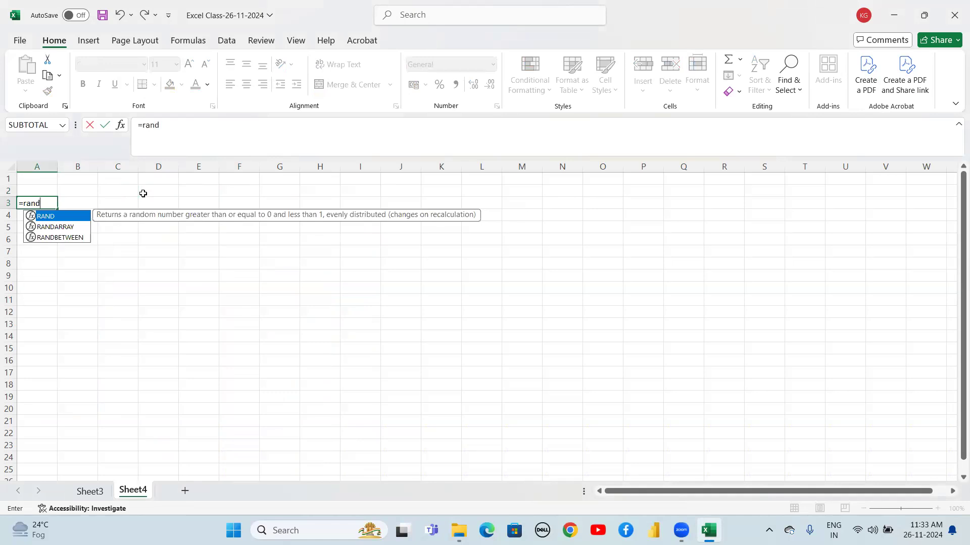
Enter the formula =RANDBETWEEN(100,200) in cell A3
{"action": "key", "text": "Down"}
{"action": "key", "text": "Down"}
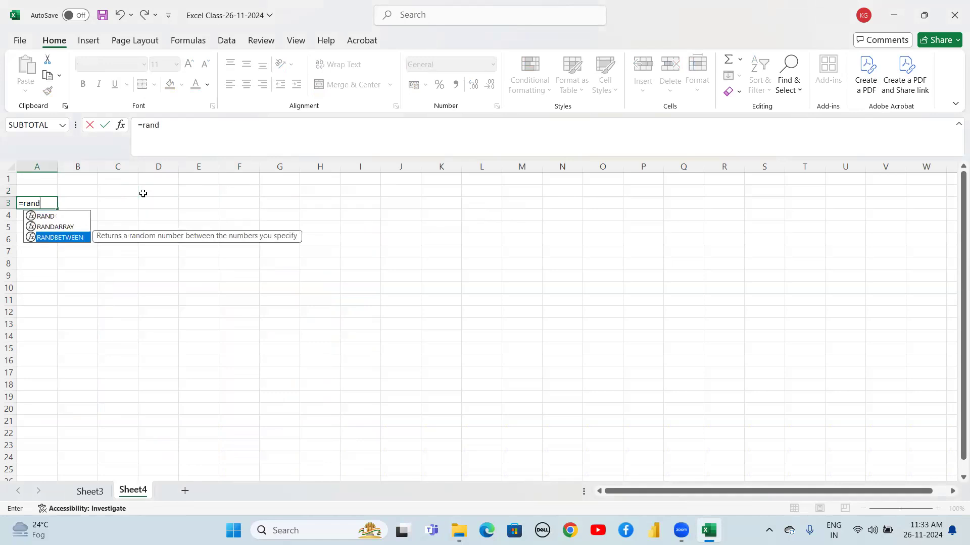
{"action": "key", "text": "Tab"}
{"action": "type", "text": "100,"}
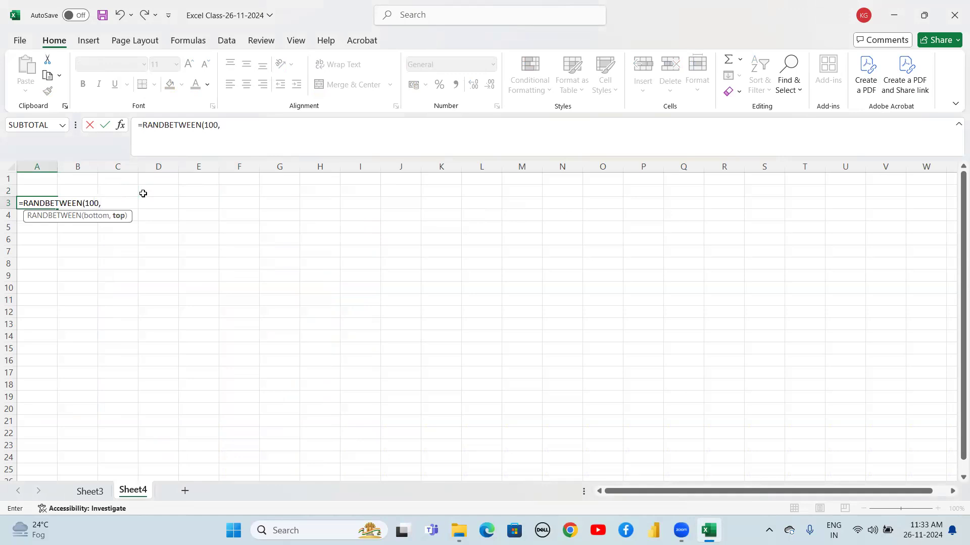
{"action": "type", "text": "200)"}
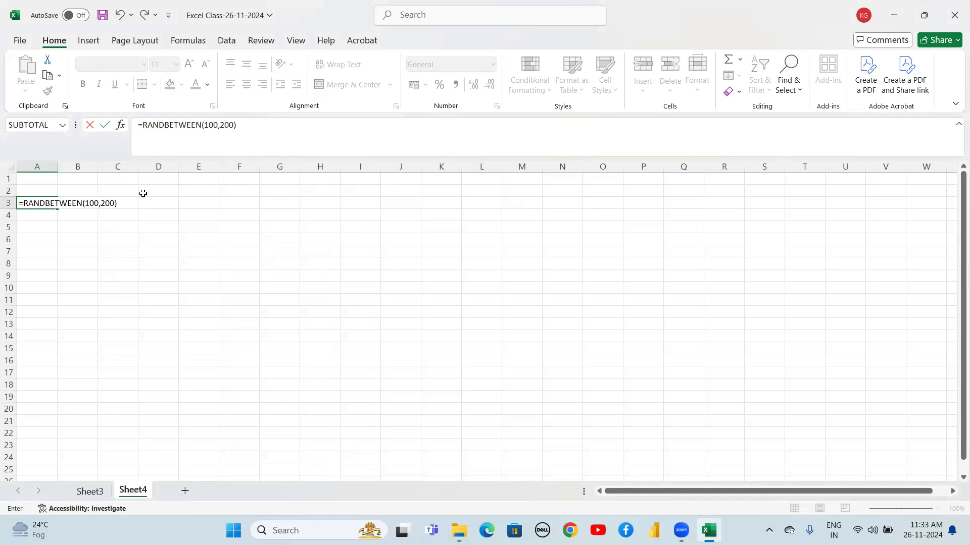
{"action": "key", "text": "Return"}
Select A3:E13 and fill the random-number formula right and down across the whole range
{"action": "key", "text": "Up"}
{"action": "key", "text": "shift+Right"}
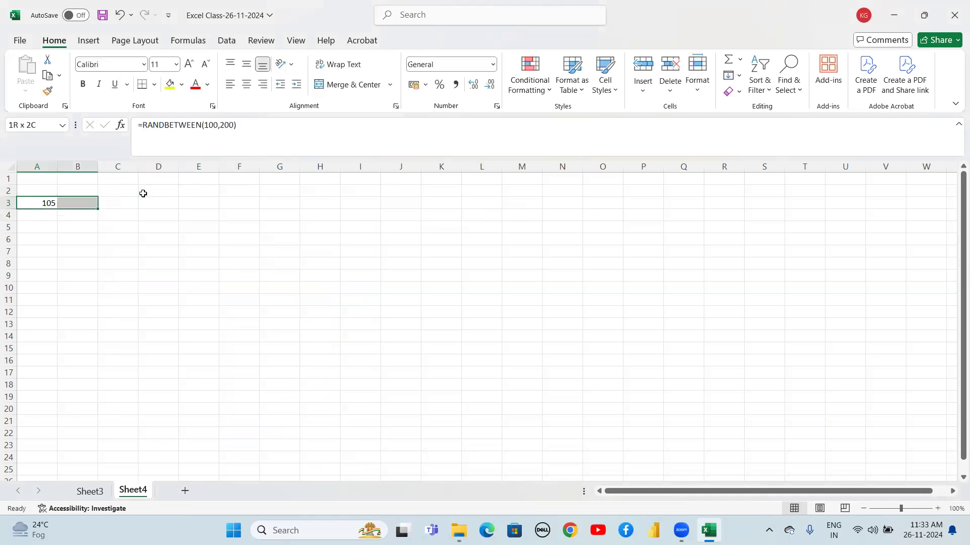
{"action": "key", "text": "shift+Right"}
{"action": "key", "text": "shift+Right"}
{"action": "key", "text": "shift+Right"}
{"action": "key", "text": "shift+Right"}
{"action": "key", "text": "shift+Down"}
{"action": "key", "text": "shift+Down"}
{"action": "key", "text": "shift+Down"}
{"action": "key", "text": "shift+Down"}
{"action": "key", "text": "shift+Down"}
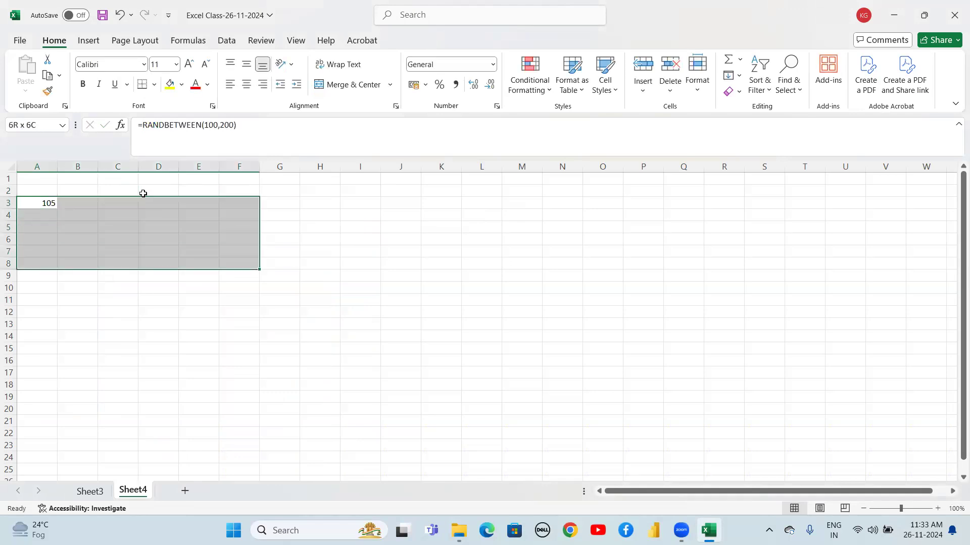
{"action": "key", "text": "shift+Down"}
{"action": "key", "text": "shift+Down"}
{"action": "key", "text": "shift+Down"}
{"action": "key", "text": "shift+Down"}
{"action": "key", "text": "shift+Down"}
{"action": "key", "text": "shift+Left"}
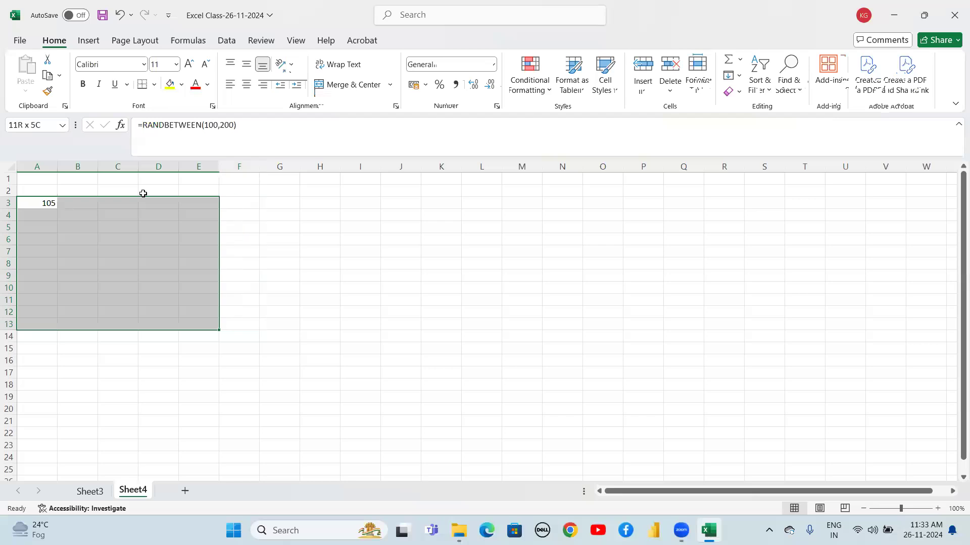
{"action": "key", "text": "ctrl+r"}
{"action": "key", "text": "ctrl+d"}
Copy A3:E13 and paste it back over itself as values only with Paste Special
{"action": "key", "text": "ctrl+c"}
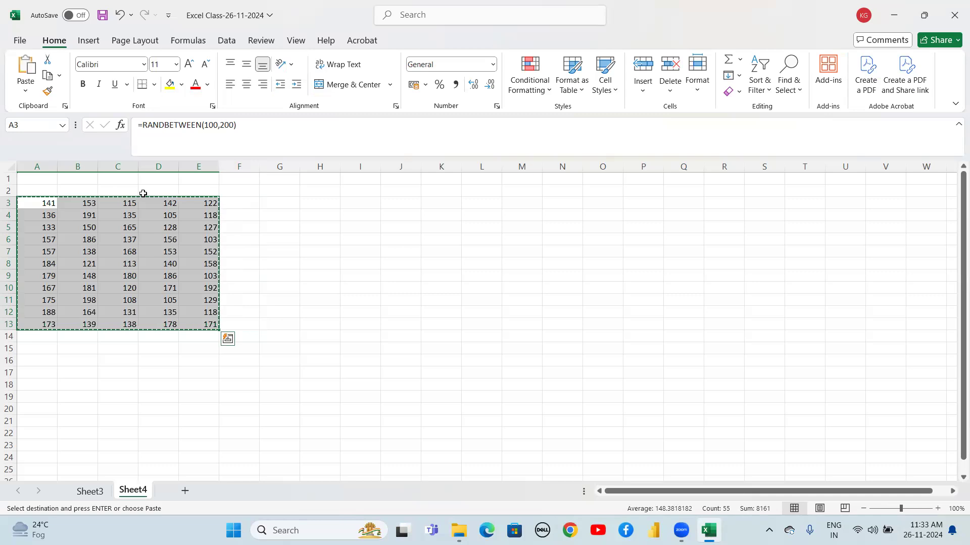
{"action": "key", "text": "ctrl+alt+v"}
{"action": "key", "text": "v"}
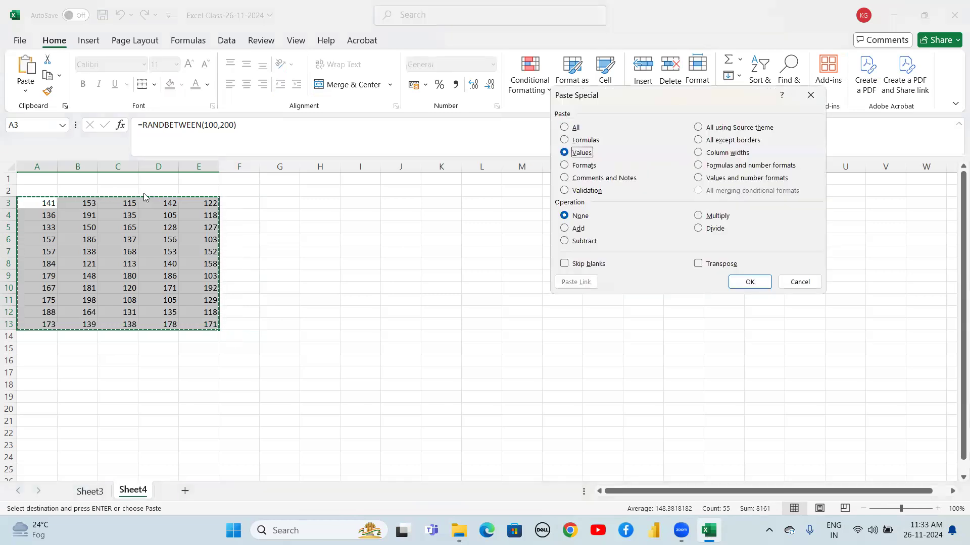
{"action": "key", "text": "Return"}
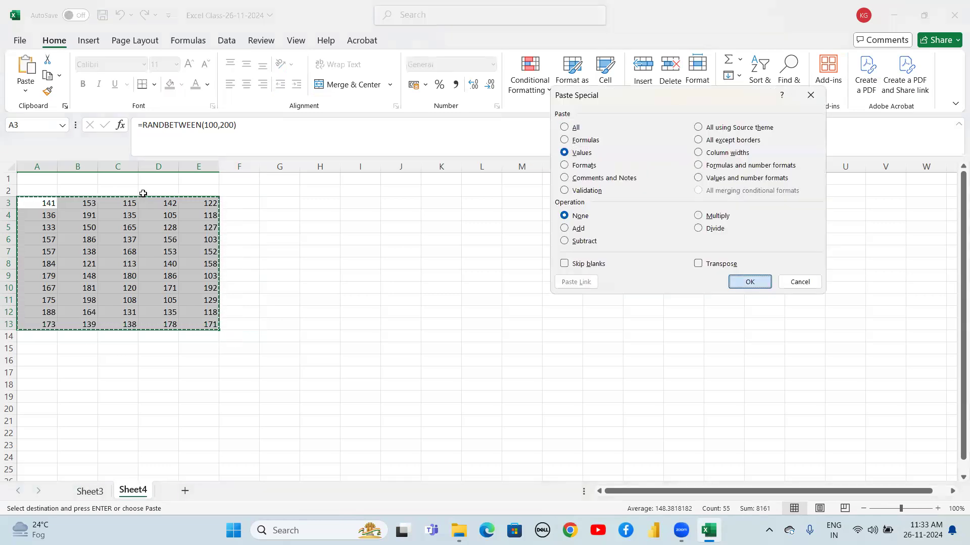
Enter =SUM(A3:E3) in F3 to total the first row
{"action": "left_click", "coordinate": [232, 203]}
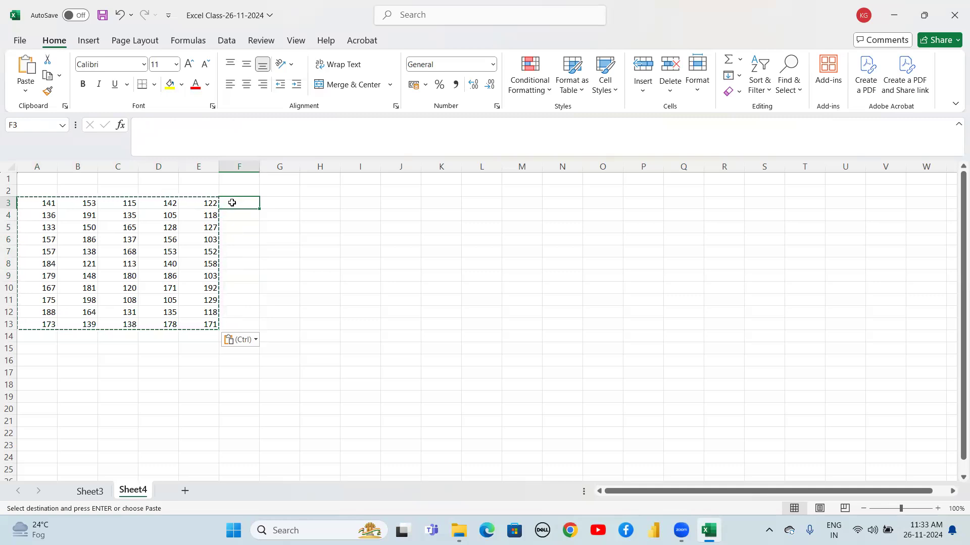
{"action": "type", "text": "="}
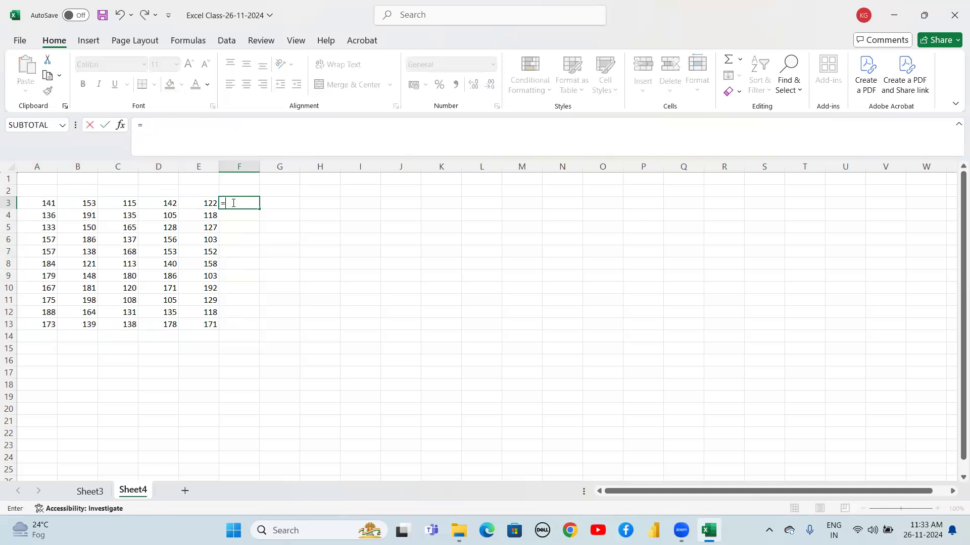
{"action": "type", "text": "sum"}
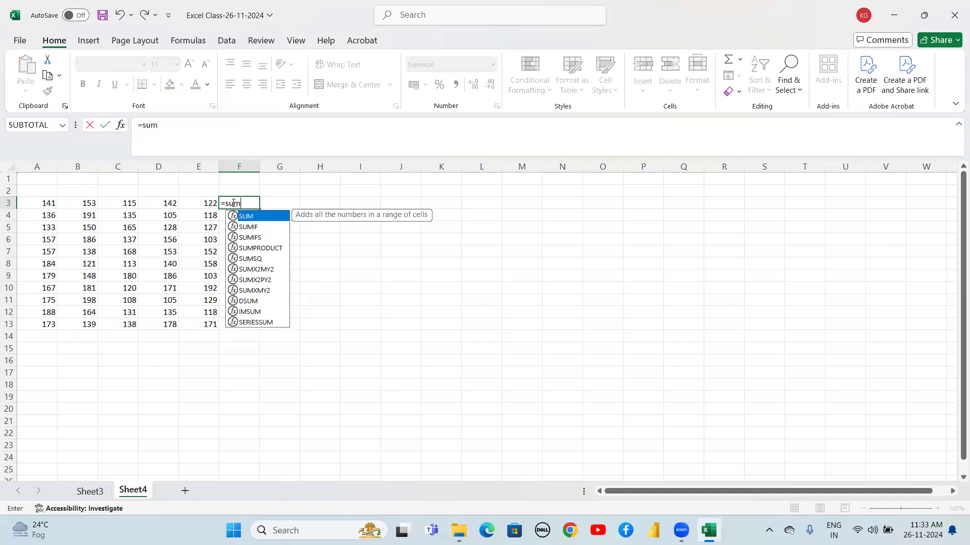
{"action": "type", "text": "("}
{"action": "key", "text": "Left"}
{"action": "key", "text": "Left"}
{"action": "key", "text": "Left"}
{"action": "key", "text": "Left"}
{"action": "key", "text": "Left"}
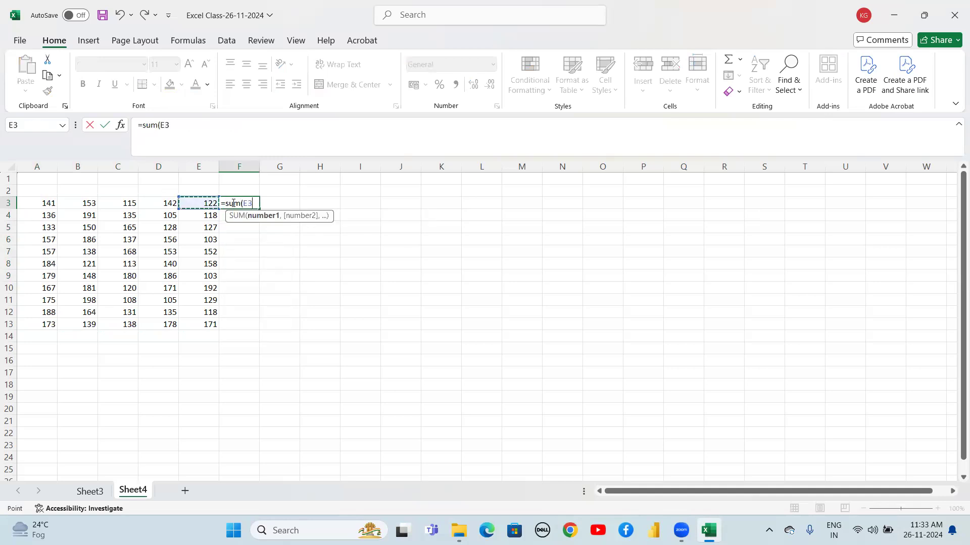
{"action": "key", "text": "shift+Right"}
{"action": "key", "text": "shift+Right"}
{"action": "key", "text": "shift+Right"}
{"action": "key", "text": "shift+Right"}
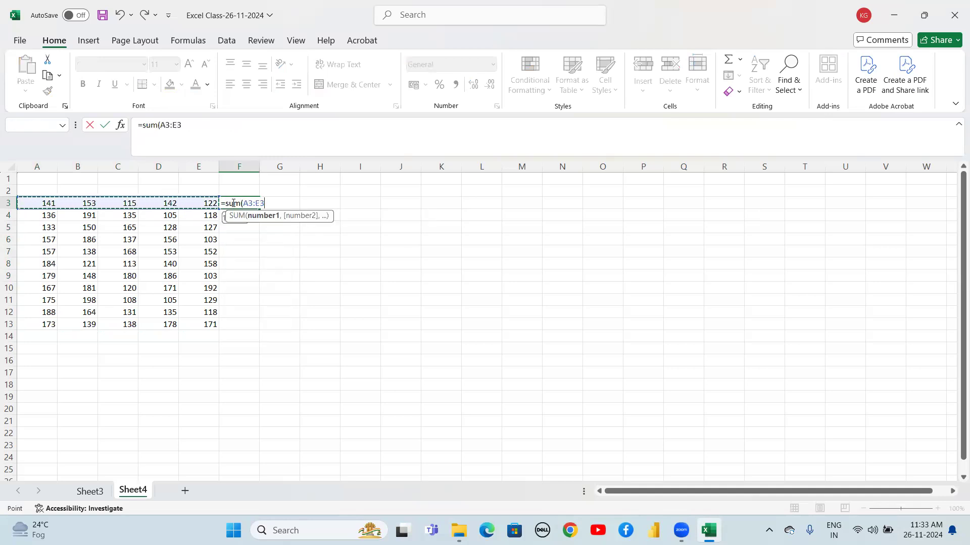
{"action": "type", "text": ")"}
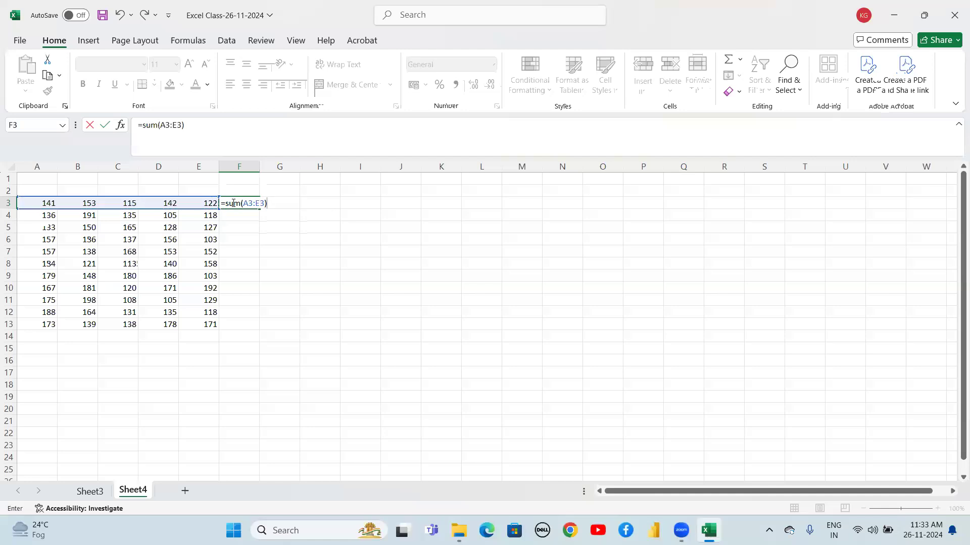
{"action": "key", "text": "Return"}
Fill the row total formula down from F3 to F13
{"action": "left_click", "coordinate": [232, 203]}
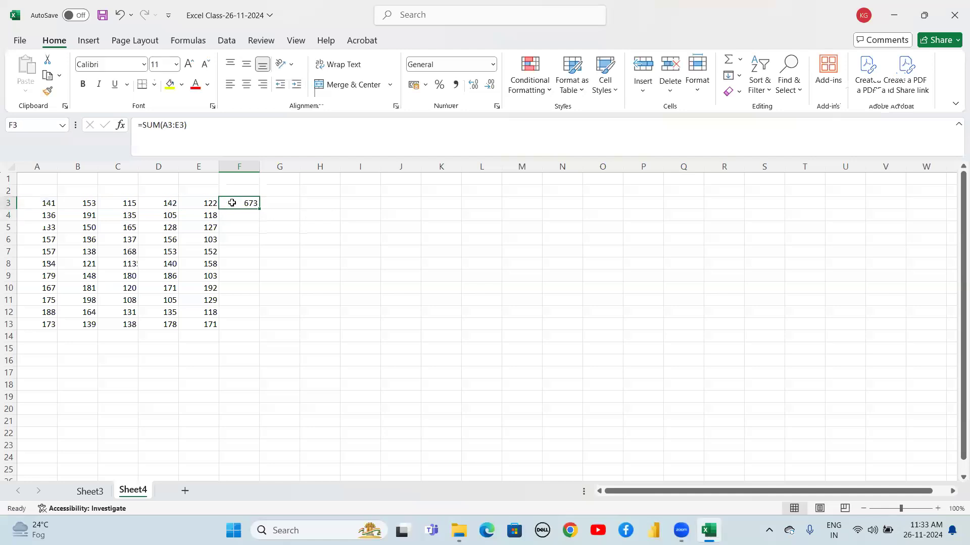
{"action": "key", "text": "shift+Down"}
{"action": "key", "text": "shift+Down"}
{"action": "key", "text": "shift+Down"}
{"action": "key", "text": "shift+Down"}
{"action": "key", "text": "shift+Down"}
{"action": "key", "text": "shift+Down"}
{"action": "key", "text": "shift+Down"}
{"action": "key", "text": "shift+Down"}
{"action": "key", "text": "shift+Down"}
{"action": "key", "text": "shift+Down"}
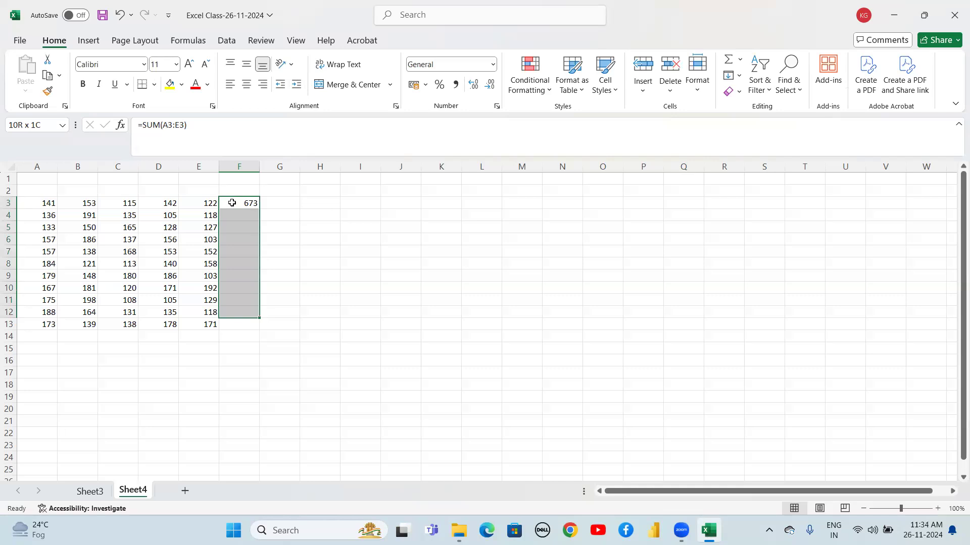
{"action": "key", "text": "ctrl+d"}
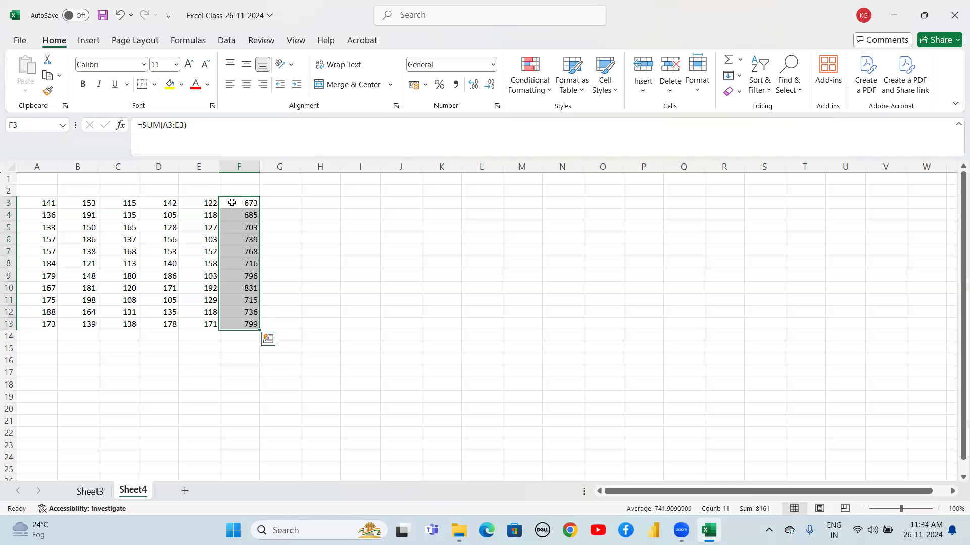
Enter =SUM(A3:A13) in A14 to total column A
{"action": "left_click", "coordinate": [232, 202]}
{"action": "key", "text": "Left"}
{"action": "key", "text": "Left"}
{"action": "key", "text": "Left"}
{"action": "key", "text": "Left"}
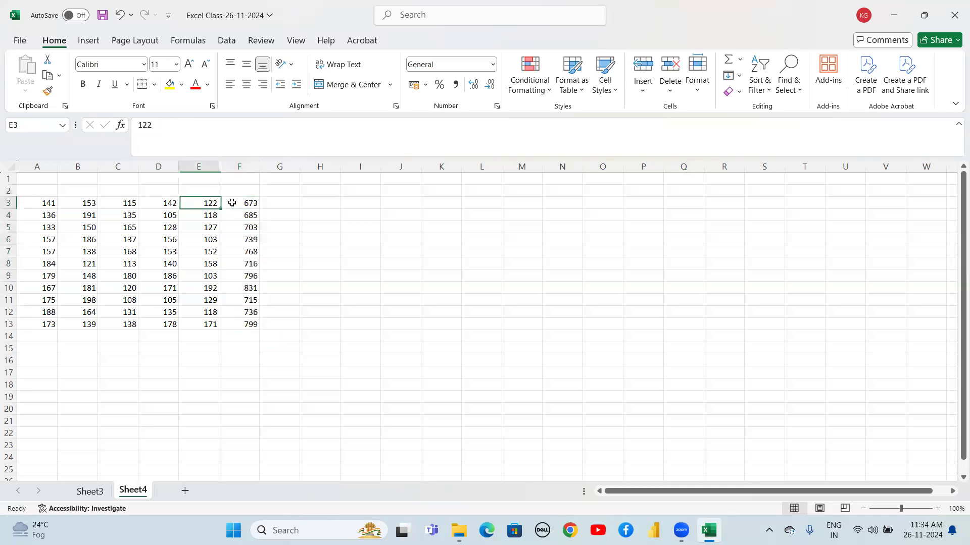
{"action": "key", "text": "Left"}
{"action": "key", "text": "Down"}
{"action": "key", "text": "Down"}
{"action": "key", "text": "Down"}
{"action": "key", "text": "Down"}
{"action": "key", "text": "Down"}
{"action": "key", "text": "Down"}
{"action": "key", "text": "Down"}
{"action": "key", "text": "Down"}
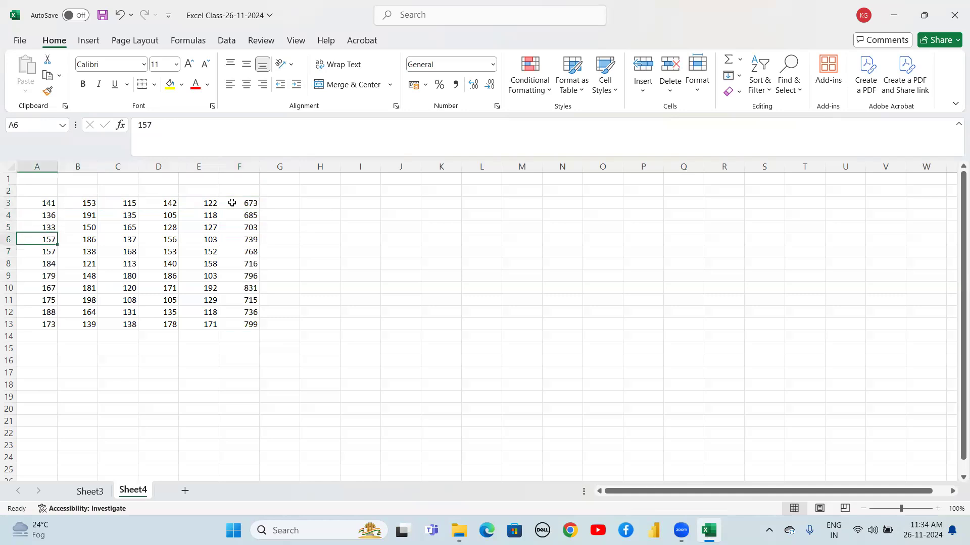
{"action": "key", "text": "Down"}
{"action": "key", "text": "Down"}
{"action": "key", "text": "Down"}
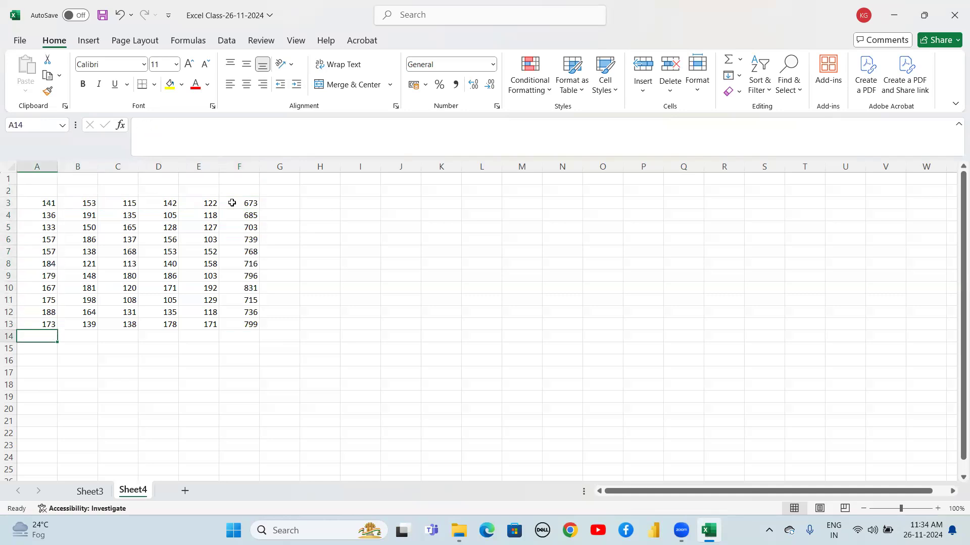
{"action": "type", "text": "=sum"}
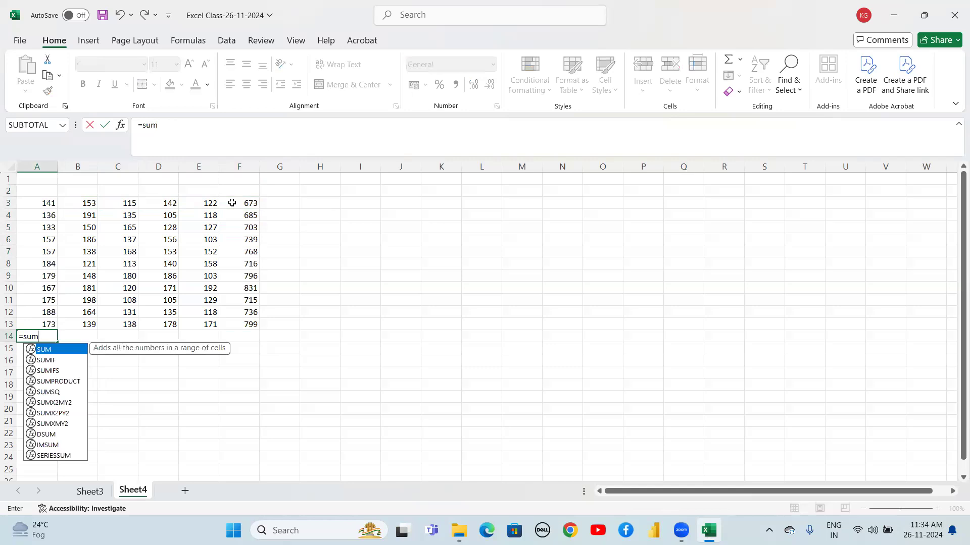
{"action": "type", "text": "("}
{"action": "key", "text": "Up"}
{"action": "key", "text": "Up"}
{"action": "key", "text": "Up"}
{"action": "key", "text": "Up"}
{"action": "key", "text": "Up"}
{"action": "key", "text": "Up"}
{"action": "key", "text": "Up"}
{"action": "key", "text": "Up"}
{"action": "key", "text": "Up"}
{"action": "key", "text": "Up"}
{"action": "key", "text": "Up"}
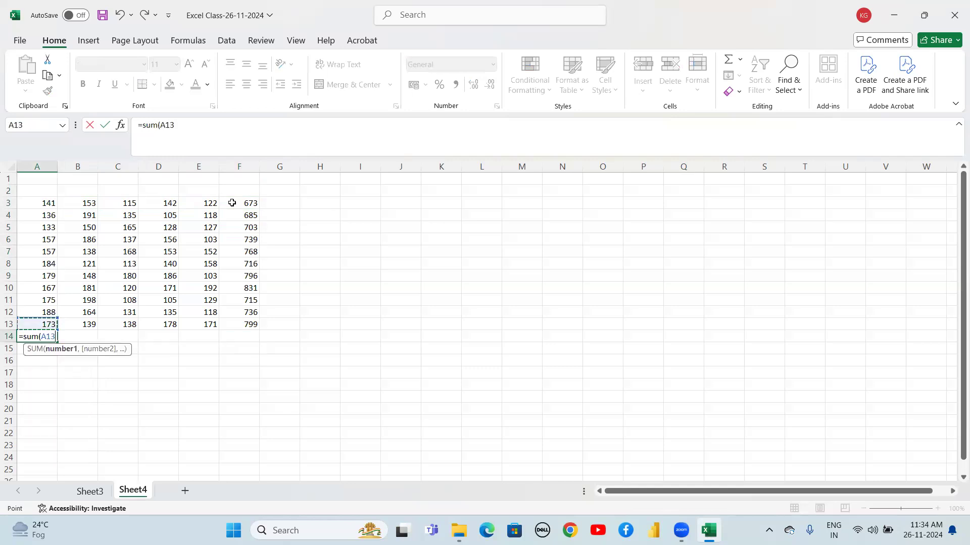
{"action": "key", "text": "shift+Down"}
{"action": "key", "text": "shift+Down"}
{"action": "key", "text": "shift+Down"}
{"action": "key", "text": "shift+Down"}
{"action": "key", "text": "shift+Down"}
{"action": "key", "text": "shift+Down"}
{"action": "key", "text": "shift+Down"}
{"action": "key", "text": "shift+Down"}
{"action": "key", "text": "shift+Down"}
{"action": "key", "text": "shift+Down"}
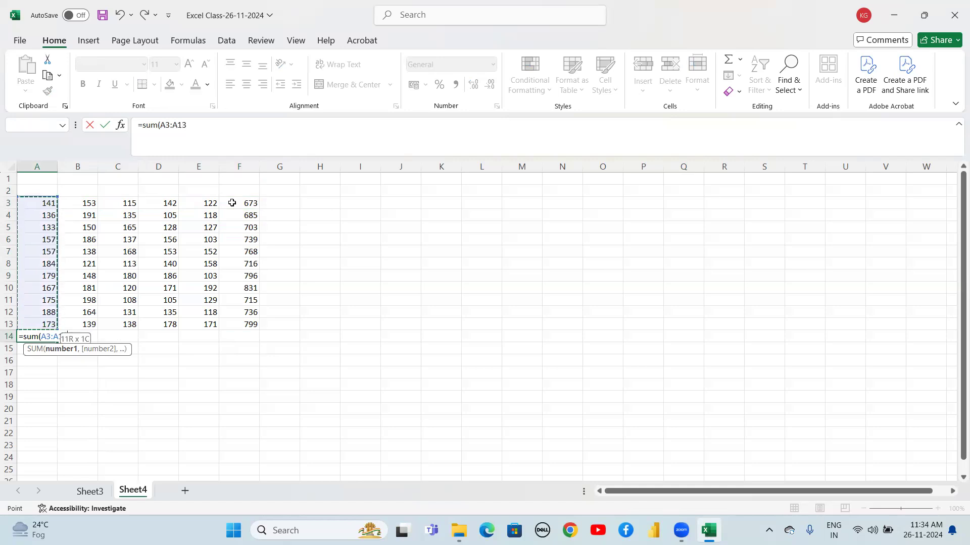
{"action": "type", "text": ")"}
{"action": "key", "text": "Return"}
Fill the column total formula from A14 across to E14
{"action": "key", "text": "Up"}
{"action": "key", "text": "shift+Right"}
{"action": "key", "text": "shift+Right"}
{"action": "key", "text": "shift+Right"}
{"action": "key", "text": "shift+Right"}
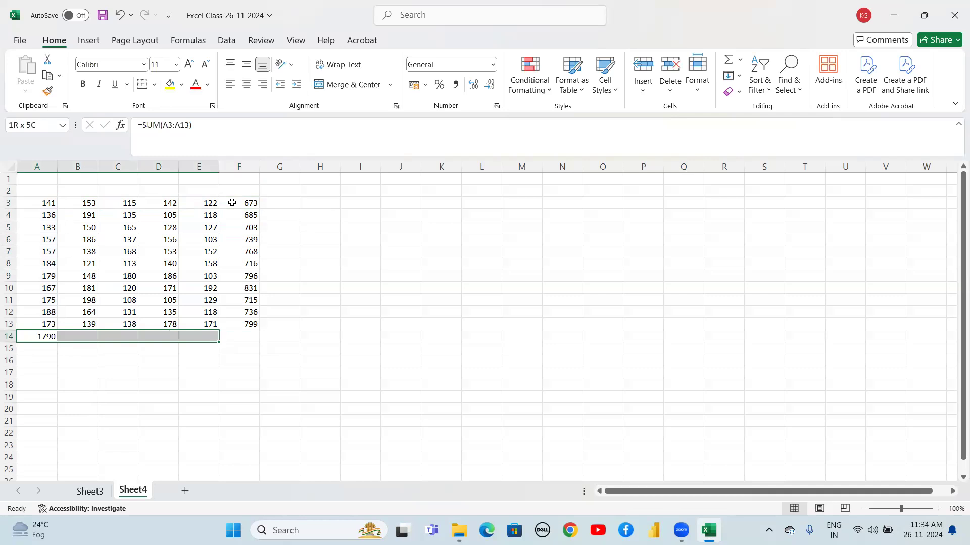
{"action": "key", "text": "ctrl+r"}
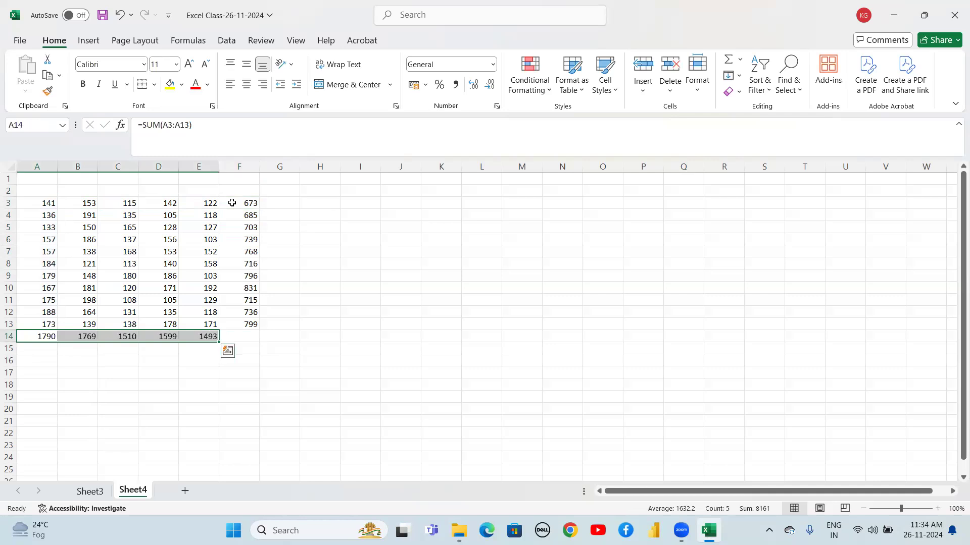
Review the row and column totals around the table's bottom rows
{"action": "key", "text": "Down"}
{"action": "key", "text": "Up"}
{"action": "key", "text": "Up"}
{"action": "key", "text": "Down"}
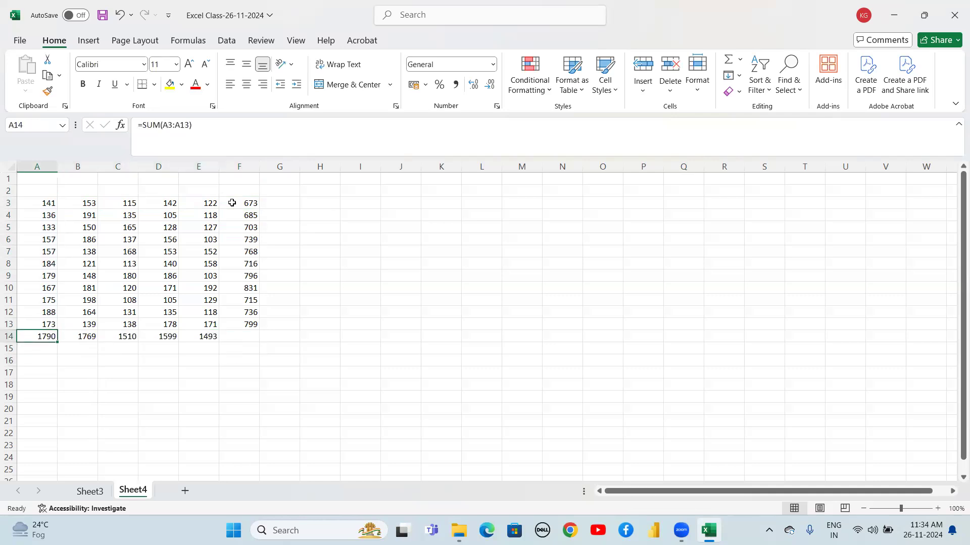
{"action": "key", "text": "Up"}
{"action": "key", "text": "Up"}
{"action": "key", "text": "Up"}
{"action": "key", "text": "Up"}
{"action": "key", "text": "Up"}
{"action": "key", "text": "Up"}
{"action": "key", "text": "Down"}
{"action": "key", "text": "Down"}
{"action": "key", "text": "Down"}
{"action": "key", "text": "Down"}
{"action": "key", "text": "Down"}
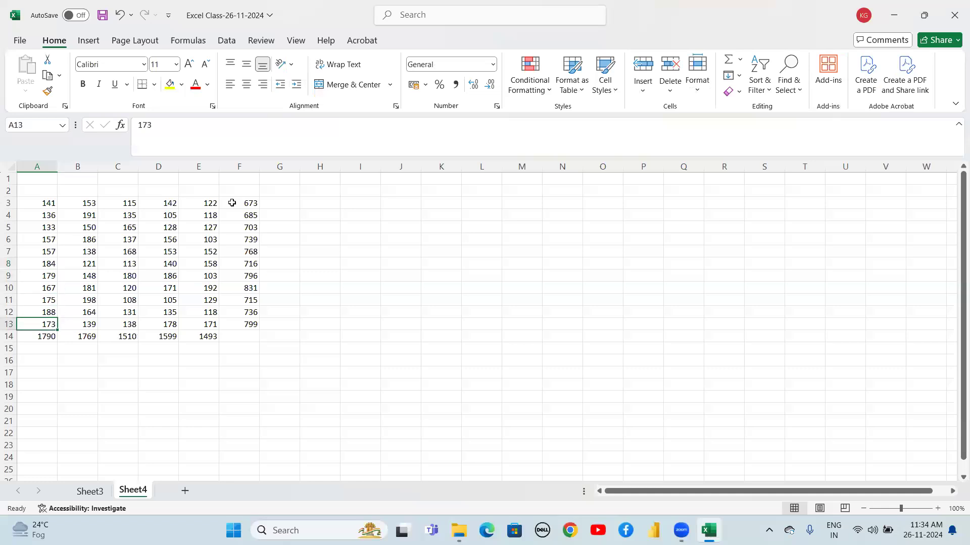
{"action": "key", "text": "Down"}
{"action": "key", "text": "Right"}
{"action": "key", "text": "Right"}
{"action": "key", "text": "Right"}
{"action": "key", "text": "Right"}
{"action": "key", "text": "Up"}
{"action": "key", "text": "Down"}
{"action": "key", "text": "Up"}
Enter =SUM(F3:F13) in F14 to total the row totals
{"action": "key", "text": "Right"}
{"action": "key", "text": "Down"}
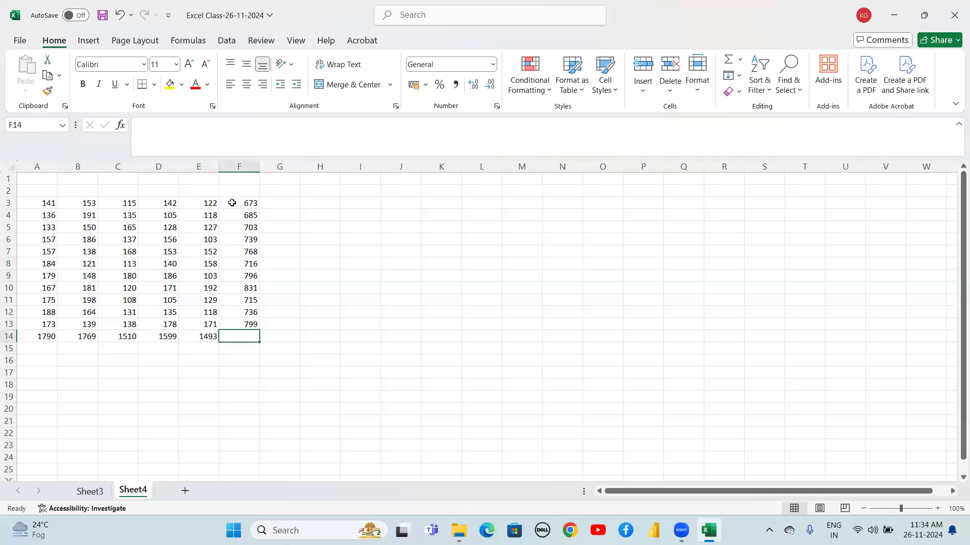
{"action": "type", "text": "=su"}
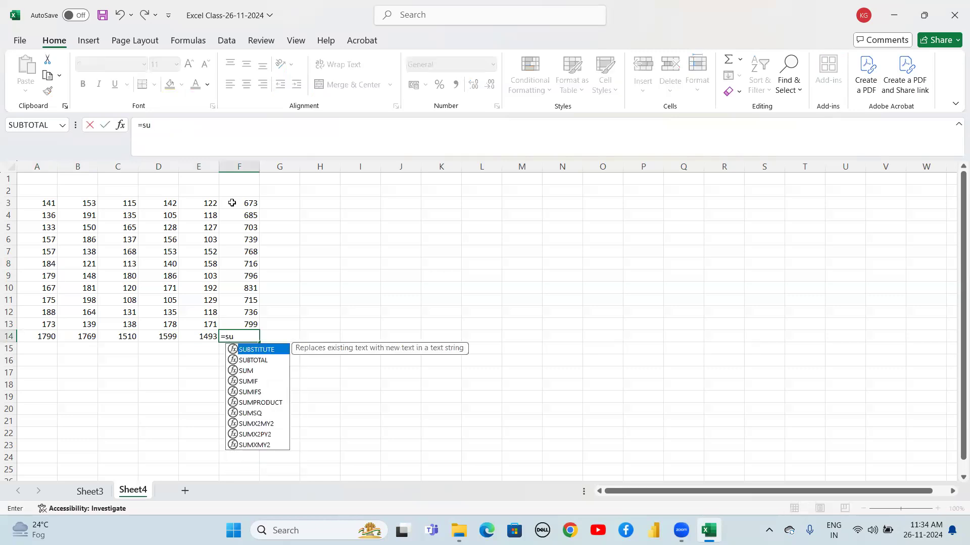
{"action": "type", "text": "m("}
{"action": "key", "text": "Up"}
{"action": "key", "text": "shift+Up"}
{"action": "key", "text": "shift+Up"}
{"action": "key", "text": "shift+Up"}
{"action": "key", "text": "shift+Up"}
{"action": "key", "text": "shift+Up"}
{"action": "key", "text": "shift+Up"}
{"action": "key", "text": "shift+Up"}
{"action": "key", "text": "shift+Up"}
{"action": "key", "text": "shift+Up"}
{"action": "key", "text": "shift+Up"}
{"action": "key", "text": "shift+Up"}
{"action": "key", "text": "shift+Down"}
{"action": "type", "text": ")"}
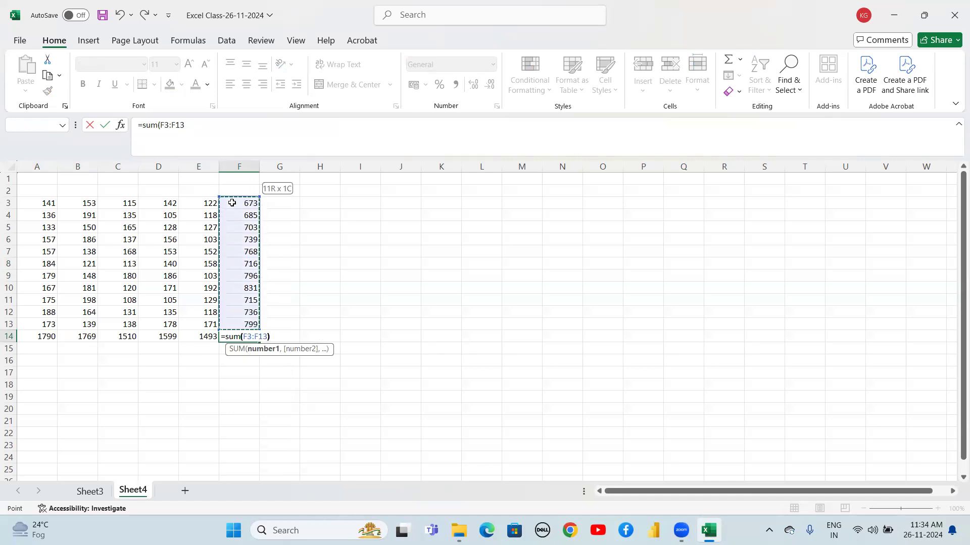
{"action": "key", "text": "Return"}
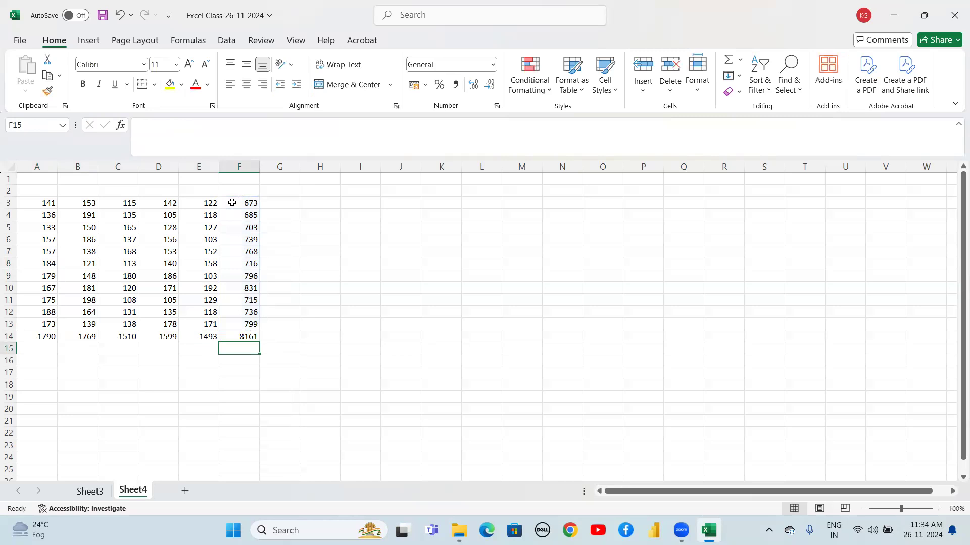
Enter =SUM(A14:E14) in F15 to add the column totals into a grand total
{"action": "type", "text": "=sum"}
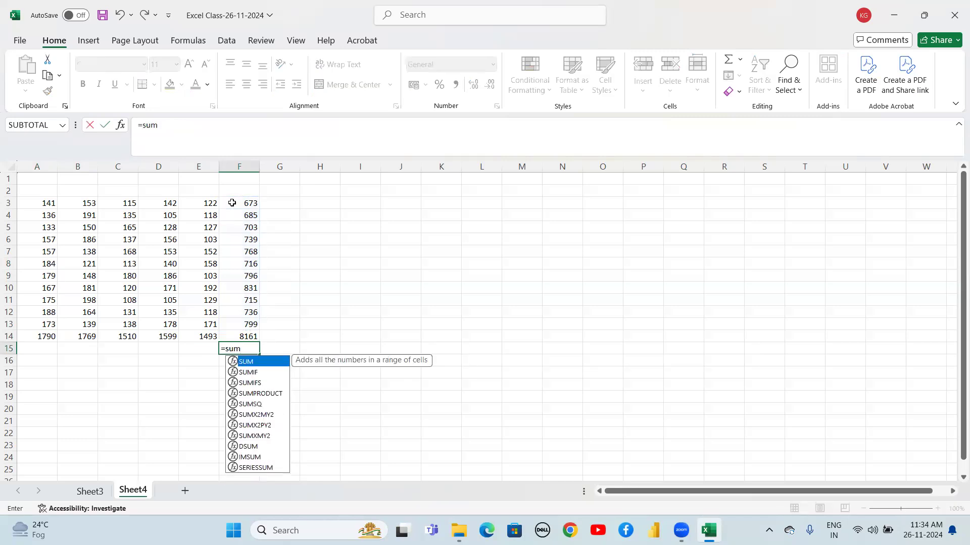
{"action": "type", "text": "("}
{"action": "key", "text": "Left"}
{"action": "key", "text": "Left"}
{"action": "key", "text": "Left"}
{"action": "key", "text": "Left"}
{"action": "key", "text": "Left"}
{"action": "key", "text": "Up"}
{"action": "key", "text": "shift+Right"}
{"action": "key", "text": "shift+Right"}
{"action": "key", "text": "shift+Right"}
{"action": "key", "text": "shift+Right"}
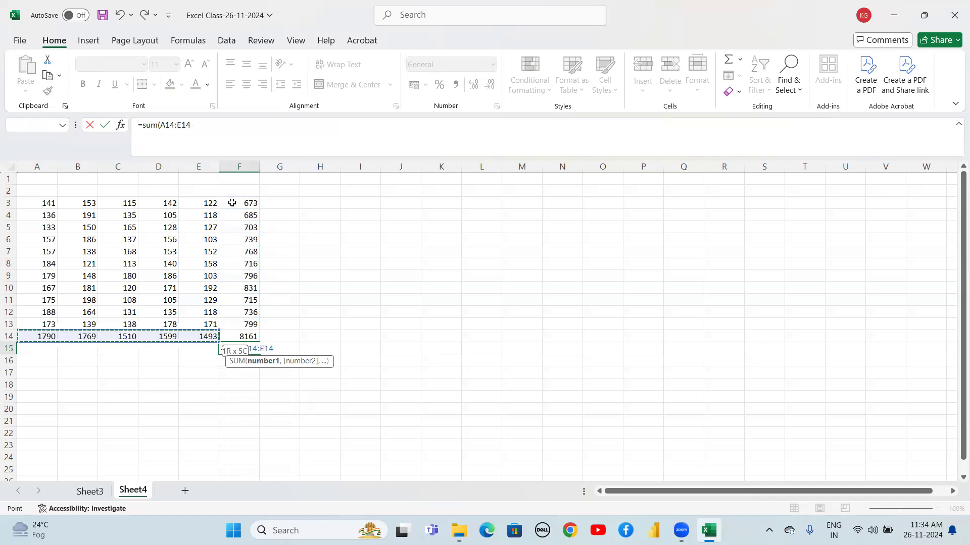
{"action": "type", "text": ")"}
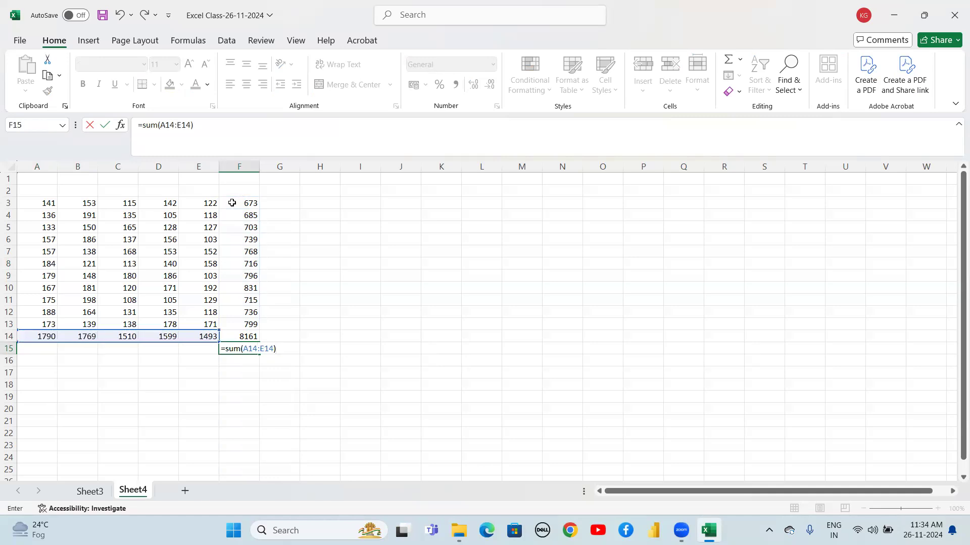
{"action": "key", "text": "Return"}
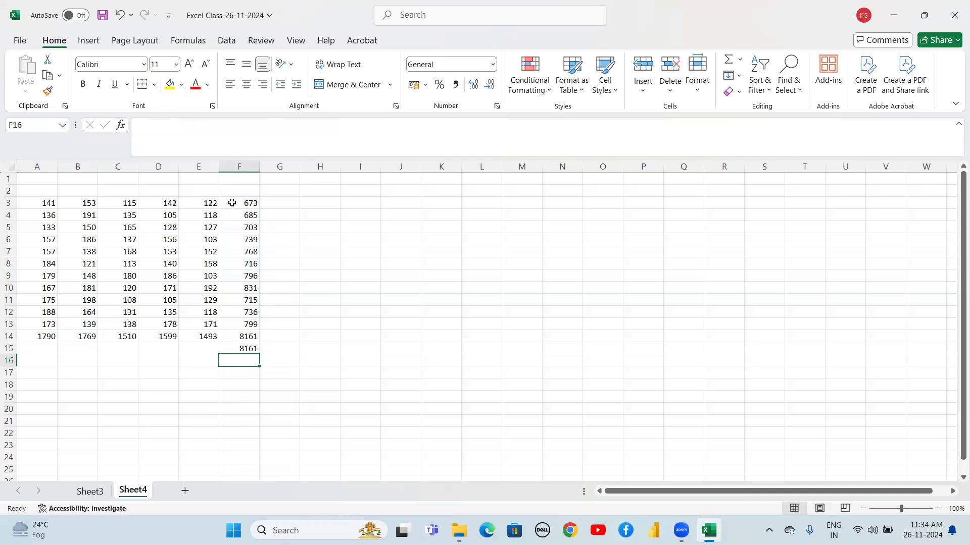
Select the data rows, the row-total column and column A to inspect their sums
{"action": "left_click_drag", "start_coordinate": [46, 202], "coordinate": [209, 203]}
{"action": "left_click_drag", "start_coordinate": [47, 215], "coordinate": [249, 324]}
{"action": "left_click", "coordinate": [247, 337]}
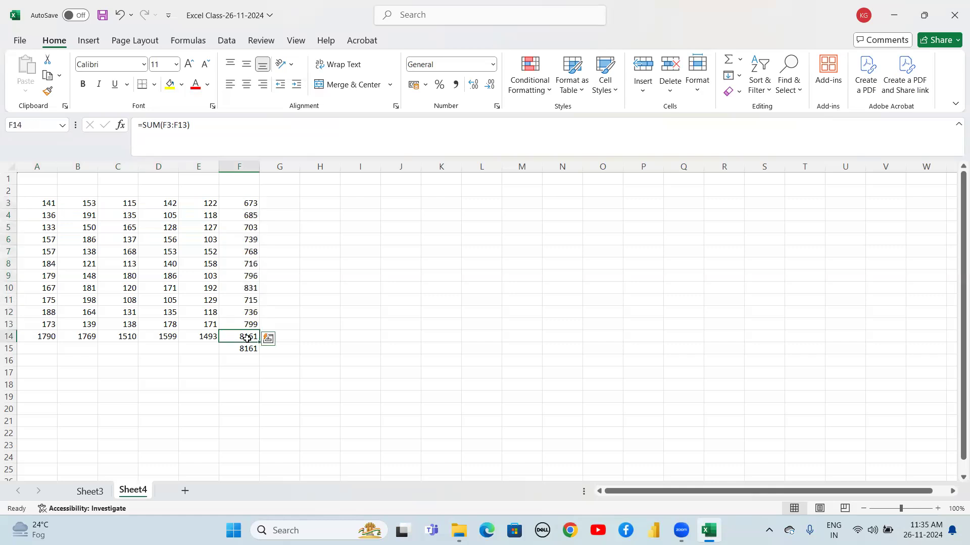
{"action": "left_click_drag", "start_coordinate": [49, 203], "coordinate": [48, 324]}
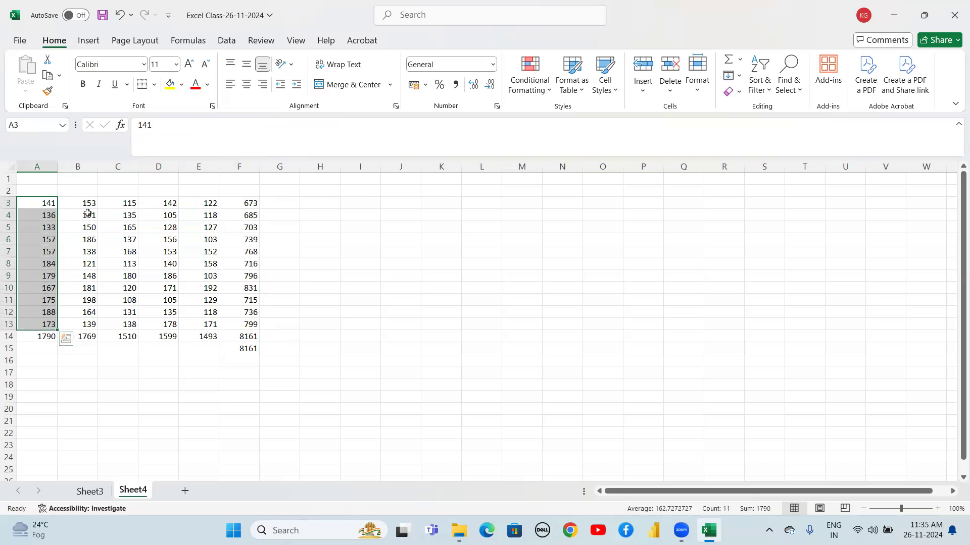
{"action": "left_click", "coordinate": [40, 340]}
{"action": "left_click_drag", "start_coordinate": [41, 342], "coordinate": [60, 346]}
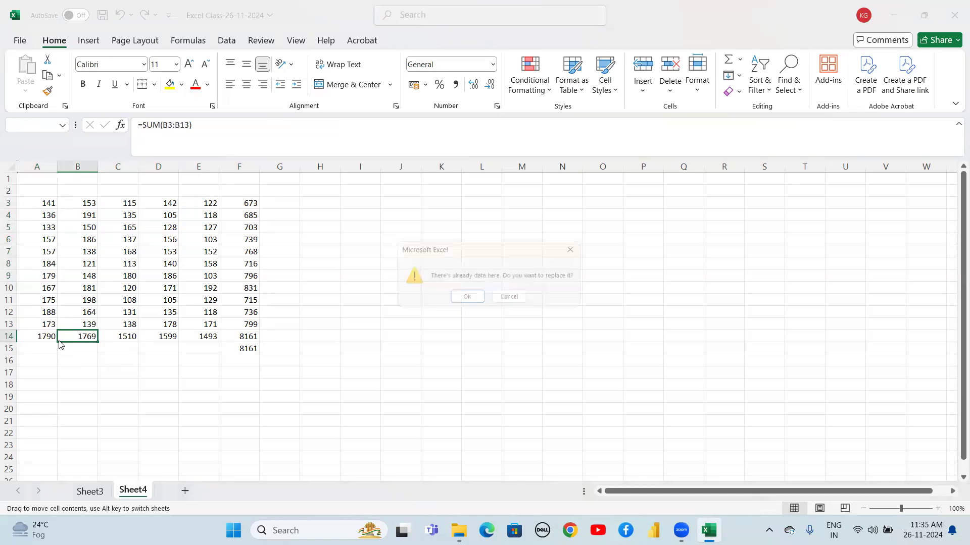
{"action": "left_click", "coordinate": [578, 247]}
Clear the extra grand total from F15
{"action": "left_click", "coordinate": [119, 351]}
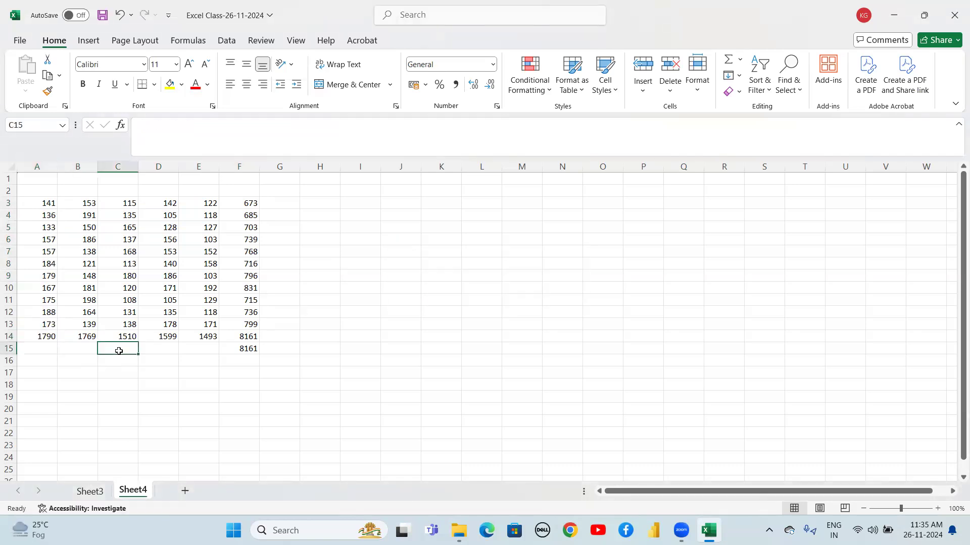
{"action": "left_click_drag", "start_coordinate": [49, 336], "coordinate": [189, 337]}
{"action": "left_click", "coordinate": [247, 348]}
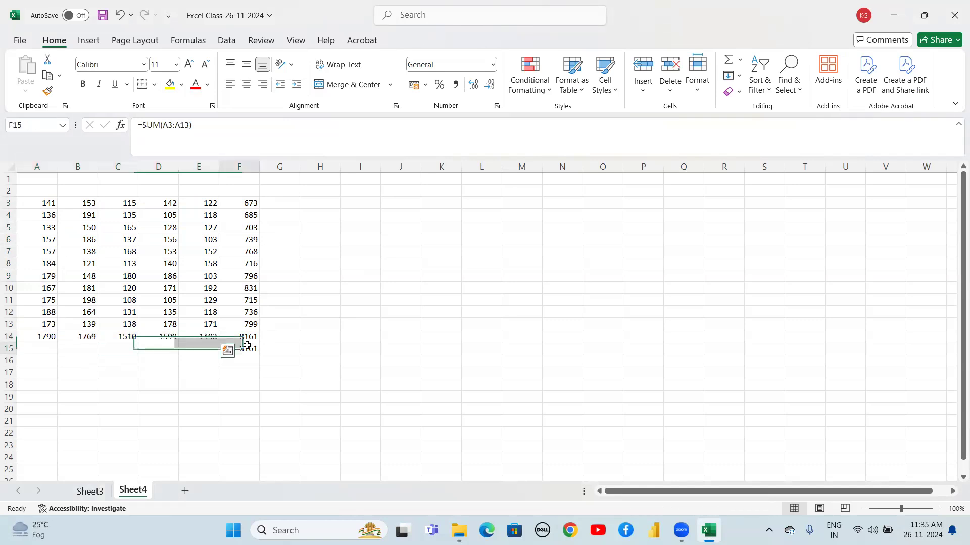
{"action": "double_click", "coordinate": [248, 346]}
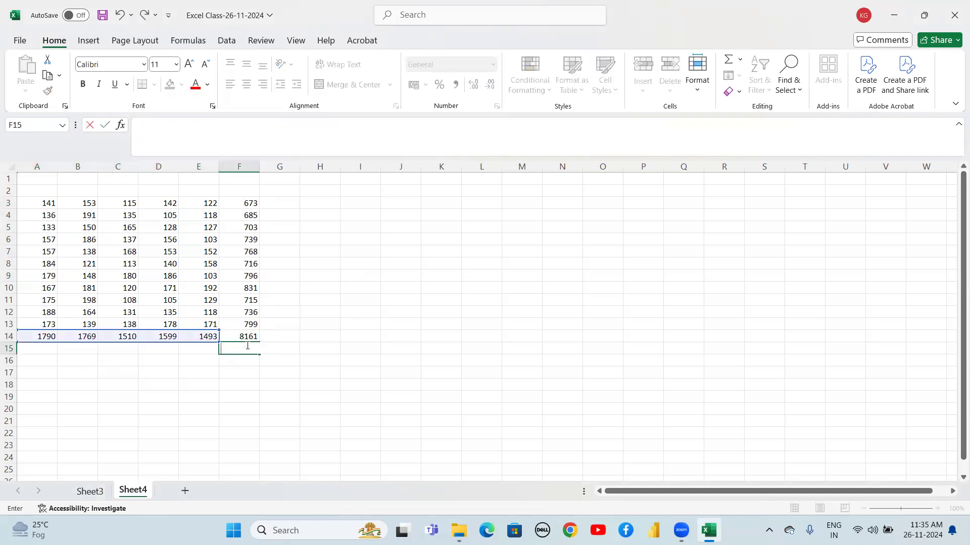
{"action": "left_click", "coordinate": [355, 330]}
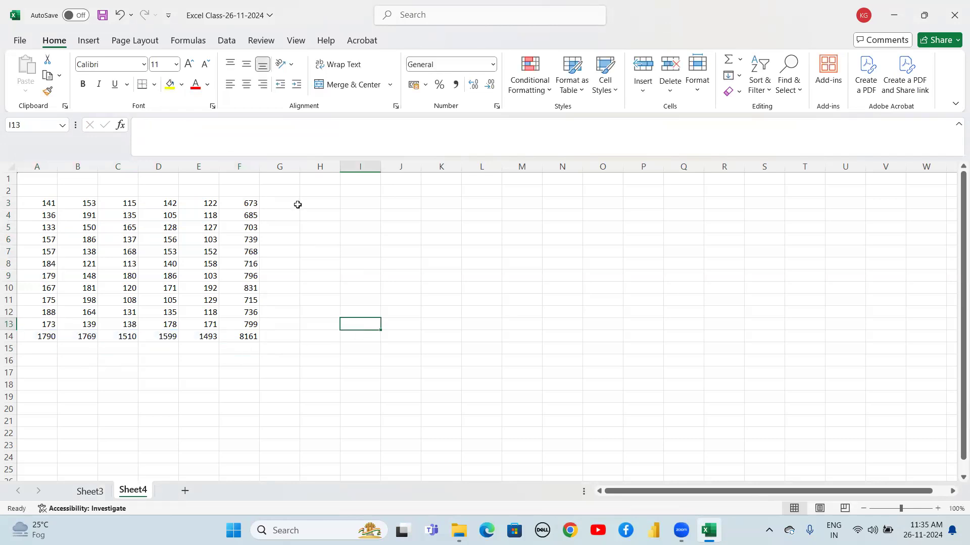
Enter the values 5 and 8 in J3 and J4
{"action": "left_click", "coordinate": [281, 200]}
{"action": "left_click", "coordinate": [281, 189]}
{"action": "key", "text": "Up"}
{"action": "key", "text": "Down"}
{"action": "key", "text": "Down"}
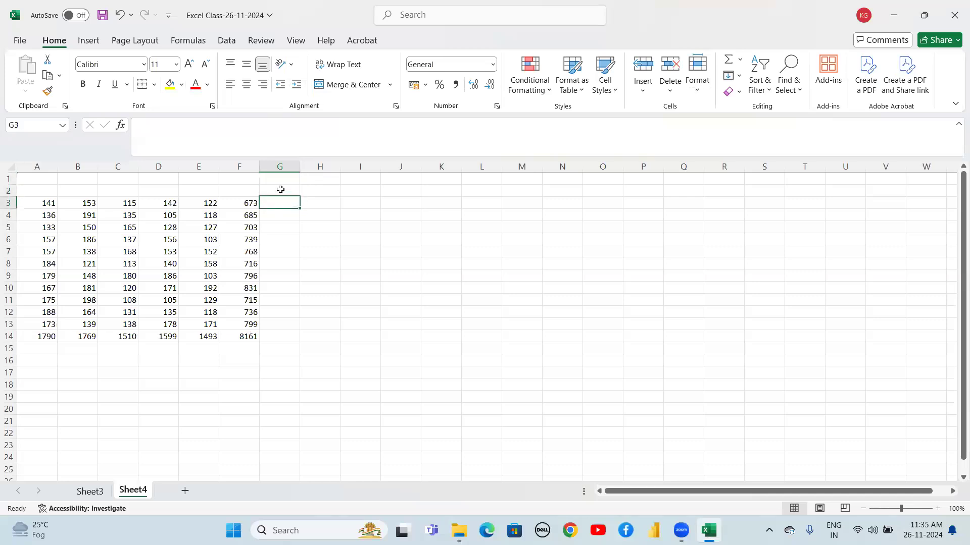
{"action": "key", "text": "Up"}
{"action": "key", "text": "Down"}
{"action": "key", "text": "Right"}
{"action": "key", "text": "Right"}
{"action": "key", "text": "Right"}
{"action": "key", "text": "Right"}
{"action": "key", "text": "Left"}
{"action": "type", "text": "5"}
{"action": "key", "text": "Return"}
{"action": "type", "text": "8"}
{"action": "key", "text": "Return"}
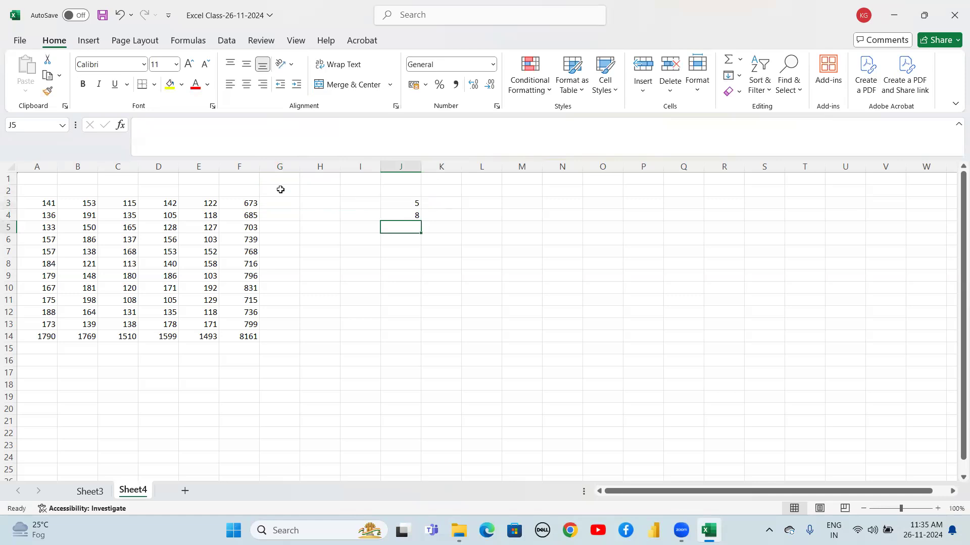
Fill J5 to J8 with 0, a division-by-zero formula, 4 and 7
{"action": "type", "text": "=0/5"}
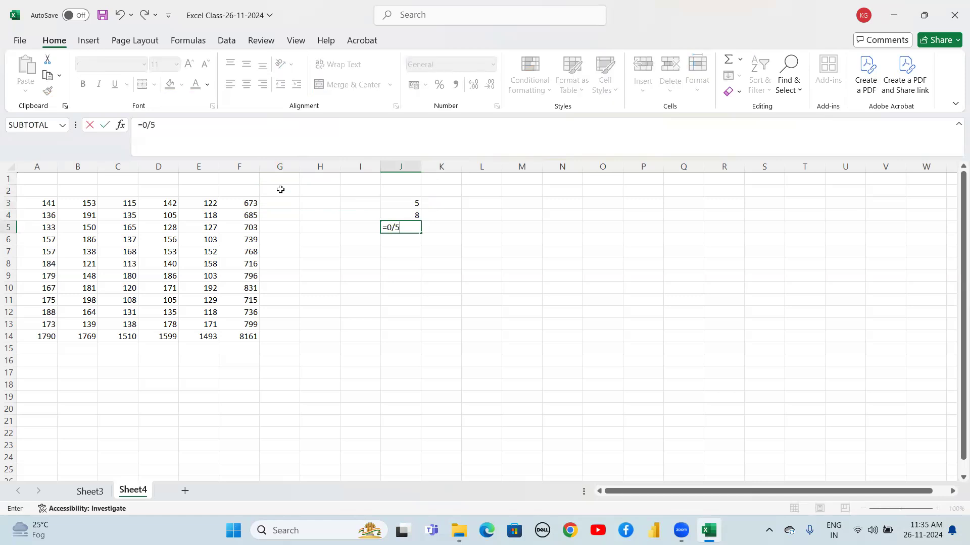
{"action": "key", "text": "Return"}
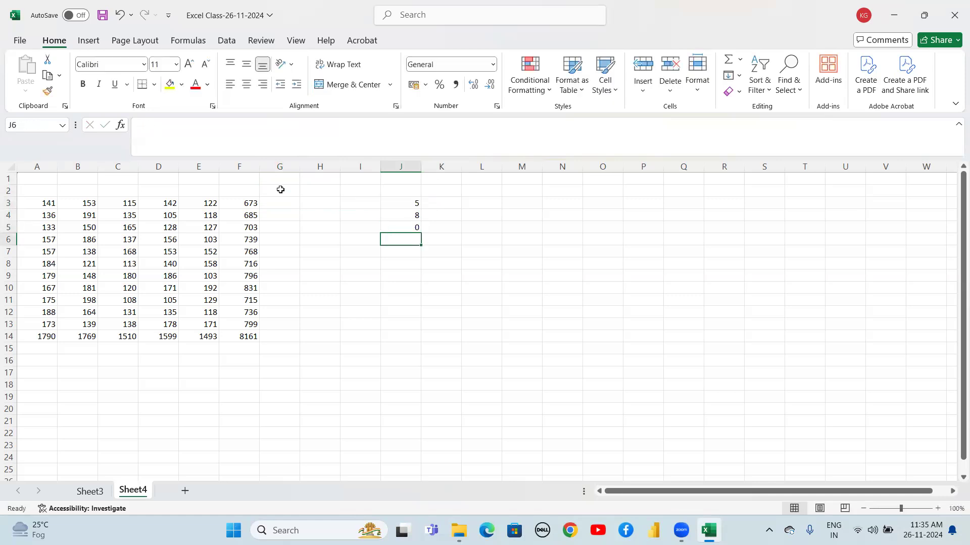
{"action": "type", "text": "=5/0"}
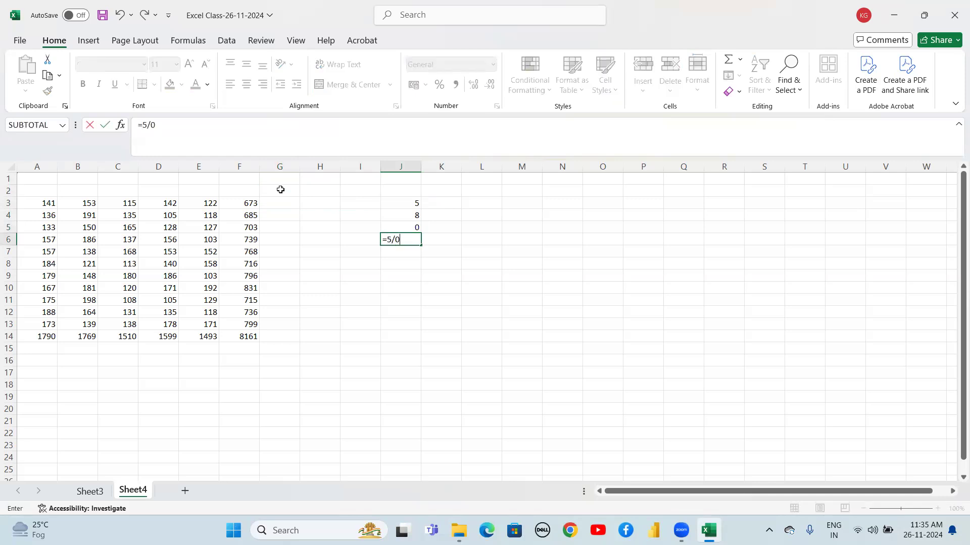
{"action": "key", "text": "Return"}
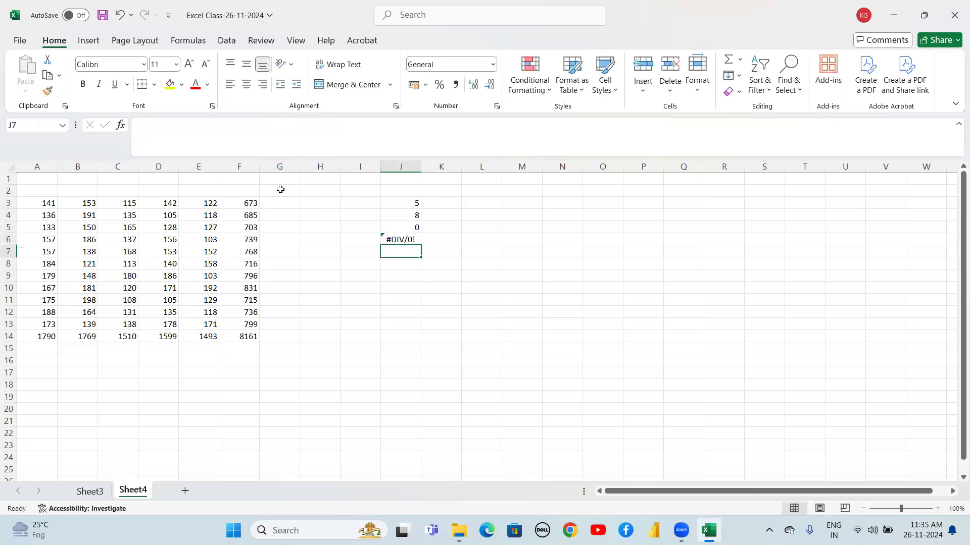
{"action": "type", "text": "4"}
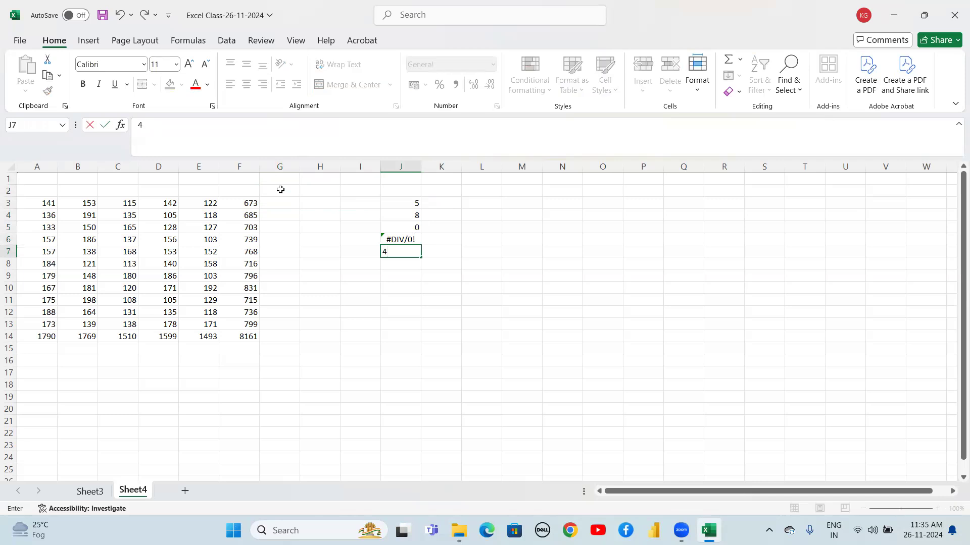
{"action": "key", "text": "Return"}
{"action": "type", "text": "7"}
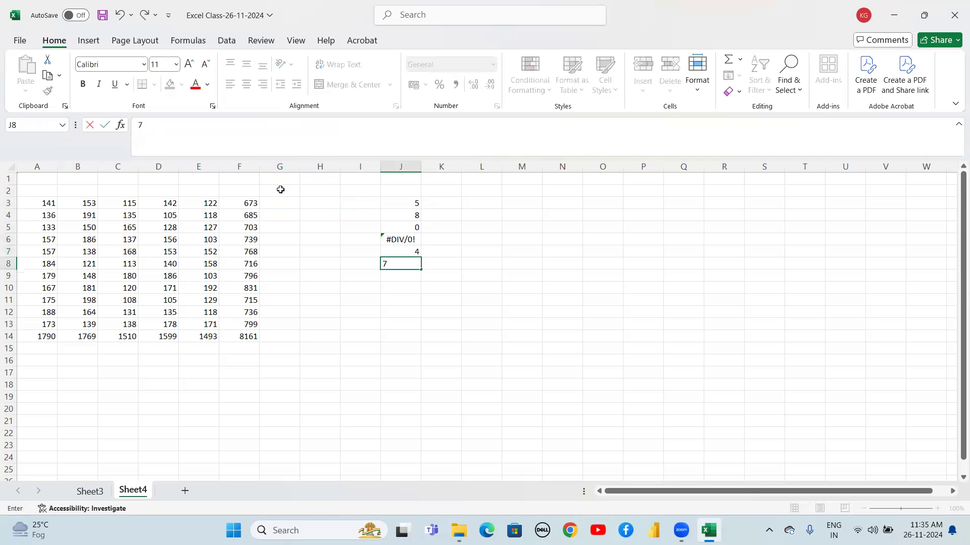
{"action": "key", "text": "Return"}
Enter =SUM(J3:J8) in J9 and reopen the cell to inspect its formula
{"action": "key", "text": "Right"}
{"action": "key", "text": "Right"}
{"action": "key", "text": "Left"}
{"action": "key", "text": "Left"}
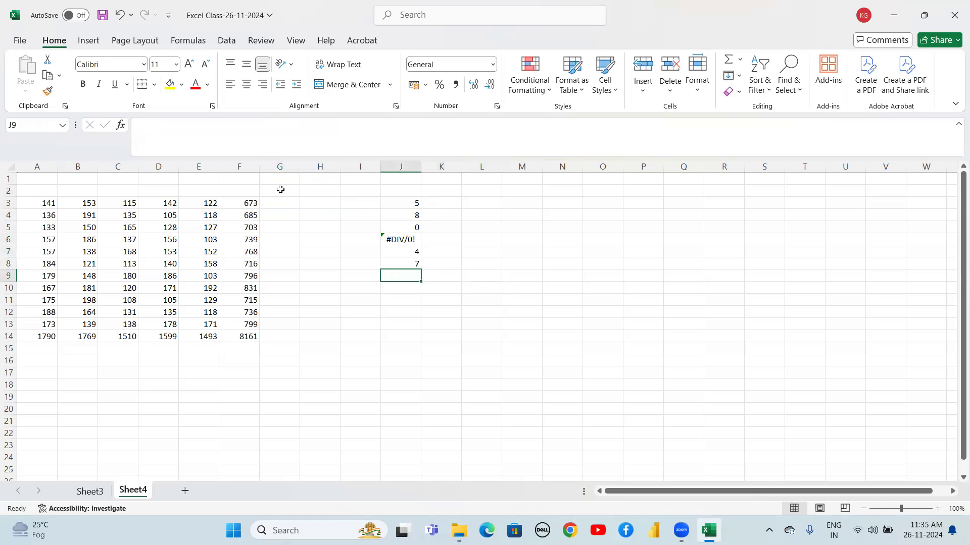
{"action": "type", "text": "=sum"}
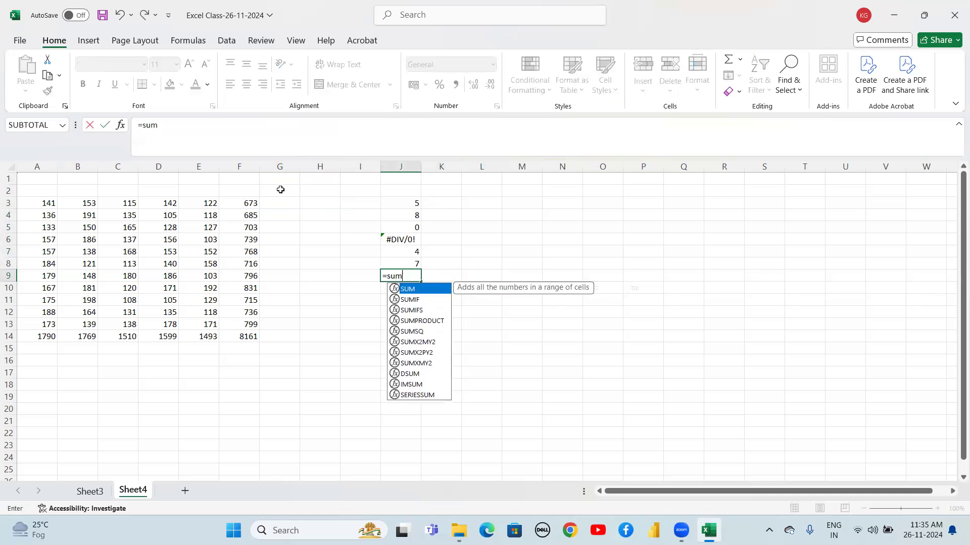
{"action": "type", "text": "("}
{"action": "key", "text": "Up"}
{"action": "key", "text": "shift+Up"}
{"action": "key", "text": "shift+Up"}
{"action": "key", "text": "shift+Up"}
{"action": "key", "text": "shift+Up"}
{"action": "key", "text": "shift+Up"}
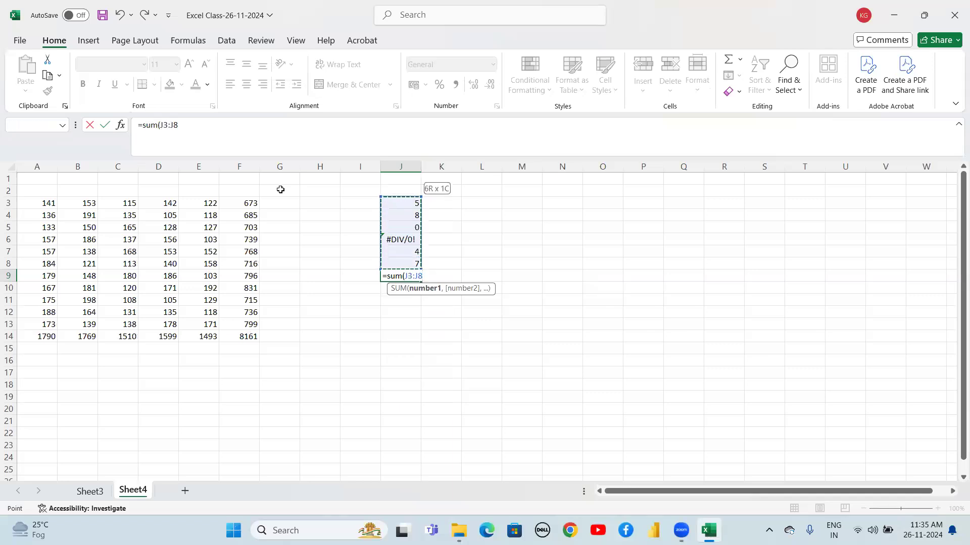
{"action": "type", "text": ")"}
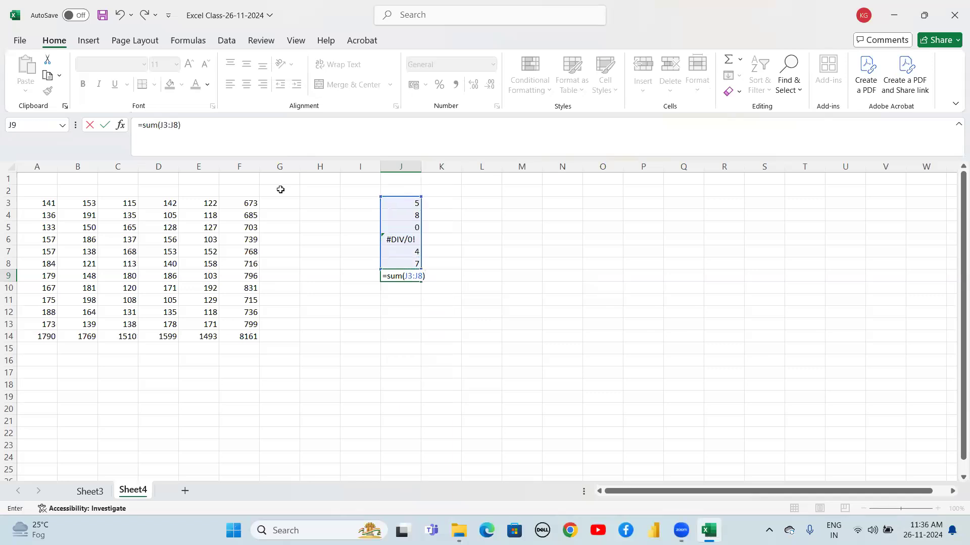
{"action": "key", "text": "Return"}
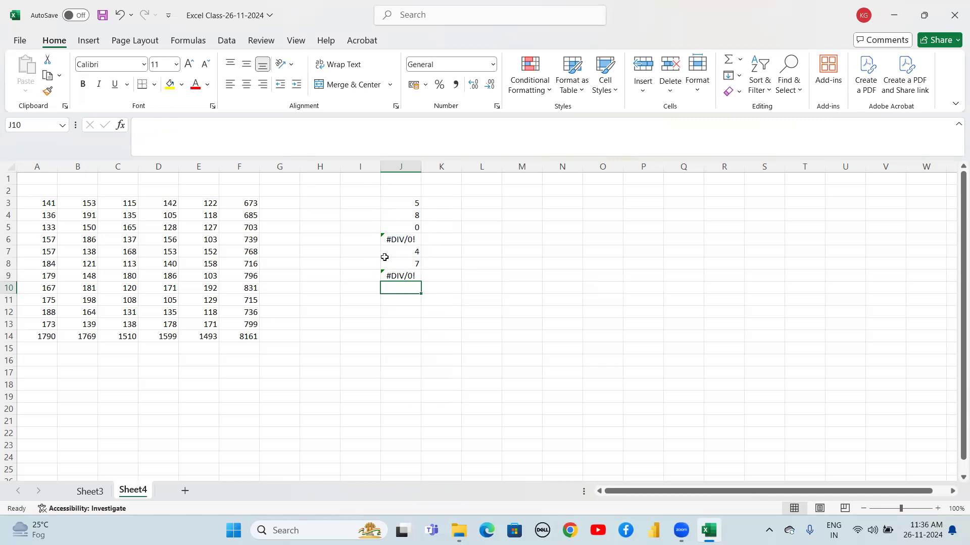
{"action": "left_click", "coordinate": [409, 273]}
{"action": "double_click", "coordinate": [409, 273]}
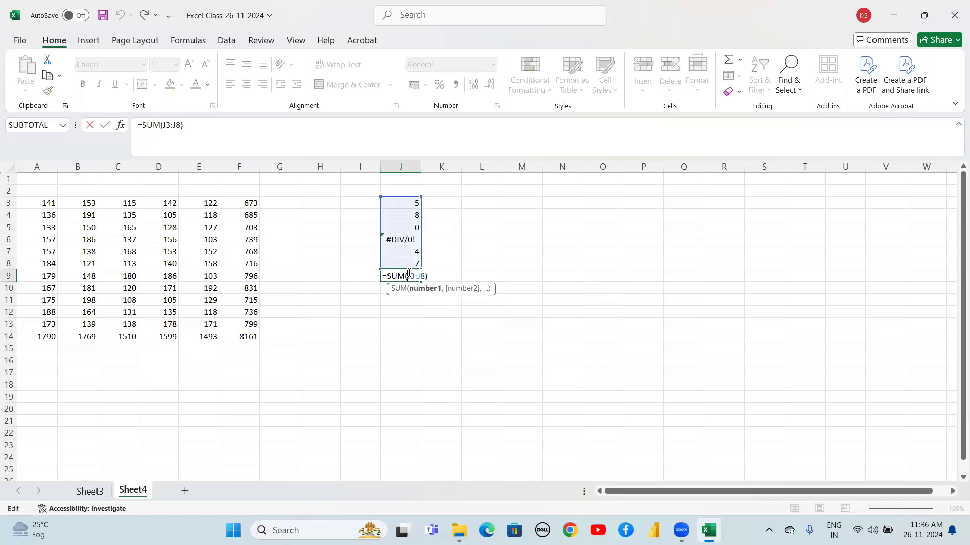
{"action": "key", "text": "Return"}
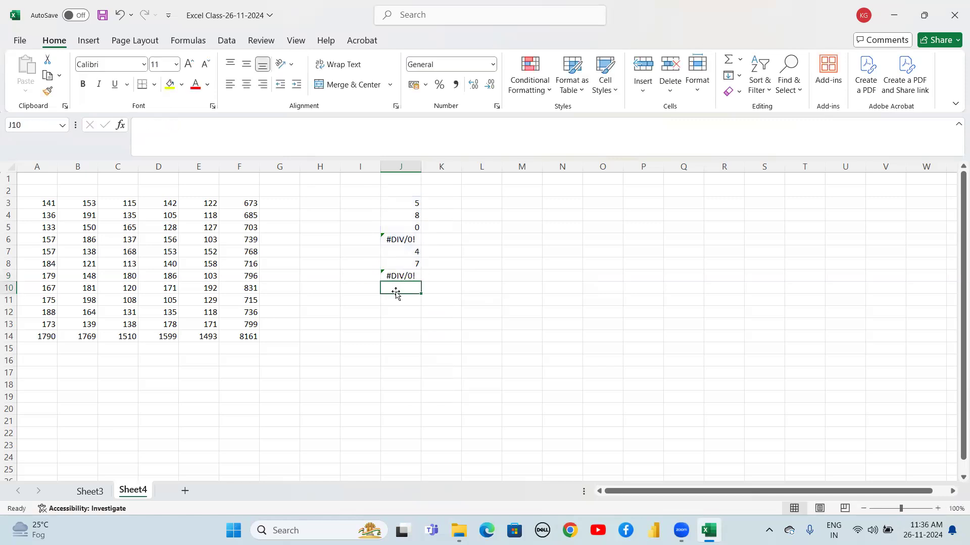
Enter =SUM(J3,J4,J5,J7,J8) in J10, skipping the error cell
{"action": "type", "text": "=sum"}
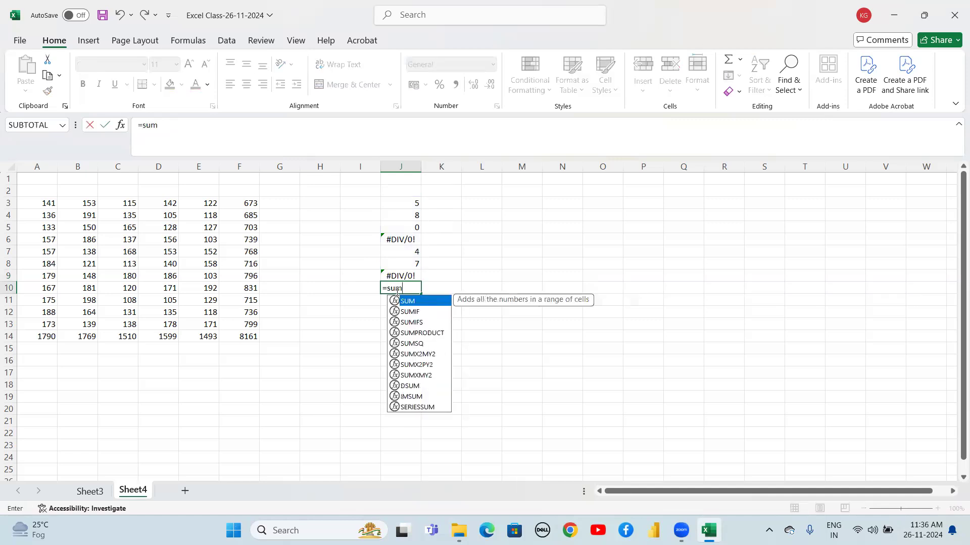
{"action": "type", "text": "("}
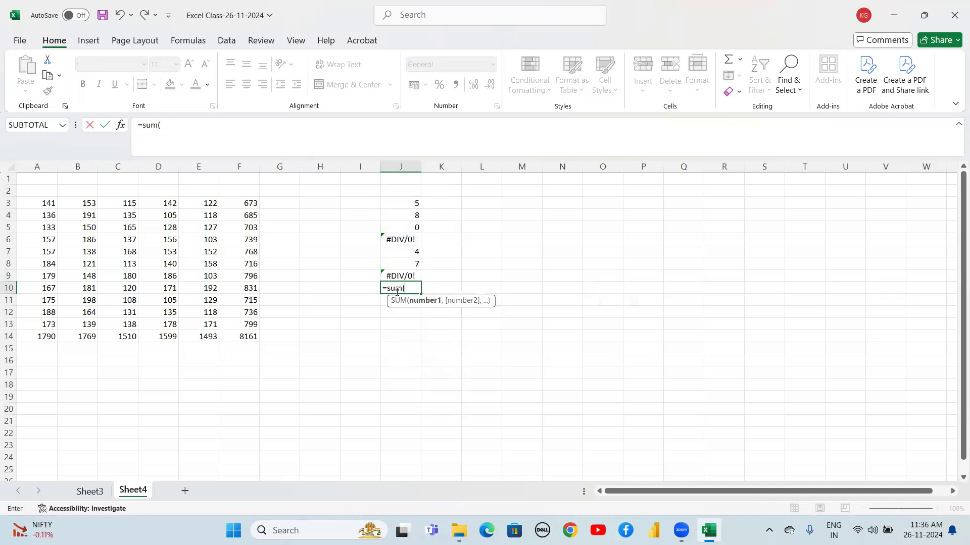
{"action": "left_click", "coordinate": [410, 200]}
{"action": "type", "text": ","}
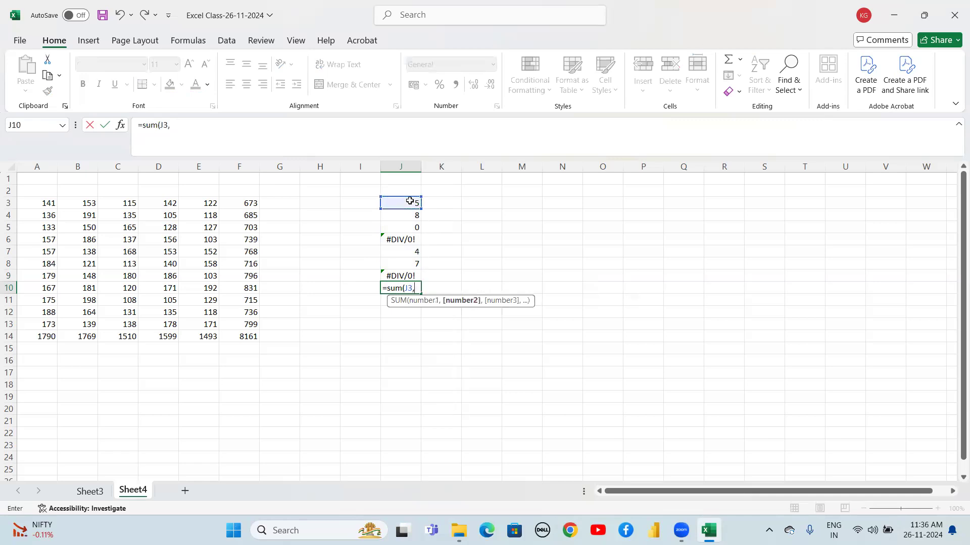
{"action": "left_click", "coordinate": [413, 218]}
{"action": "type", "text": ","}
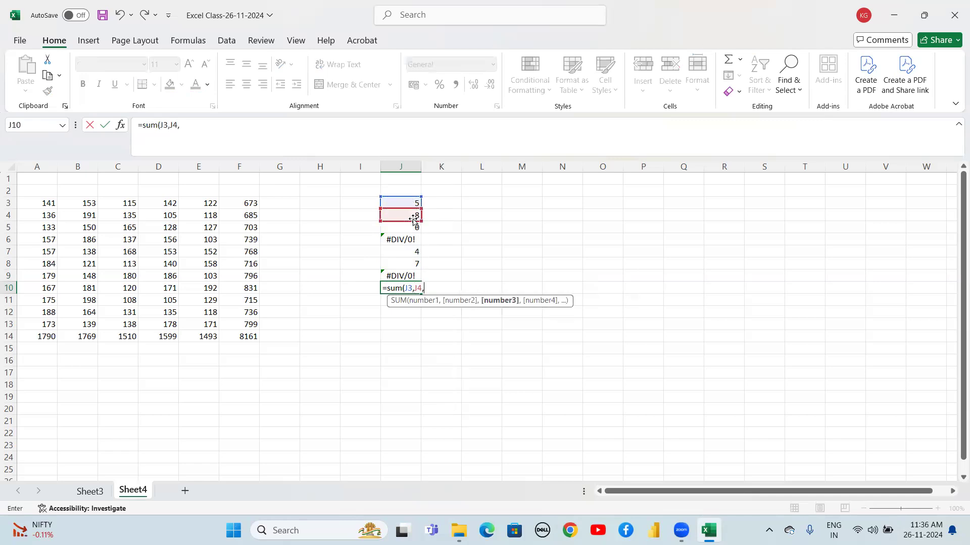
{"action": "left_click", "coordinate": [411, 227]}
{"action": "type", "text": ","}
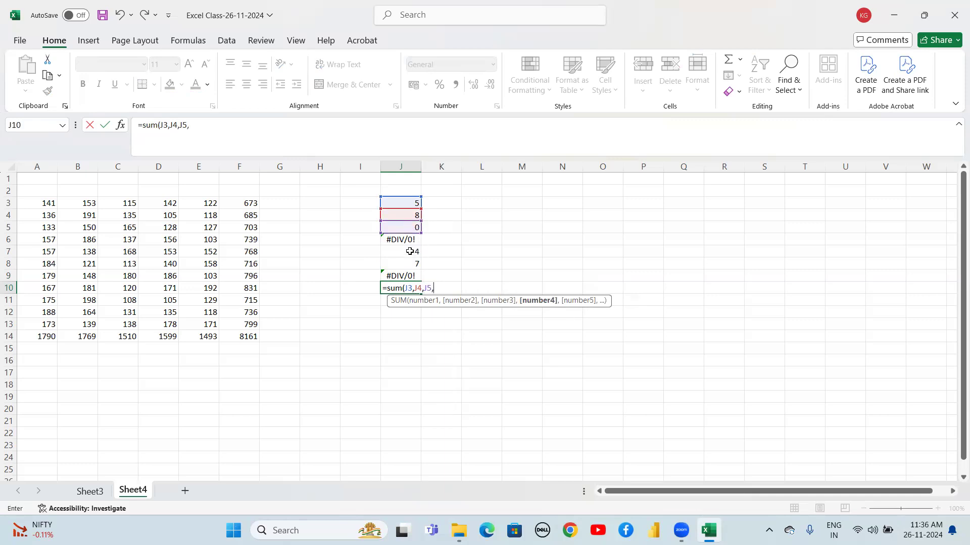
{"action": "left_click", "coordinate": [410, 251]}
{"action": "type", "text": ","}
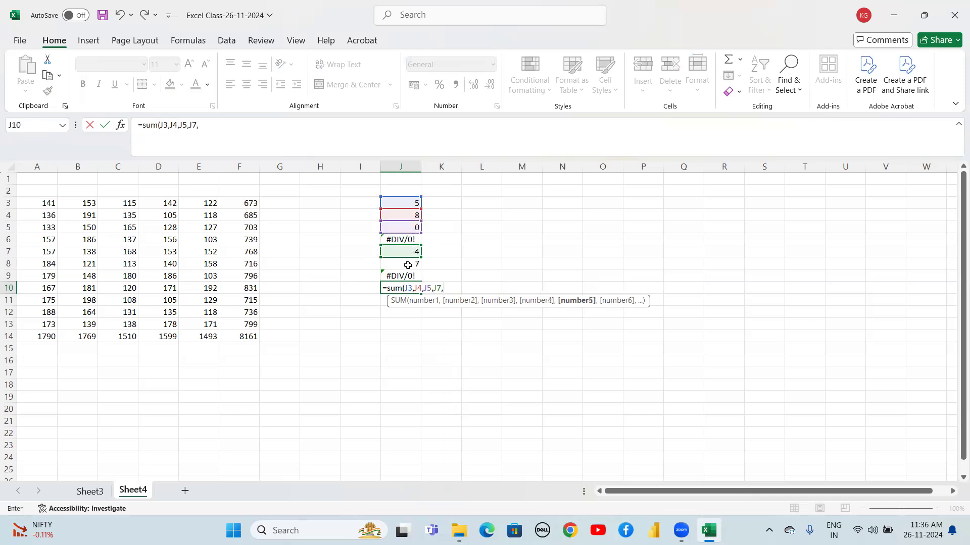
{"action": "left_click", "coordinate": [406, 266]}
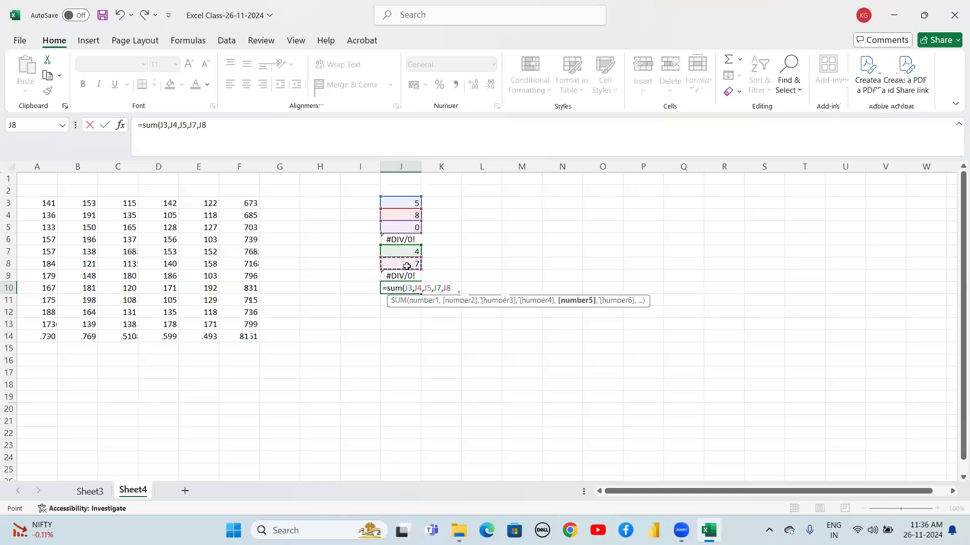
{"action": "type", "text": ")"}
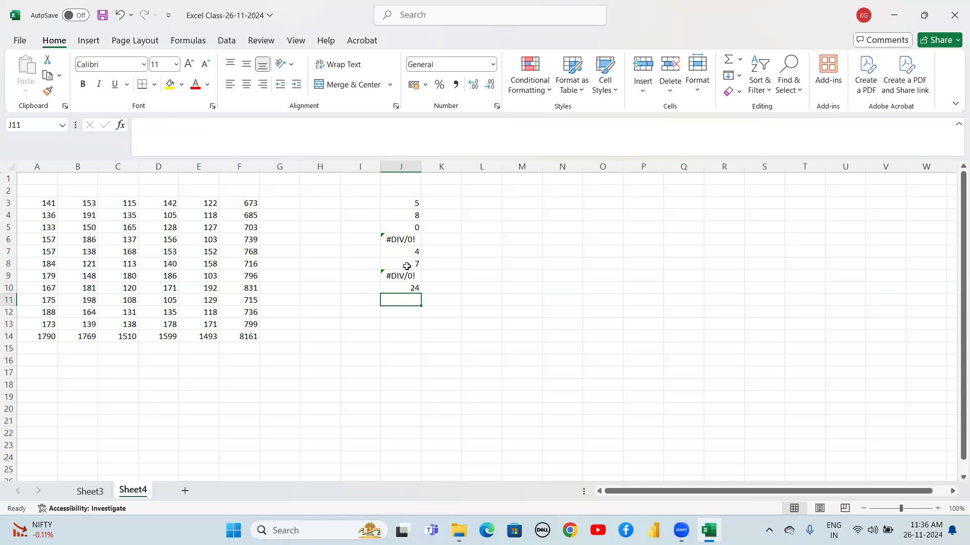
{"action": "left_click", "coordinate": [272, 202]}
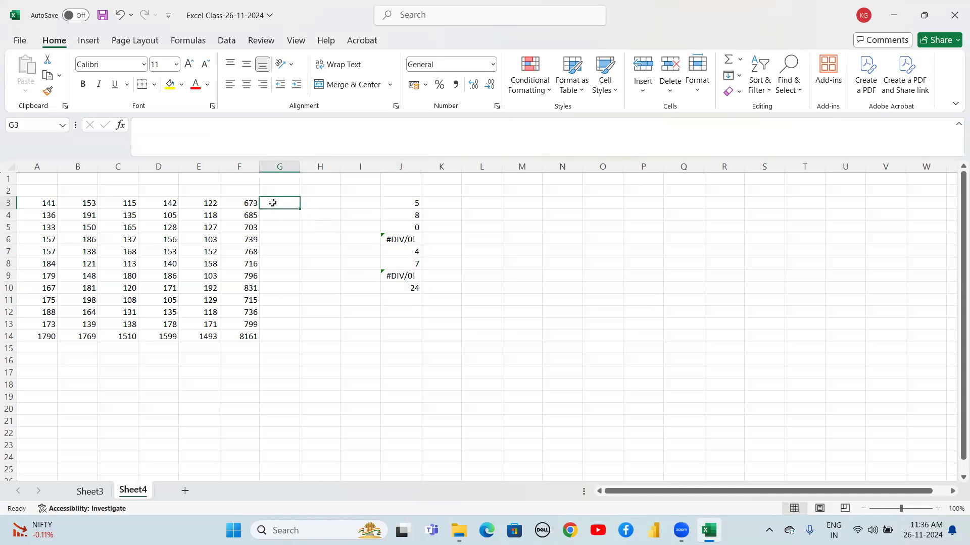
Enter the threshold value 150 in G2
{"action": "key", "text": "Up"}
{"action": "type", "text": "150"}
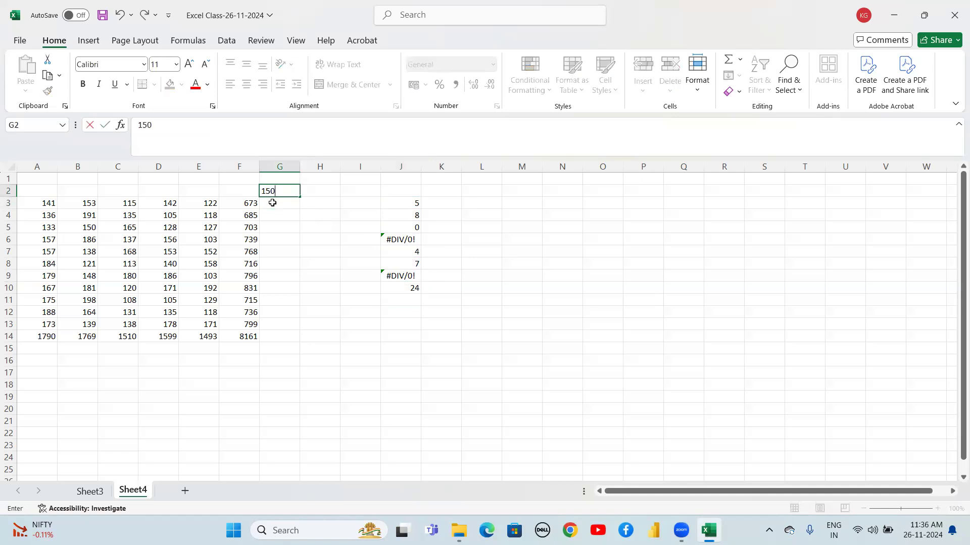
{"action": "key", "text": "Return"}
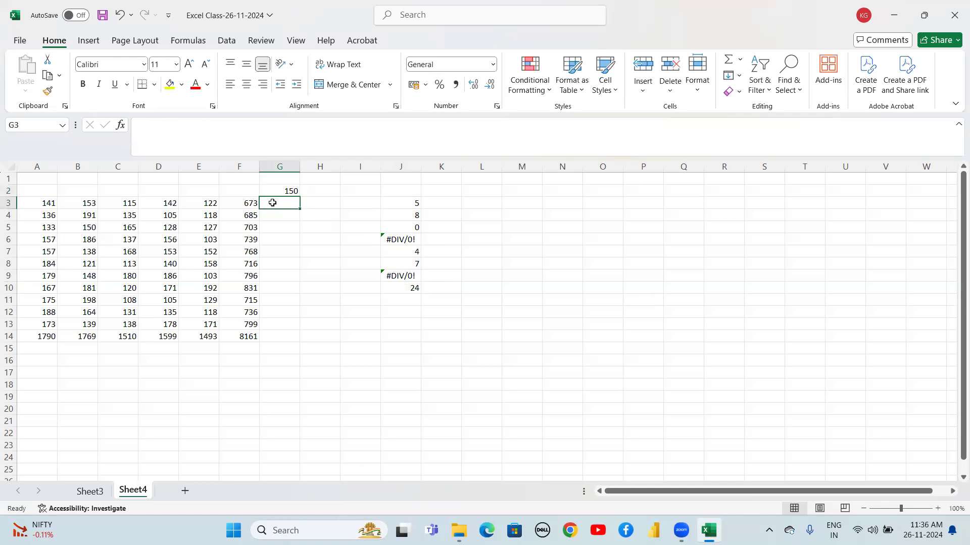
Enter =SUMIF(A3:F3,">"&G2,A3:F3) in G3 to total the row's values above the G2 threshold
{"action": "type", "text": "=sum"}
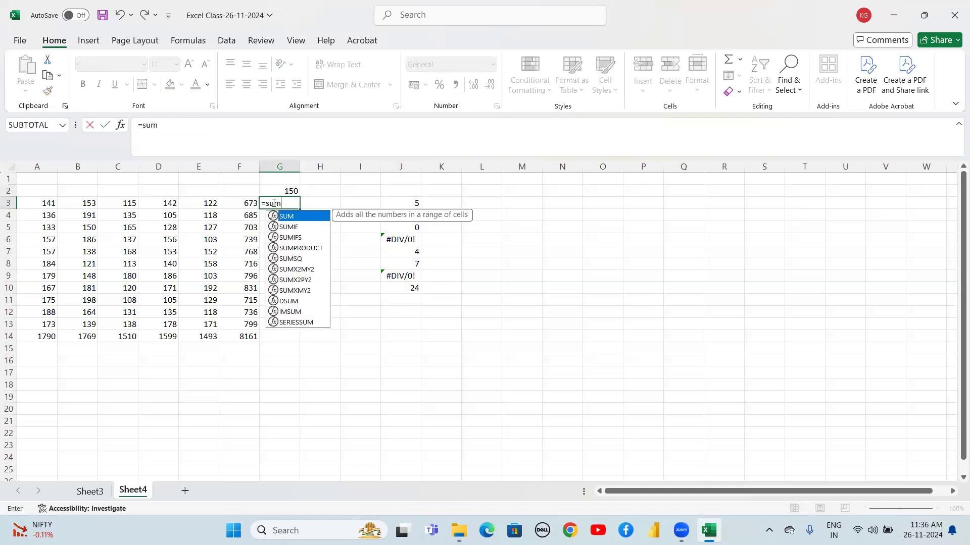
{"action": "type", "text": "if"}
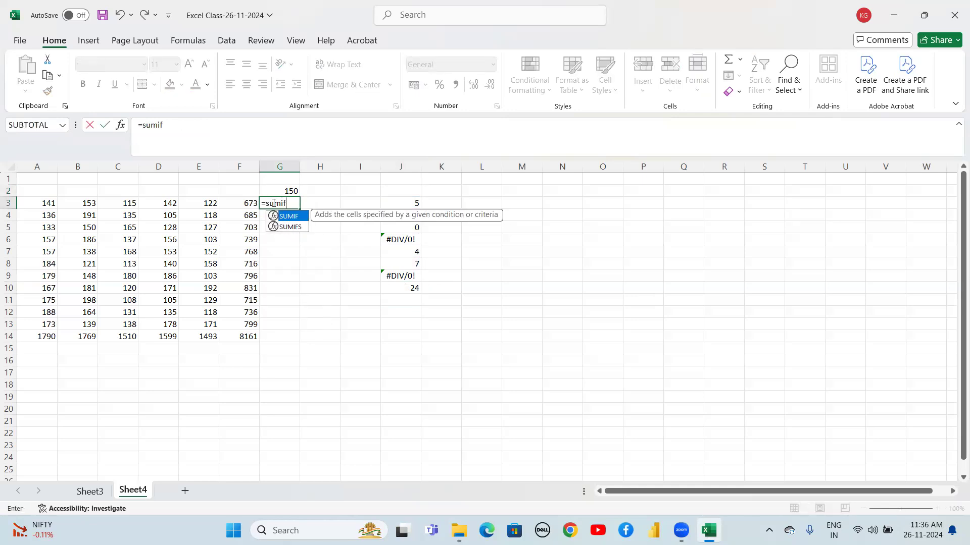
{"action": "type", "text": "("}
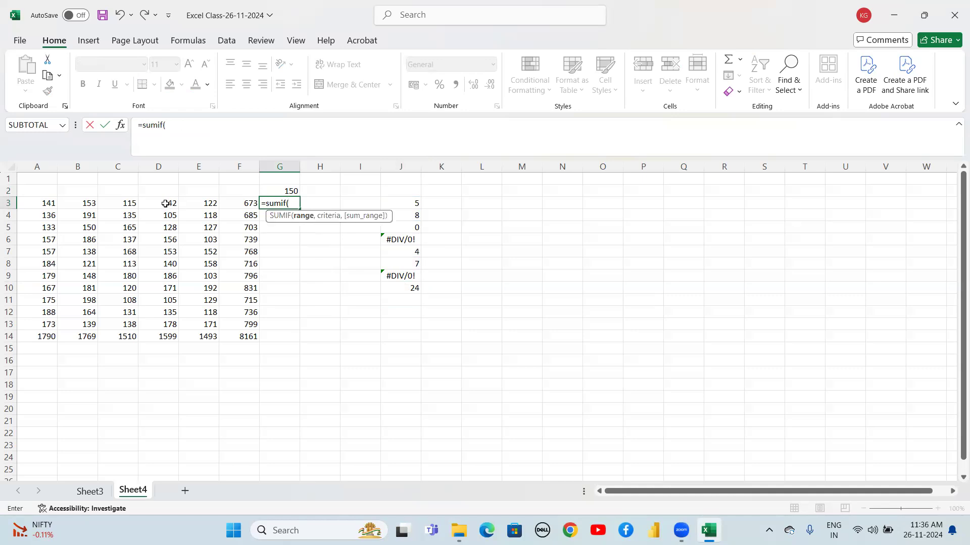
{"action": "left_click_drag", "start_coordinate": [44, 203], "coordinate": [241, 205]}
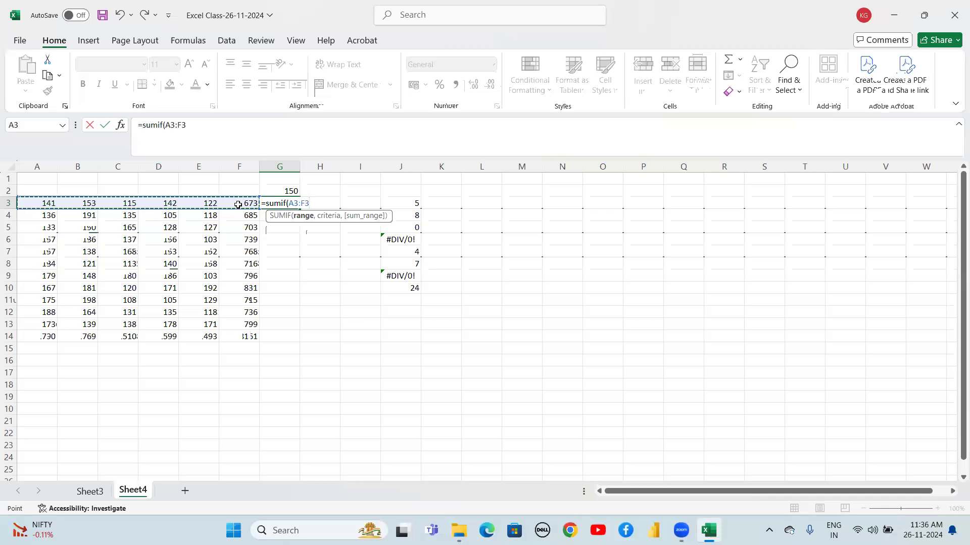
{"action": "type", "text": ","}
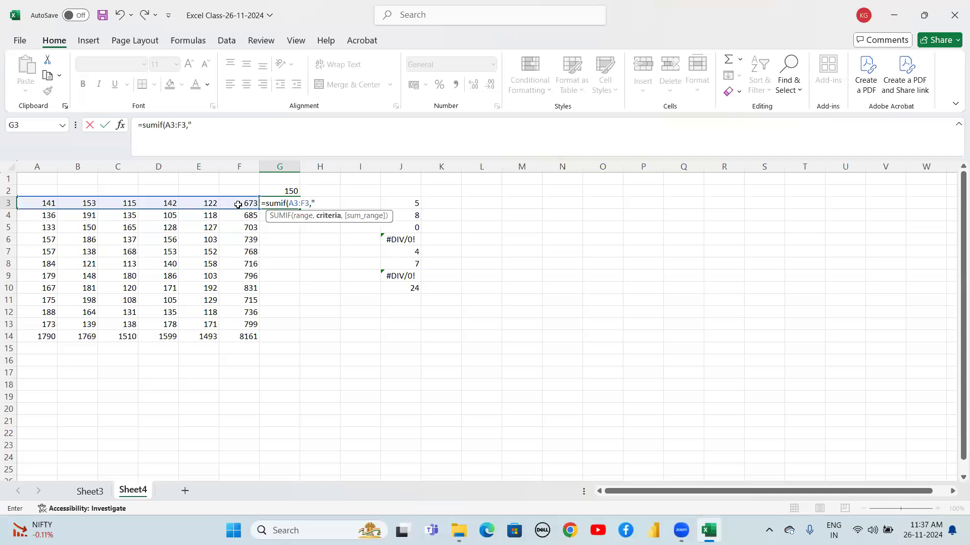
{"action": "type", "text": "\">150"}
{"action": "key", "text": "BackSpace"}
{"action": "key", "text": "BackSpace"}
{"action": "key", "text": "BackSpace"}
{"action": "type", "text": "&"}
{"action": "left_click", "coordinate": [286, 190]}
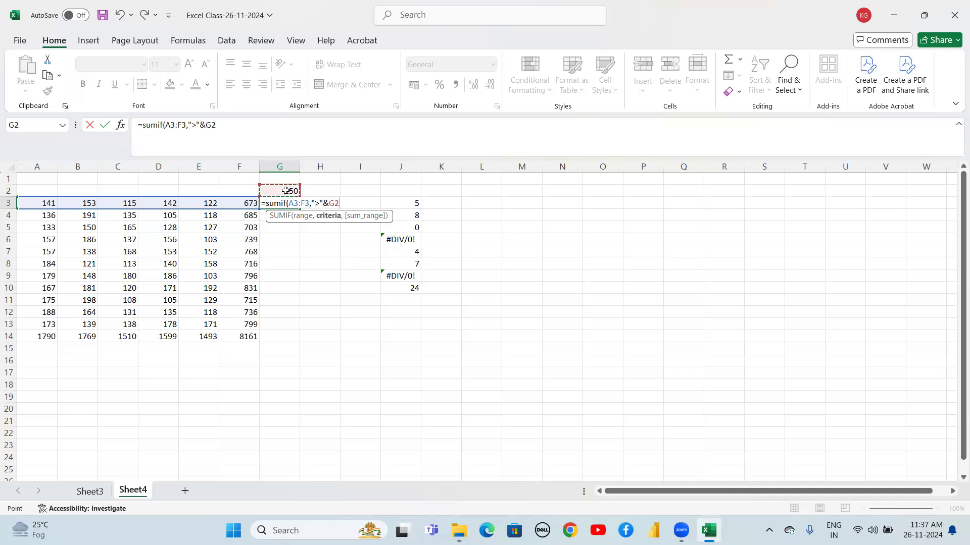
{"action": "type", "text": ")"}
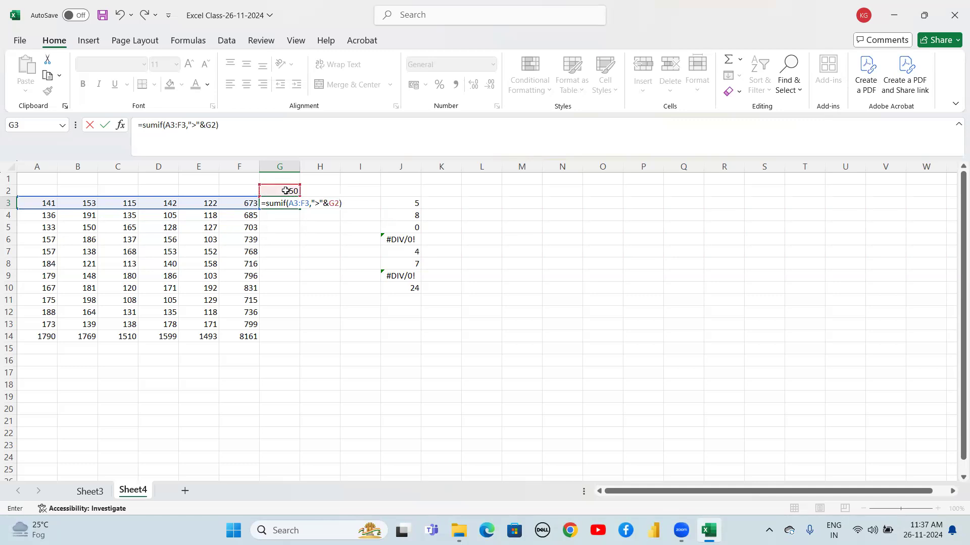
{"action": "key", "text": "BackSpace"}
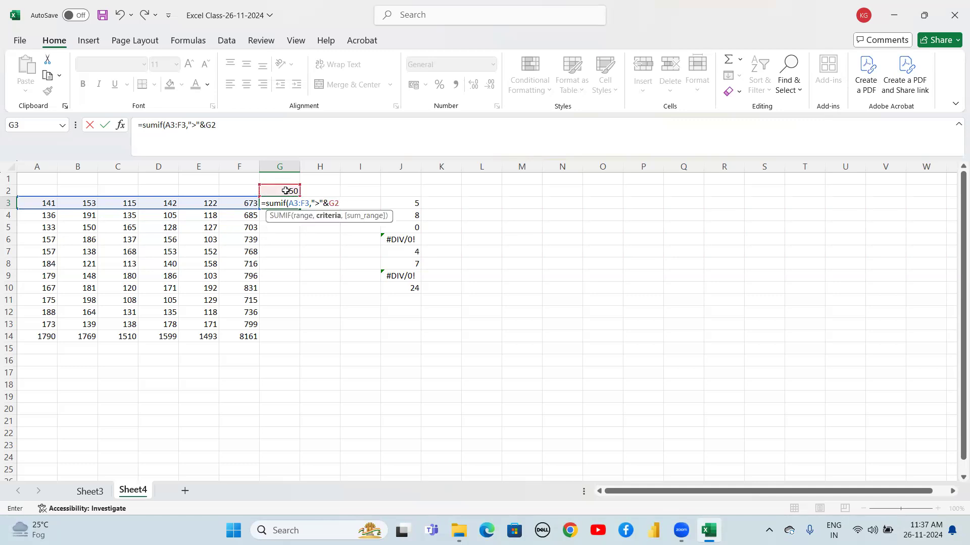
{"action": "type", "text": ","}
{"action": "left_click", "coordinate": [47, 201]}
{"action": "left_click_drag", "start_coordinate": [47, 202], "coordinate": [237, 203]}
{"action": "type", "text": ","}
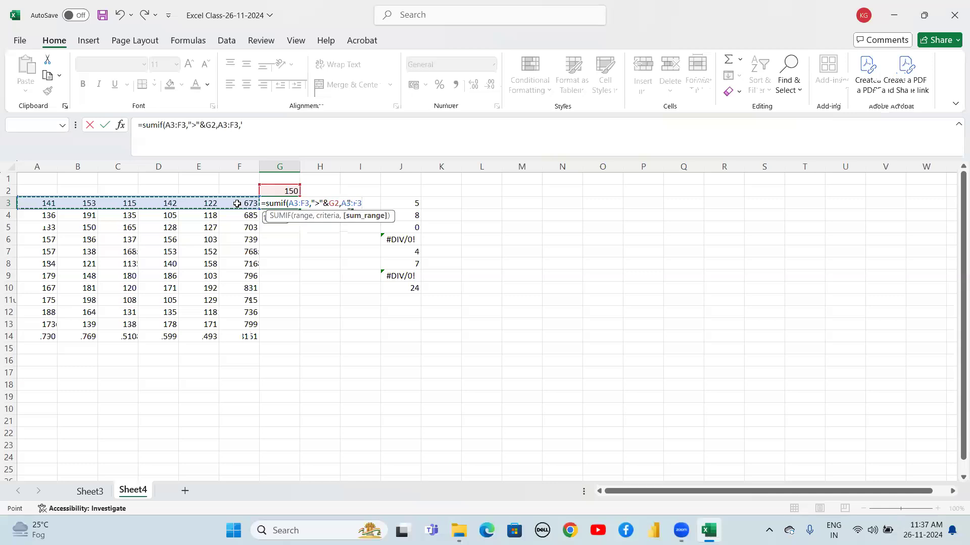
{"action": "type", "text": ")"}
{"action": "key", "text": "Return"}
Fill the G3 SUMIF formula down through G13
{"action": "key", "text": "Up"}
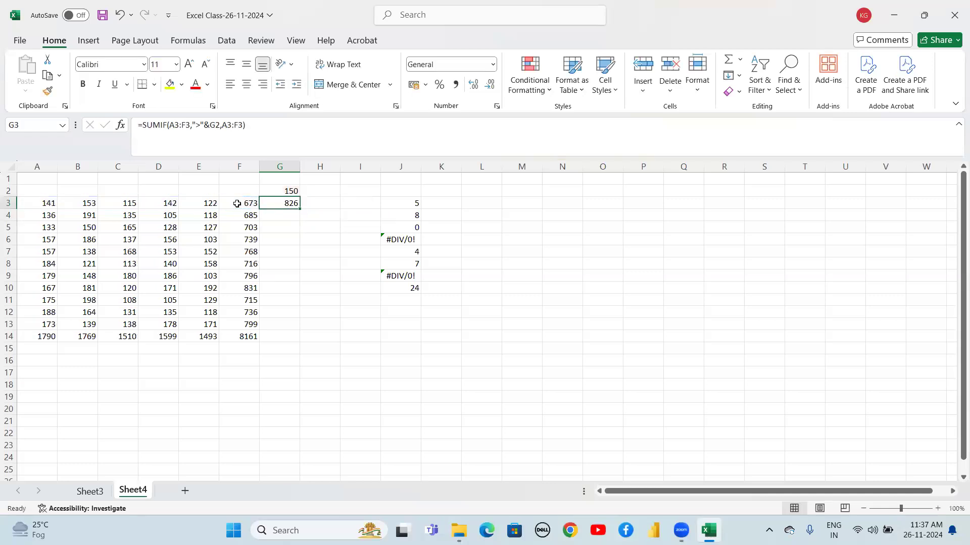
{"action": "key", "text": "shift+Down"}
{"action": "key", "text": "shift+Down"}
{"action": "key", "text": "shift+Down"}
{"action": "key", "text": "shift+Down"}
{"action": "key", "text": "shift+Down"}
{"action": "key", "text": "shift+Down"}
{"action": "key", "text": "shift+Down"}
{"action": "key", "text": "shift+Down"}
{"action": "key", "text": "shift+Down"}
{"action": "key", "text": "shift+Down"}
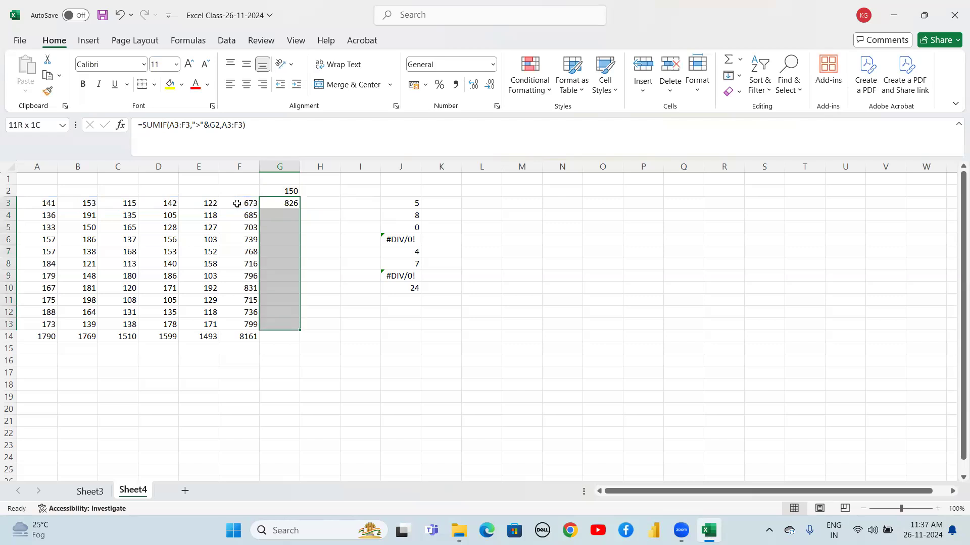
{"action": "key", "text": "ctrl+d"}
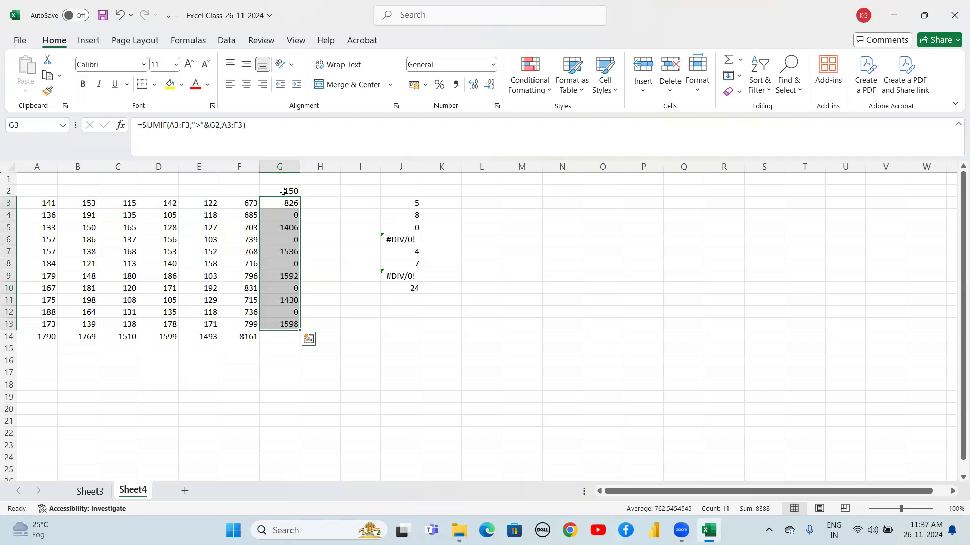
Make the G2 reference in the G3 formula absolute as $G$2 and fill it down through G13
{"action": "double_click", "coordinate": [276, 205]}
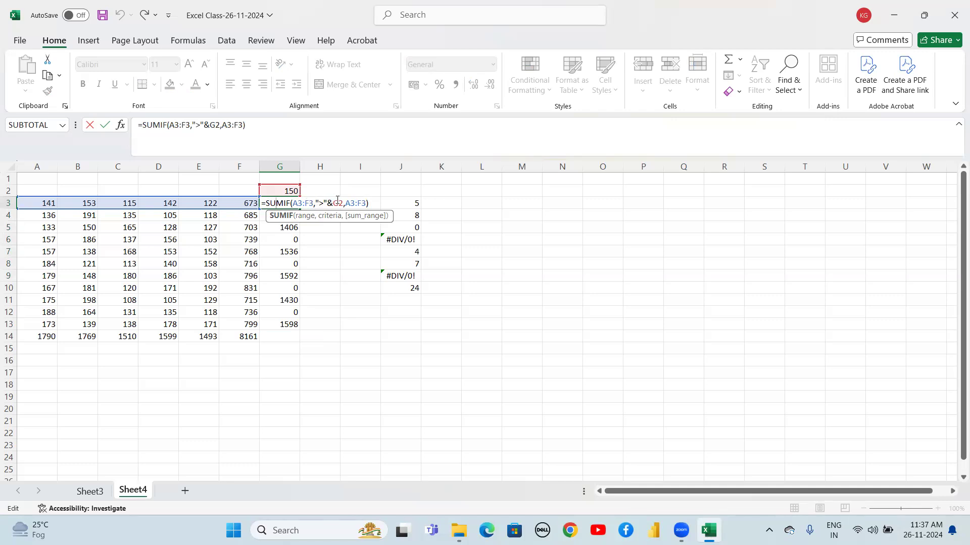
{"action": "left_click", "coordinate": [338, 203]}
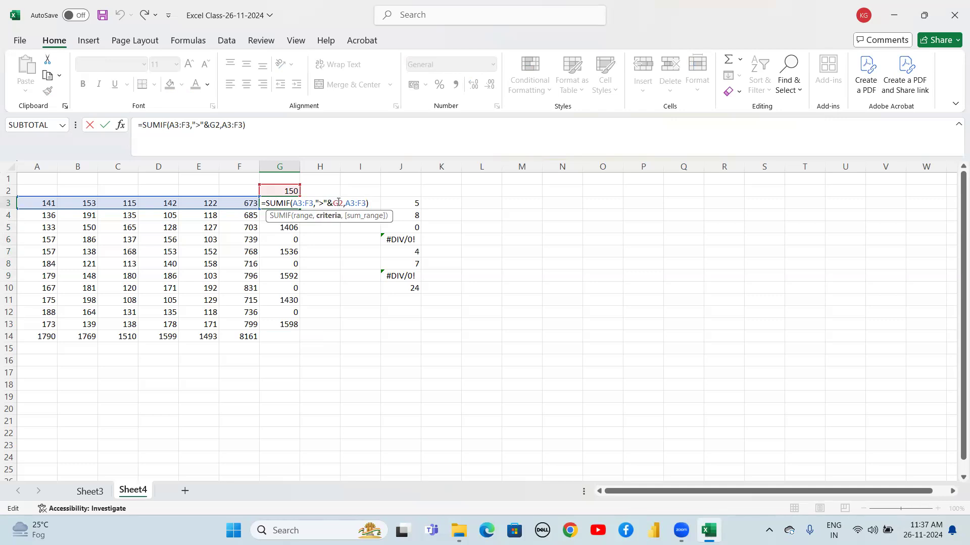
{"action": "key", "text": "F4"}
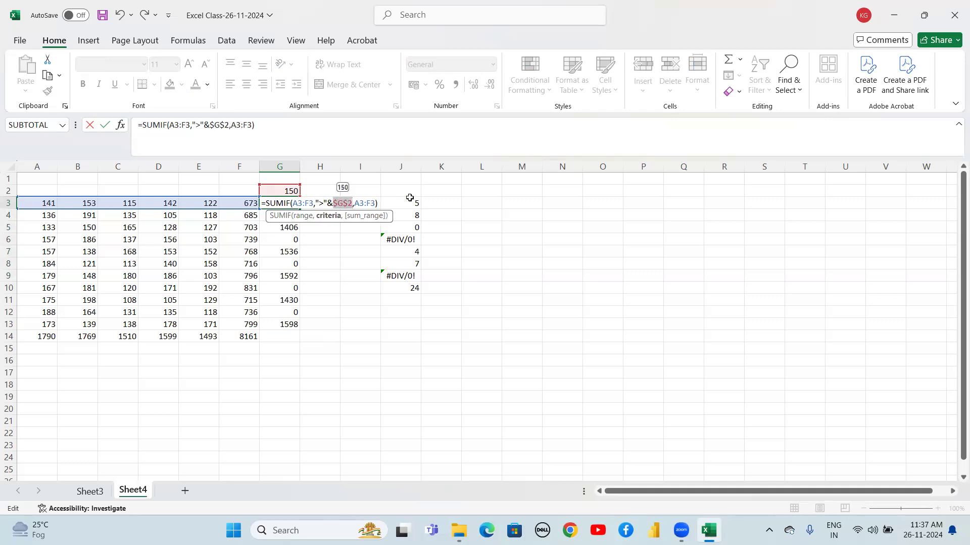
{"action": "left_click", "coordinate": [378, 201]}
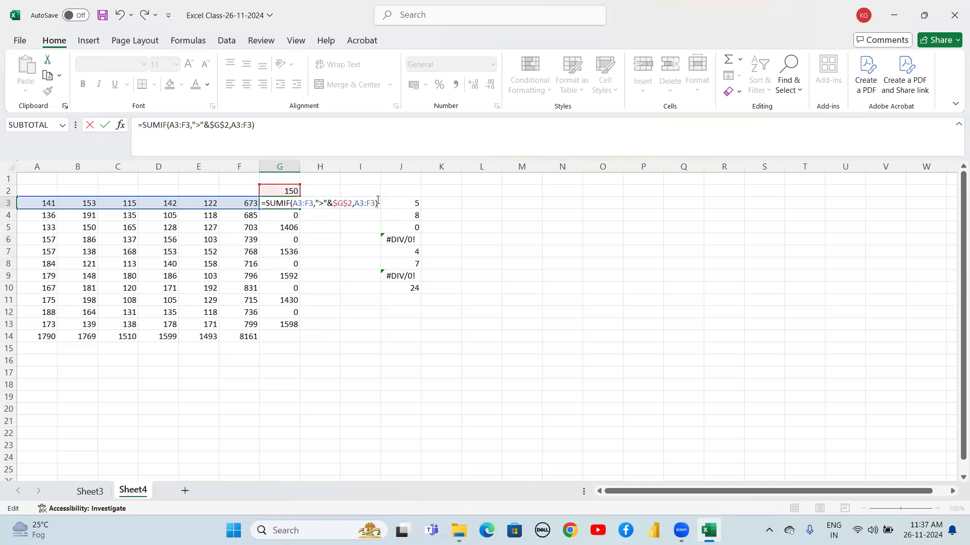
{"action": "key", "text": "Return"}
{"action": "key", "text": "Up"}
{"action": "key", "text": "shift+Down"}
{"action": "key", "text": "shift+Down"}
{"action": "key", "text": "shift+Down"}
{"action": "key", "text": "shift+Down"}
{"action": "key", "text": "shift+Down"}
{"action": "key", "text": "shift+Down"}
{"action": "key", "text": "shift+Down"}
{"action": "key", "text": "shift+Down"}
{"action": "key", "text": "shift+Down"}
{"action": "key", "text": "shift+Down"}
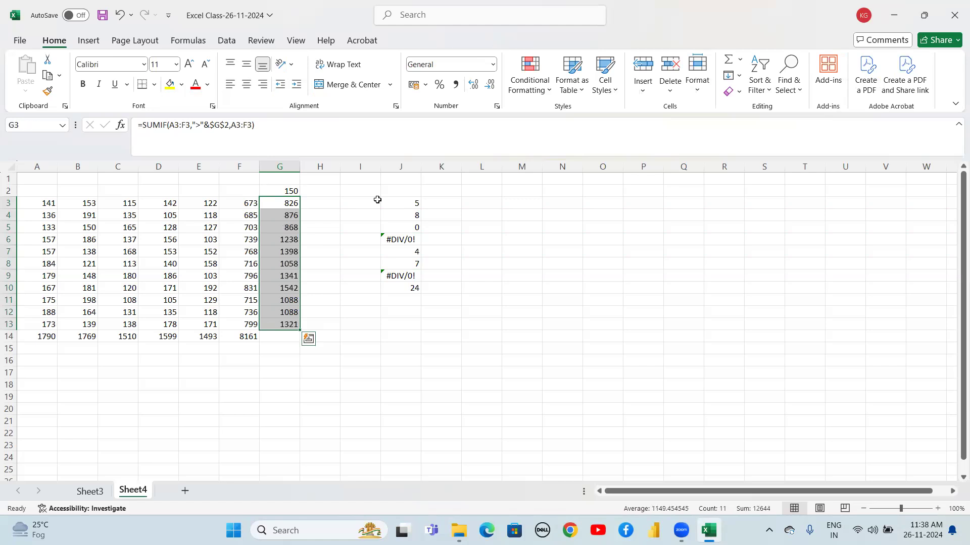
Remove the sum_range argument from the G3 SUMIF formula, leaving =SUMIF(A3:F3,">"&$G$2)
{"action": "double_click", "coordinate": [273, 202]}
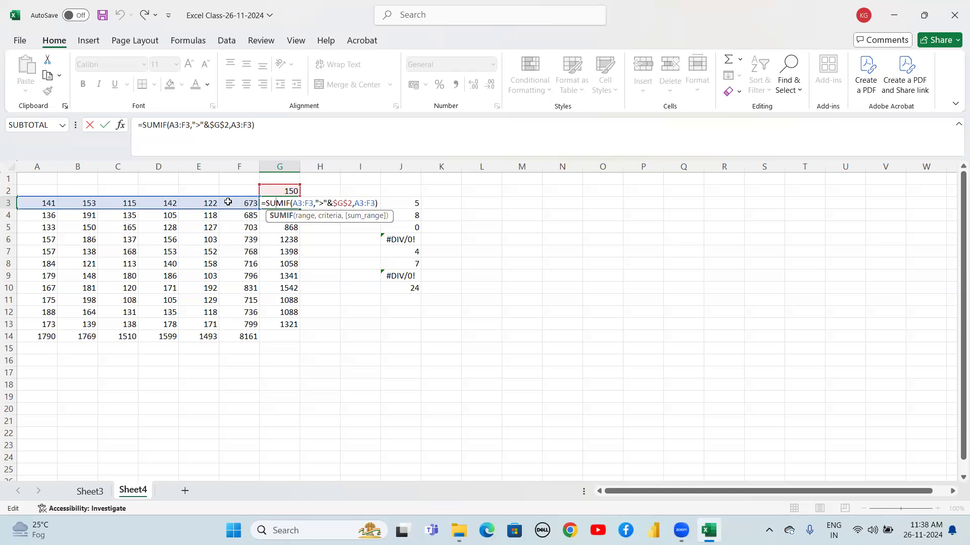
{"action": "left_click", "coordinate": [321, 201]}
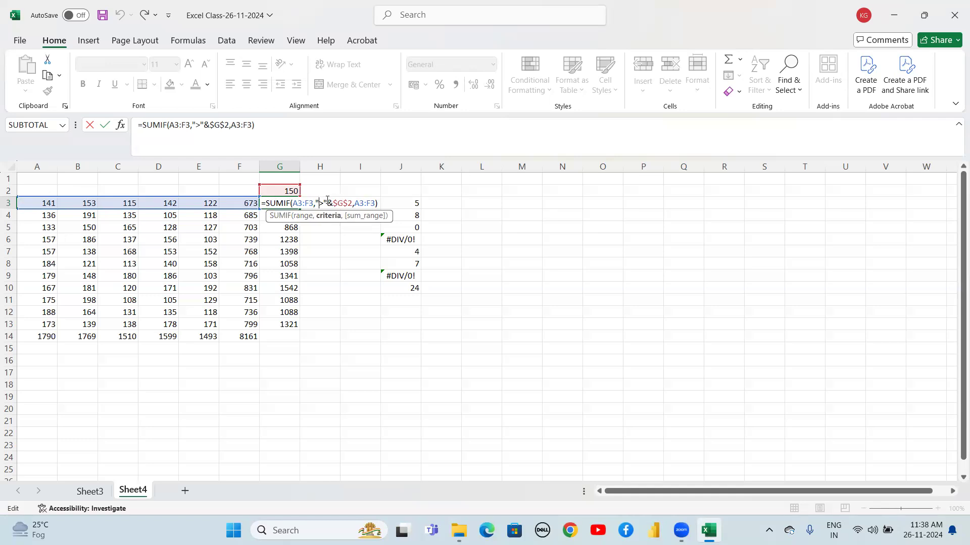
{"action": "left_click", "coordinate": [358, 203]}
{"action": "key", "text": "BackSpace"}
{"action": "key", "text": "BackSpace"}
{"action": "key", "text": "BackSpace"}
{"action": "key", "text": "BackSpace"}
{"action": "key", "text": "BackSpace"}
{"action": "key", "text": "BackSpace"}
{"action": "key", "text": "BackSpace"}
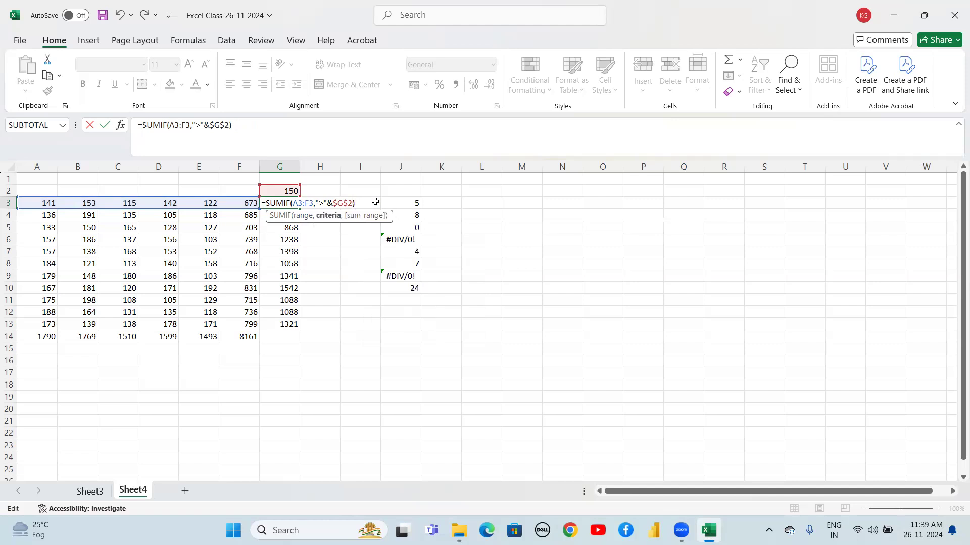
{"action": "key", "text": "Return"}
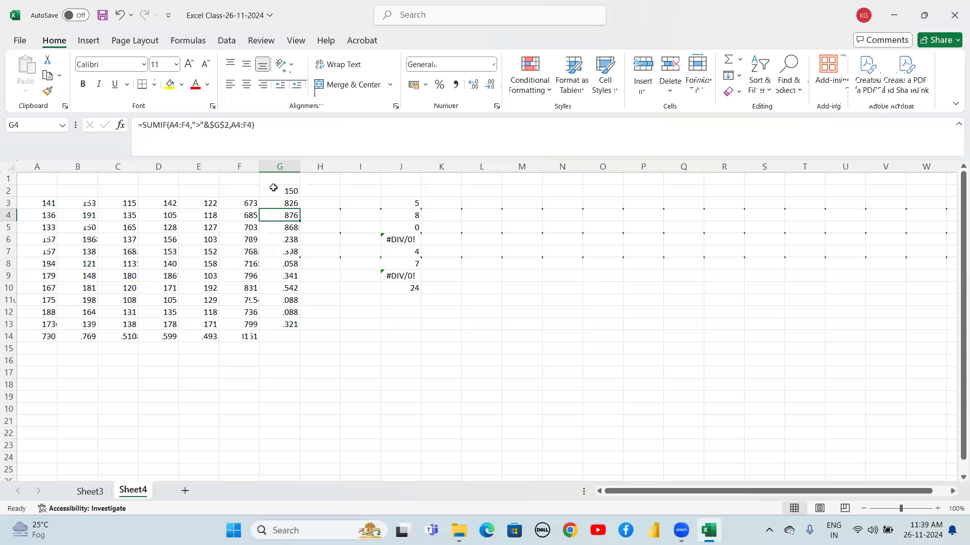
{"action": "double_click", "coordinate": [283, 203]}
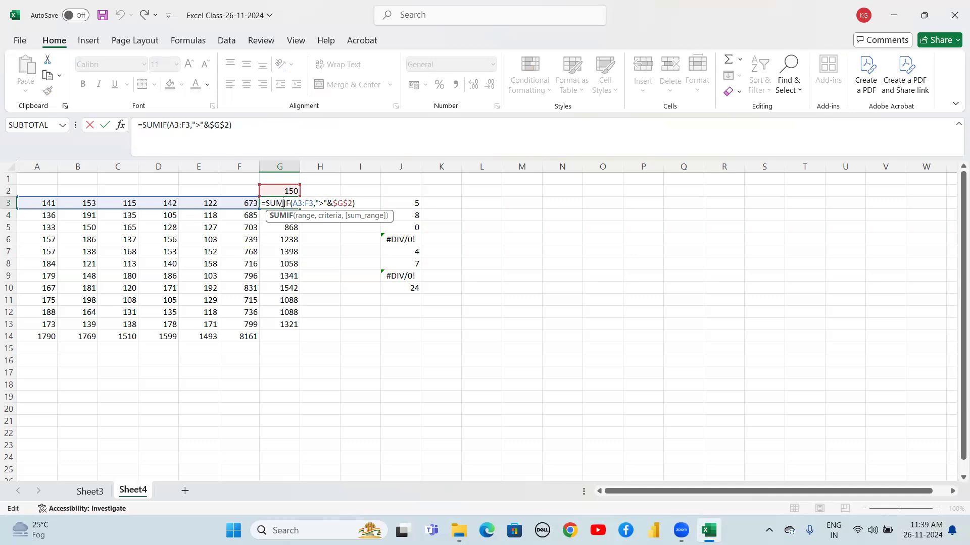
{"action": "key", "text": "Return"}
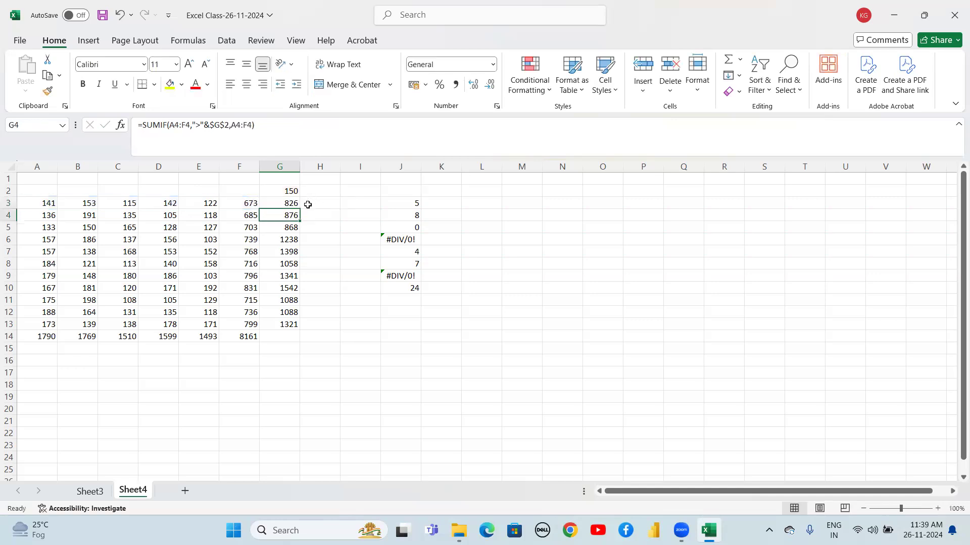
Examine the Department and Salary columns on Sheet3, then return to Sheet4
{"action": "left_click", "coordinate": [291, 201]}
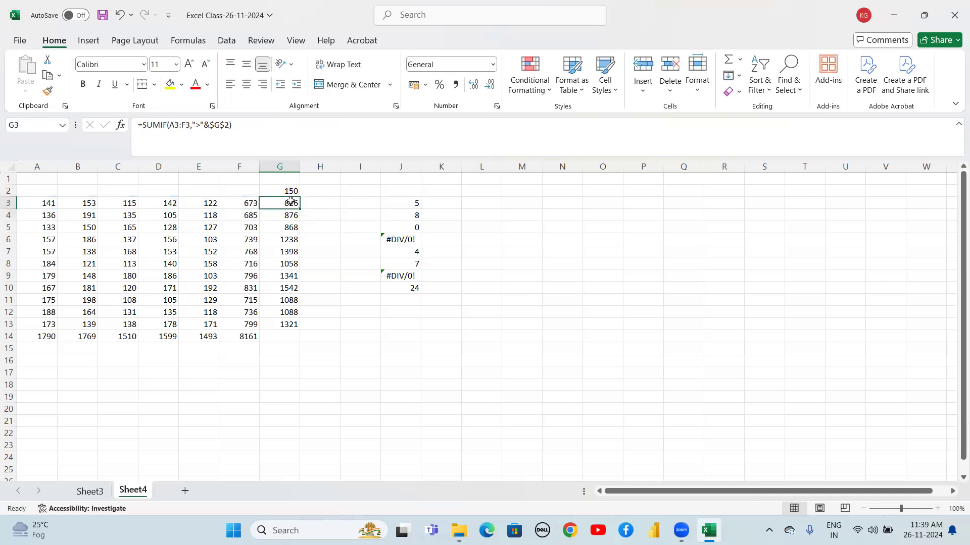
{"action": "left_click", "coordinate": [95, 492]}
{"action": "double_click", "coordinate": [179, 167]}
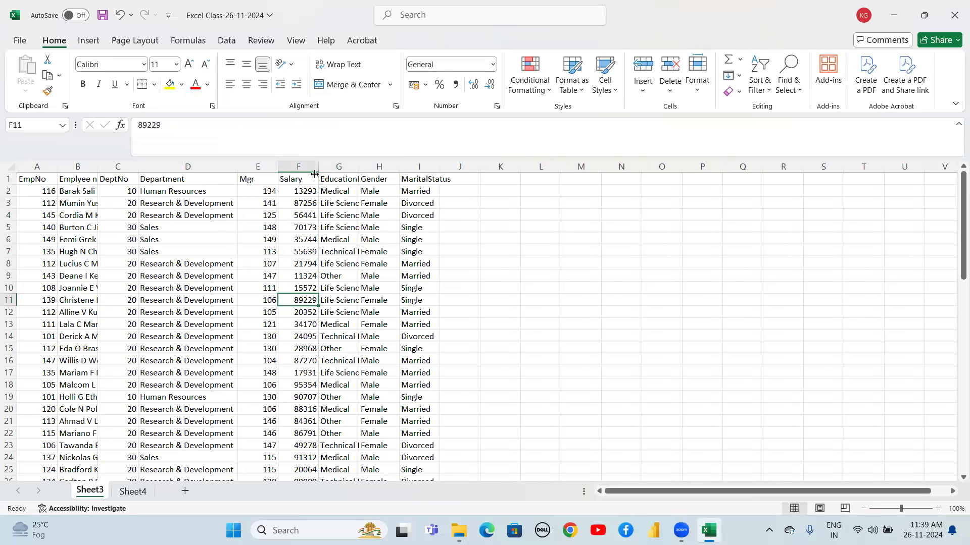
{"action": "left_click_drag", "start_coordinate": [302, 293], "coordinate": [302, 313]}
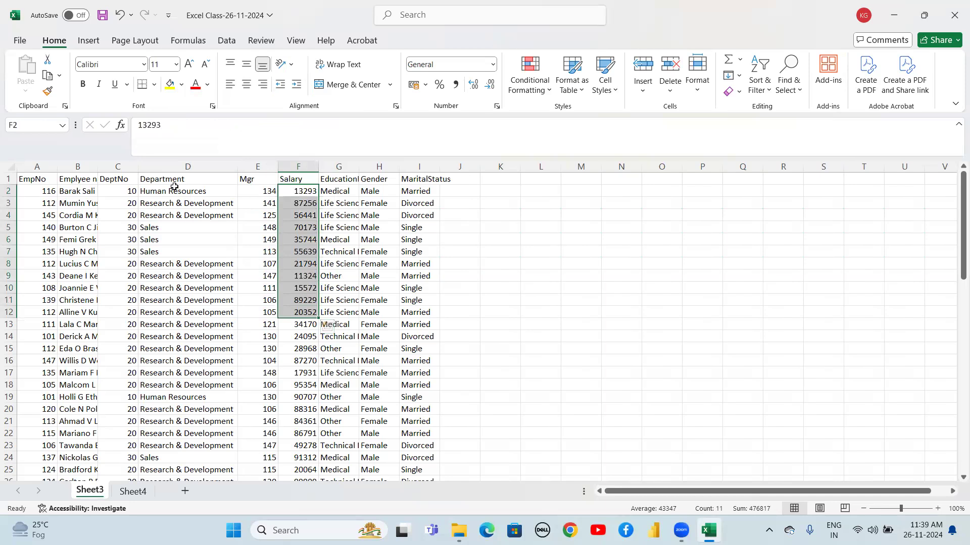
{"action": "left_click_drag", "start_coordinate": [173, 189], "coordinate": [154, 373]}
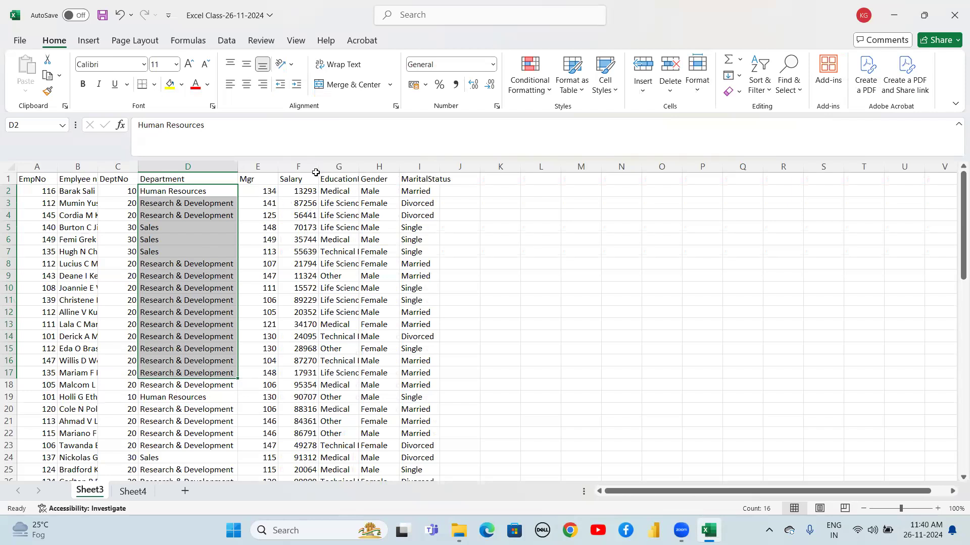
{"action": "left_click", "coordinate": [305, 192]}
{"action": "left_click_drag", "start_coordinate": [305, 191], "coordinate": [298, 305]}
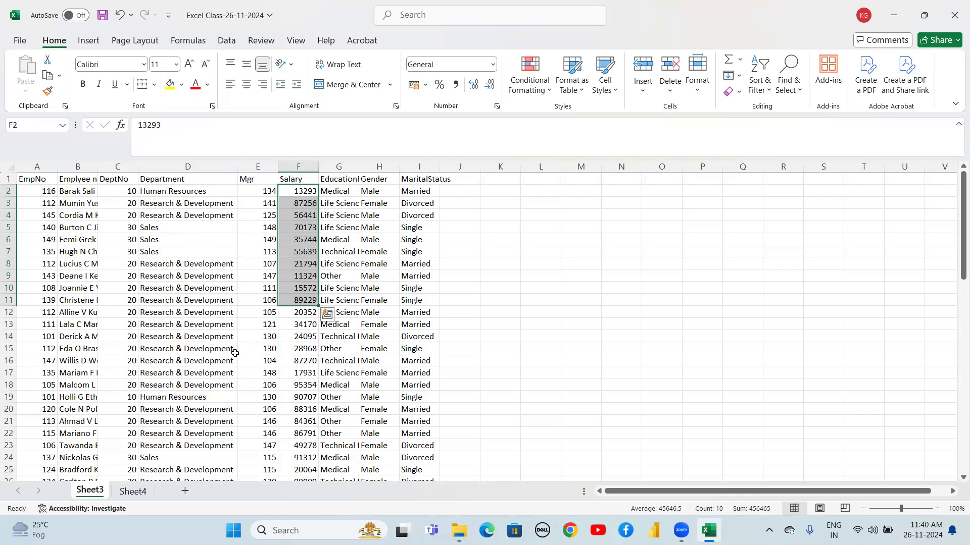
{"action": "left_click", "coordinate": [131, 492]}
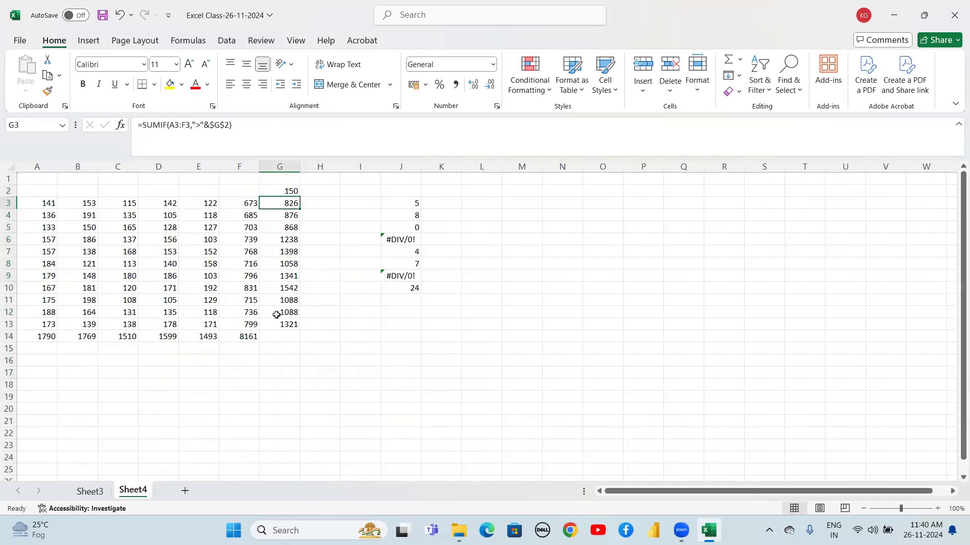
Add A3:F3 back as the sum_range in the G3 formula, making it =SUMIF(A3:F3,">"&$G$2,A3:F3)
{"action": "double_click", "coordinate": [287, 203]}
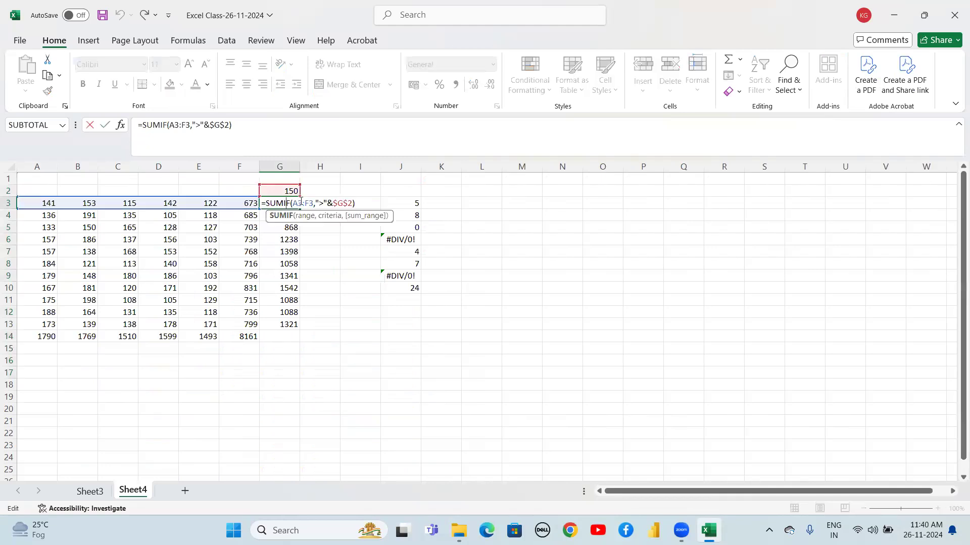
{"action": "left_click", "coordinate": [336, 202]}
{"action": "left_click", "coordinate": [355, 206]}
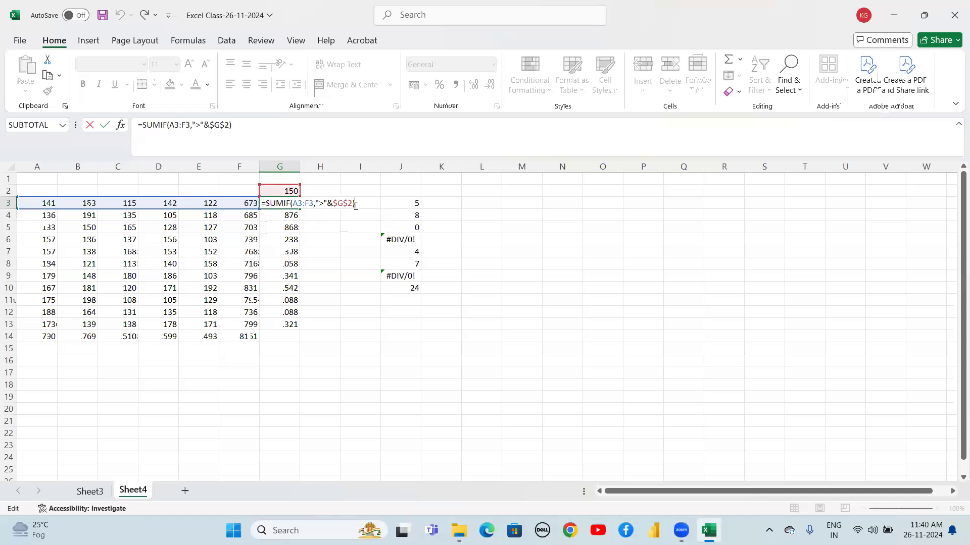
{"action": "key", "text": "BackSpace"}
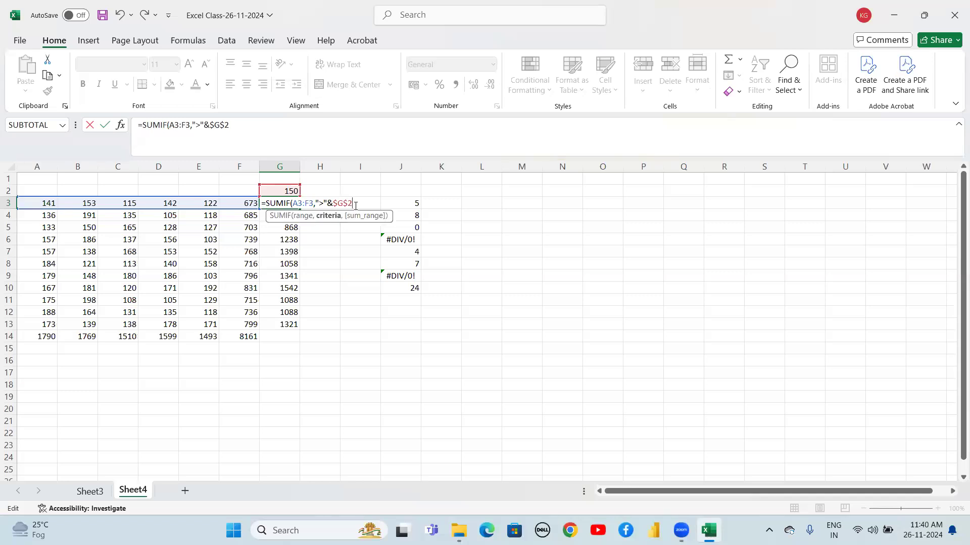
{"action": "type", "text": ","}
{"action": "left_click_drag", "start_coordinate": [45, 202], "coordinate": [237, 203]}
{"action": "type", "text": ")"}
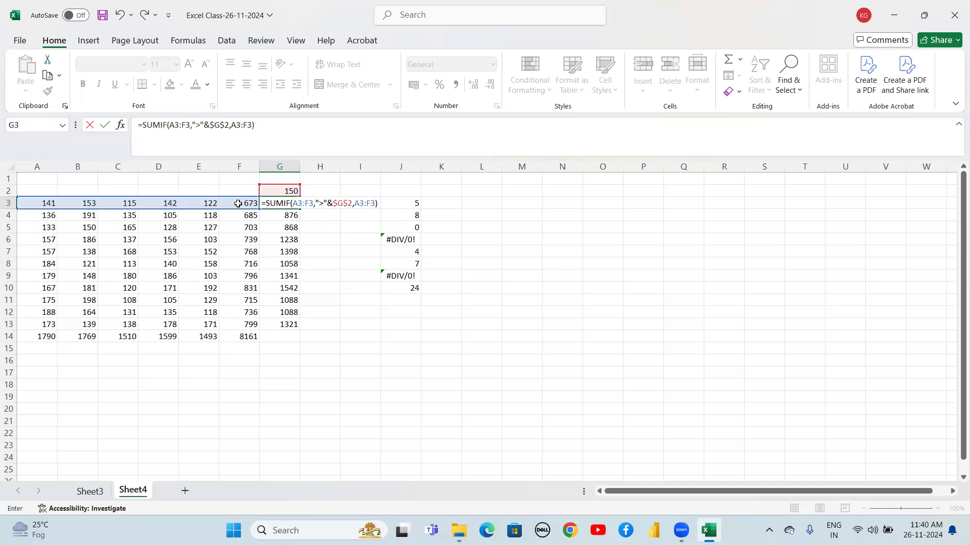
{"action": "key", "text": "Return"}
Review the SUMIF results in G3:G13 against the threshold in G2
{"action": "key", "text": "Up"}
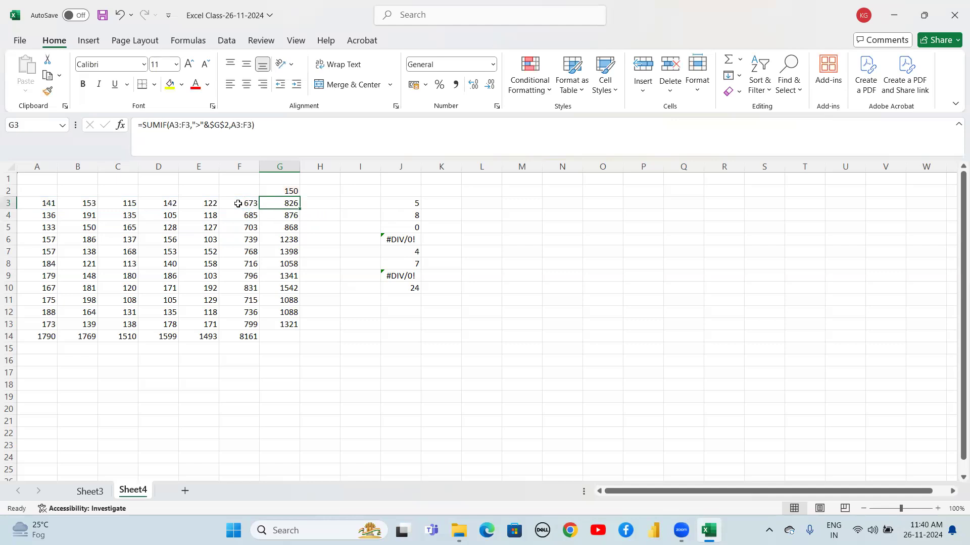
{"action": "key", "text": "shift+Down"}
{"action": "key", "text": "shift+Down"}
{"action": "key", "text": "shift+Down"}
{"action": "key", "text": "shift+Down"}
{"action": "key", "text": "shift+Down"}
{"action": "key", "text": "shift+Down"}
{"action": "key", "text": "shift+Down"}
{"action": "key", "text": "shift+Down"}
{"action": "key", "text": "shift+Down"}
{"action": "key", "text": "shift+Down"}
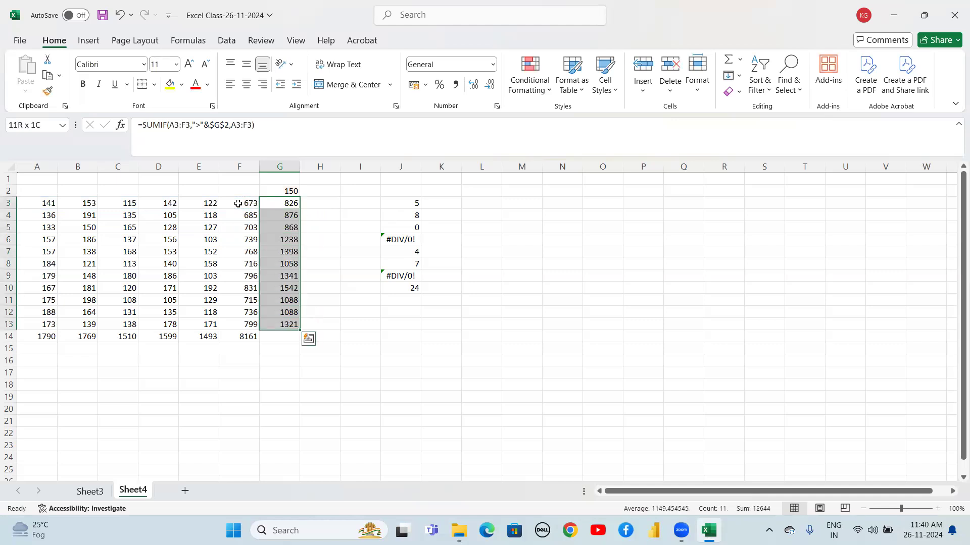
{"action": "key", "text": "Down"}
{"action": "key", "text": "Up"}
{"action": "key", "text": "Down"}
{"action": "key", "text": "Up"}
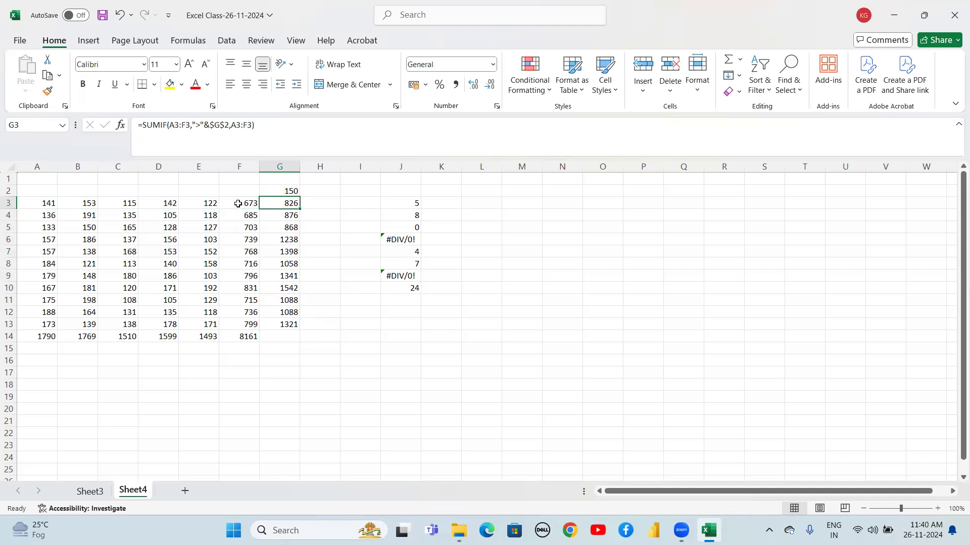
{"action": "left_click", "coordinate": [323, 204]}
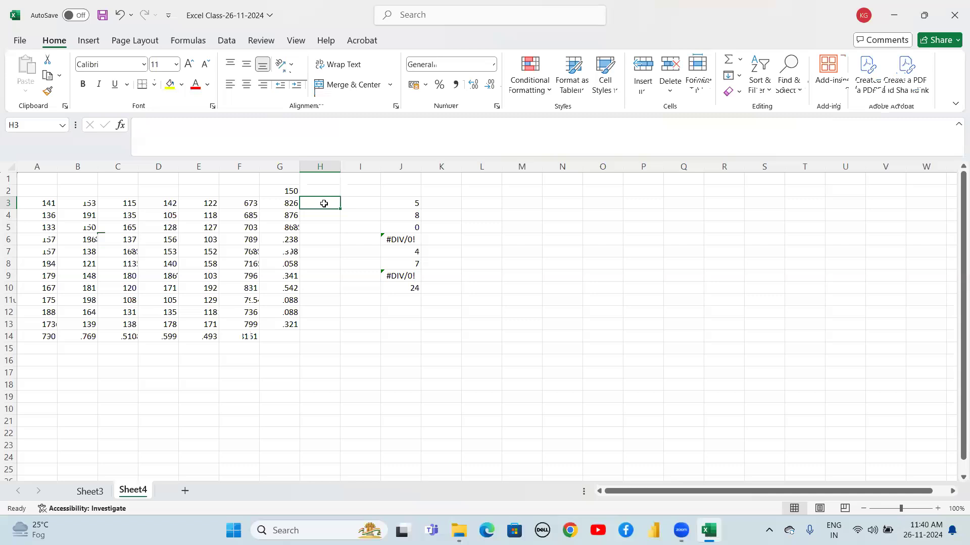
{"action": "double_click", "coordinate": [279, 192]}
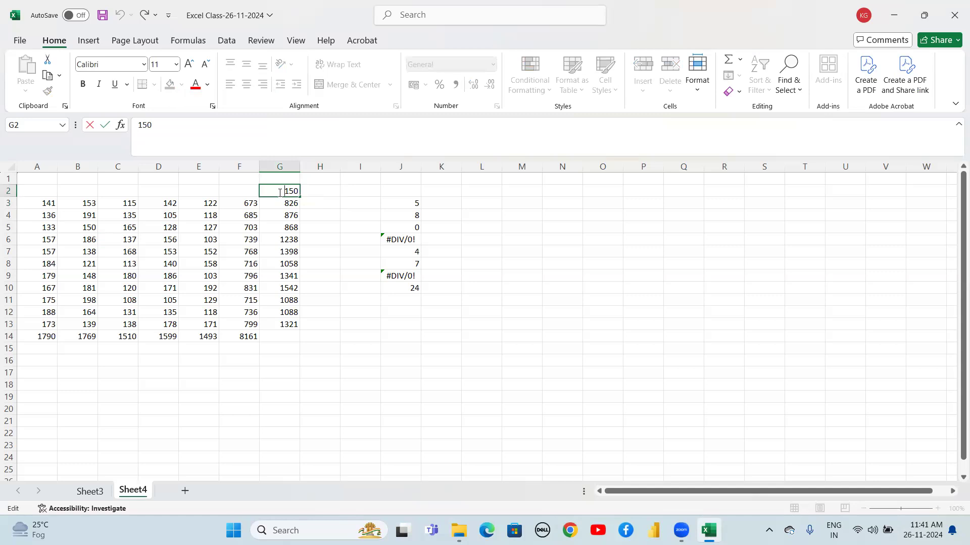
Enter the criterion labels >150 in H1 and <190 in H2
{"action": "left_click", "coordinate": [323, 179]}
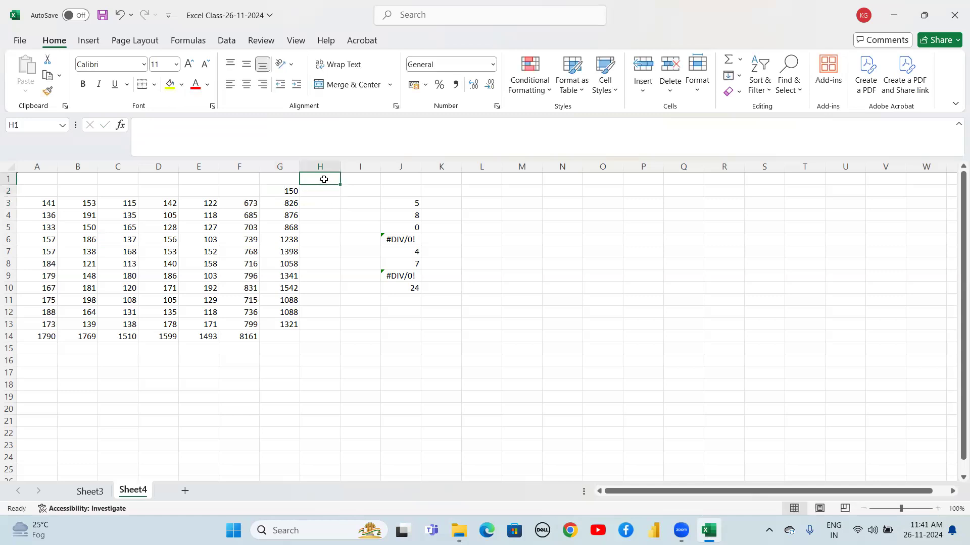
{"action": "type", "text": ">150"}
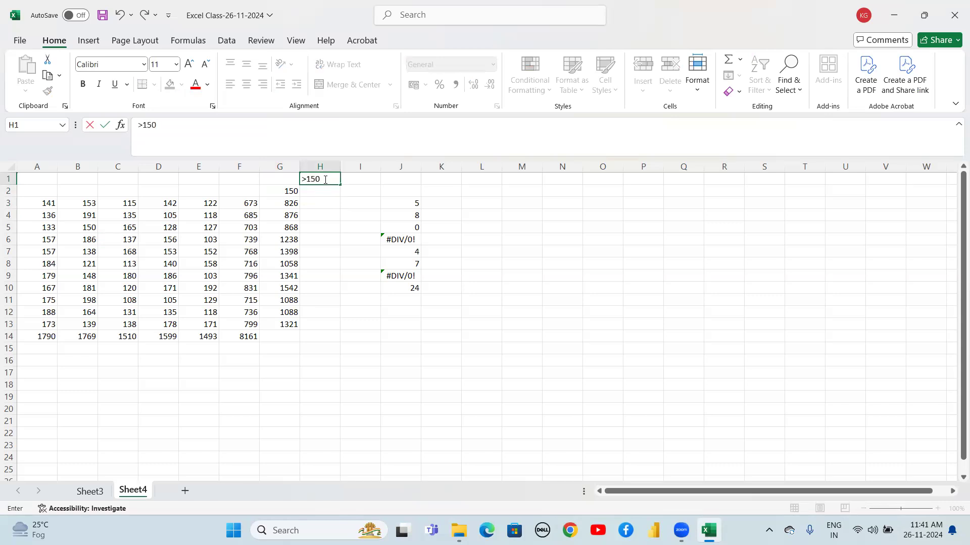
{"action": "key", "text": "Return"}
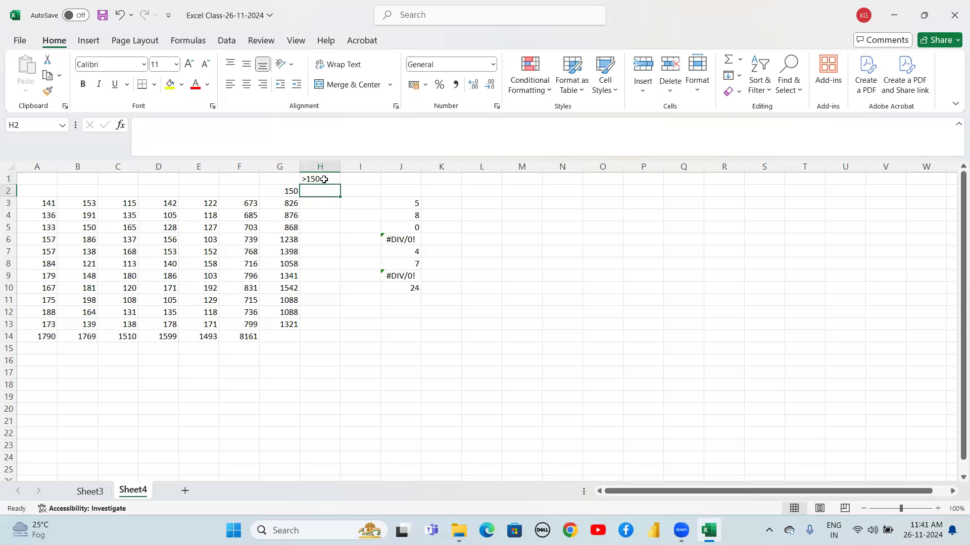
{"action": "type", "text": "<1"}
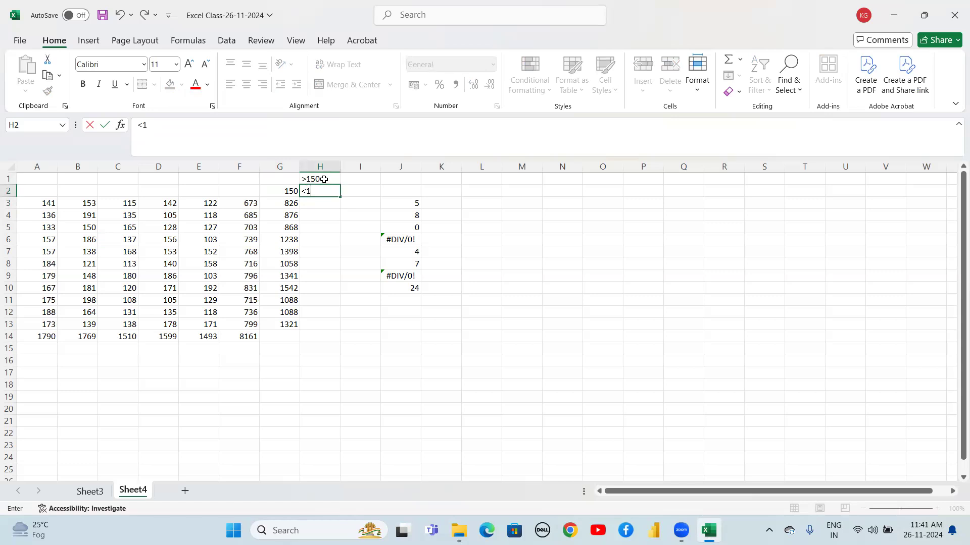
{"action": "type", "text": "90"}
{"action": "key", "text": "Return"}
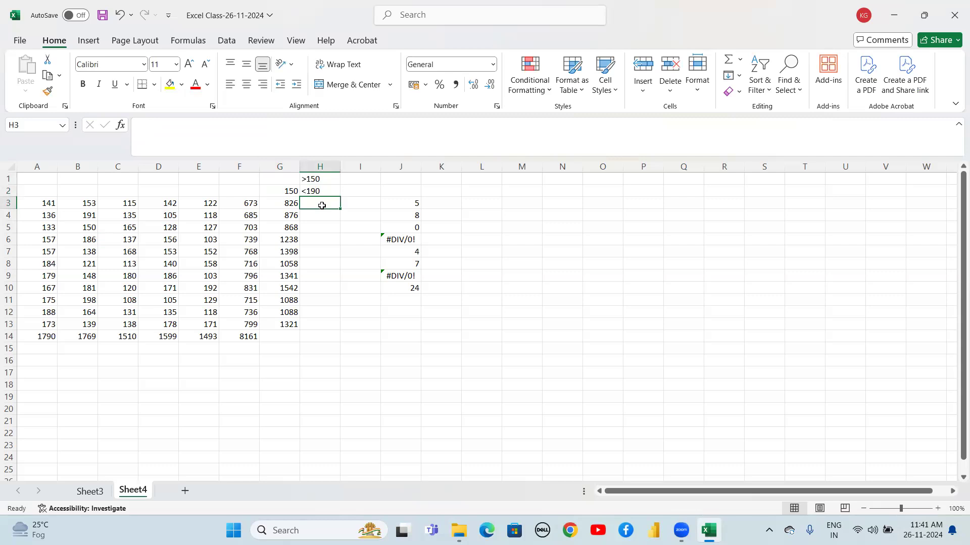
Write a SUMIFS formula in H3 summing A3:G3 where values are ">150" and "<190", accepting the suggested correction
{"action": "type", "text": "=sumif"}
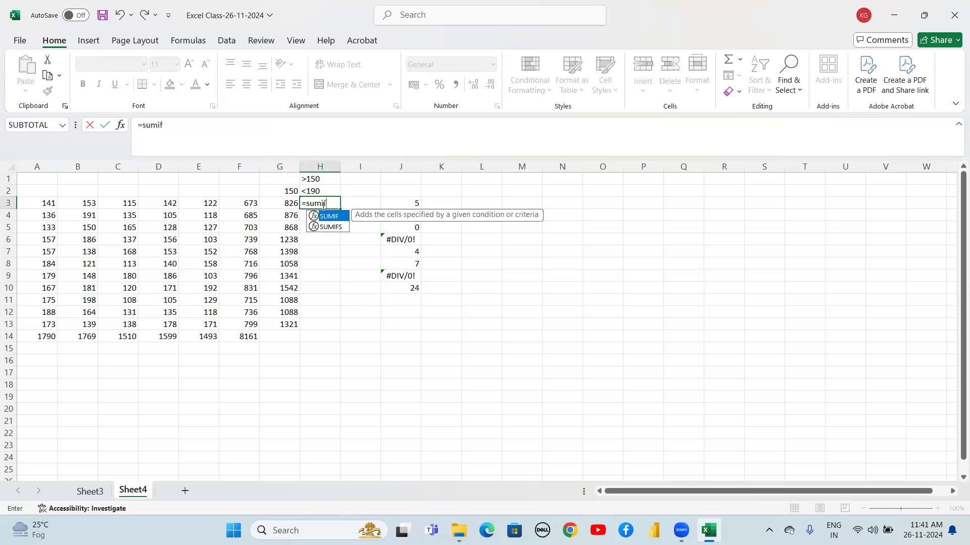
{"action": "type", "text": "s"}
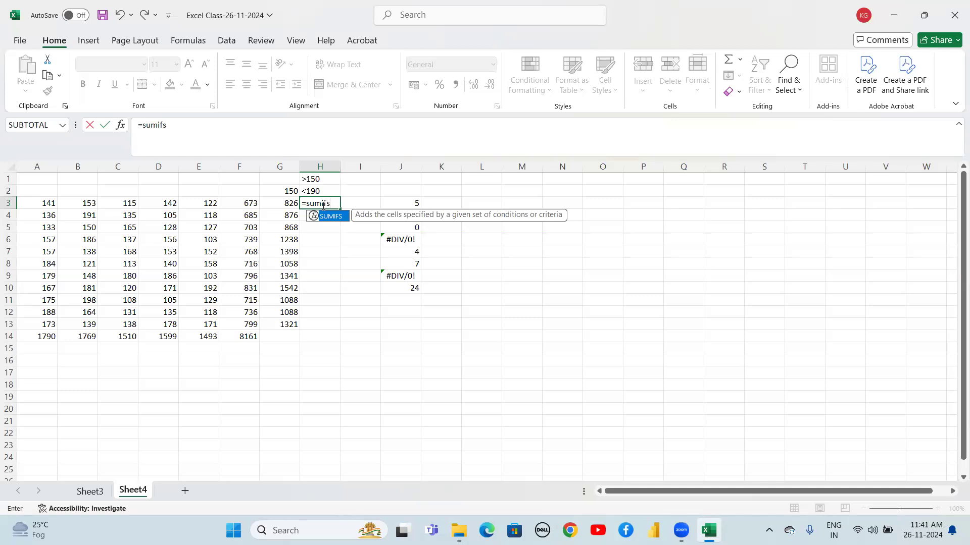
{"action": "type", "text": "("}
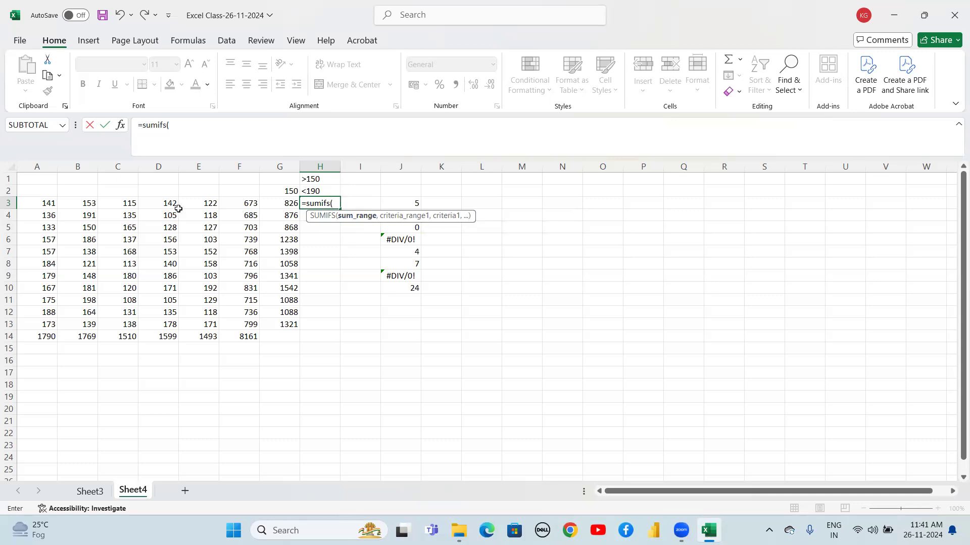
{"action": "left_click_drag", "start_coordinate": [44, 204], "coordinate": [286, 205]}
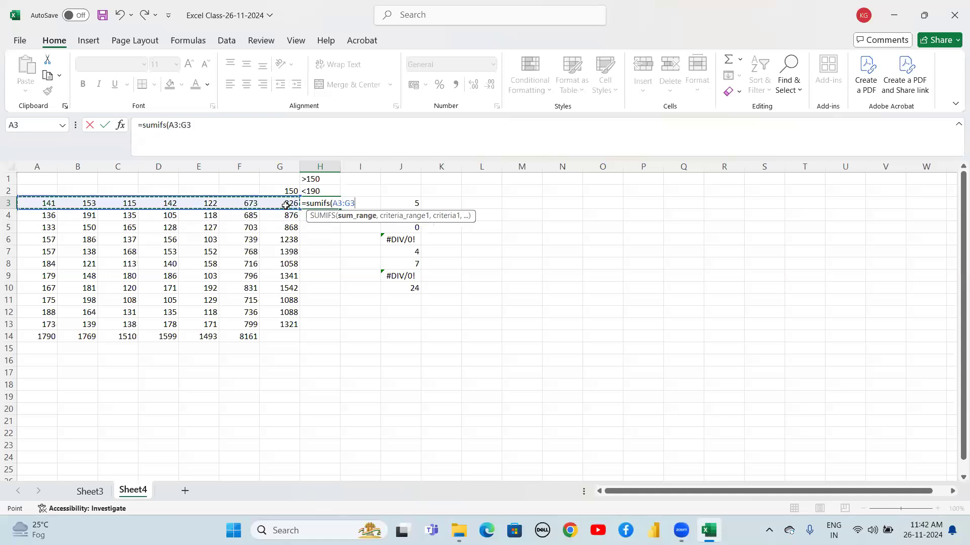
{"action": "type", "text": ","}
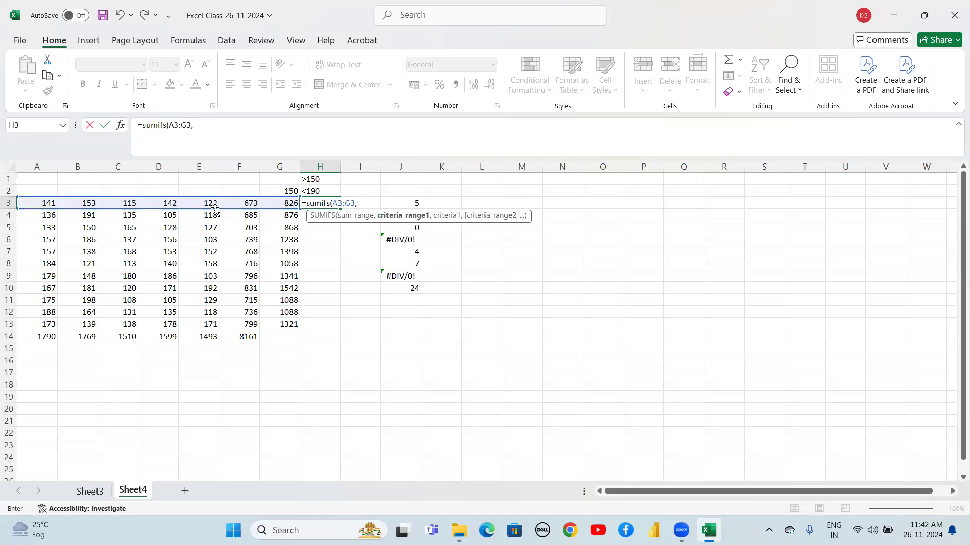
{"action": "left_click_drag", "start_coordinate": [45, 202], "coordinate": [275, 202]}
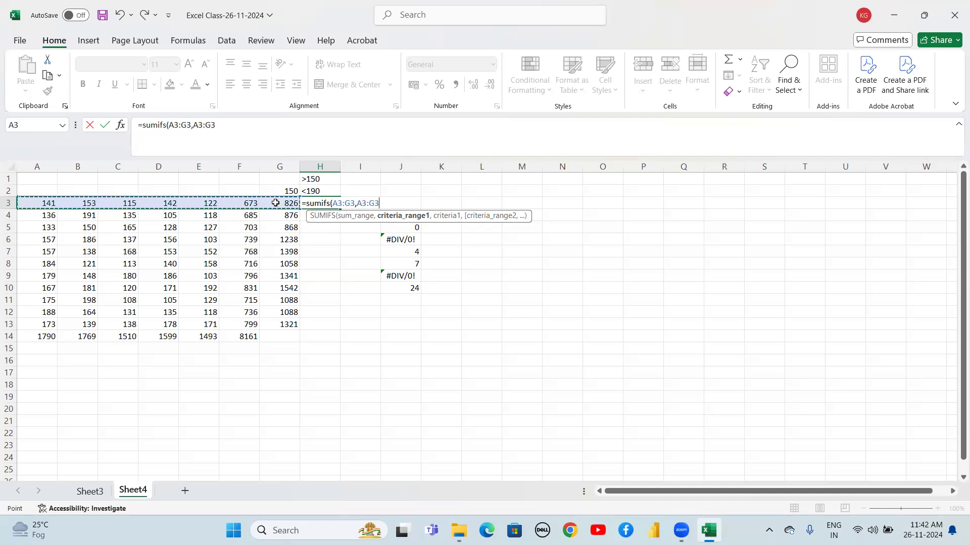
{"action": "type", "text": ","}
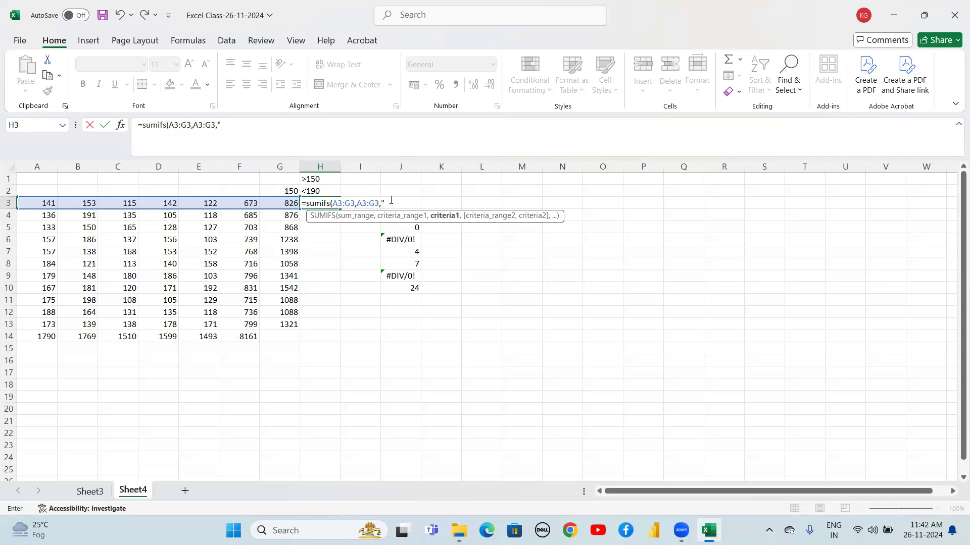
{"action": "type", "text": "\">150\","}
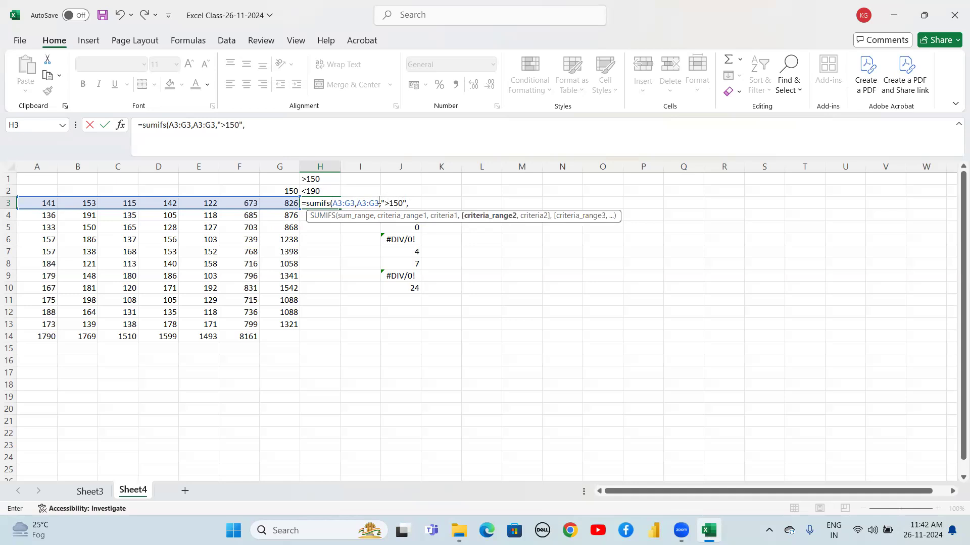
{"action": "left_click", "coordinate": [53, 203]}
{"action": "left_click_drag", "start_coordinate": [57, 203], "coordinate": [273, 202]}
{"action": "type", "text": ","}
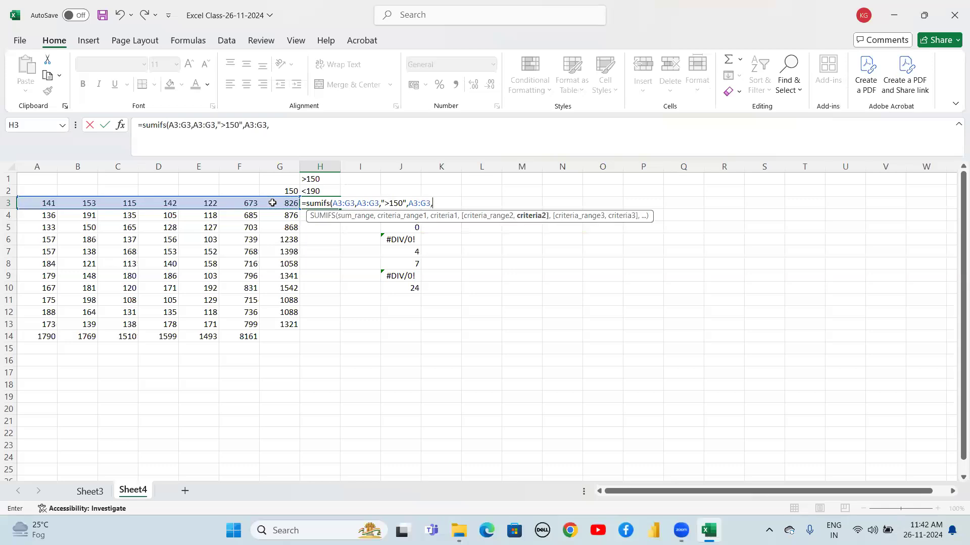
{"action": "type", "text": "\"<190)"}
{"action": "key", "text": "Return"}
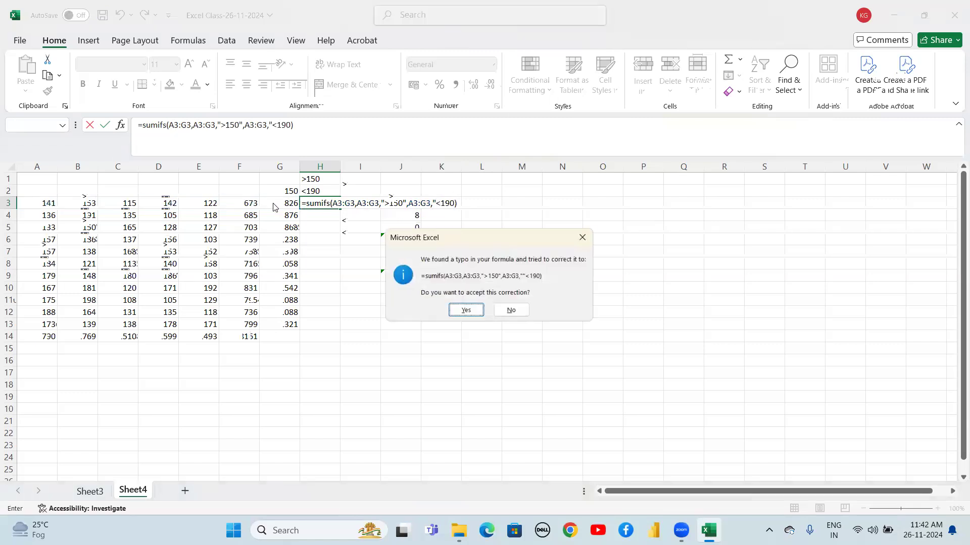
{"action": "key", "text": "Return"}
{"action": "key", "text": "Up"}
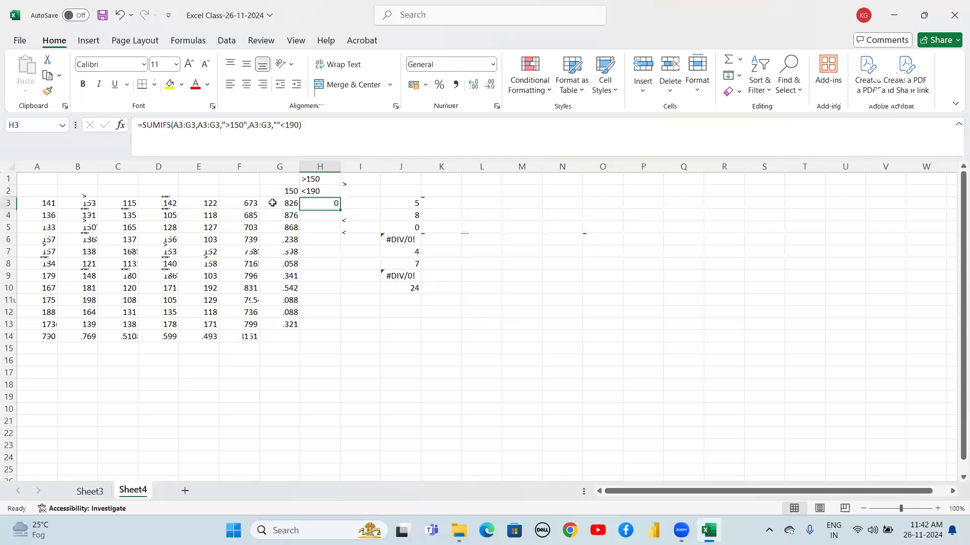
Fix the quotes around the second criterion in the H3 formula so it reads "<190"
{"action": "double_click", "coordinate": [326, 200]}
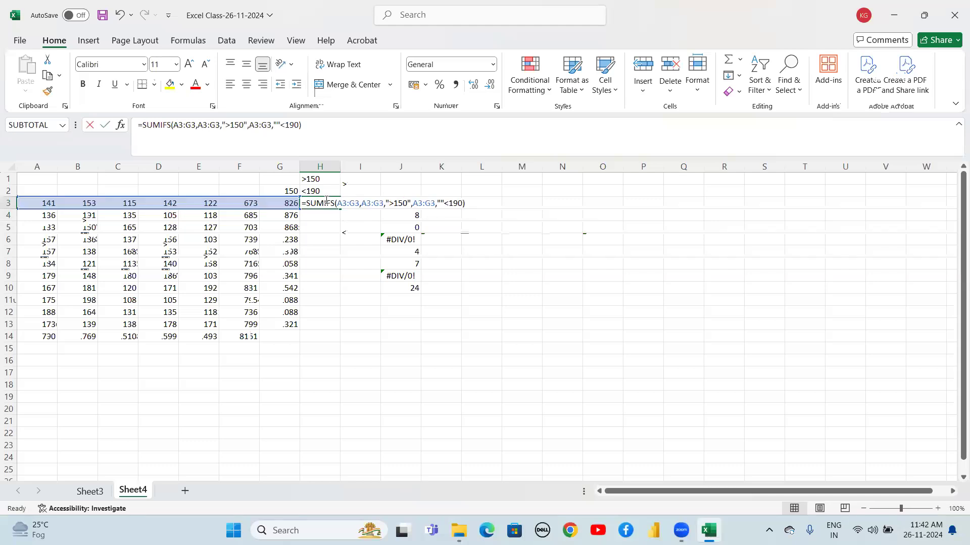
{"action": "left_click", "coordinate": [445, 202]}
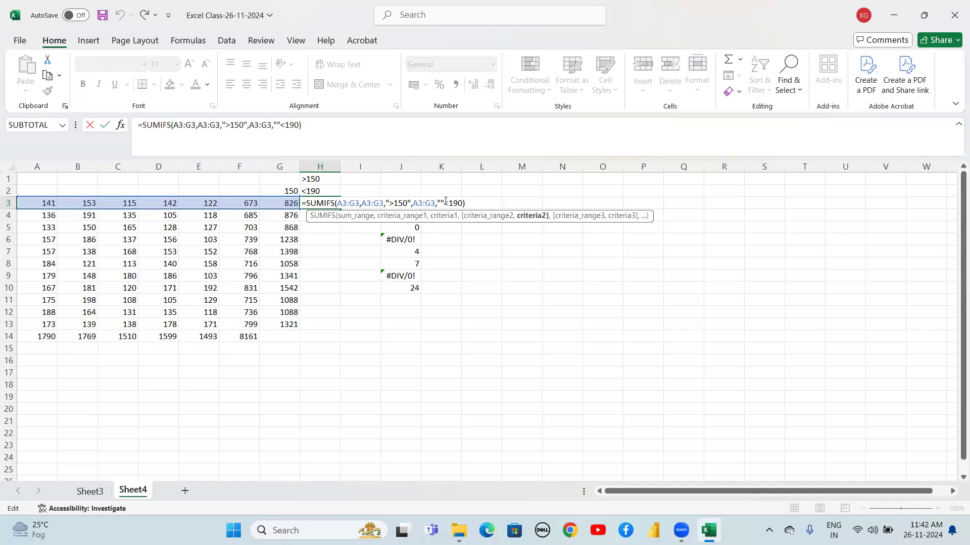
{"action": "key", "text": "BackSpace"}
{"action": "type", "text": "\""}
{"action": "key", "text": "BackSpace"}
{"action": "type", "text": "\""}
{"action": "key", "text": "Return"}
Fill the H3 SUMIFS formula down through H13
{"action": "key", "text": "Up"}
{"action": "key", "text": "shift+Down"}
{"action": "key", "text": "shift+Down"}
{"action": "key", "text": "shift+Down"}
{"action": "key", "text": "shift+Down"}
{"action": "key", "text": "shift+Down"}
{"action": "key", "text": "shift+Down"}
{"action": "key", "text": "shift+Down"}
{"action": "key", "text": "shift+Down"}
{"action": "key", "text": "shift+Down"}
{"action": "key", "text": "shift+Down"}
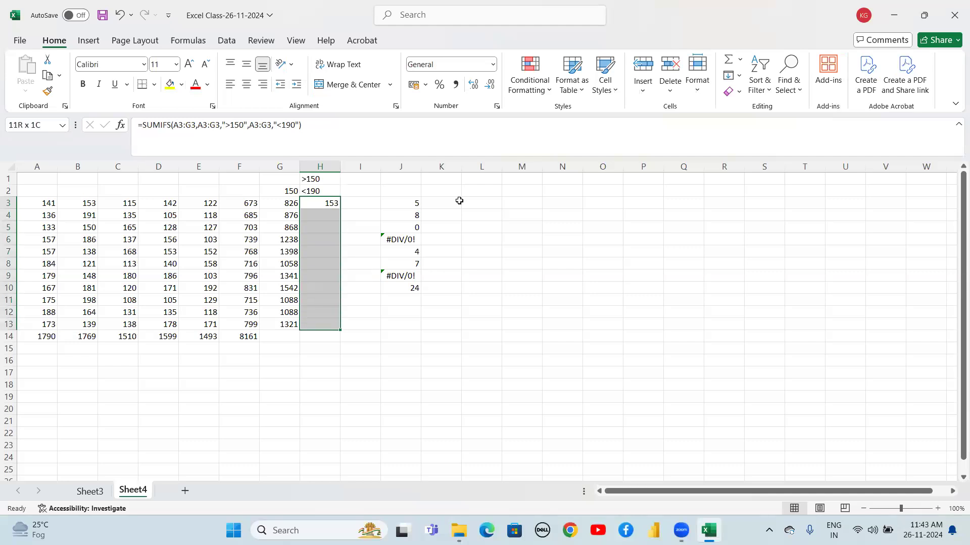
{"action": "key", "text": "ctrl+d"}
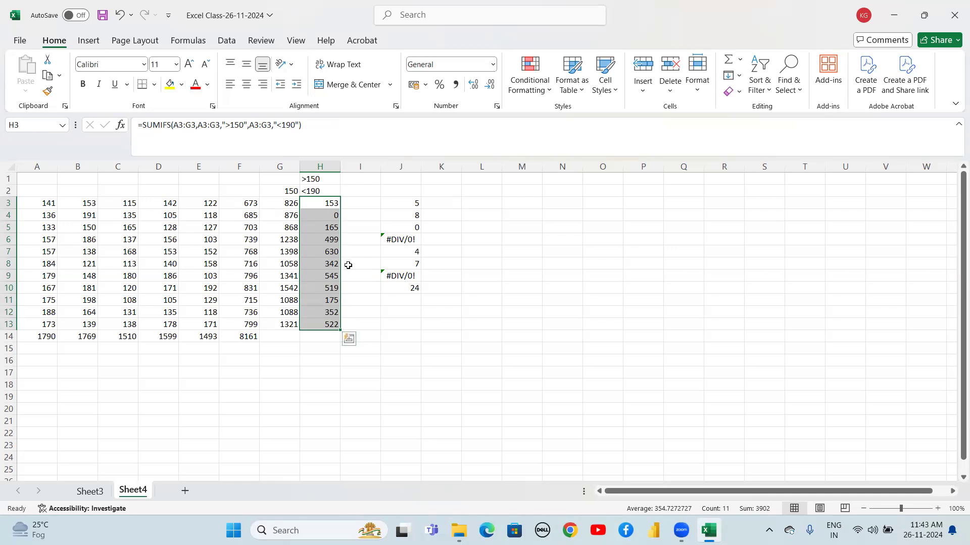
Copy the number block A3:F13
{"action": "left_click", "coordinate": [359, 308]}
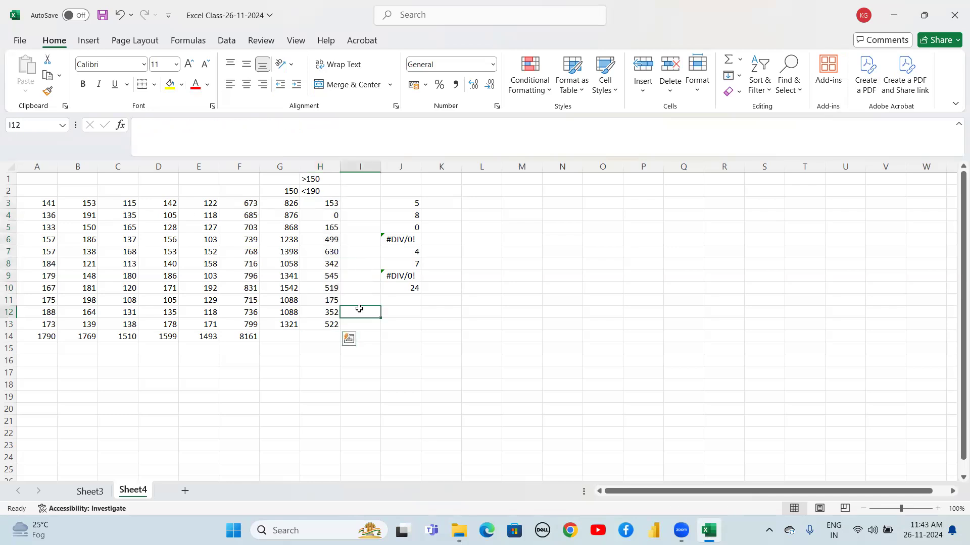
{"action": "key", "text": "Left"}
{"action": "key", "text": "Left"}
{"action": "key", "text": "Left"}
{"action": "key", "text": "Left"}
{"action": "key", "text": "Left"}
{"action": "key", "text": "Left"}
{"action": "key", "text": "Left"}
{"action": "key", "text": "Left"}
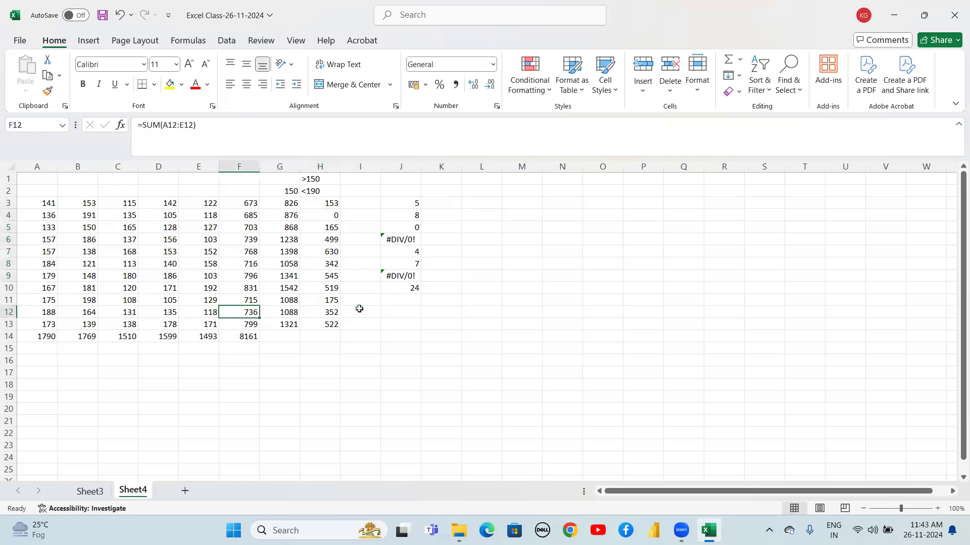
{"action": "key", "text": "Up"}
{"action": "key", "text": "Up"}
{"action": "key", "text": "Up"}
{"action": "key", "text": "Up"}
{"action": "key", "text": "Up"}
{"action": "key", "text": "Up"}
{"action": "key", "text": "Up"}
{"action": "key", "text": "Up"}
{"action": "key", "text": "Up"}
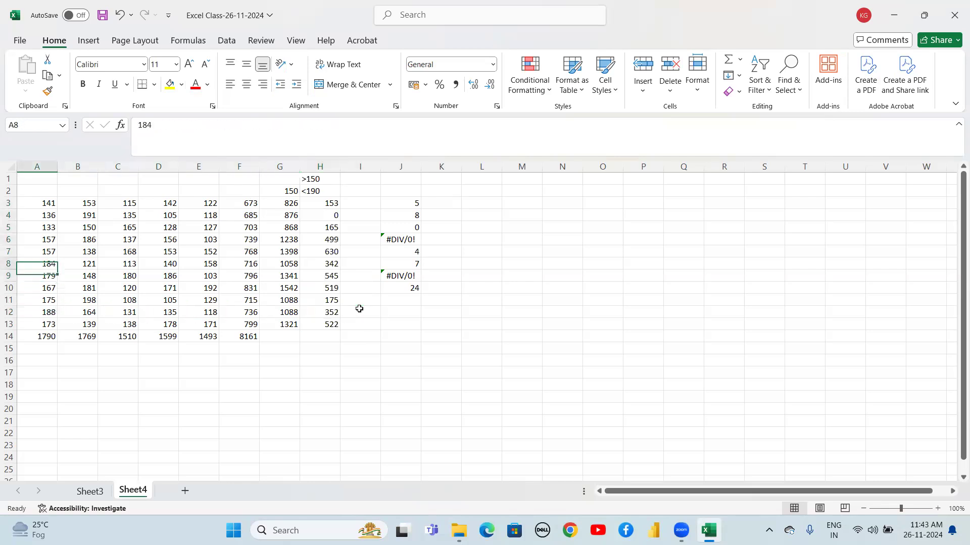
{"action": "key", "text": "shift+Right"}
{"action": "key", "text": "shift+Right"}
{"action": "key", "text": "shift+Right"}
{"action": "key", "text": "shift+Right"}
{"action": "key", "text": "shift+Right"}
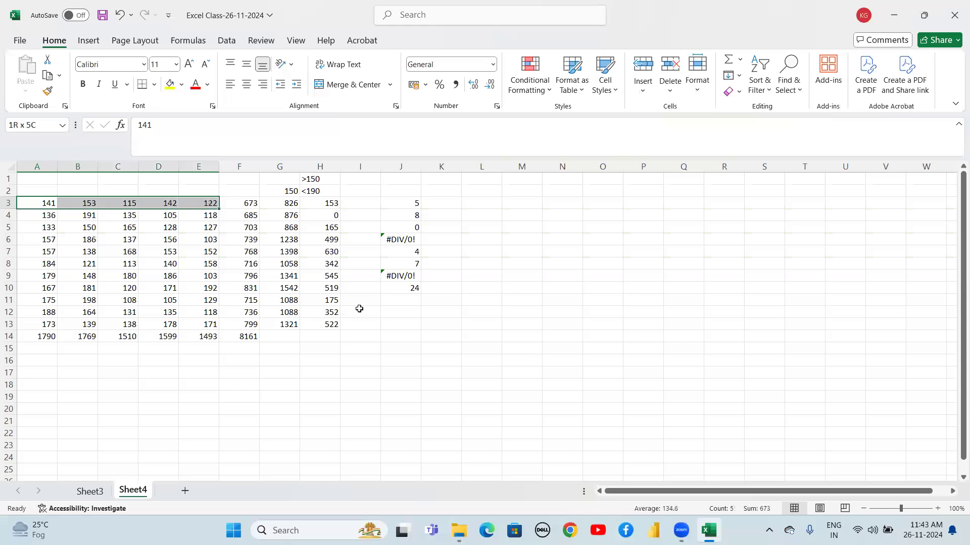
{"action": "key", "text": "shift+Down"}
{"action": "key", "text": "shift+Down"}
{"action": "key", "text": "shift+Down"}
{"action": "key", "text": "ctrl+shift+Down"}
{"action": "key", "text": "shift+Up"}
{"action": "key", "text": "ctrl+c"}
Paste the copied number block into a new area starting at L3
{"action": "key", "text": "Right"}
{"action": "key", "text": "Right"}
{"action": "key", "text": "Right"}
{"action": "key", "text": "Right"}
{"action": "key", "text": "Right"}
{"action": "key", "text": "Right"}
{"action": "key", "text": "Right"}
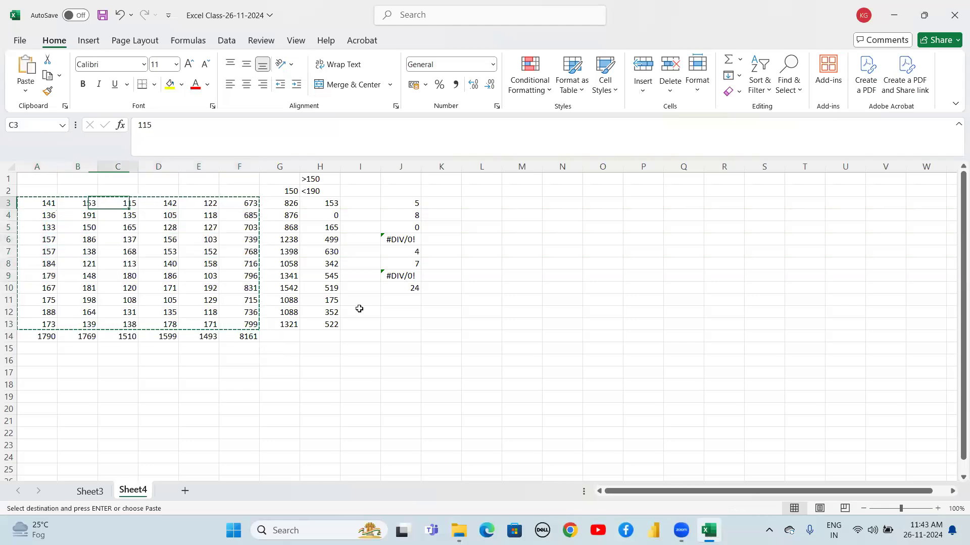
{"action": "key", "text": "Right"}
{"action": "key", "text": "Right"}
{"action": "key", "text": "Right"}
{"action": "key", "text": "Right"}
{"action": "key", "text": "Right"}
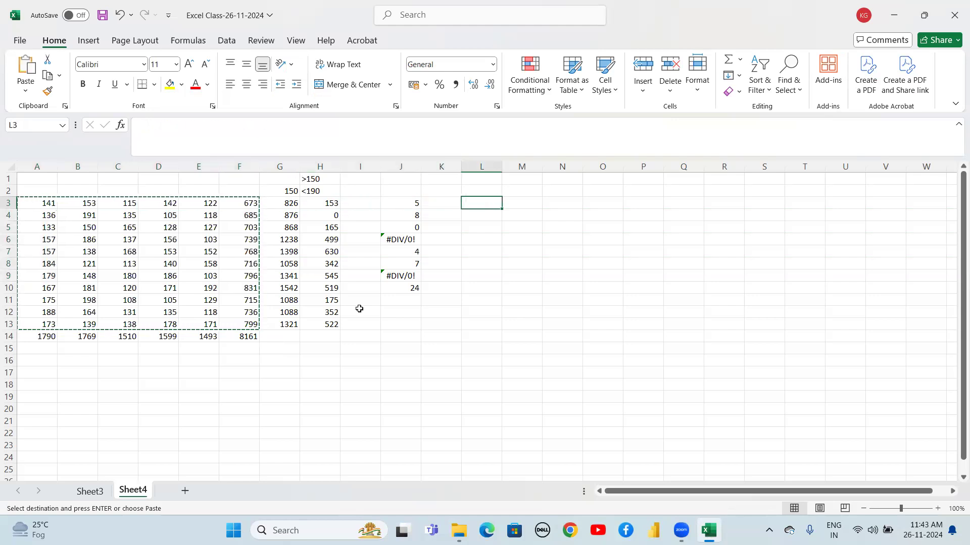
{"action": "key", "text": "Left"}
{"action": "key", "text": "ctrl+v"}
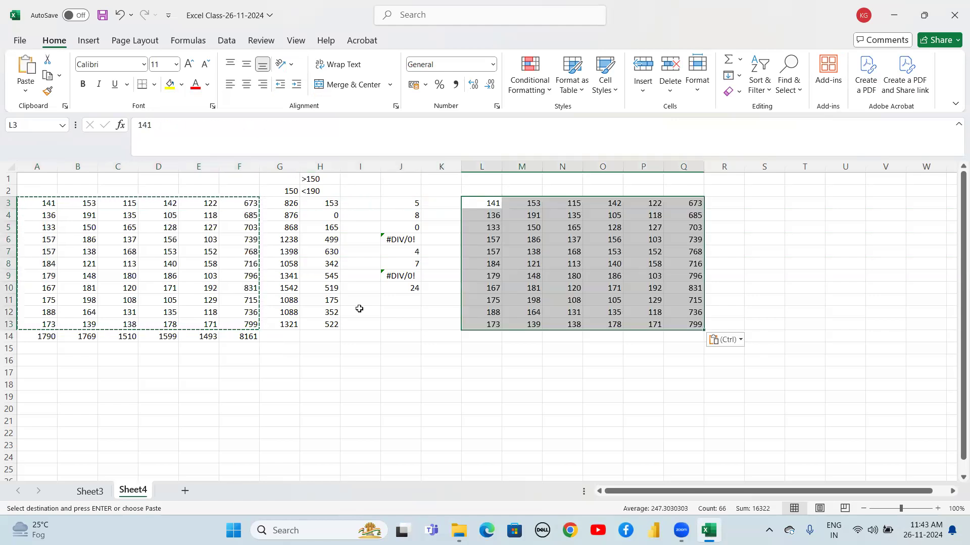
Enter the header Average in R2
{"action": "key", "text": "Right"}
{"action": "key", "text": "Right"}
{"action": "key", "text": "Right"}
{"action": "key", "text": "Right"}
{"action": "key", "text": "Right"}
{"action": "key", "text": "Right"}
{"action": "key", "text": "Right"}
{"action": "key", "text": "Right"}
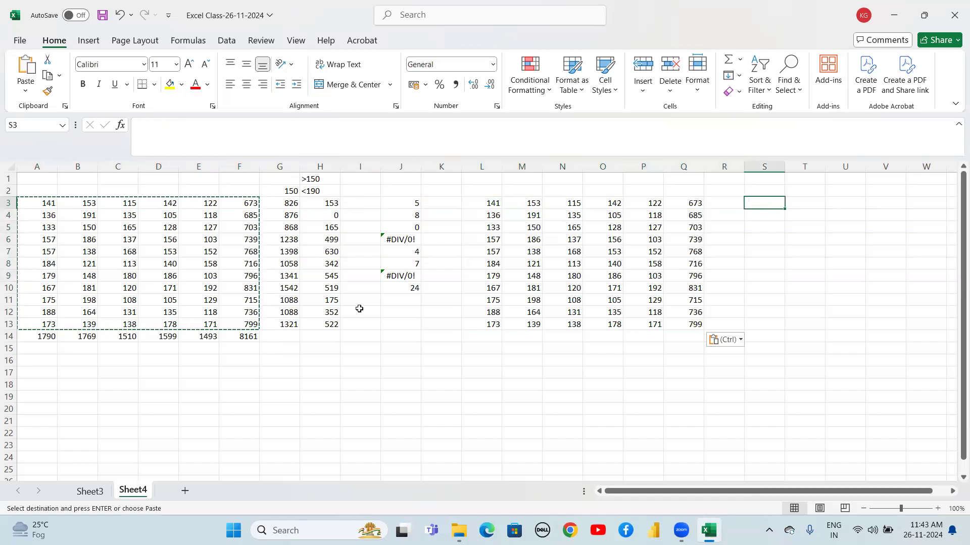
{"action": "key", "text": "Left"}
{"action": "key", "text": "Left"}
{"action": "key", "text": "Up"}
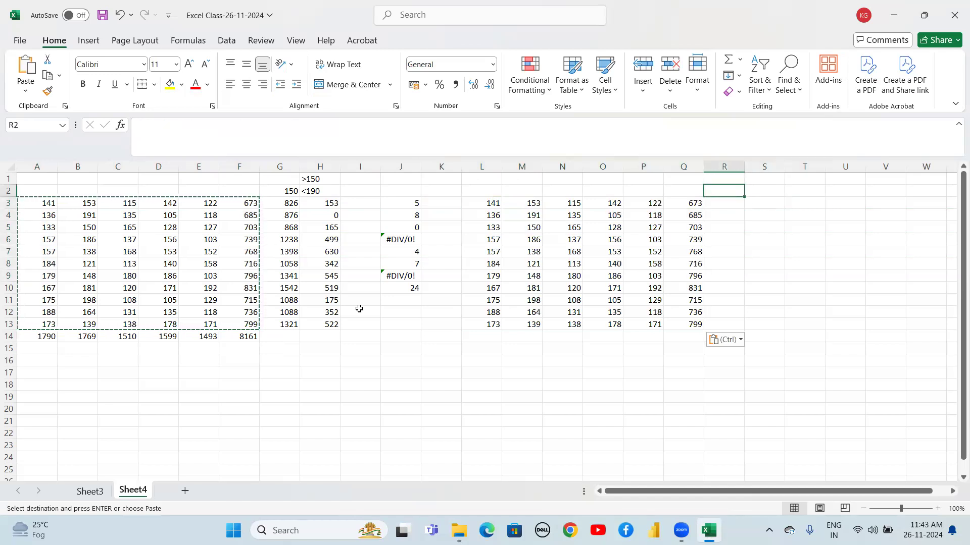
{"action": "type", "text": "Av"}
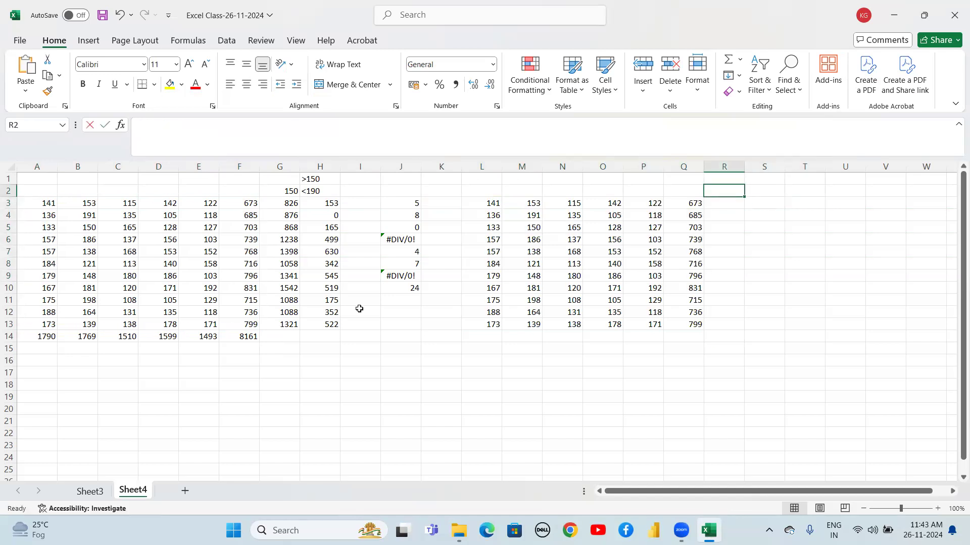
{"action": "type", "text": "erage"}
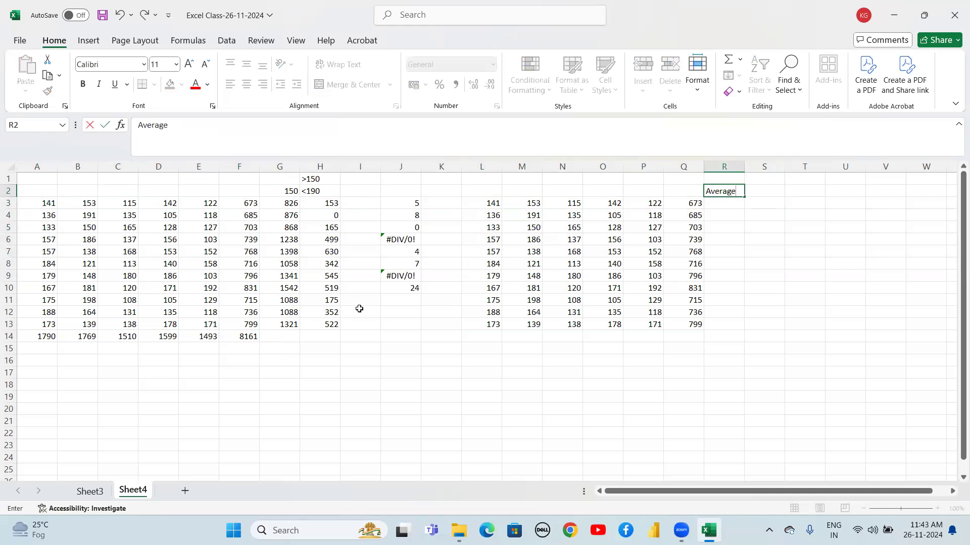
Label cell E1 as SUM
{"action": "left_click", "coordinate": [183, 185]}
{"action": "type", "text": "SUM"}
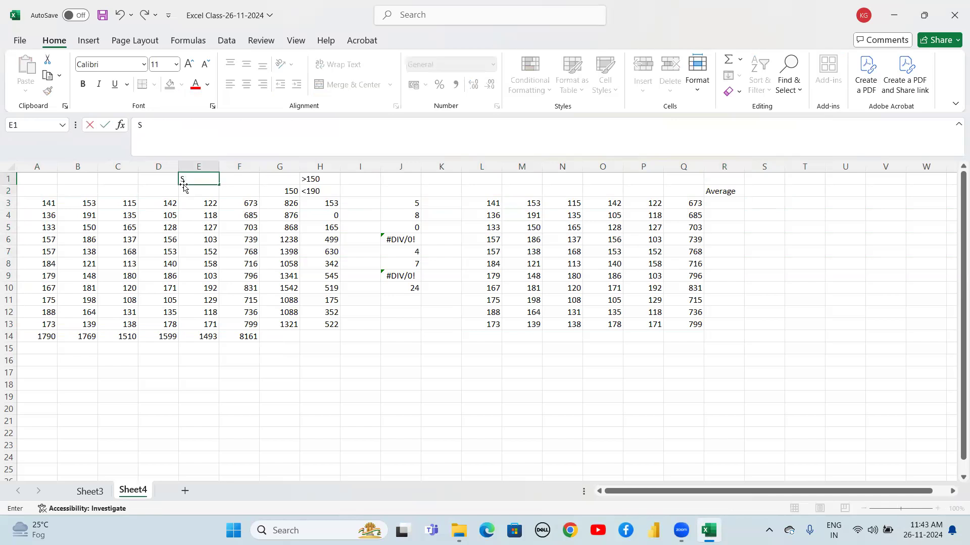
{"action": "left_click", "coordinate": [727, 262]}
Enter =AVERAGE(L3:P3) in R3 to average the first row of the pasted block
{"action": "left_click", "coordinate": [720, 200]}
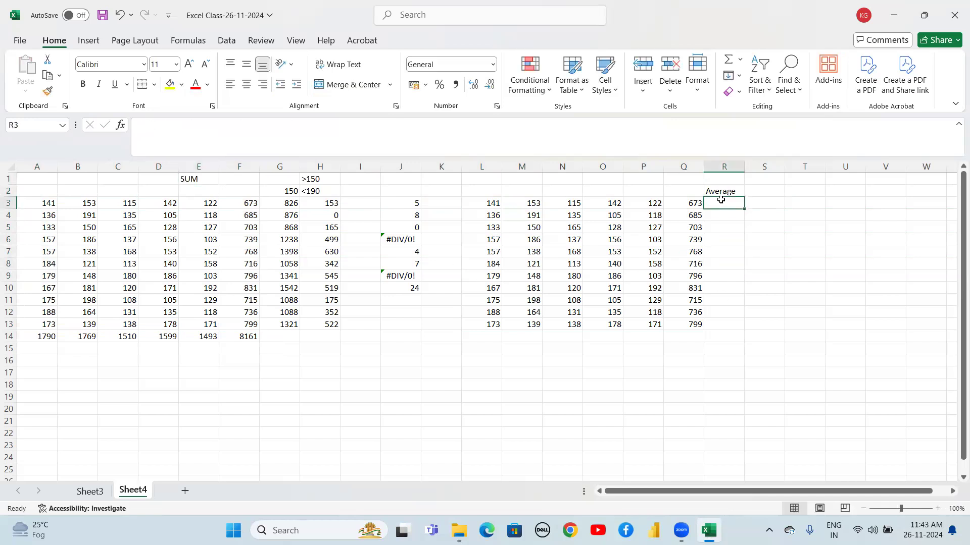
{"action": "type", "text": "=aver"}
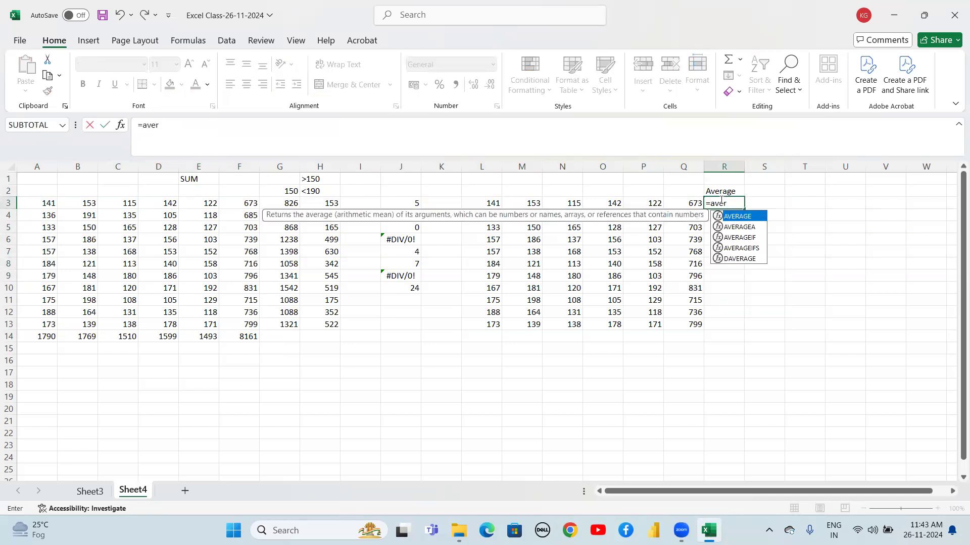
{"action": "key", "text": "Tab"}
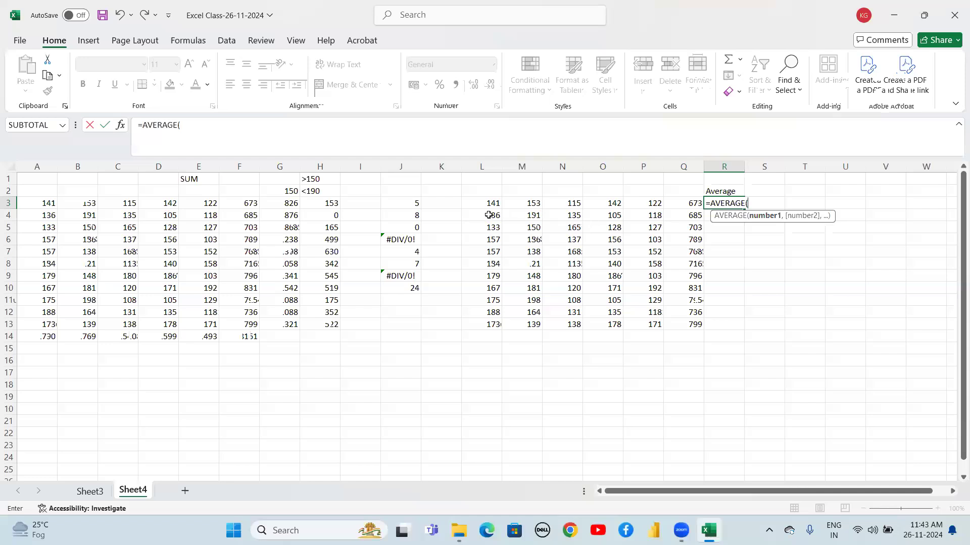
{"action": "left_click_drag", "start_coordinate": [489, 202], "coordinate": [649, 202]}
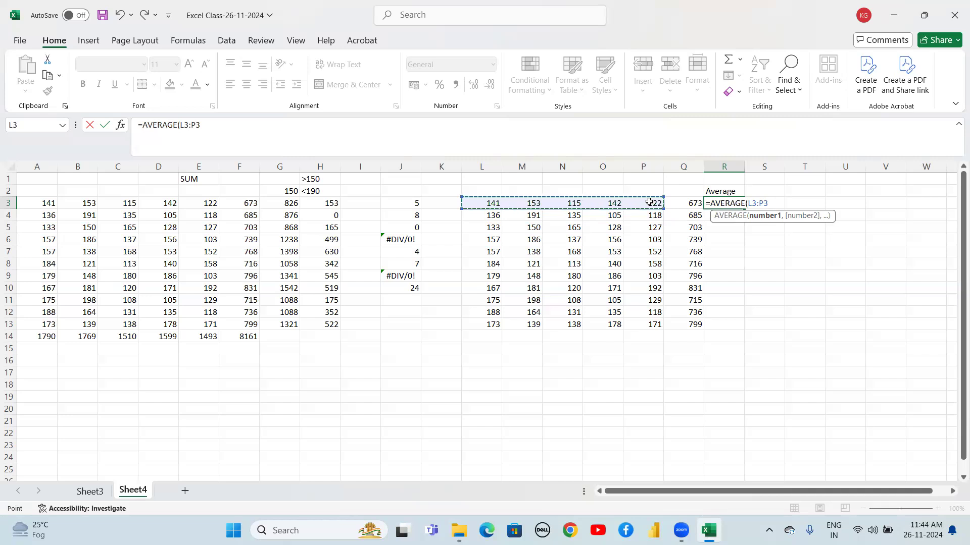
{"action": "type", "text": ")"}
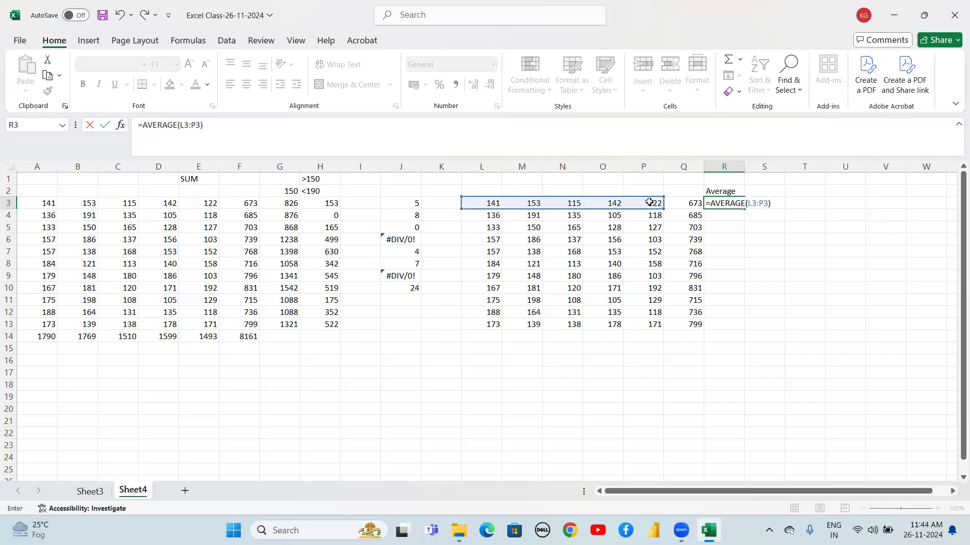
{"action": "key", "text": "Return"}
Delete column Q holding the row totals of the pasted block
{"action": "left_click_drag", "start_coordinate": [688, 202], "coordinate": [701, 326]}
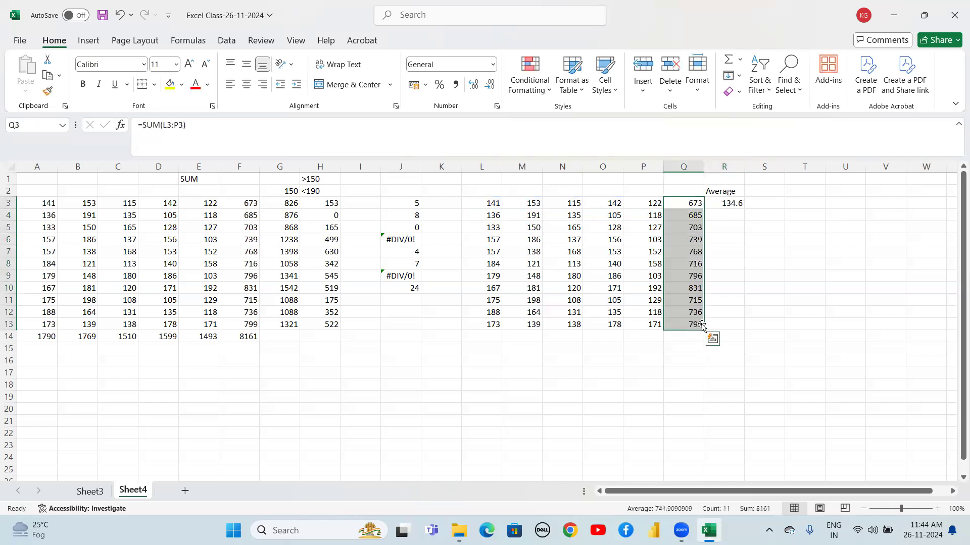
{"action": "left_click", "coordinate": [734, 313]}
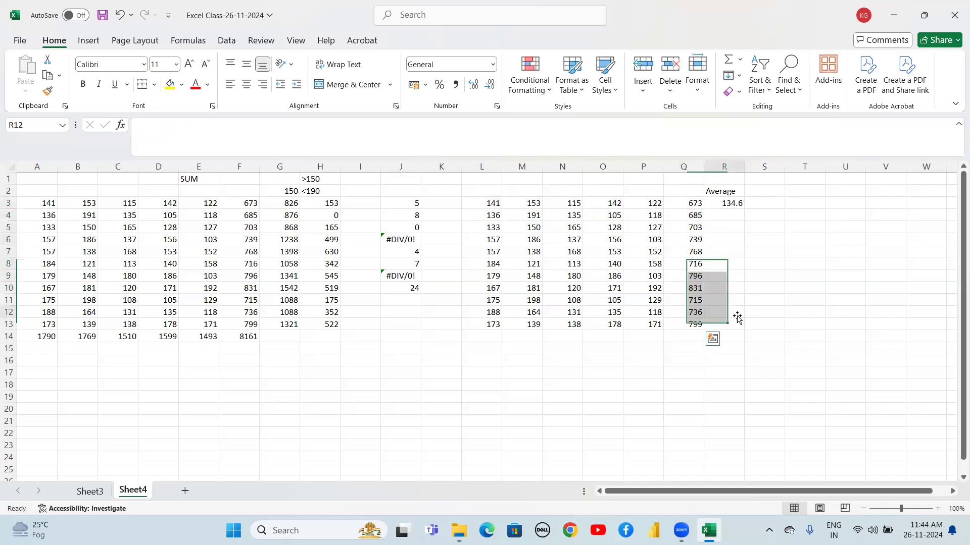
{"action": "left_click", "coordinate": [683, 167]}
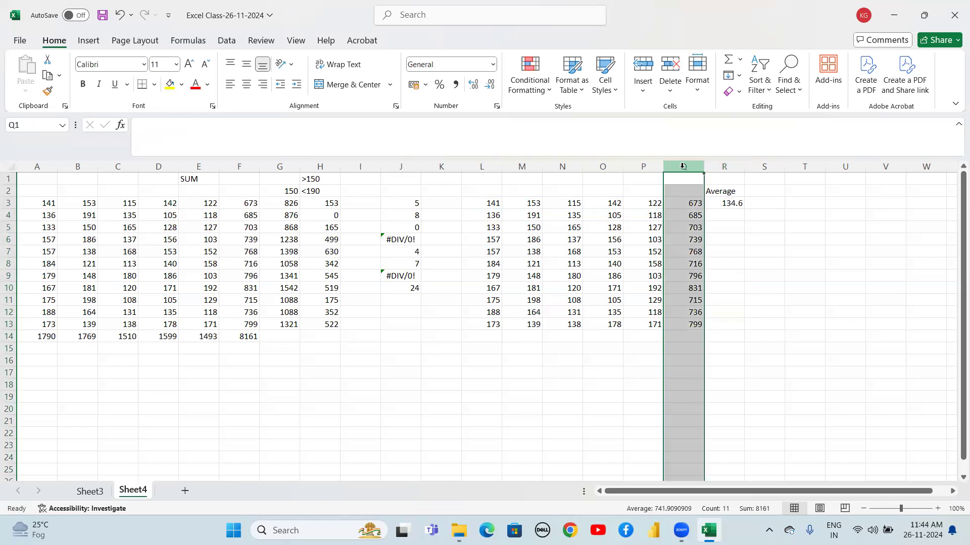
{"action": "right_click", "coordinate": [684, 167]}
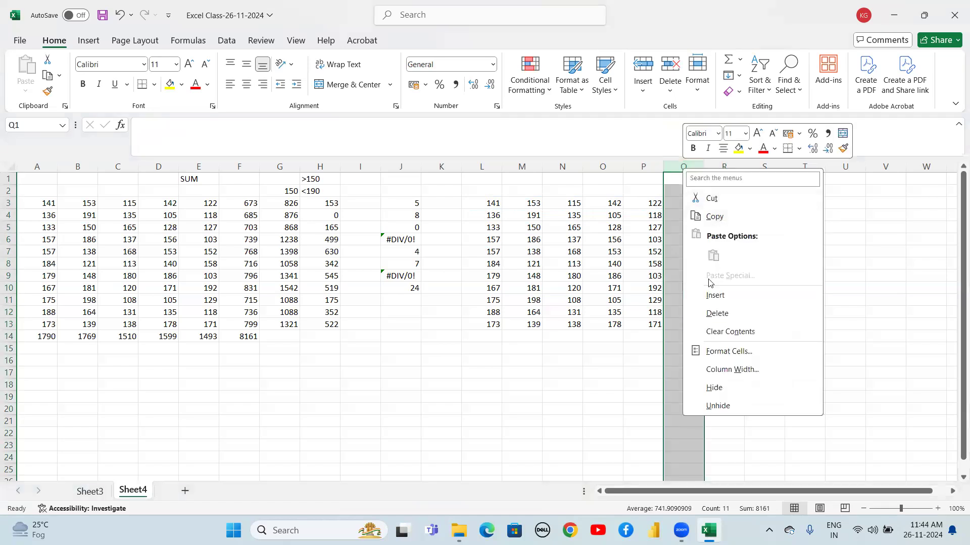
{"action": "left_click", "coordinate": [716, 313]}
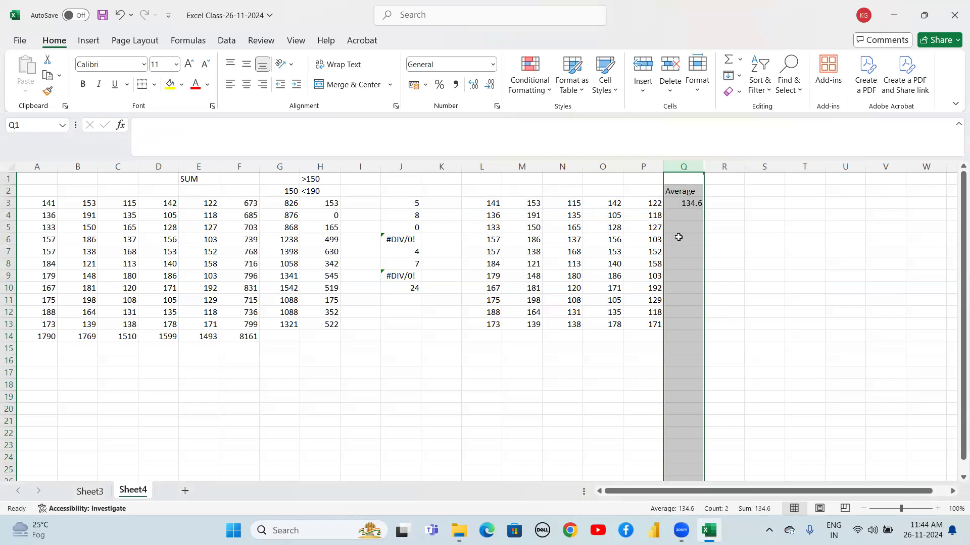
Re-enter =AVERAGE(L3:P3) in Q3 under the Average header
{"action": "left_click", "coordinate": [679, 227]}
{"action": "mouse_move", "coordinate": [690, 202]}
{"action": "left_mouse_down"}
{"action": "mouse_move", "coordinate": [688, 193]}
{"action": "mouse_move", "coordinate": [689, 202]}
{"action": "left_mouse_up"}
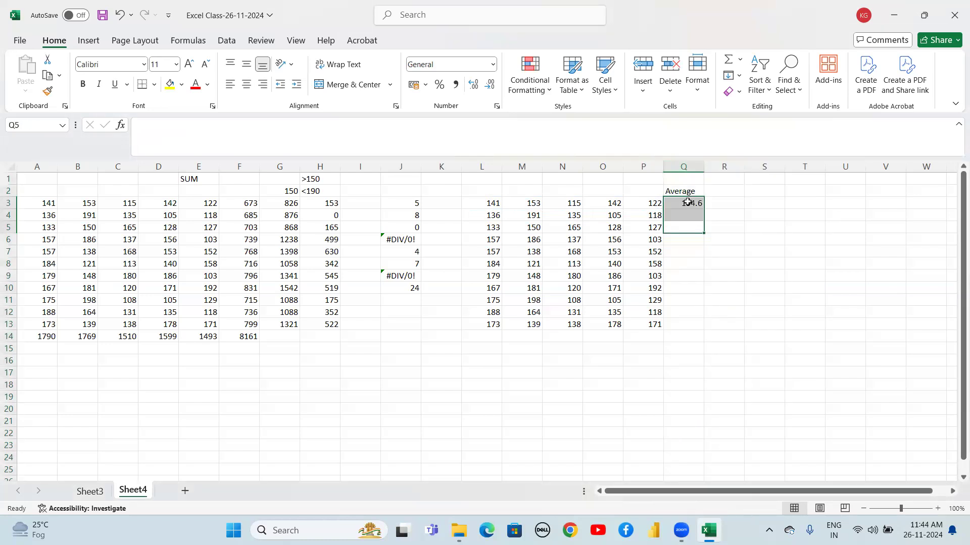
{"action": "type", "text": "=aver"}
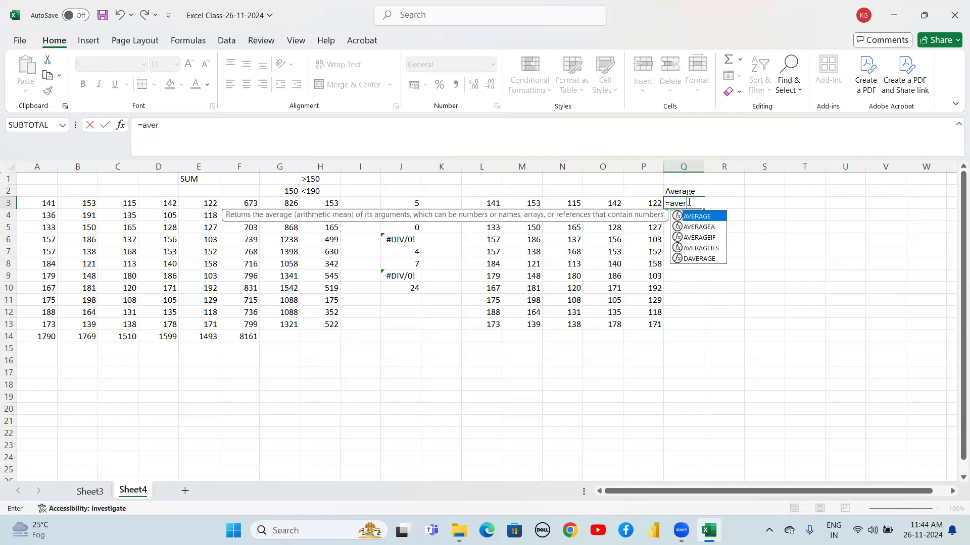
{"action": "key", "text": "Tab"}
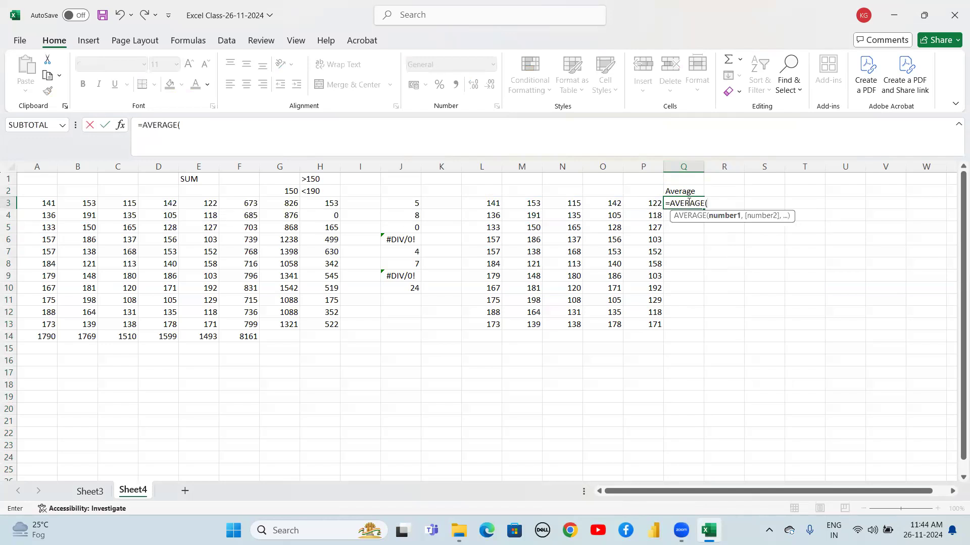
{"action": "left_click_drag", "start_coordinate": [485, 202], "coordinate": [634, 203]}
{"action": "type", "text": ")"}
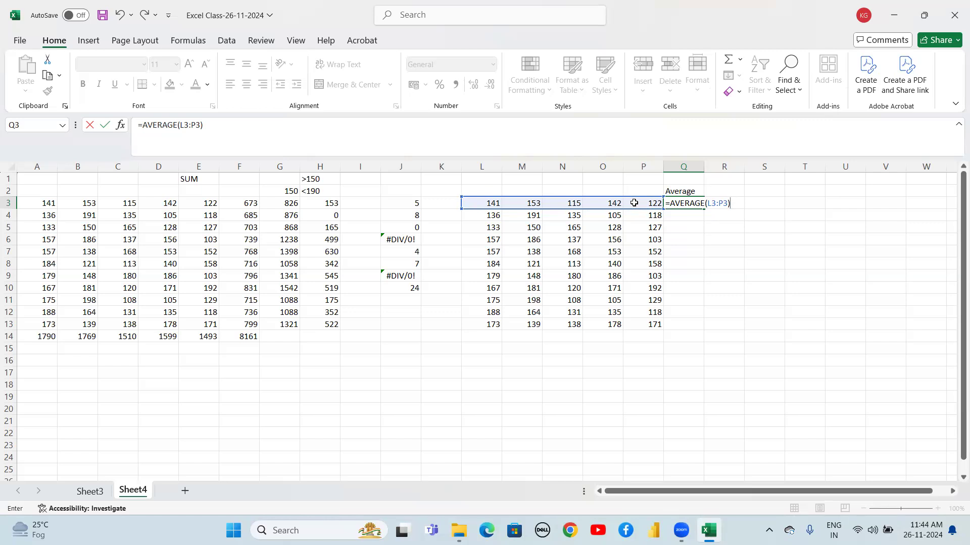
{"action": "key", "text": "Return"}
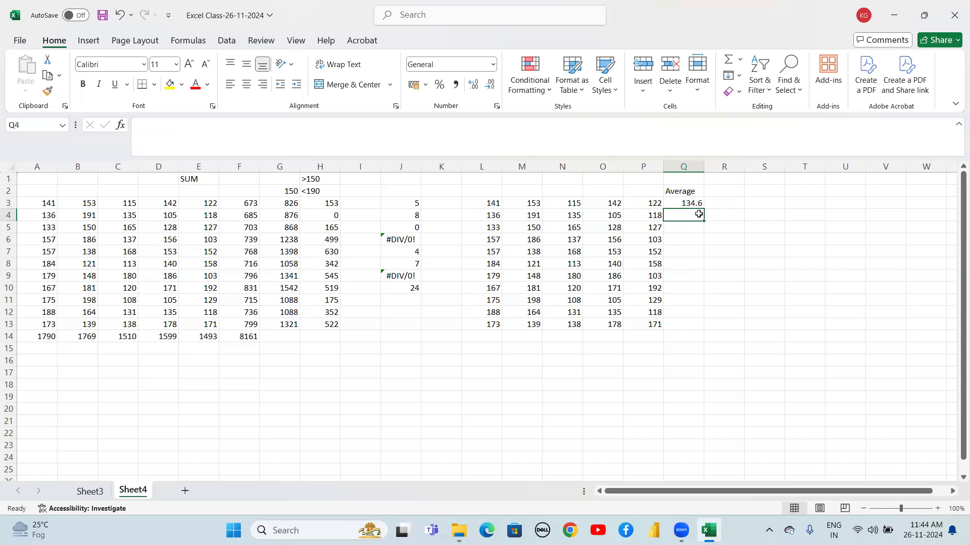
Fill the Q3 average formula down through Q13
{"action": "key", "text": "Left"}
{"action": "key", "text": "Down"}
{"action": "key", "text": "Down"}
{"action": "key", "text": "Down"}
{"action": "key", "text": "Down"}
{"action": "key", "text": "Down"}
{"action": "key", "text": "ctrl+Down"}
{"action": "key", "text": "Right"}
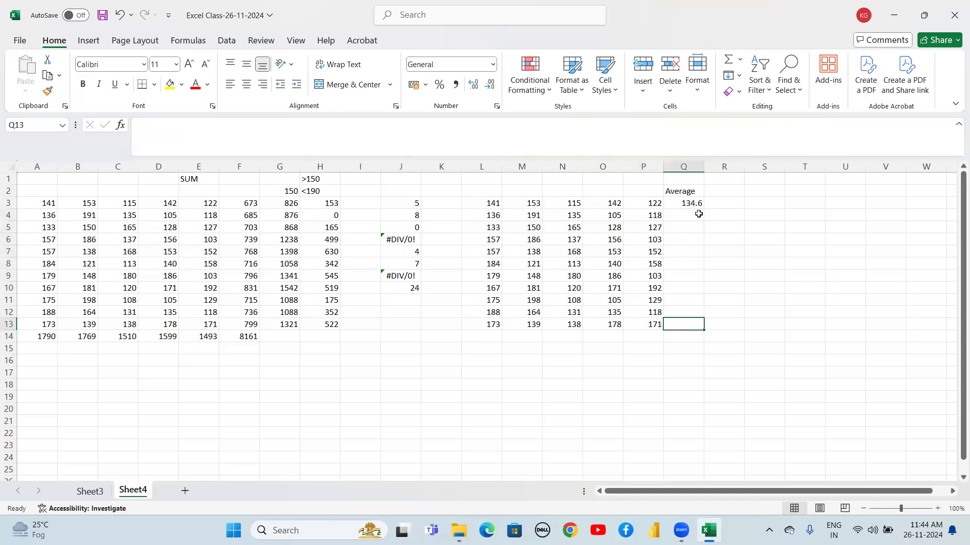
{"action": "key", "text": "shift+Up"}
{"action": "key", "text": "shift+Up"}
{"action": "key", "text": "ctrl+shift+Up"}
{"action": "key", "text": "ctrl+d"}
{"action": "key", "text": "Up"}
{"action": "key", "text": "Up"}
{"action": "key", "text": "Up"}
{"action": "key", "text": "Up"}
{"action": "key", "text": "Up"}
{"action": "key", "text": "Up"}
{"action": "key", "text": "Up"}
{"action": "key", "text": "Up"}
{"action": "key", "text": "Up"}
{"action": "key", "text": "Up"}
{"action": "key", "text": "Up"}
{"action": "key", "text": "Down"}
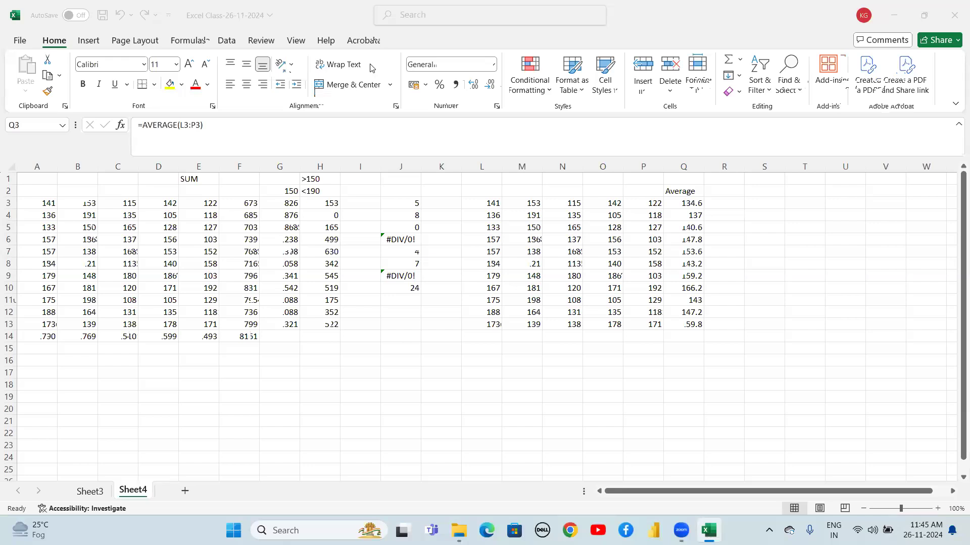
Inspect the row average formulas in column Q
{"action": "left_click", "coordinate": [694, 207]}
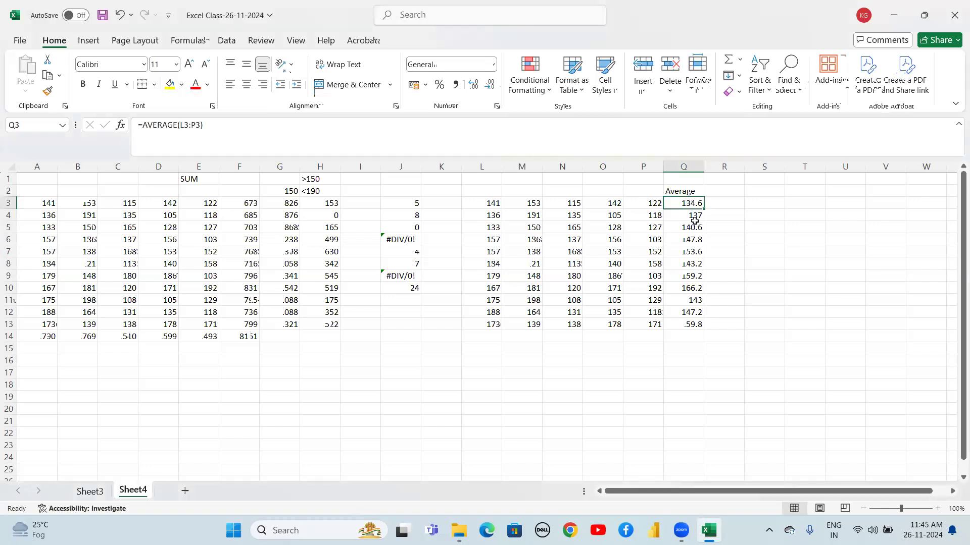
{"action": "left_click", "coordinate": [693, 221]}
{"action": "left_click", "coordinate": [688, 249]}
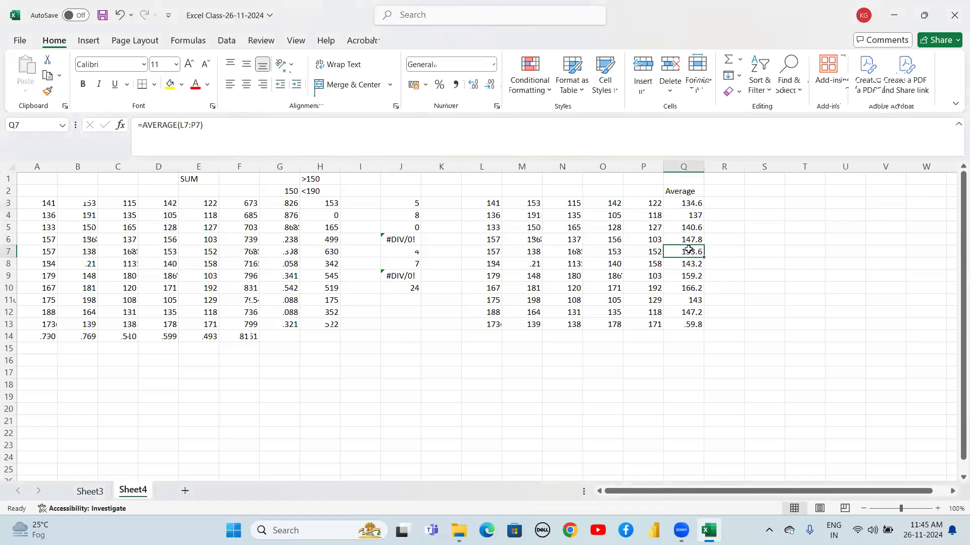
{"action": "left_click", "coordinate": [690, 276]}
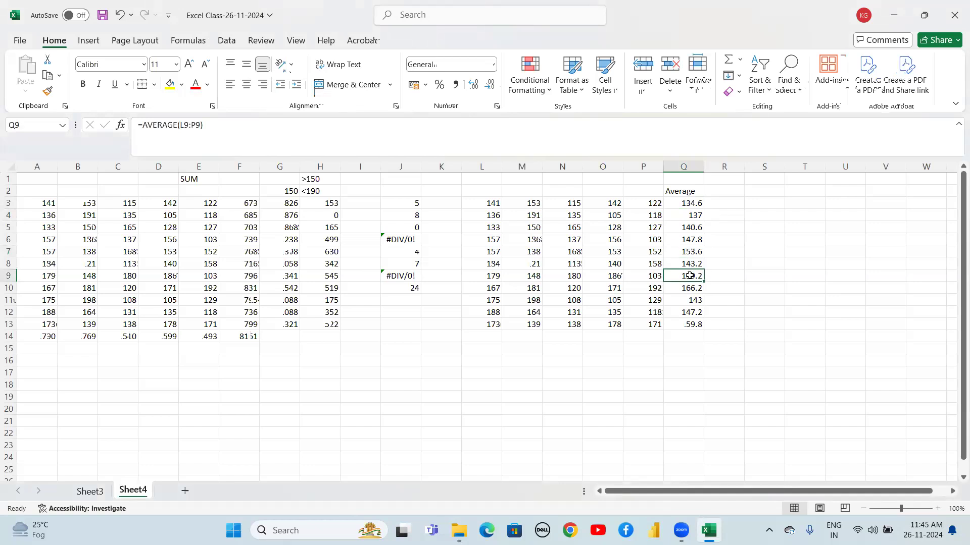
{"action": "left_click", "coordinate": [712, 209]}
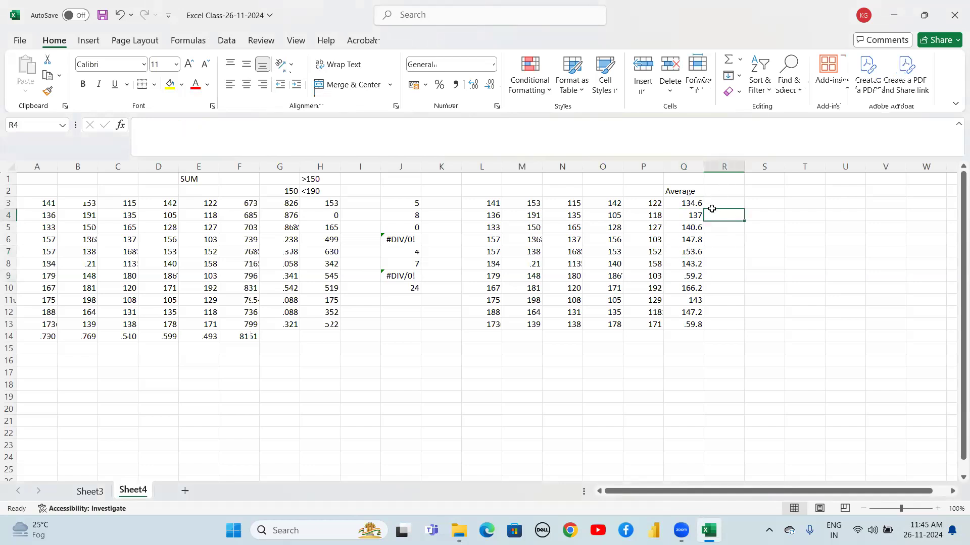
Enter =AVERAGE(L3:L13) in L14 to average the first column
{"action": "left_click", "coordinate": [478, 339]}
{"action": "type", "text": "=aver"}
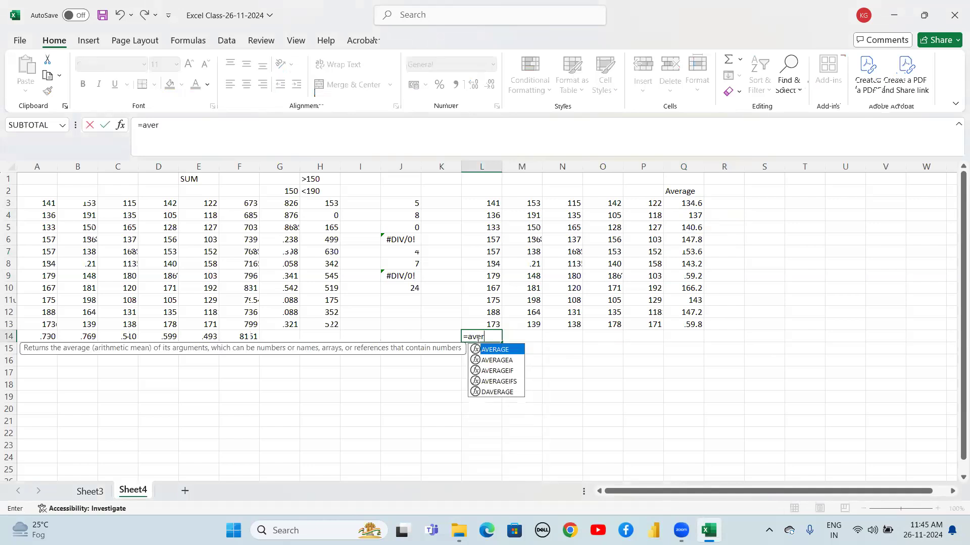
{"action": "key", "text": "Tab"}
{"action": "key", "text": "Up"}
{"action": "key", "text": "shift+Up"}
{"action": "key", "text": "shift+Up"}
{"action": "key", "text": "shift+Up"}
{"action": "key", "text": "shift+Up"}
{"action": "key", "text": "shift+Up"}
{"action": "key", "text": "shift+Up"}
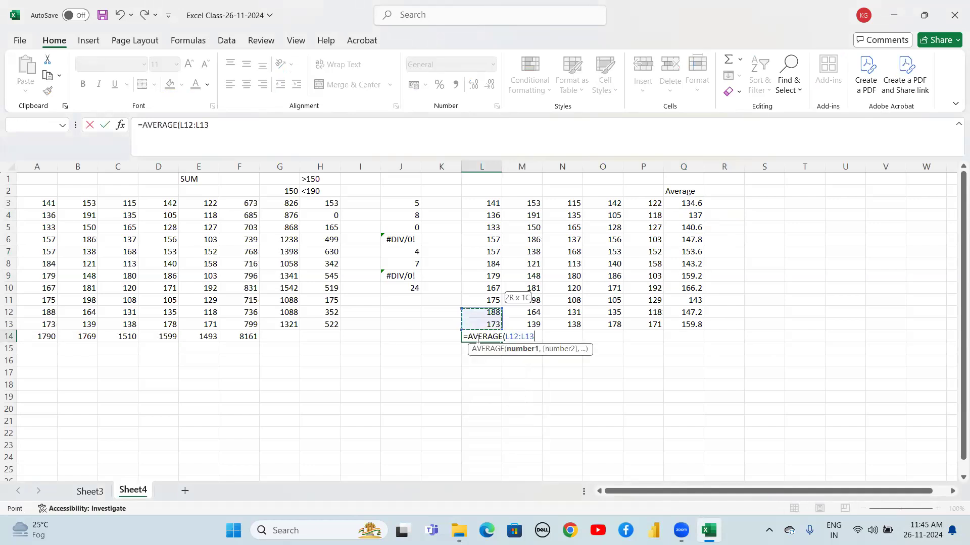
{"action": "key", "text": "shift+Up"}
{"action": "key", "text": "shift+Up"}
{"action": "key", "text": "shift+Up"}
{"action": "key", "text": "shift+Up"}
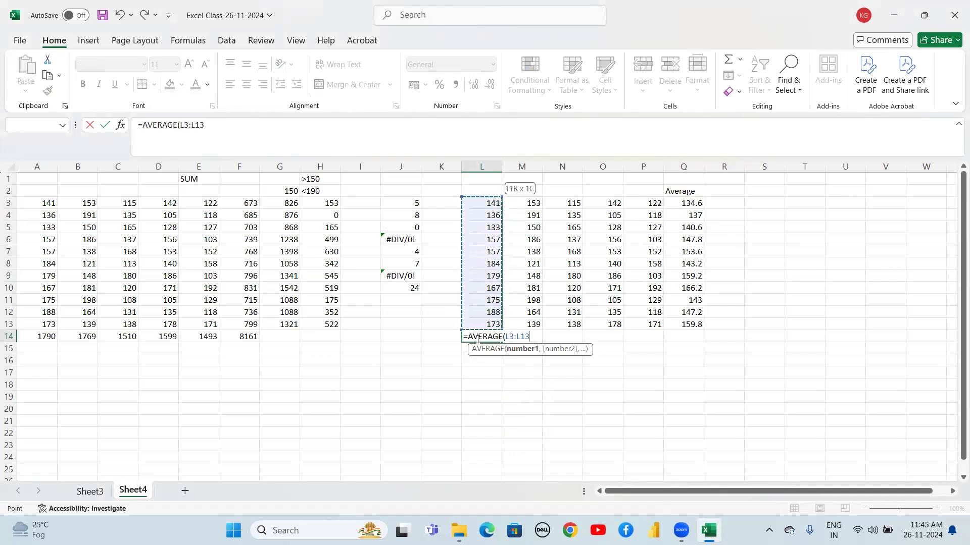
{"action": "type", "text": ")"}
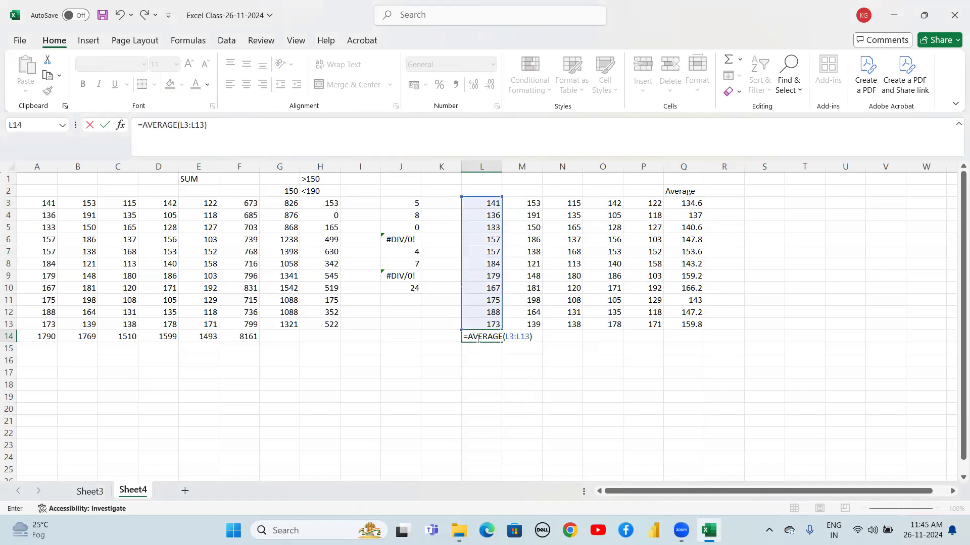
{"action": "key", "text": "Return"}
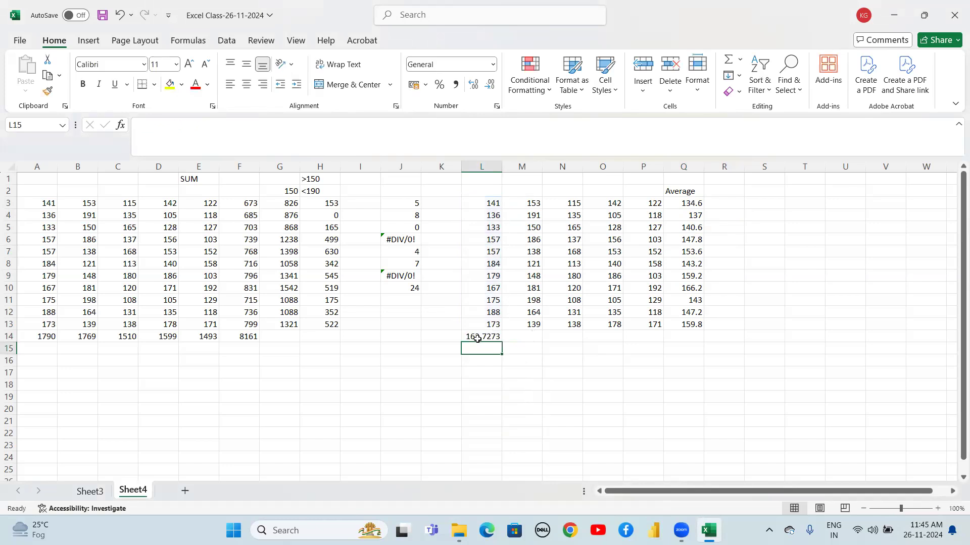
Fill the L14 column average formula right across through P14
{"action": "left_click", "coordinate": [477, 338]}
{"action": "key", "text": "shift+Right"}
{"action": "key", "text": "shift+Right"}
{"action": "key", "text": "shift+Right"}
{"action": "key", "text": "shift+Right"}
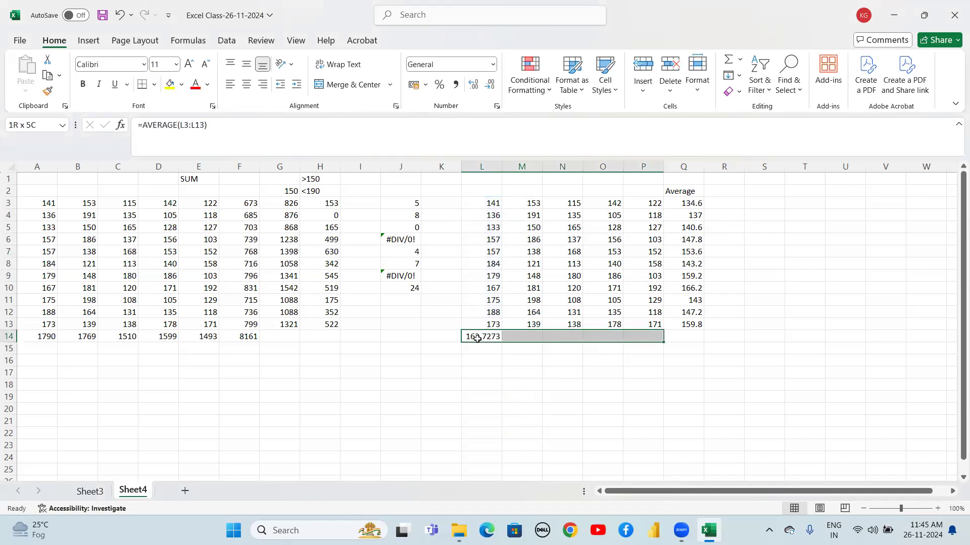
{"action": "key", "text": "ctrl+r"}
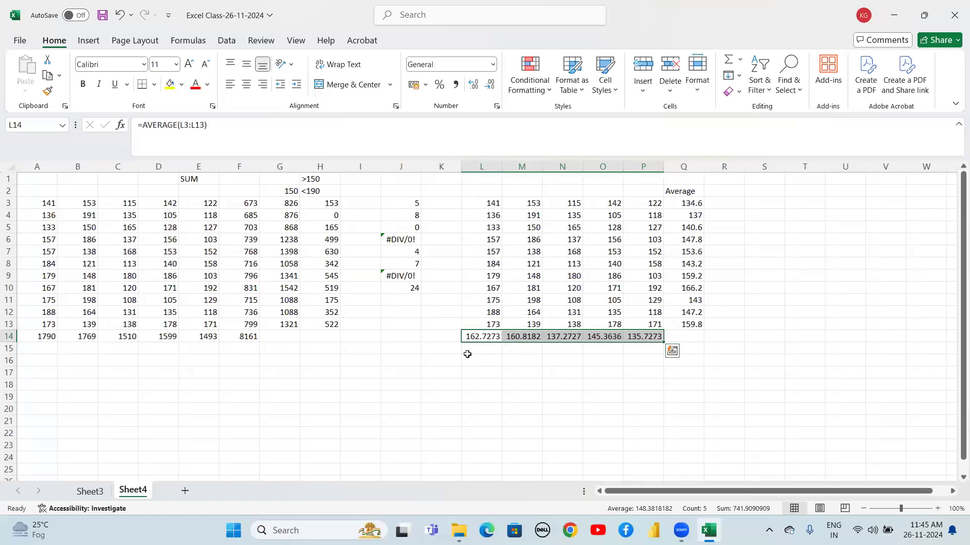
Examine the column average cells and their source ranges in columns L to P and row 3
{"action": "left_click", "coordinate": [513, 372]}
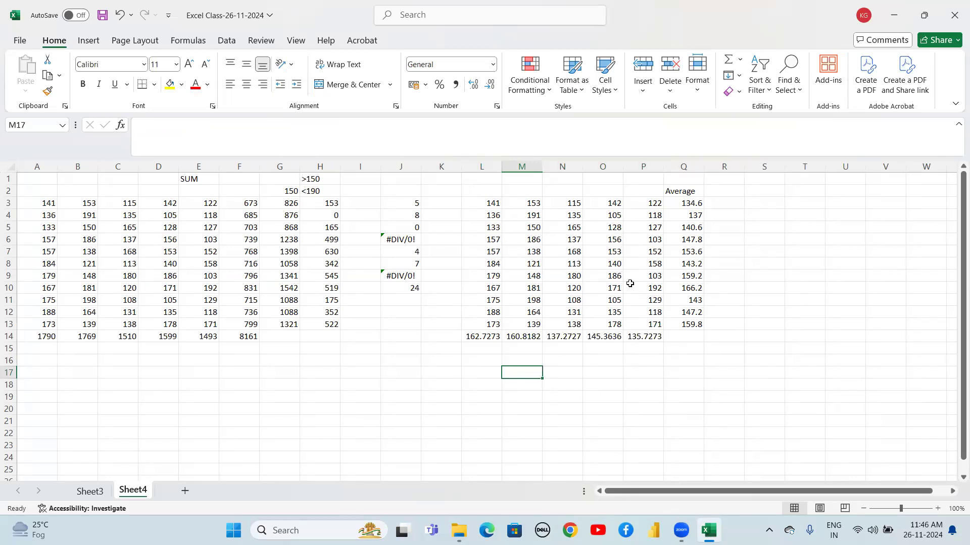
{"action": "left_click", "coordinate": [688, 205]}
{"action": "left_click", "coordinate": [471, 340]}
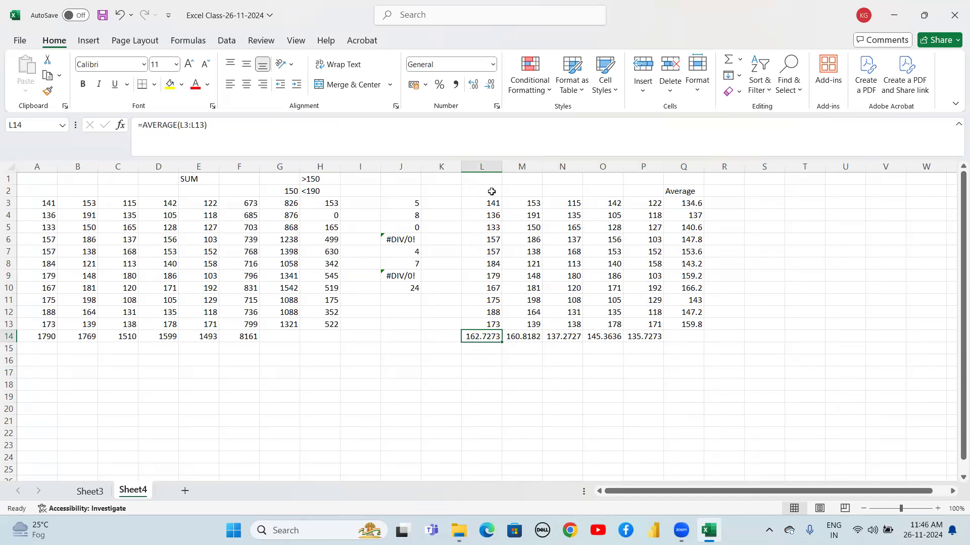
{"action": "left_click_drag", "start_coordinate": [492, 201], "coordinate": [488, 321]}
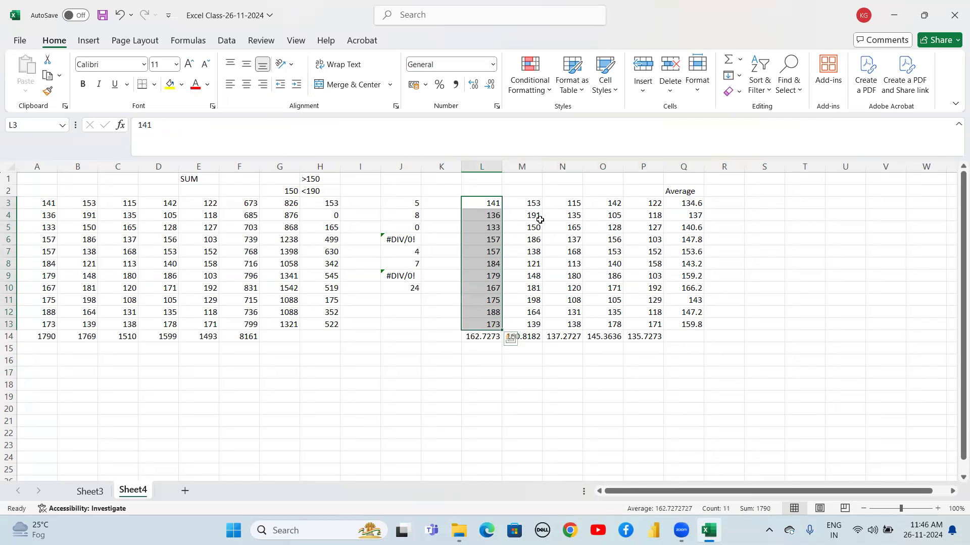
{"action": "left_click", "coordinate": [493, 202]}
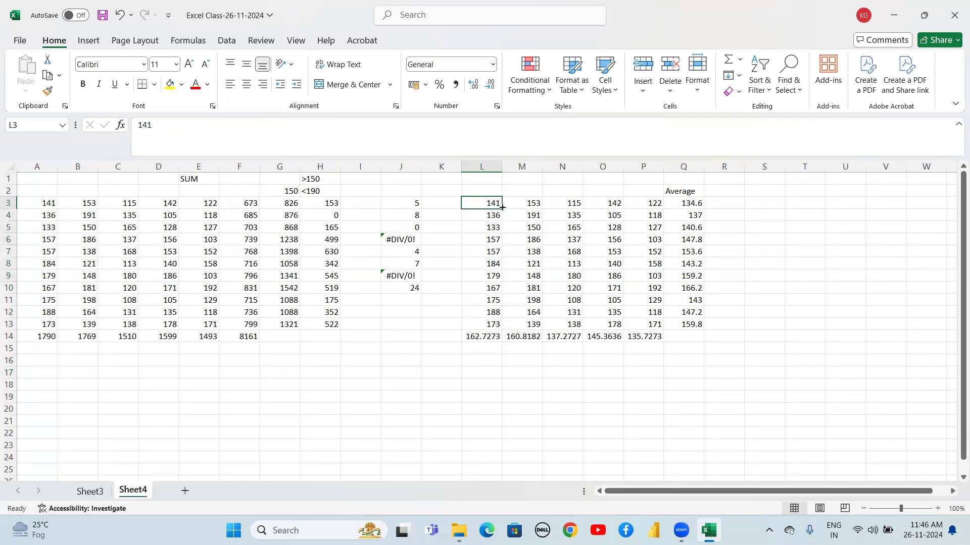
{"action": "left_click_drag", "start_coordinate": [494, 200], "coordinate": [494, 323]}
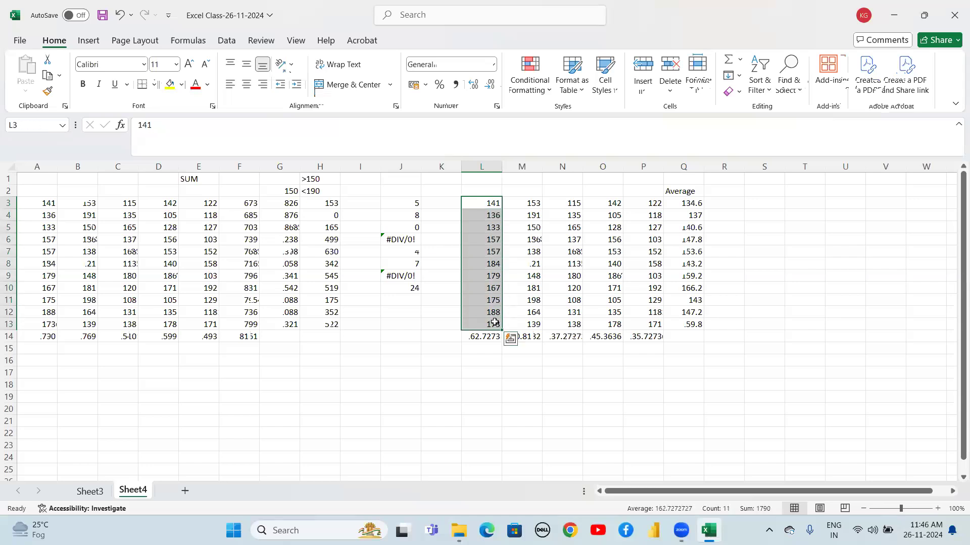
{"action": "left_click", "coordinate": [564, 264]}
{"action": "left_click_drag", "start_coordinate": [493, 203], "coordinate": [495, 324]}
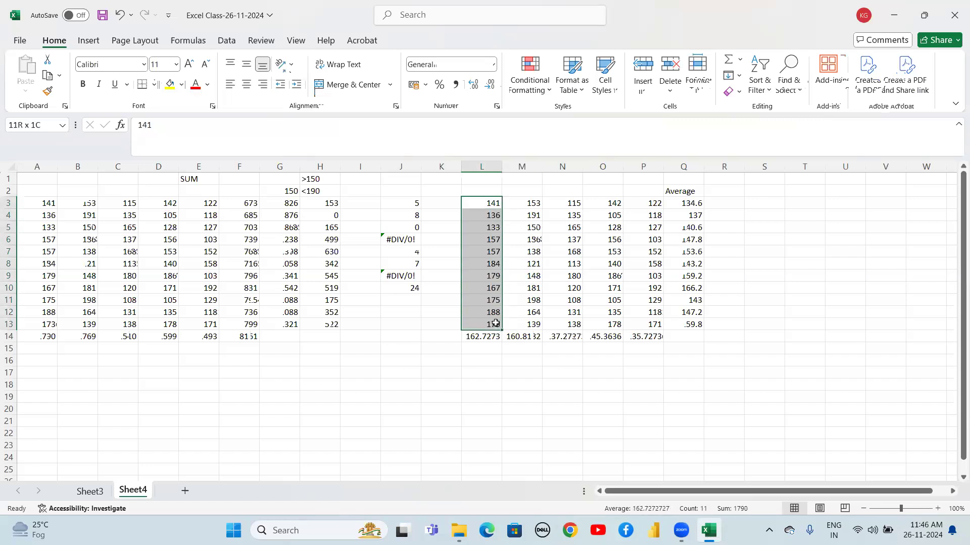
{"action": "left_click", "coordinate": [528, 250]}
{"action": "left_click_drag", "start_coordinate": [488, 200], "coordinate": [655, 199]}
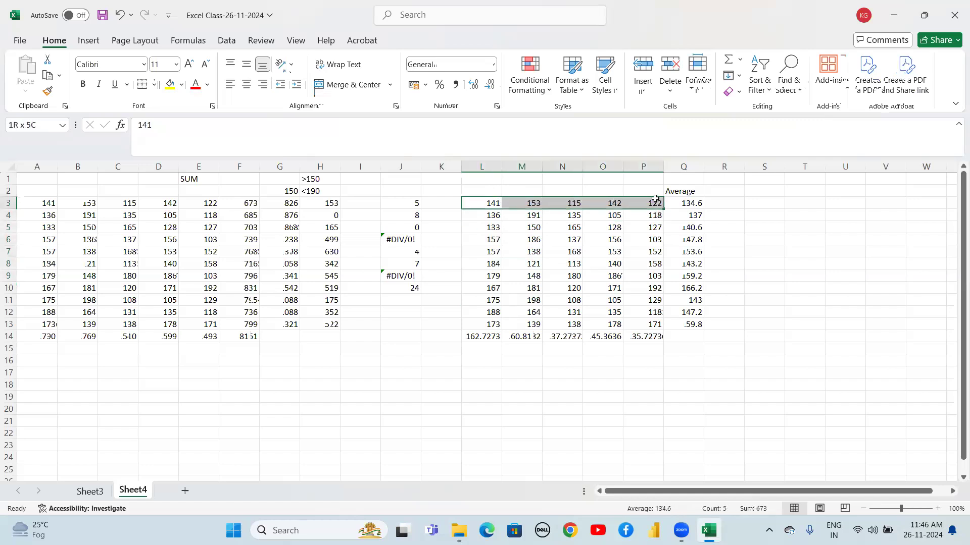
{"action": "left_click", "coordinate": [600, 244]}
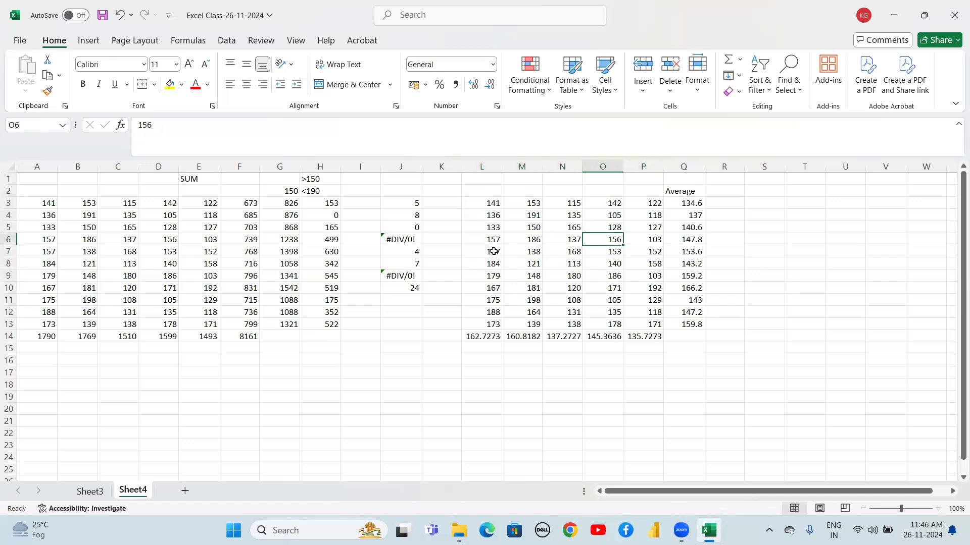
Enter the note average=sum/count in cell L16
{"action": "left_click", "coordinate": [471, 362]}
{"action": "type", "text": "average=sum("}
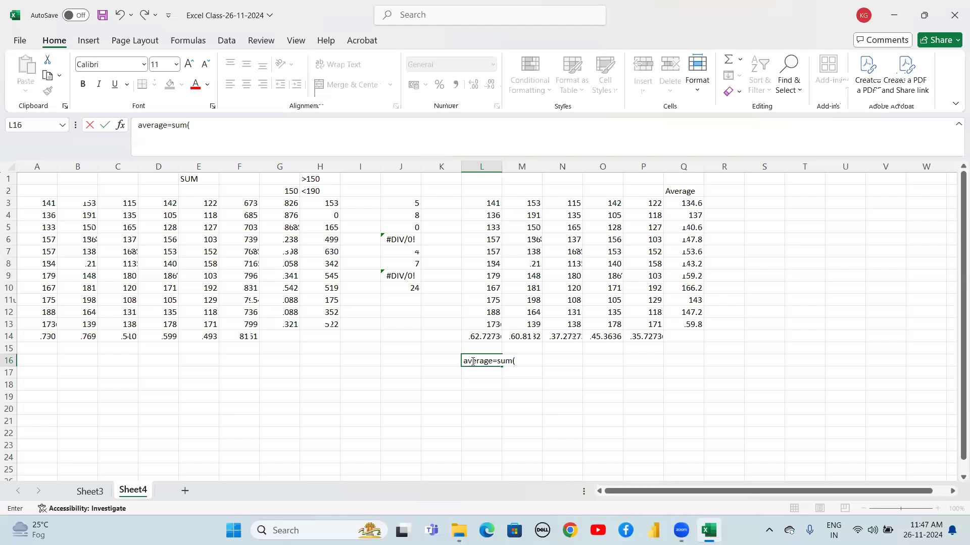
{"action": "left_click_drag", "start_coordinate": [488, 202], "coordinate": [491, 324]}
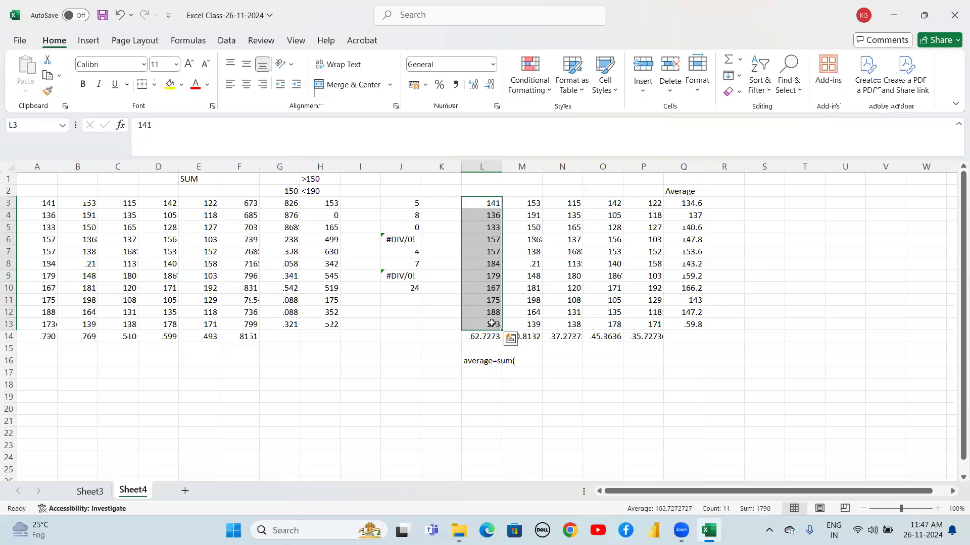
{"action": "left_click", "coordinate": [521, 359]}
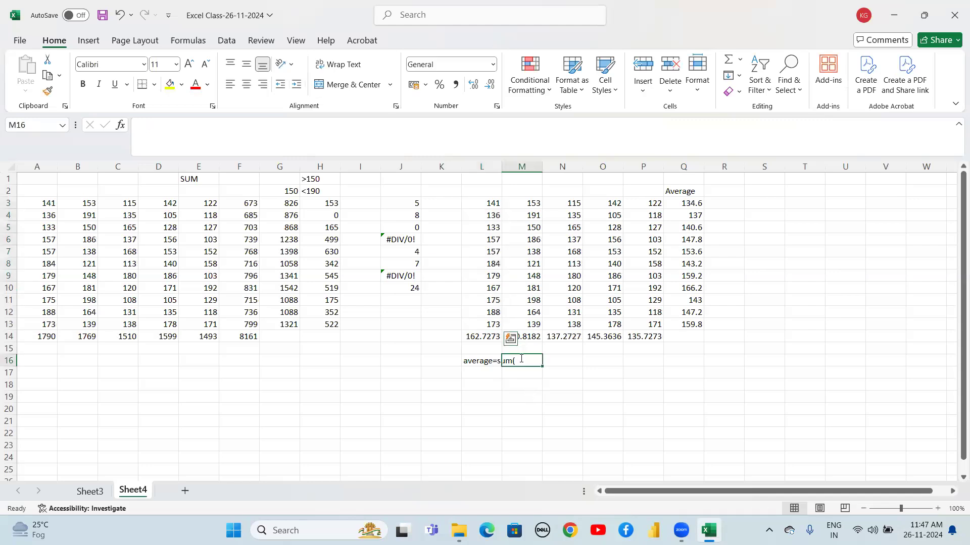
{"action": "double_click", "coordinate": [487, 360]}
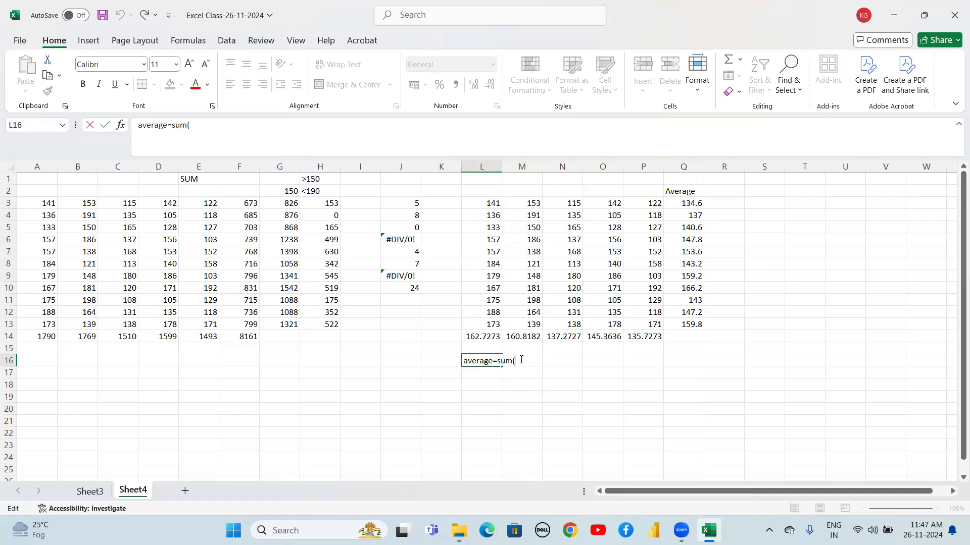
{"action": "key", "text": "BackSpace"}
{"action": "type", "text": "/count"}
{"action": "key", "text": "Return"}
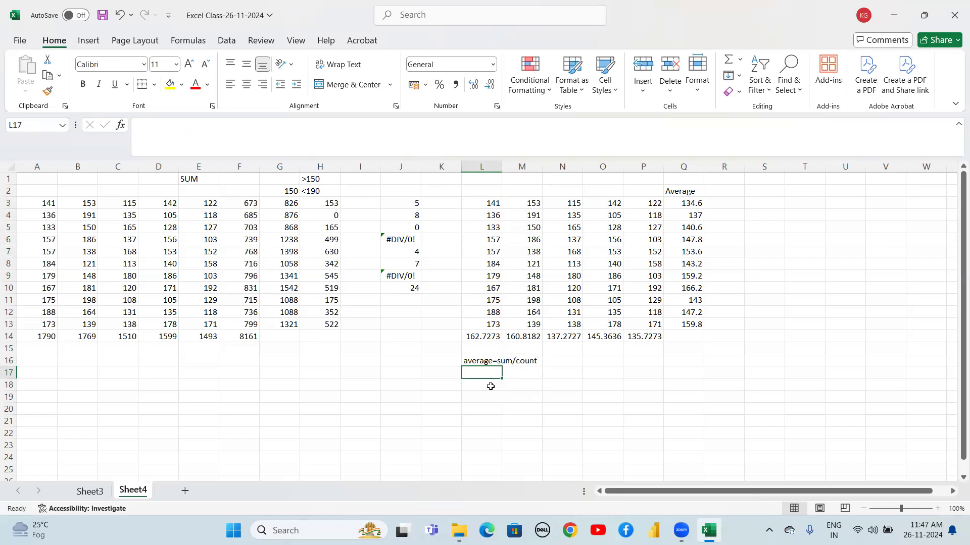
Add the header Averageif in R2
{"action": "left_click", "coordinate": [725, 193]}
{"action": "type", "text": "A"}
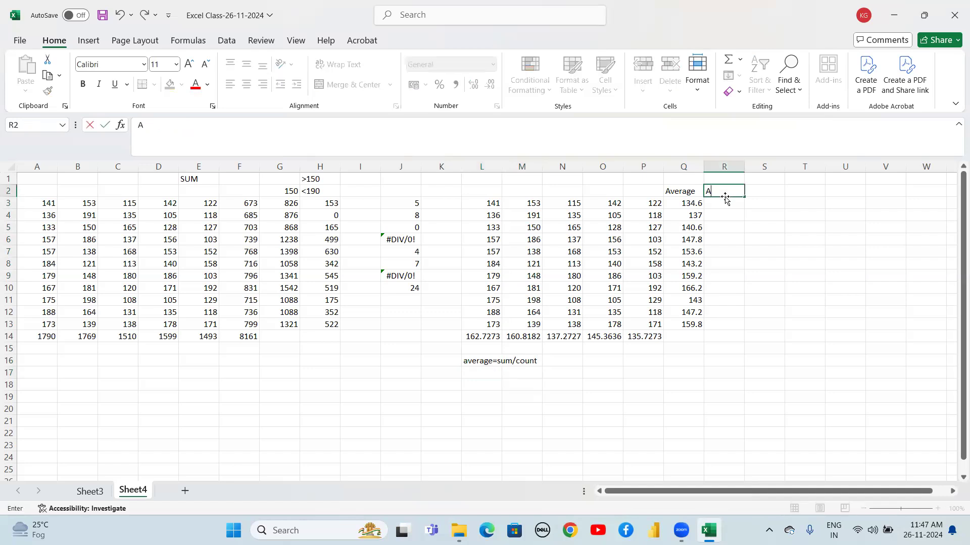
{"action": "type", "text": "verageif"}
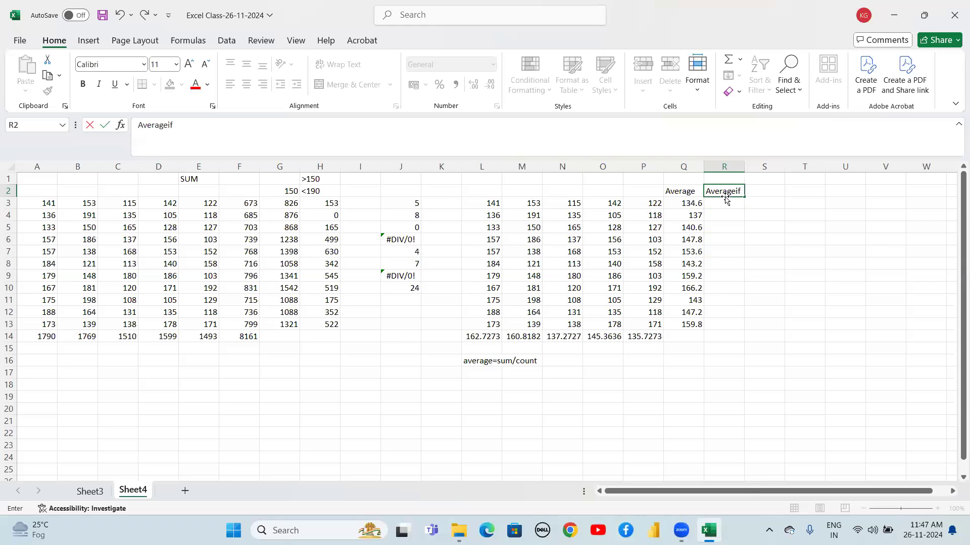
{"action": "key", "text": "Return"}
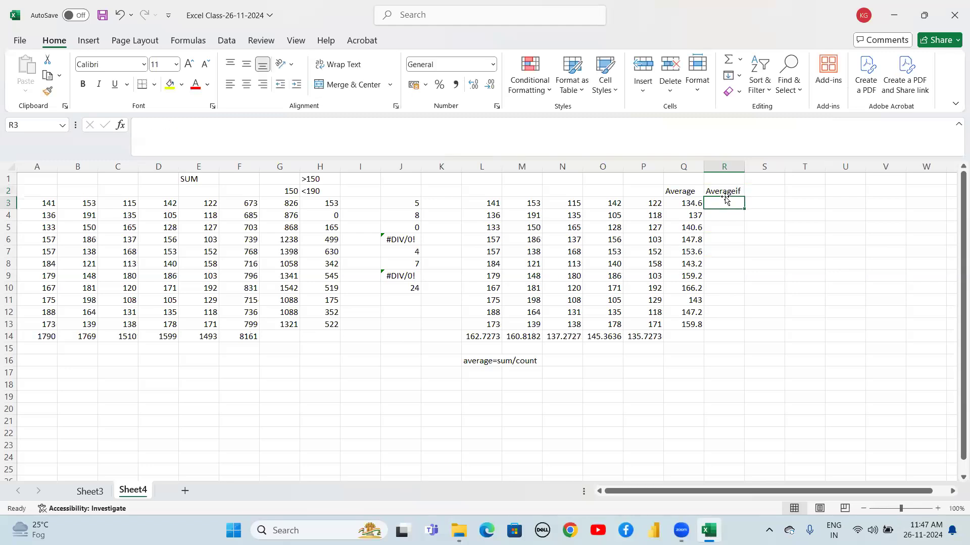
Enter =AVERAGEIF(L3:P3,">150",L3:P3) in R3 to average row values above 150
{"action": "type", "text": "=aver"}
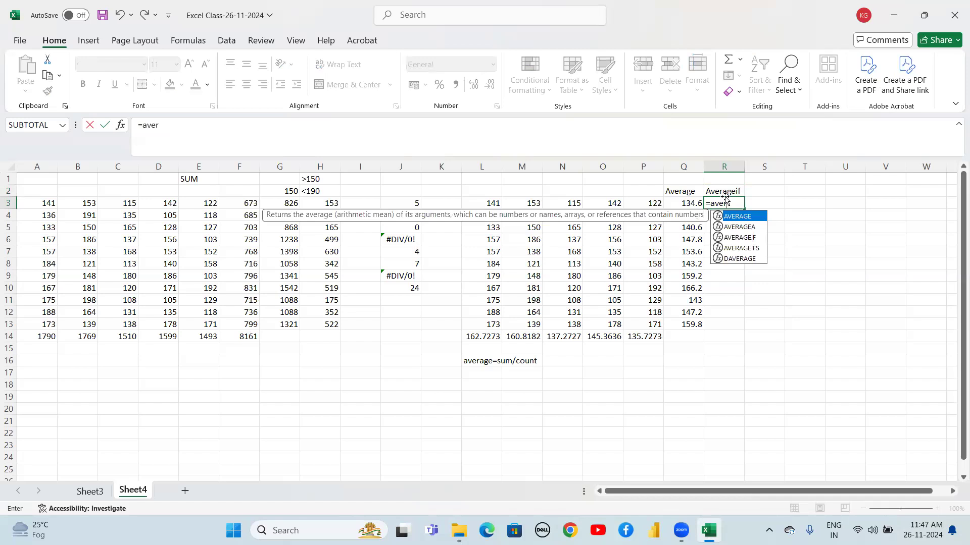
{"action": "key", "text": "Down"}
{"action": "key", "text": "Down"}
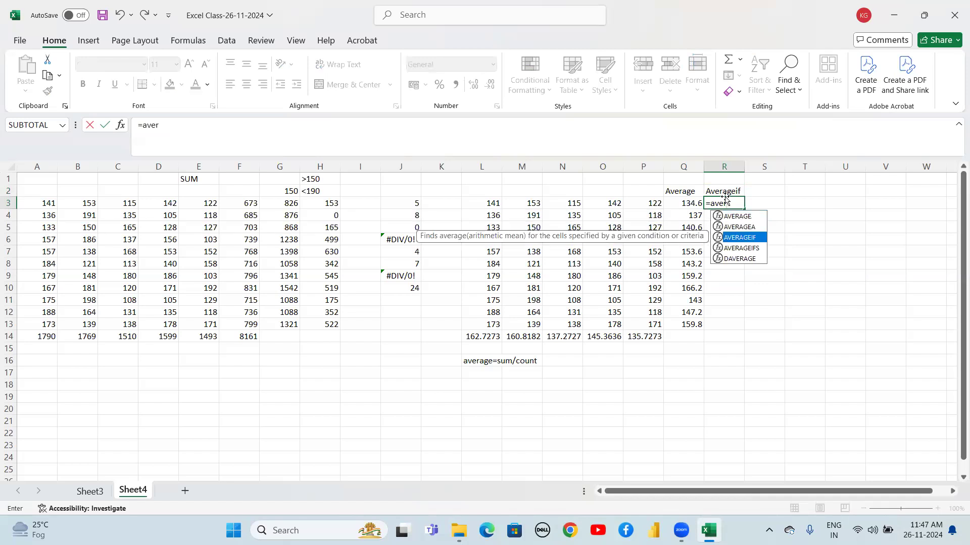
{"action": "key", "text": "Tab"}
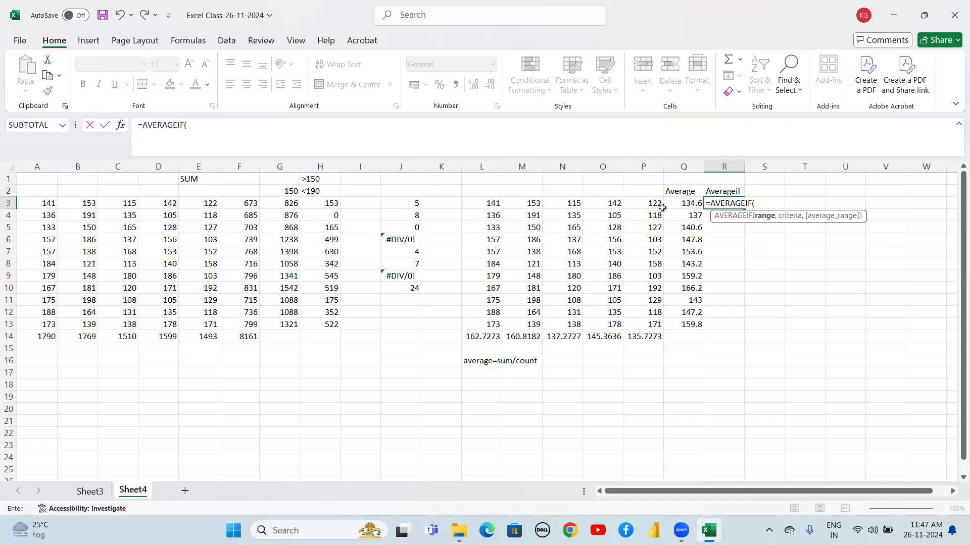
{"action": "left_click_drag", "start_coordinate": [490, 204], "coordinate": [633, 202]}
{"action": "type", "text": ","}
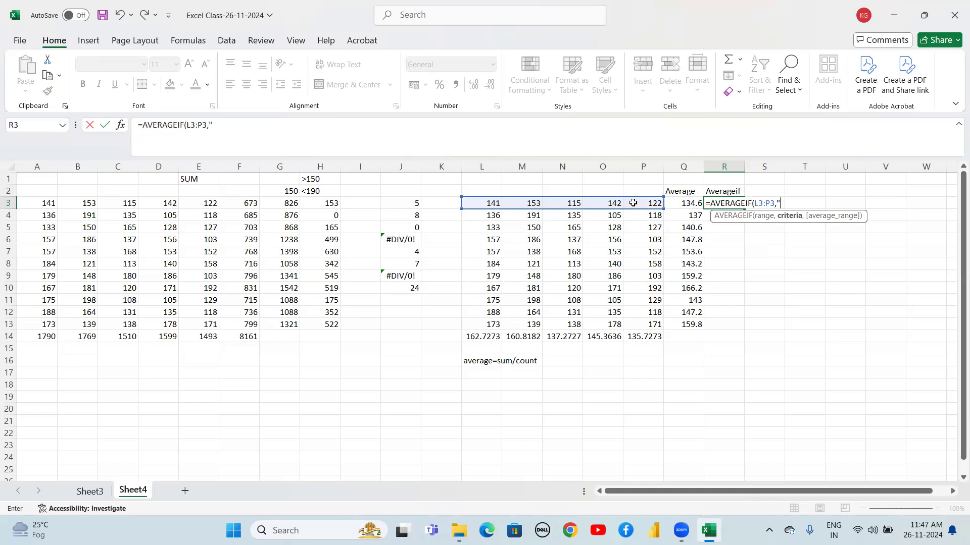
{"action": "type", "text": ">150"}
{"action": "type", "text": ","}
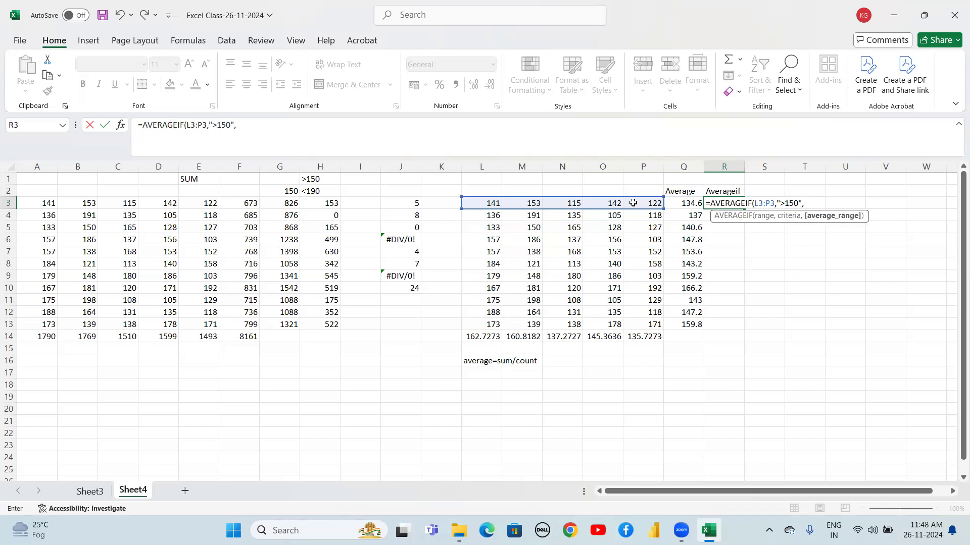
{"action": "left_click", "coordinate": [483, 203]}
{"action": "left_click_drag", "start_coordinate": [531, 204], "coordinate": [634, 203]}
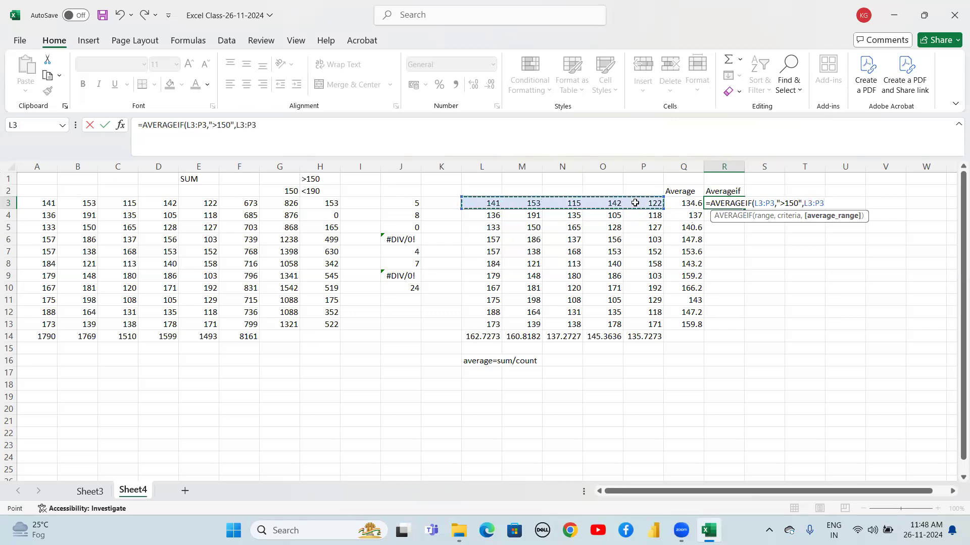
{"action": "type", "text": ")"}
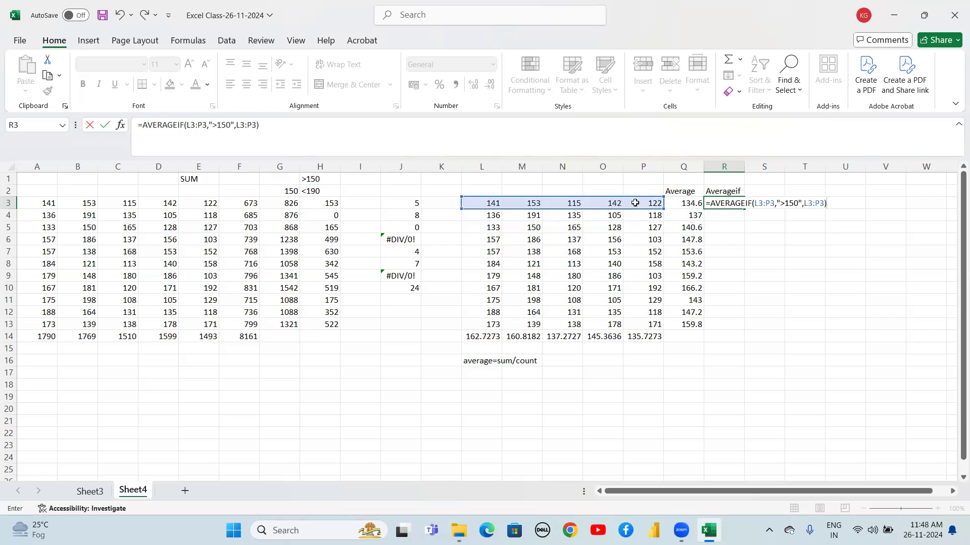
{"action": "key", "text": "Return"}
Fill the R3 AVERAGEIF formula down through R13
{"action": "key", "text": "Up"}
{"action": "key", "text": "shift+Down"}
{"action": "key", "text": "shift+Down"}
{"action": "key", "text": "shift+Down"}
{"action": "key", "text": "shift+Down"}
{"action": "key", "text": "shift+Down"}
{"action": "key", "text": "shift+Down"}
{"action": "key", "text": "shift+Down"}
{"action": "key", "text": "shift+Down"}
{"action": "key", "text": "shift+Down"}
{"action": "key", "text": "shift+Down"}
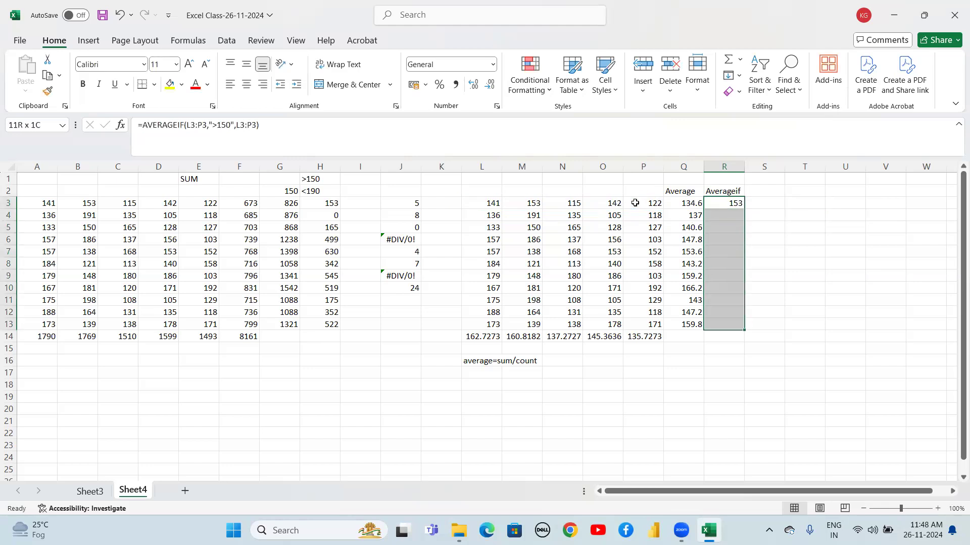
{"action": "key", "text": "ctrl+d"}
{"action": "key", "text": "Down"}
{"action": "key", "text": "Up"}
{"action": "key", "text": "Up"}
{"action": "key", "text": "Down"}
{"action": "key", "text": "Up"}
{"action": "key", "text": "Down"}
{"action": "key", "text": "Right"}
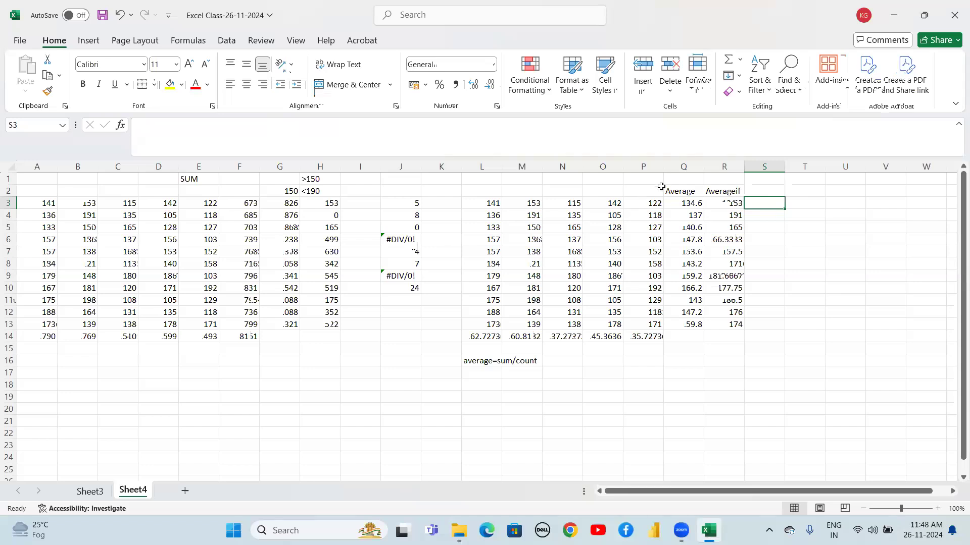
Label the AVERAGEIF column with >150 in R1
{"action": "left_click", "coordinate": [715, 178]}
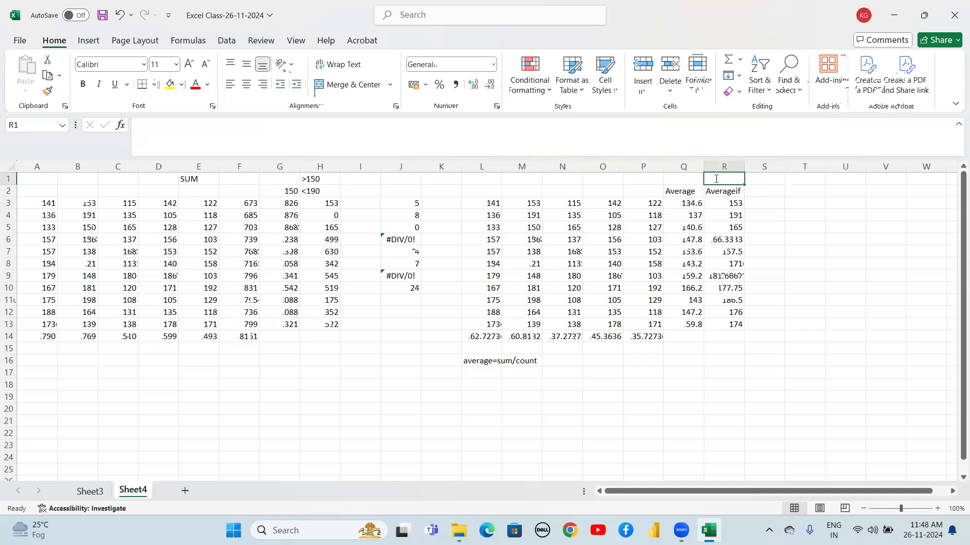
{"action": "type", "text": ">150"}
{"action": "key", "text": "Return"}
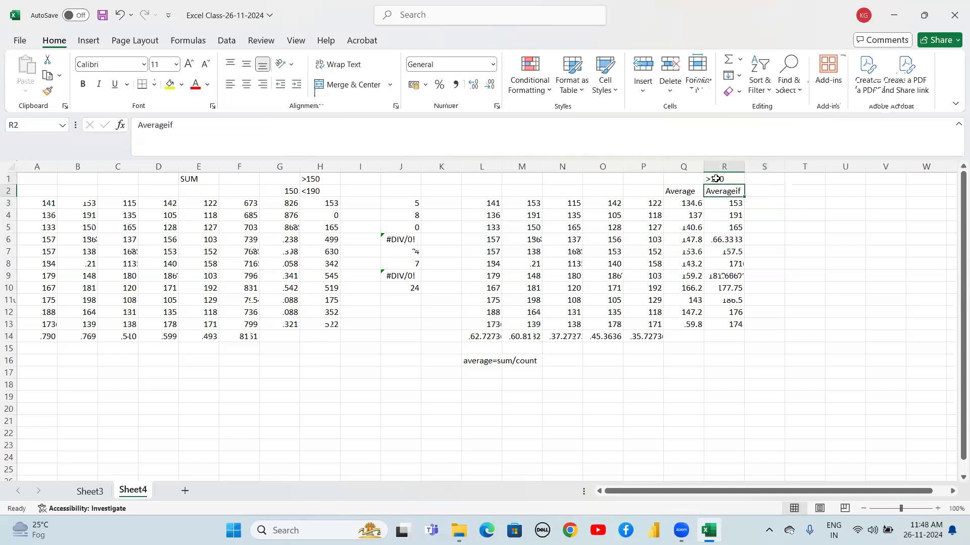
{"action": "left_click", "coordinate": [763, 178]}
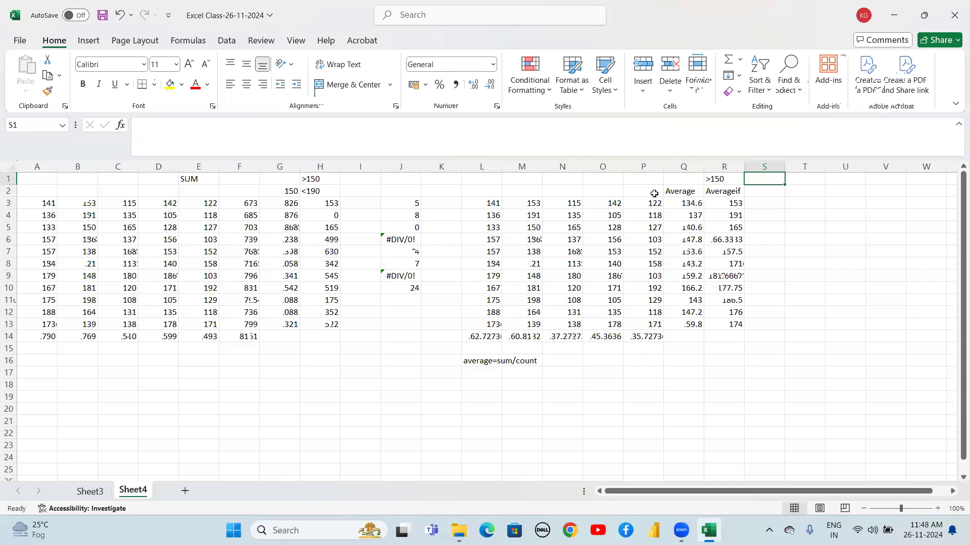
Compare the R3 AVERAGEIF formula against the row 3 values
{"action": "left_click_drag", "start_coordinate": [488, 202], "coordinate": [645, 198]}
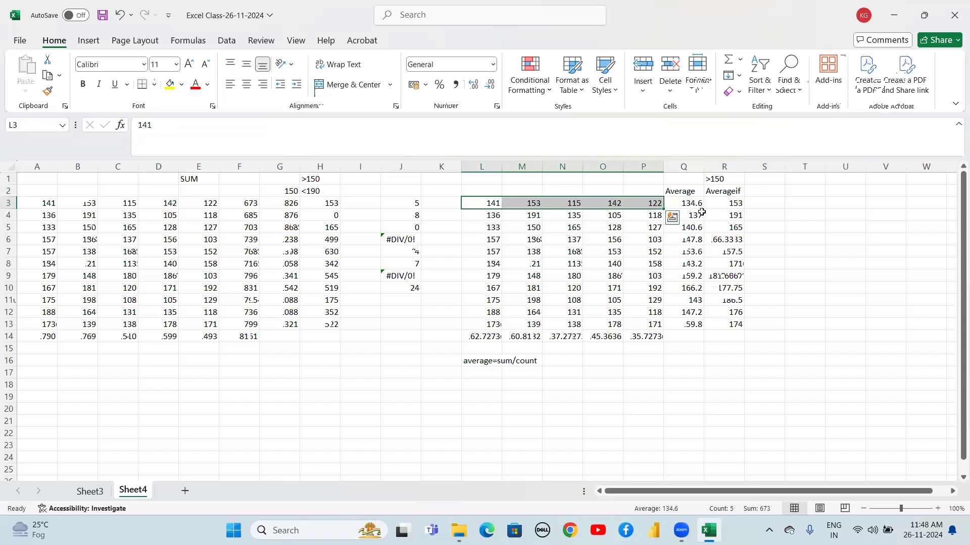
{"action": "left_click", "coordinate": [717, 201]}
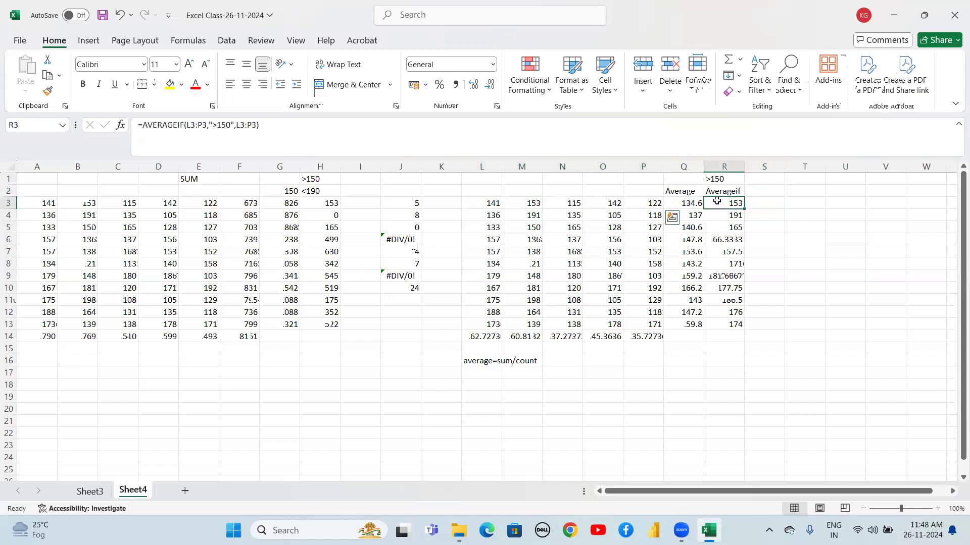
{"action": "left_click", "coordinate": [494, 203]}
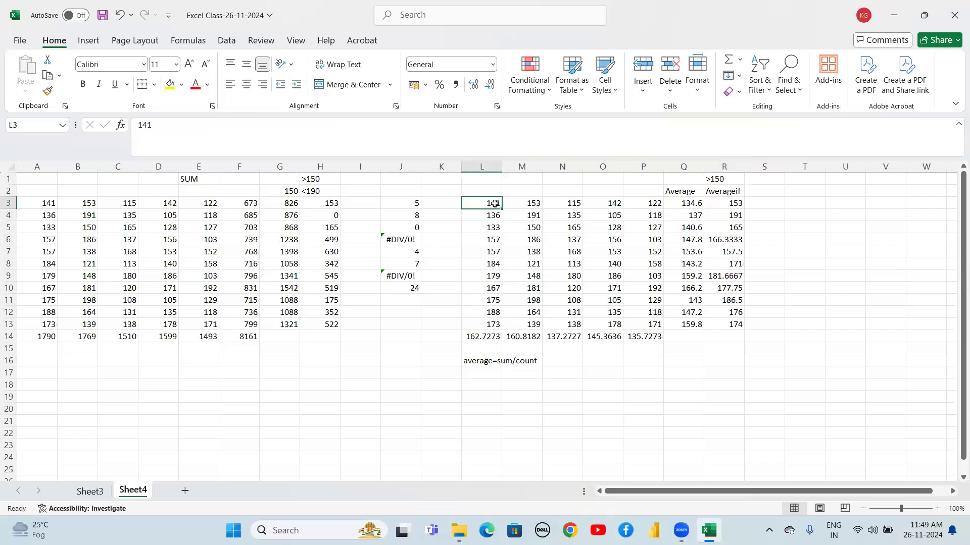
{"action": "left_click", "coordinate": [530, 206]}
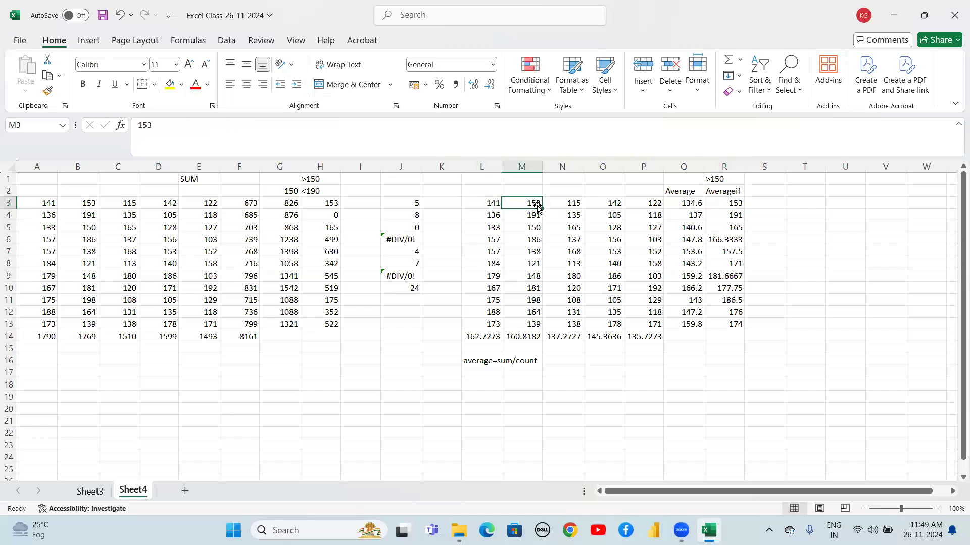
{"action": "left_click", "coordinate": [576, 202]}
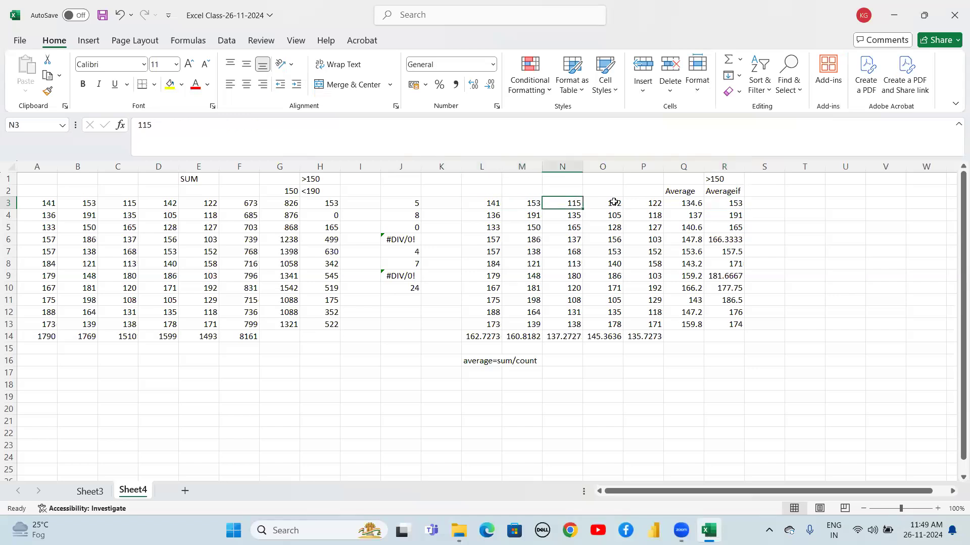
Check the individual row 3 values against the R3 AVERAGEIF result
{"action": "left_click", "coordinate": [614, 203]}
{"action": "left_click", "coordinate": [649, 204]}
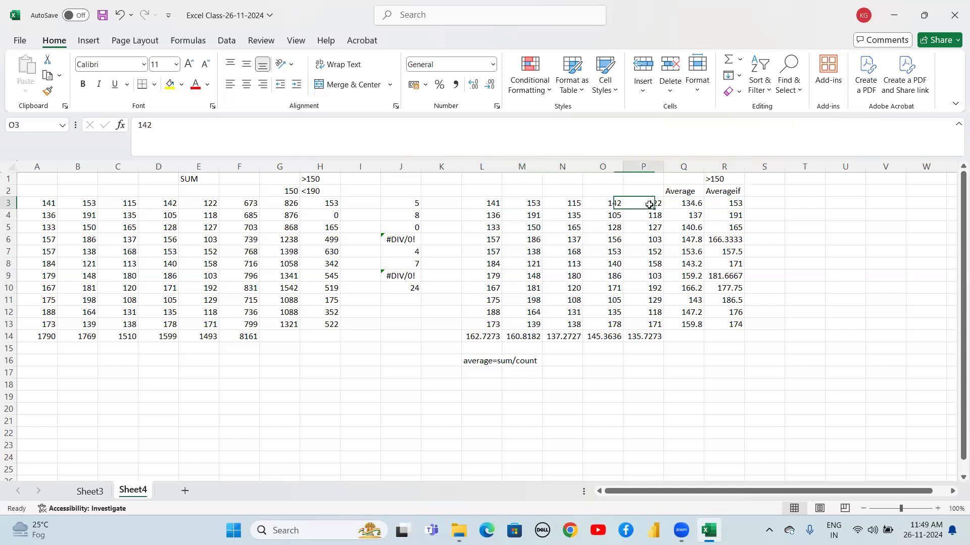
{"action": "left_click", "coordinate": [534, 202]}
{"action": "left_click", "coordinate": [734, 204]}
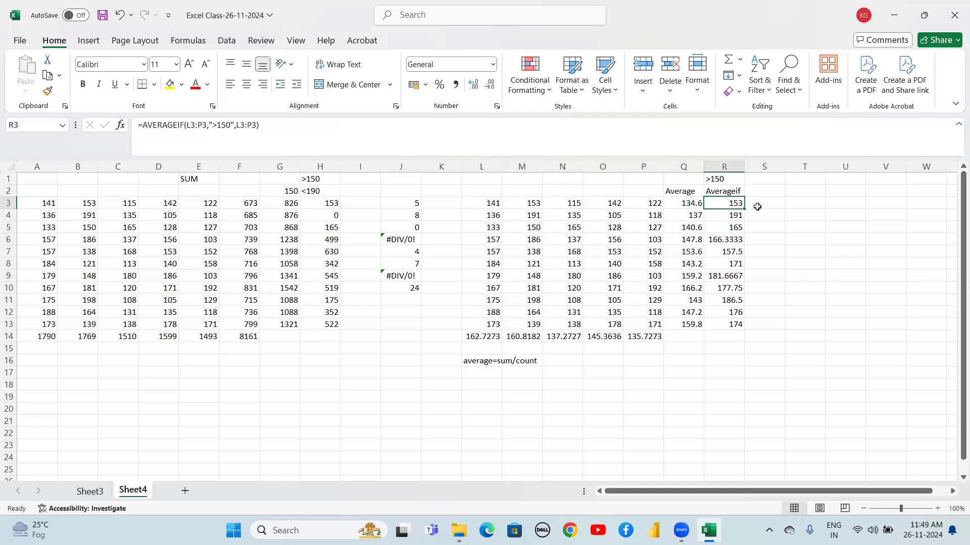
Label the next column Averageifs in S2
{"action": "left_click", "coordinate": [751, 187]}
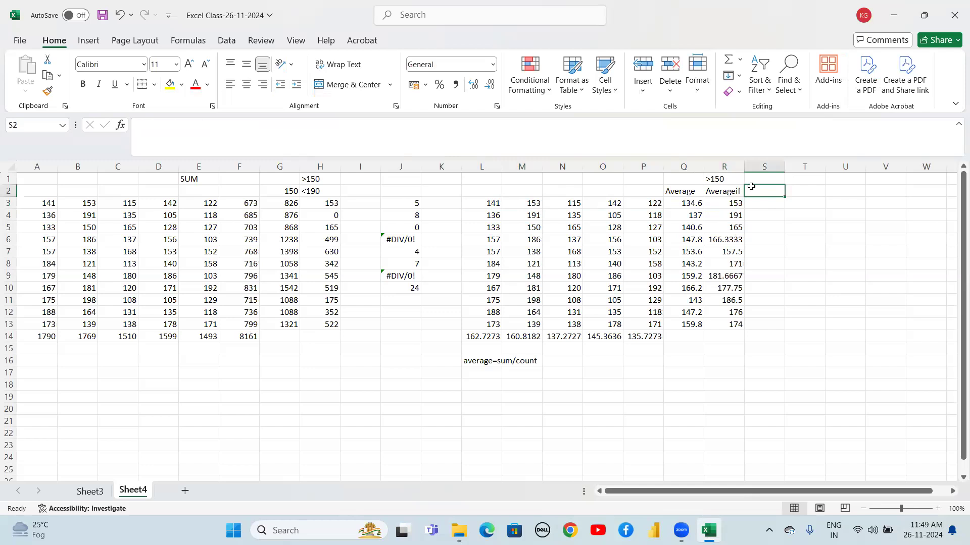
{"action": "type", "text": "A"}
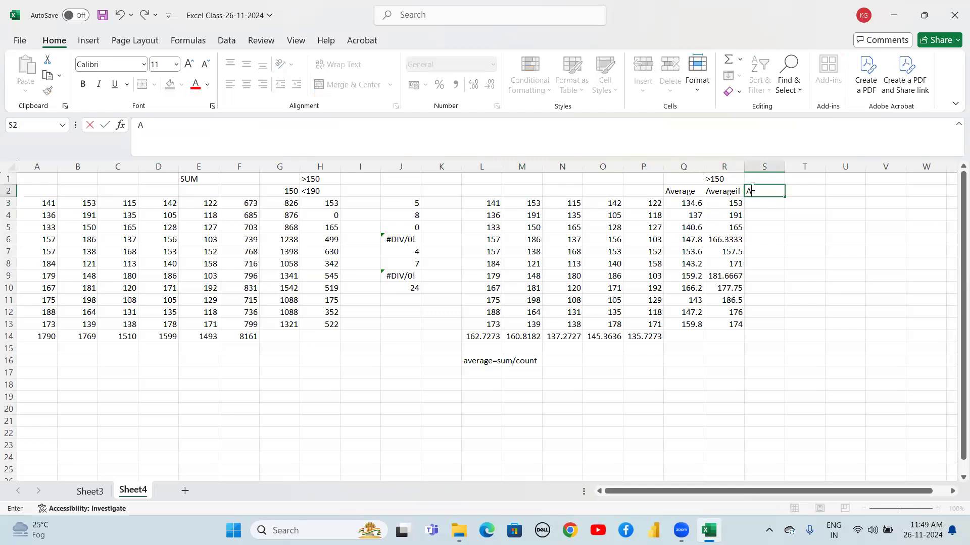
{"action": "type", "text": "verageifs"}
Enter =AVERAGEIFS(L3:P3,L3:P3,">150",L3:P3,"<190") in S3 to average row values between 150 and 190
{"action": "left_click", "coordinate": [755, 210]}
{"action": "type", "text": "=avera"}
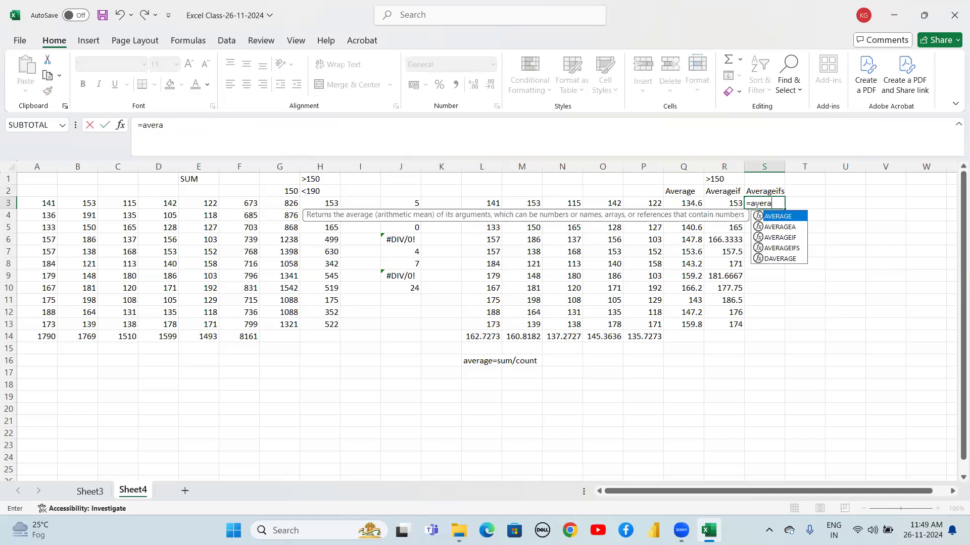
{"action": "key", "text": "Down"}
{"action": "key", "text": "Down"}
{"action": "key", "text": "Down"}
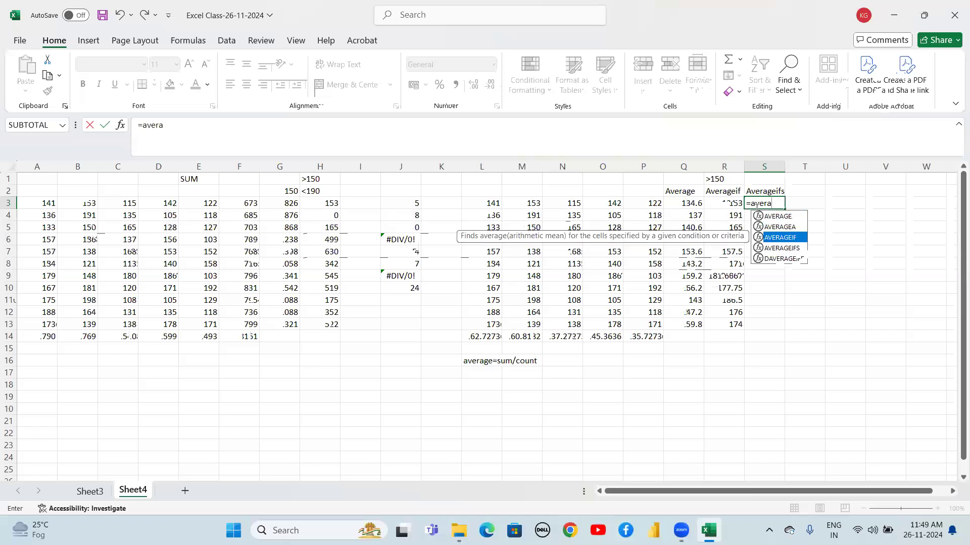
{"action": "type", "text": "a"}
{"action": "key", "text": "Tab"}
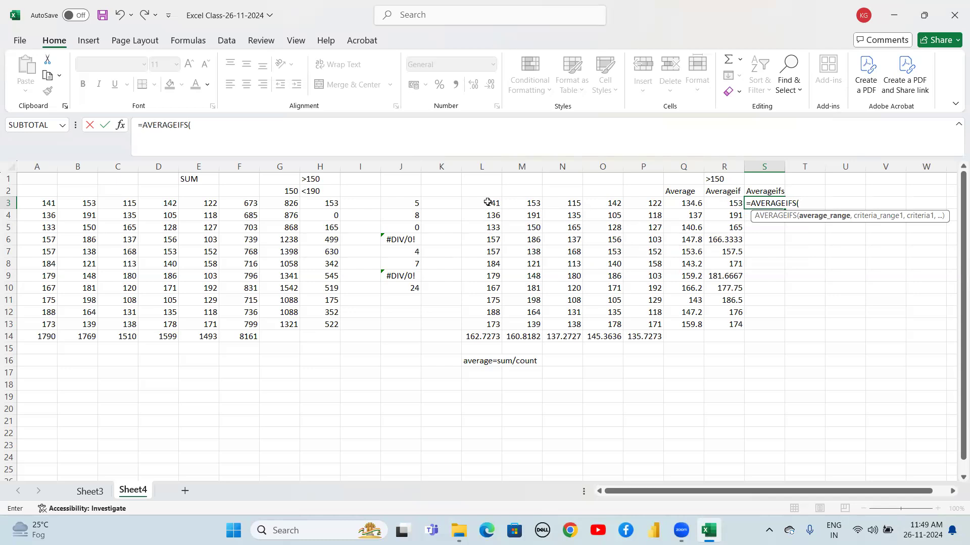
{"action": "left_click_drag", "start_coordinate": [487, 202], "coordinate": [626, 208]}
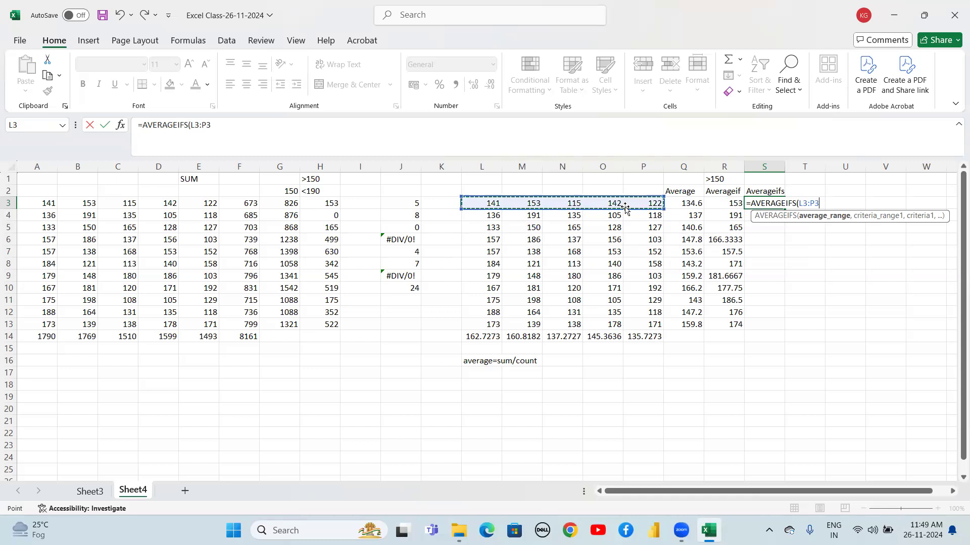
{"action": "type", "text": ","}
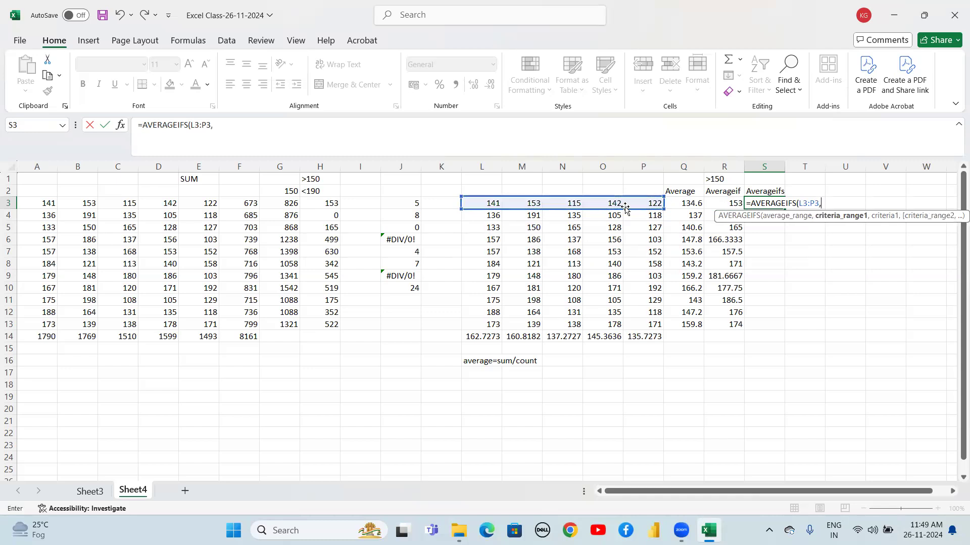
{"action": "left_click_drag", "start_coordinate": [486, 203], "coordinate": [630, 202]}
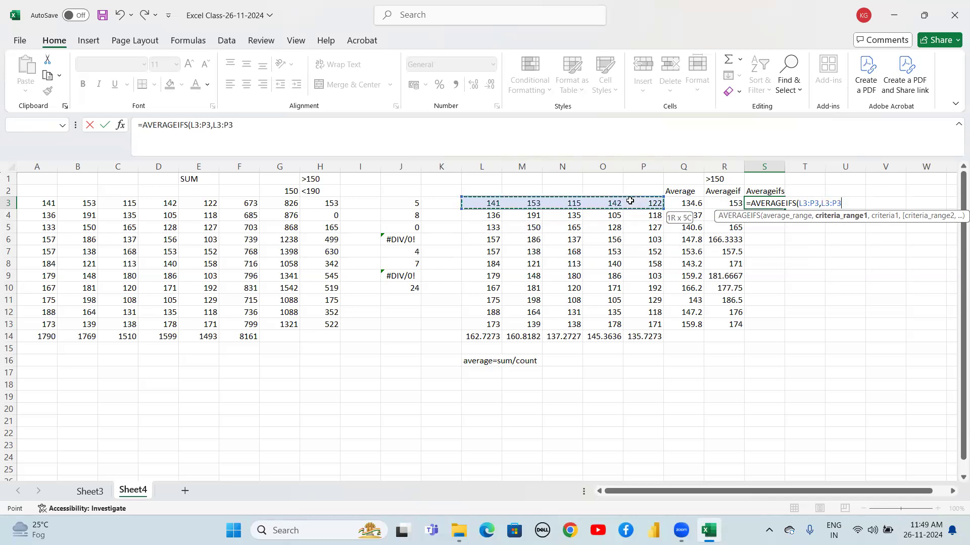
{"action": "type", "text": ","}
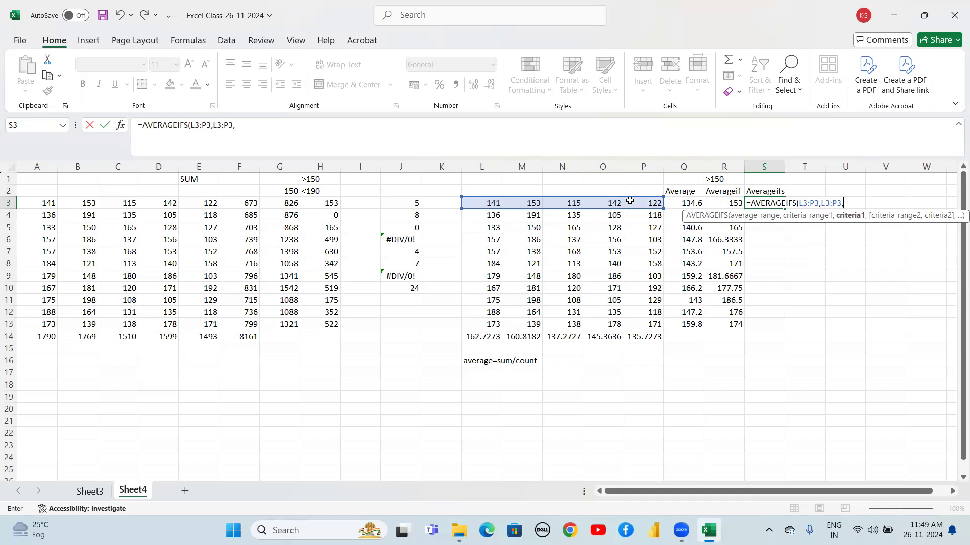
{"action": "type", "text": "\">150\","}
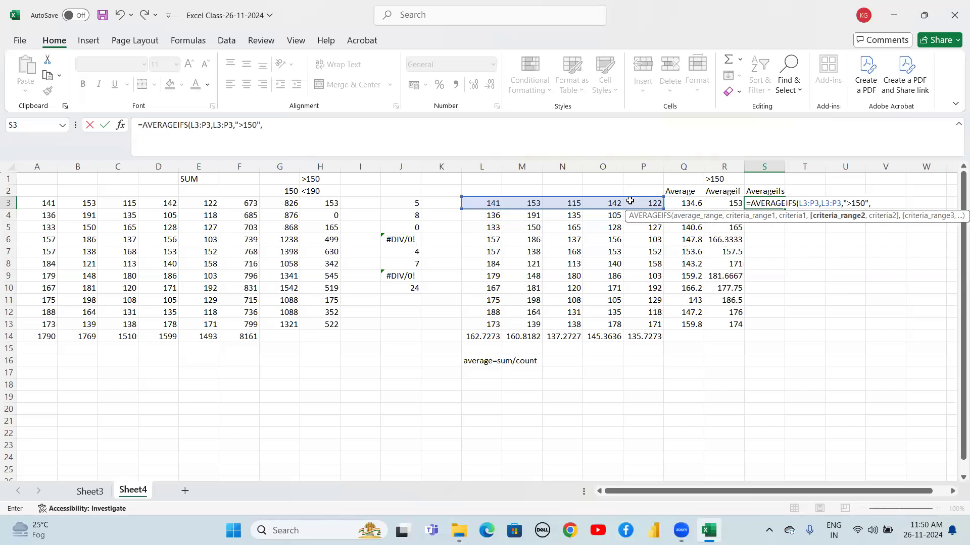
{"action": "left_click_drag", "start_coordinate": [486, 204], "coordinate": [631, 200]}
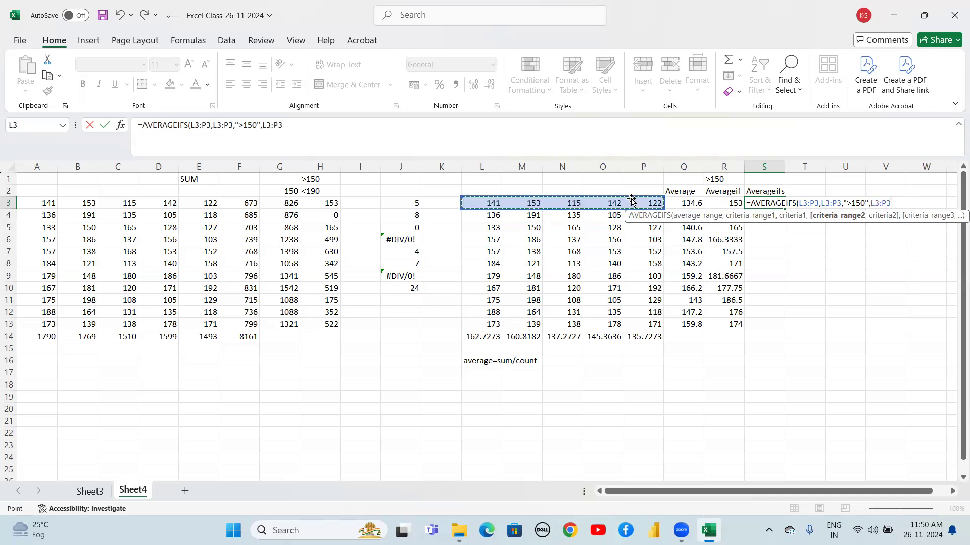
{"action": "type", "text": ","}
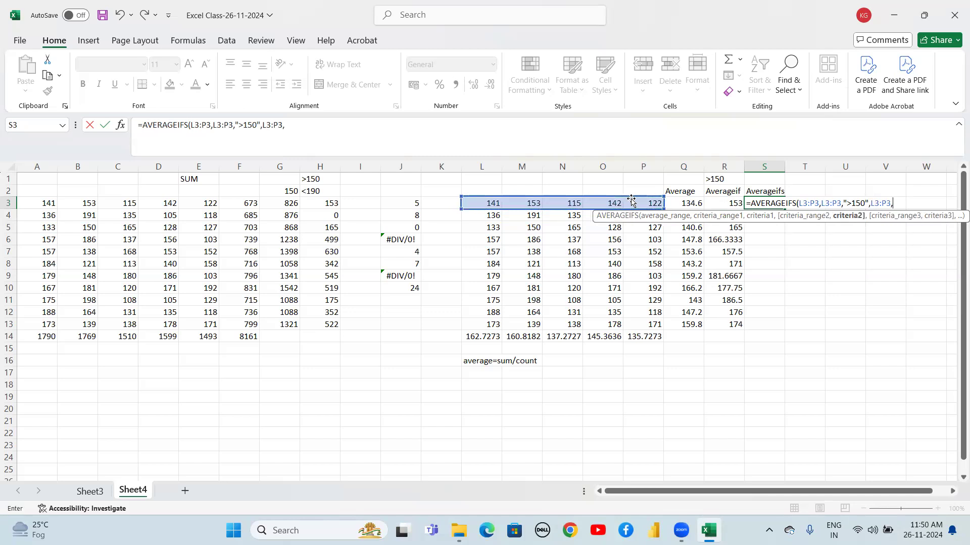
{"action": "type", "text": "\"<190\")"}
{"action": "key", "text": "Return"}
Fill the S3 AVERAGEIFS formula down through S13
{"action": "key", "text": "Up"}
{"action": "key", "text": "shift+Down"}
{"action": "key", "text": "shift+Down"}
{"action": "key", "text": "shift+Down"}
{"action": "key", "text": "shift+Down"}
{"action": "key", "text": "shift+Down"}
{"action": "key", "text": "shift+Down"}
{"action": "key", "text": "shift+Down"}
{"action": "key", "text": "shift+Down"}
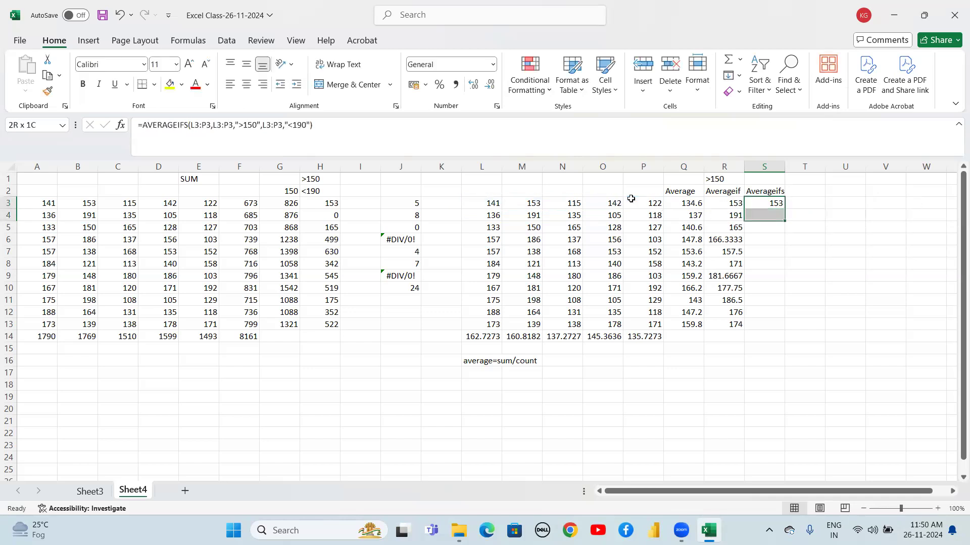
{"action": "key", "text": "shift+Down"}
{"action": "key", "text": "shift+Down"}
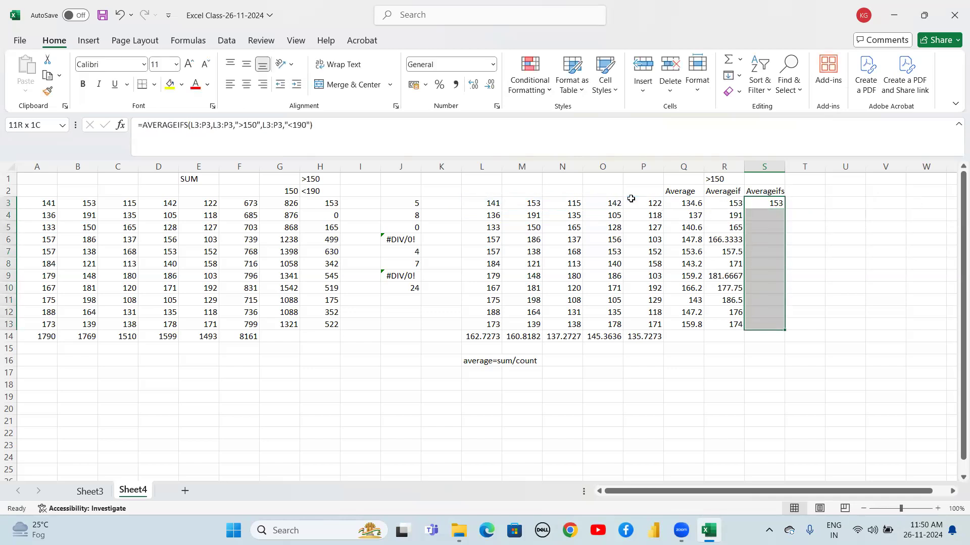
{"action": "key", "text": "ctrl+d"}
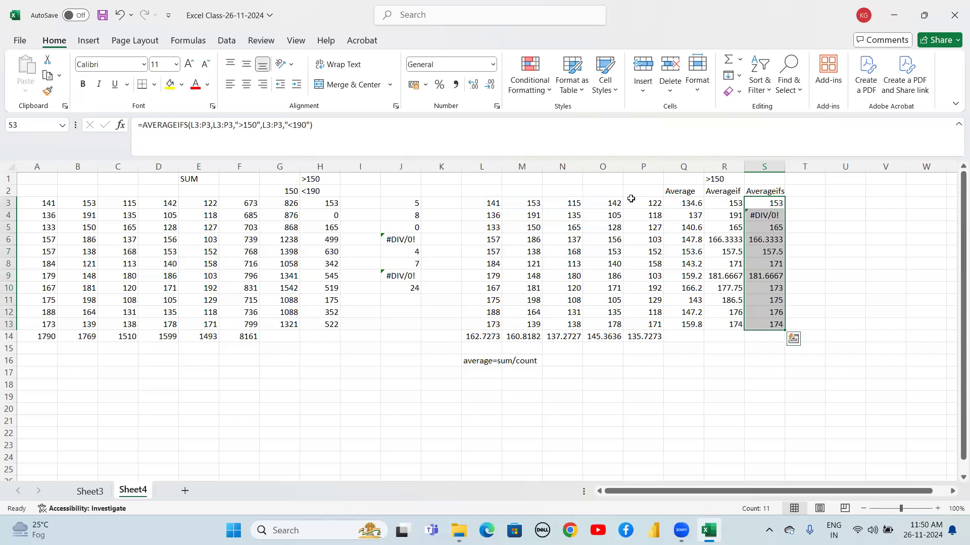
Open the AVERAGEIFS formula in S4 to examine its ranges and criteria
{"action": "key", "text": "Down"}
{"action": "key", "text": "Up"}
{"action": "key", "text": "Up"}
{"action": "key", "text": "Down"}
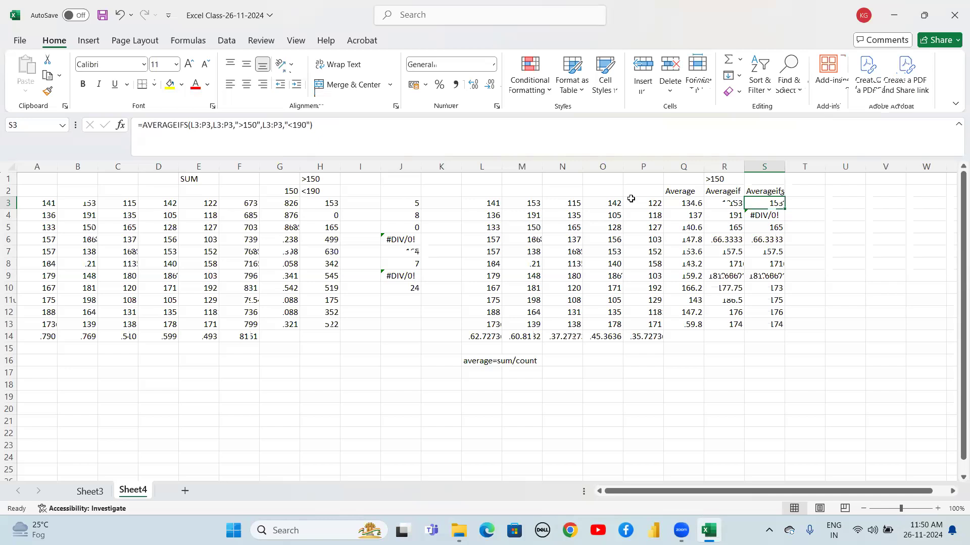
{"action": "double_click", "coordinate": [755, 217]}
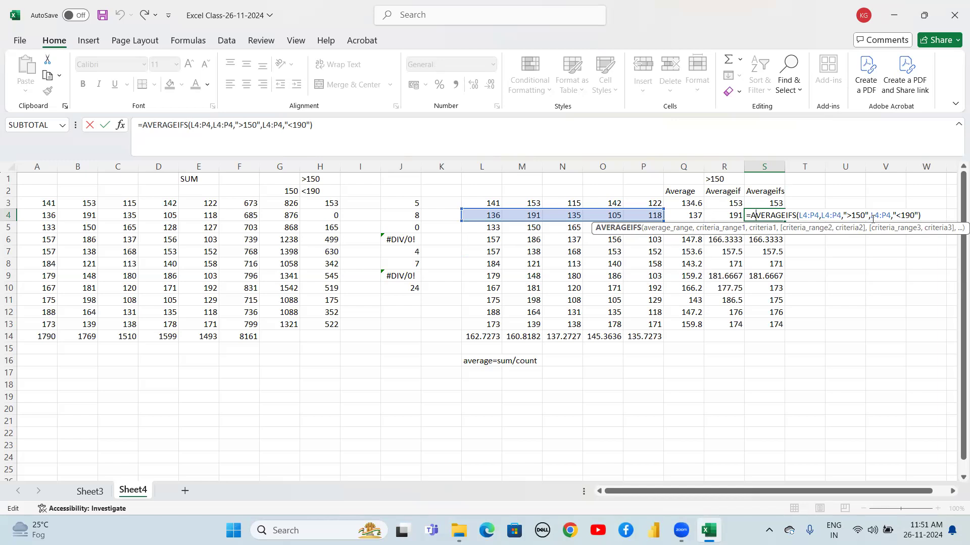
Close the AVERAGEIFS formula in S4 after examining it
{"action": "left_click", "coordinate": [920, 215]}
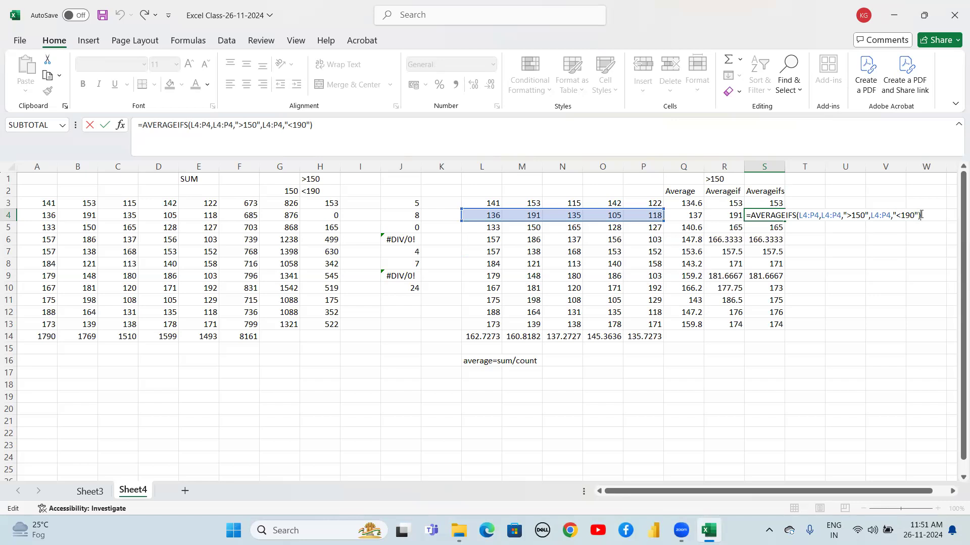
{"action": "key", "text": "Return"}
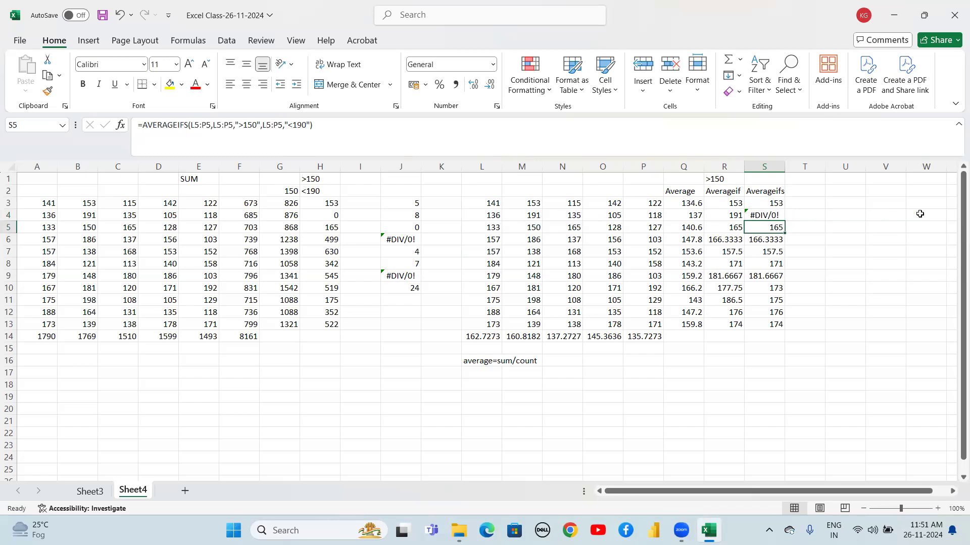
Enter =4/0 in T4 to demonstrate a division-by-zero error, then clear the cell
{"action": "left_click", "coordinate": [802, 216]}
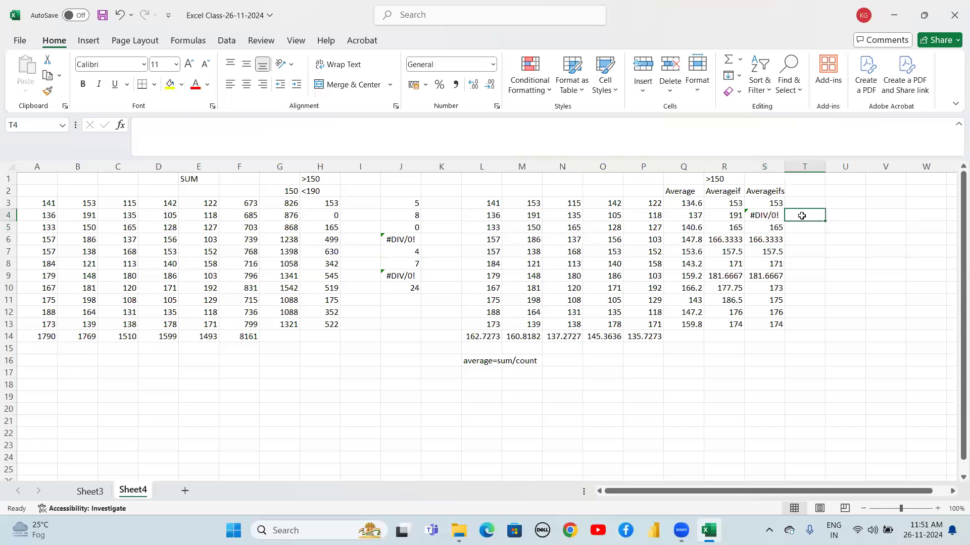
{"action": "type", "text": "="}
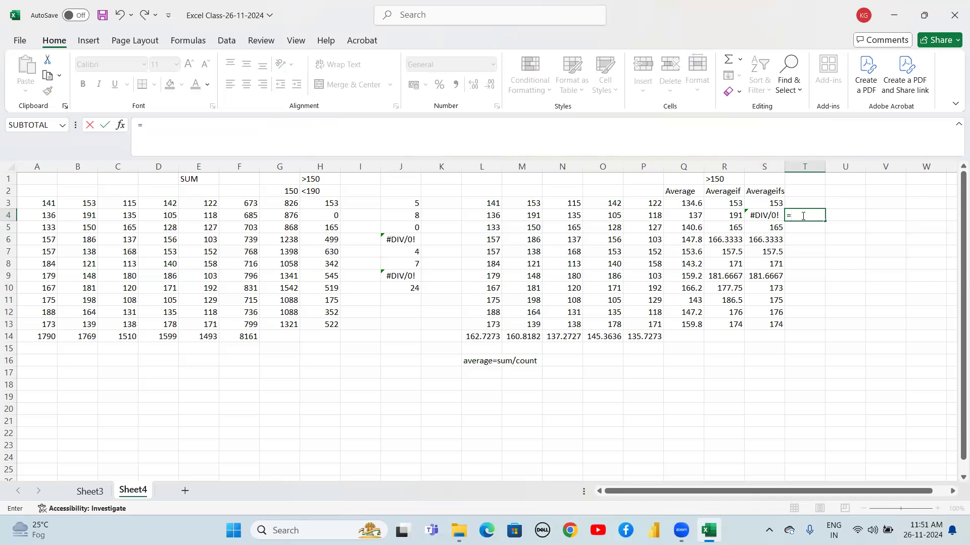
{"action": "type", "text": "4/0"}
{"action": "key", "text": "Return"}
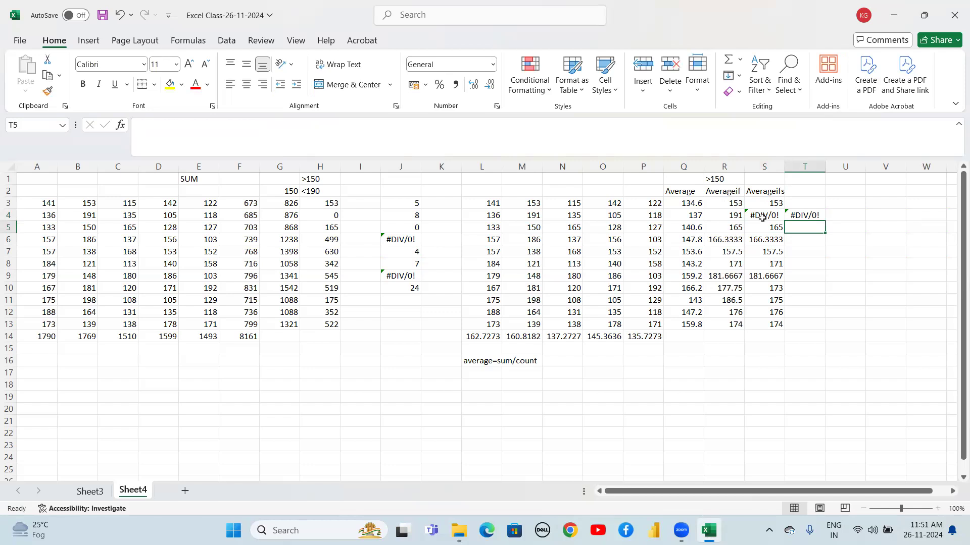
{"action": "left_click", "coordinate": [807, 216]}
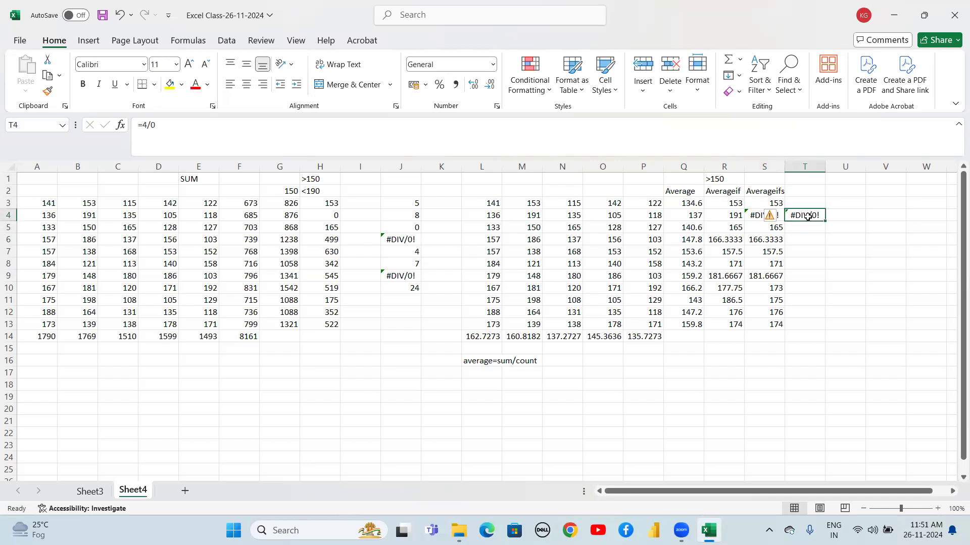
{"action": "key", "text": "Delete"}
Inspect the row 4 values from P4 back to L4
{"action": "left_click", "coordinate": [674, 216]}
{"action": "left_click", "coordinate": [655, 216]}
{"action": "left_click", "coordinate": [606, 216]}
{"action": "left_click", "coordinate": [573, 215]}
{"action": "left_click", "coordinate": [532, 216]}
{"action": "left_click", "coordinate": [492, 216]}
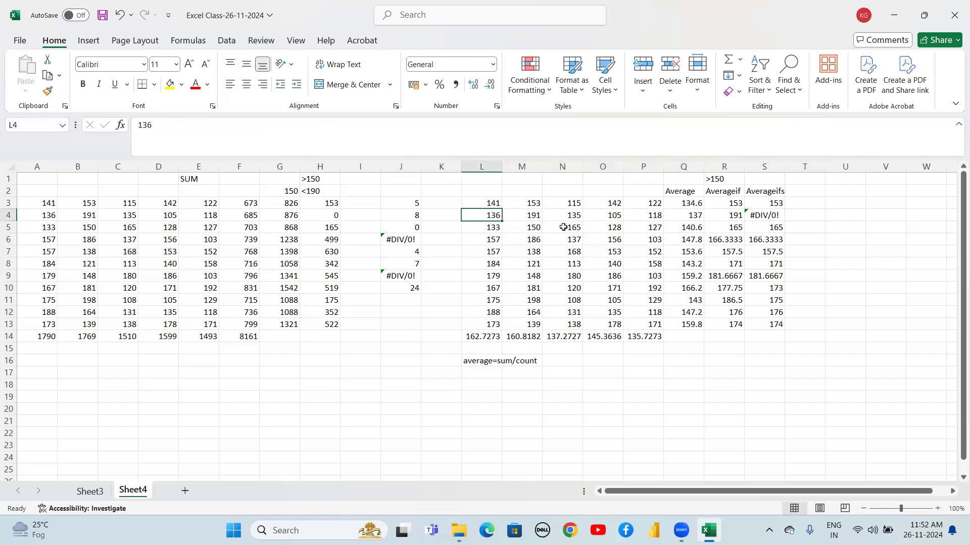
{"action": "left_click", "coordinate": [616, 370]}
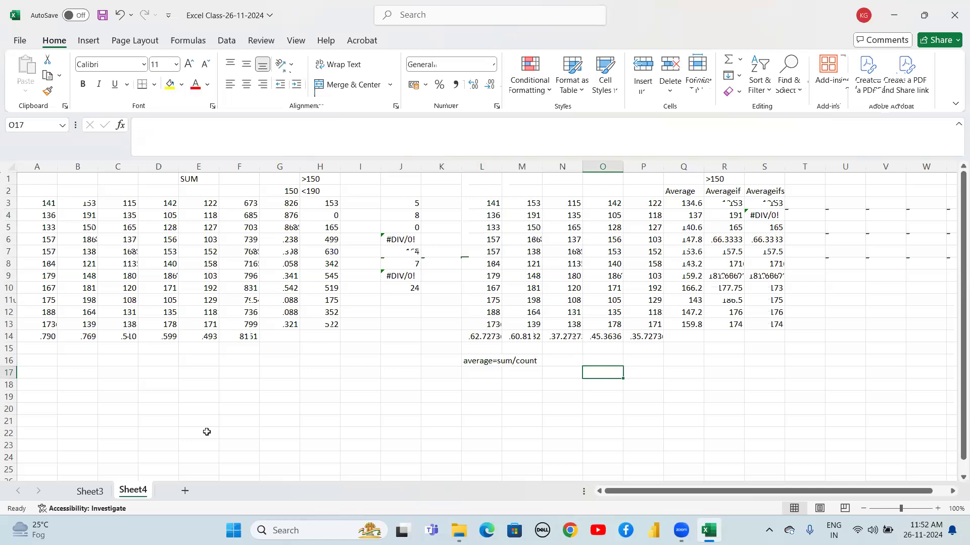
Switch to Sheet3 and browse the employee table to find where its data ends
{"action": "left_click", "coordinate": [92, 492]}
{"action": "left_click", "coordinate": [230, 324]}
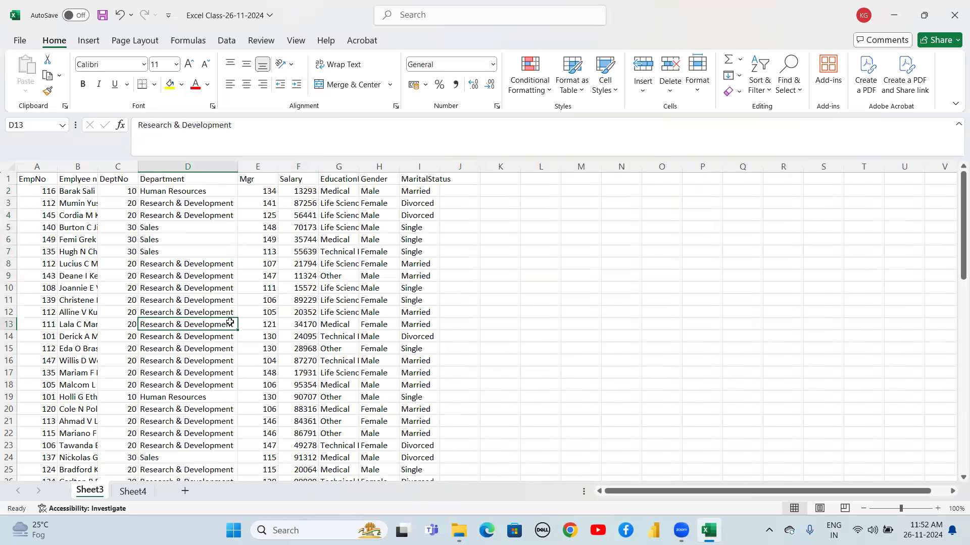
{"action": "key", "text": "Left"}
{"action": "key", "text": "Left"}
{"action": "key", "text": "Left"}
{"action": "key", "text": "Down"}
{"action": "key", "text": "Down"}
{"action": "key", "text": "Down"}
{"action": "key", "text": "ctrl+Down"}
{"action": "key", "text": "Down"}
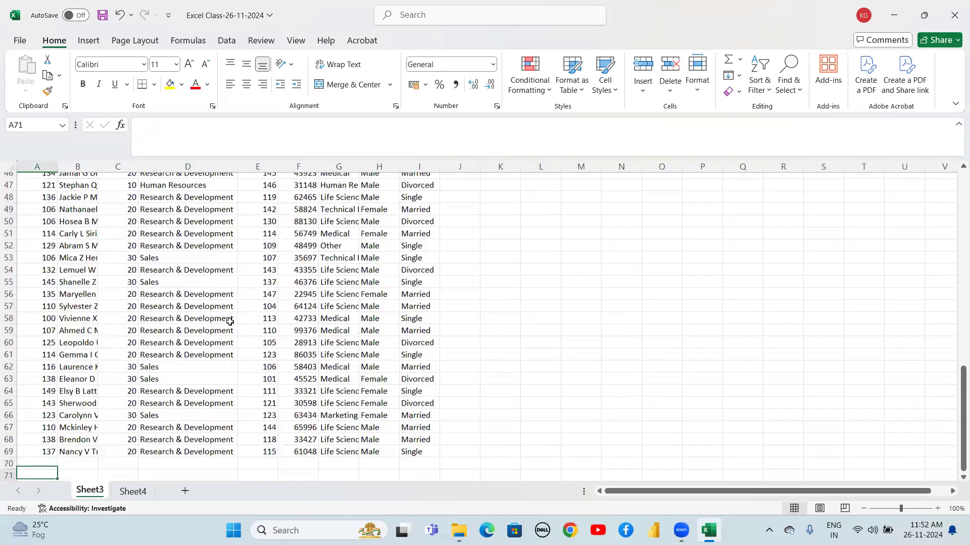
{"action": "key", "text": "Right"}
{"action": "key", "text": "Right"}
{"action": "key", "text": "Right"}
{"action": "key", "text": "Right"}
{"action": "key", "text": "Right"}
{"action": "key", "text": "Up"}
{"action": "key", "text": "ctrl+Up"}
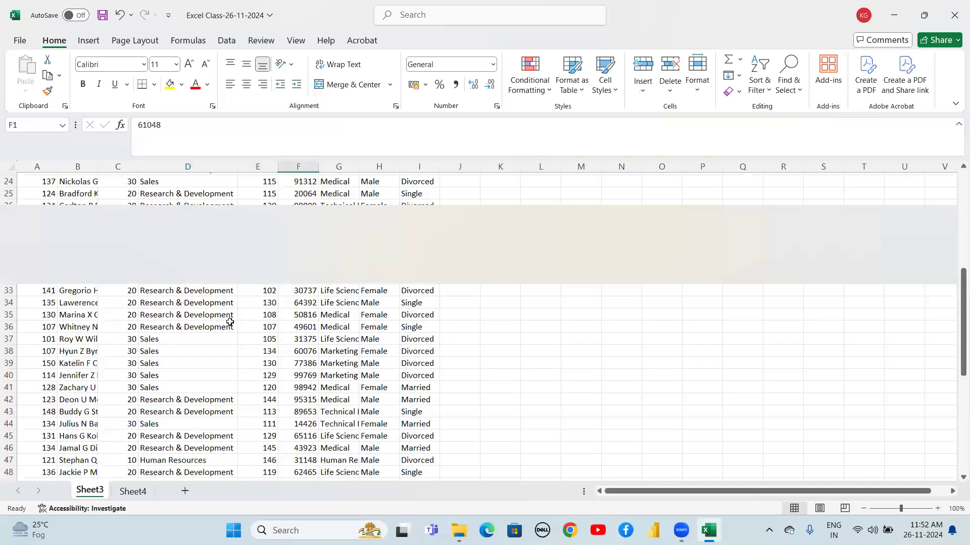
Enter =SUM(F2:F69) in F70 to total the Salary column
{"action": "key", "text": "Down"}
{"action": "key", "text": "Down"}
{"action": "key", "text": "Down"}
{"action": "key", "text": "Down"}
{"action": "key", "text": "Down"}
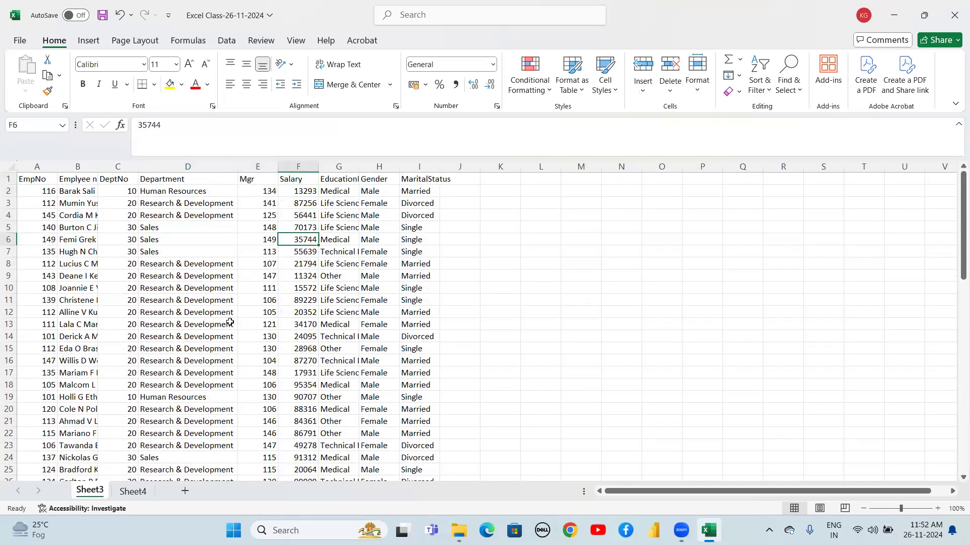
{"action": "key", "text": "Down"}
{"action": "key", "text": "Down"}
{"action": "key", "text": "Down"}
{"action": "key", "text": "Down"}
{"action": "key", "text": "Down"}
{"action": "key", "text": "Down"}
{"action": "key", "text": "Down"}
{"action": "key", "text": "Down"}
{"action": "key", "text": "Down"}
{"action": "key", "text": "Down"}
{"action": "key", "text": "Down"}
{"action": "key", "text": "Down"}
{"action": "key", "text": "Down"}
{"action": "key", "text": "Down"}
{"action": "key", "text": "Down"}
{"action": "key", "text": "Down"}
{"action": "key", "text": "Down"}
{"action": "key", "text": "Down"}
{"action": "key", "text": "Down"}
{"action": "key", "text": "Down"}
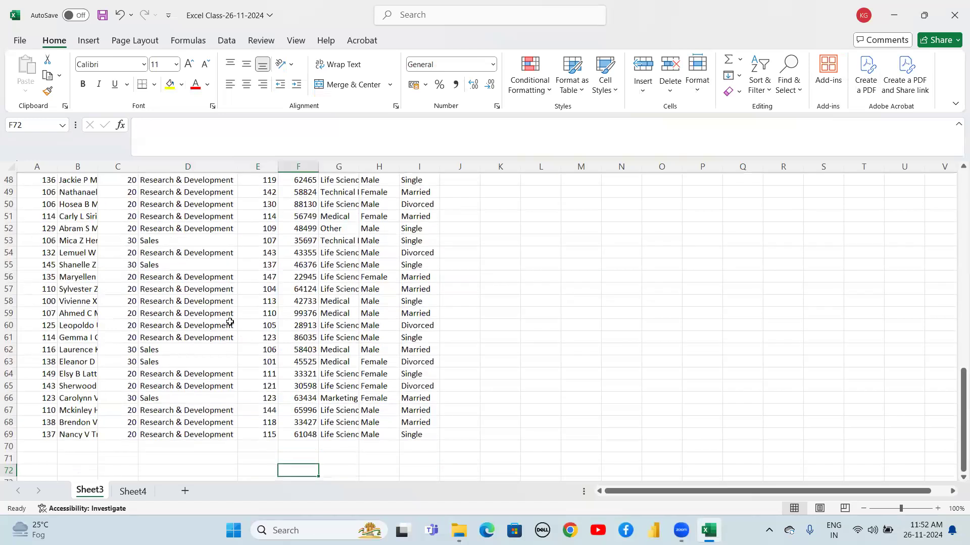
{"action": "key", "text": "Up"}
{"action": "key", "text": "Up"}
{"action": "key", "text": "Up"}
{"action": "key", "text": "Up"}
{"action": "key", "text": "Up"}
{"action": "key", "text": "Up"}
{"action": "key", "text": "ctrl+Up"}
{"action": "key", "text": "Down"}
{"action": "key", "text": "ctrl+Down"}
{"action": "key", "text": "Down"}
{"action": "type", "text": "=sum"}
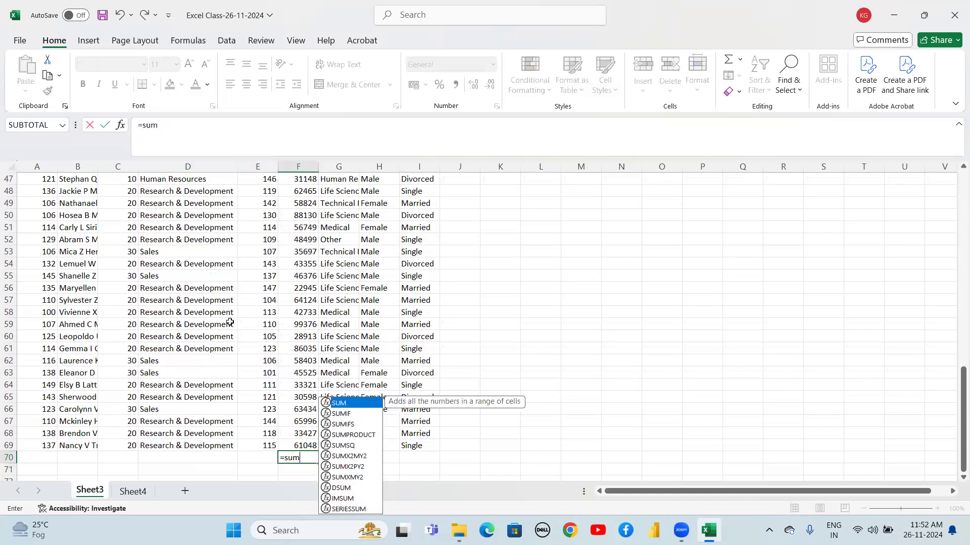
{"action": "type", "text": "("}
{"action": "key", "text": "Up"}
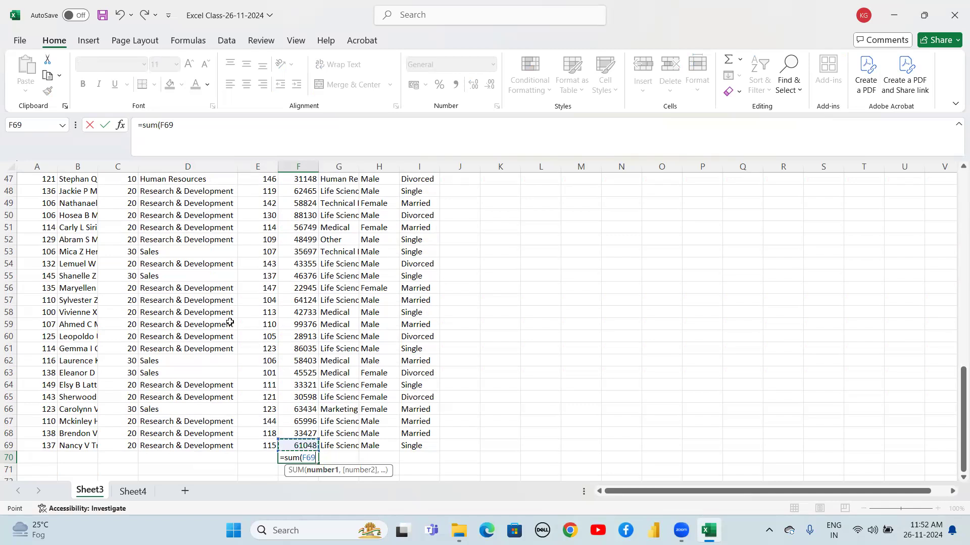
{"action": "key", "text": "ctrl+shift+Up"}
{"action": "key", "text": "shift+Down"}
{"action": "key", "text": "shift+Down"}
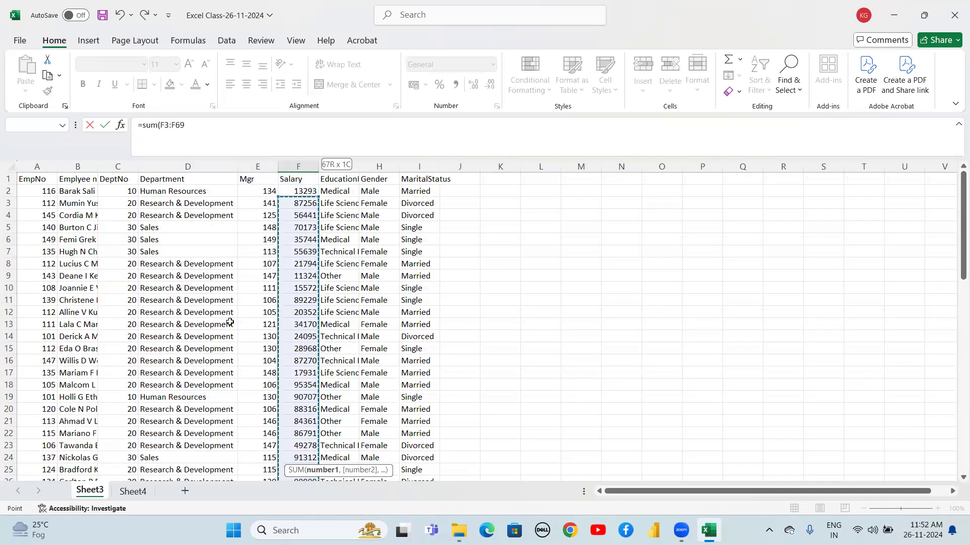
{"action": "key", "text": "shift+Up"}
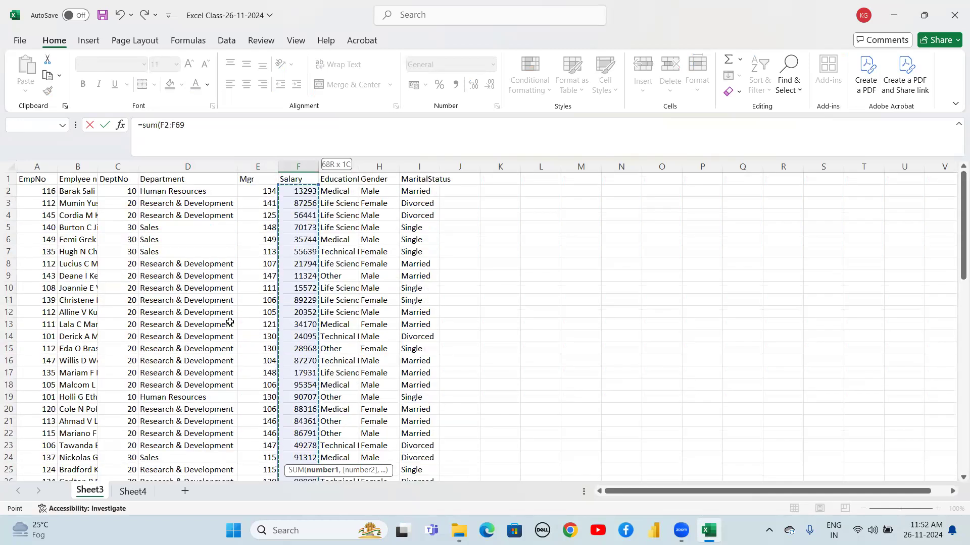
{"action": "type", "text": ")"}
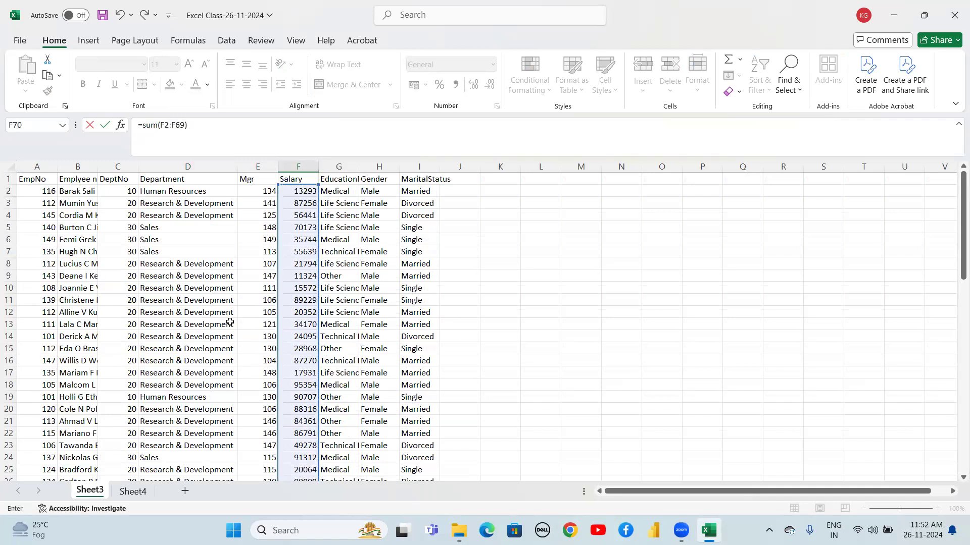
{"action": "key", "text": "Return"}
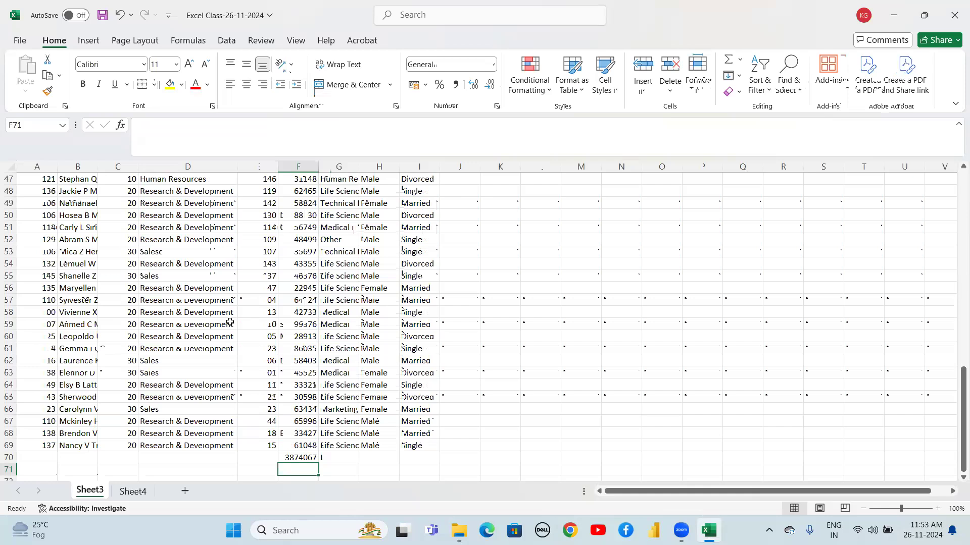
Enter =AVERAGE(F2:F69) in F71 to average the Salary column
{"action": "type", "text": "="}
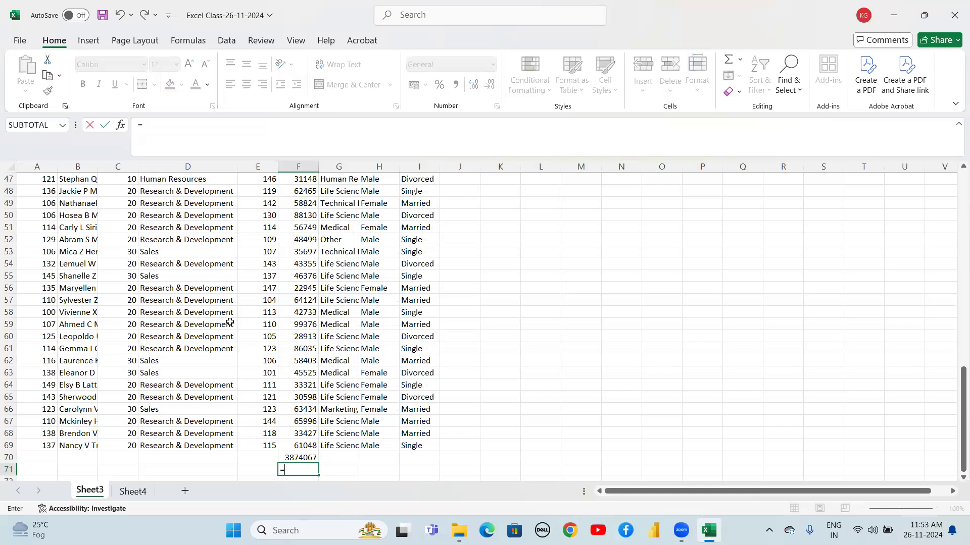
{"action": "type", "text": "aver"}
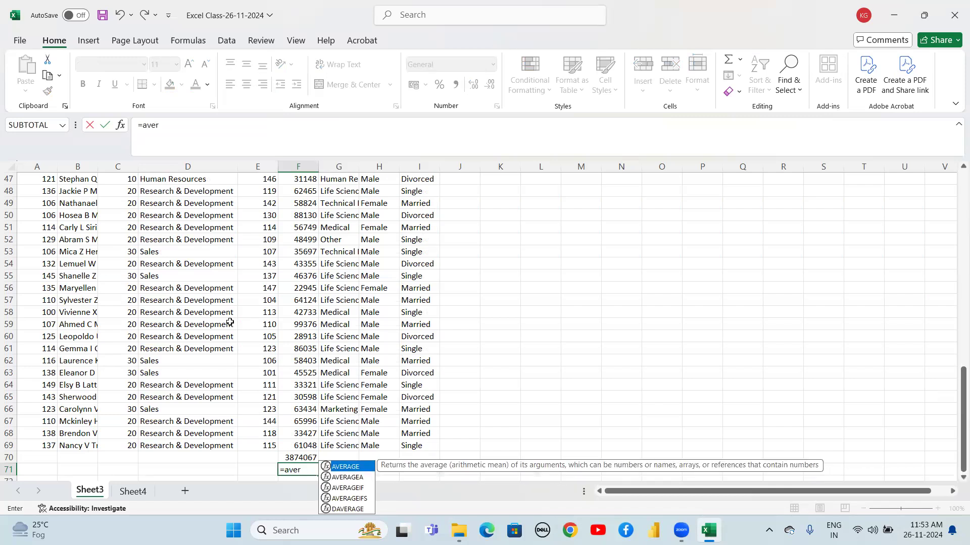
{"action": "key", "text": "Down"}
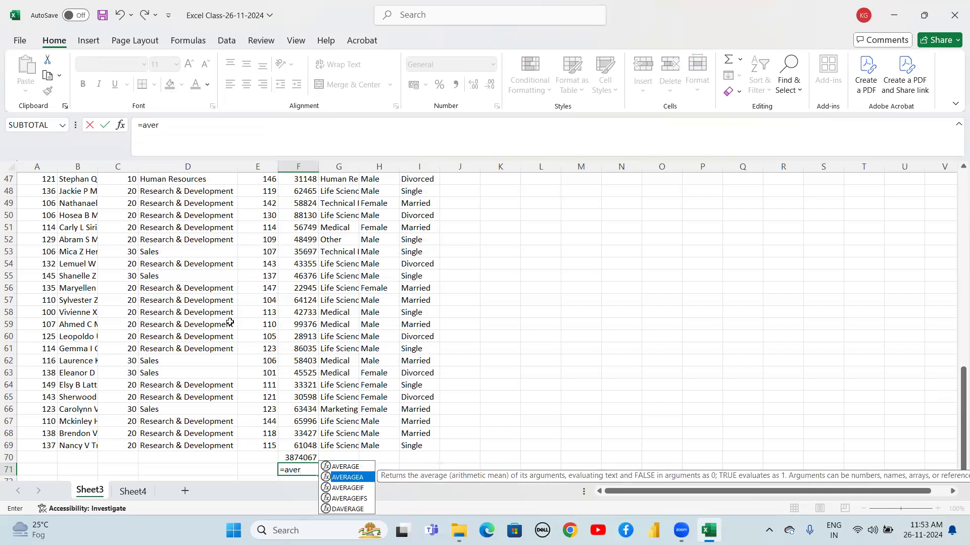
{"action": "key", "text": "Up"}
{"action": "key", "text": "Tab"}
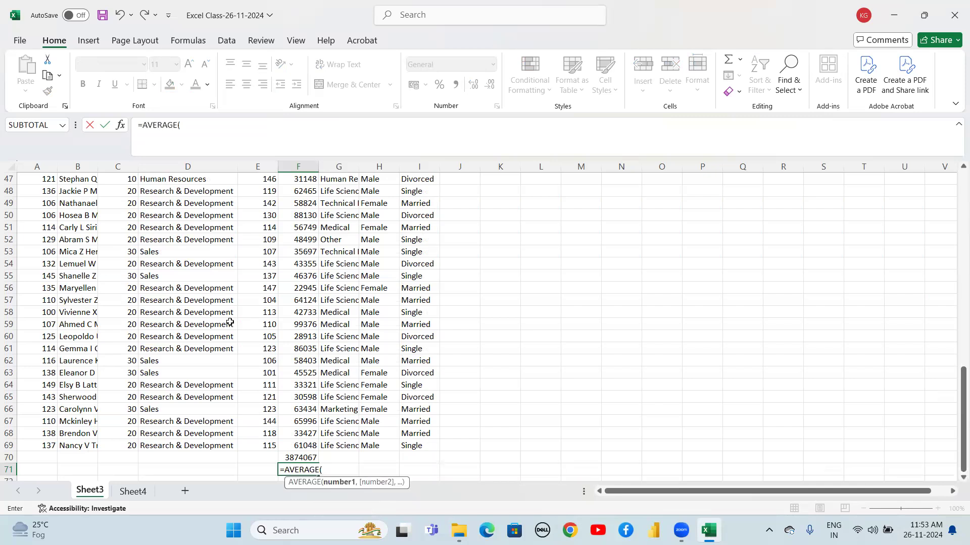
{"action": "key", "text": "Up"}
{"action": "key", "text": "Up"}
{"action": "key", "text": "shift+Up"}
{"action": "key", "text": "shift+Up"}
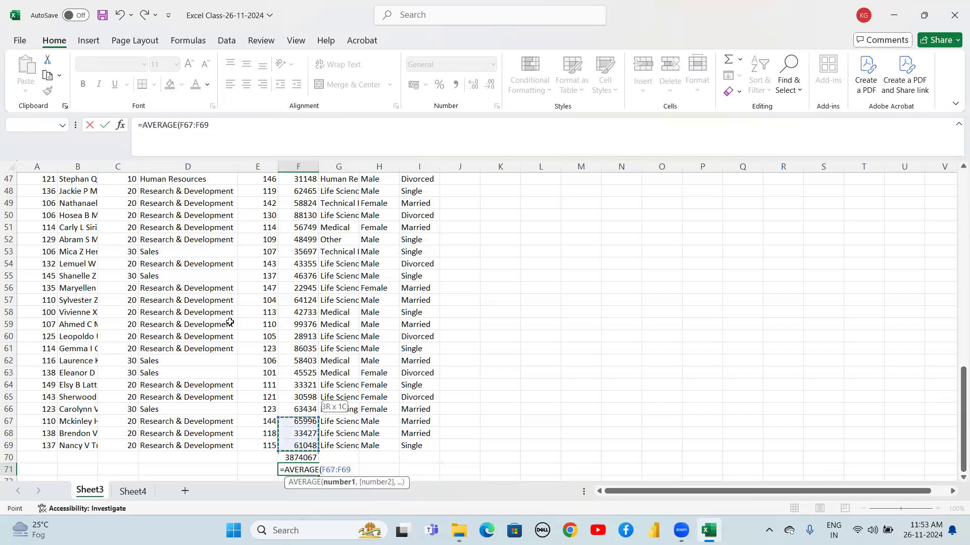
{"action": "key", "text": "ctrl+shift+Up"}
{"action": "key", "text": "shift+Down"}
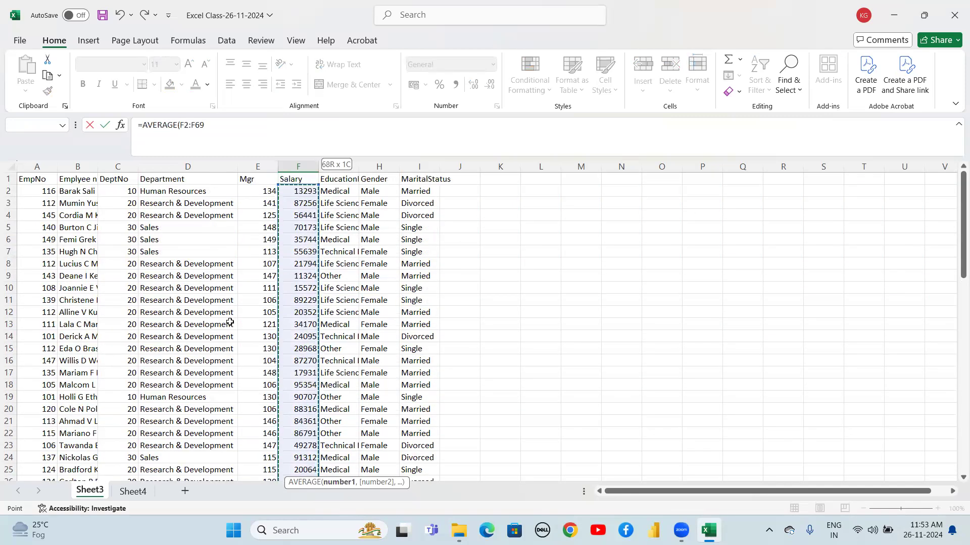
{"action": "key", "text": "Return"}
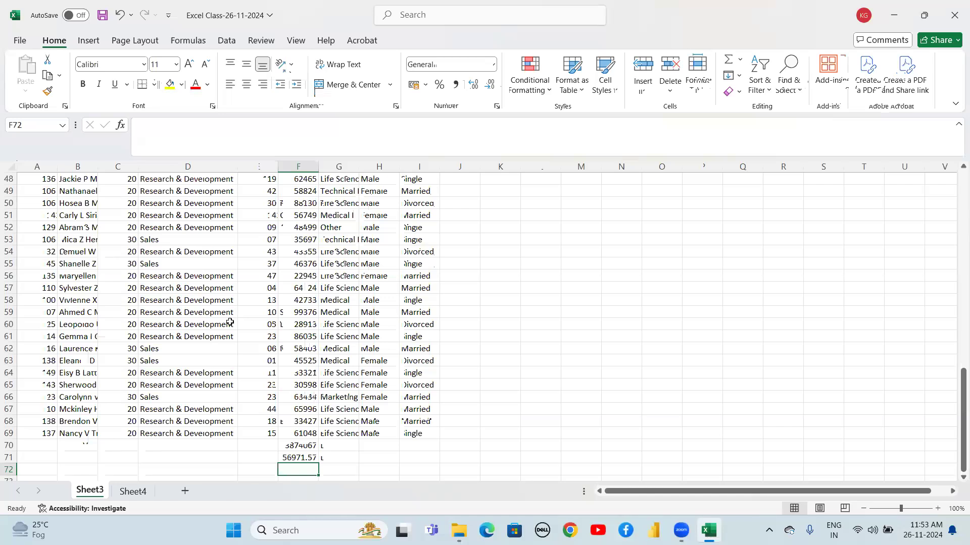
{"action": "key", "text": "Down"}
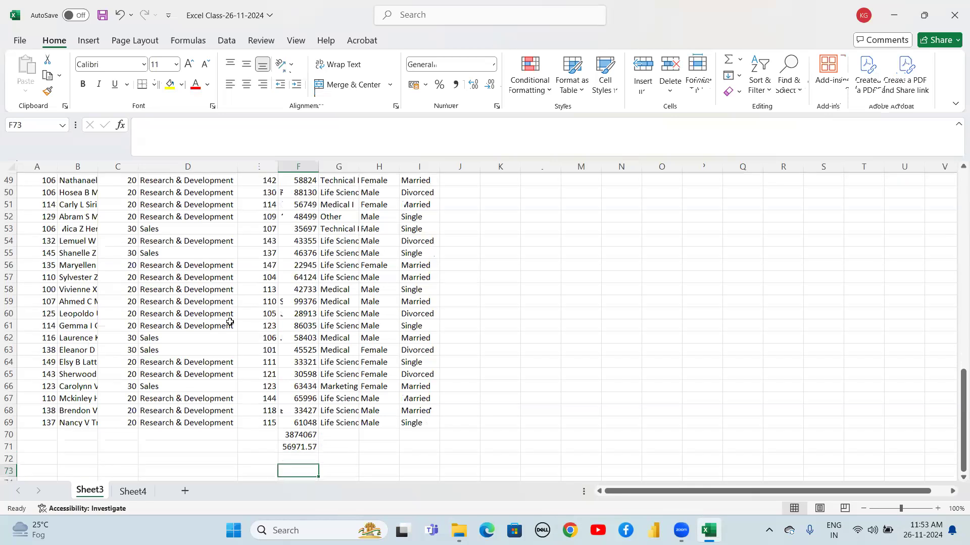
{"action": "key", "text": "Up"}
{"action": "key", "text": "Up"}
{"action": "key", "text": "Down"}
{"action": "key", "text": "Down"}
{"action": "key", "text": "Up"}
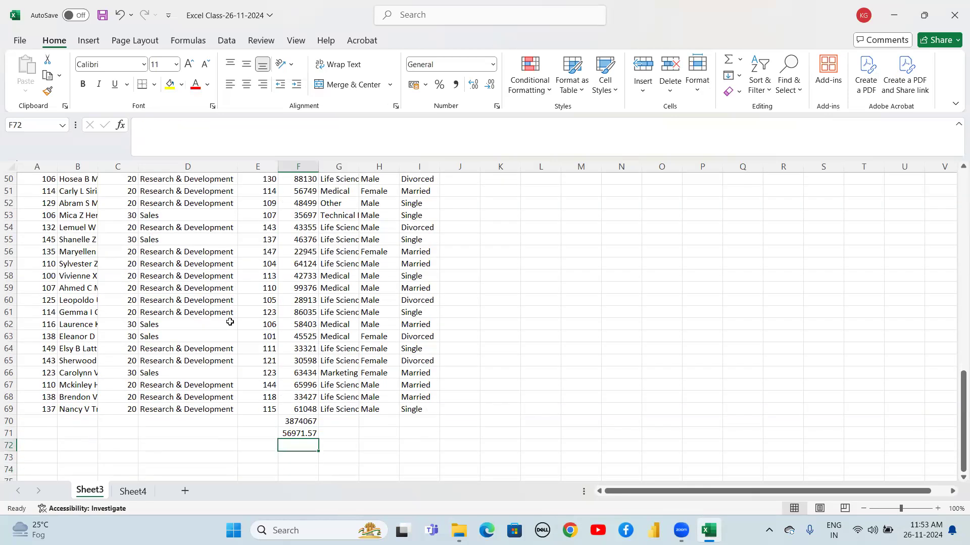
{"action": "key", "text": "Down"}
{"action": "key", "text": "Up"}
{"action": "key", "text": "Up"}
Enter =SUBTOTAL(1,F2:F69) in K2 to average the Salary column
{"action": "key", "text": "Right"}
{"action": "key", "text": "Right"}
{"action": "key", "text": "Right"}
{"action": "key", "text": "Right"}
{"action": "key", "text": "Right"}
{"action": "key", "text": "ctrl+Up"}
{"action": "key", "text": "Right"}
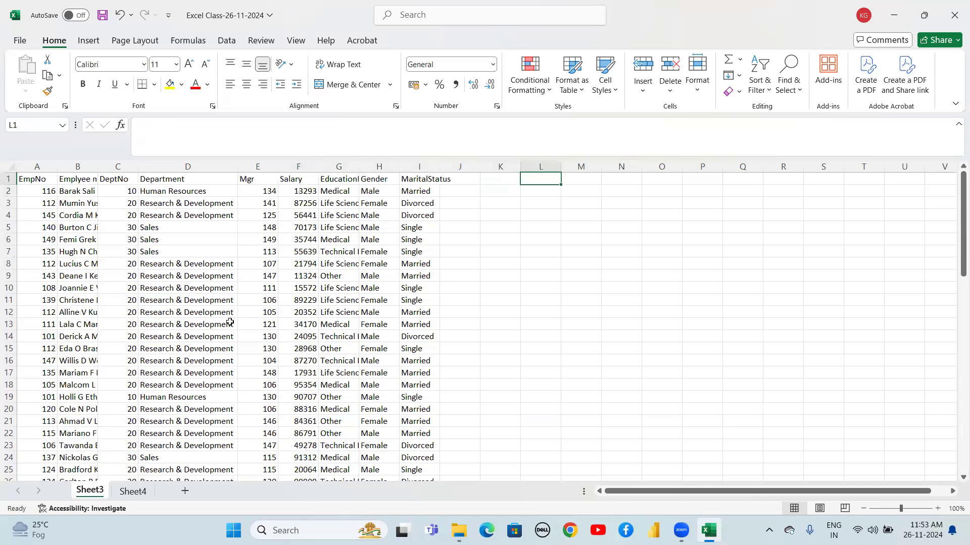
{"action": "key", "text": "Down"}
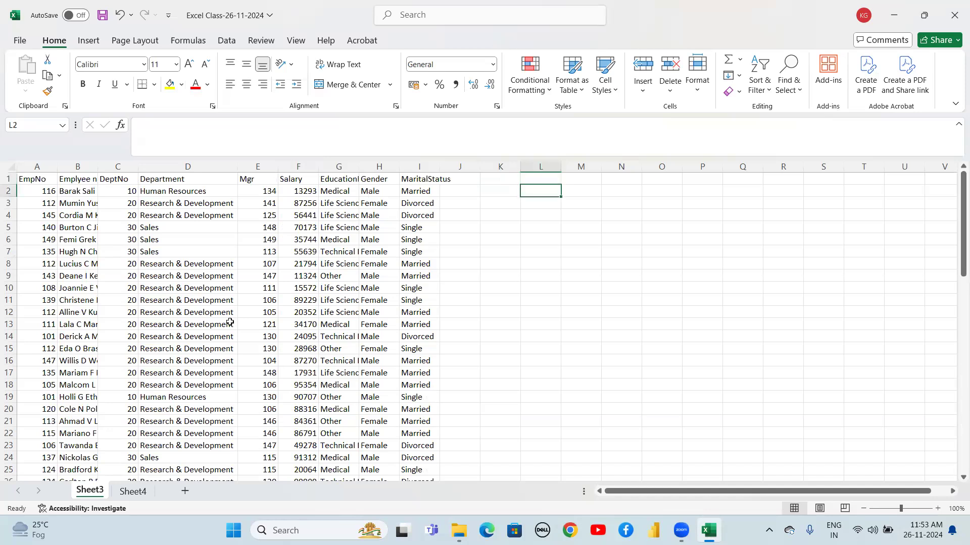
{"action": "key", "text": "Left"}
{"action": "type", "text": "=s"}
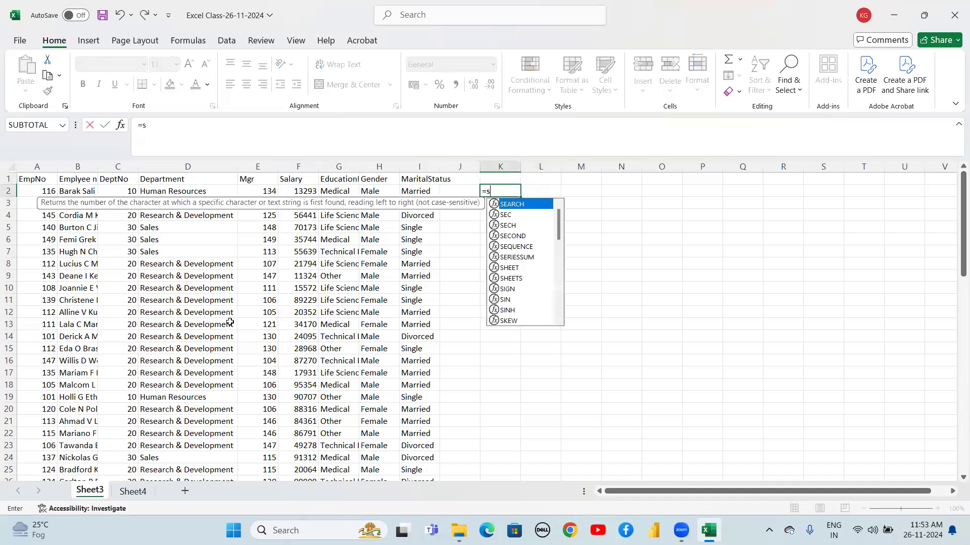
{"action": "type", "text": "ub"}
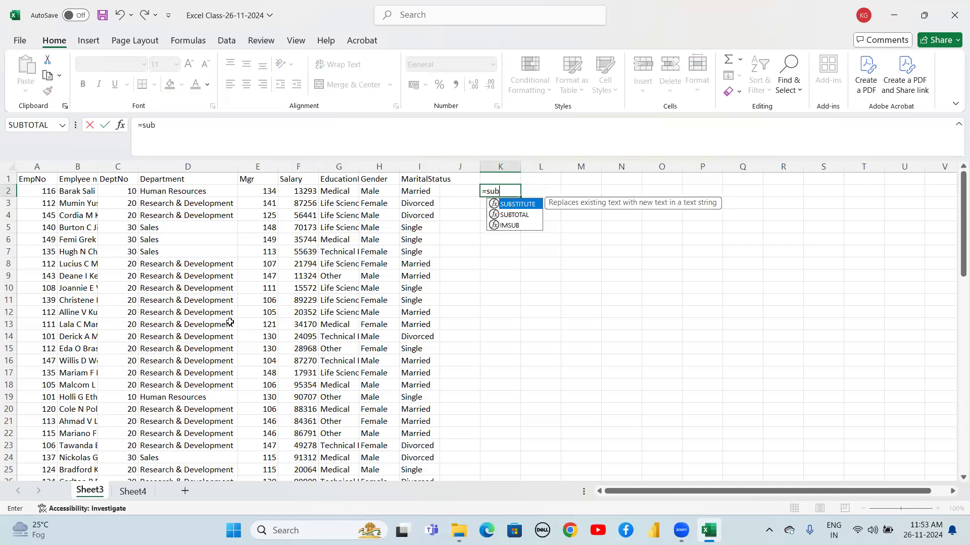
{"action": "key", "text": "Down"}
{"action": "key", "text": "Tab"}
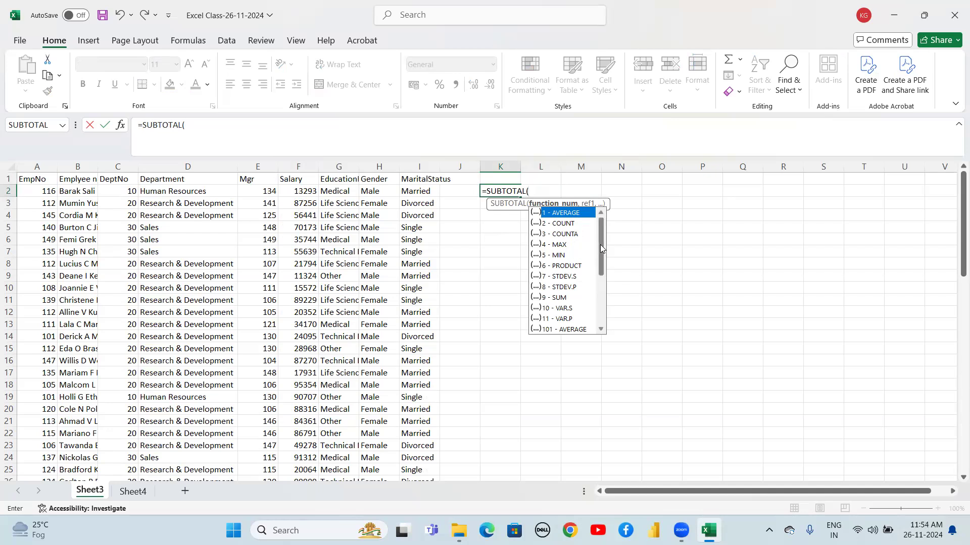
{"action": "mouse_move", "coordinate": [600, 246]}
{"action": "left_mouse_down"}
{"action": "mouse_move", "coordinate": [603, 272]}
{"action": "mouse_move", "coordinate": [603, 242]}
{"action": "left_mouse_up"}
{"action": "type", "text": "1,"}
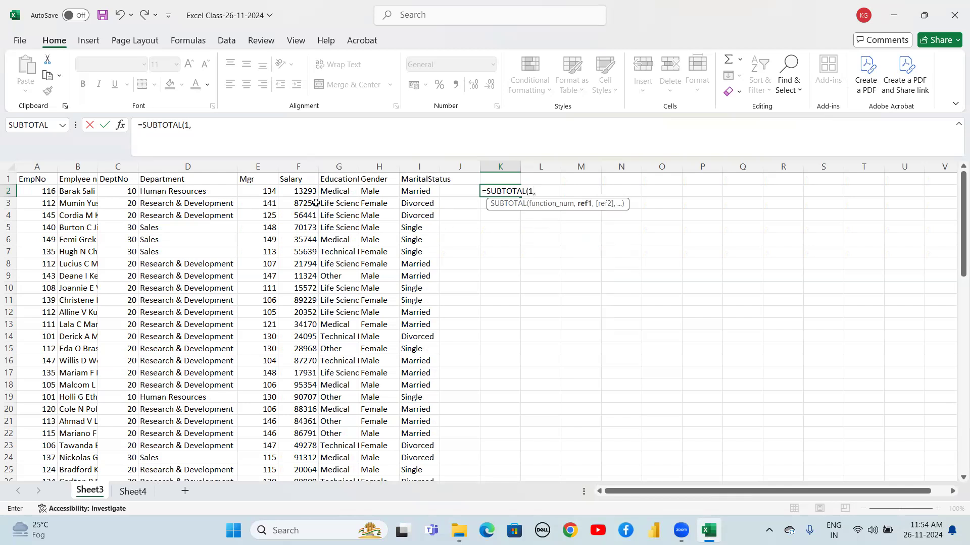
{"action": "left_click", "coordinate": [291, 192]}
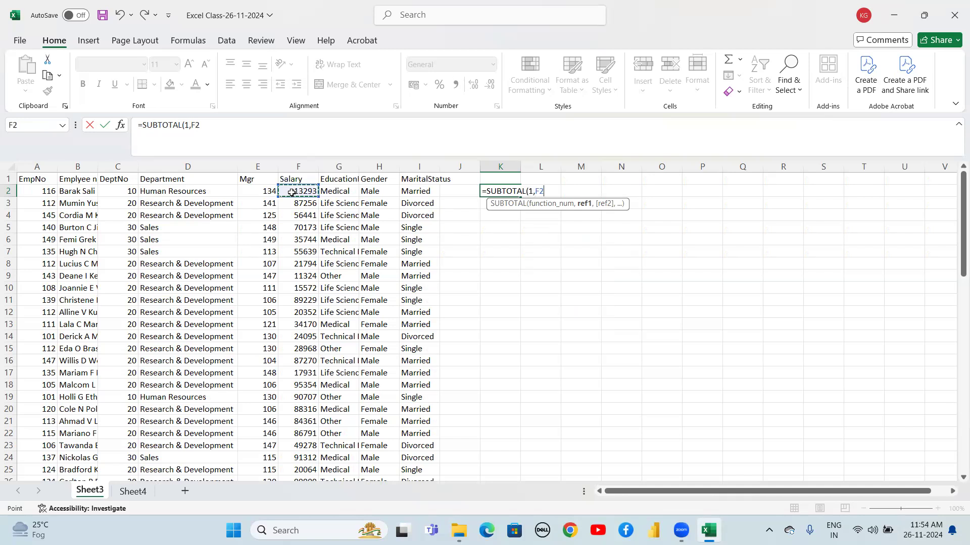
{"action": "key", "text": "ctrl+shift+Down"}
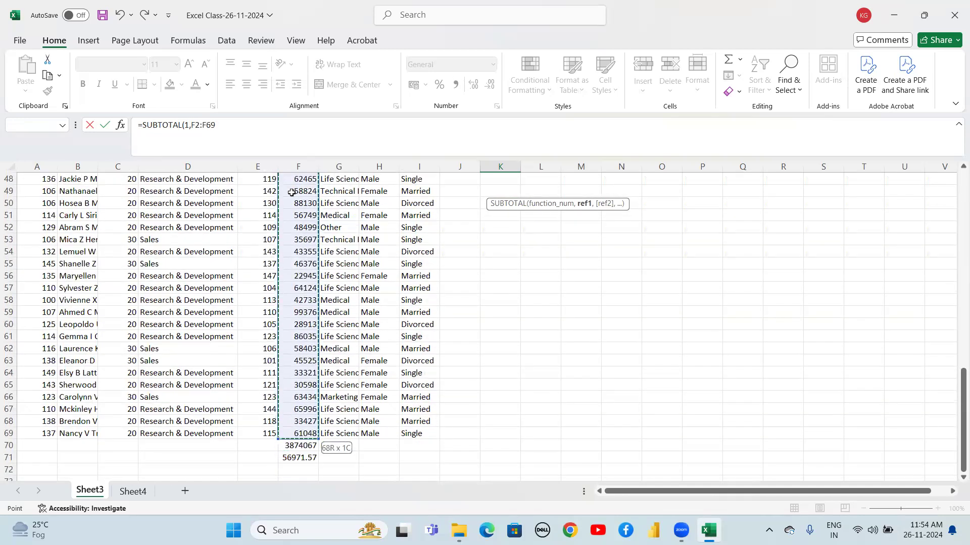
{"action": "key", "text": "ctrl+Return"}
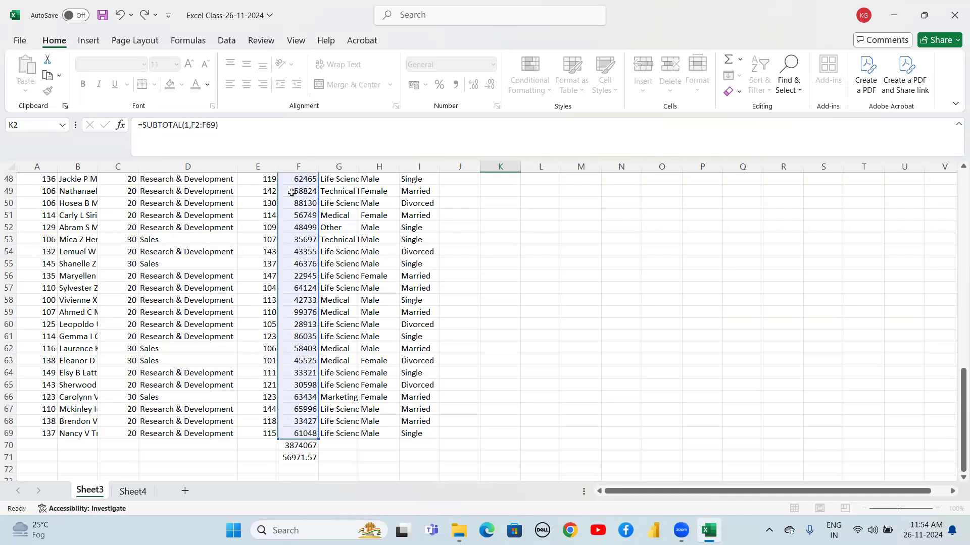
{"action": "scroll", "coordinate": [292, 192], "scroll_direction": "up", "scroll_amount": 1}
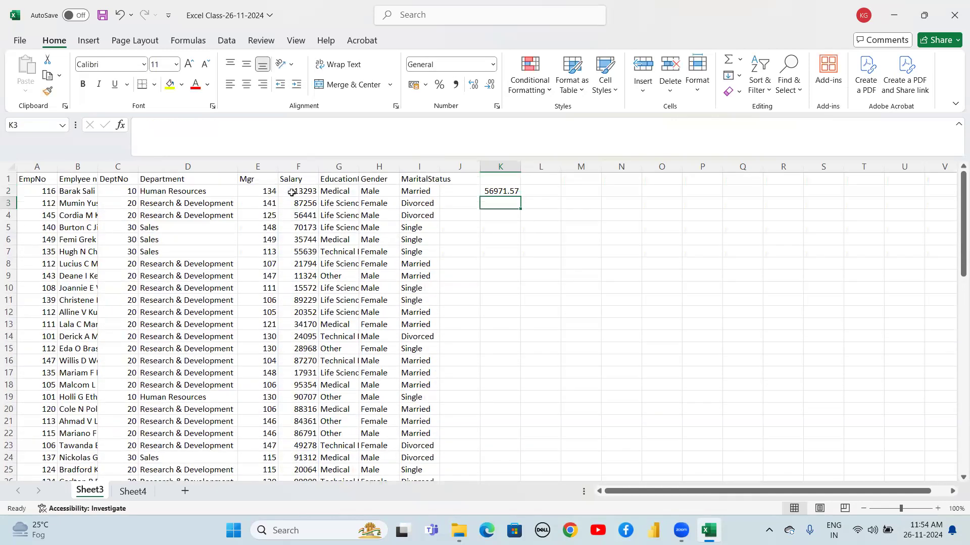
{"action": "key", "text": "Down"}
{"action": "key", "text": "Down"}
{"action": "key", "text": "Down"}
{"action": "key", "text": "Down"}
{"action": "key", "text": "Down"}
{"action": "key", "text": "Down"}
{"action": "key", "text": "Down"}
{"action": "key", "text": "Down"}
{"action": "key", "text": "Left"}
{"action": "key", "text": "Left"}
{"action": "key", "text": "Left"}
{"action": "key", "text": "Left"}
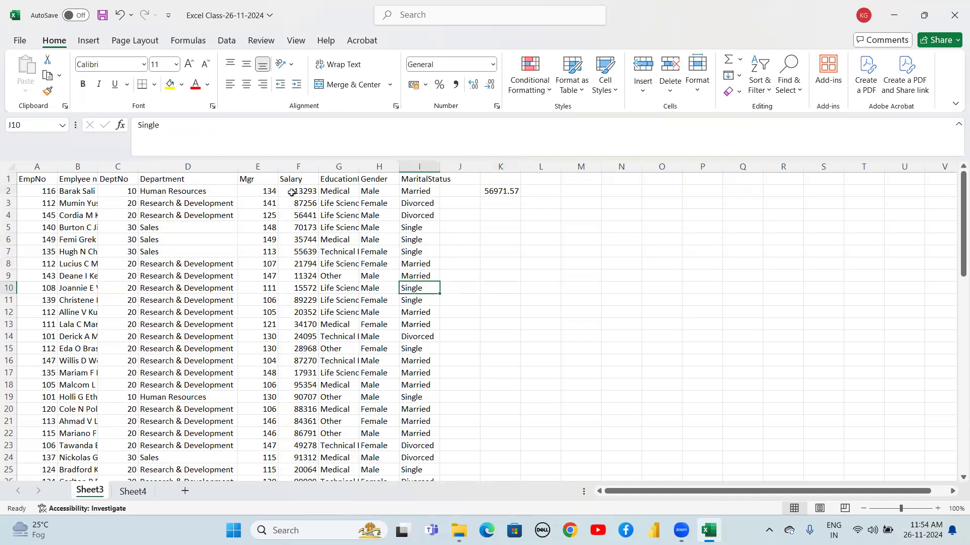
{"action": "key", "text": "ctrl+Down"}
{"action": "key", "text": "Down"}
{"action": "key", "text": "Down"}
{"action": "key", "text": "Left"}
{"action": "key", "text": "Up"}
{"action": "key", "text": "Up"}
{"action": "key", "text": "ctrl+Up"}
Label K1 as Subtotal
{"action": "key", "text": "Right"}
{"action": "key", "text": "Right"}
{"action": "key", "text": "Right"}
{"action": "key", "text": "Right"}
{"action": "key", "text": "Right"}
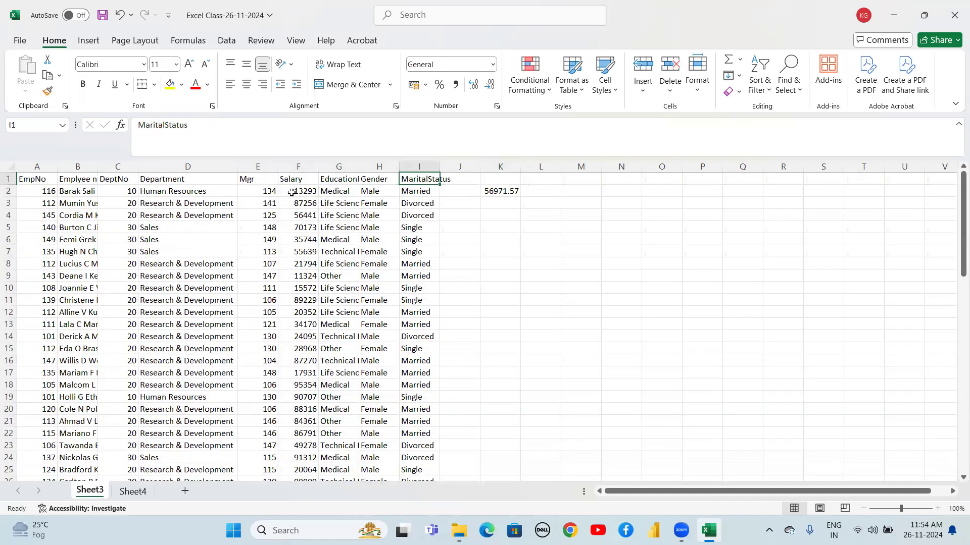
{"action": "type", "text": "Subtotal"}
{"action": "key", "text": "Return"}
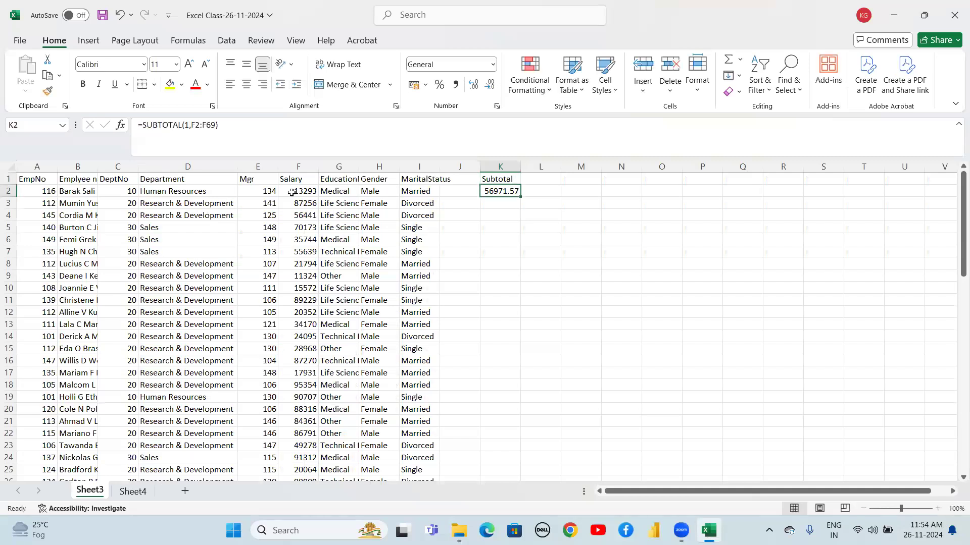
Enter =SUBTOTAL(2,F2:F69) in L2 to count the Salary values
{"action": "key", "text": "Right"}
{"action": "type", "text": "=sub"}
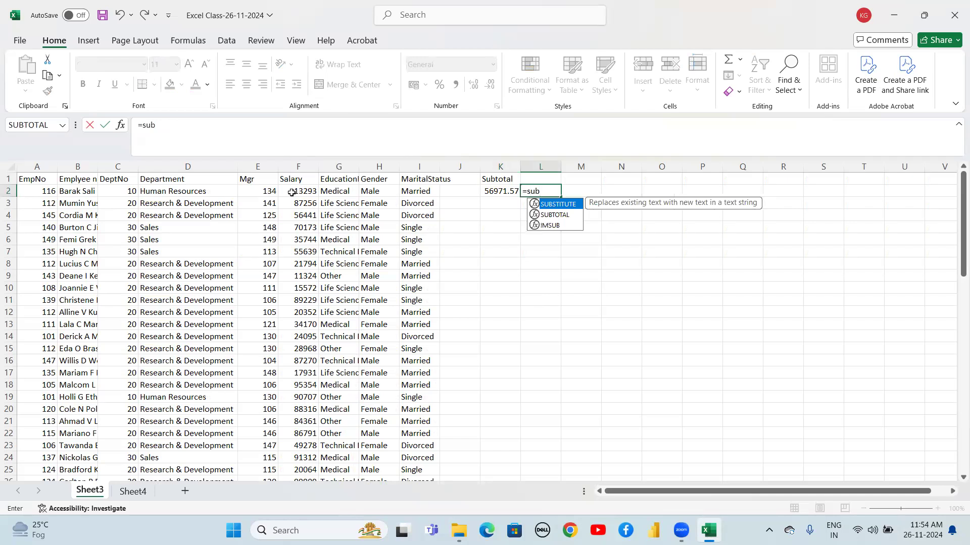
{"action": "key", "text": "Down"}
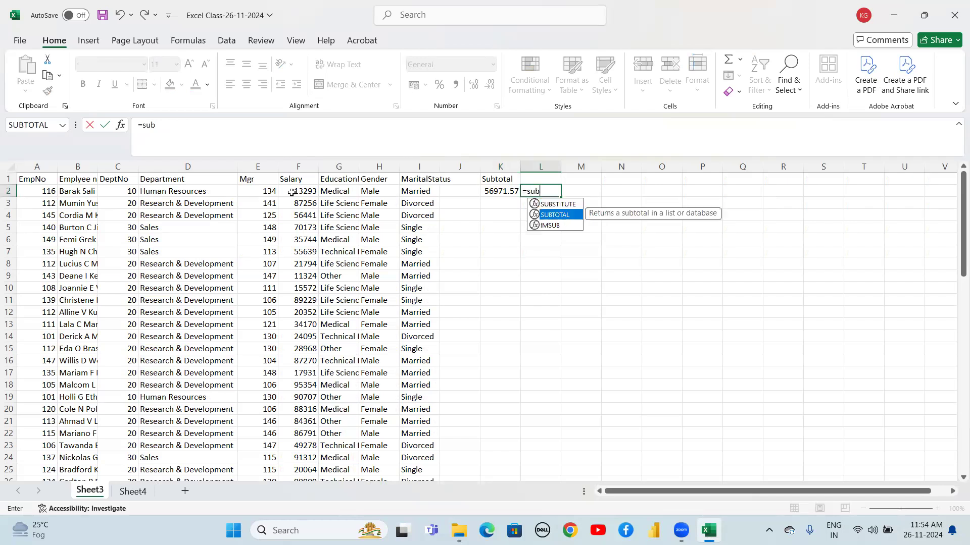
{"action": "key", "text": "Tab"}
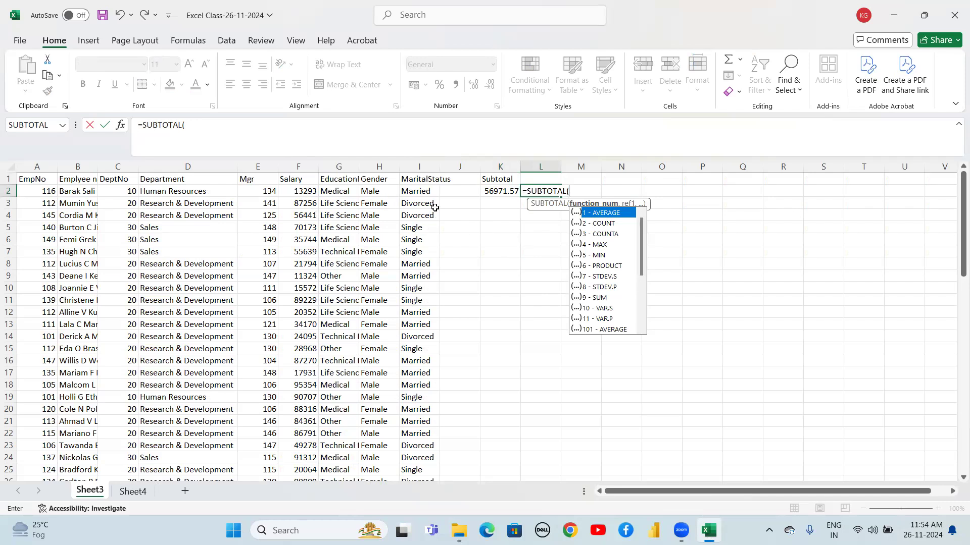
{"action": "type", "text": "2,"}
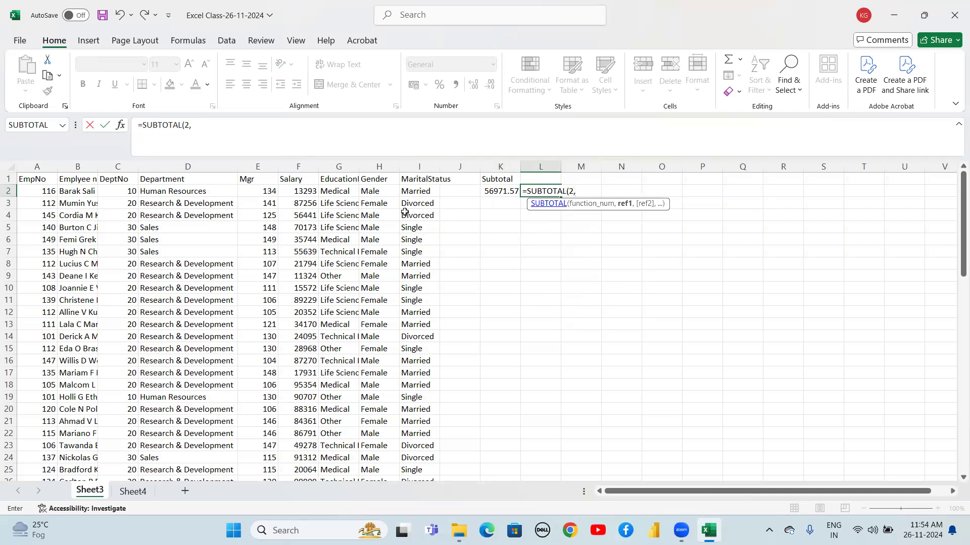
{"action": "left_click", "coordinate": [303, 191]}
{"action": "key", "text": "ctrl+shift+Down"}
{"action": "key", "text": "shift+Up"}
{"action": "key", "text": "shift+Up"}
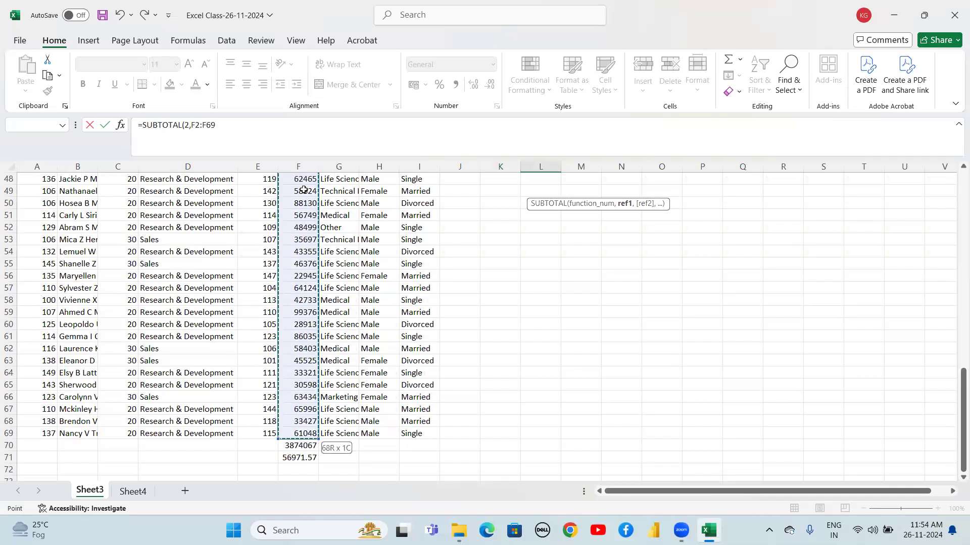
{"action": "type", "text": ")"}
{"action": "key", "text": "Return"}
Label L1 as Count
{"action": "key", "text": "Up"}
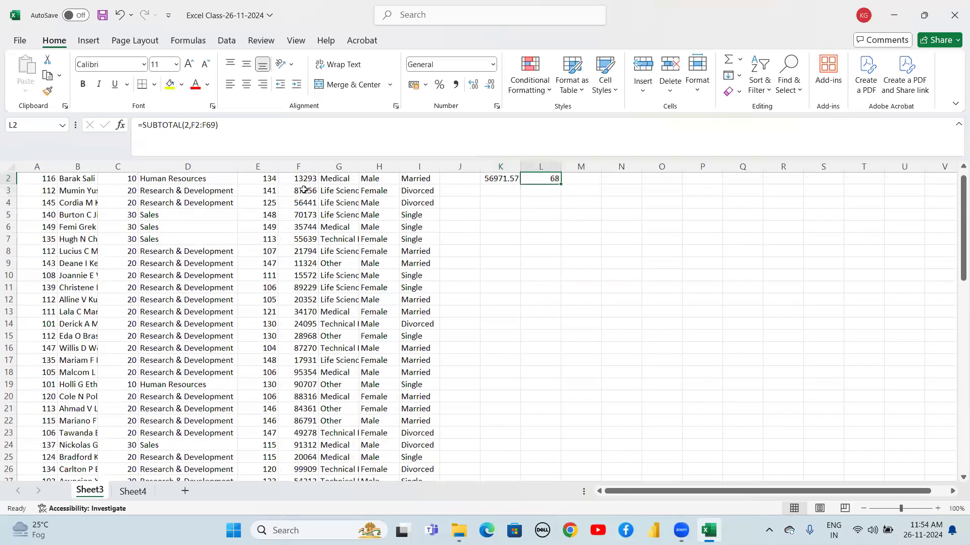
{"action": "key", "text": "Up"}
{"action": "key", "text": "Down"}
{"action": "key", "text": "Up"}
{"action": "key", "text": "Down"}
{"action": "key", "text": "Up"}
{"action": "key", "text": "Down"}
{"action": "key", "text": "Up"}
{"action": "type", "text": "Coun"}
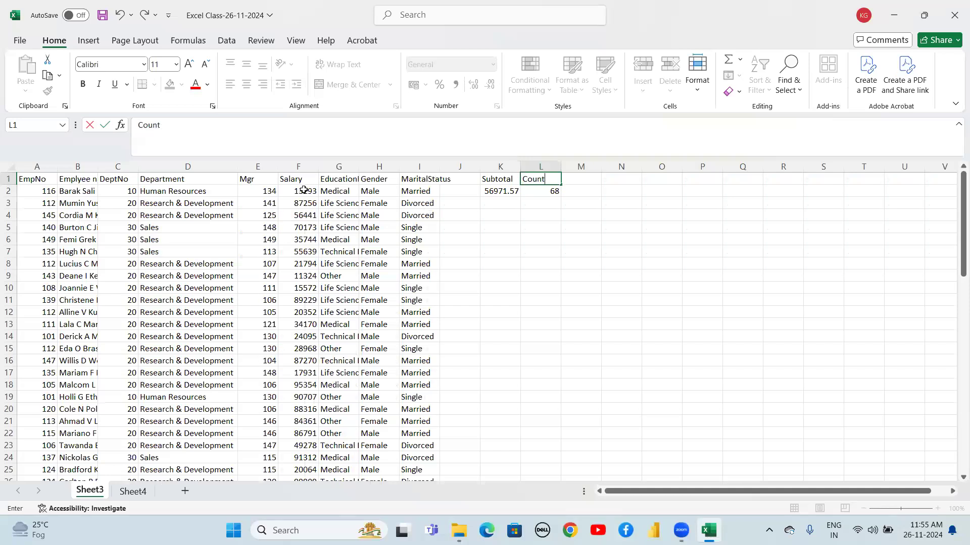
{"action": "key", "text": "Return"}
Enter =SUBTOTAL(3,B2:B69) in M2 to count the non-empty Employee name cells
{"action": "key", "text": "Right"}
{"action": "key", "text": "Up"}
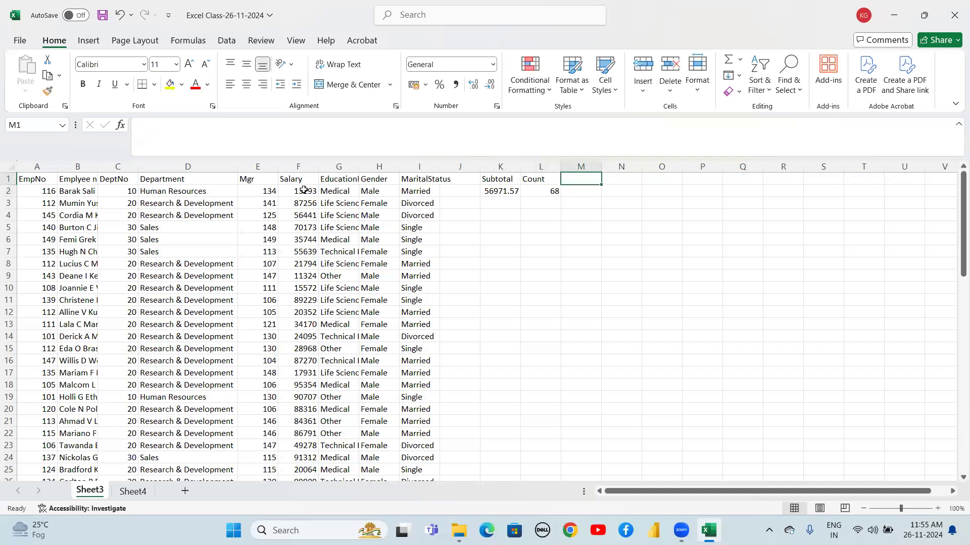
{"action": "key", "text": "Down"}
{"action": "type", "text": "=s"}
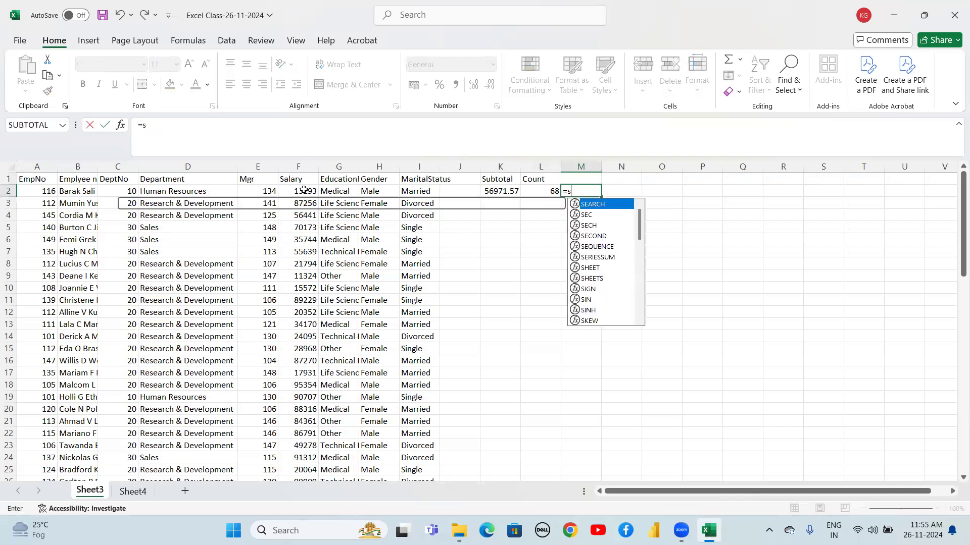
{"action": "type", "text": "ub"}
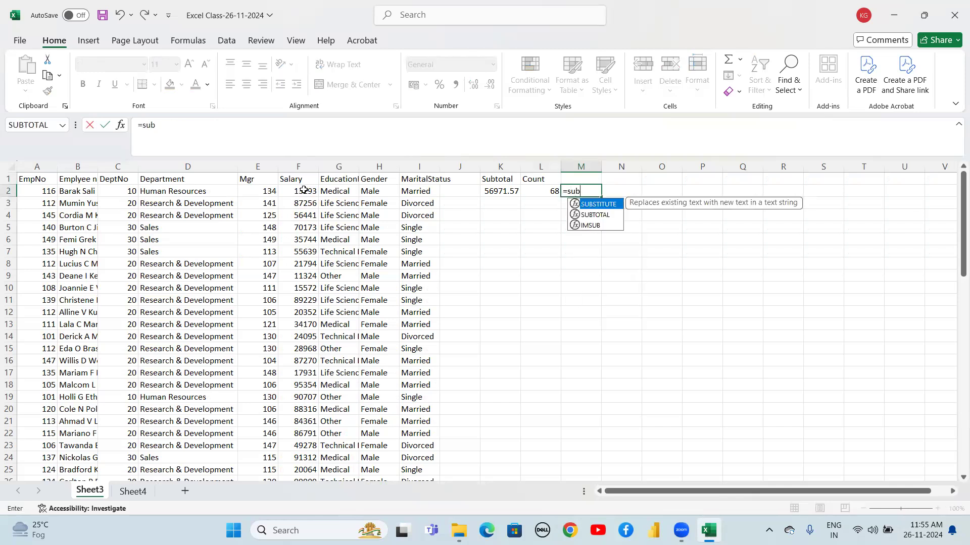
{"action": "key", "text": "Down"}
{"action": "key", "text": "Tab"}
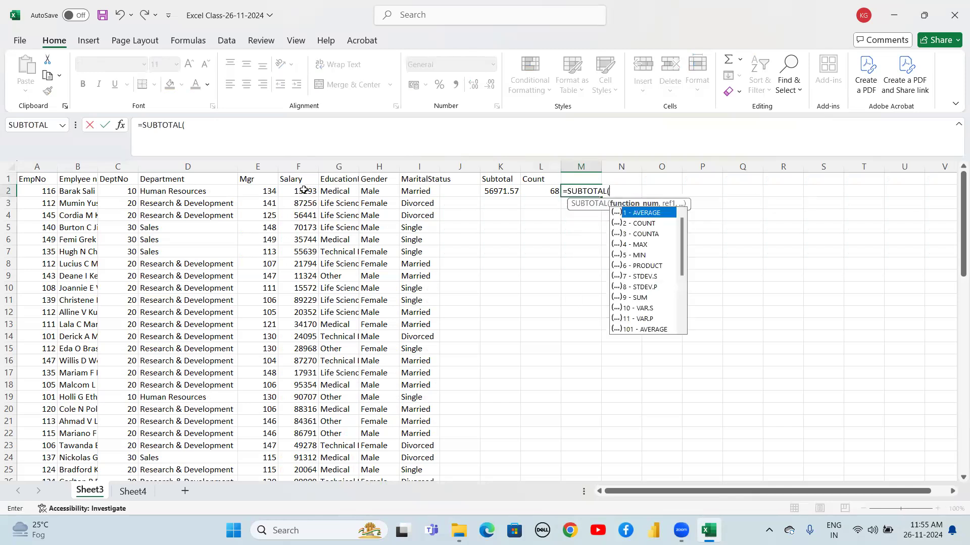
{"action": "key", "text": "Down"}
{"action": "key", "text": "Down"}
{"action": "key", "text": "Up"}
{"action": "type", "text": "3,"}
{"action": "key", "text": "Left"}
{"action": "key", "text": "Left"}
{"action": "key", "text": "Left"}
{"action": "key", "text": "Left"}
{"action": "key", "text": "Left"}
{"action": "key", "text": "Left"}
{"action": "key", "text": "Left"}
{"action": "key", "text": "Left"}
{"action": "key", "text": "Left"}
{"action": "key", "text": "Left"}
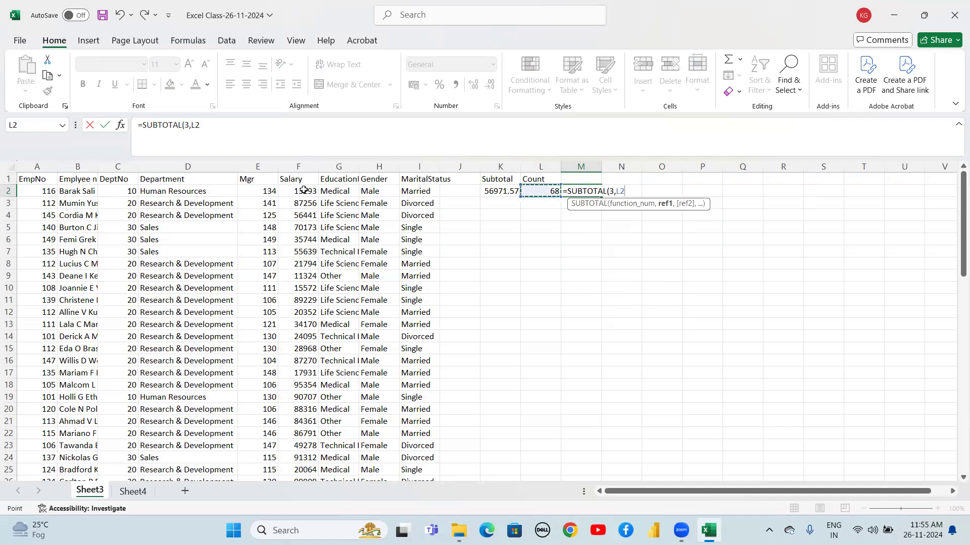
{"action": "key", "text": "Left"}
{"action": "key", "text": "Up"}
{"action": "key", "text": "Right"}
{"action": "key", "text": "Right"}
{"action": "key", "text": "Right"}
{"action": "key", "text": "Left"}
{"action": "key", "text": "Left"}
{"action": "key", "text": "Left"}
{"action": "key", "text": "Down"}
{"action": "key", "text": "ctrl+shift+Down"}
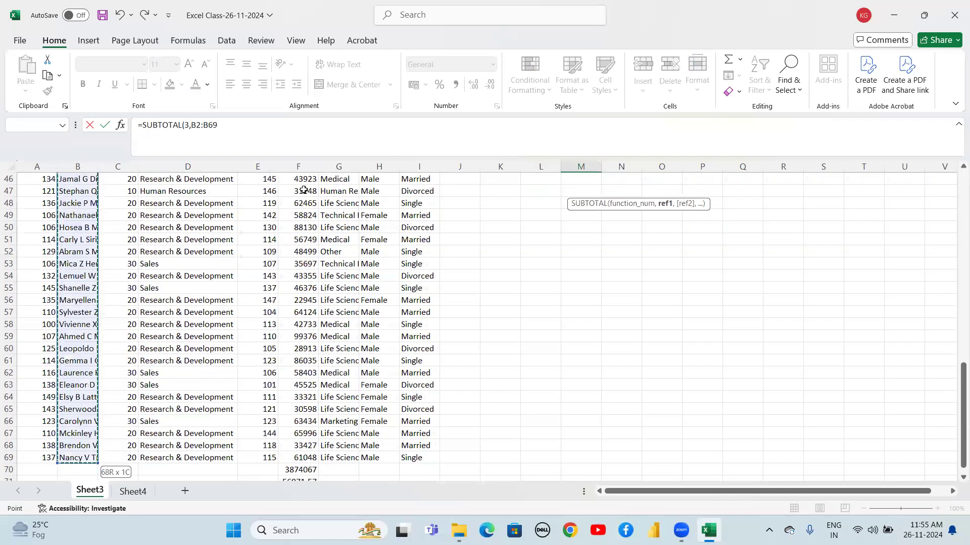
{"action": "key", "text": "ctrl+Return"}
Label M1 as CountA
{"action": "key", "text": "Up"}
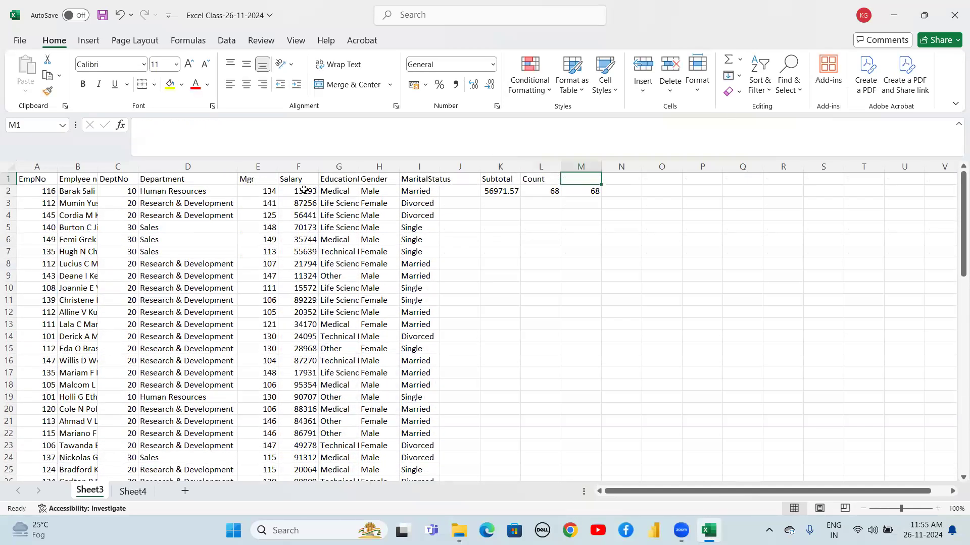
{"action": "key", "text": "Down"}
{"action": "key", "text": "Down"}
{"action": "key", "text": "Up"}
{"action": "key", "text": "Up"}
{"action": "type", "text": "Coun"}
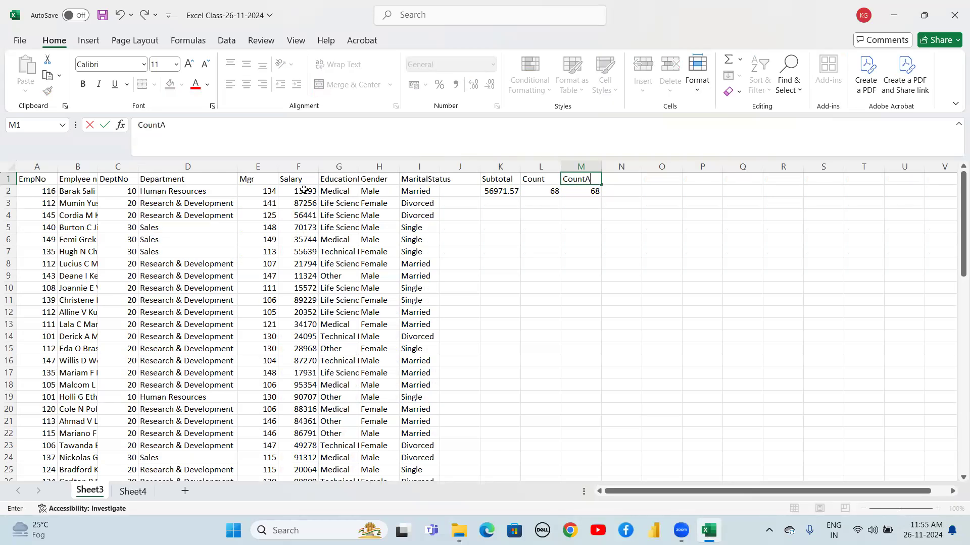
{"action": "key", "text": "Return"}
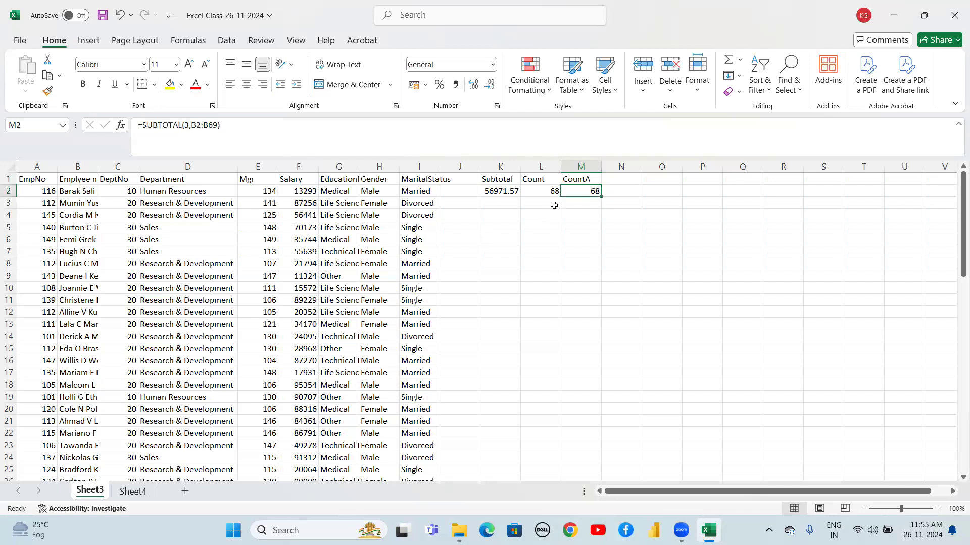
Change M2's formula to =SUBTOTAL(3,F2:F69) so it counts the non-empty Salary cells
{"action": "double_click", "coordinate": [582, 194]}
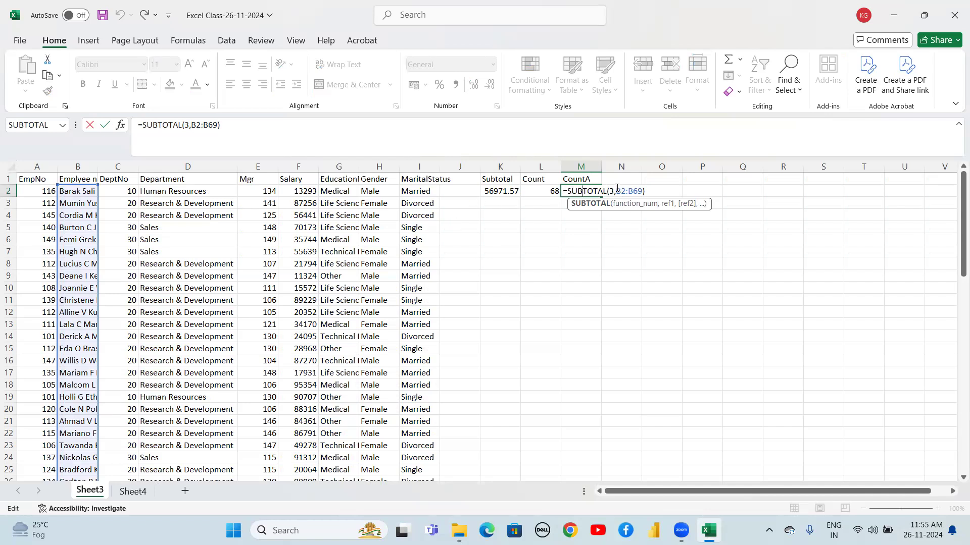
{"action": "left_click", "coordinate": [621, 191]}
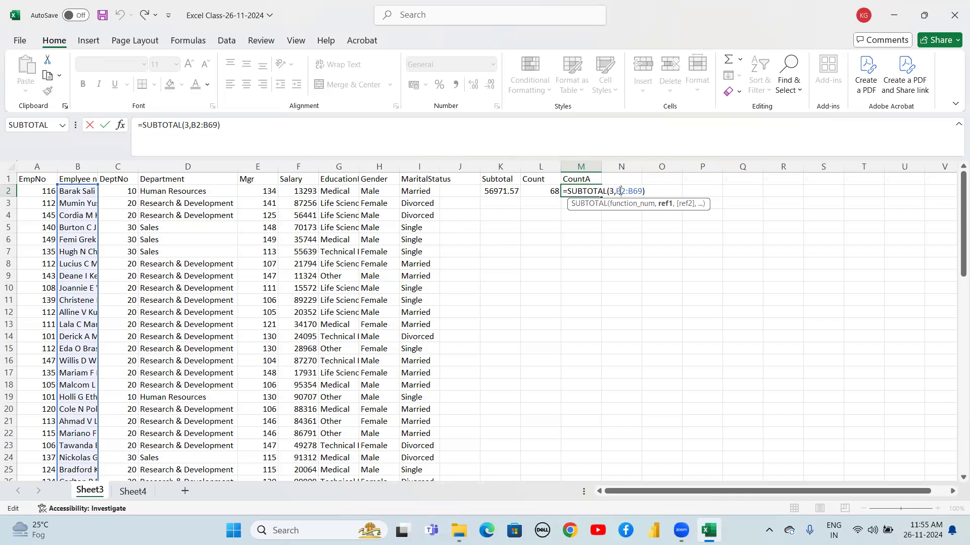
{"action": "key", "text": "BackSpace"}
{"action": "type", "text": "F"}
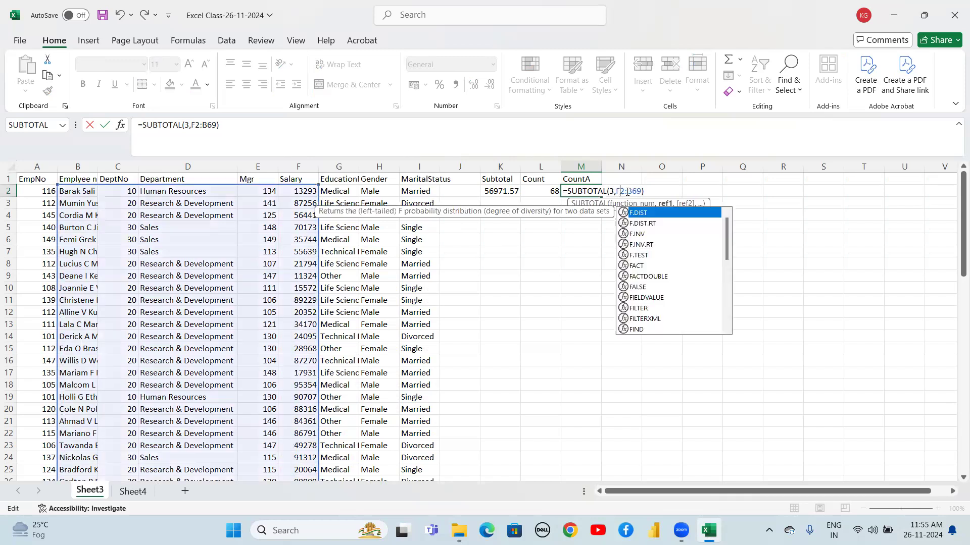
{"action": "left_click", "coordinate": [629, 190]}
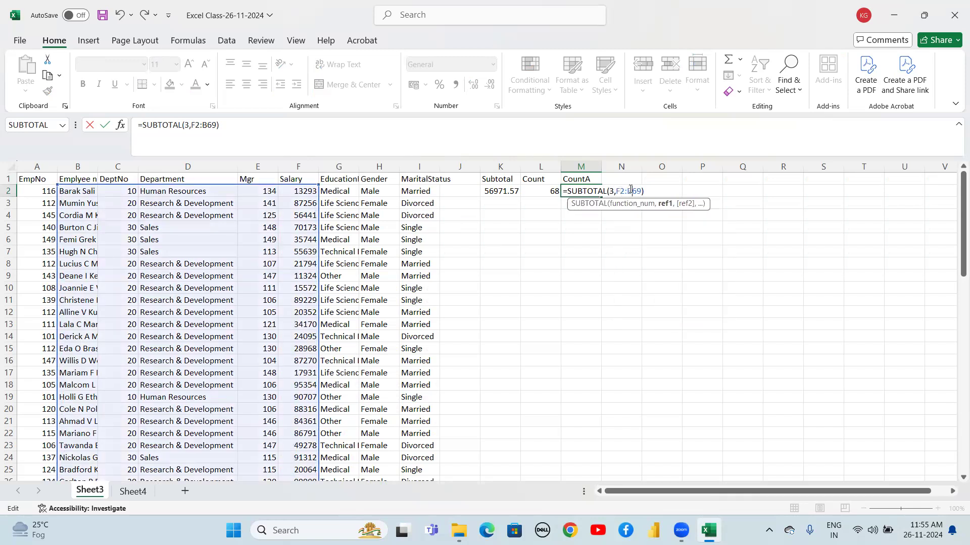
{"action": "key", "text": "BackSpace"}
{"action": "type", "text": "F"}
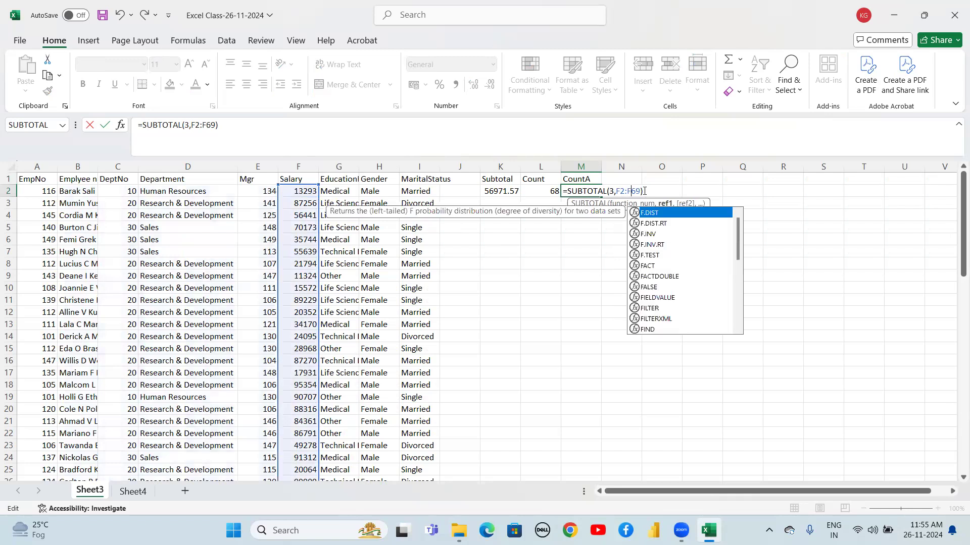
{"action": "left_click", "coordinate": [649, 191]}
{"action": "key", "text": "Return"}
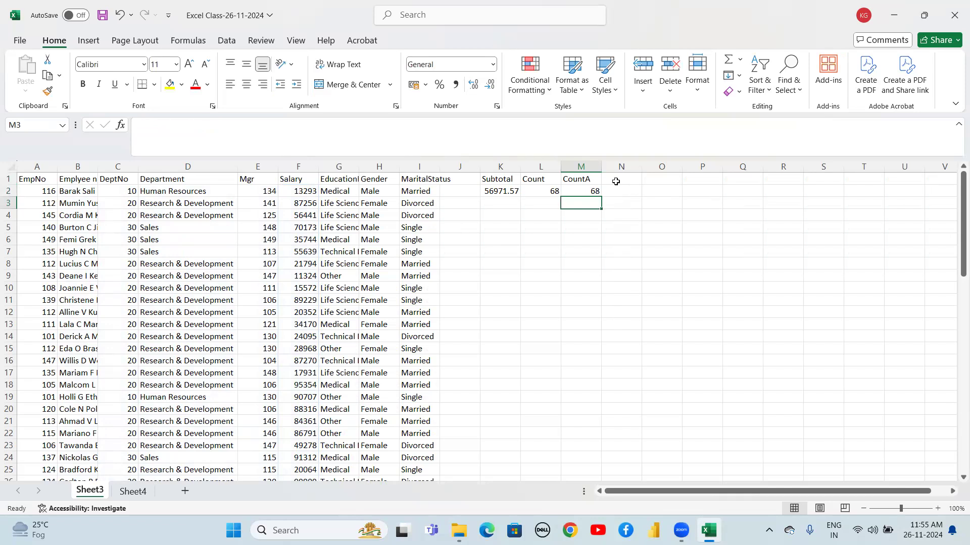
Enter =SUBTOTAL(4,F2:F69) in N2 to get the maximum Salary
{"action": "key", "text": "Up"}
{"action": "key", "text": "Up"}
{"action": "left_click", "coordinate": [627, 184]}
{"action": "left_click", "coordinate": [628, 187]}
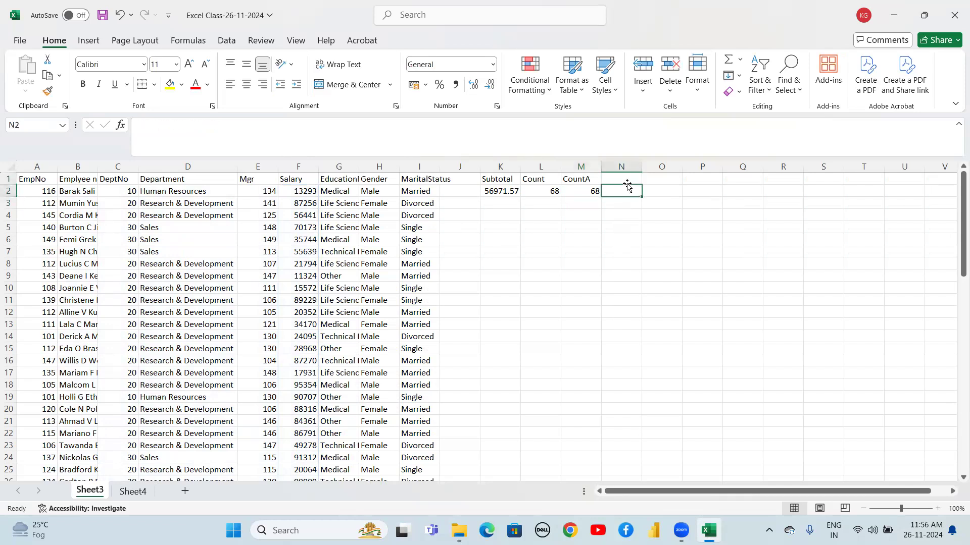
{"action": "type", "text": "=sub"}
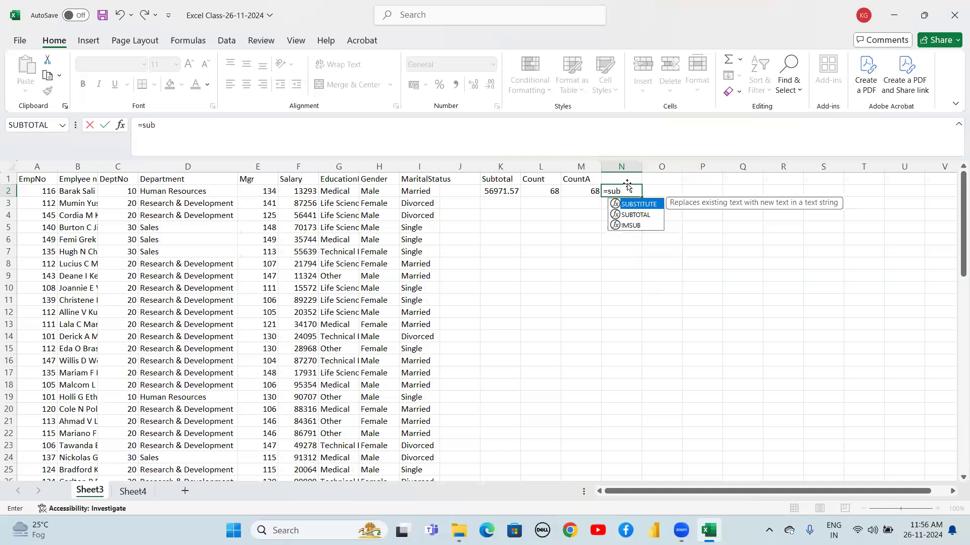
{"action": "key", "text": "Down"}
{"action": "key", "text": "Tab"}
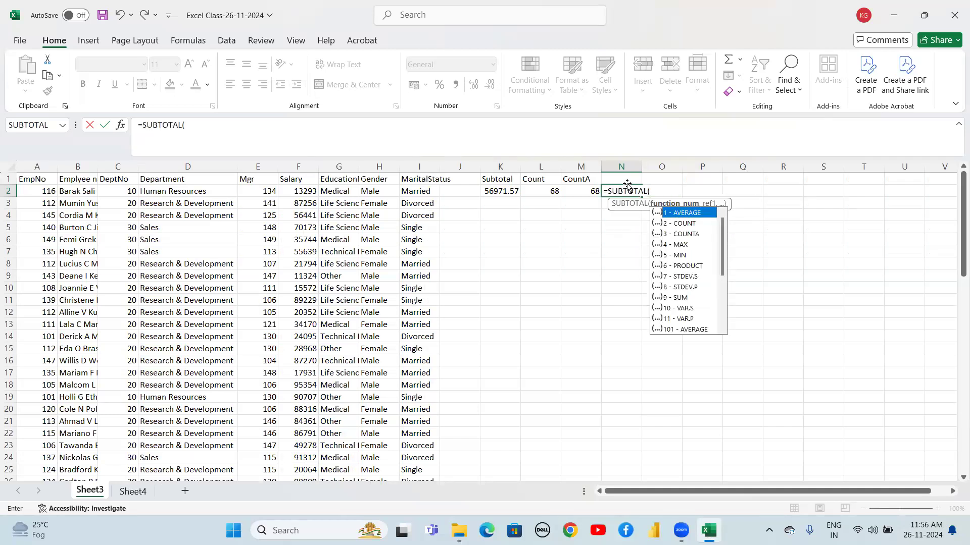
{"action": "type", "text": "4,"}
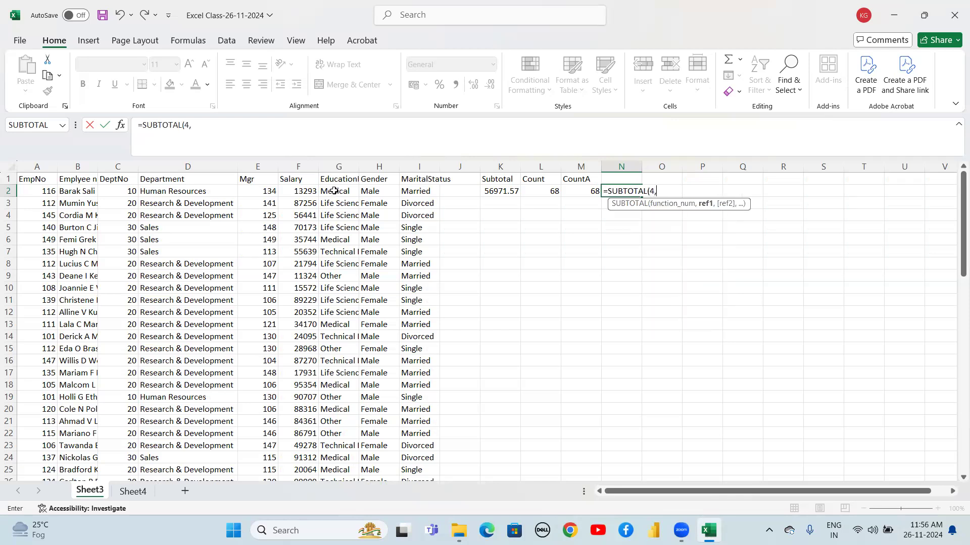
{"action": "left_click", "coordinate": [300, 194]}
{"action": "key", "text": "shift+Down"}
{"action": "key", "text": "ctrl+shift+Down"}
{"action": "key", "text": "shift+Up"}
{"action": "key", "text": "shift+Up"}
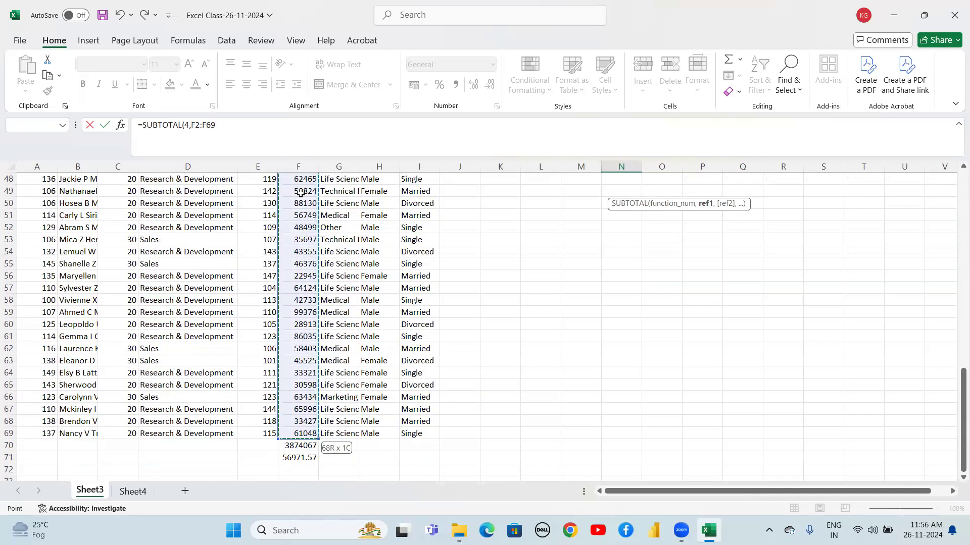
{"action": "key", "text": "Return"}
{"action": "key", "text": "Up"}
{"action": "key", "text": "Up"}
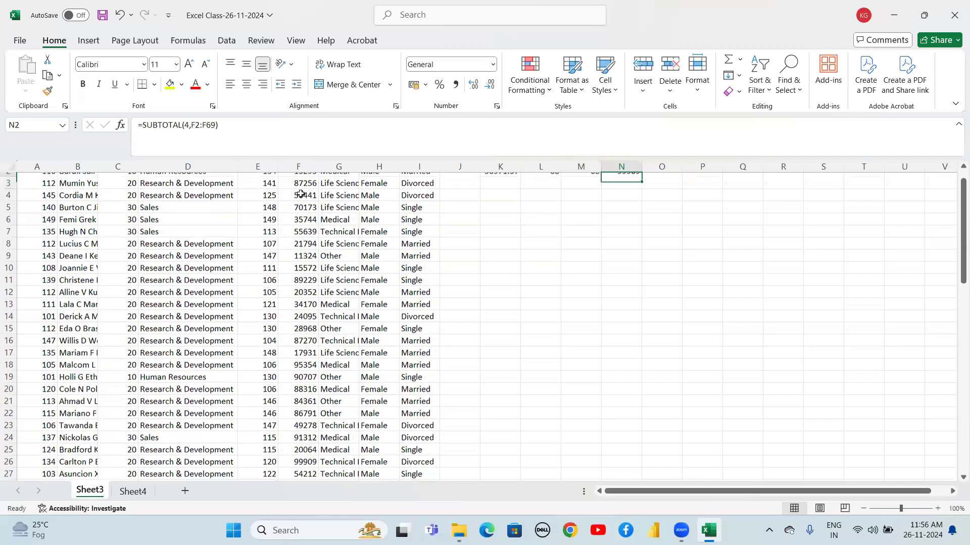
{"action": "key", "text": "Down"}
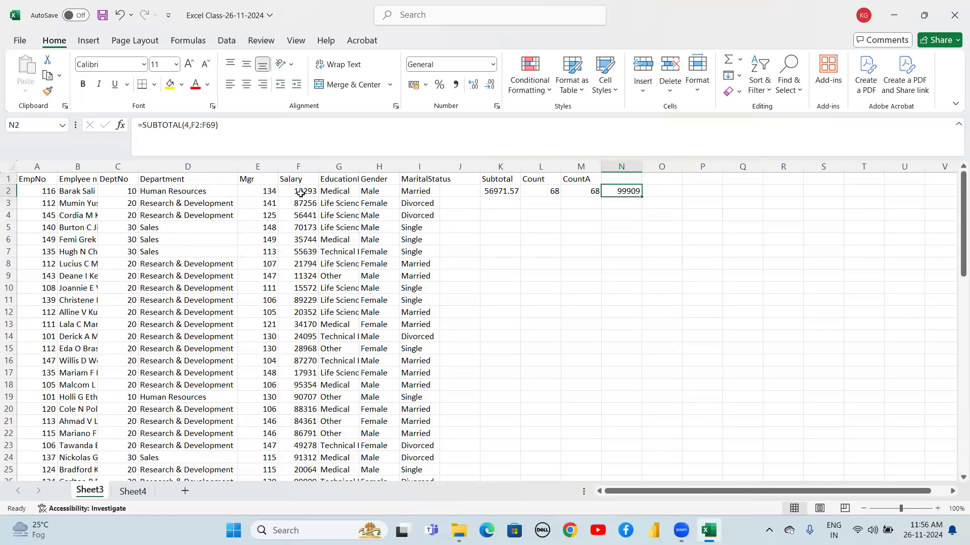
Label N1 as Max and O1 as Min
{"action": "key", "text": "Up"}
{"action": "type", "text": "Ma"}
{"action": "key", "text": "Return"}
{"action": "key", "text": "Right"}
{"action": "key", "text": "Up"}
{"action": "type", "text": "M"}
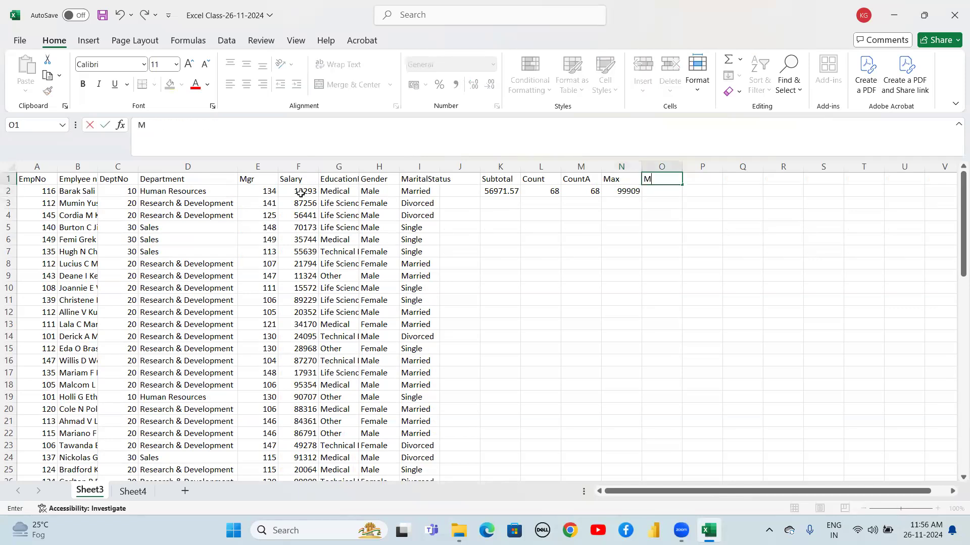
{"action": "key", "text": "Return"}
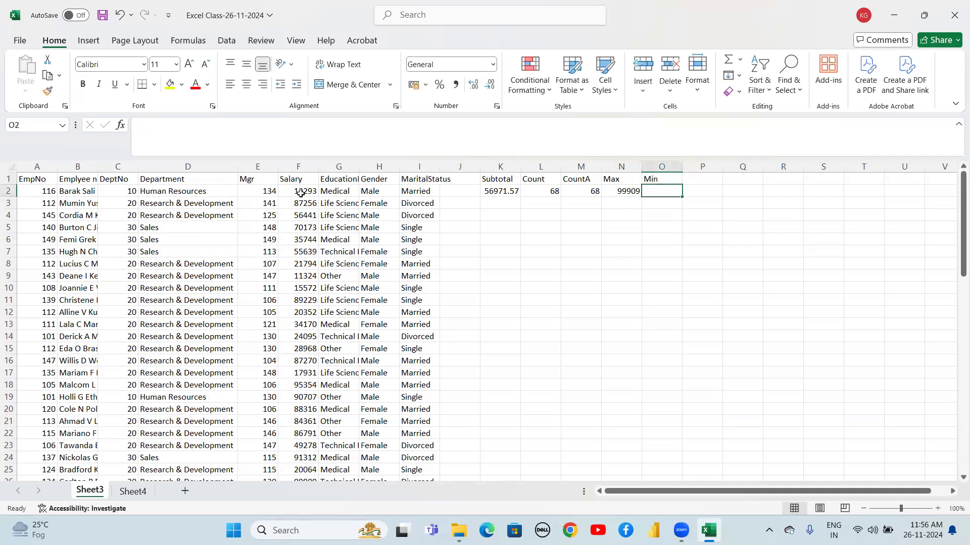
Enter =SUBTOTAL(5,F2:F69) in O2 to get the minimum Salary
{"action": "type", "text": "="}
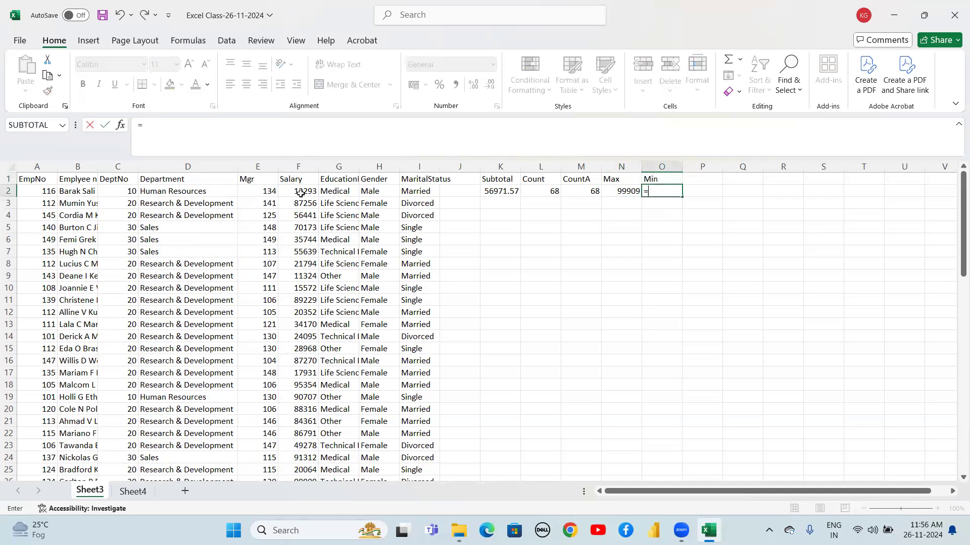
{"action": "type", "text": "sub"}
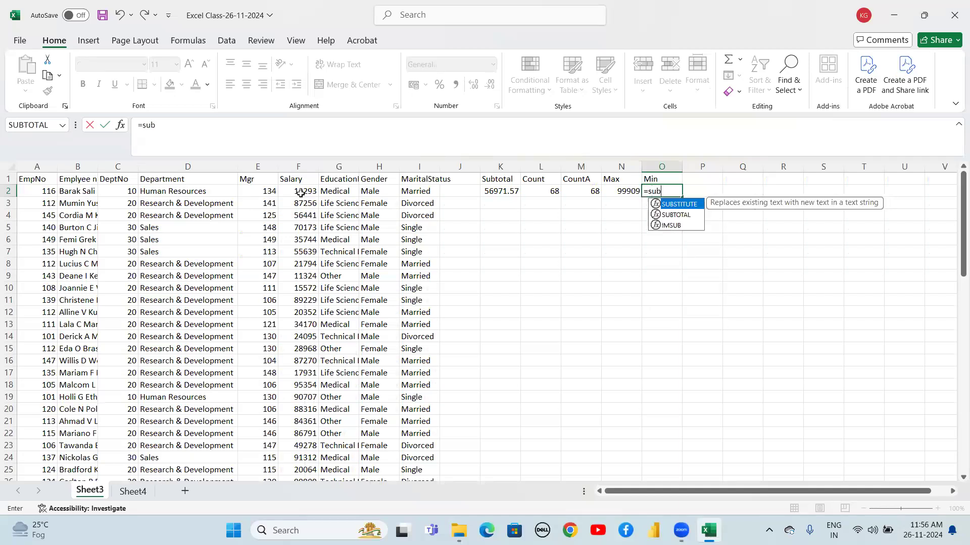
{"action": "key", "text": "Down"}
{"action": "key", "text": "Tab"}
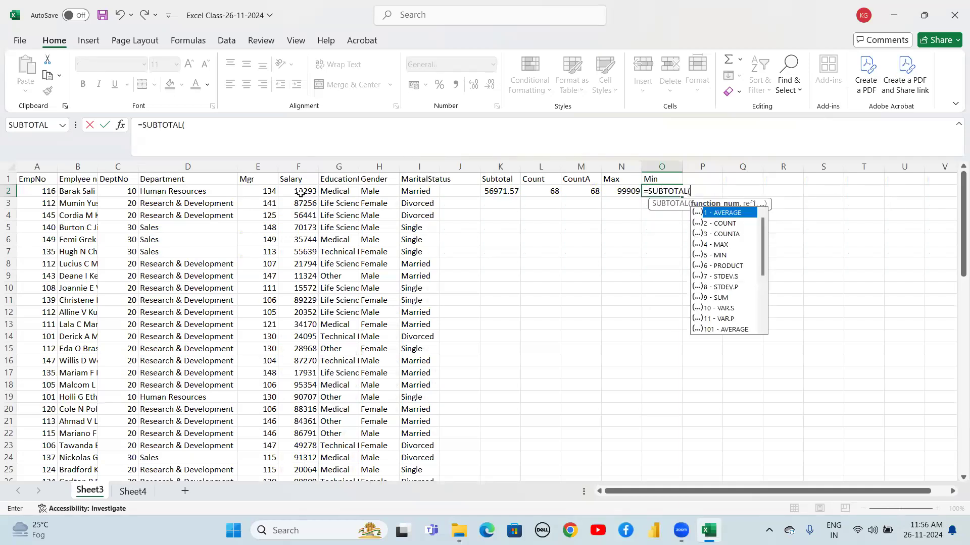
{"action": "key", "text": "Down"}
{"action": "key", "text": "Down"}
{"action": "key", "text": "Down"}
{"action": "key", "text": "Down"}
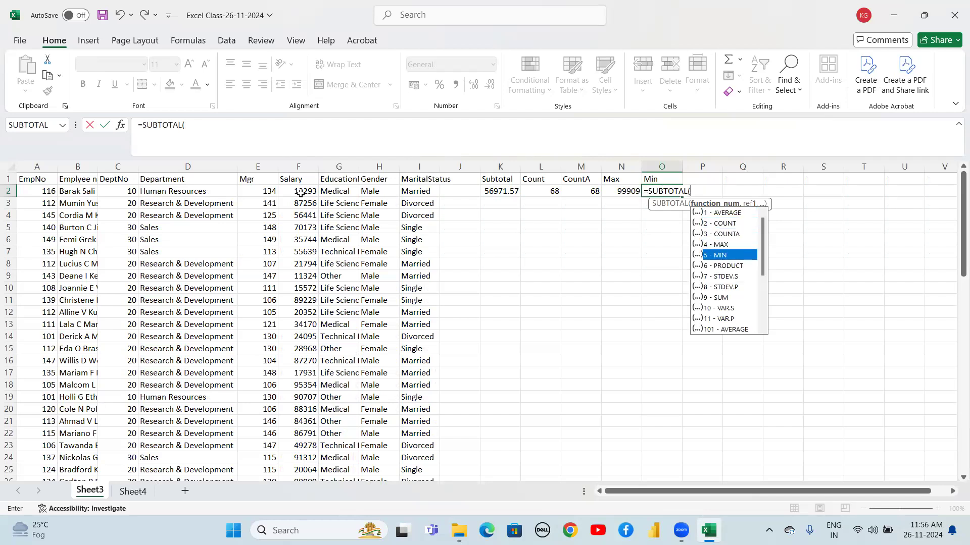
{"action": "type", "text": "5,"}
{"action": "key", "text": "Left"}
{"action": "key", "text": "Left"}
{"action": "key", "text": "Left"}
{"action": "key", "text": "Left"}
{"action": "key", "text": "Left"}
{"action": "key", "text": "Left"}
{"action": "key", "text": "Left"}
{"action": "key", "text": "Left"}
{"action": "key", "text": "Left"}
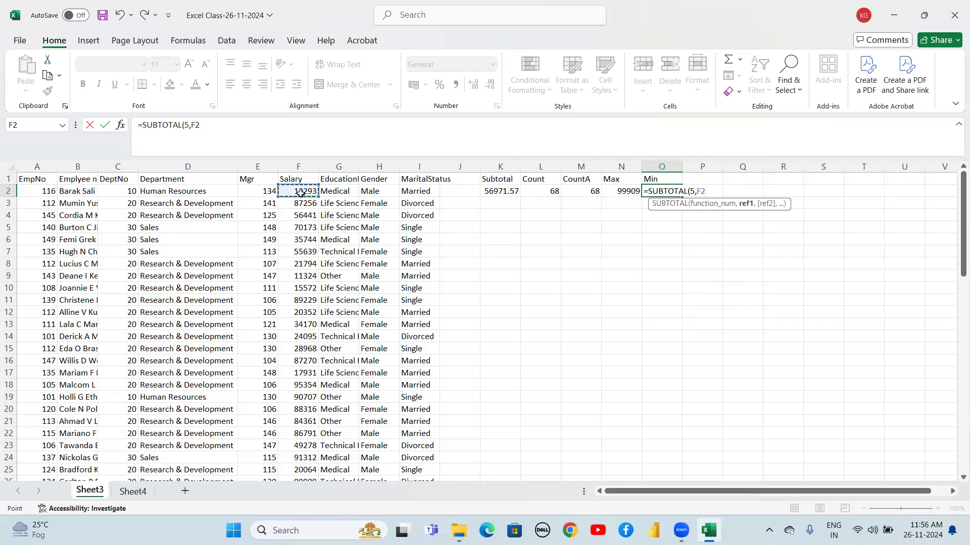
{"action": "key", "text": "ctrl+shift+Down"}
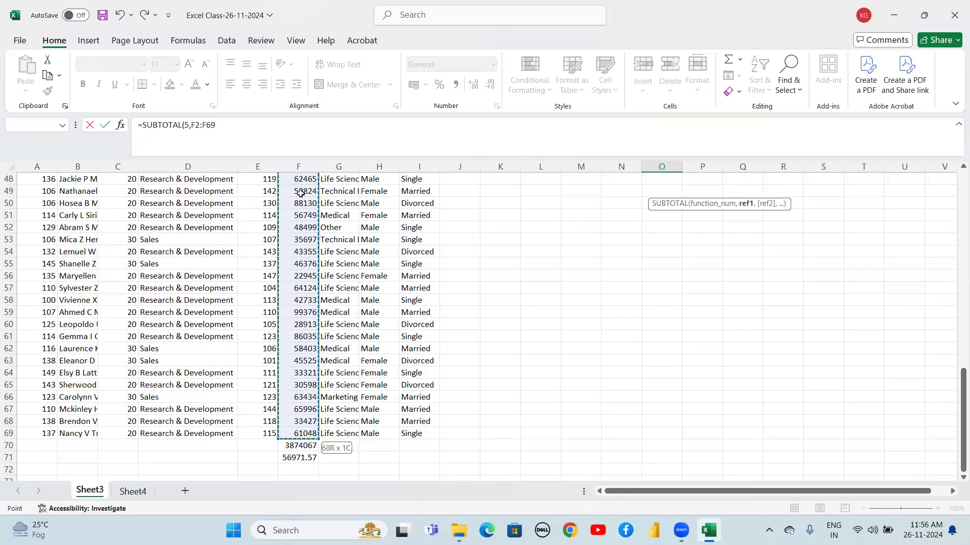
{"action": "key", "text": "Return"}
{"action": "key", "text": "Up"}
{"action": "key", "text": "Up"}
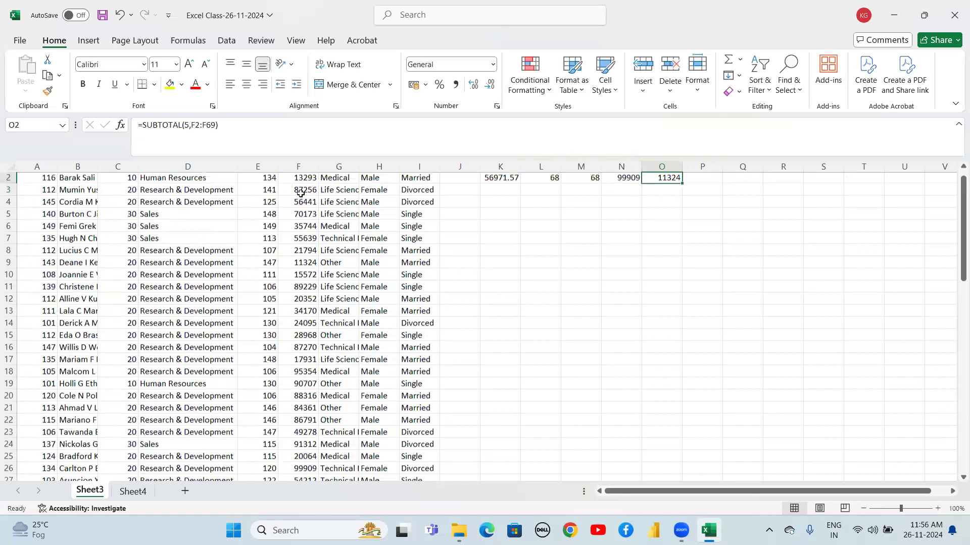
{"action": "key", "text": "Down"}
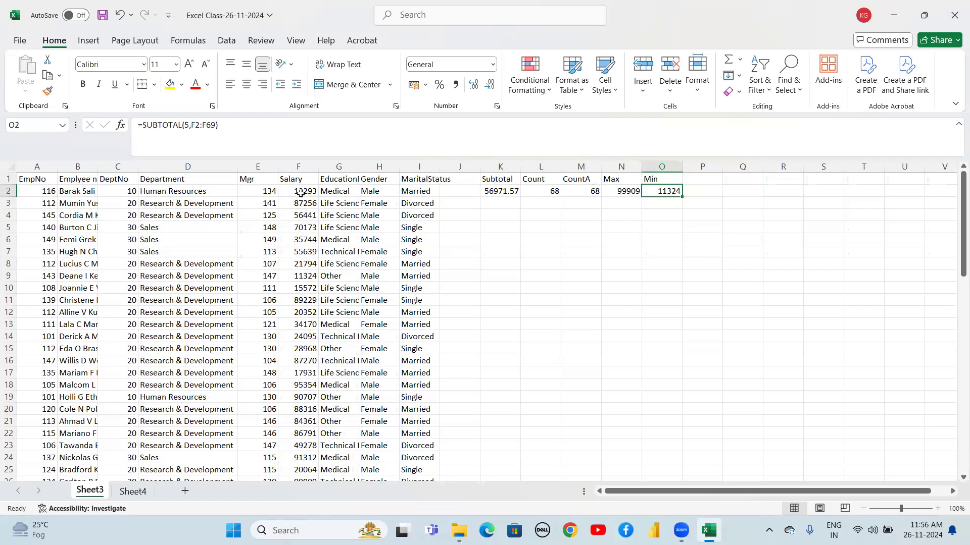
{"action": "key", "text": "Down"}
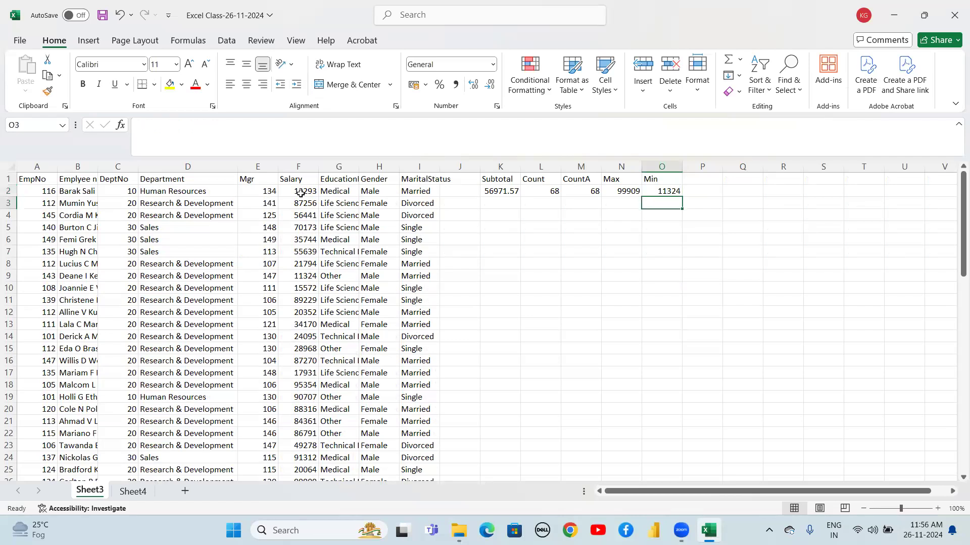
Enter =SUBTOTAL(9,F2:F69) in P2 to sum the Salary values
{"action": "key", "text": "Up"}
{"action": "key", "text": "Up"}
{"action": "key", "text": "Right"}
{"action": "key", "text": "Down"}
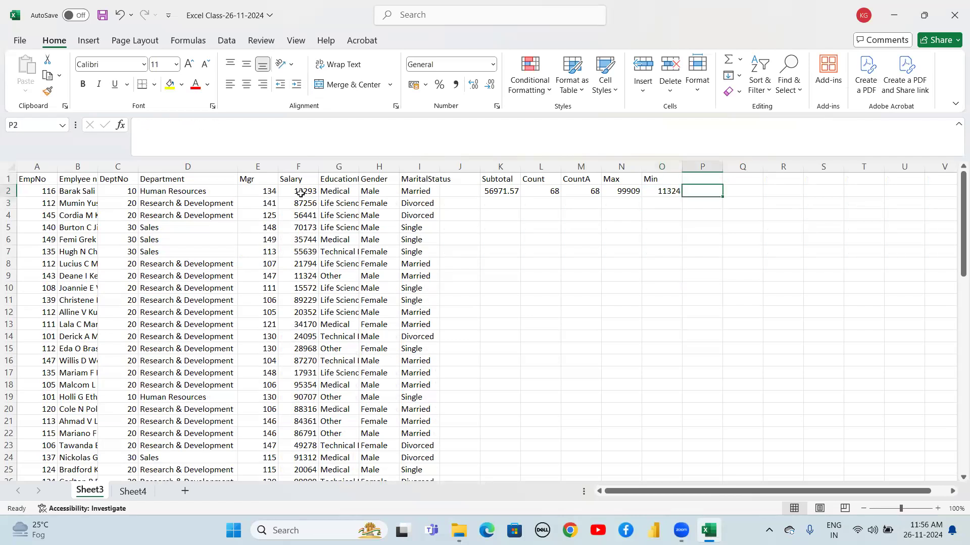
{"action": "type", "text": "=su"}
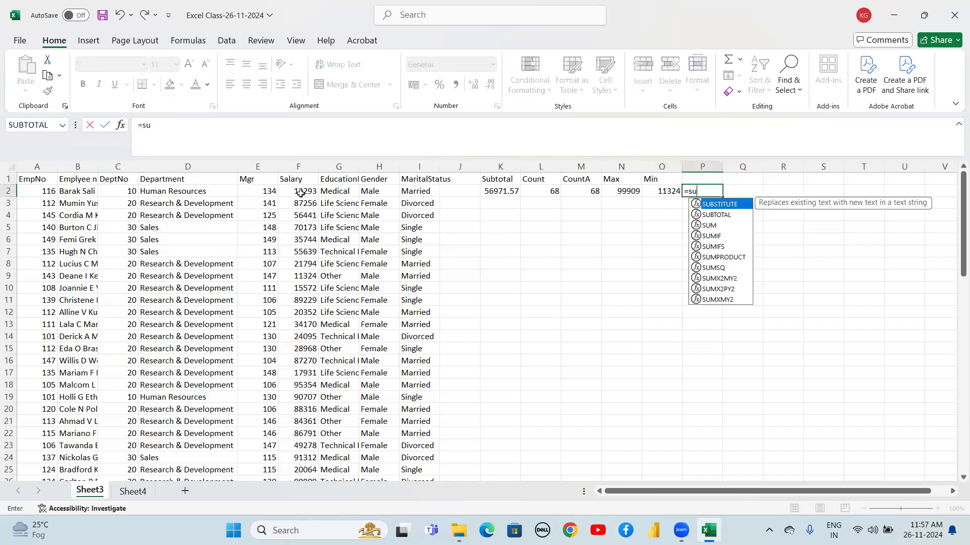
{"action": "type", "text": "b"}
{"action": "key", "text": "Down"}
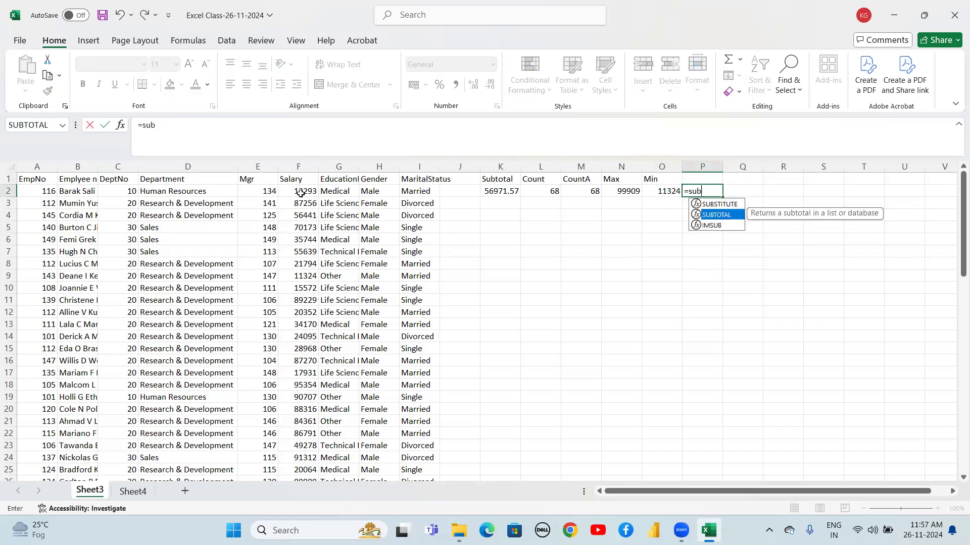
{"action": "key", "text": "Tab"}
{"action": "key", "text": "Down"}
{"action": "key", "text": "Down"}
{"action": "key", "text": "Down"}
{"action": "key", "text": "Down"}
{"action": "key", "text": "Down"}
{"action": "key", "text": "Down"}
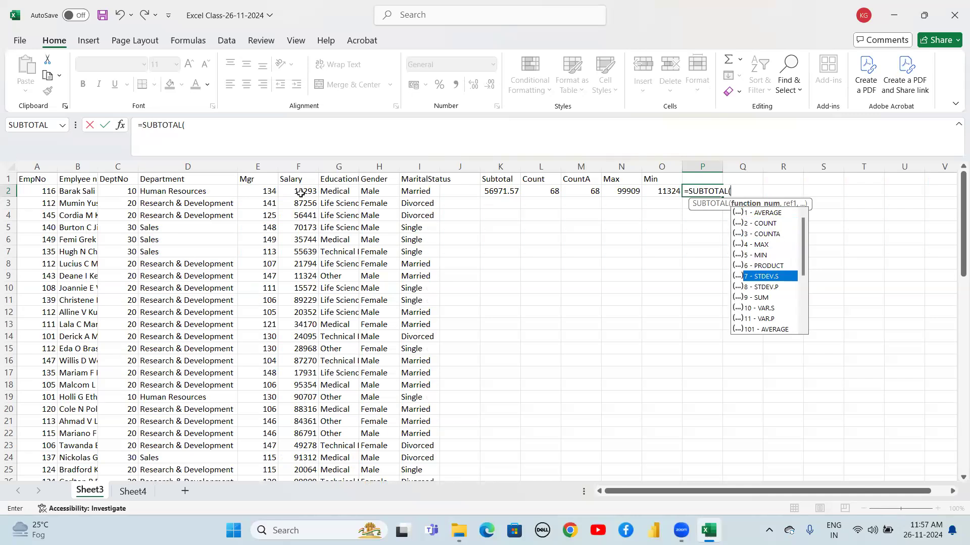
{"action": "key", "text": "Down"}
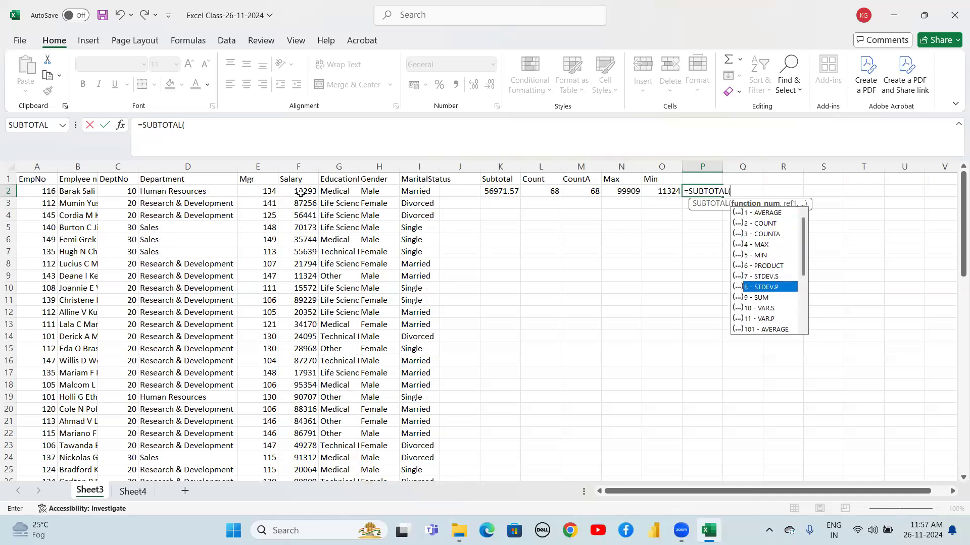
{"action": "key", "text": "Down"}
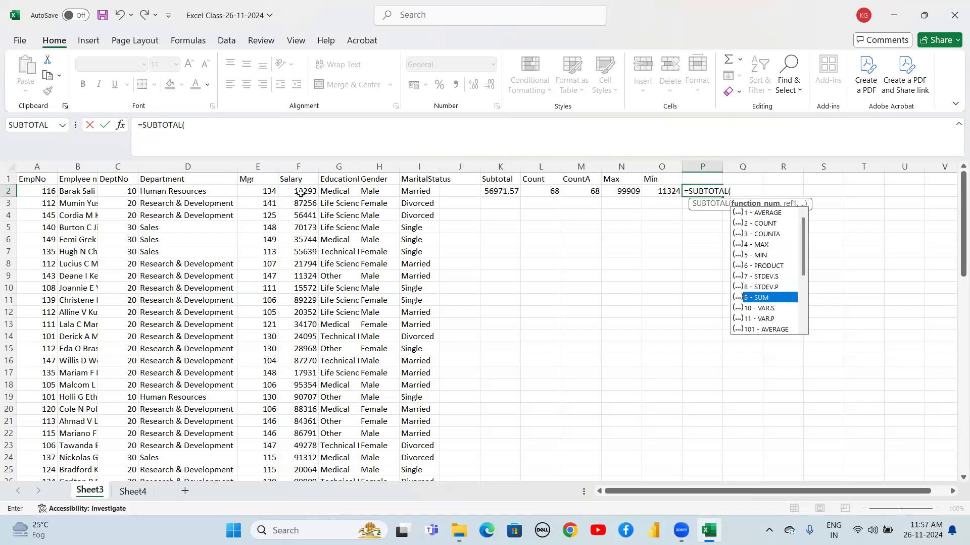
{"action": "key", "text": "Tab"}
{"action": "type", "text": ","}
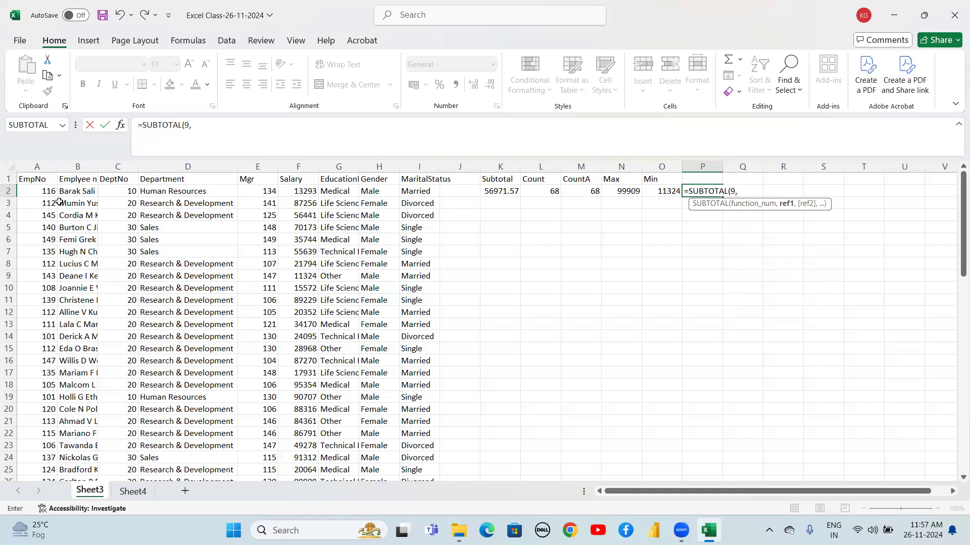
{"action": "left_click", "coordinate": [302, 191]}
{"action": "key", "text": "shift+Down"}
{"action": "key", "text": "shift+Down"}
{"action": "key", "text": "ctrl+shift+Down"}
{"action": "key", "text": "shift+Up"}
{"action": "key", "text": "shift+Up"}
{"action": "key", "text": "shift+Up"}
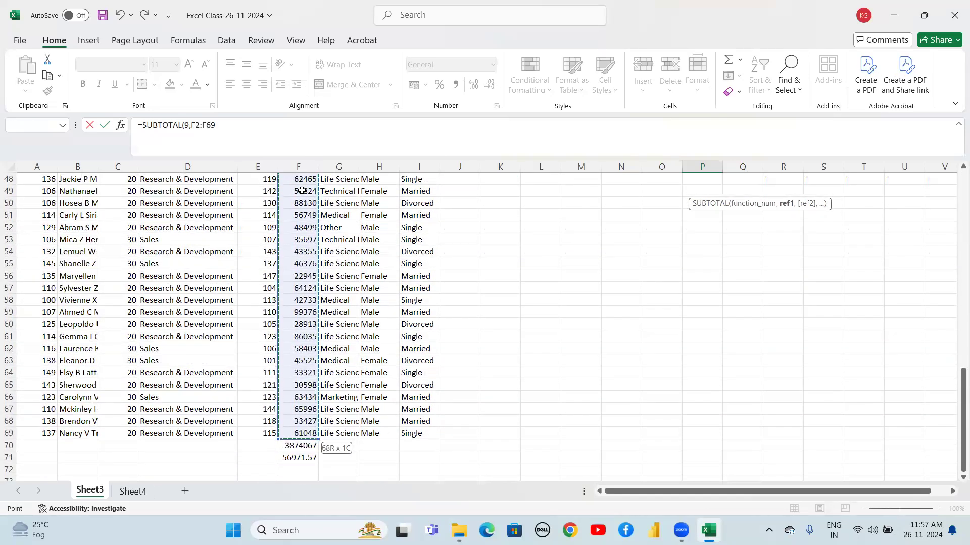
{"action": "type", "text": ")"}
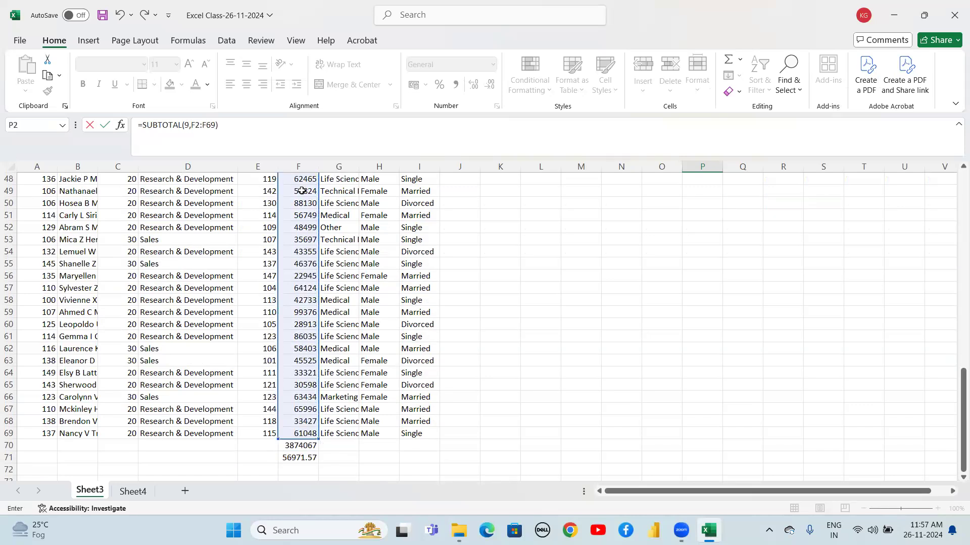
{"action": "key", "text": "ctrl+Return"}
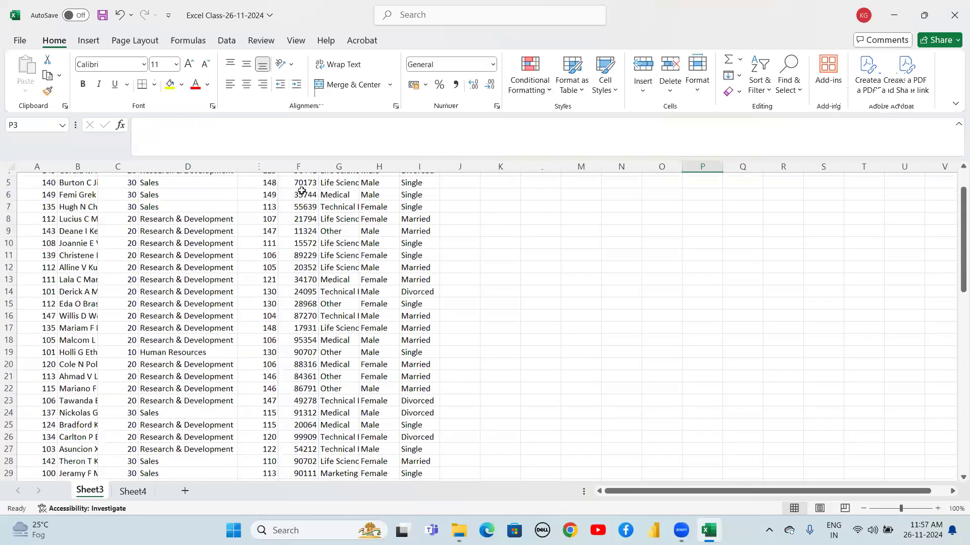
{"action": "scroll", "coordinate": [302, 190], "scroll_direction": "up", "scroll_amount": 1}
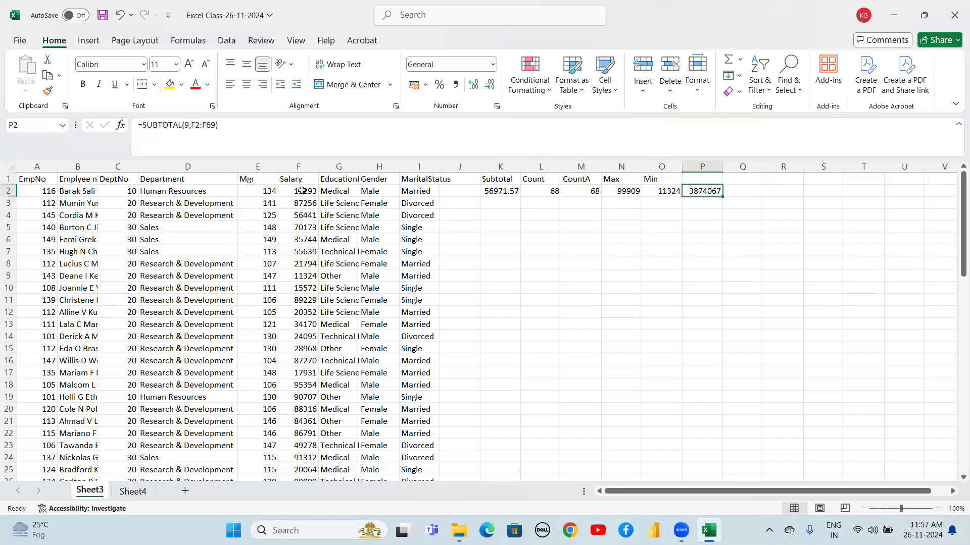
Label P1 as Sum
{"action": "key", "text": "Up"}
{"action": "type", "text": "Sum"}
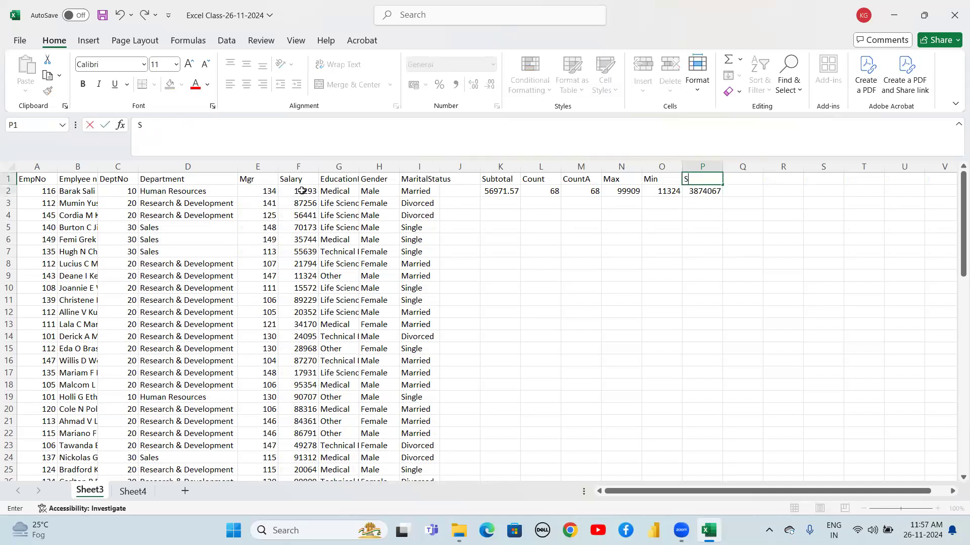
{"action": "key", "text": "Return"}
Review the Salary column totals at the bottom of the data and return to the summary row
{"action": "key", "text": "Left"}
{"action": "key", "text": "Left"}
{"action": "key", "text": "Left"}
{"action": "key", "text": "Left"}
{"action": "key", "text": "Left"}
{"action": "key", "text": "Left"}
{"action": "key", "text": "Left"}
{"action": "key", "text": "Left"}
{"action": "key", "text": "Left"}
{"action": "key", "text": "Left"}
{"action": "key", "text": "Down"}
{"action": "key", "text": "ctrl+Down"}
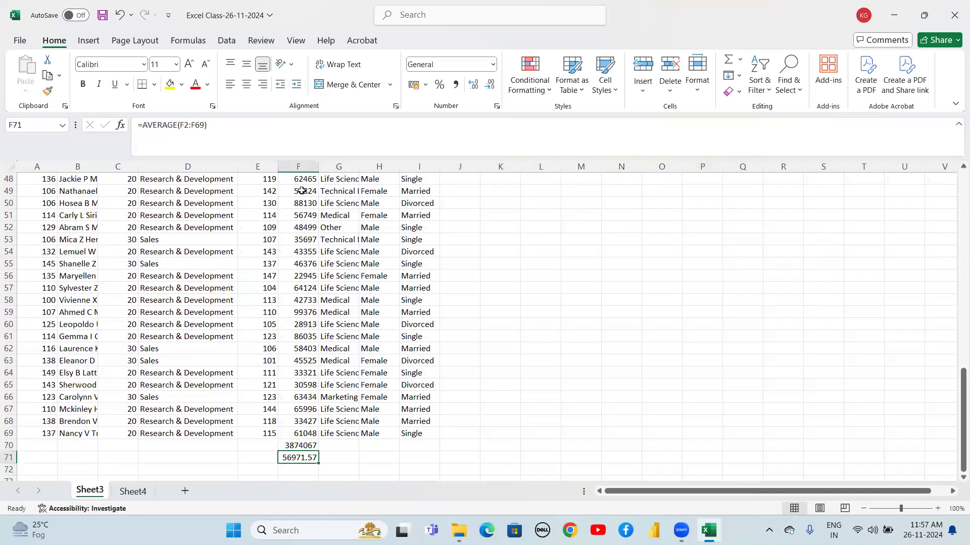
{"action": "key", "text": "Up"}
{"action": "key", "text": "Up"}
{"action": "key", "text": "ctrl+Up"}
{"action": "key", "text": "Down"}
{"action": "key", "text": "Down"}
{"action": "key", "text": "Up"}
{"action": "key", "text": "Up"}
{"action": "key", "text": "Right"}
{"action": "key", "text": "Right"}
{"action": "key", "text": "Right"}
{"action": "key", "text": "Right"}
{"action": "key", "text": "Right"}
{"action": "key", "text": "Right"}
{"action": "key", "text": "Right"}
{"action": "key", "text": "Right"}
{"action": "key", "text": "Right"}
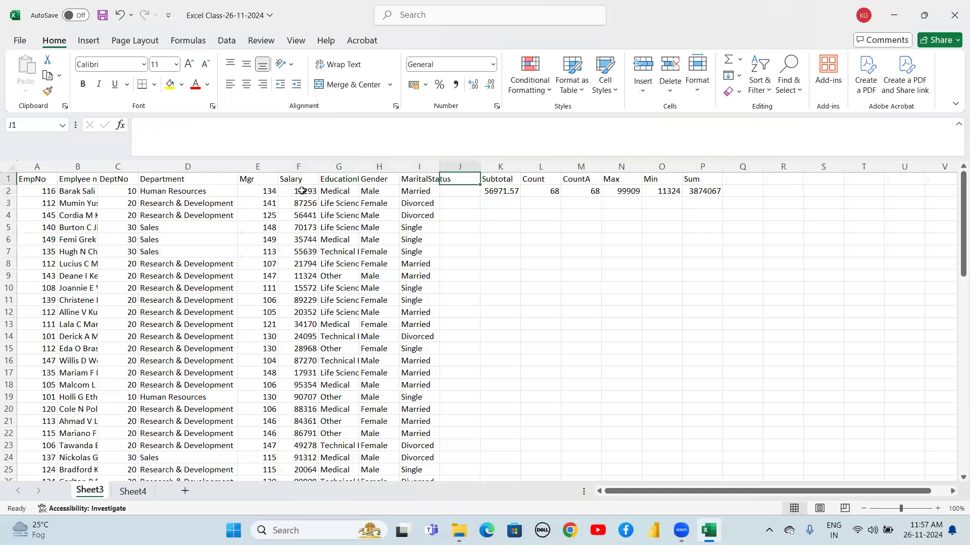
{"action": "key", "text": "Right"}
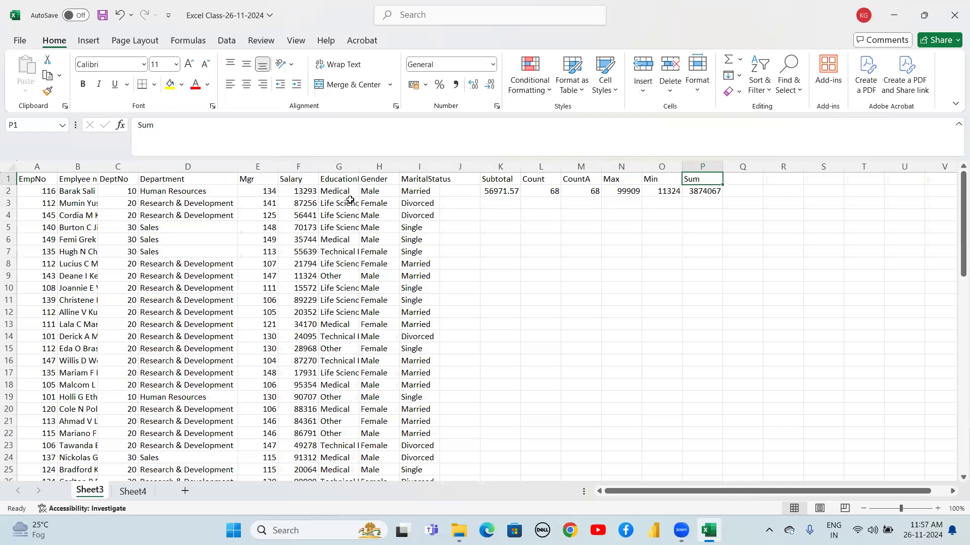
Browse the SUBTOTAL function-number options in Q2 and cancel the entry
{"action": "left_click", "coordinate": [736, 191]}
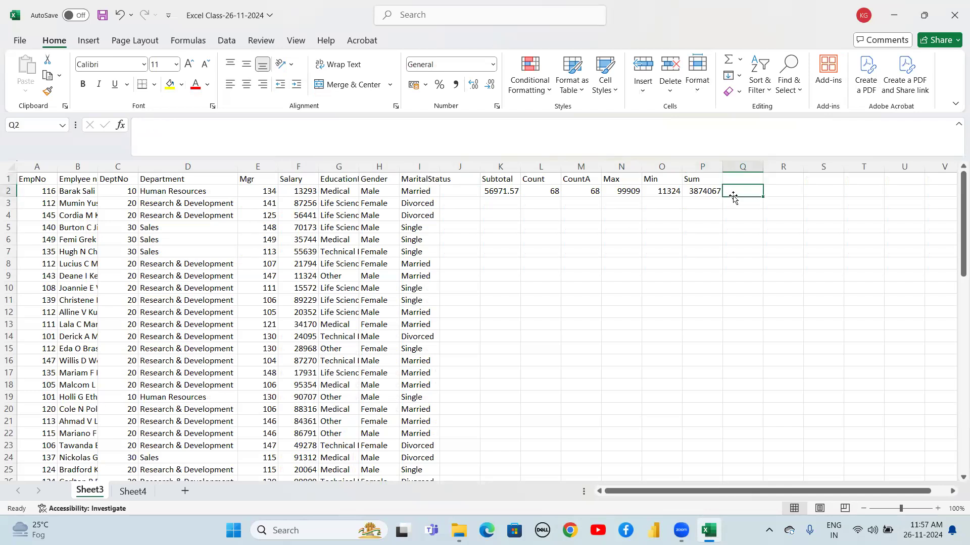
{"action": "type", "text": "="}
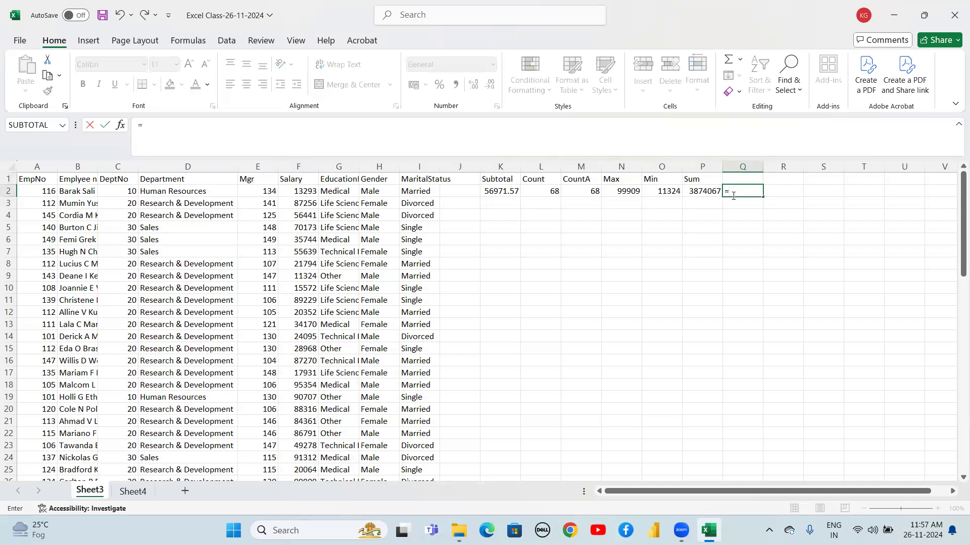
{"action": "type", "text": "sub"}
{"action": "key", "text": "Down"}
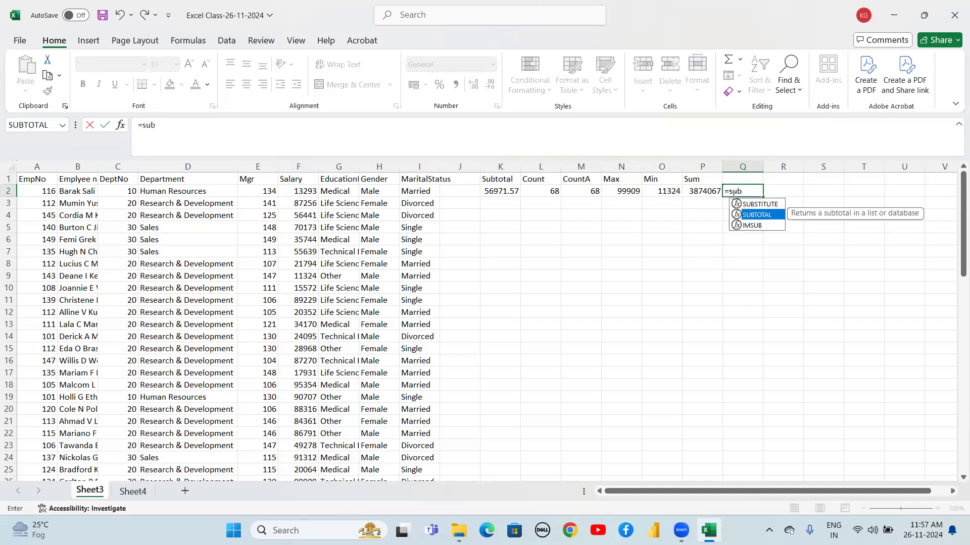
{"action": "key", "text": "Tab"}
{"action": "key", "text": "Down"}
{"action": "key", "text": "Down"}
{"action": "key", "text": "Down"}
{"action": "key", "text": "Down"}
{"action": "key", "text": "Down"}
{"action": "key", "text": "Down"}
{"action": "key", "text": "Down"}
{"action": "key", "text": "Down"}
{"action": "key", "text": "Down"}
{"action": "key", "text": "Down"}
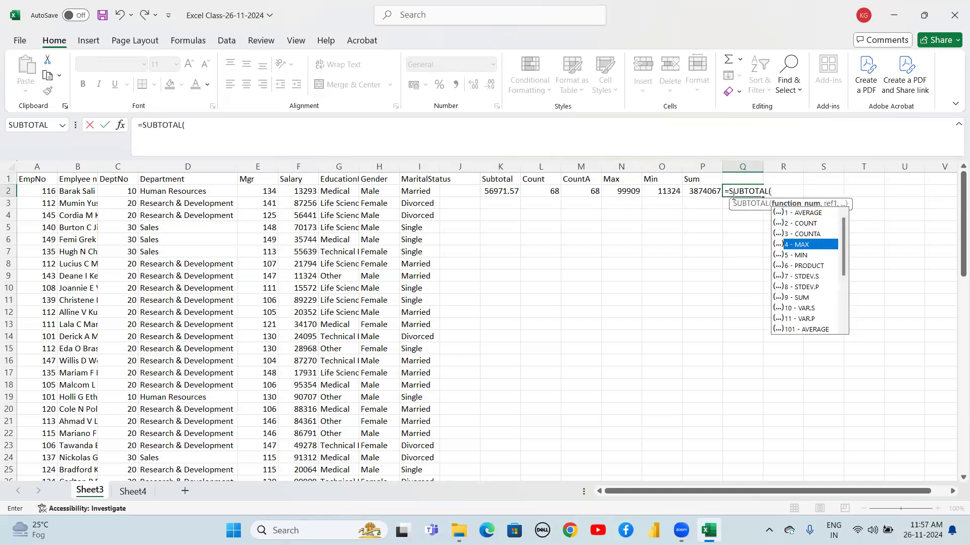
{"action": "key", "text": "Down"}
{"action": "key", "text": "Down"}
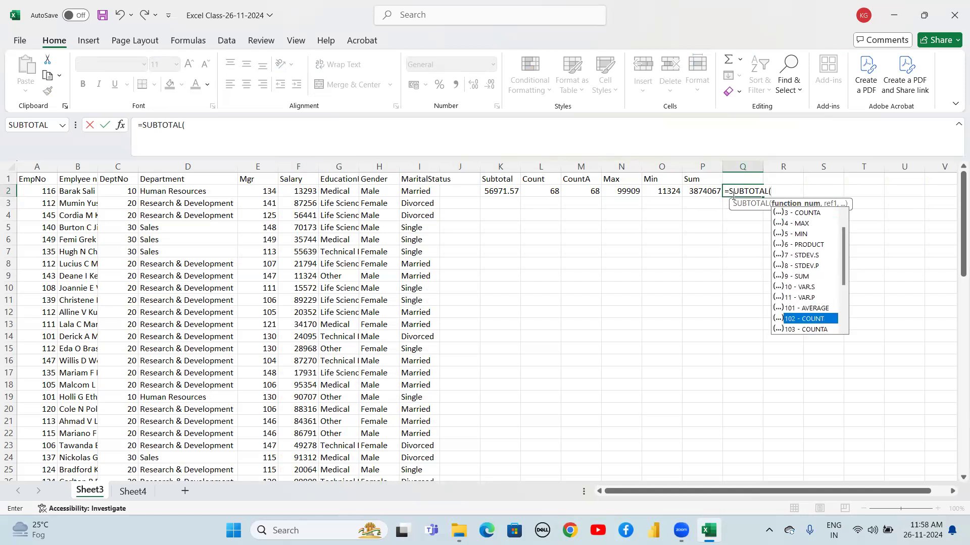
{"action": "key", "text": "Down"}
{"action": "key", "text": "Down"}
{"action": "key", "text": "Down"}
{"action": "key", "text": "Down"}
{"action": "key", "text": "Down"}
{"action": "key", "text": "Down"}
{"action": "key", "text": "Down"}
{"action": "key", "text": "Down"}
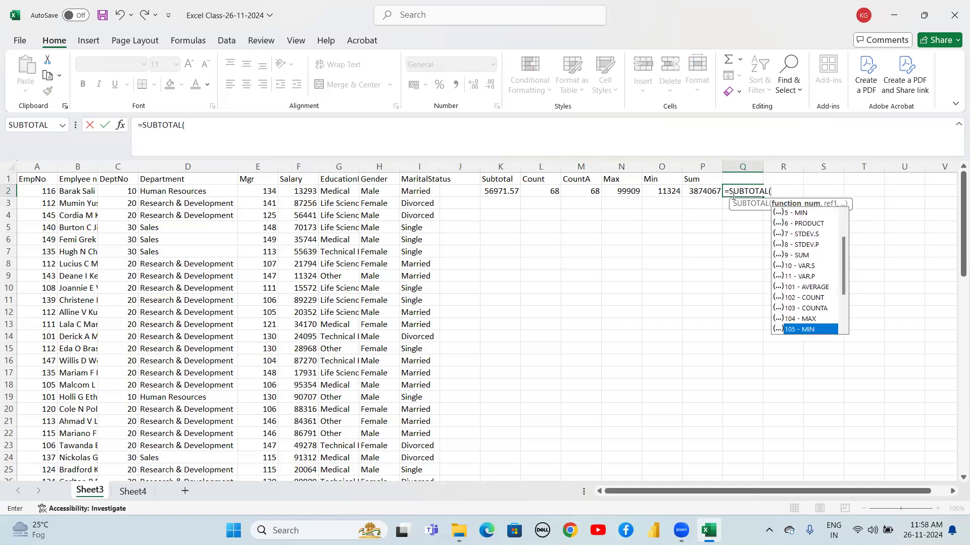
{"action": "key", "text": "Down"}
{"action": "key", "text": "Up"}
{"action": "key", "text": "Up"}
{"action": "key", "text": "Up"}
{"action": "key", "text": "Up"}
{"action": "key", "text": "Up"}
{"action": "key", "text": "Up"}
{"action": "key", "text": "Up"}
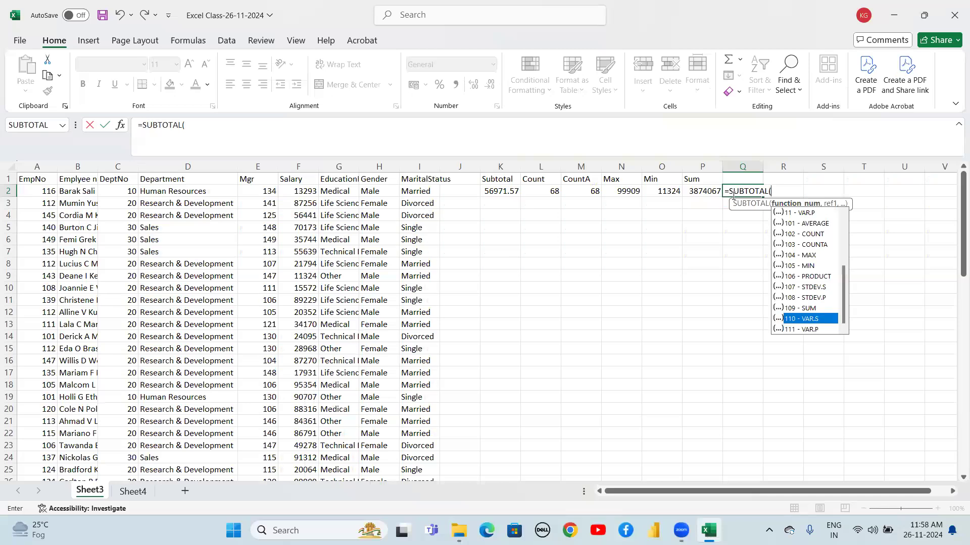
{"action": "key", "text": "Escape"}
{"action": "key", "text": "Escape"}
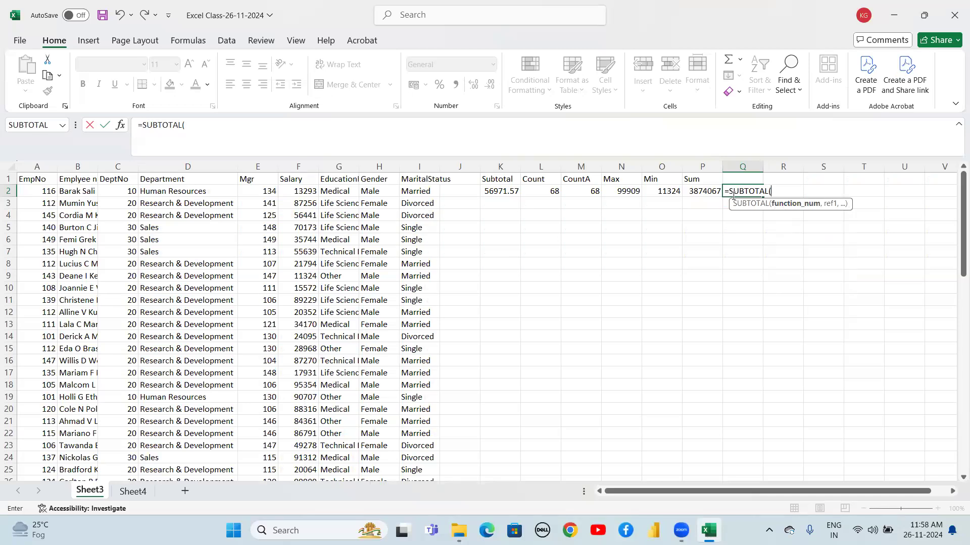
Label K4 as Large/Top and enter rank 1 in K5 below it
{"action": "left_click", "coordinate": [510, 225]}
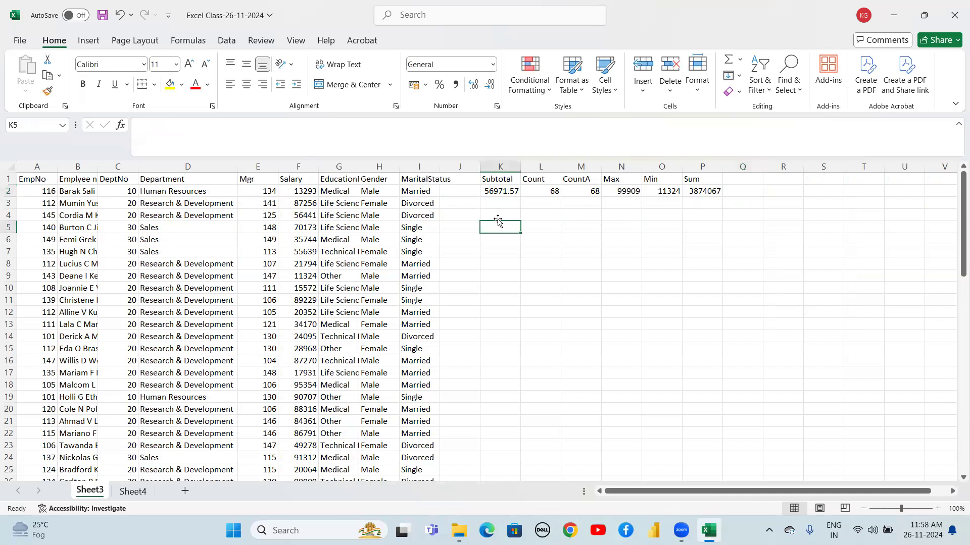
{"action": "left_click", "coordinate": [504, 211]}
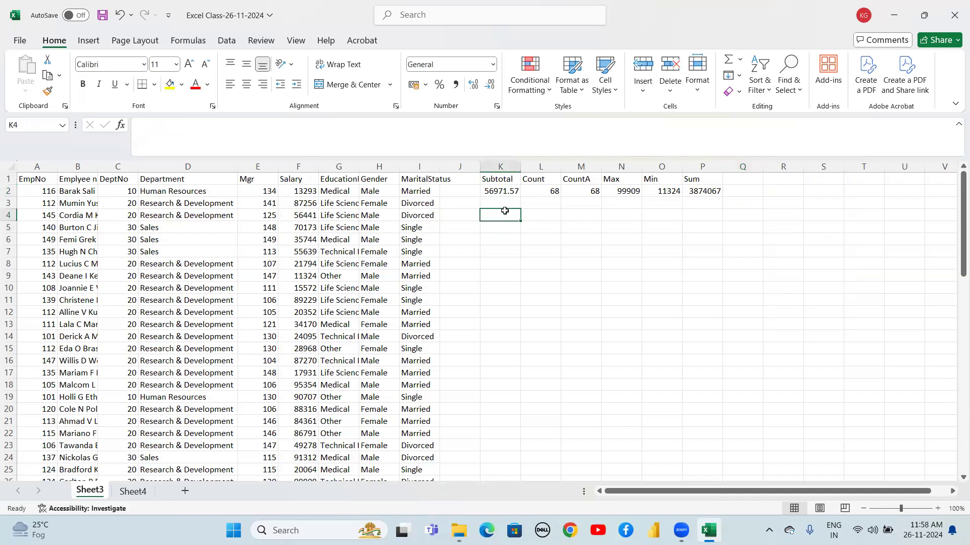
{"action": "type", "text": "Large"}
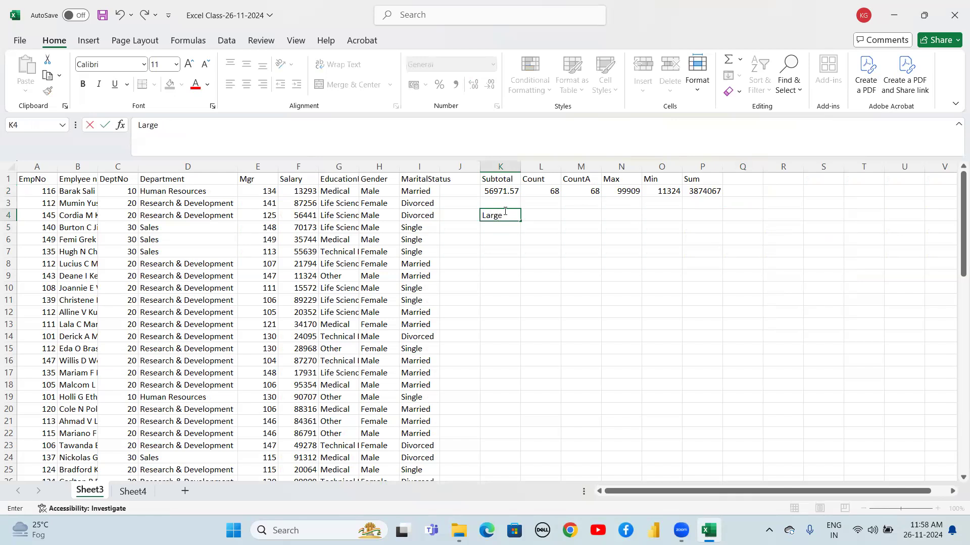
{"action": "key", "text": "Return"}
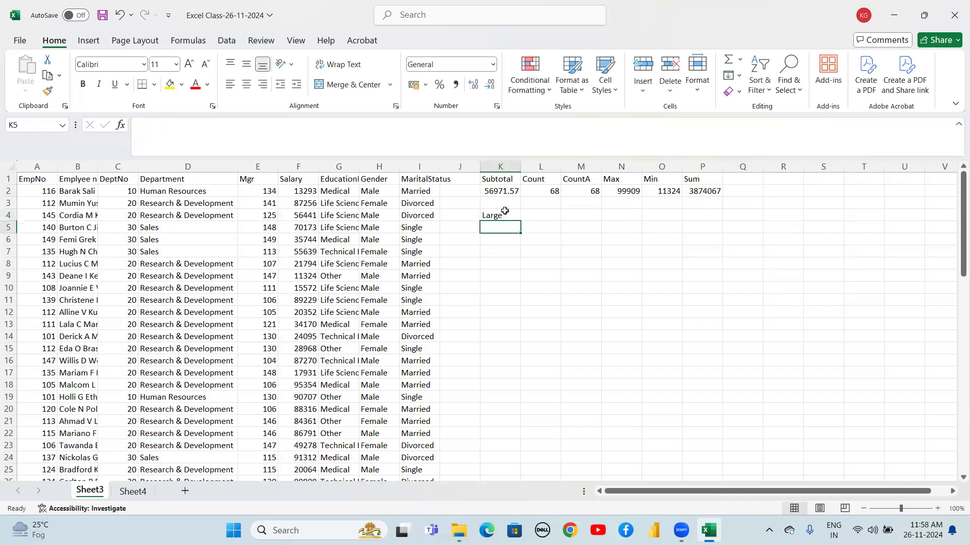
{"action": "type", "text": "1"}
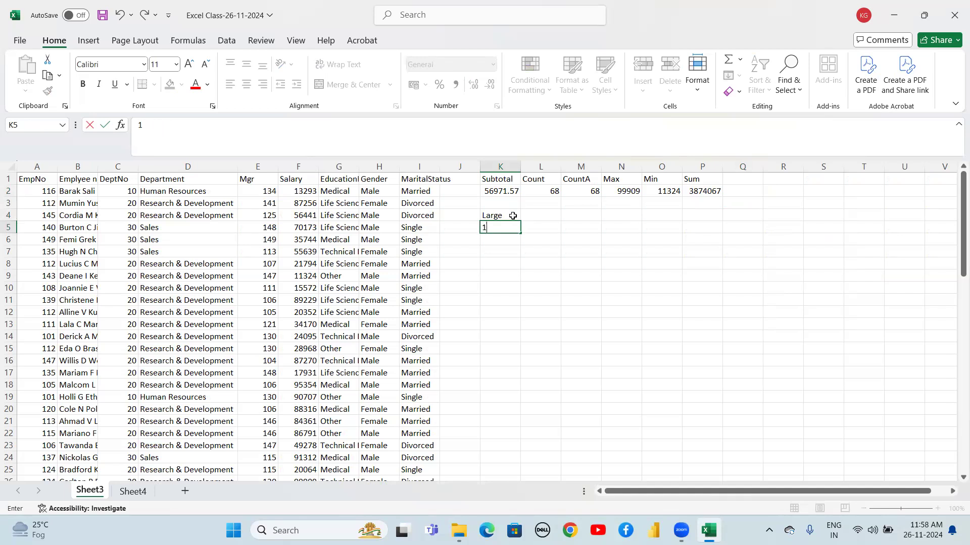
{"action": "double_click", "coordinate": [505, 215]}
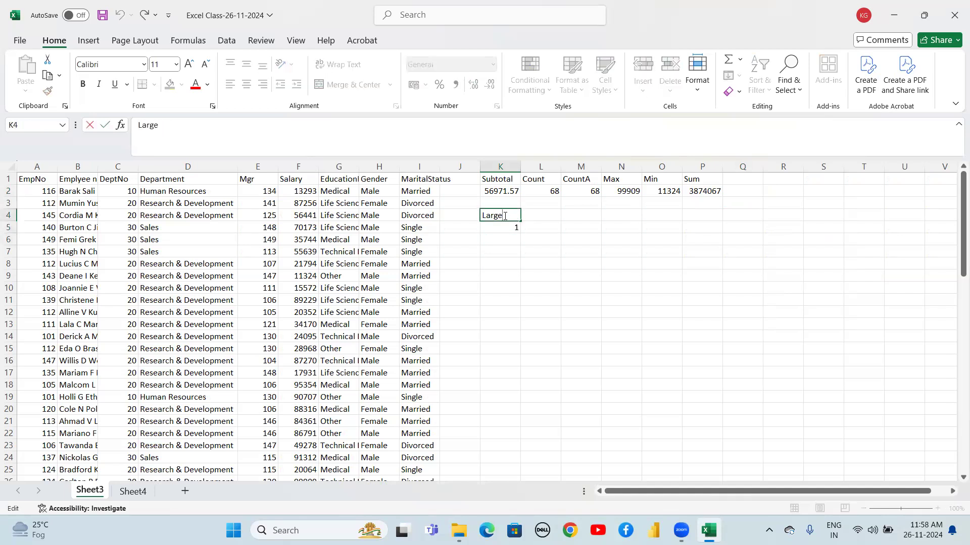
{"action": "type", "text": "/Top"}
{"action": "key", "text": "Return"}
Enter ranks 2, 3, 4 and 5 in K6 through K9
{"action": "key", "text": "Return"}
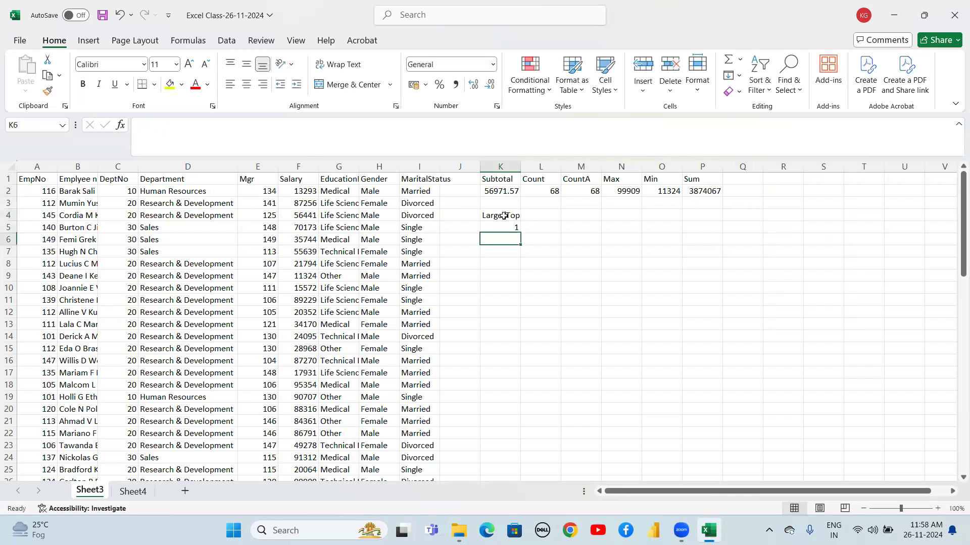
{"action": "type", "text": "2"}
{"action": "key", "text": "Return"}
{"action": "type", "text": "3"}
{"action": "key", "text": "Return"}
{"action": "type", "text": "4"}
{"action": "key", "text": "Return"}
{"action": "type", "text": "5"}
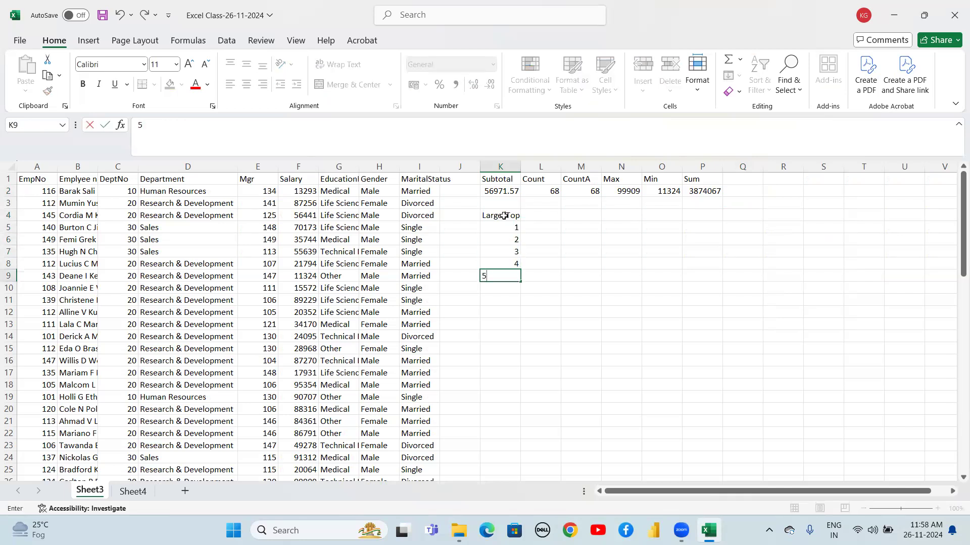
{"action": "key", "text": "Return"}
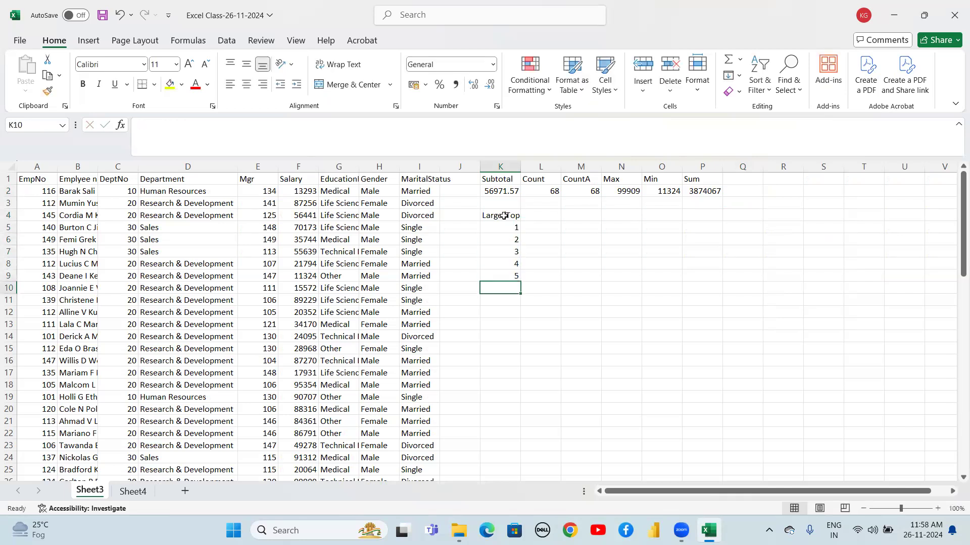
Enter =LARGE($F$2:$F$69,K5) in L5 to get the top Salary for rank 1
{"action": "left_click", "coordinate": [541, 215]}
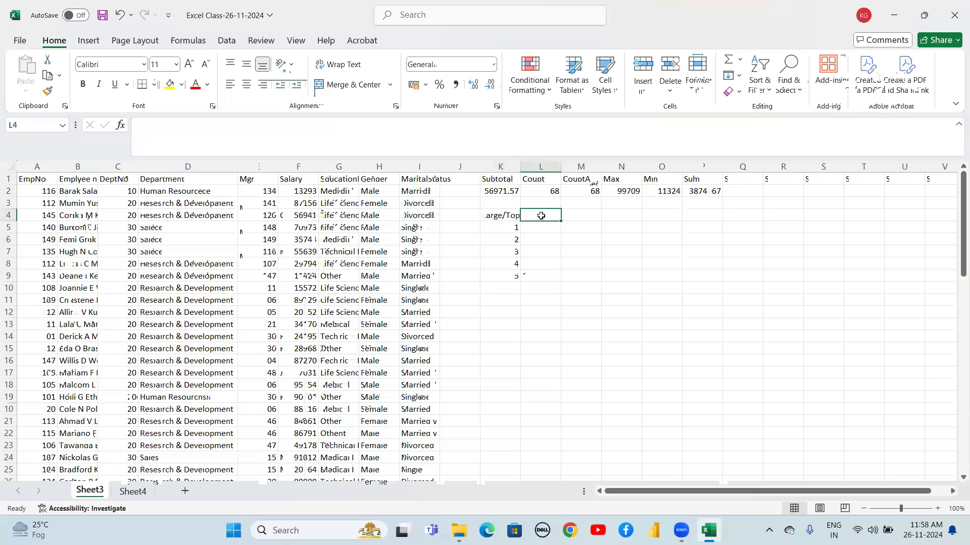
{"action": "left_click", "coordinate": [537, 229]}
{"action": "type", "text": "="}
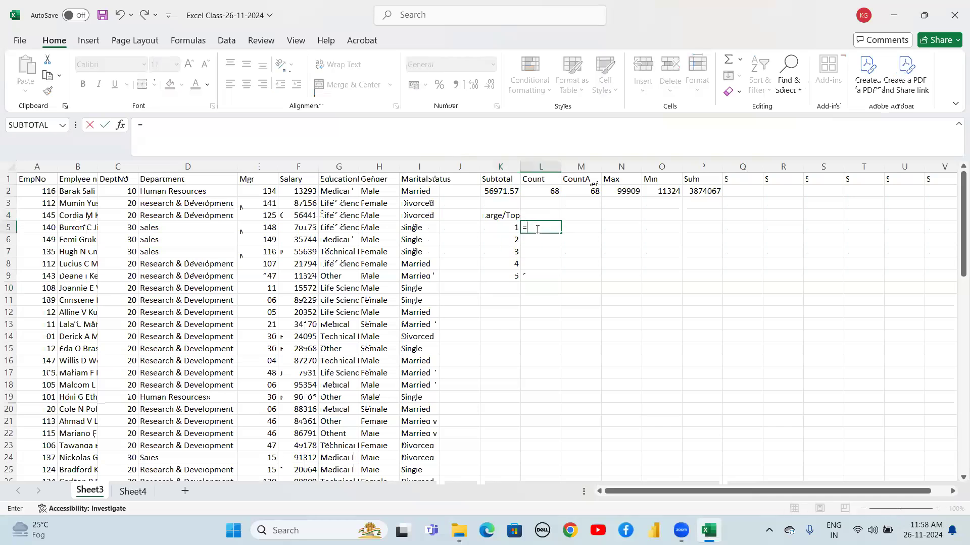
{"action": "type", "text": "large"}
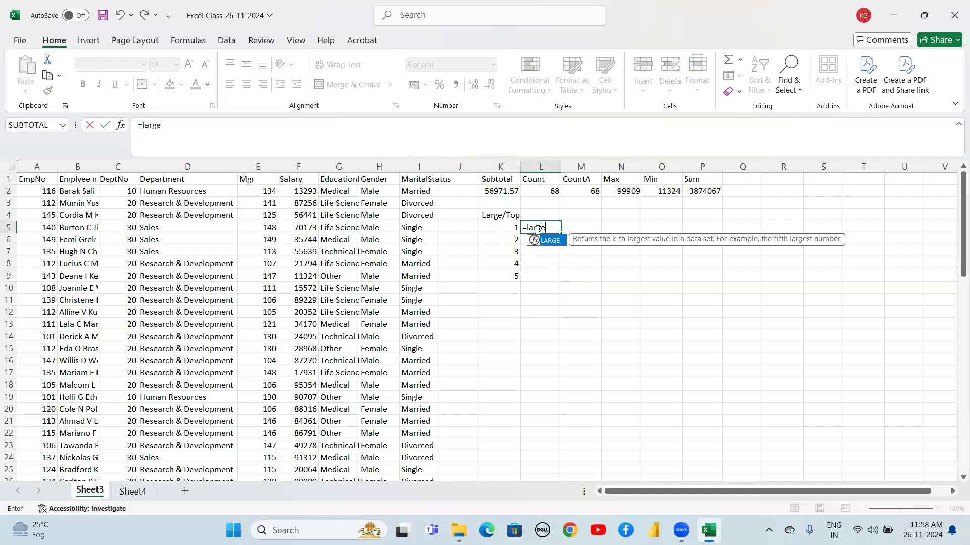
{"action": "key", "text": "Tab"}
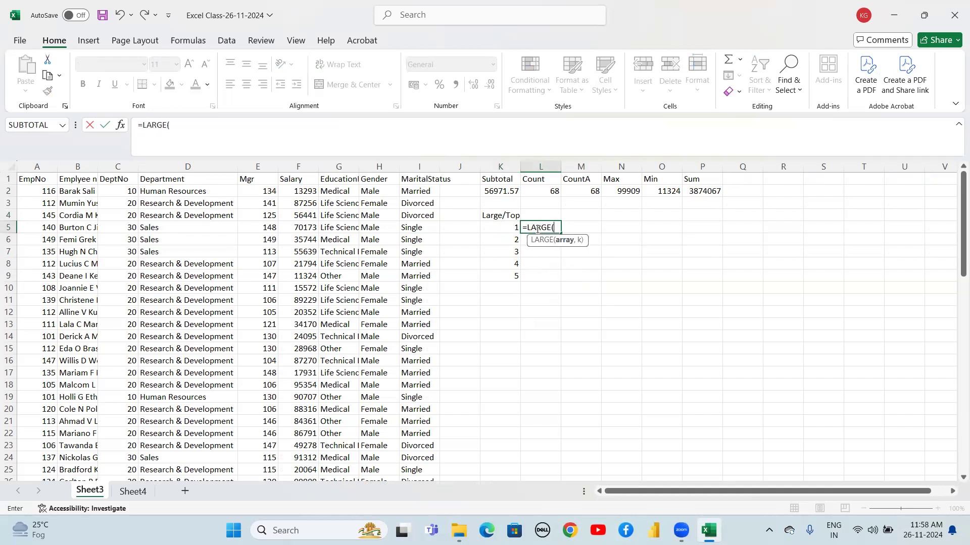
{"action": "left_click", "coordinate": [297, 191]}
{"action": "key", "text": "ctrl+shift+Down"}
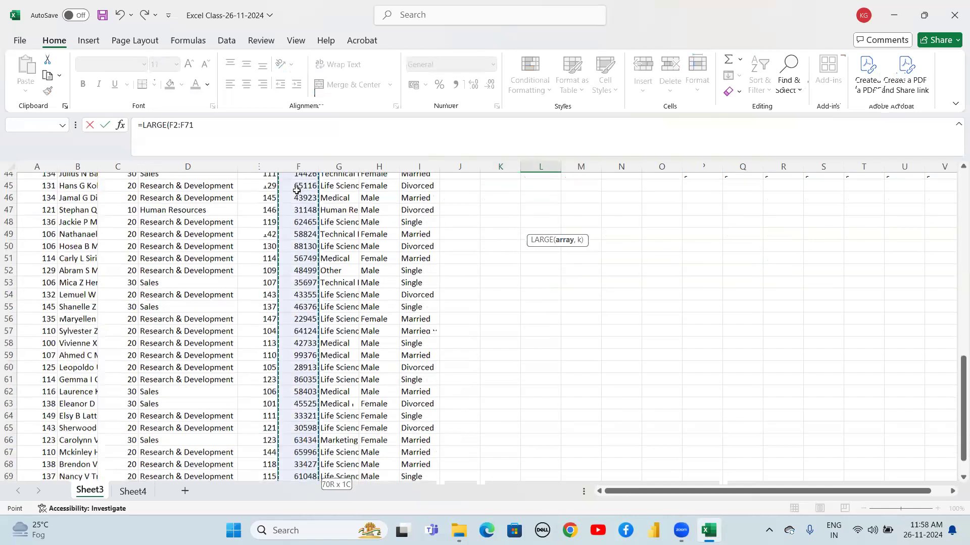
{"action": "key", "text": "shift+Up"}
{"action": "key", "text": "shift+Up"}
{"action": "key", "text": "shift+Up"}
{"action": "key", "text": "shift+Down"}
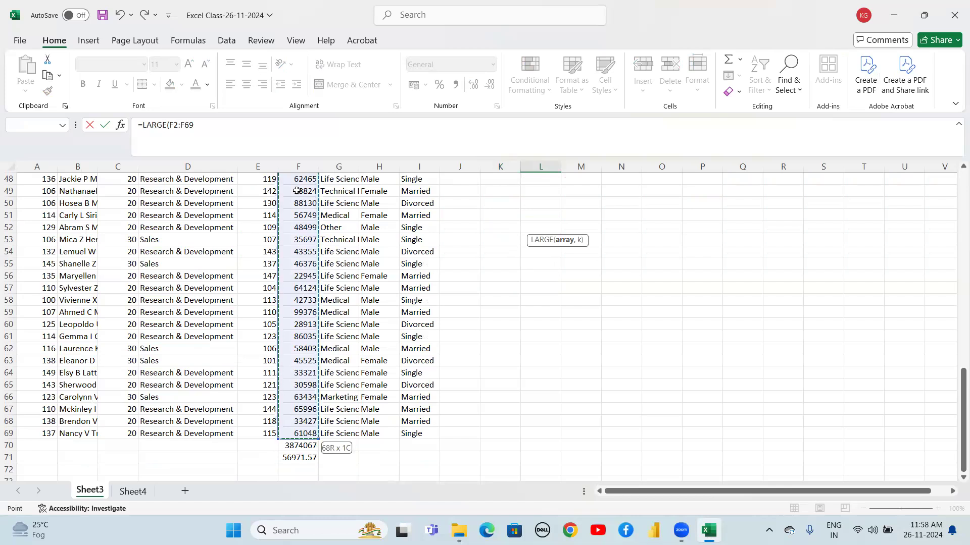
{"action": "scroll", "coordinate": [297, 191], "scroll_direction": "up", "scroll_amount": 5}
{"action": "key", "text": "F4"}
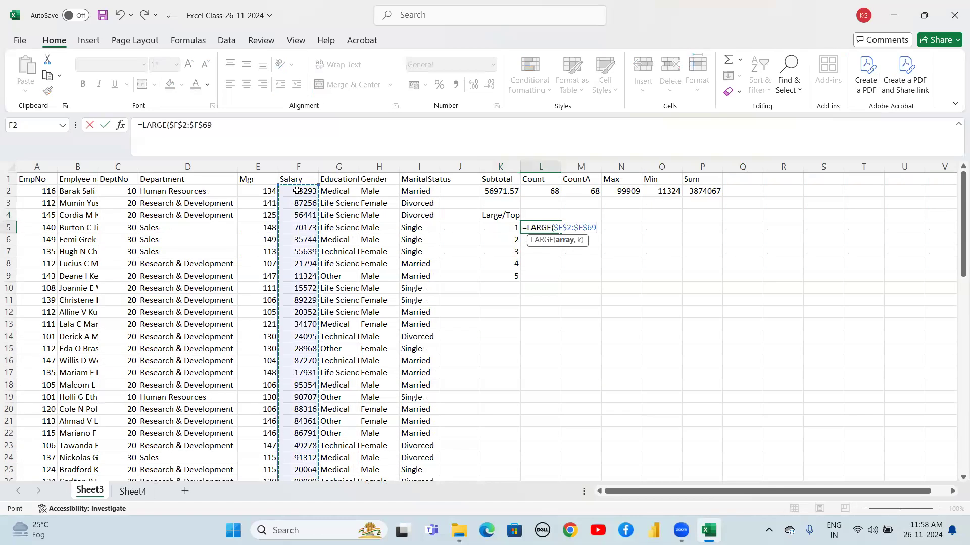
{"action": "type", "text": ","}
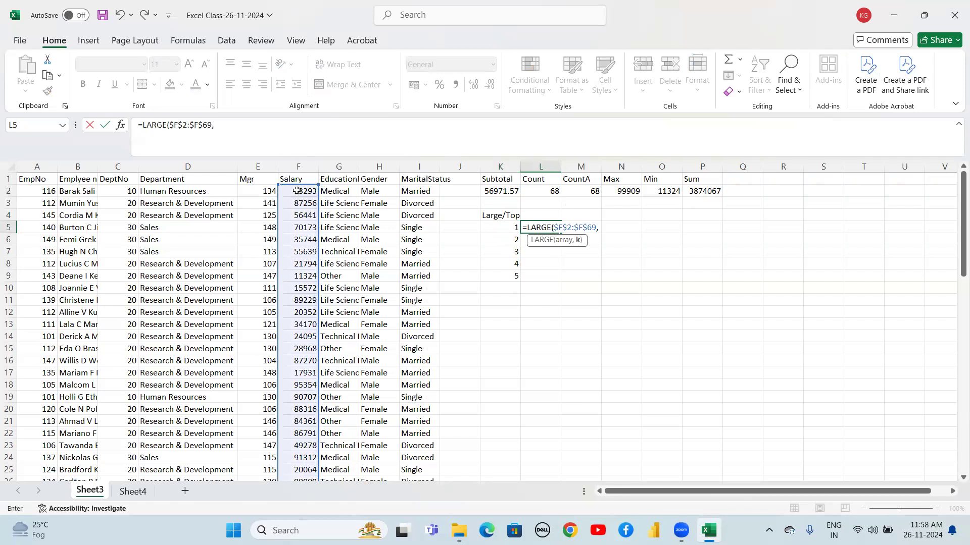
{"action": "left_click", "coordinate": [510, 228]}
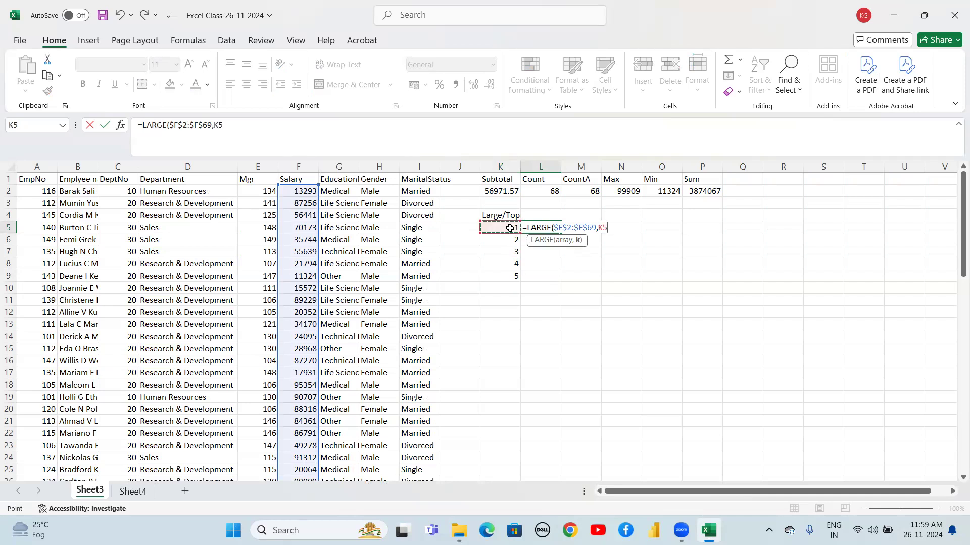
{"action": "type", "text": ")"}
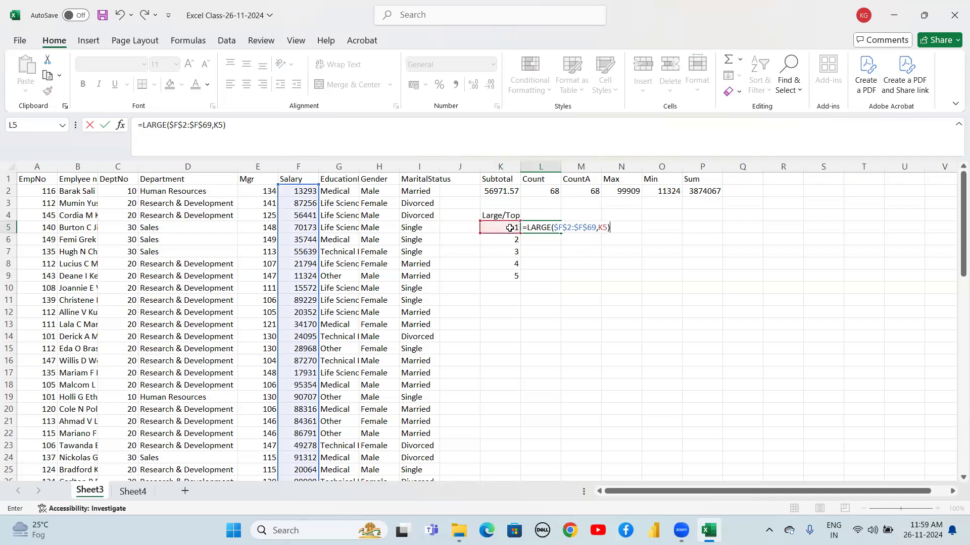
{"action": "key", "text": "Return"}
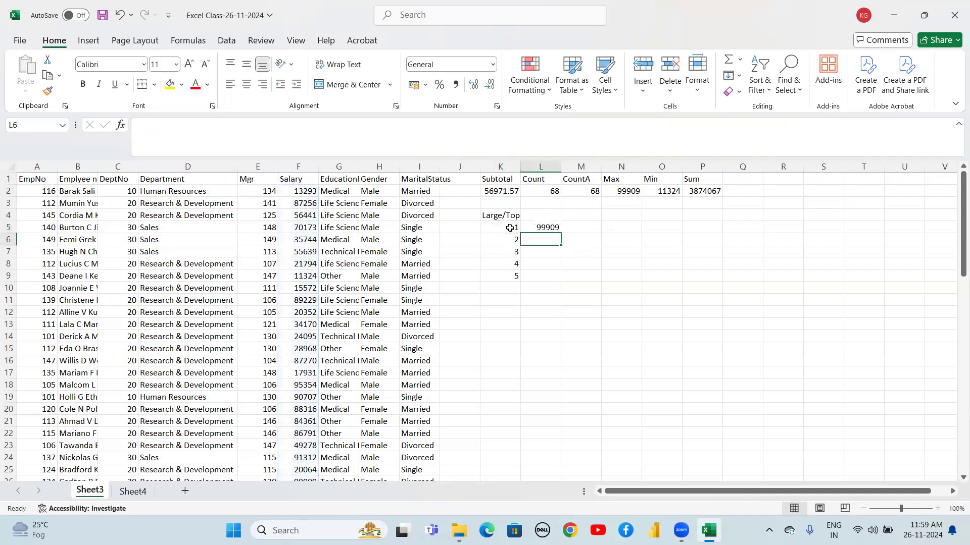
Fill the LARGE formula down from L5 through L9 for ranks 2 to 5
{"action": "key", "text": "Up"}
{"action": "key", "text": "shift+Down"}
{"action": "key", "text": "shift+Down"}
{"action": "key", "text": "shift+Down"}
{"action": "key", "text": "shift+Down"}
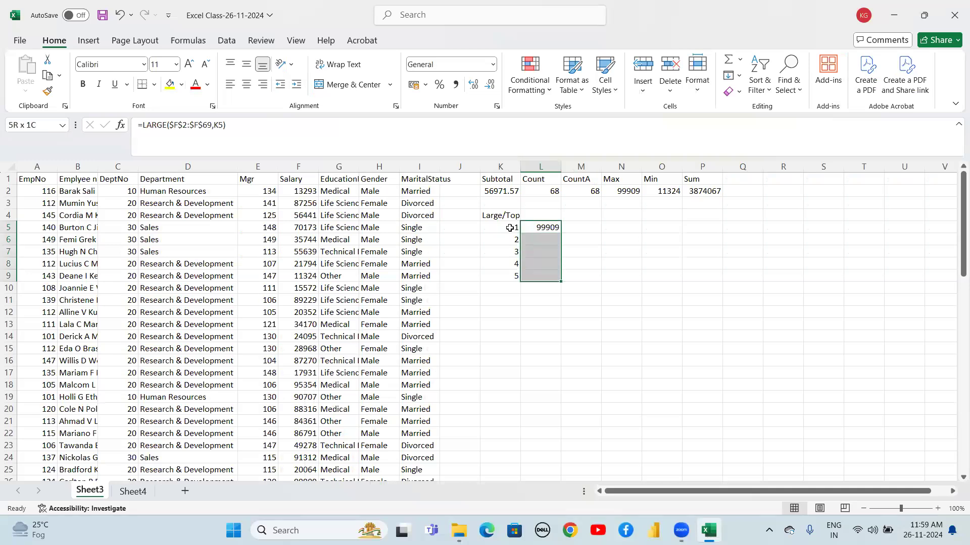
{"action": "key", "text": "ctrl+d"}
{"action": "key", "text": "Down"}
{"action": "key", "text": "Up"}
{"action": "key", "text": "Up"}
{"action": "key", "text": "Down"}
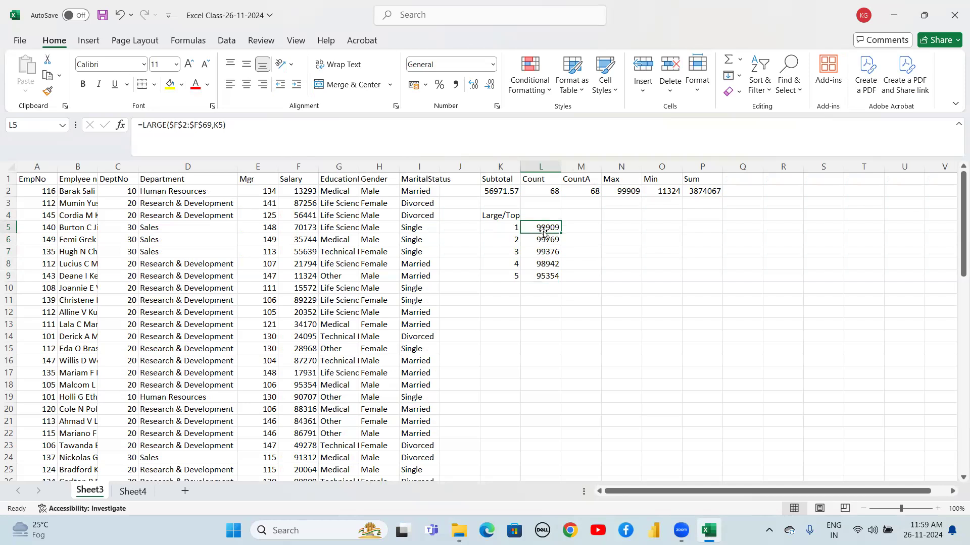
{"action": "left_click", "coordinate": [543, 277]}
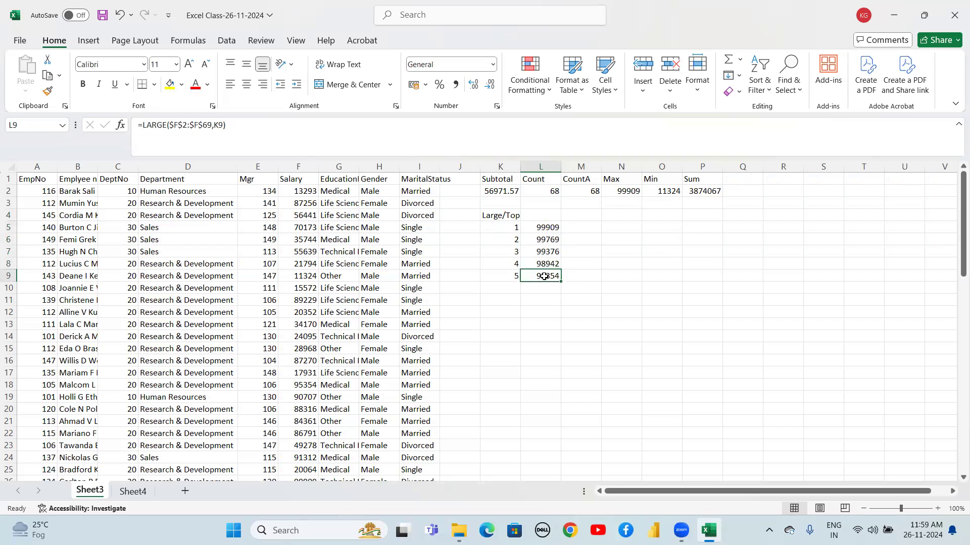
Label cell M4 as Small/Bottom next to the Large/Top ranks
{"action": "left_click", "coordinate": [589, 215]}
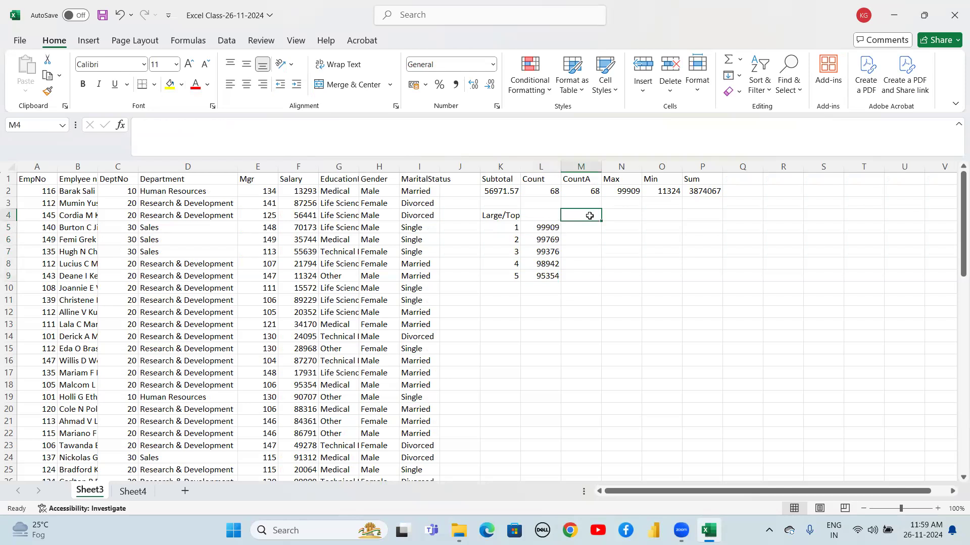
{"action": "type", "text": "Small"}
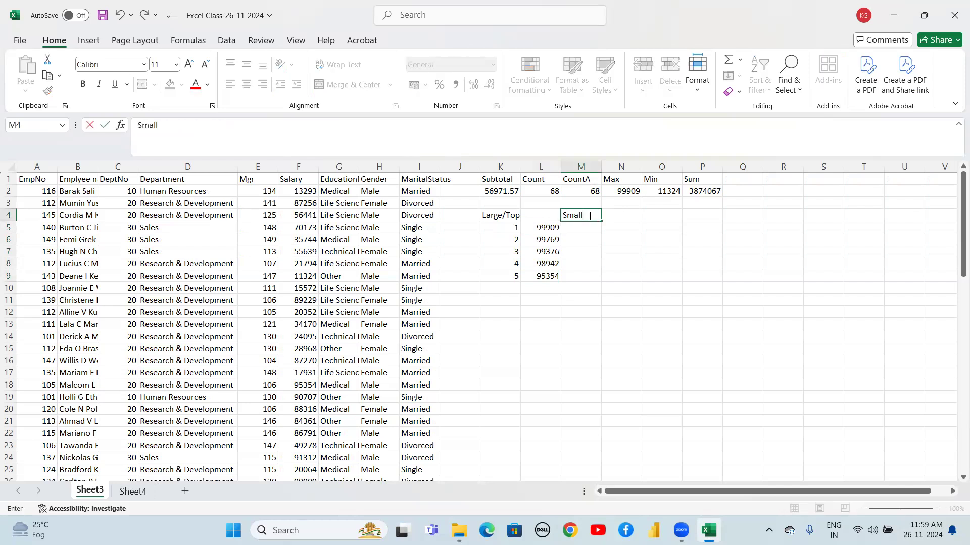
{"action": "type", "text": "/Bottom"}
{"action": "key", "text": "Return"}
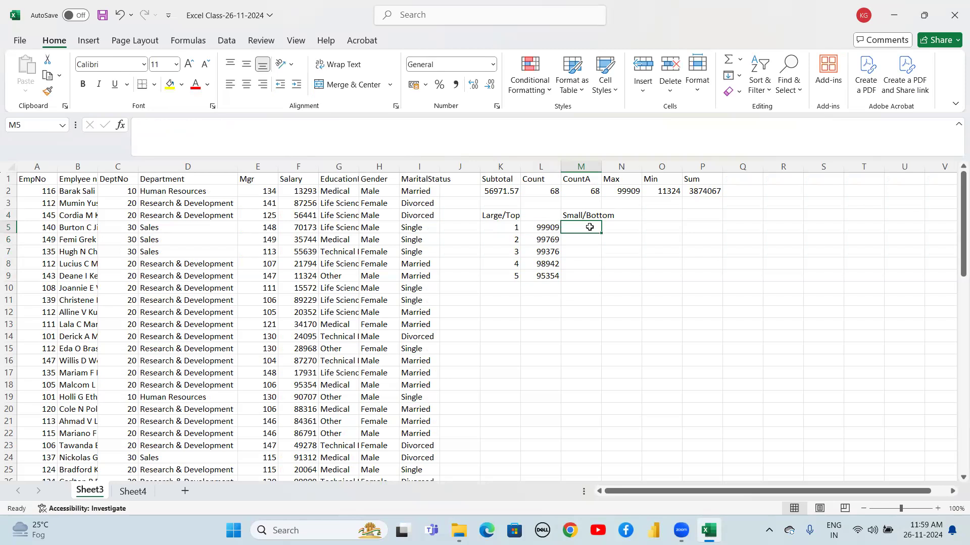
Enter =SMALL($F$2:$F$69,K5) in M5 to get the lowest Salary for rank 1
{"action": "type", "text": "=sma"}
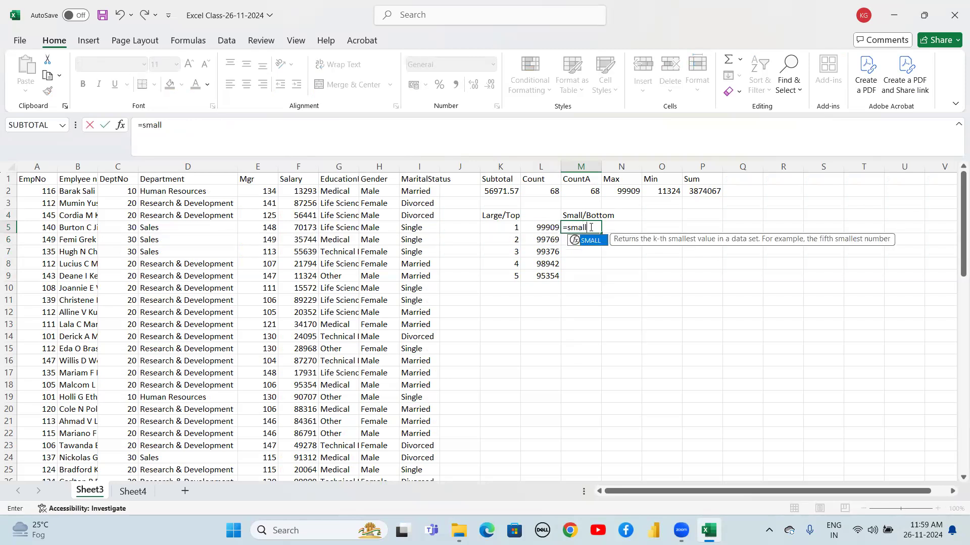
{"action": "type", "text": "ll("}
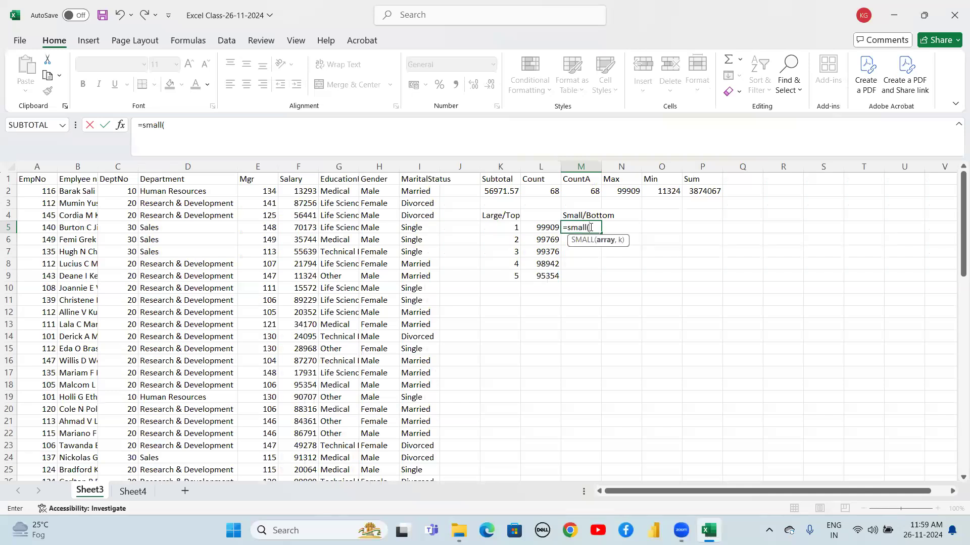
{"action": "left_click", "coordinate": [311, 188]}
{"action": "key", "text": "shift+Down"}
{"action": "key", "text": "shift+Down"}
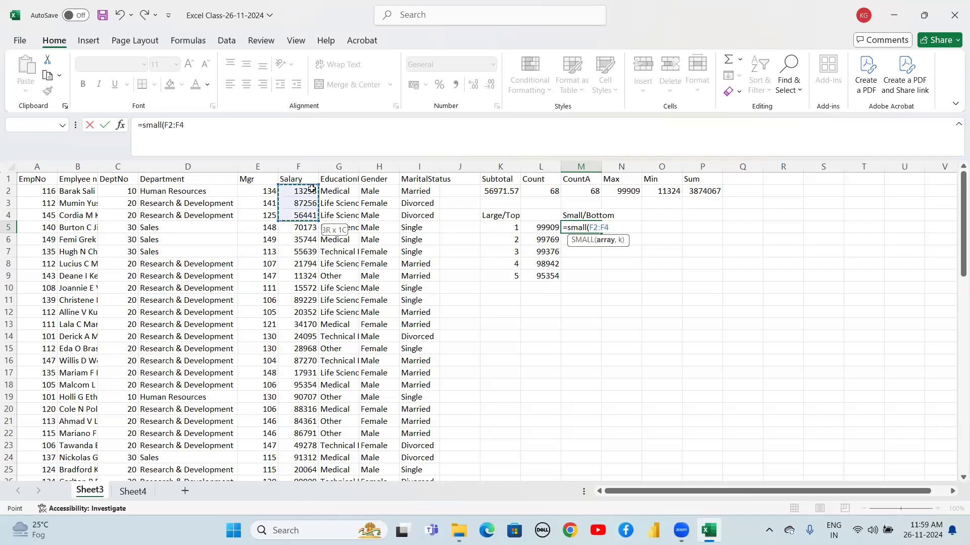
{"action": "key", "text": "ctrl+shift+Down"}
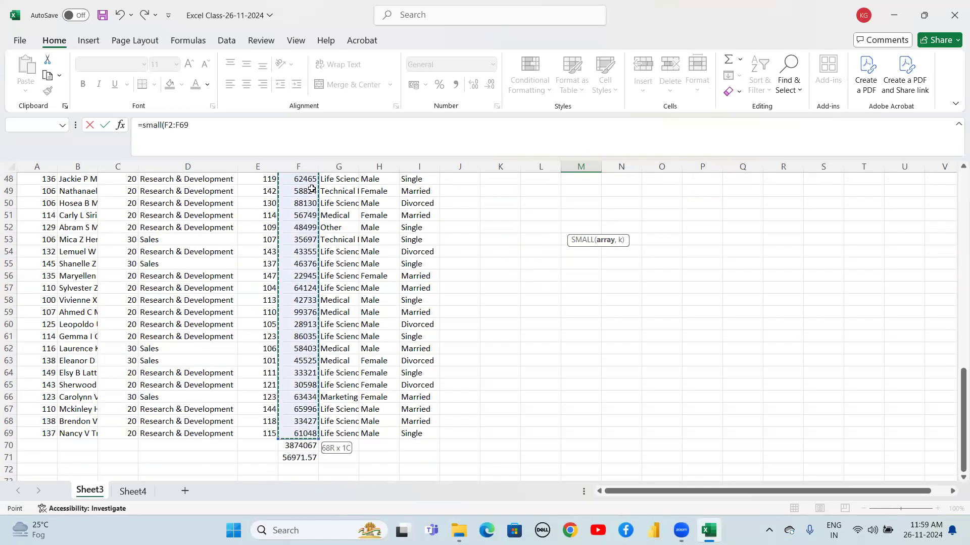
{"action": "key", "text": "F4"}
{"action": "scroll", "coordinate": [311, 189], "scroll_direction": "up", "scroll_amount": 15}
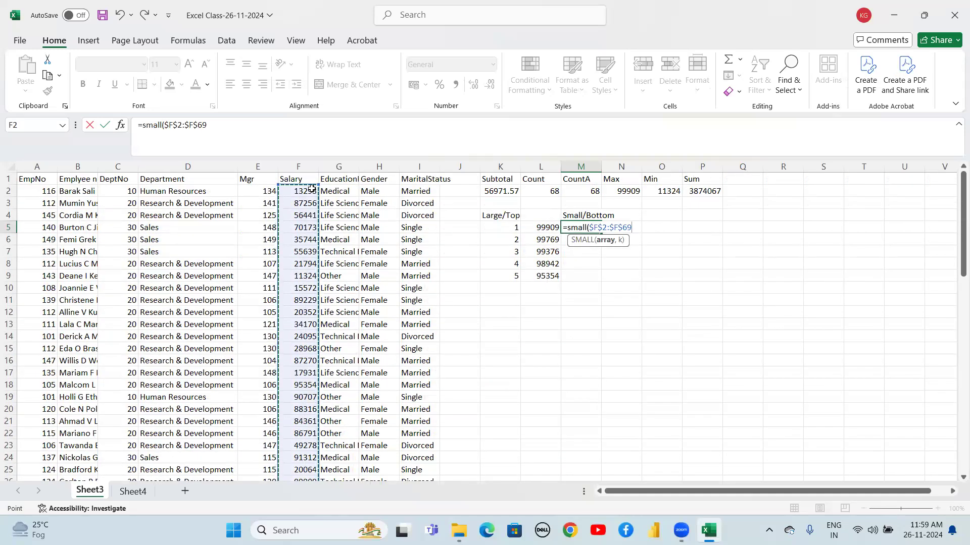
{"action": "type", "text": ","}
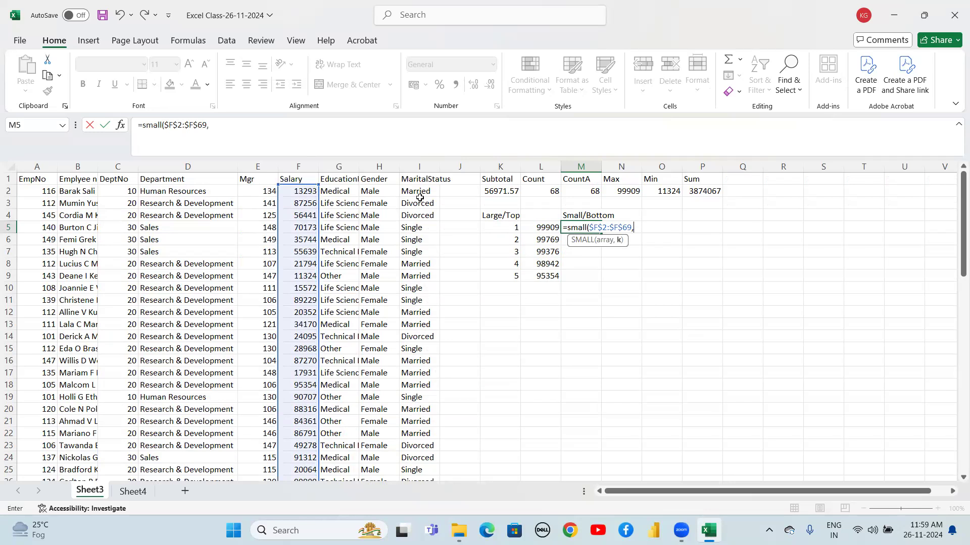
{"action": "left_click", "coordinate": [497, 227]}
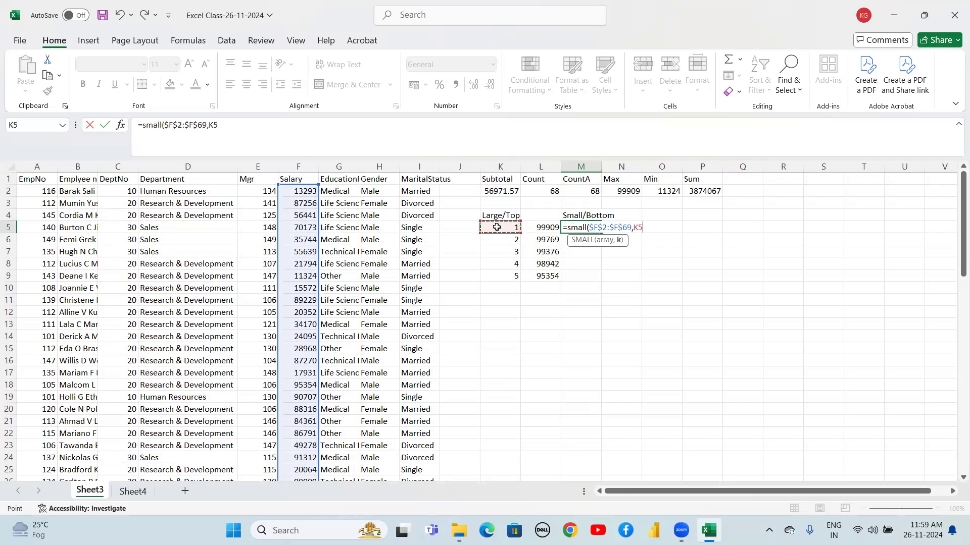
{"action": "type", "text": ")"}
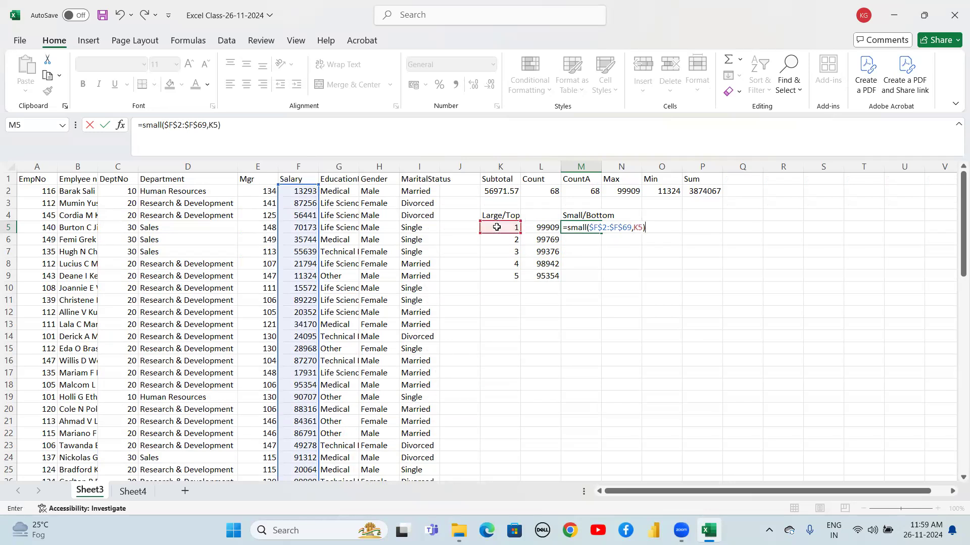
{"action": "key", "text": "Return"}
Fill the SMALL formula down from M5 through the cells for ranks 2 to 5
{"action": "key", "text": "Up"}
{"action": "key", "text": "shift+Down"}
{"action": "key", "text": "shift+Down"}
{"action": "key", "text": "shift+Down"}
{"action": "key", "text": "shift+Down"}
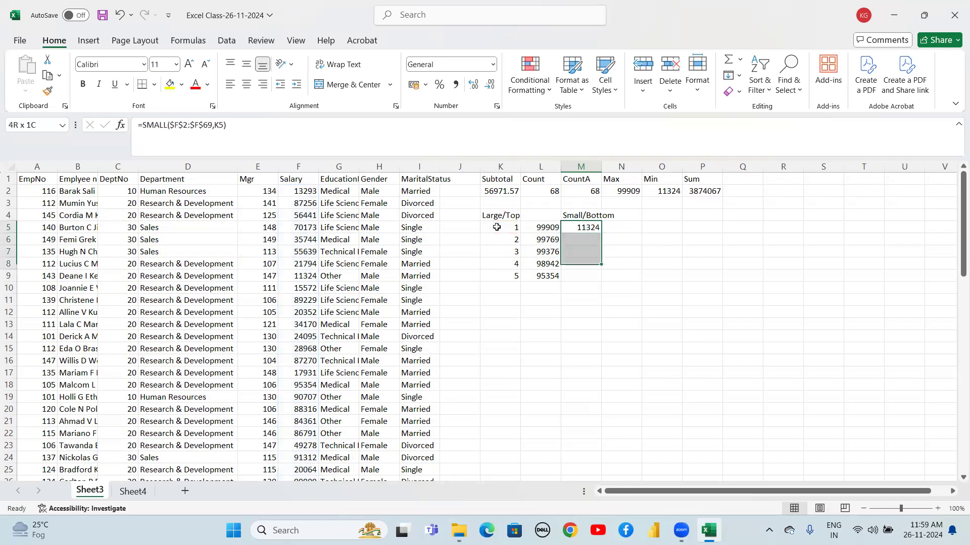
{"action": "key", "text": "ctrl+d"}
Enter =LARGE($F$2:$F$69,10) in N5 to get the 10th highest Salary
{"action": "key", "text": "Up"}
{"action": "key", "text": "Down"}
{"action": "key", "text": "Up"}
{"action": "key", "text": "Up"}
{"action": "key", "text": "Up"}
{"action": "key", "text": "Right"}
{"action": "key", "text": "Right"}
{"action": "key", "text": "Down"}
{"action": "key", "text": "Down"}
{"action": "key", "text": "Down"}
{"action": "key", "text": "Down"}
{"action": "key", "text": "Left"}
{"action": "key", "text": "Up"}
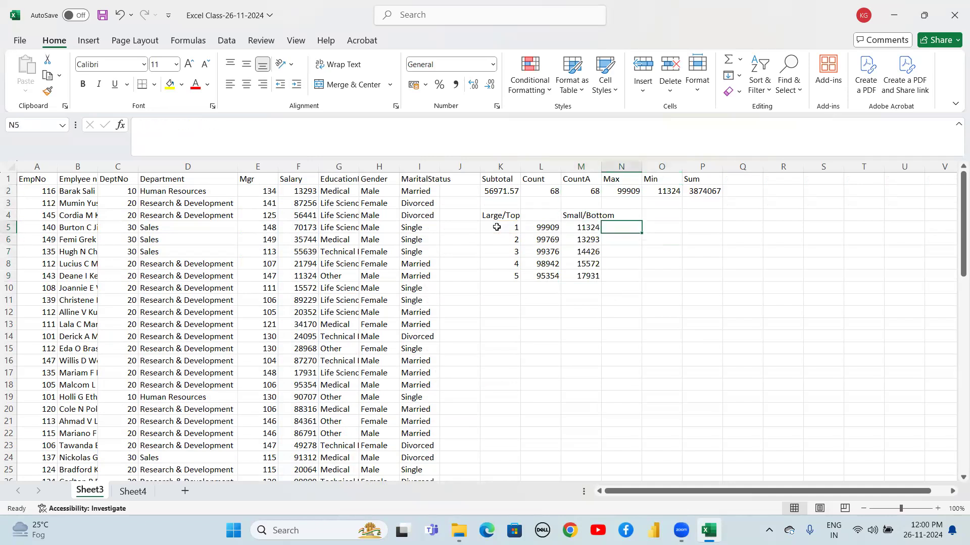
{"action": "type", "text": "=lar"}
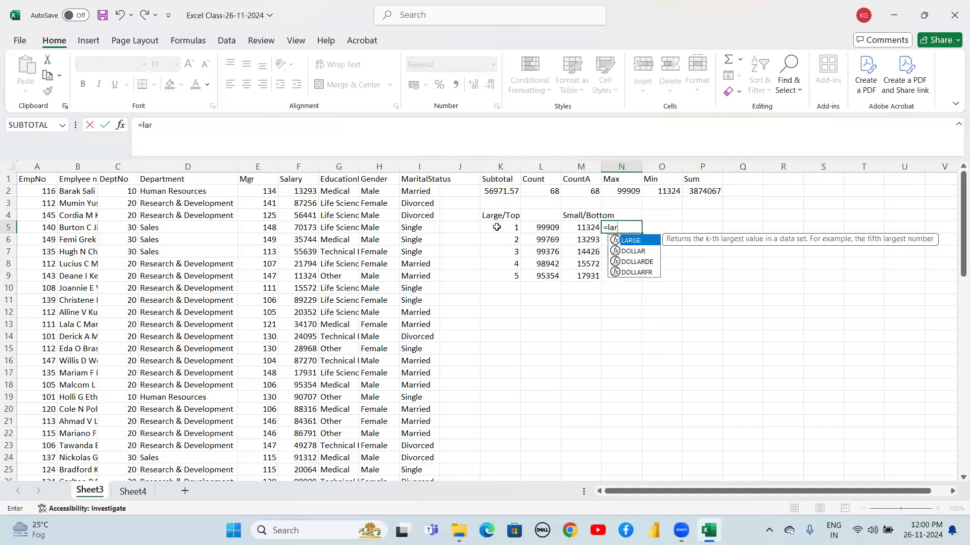
{"action": "type", "text": "ger"}
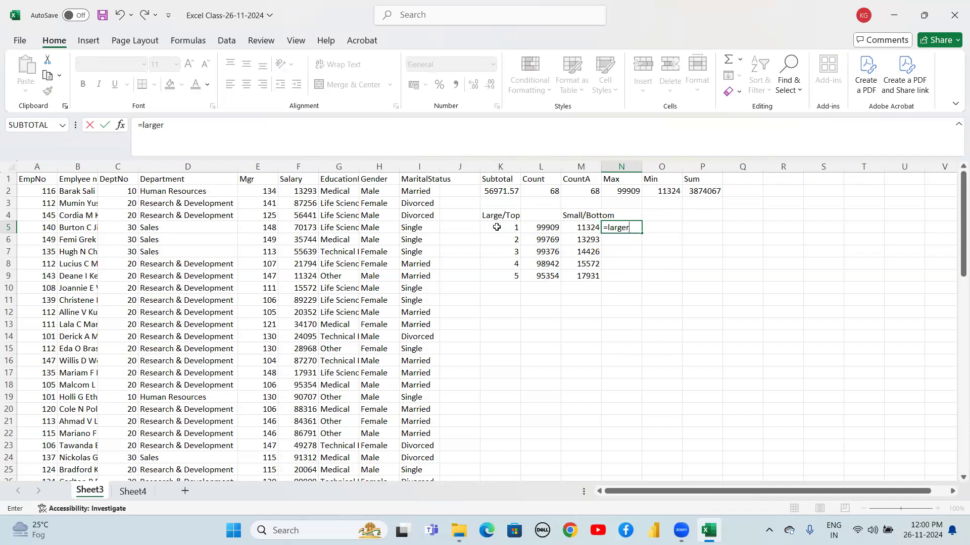
{"action": "key", "text": "BackSpace"}
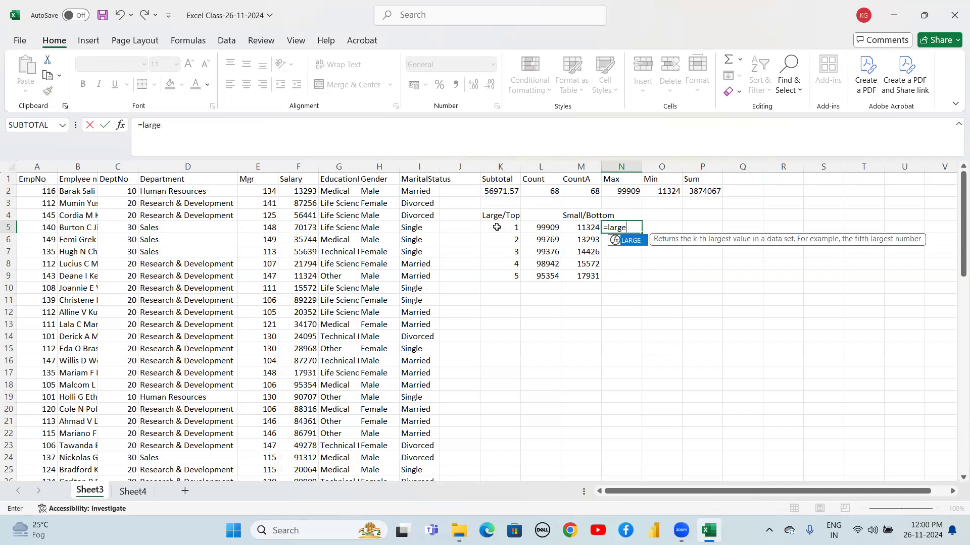
{"action": "type", "text": "("}
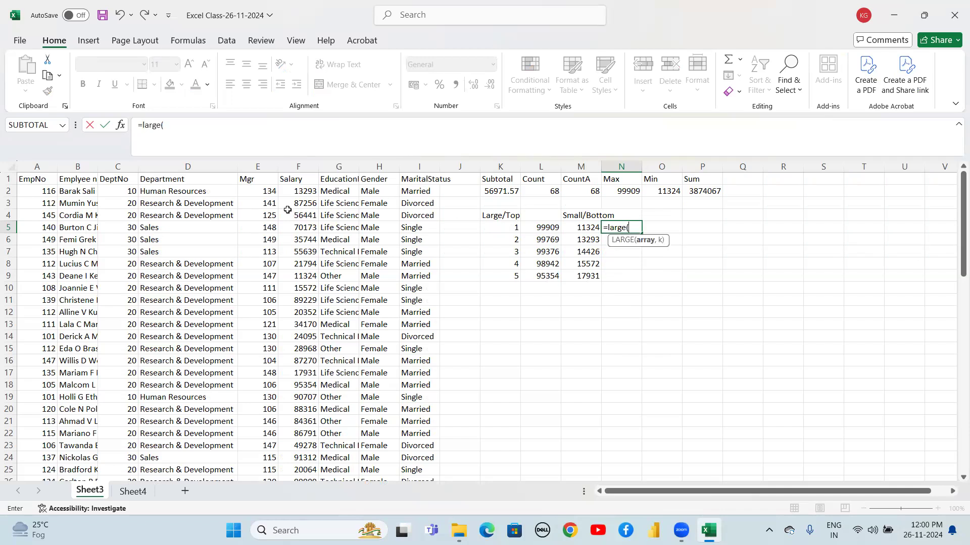
{"action": "left_click", "coordinate": [302, 192]}
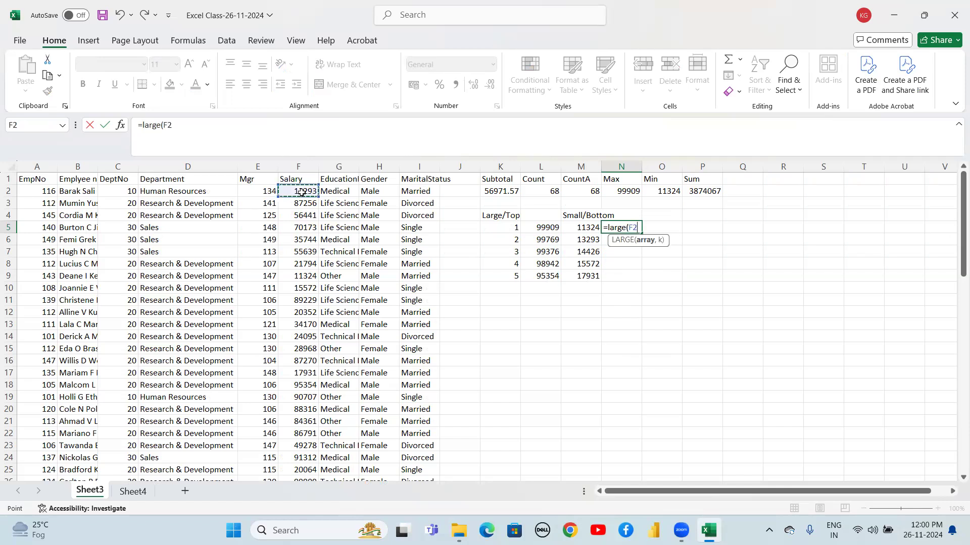
{"action": "key", "text": "ctrl+shift+Down"}
{"action": "key", "text": "shift+Up"}
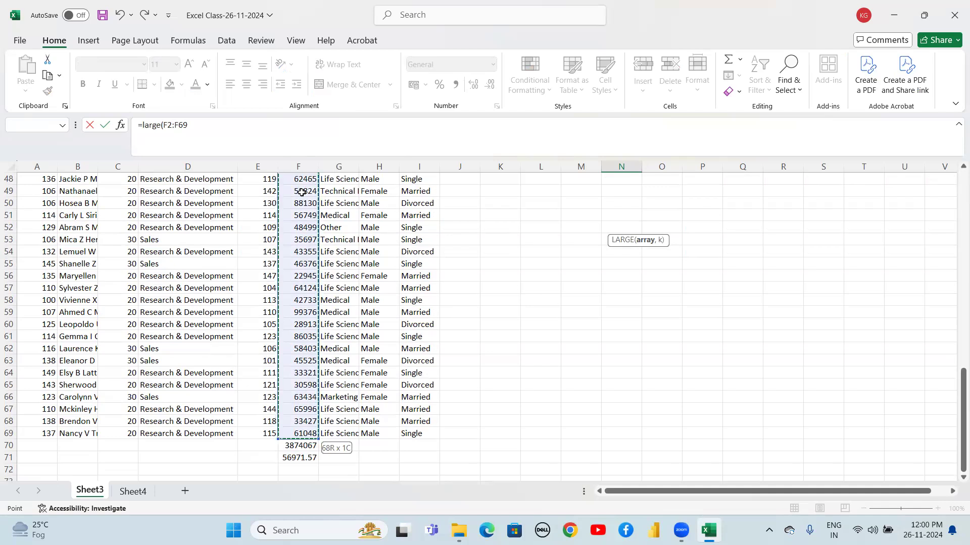
{"action": "key", "text": "F4"}
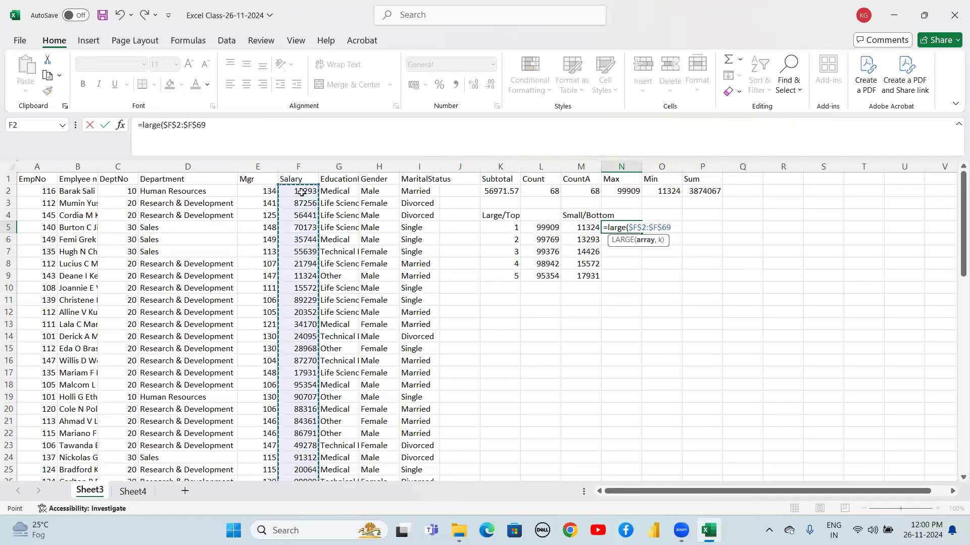
{"action": "type", "text": ","}
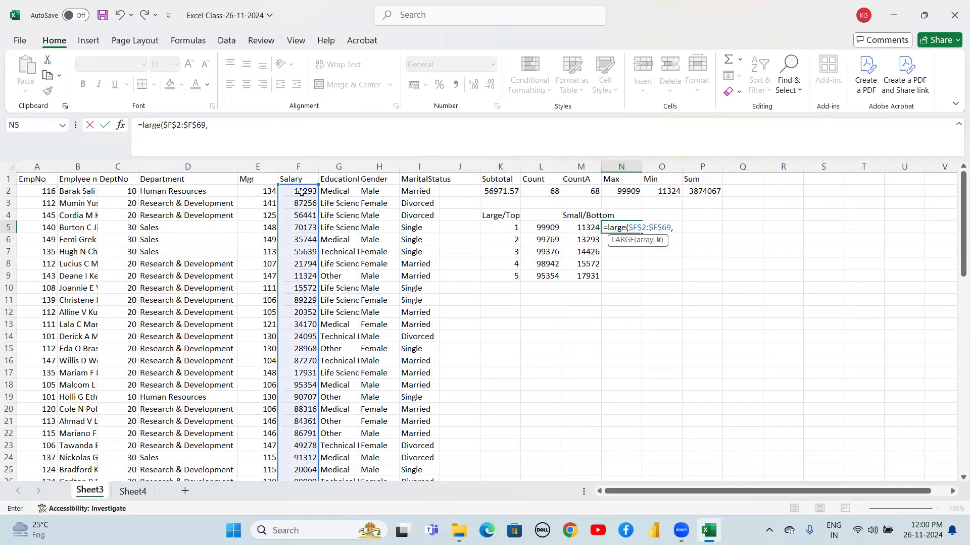
{"action": "type", "text": "10)"}
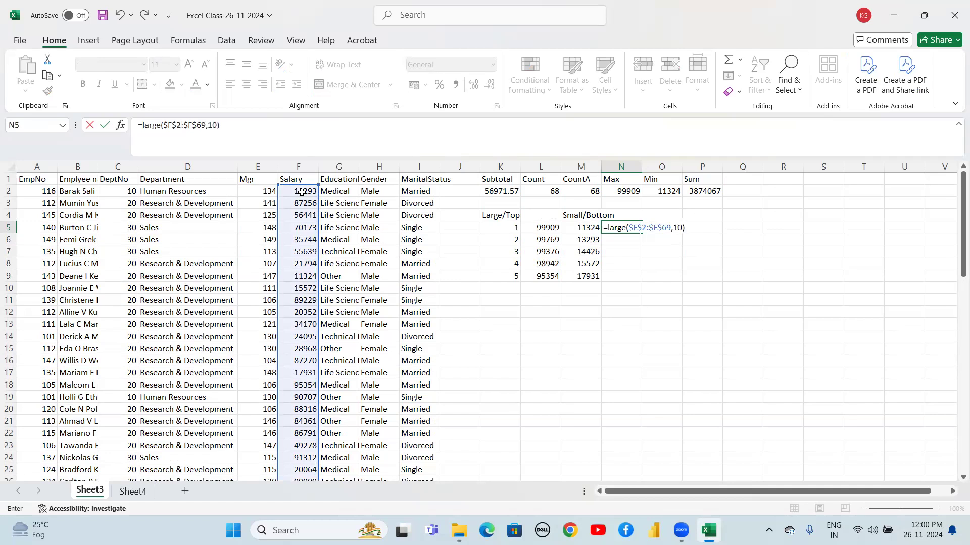
{"action": "key", "text": "Return"}
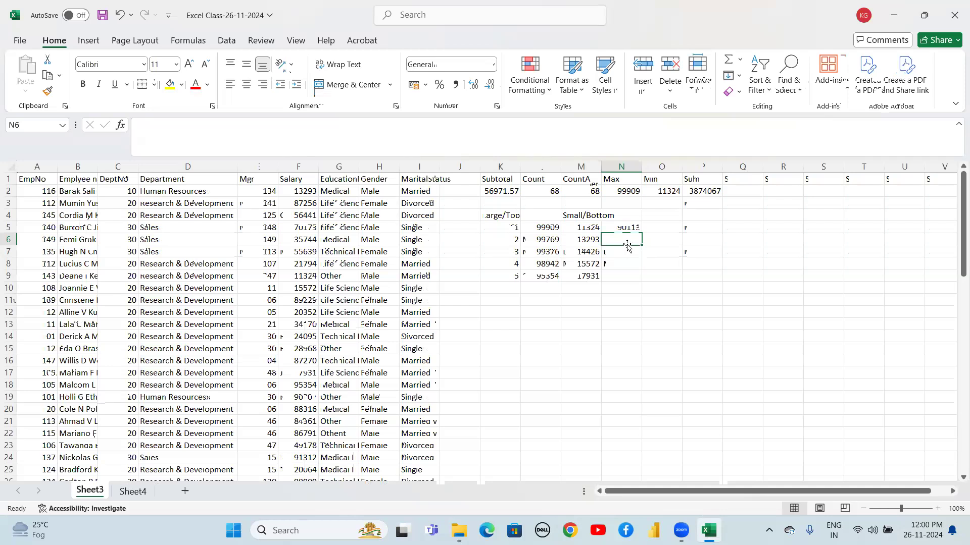
Enter =SMALL($F$2:$F$69,68) in N6 to get the 68th smallest Salary
{"action": "type", "text": "=bott"}
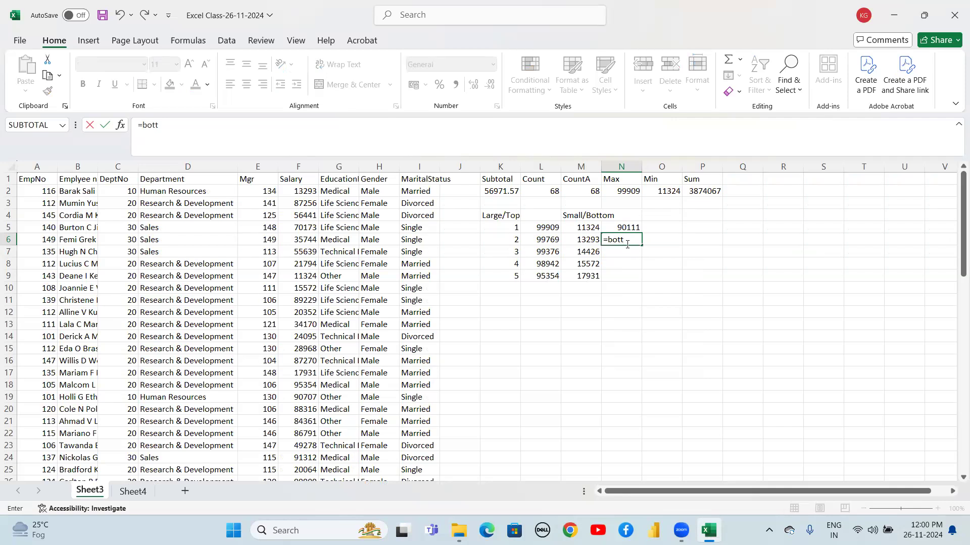
{"action": "key", "text": "BackSpace"}
{"action": "key", "text": "BackSpace"}
{"action": "type", "text": "bo"}
{"action": "key", "text": "BackSpace"}
{"action": "key", "text": "BackSpace"}
{"action": "type", "text": "sm"}
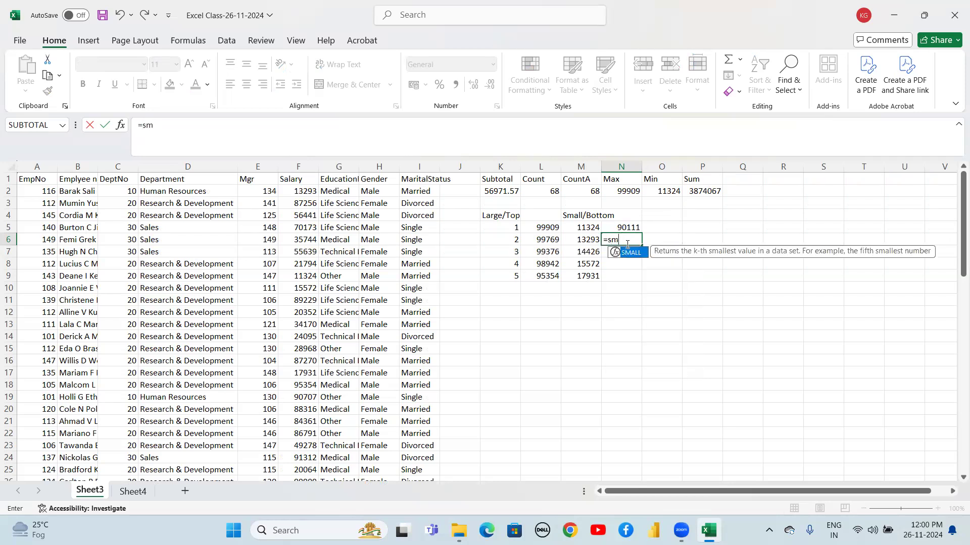
{"action": "type", "text": "all("}
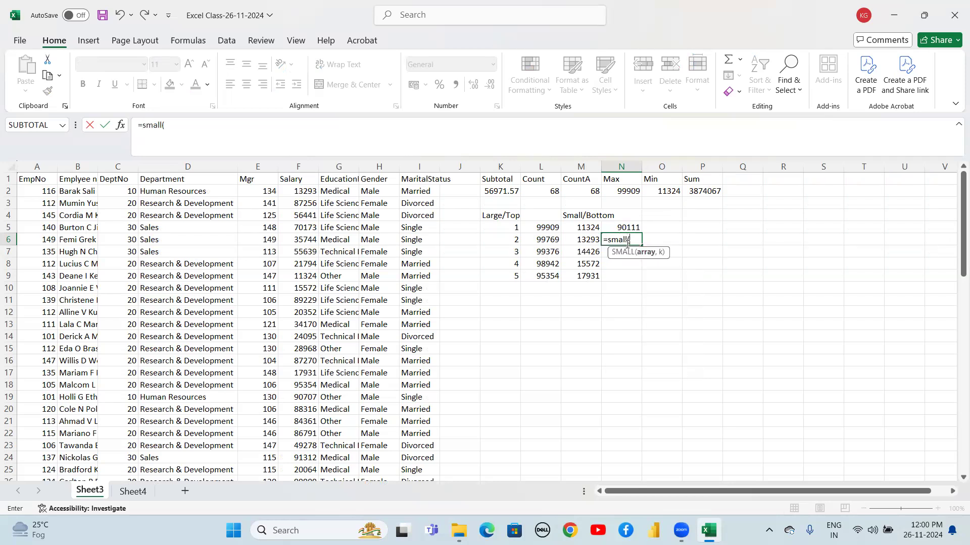
{"action": "left_click", "coordinate": [307, 192]}
{"action": "key", "text": "ctrl+shift+Down"}
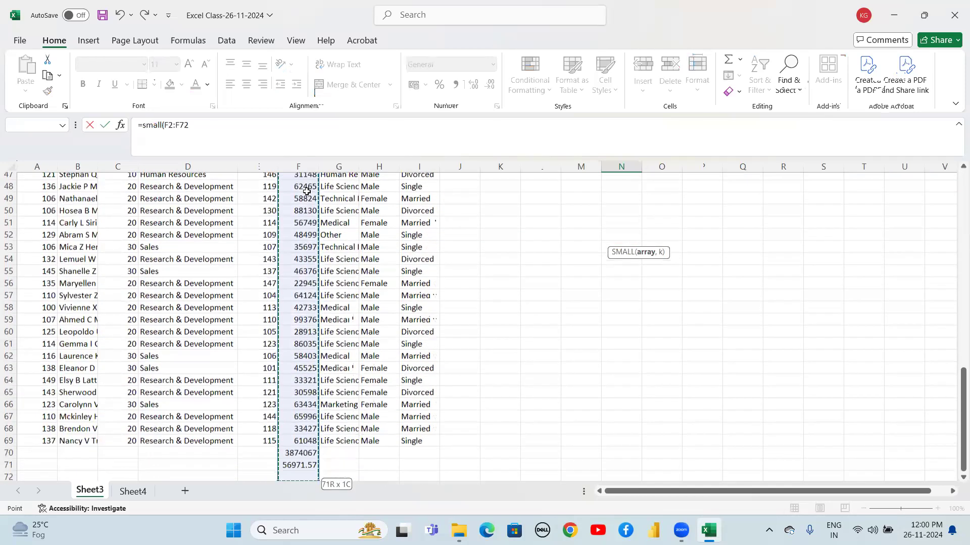
{"action": "key", "text": "shift+Up"}
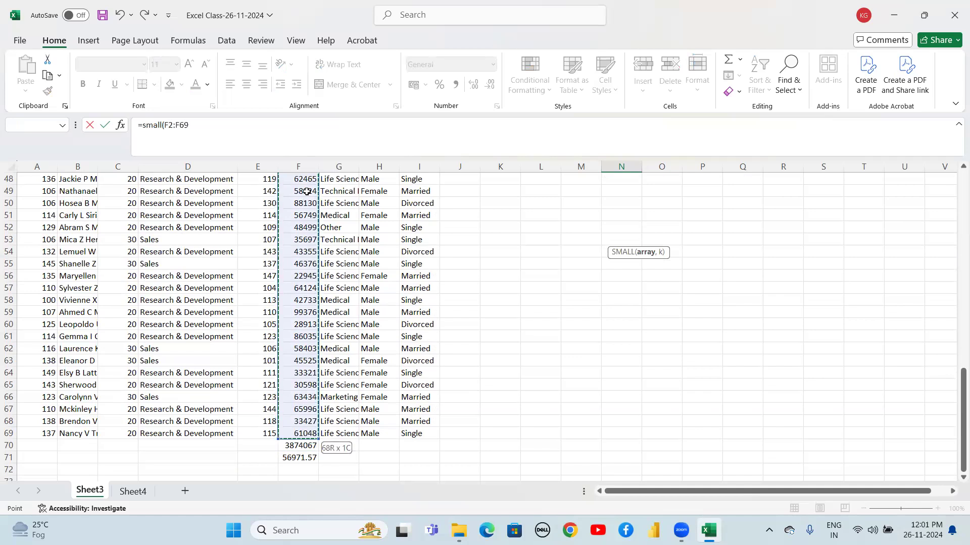
{"action": "key", "text": "F4"}
{"action": "type", "text": ",68"}
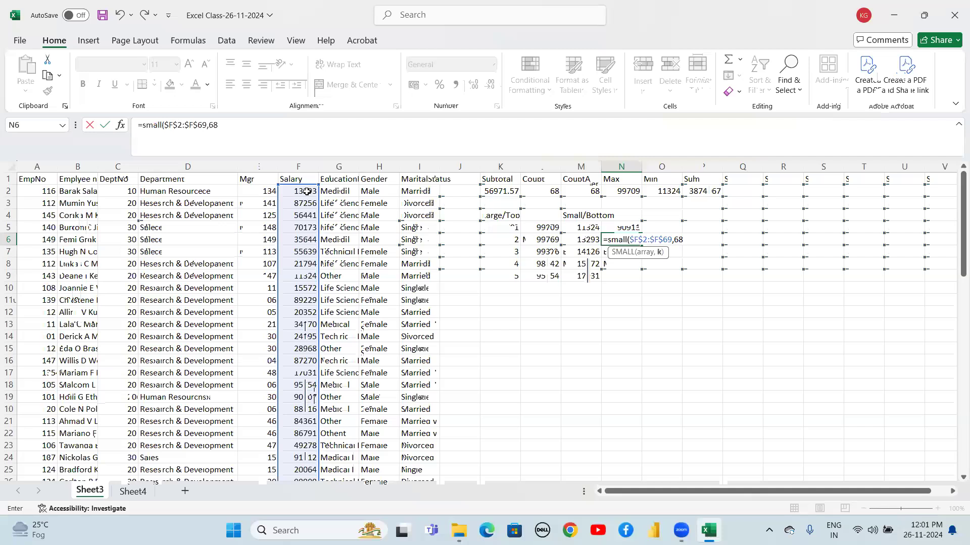
{"action": "type", "text": ")"}
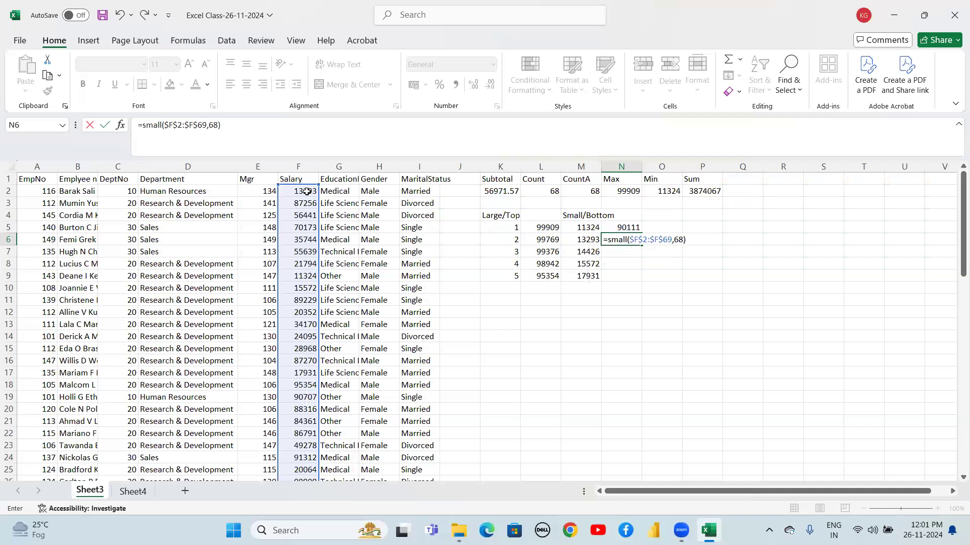
{"action": "key", "text": "Return"}
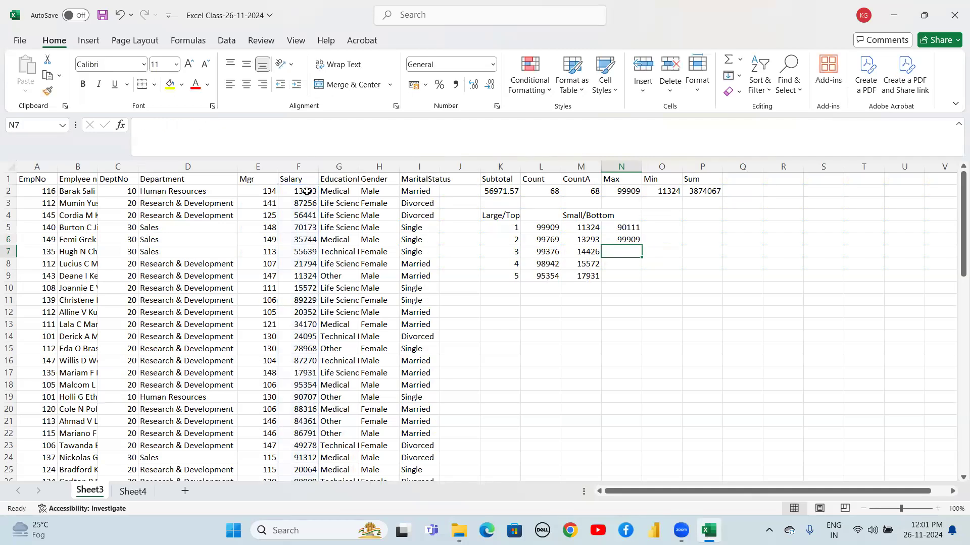
{"action": "left_click", "coordinate": [627, 238]}
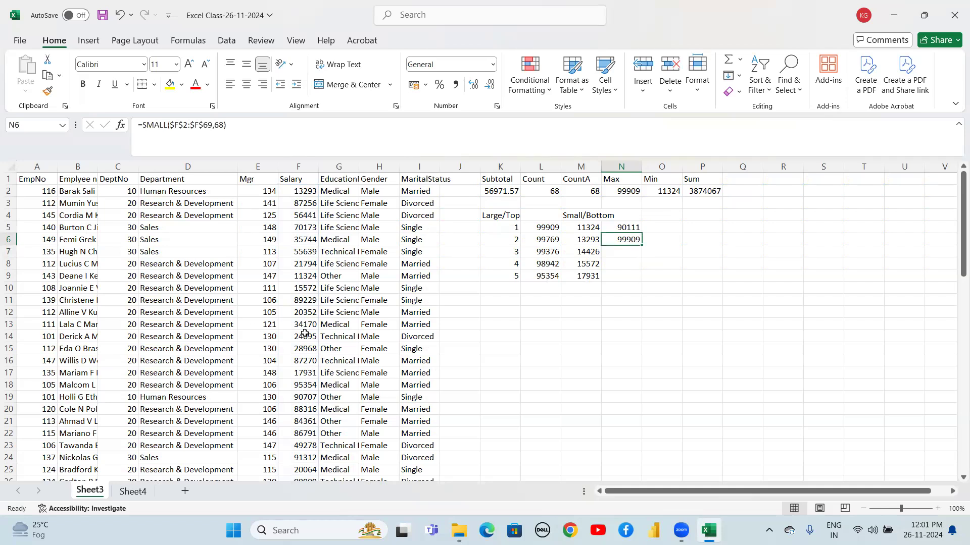
Select the EmpNo values from A2 to the last data row to check how many records there are
{"action": "left_click", "coordinate": [302, 283]}
{"action": "key", "text": "ctrl+Down"}
{"action": "key", "text": "Up"}
{"action": "key", "text": "Up"}
{"action": "key", "text": "Up"}
{"action": "key", "text": "ctrl+Up"}
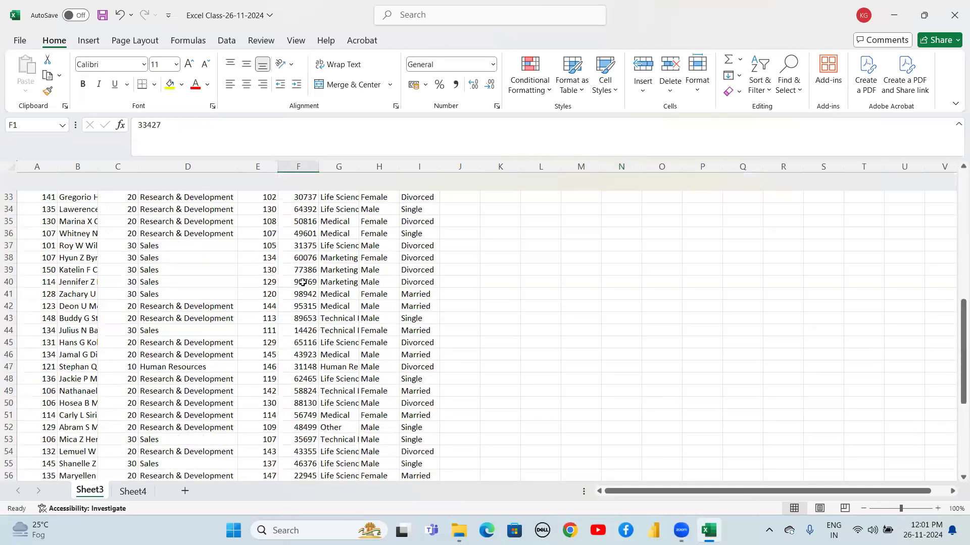
{"action": "key", "text": "Left"}
{"action": "key", "text": "Left"}
{"action": "key", "text": "Left"}
{"action": "key", "text": "Left"}
{"action": "key", "text": "Left"}
{"action": "key", "text": "shift+Down"}
{"action": "key", "text": "shift+Up"}
{"action": "key", "text": "Down"}
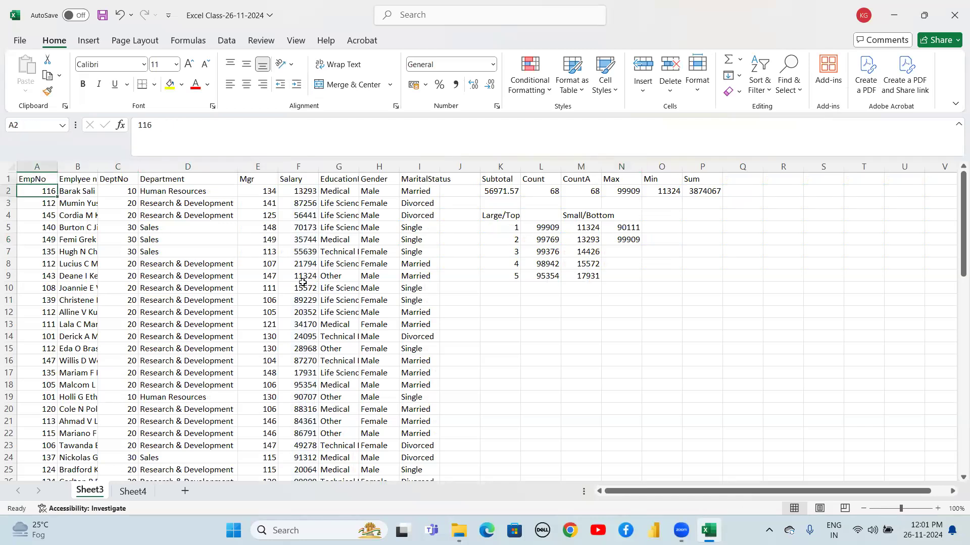
{"action": "key", "text": "shift+Down"}
{"action": "key", "text": "shift+Down"}
{"action": "key", "text": "shift+Down"}
{"action": "key", "text": "ctrl+shift+Down"}
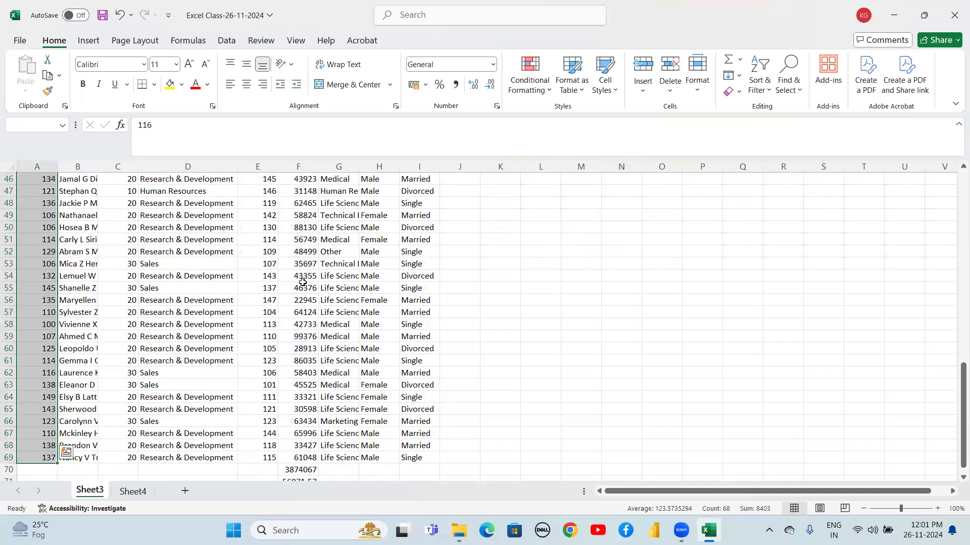
Inspect the SMALL formula in N6 and the rank results beside the Salary data
{"action": "key", "text": "ctrl+Up"}
{"action": "key", "text": "Down"}
{"action": "key", "text": "Right"}
{"action": "key", "text": "Right"}
{"action": "key", "text": "Right"}
{"action": "key", "text": "Right"}
{"action": "key", "text": "Right"}
{"action": "key", "text": "Right"}
{"action": "key", "text": "Right"}
{"action": "key", "text": "Right"}
{"action": "key", "text": "Right"}
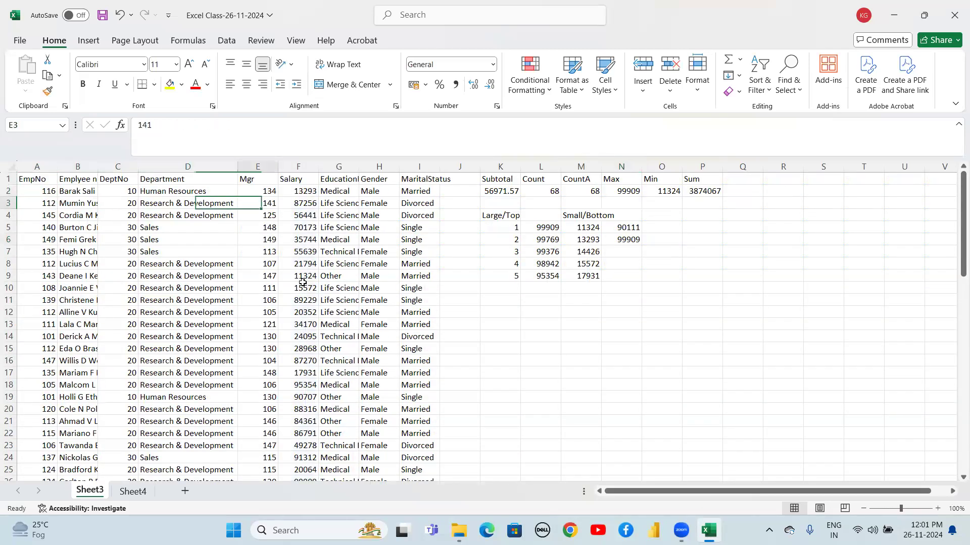
{"action": "key", "text": "Right"}
{"action": "key", "text": "Right"}
{"action": "key", "text": "Right"}
{"action": "key", "text": "Right"}
{"action": "key", "text": "Down"}
{"action": "key", "text": "Down"}
{"action": "key", "text": "Down"}
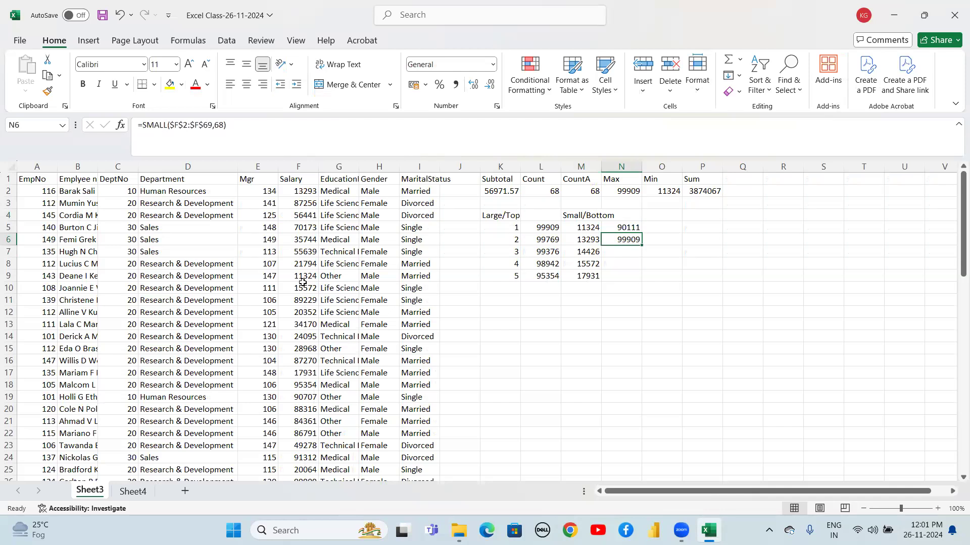
{"action": "double_click", "coordinate": [632, 237]}
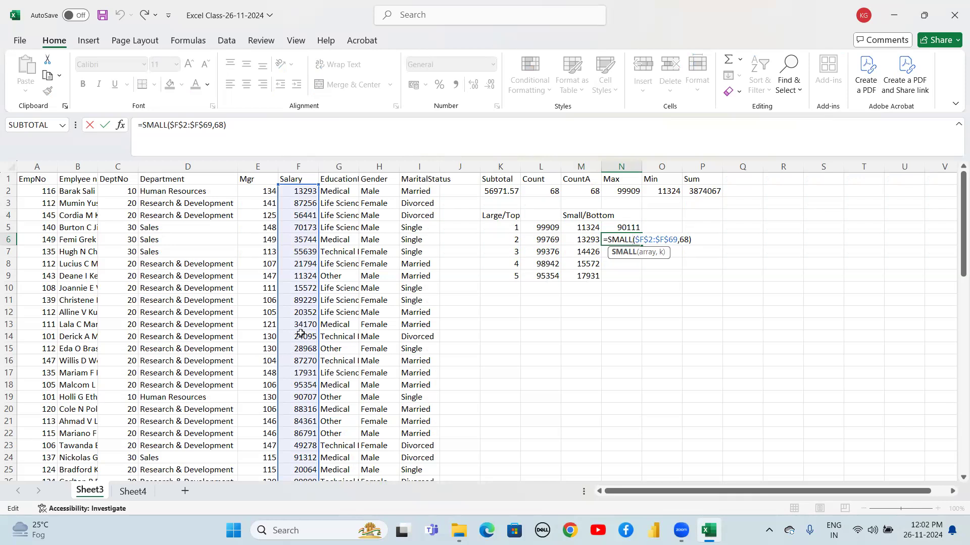
{"action": "left_click", "coordinate": [305, 298]}
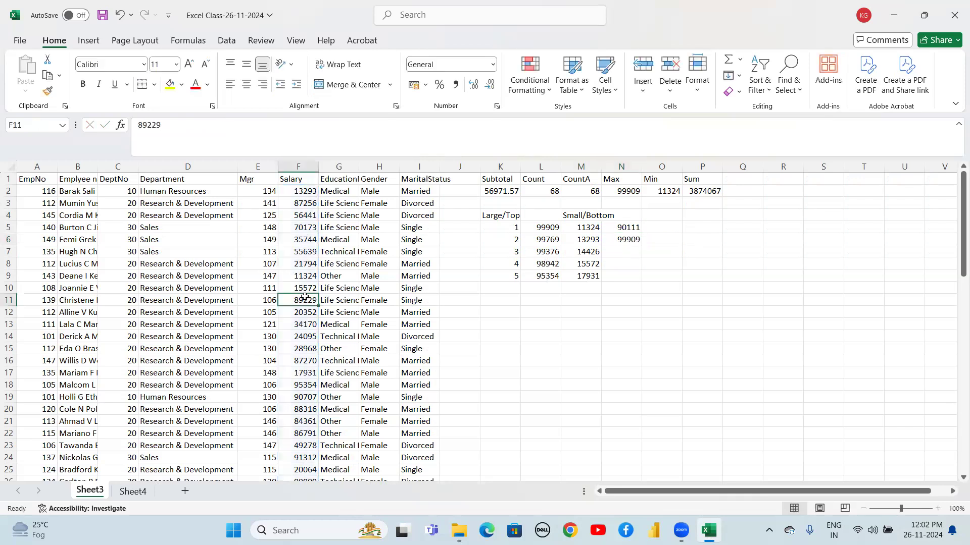
Apply filters to the employee table's header row
{"action": "key", "text": "ctrl+Up"}
{"action": "key", "text": "Down"}
{"action": "key", "text": "Up"}
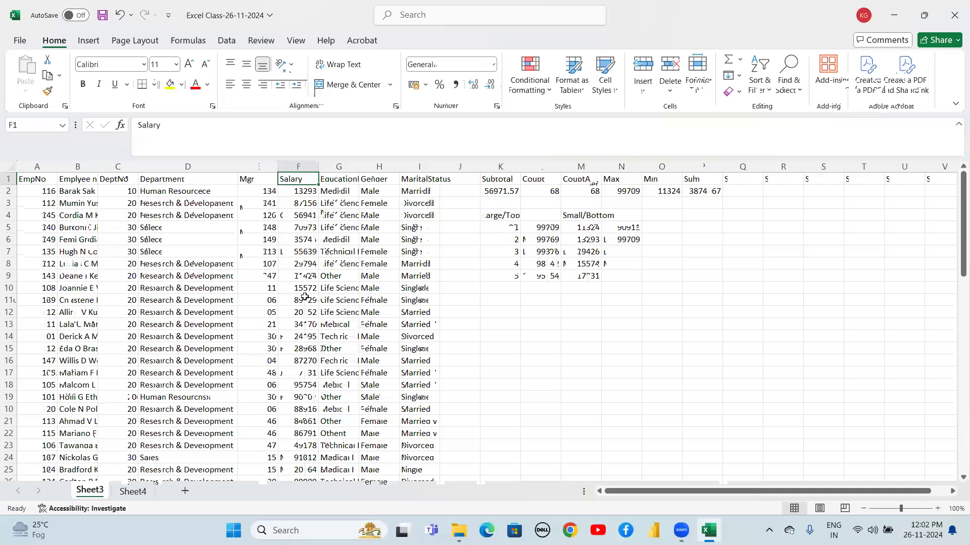
{"action": "key", "text": "ctrl+shift+l"}
{"action": "key", "text": "Down"}
{"action": "key", "text": "Up"}
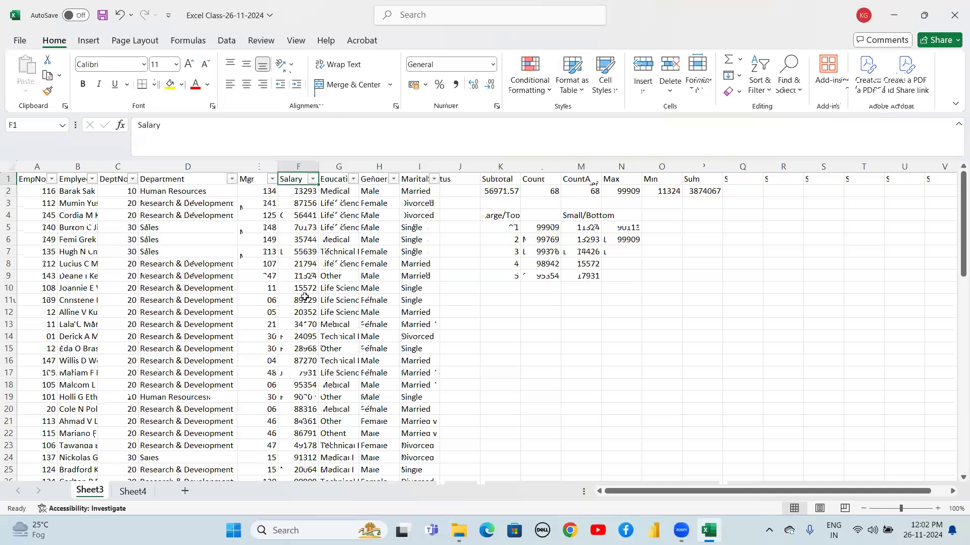
Try sorting Salary smallest to largest, then undo the sort
{"action": "key", "text": "alt+Down"}
{"action": "key", "text": "Down"}
{"action": "key", "text": "Down"}
{"action": "key", "text": "Up"}
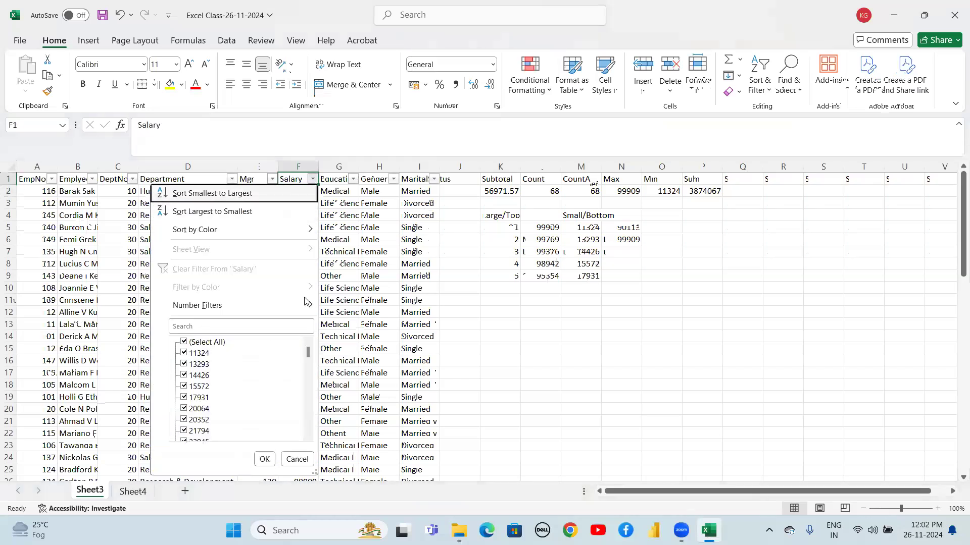
{"action": "key", "text": "Return"}
{"action": "key", "text": "Down"}
{"action": "key", "text": "Down"}
{"action": "key", "text": "Down"}
{"action": "key", "text": "Down"}
{"action": "key", "text": "Down"}
{"action": "key", "text": "Down"}
{"action": "key", "text": "ctrl+Down"}
{"action": "key", "text": "Down"}
{"action": "key", "text": "Down"}
{"action": "key", "text": "Up"}
{"action": "key", "text": "Up"}
{"action": "key", "text": "Up"}
{"action": "key", "text": "Up"}
{"action": "key", "text": "ctrl+z"}
{"action": "key", "text": "ctrl+z"}
{"action": "key", "text": "ctrl+z"}
{"action": "key", "text": "ctrl+z"}
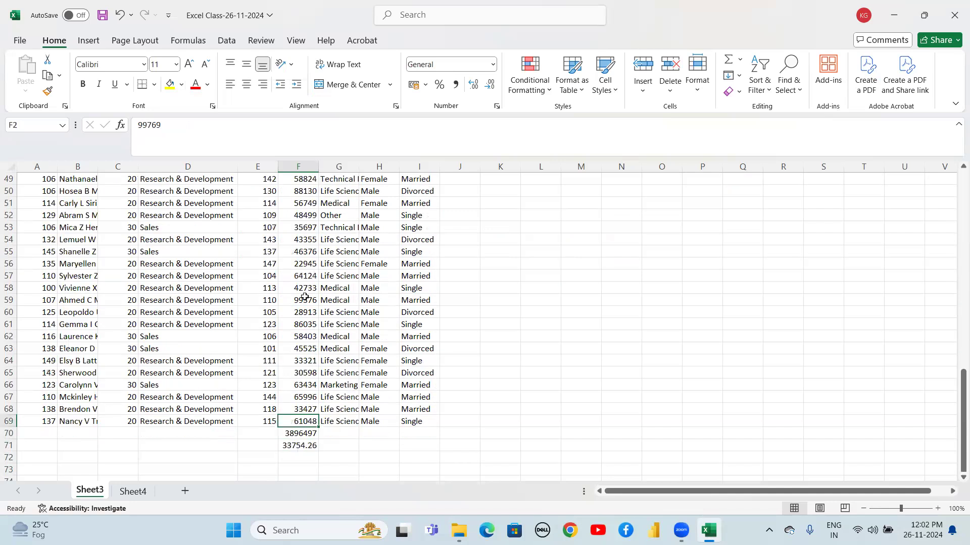
{"action": "key", "text": "Up"}
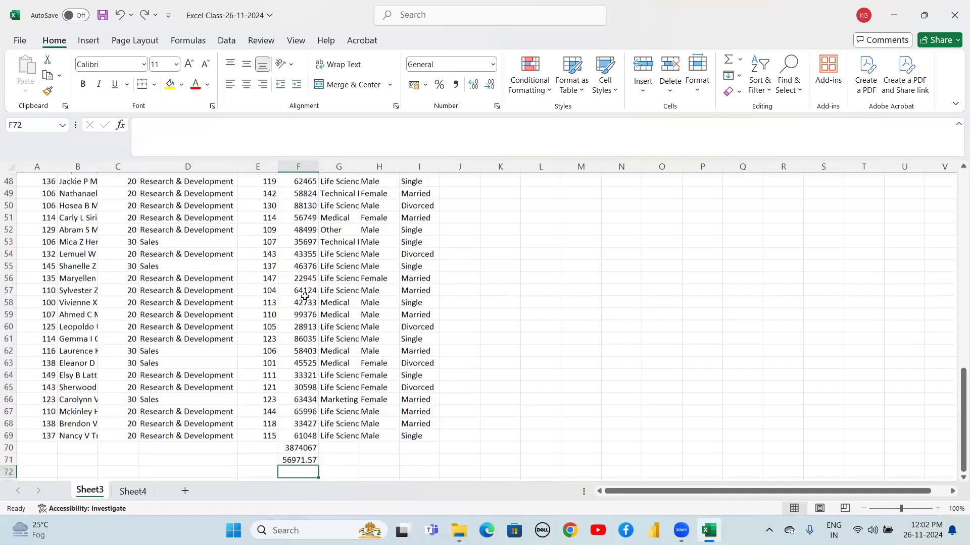
Clear the two total cells F70:F71 below the Salary column
{"action": "key", "text": "shift+Down"}
{"action": "key", "text": "Delete"}
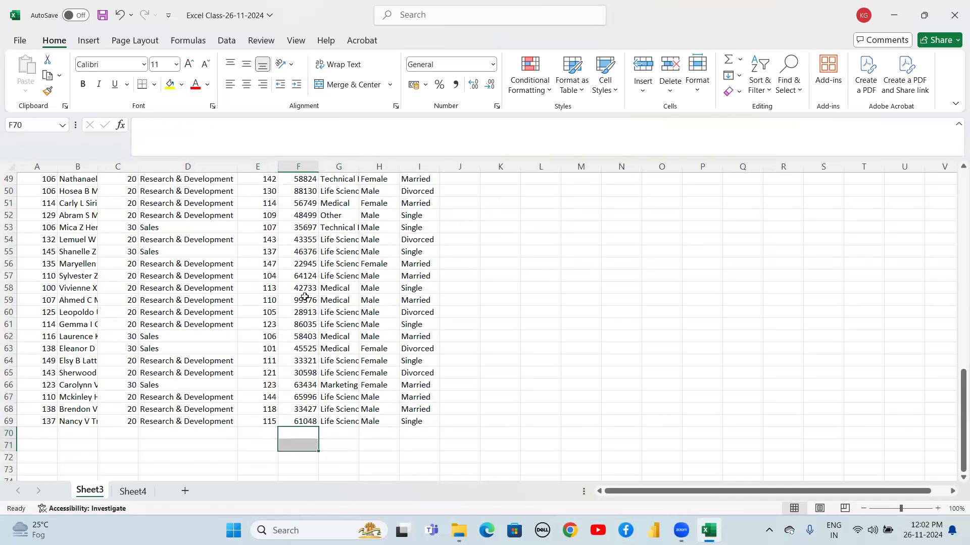
{"action": "key", "text": "ctrl+Up"}
{"action": "key", "text": "ctrl+Up"}
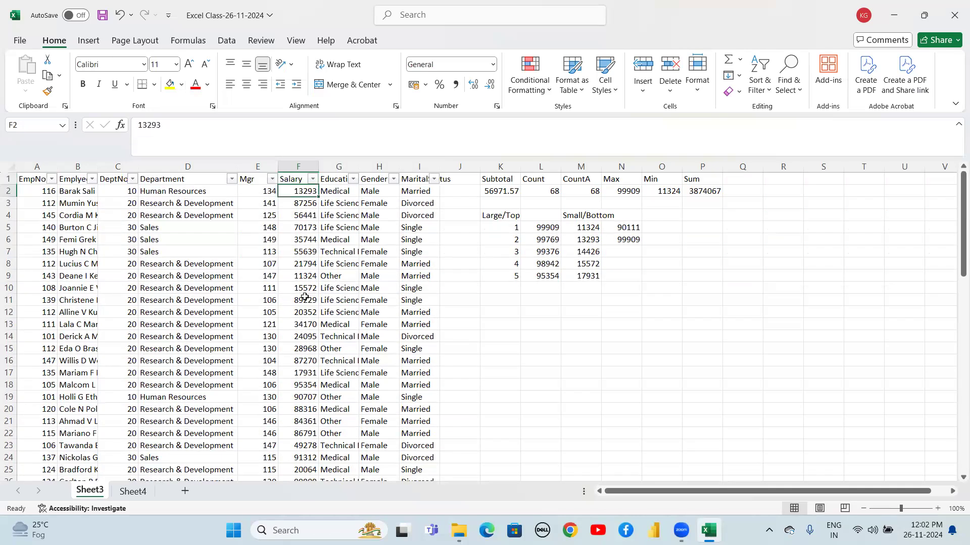
Sort the table by Salary from smallest to largest
{"action": "key", "text": "alt+Down"}
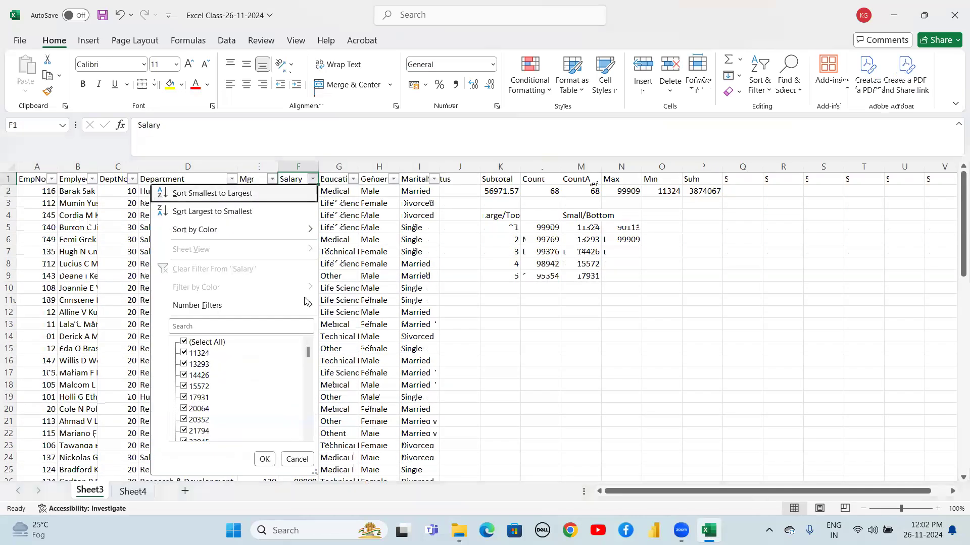
{"action": "key", "text": "s"}
{"action": "key", "text": "Down"}
{"action": "key", "text": "Down"}
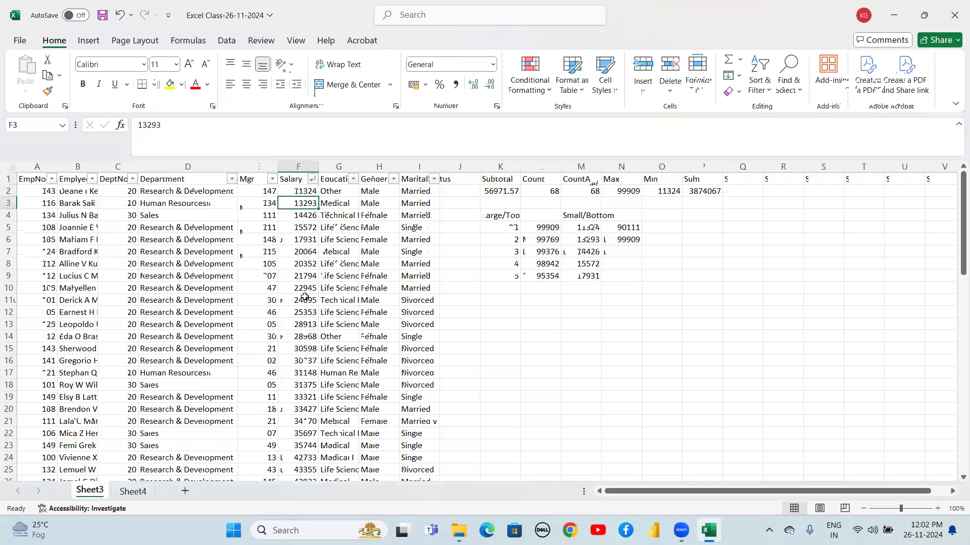
Step through the lowest sorted Salary values to compare them with the SMALL results
{"action": "key", "text": "Up"}
{"action": "key", "text": "Up"}
{"action": "key", "text": "Down"}
{"action": "key", "text": "Down"}
{"action": "key", "text": "Up"}
{"action": "key", "text": "Up"}
{"action": "key", "text": "Down"}
{"action": "key", "text": "Up"}
{"action": "key", "text": "Down"}
{"action": "key", "text": "Up"}
{"action": "key", "text": "Down"}
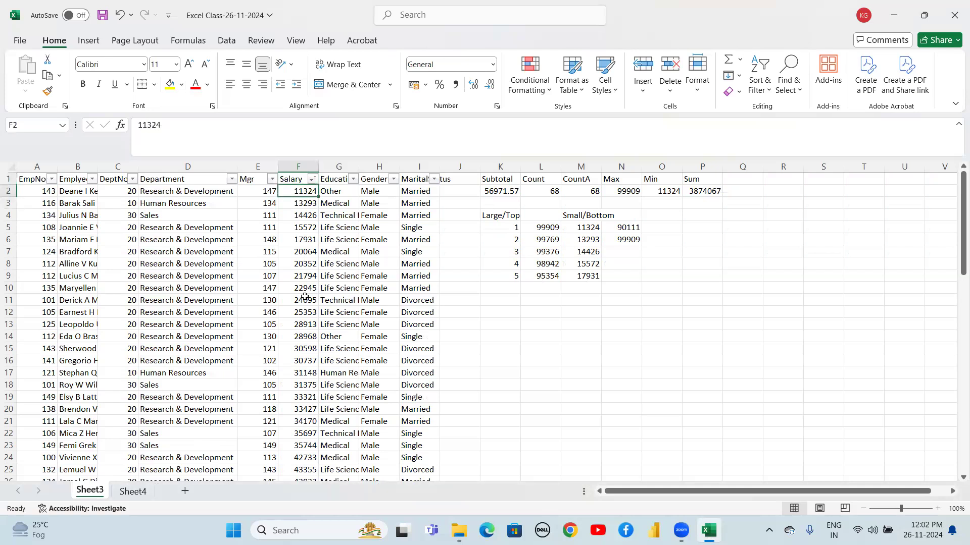
{"action": "key", "text": "Down"}
{"action": "key", "text": "Down"}
{"action": "key", "text": "Down"}
{"action": "key", "text": "Down"}
{"action": "key", "text": "Down"}
{"action": "key", "text": "Down"}
{"action": "key", "text": "Down"}
{"action": "key", "text": "Down"}
{"action": "key", "text": "Down"}
{"action": "key", "text": "Down"}
{"action": "key", "text": "Down"}
{"action": "key", "text": "Down"}
{"action": "key", "text": "Down"}
{"action": "key", "text": "Down"}
{"action": "key", "text": "Down"}
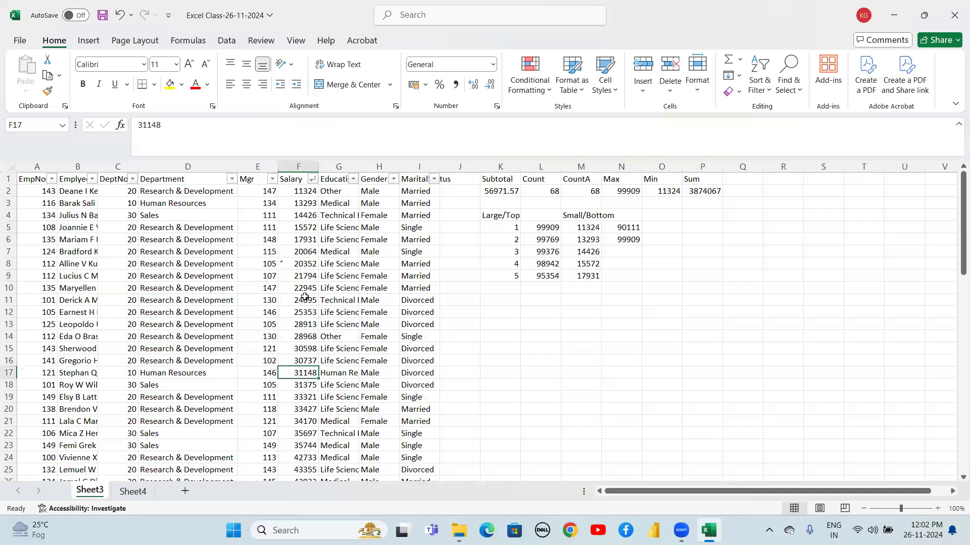
{"action": "key", "text": "Up"}
{"action": "key", "text": "Up"}
{"action": "key", "text": "Up"}
{"action": "key", "text": "Up"}
{"action": "key", "text": "Up"}
{"action": "key", "text": "Up"}
{"action": "key", "text": "Up"}
{"action": "key", "text": "Up"}
{"action": "key", "text": "Up"}
{"action": "key", "text": "Up"}
{"action": "key", "text": "Up"}
{"action": "key", "text": "Up"}
{"action": "key", "text": "Up"}
{"action": "key", "text": "Up"}
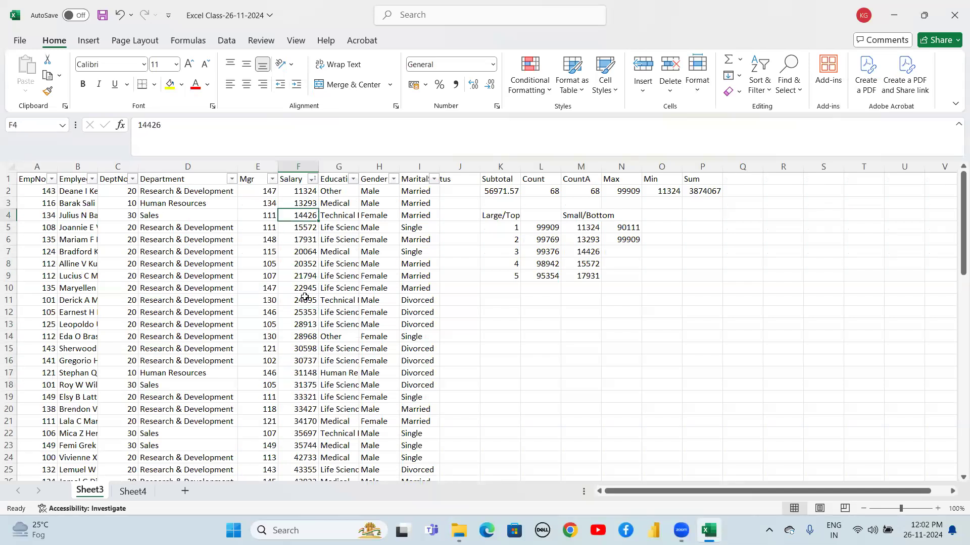
{"action": "key", "text": "Down"}
{"action": "key", "text": "Down"}
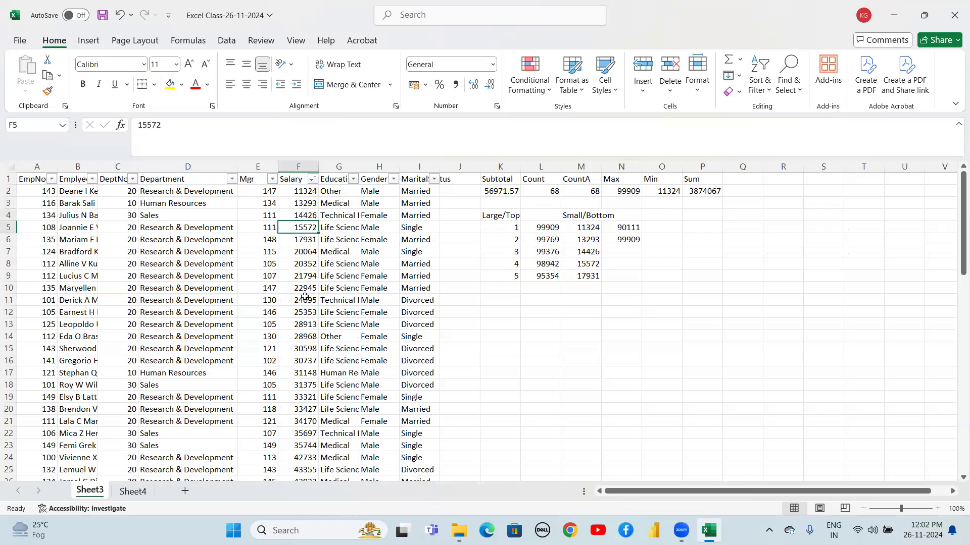
{"action": "key", "text": "Down"}
{"action": "key", "text": "Down"}
{"action": "key", "text": "ctrl+Down"}
{"action": "key", "text": "Up"}
{"action": "scroll", "coordinate": [305, 297], "scroll_direction": "down", "scroll_amount": 1}
{"action": "key", "text": "Down"}
{"action": "key", "text": "Up"}
{"action": "key", "text": "Up"}
{"action": "key", "text": "Down"}
{"action": "key", "text": "Down"}
{"action": "key", "text": "Up"}
{"action": "key", "text": "ctrl+Up"}
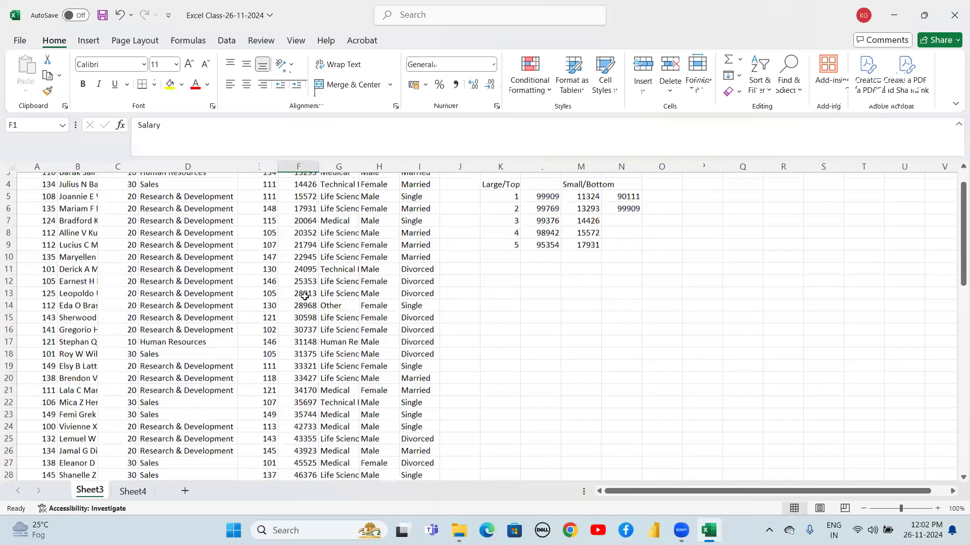
Enter =large($F$2:$F$69,68) in N7 to get the 68th largest Salary
{"action": "key", "text": "Down"}
{"action": "key", "text": "Down"}
{"action": "key", "text": "Down"}
{"action": "key", "text": "Up"}
{"action": "key", "text": "Right"}
{"action": "key", "text": "Right"}
{"action": "key", "text": "Right"}
{"action": "key", "text": "Right"}
{"action": "key", "text": "Right"}
{"action": "key", "text": "Right"}
{"action": "key", "text": "Right"}
{"action": "key", "text": "Right"}
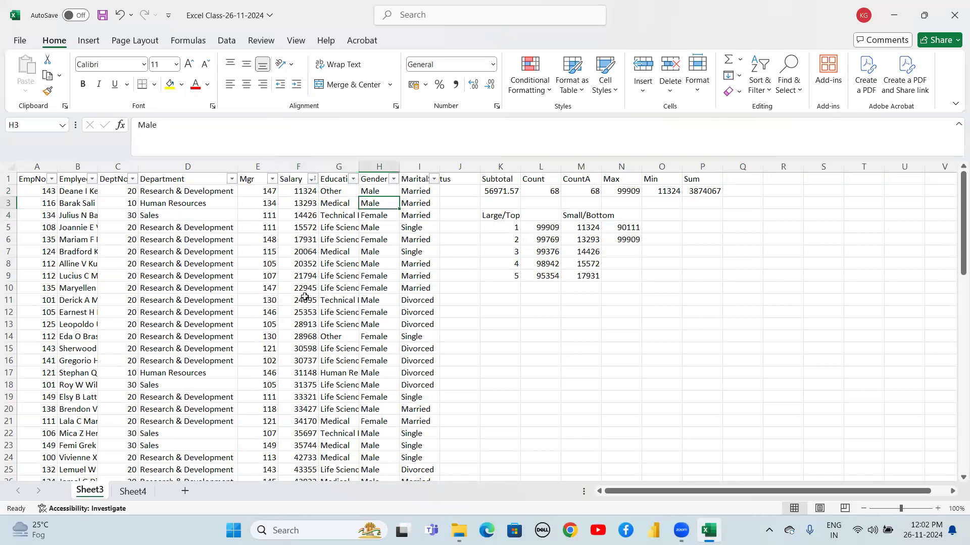
{"action": "key", "text": "Down"}
{"action": "key", "text": "Down"}
{"action": "key", "text": "Down"}
{"action": "key", "text": "Right"}
{"action": "key", "text": "Up"}
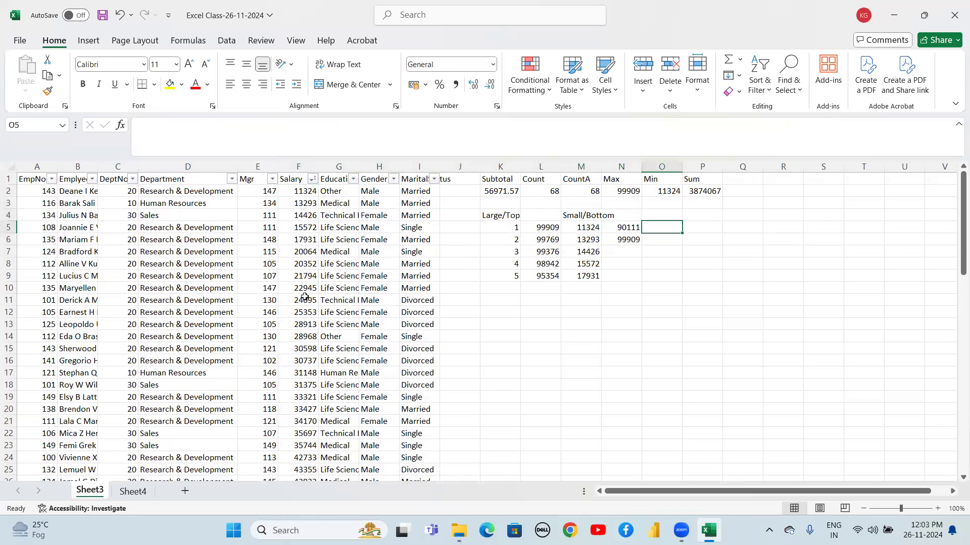
{"action": "key", "text": "Down"}
{"action": "key", "text": "Down"}
{"action": "key", "text": "Left"}
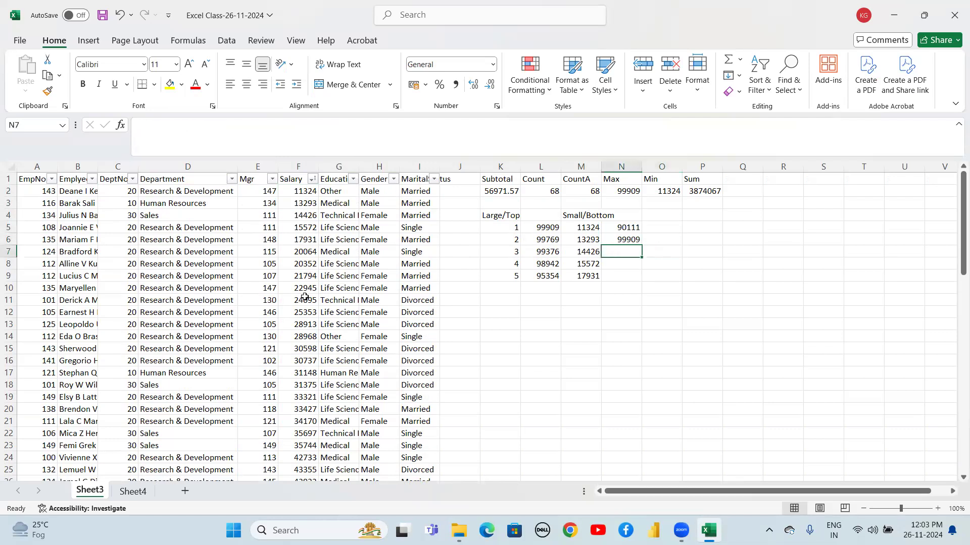
{"action": "type", "text": "=la"}
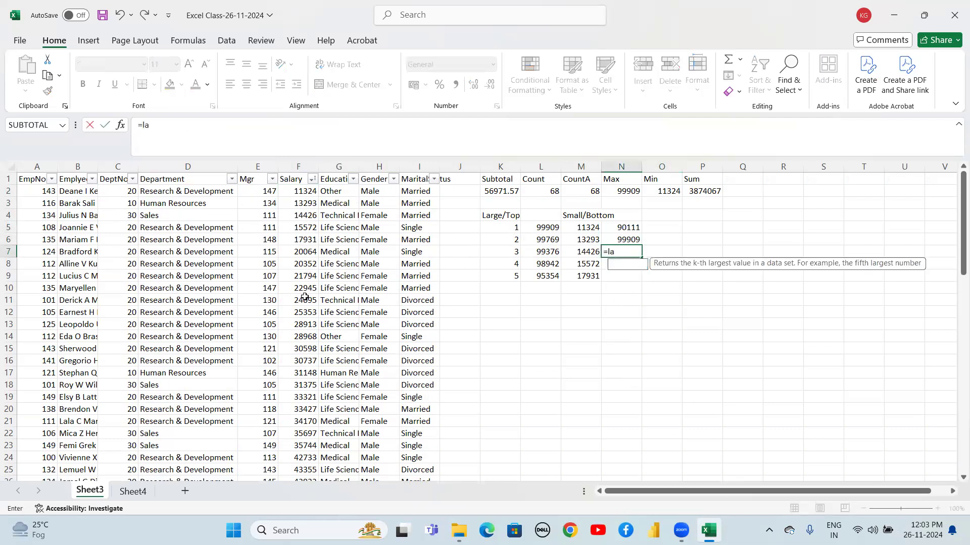
{"action": "type", "text": "rge("}
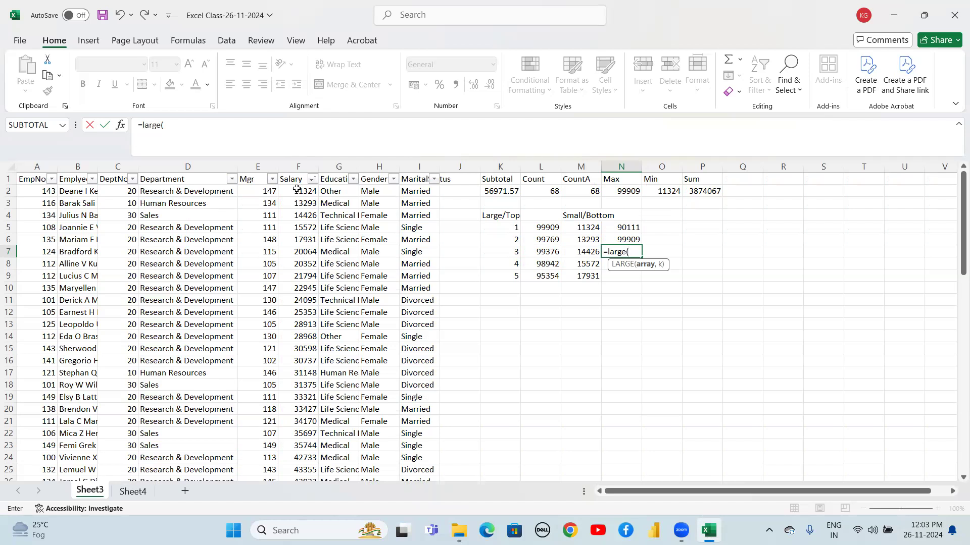
{"action": "key", "text": "BackSpace"}
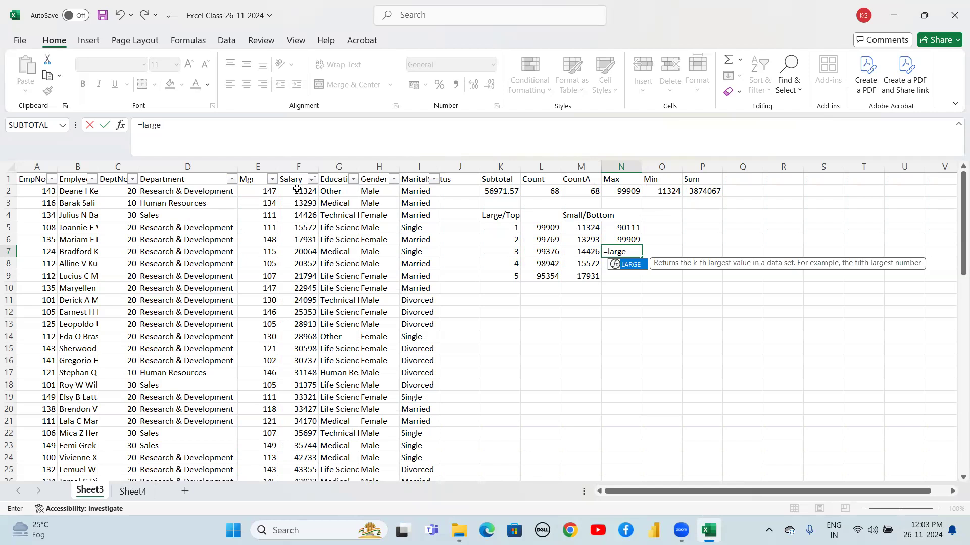
{"action": "type", "text": "("}
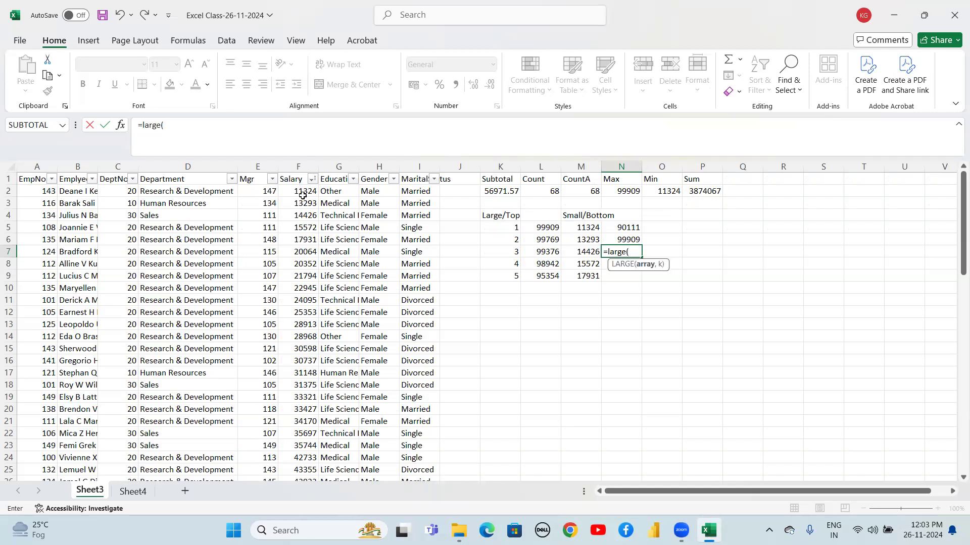
{"action": "left_click", "coordinate": [297, 195]}
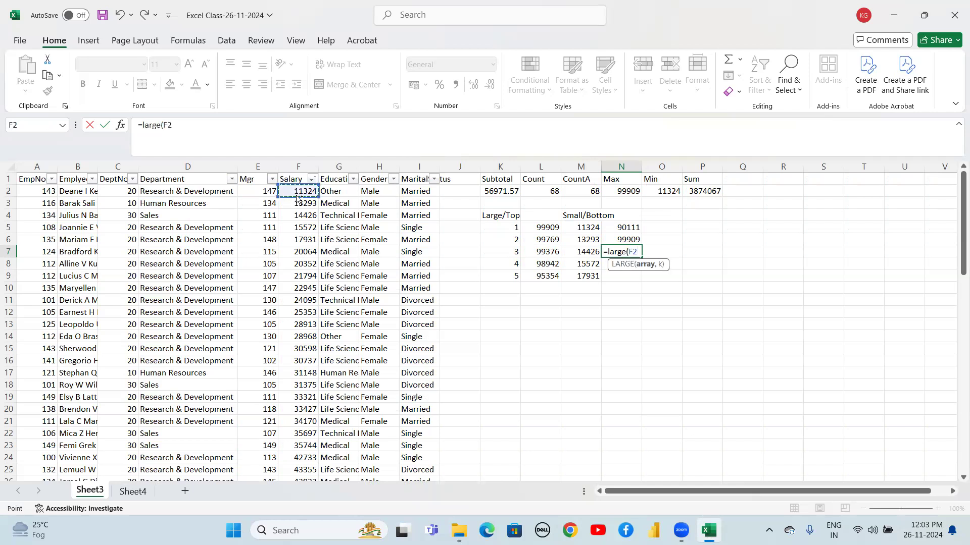
{"action": "key", "text": "ctrl+shift+Down"}
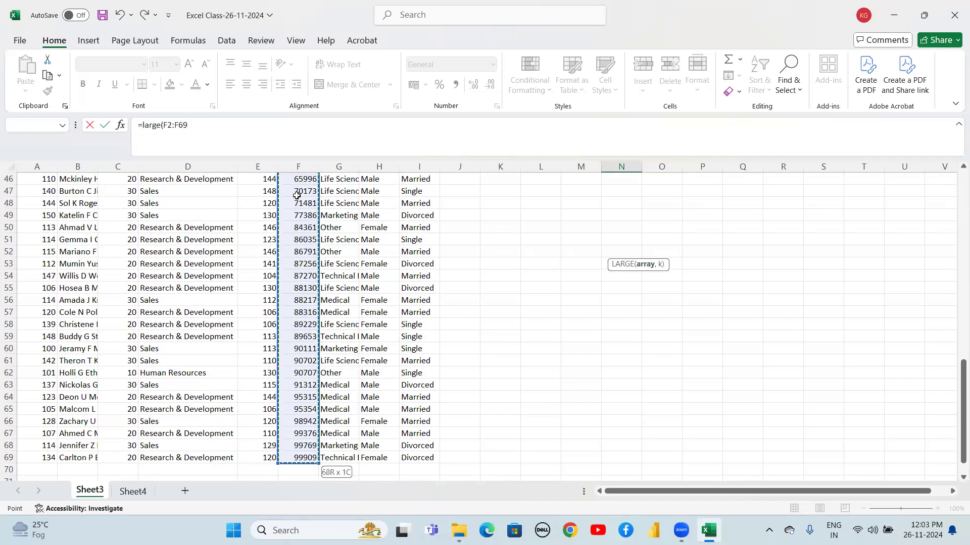
{"action": "key", "text": "F4"}
{"action": "type", "text": ","}
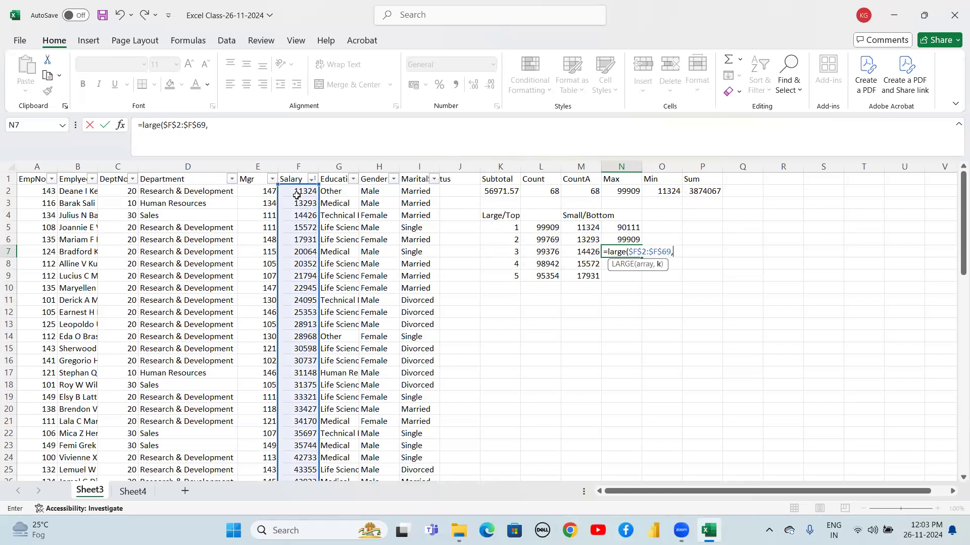
{"action": "type", "text": "68"}
{"action": "key", "text": "Return"}
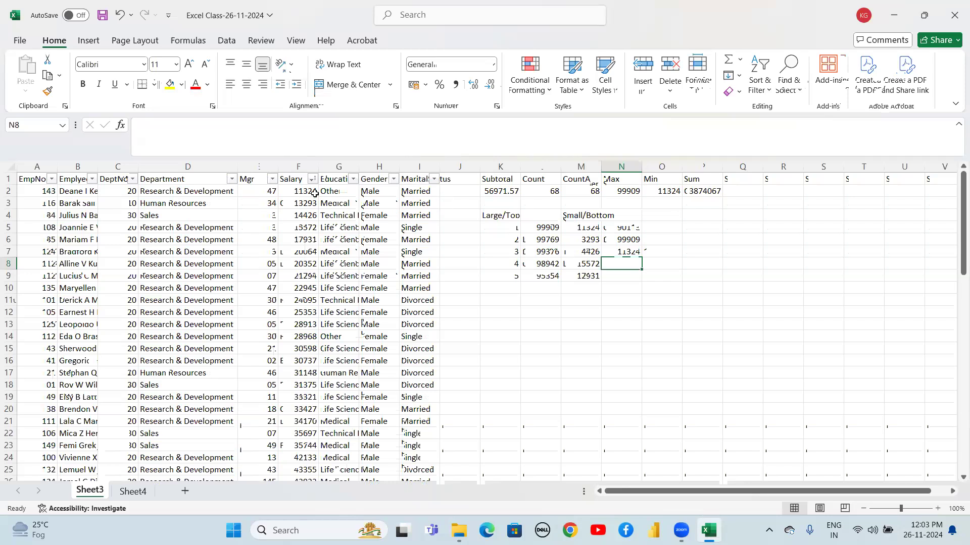
Sort the table by Salary from largest to smallest
{"action": "left_click", "coordinate": [312, 179]}
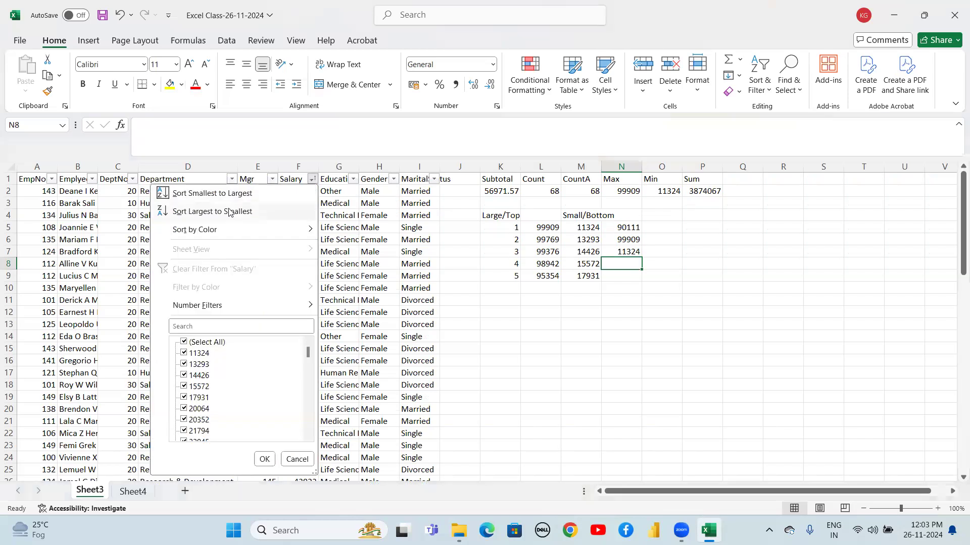
{"action": "left_click", "coordinate": [229, 211]}
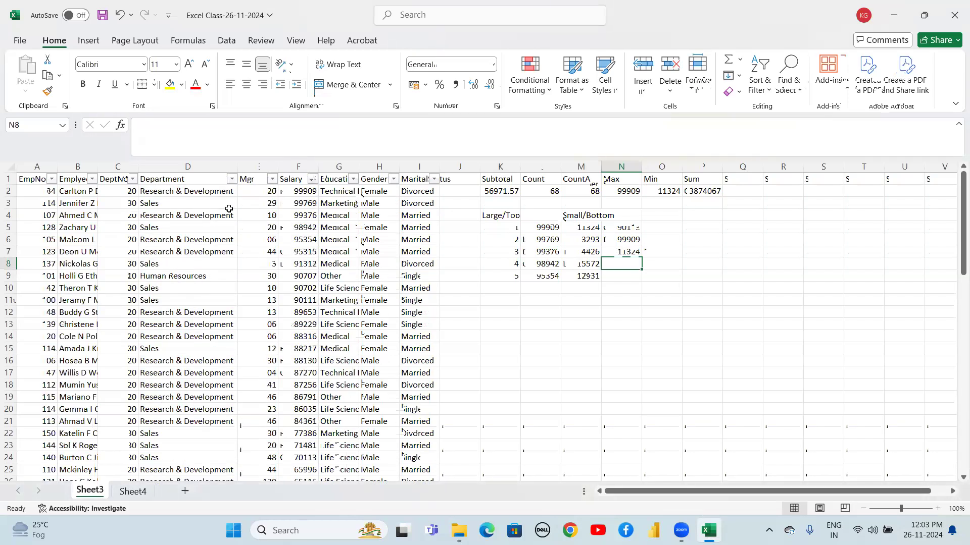
{"action": "left_click", "coordinate": [302, 192]}
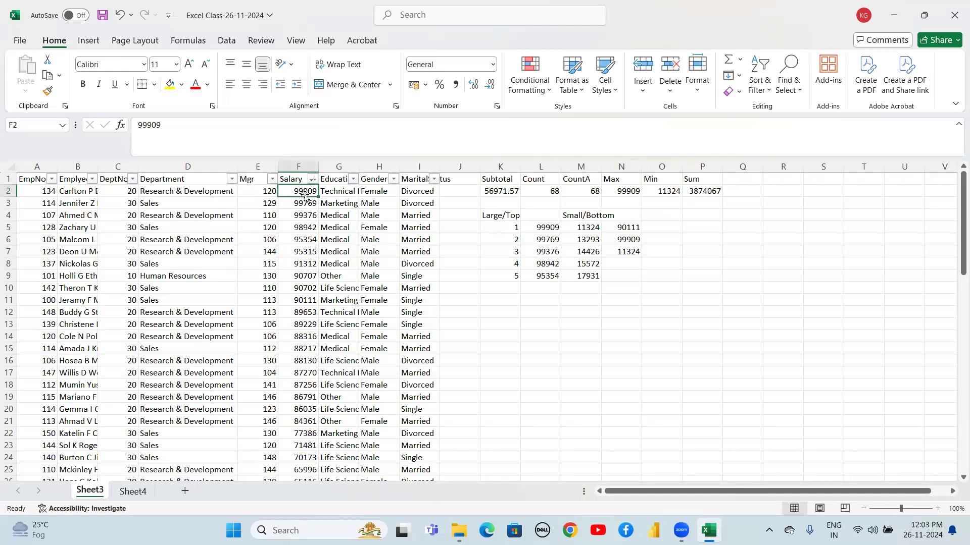
{"action": "left_click", "coordinate": [304, 203]}
{"action": "left_click", "coordinate": [303, 217]}
{"action": "left_click", "coordinate": [297, 287]}
Examine the descending Salary values down to the last data row and back
{"action": "key", "text": "Down"}
{"action": "key", "text": "Down"}
{"action": "key", "text": "Down"}
{"action": "key", "text": "Down"}
{"action": "key", "text": "Down"}
{"action": "key", "text": "Down"}
{"action": "key", "text": "Down"}
{"action": "key", "text": "Down"}
{"action": "key", "text": "Down"}
{"action": "key", "text": "Down"}
{"action": "key", "text": "Down"}
{"action": "key", "text": "Down"}
{"action": "key", "text": "Down"}
{"action": "key", "text": "Down"}
{"action": "key", "text": "Down"}
{"action": "key", "text": "Down"}
{"action": "key", "text": "Down"}
{"action": "key", "text": "Down"}
{"action": "key", "text": "Down"}
{"action": "key", "text": "Down"}
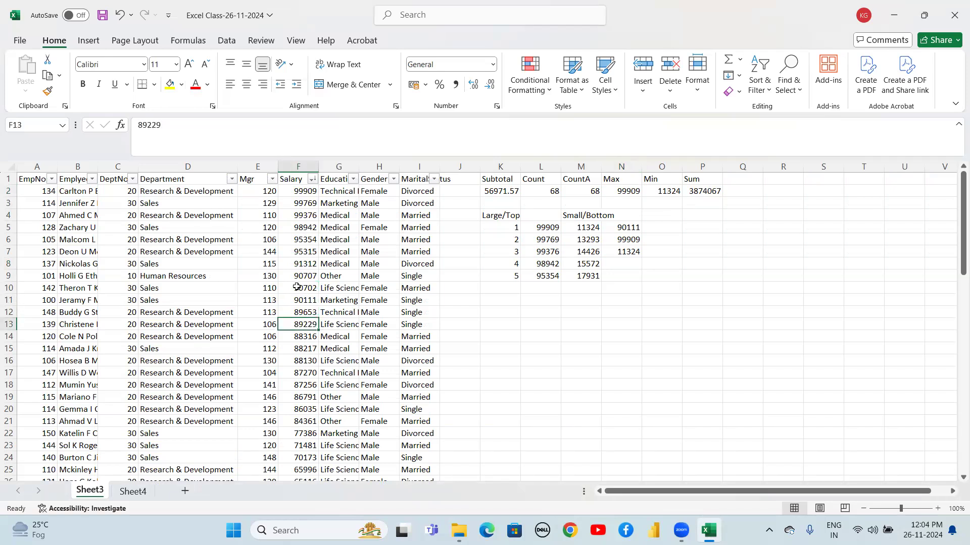
{"action": "key", "text": "Down"}
{"action": "key", "text": "Down"}
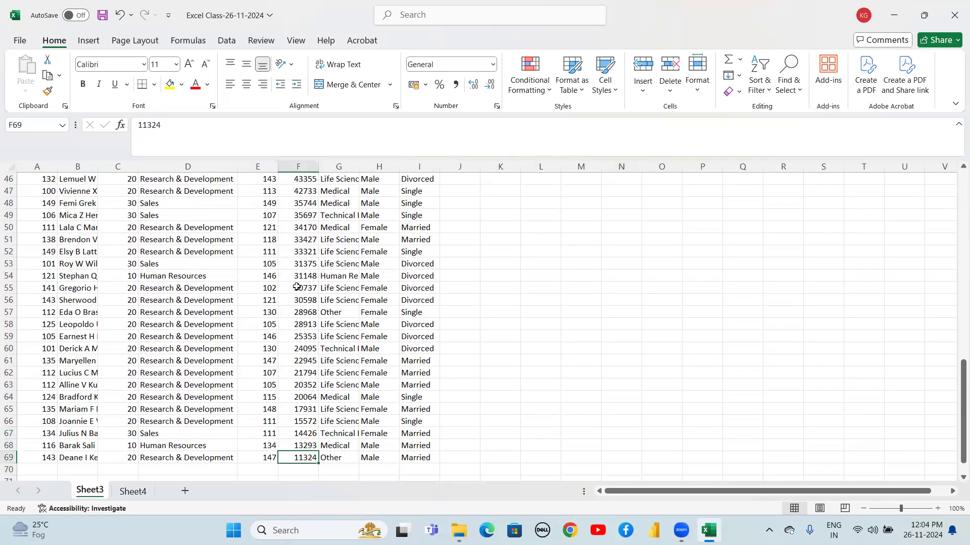
{"action": "key", "text": "Down"}
{"action": "key", "text": "Up"}
{"action": "key", "text": "Down"}
{"action": "key", "text": "Up"}
{"action": "key", "text": "ctrl+Up"}
{"action": "key", "text": "Down"}
{"action": "key", "text": "Down"}
{"action": "key", "text": "Down"}
{"action": "key", "text": "Down"}
{"action": "key", "text": "Down"}
{"action": "key", "text": "Down"}
{"action": "key", "text": "Right"}
{"action": "key", "text": "Right"}
{"action": "key", "text": "Right"}
{"action": "key", "text": "Right"}
{"action": "key", "text": "Right"}
{"action": "key", "text": "Right"}
{"action": "key", "text": "Right"}
{"action": "key", "text": "Right"}
{"action": "key", "text": "Right"}
{"action": "key", "text": "Down"}
{"action": "key", "text": "Down"}
{"action": "key", "text": "Down"}
{"action": "key", "text": "Down"}
{"action": "key", "text": "Down"}
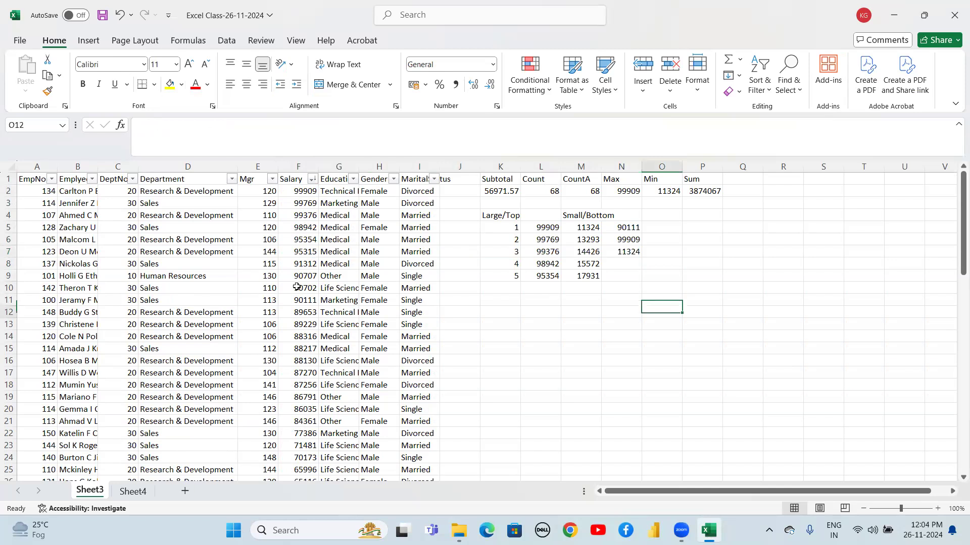
Enter the label Salary in K12 below the Large/Top table
{"action": "key", "text": "Left"}
{"action": "key", "text": "Left"}
{"action": "key", "text": "Left"}
{"action": "key", "text": "Left"}
{"action": "key", "text": "Right"}
{"action": "key", "text": "Left"}
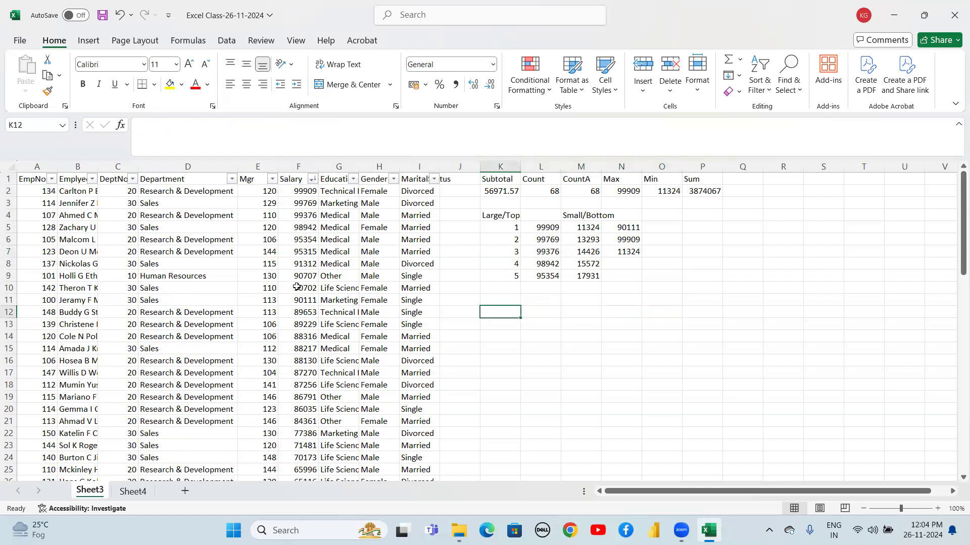
{"action": "type", "text": "Sa"}
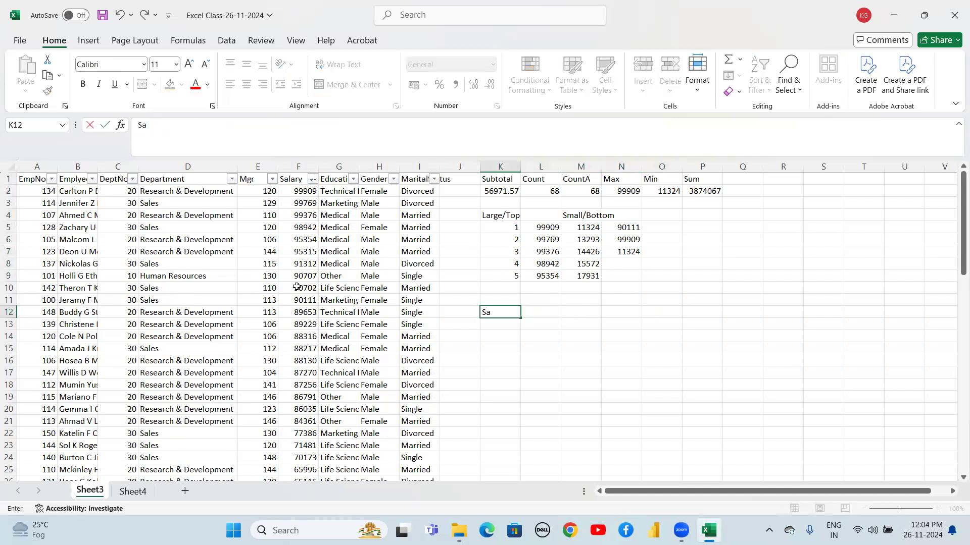
{"action": "type", "text": "lary"}
{"action": "key", "text": "Return"}
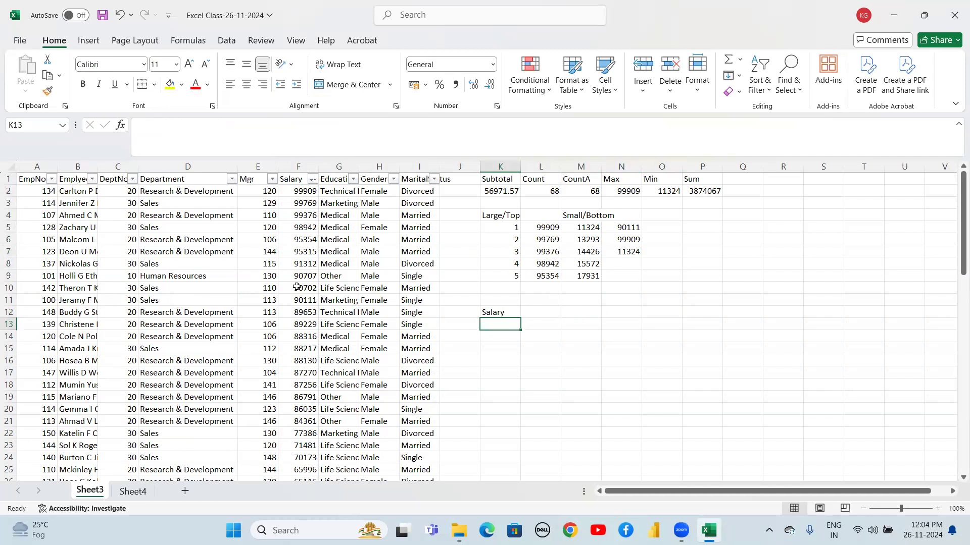
Enter =sum(F2:F69) in K13 to total the Salary column
{"action": "type", "text": "="}
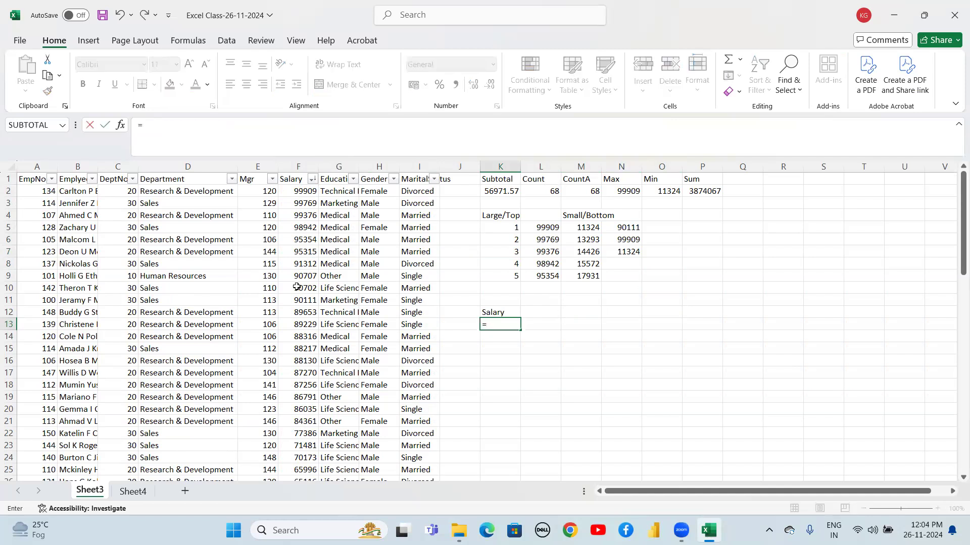
{"action": "type", "text": "sum"}
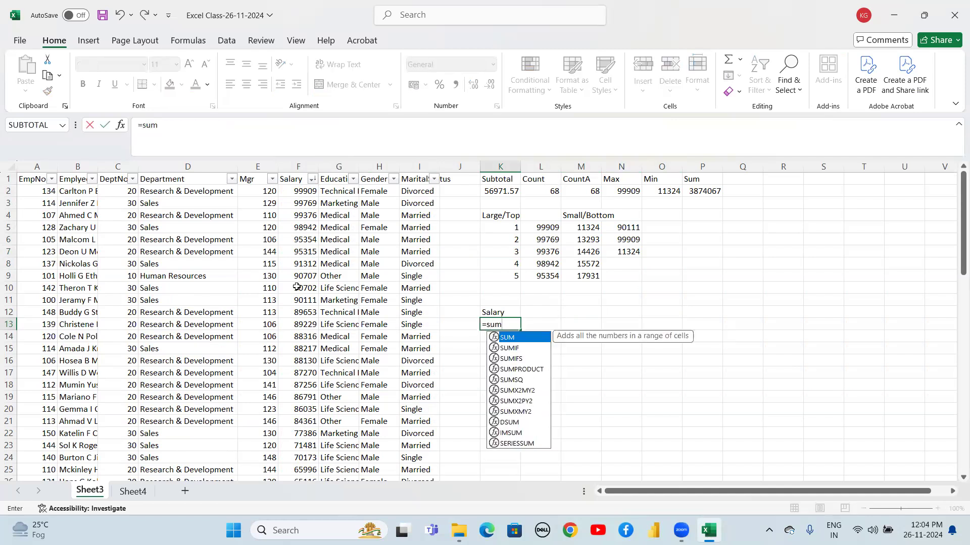
{"action": "type", "text": "("}
{"action": "key", "text": "Left"}
{"action": "key", "text": "Left"}
{"action": "key", "text": "Left"}
{"action": "key", "text": "Left"}
{"action": "key", "text": "Left"}
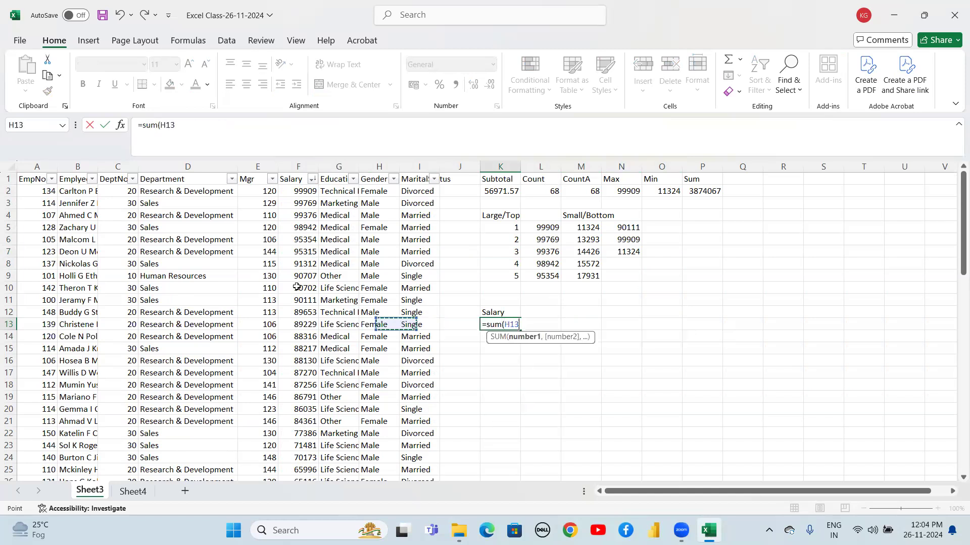
{"action": "key", "text": "Up"}
{"action": "key", "text": "ctrl+Up"}
{"action": "key", "text": "Down"}
{"action": "key", "text": "shift+Down"}
{"action": "key", "text": "shift+Down"}
{"action": "key", "text": "shift+Down"}
{"action": "key", "text": "shift+Down"}
{"action": "key", "text": "shift+Down"}
{"action": "key", "text": "shift+Down"}
{"action": "key", "text": "shift+Down"}
{"action": "key", "text": "shift+Down"}
{"action": "key", "text": "shift+Down"}
{"action": "key", "text": "shift+Down"}
{"action": "key", "text": "shift+Down"}
{"action": "key", "text": "shift+Down"}
{"action": "key", "text": "shift+Down"}
{"action": "key", "text": "shift+Down"}
{"action": "key", "text": "shift+Down"}
{"action": "key", "text": "shift+Down"}
{"action": "key", "text": "shift+Down"}
{"action": "key", "text": "shift+Down"}
{"action": "key", "text": "shift+Down"}
{"action": "key", "text": "shift+Down"}
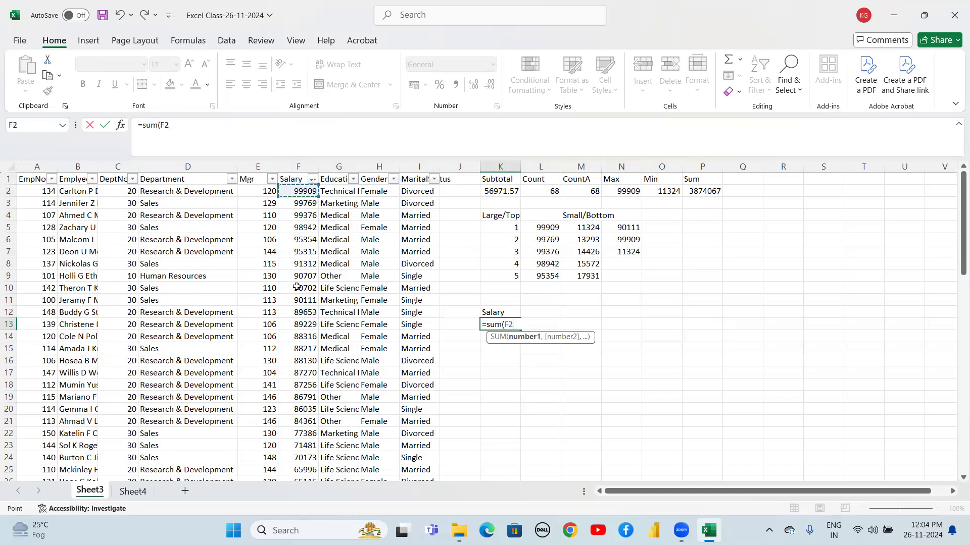
{"action": "key", "text": "shift+Down"}
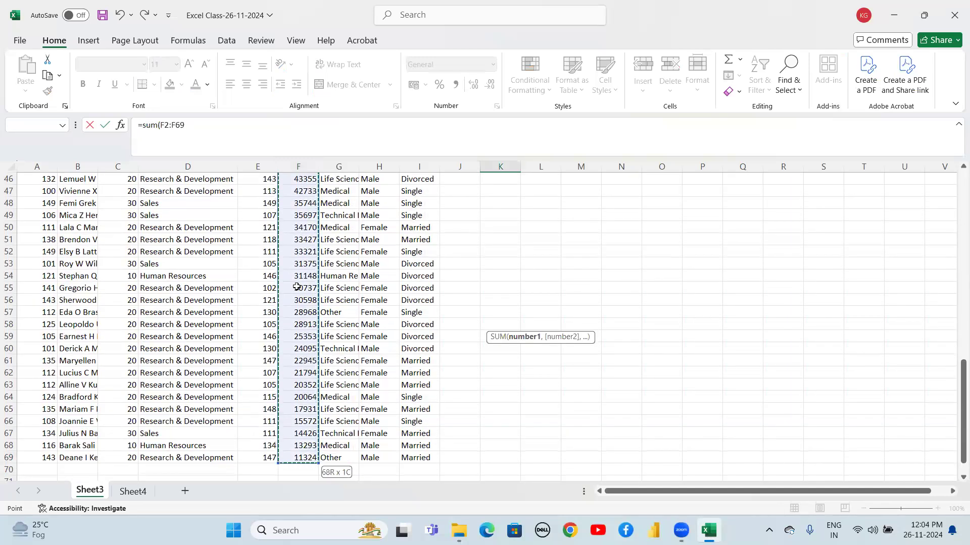
{"action": "type", "text": ")"}
{"action": "key", "text": "Return"}
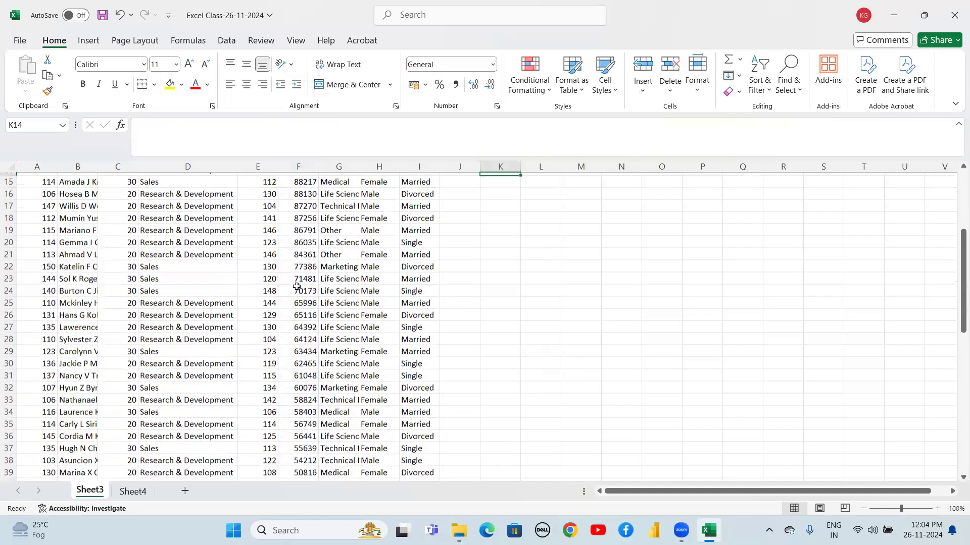
Enter the label Average in L12 next to the Salary label
{"action": "key", "text": "Up"}
{"action": "key", "text": "Up"}
{"action": "key", "text": "Up"}
{"action": "key", "text": "Up"}
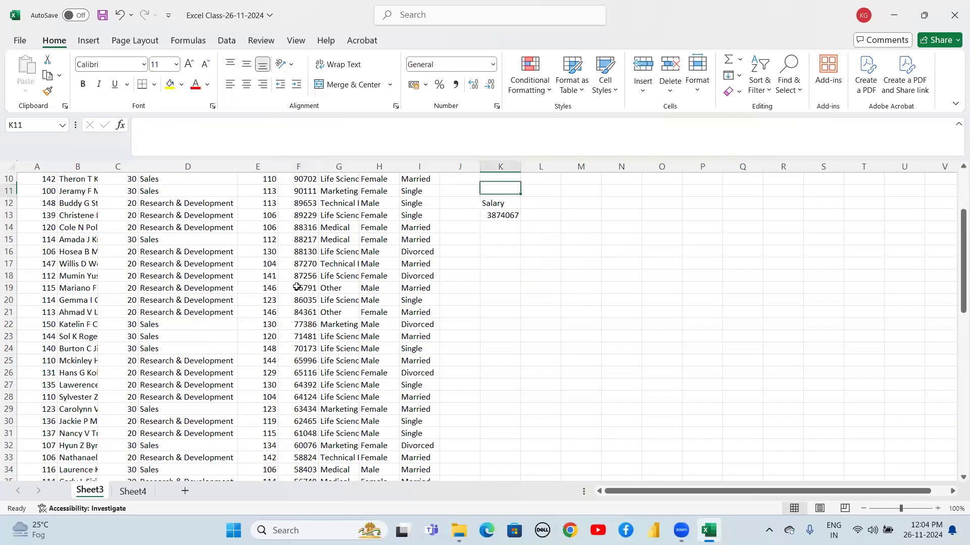
{"action": "key", "text": "Down"}
{"action": "key", "text": "Down"}
{"action": "key", "text": "Right"}
{"action": "type", "text": "Average"}
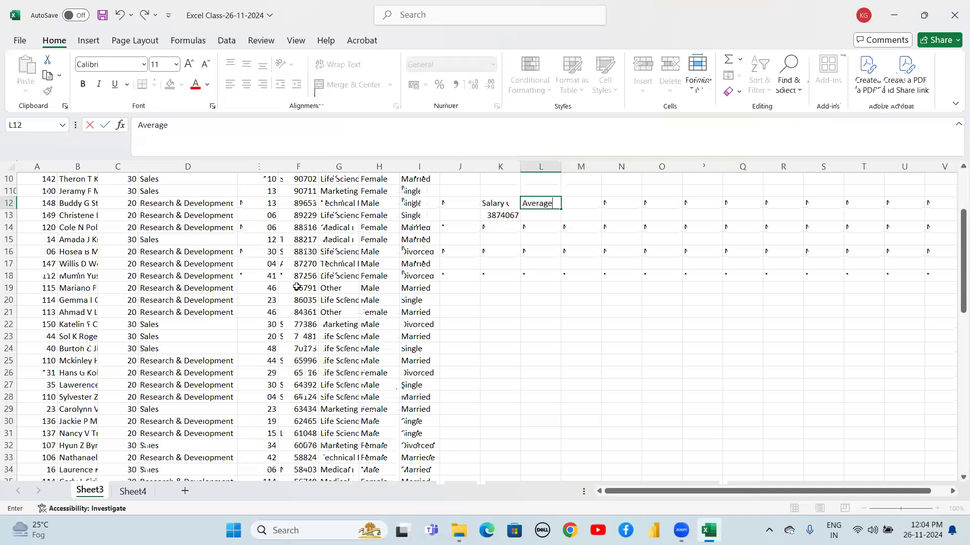
{"action": "key", "text": "Return"}
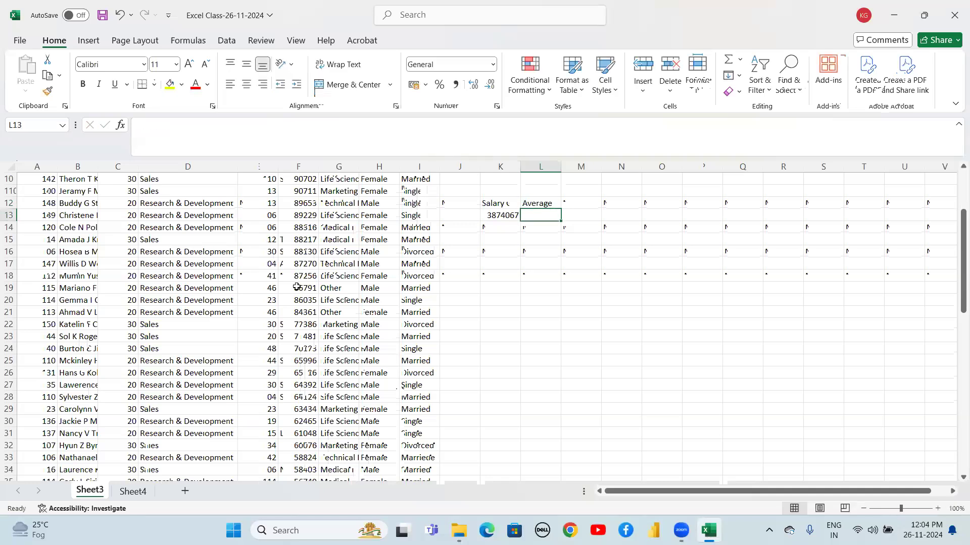
Enter =AVERAGE(F2:F69) in L13 to average the Salary column
{"action": "type", "text": "=aver"}
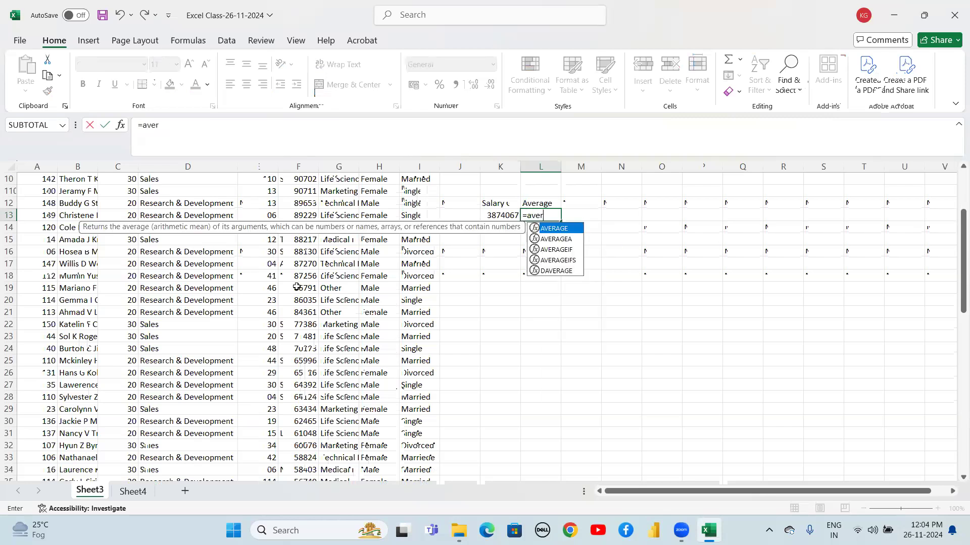
{"action": "key", "text": "Tab"}
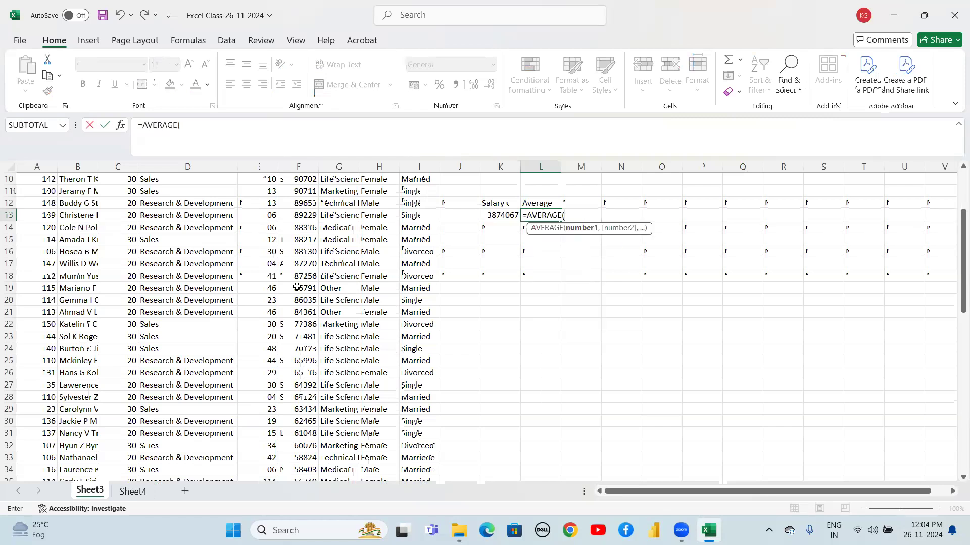
{"action": "key", "text": "Left"}
{"action": "key", "text": "Left"}
{"action": "key", "text": "Left"}
{"action": "key", "text": "Left"}
{"action": "key", "text": "Left"}
{"action": "key", "text": "Left"}
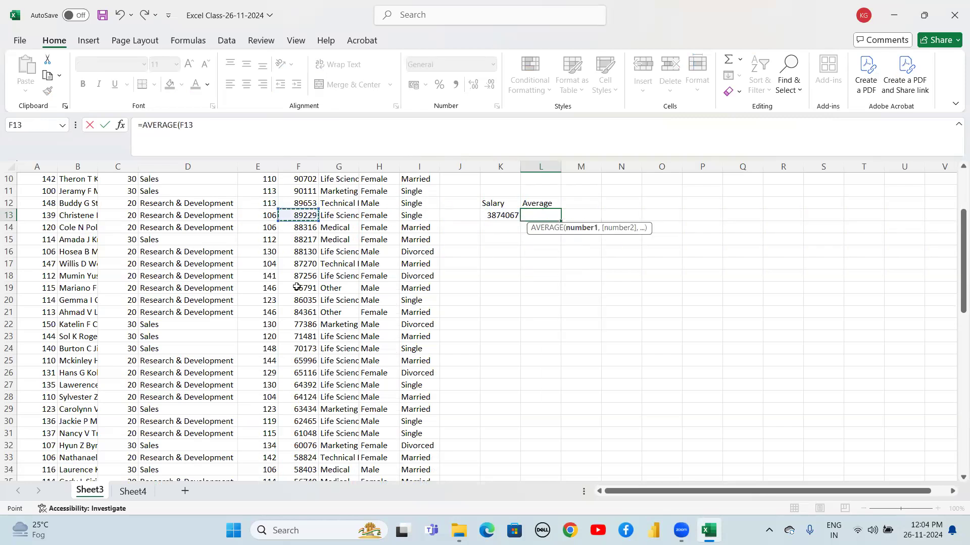
{"action": "key", "text": "ctrl+Up"}
{"action": "key", "text": "Down"}
{"action": "key", "text": "ctrl+shift+Down"}
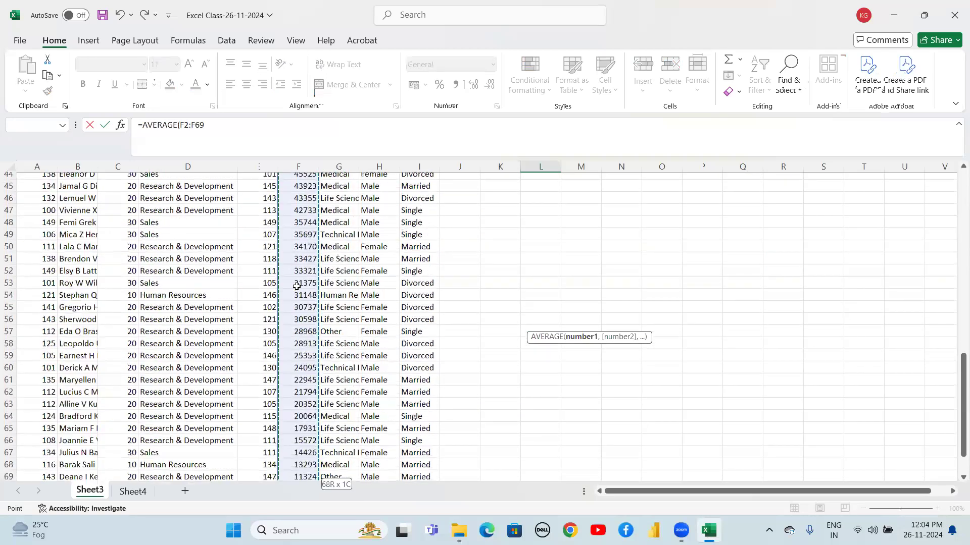
{"action": "key", "text": "ctrl+Return"}
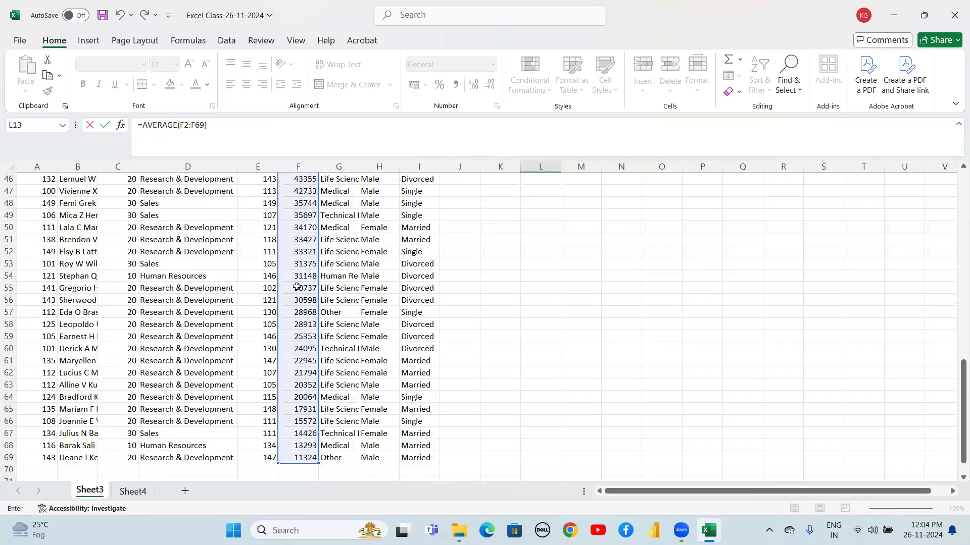
Copy the Department header cell D1 for pasting elsewhere
{"action": "scroll", "coordinate": [297, 286], "scroll_direction": "up", "scroll_amount": 1}
{"action": "key", "text": "Down"}
{"action": "key", "text": "Down"}
{"action": "key", "text": "Left"}
{"action": "key", "text": "Left"}
{"action": "key", "text": "Left"}
{"action": "key", "text": "Left"}
{"action": "key", "text": "Left"}
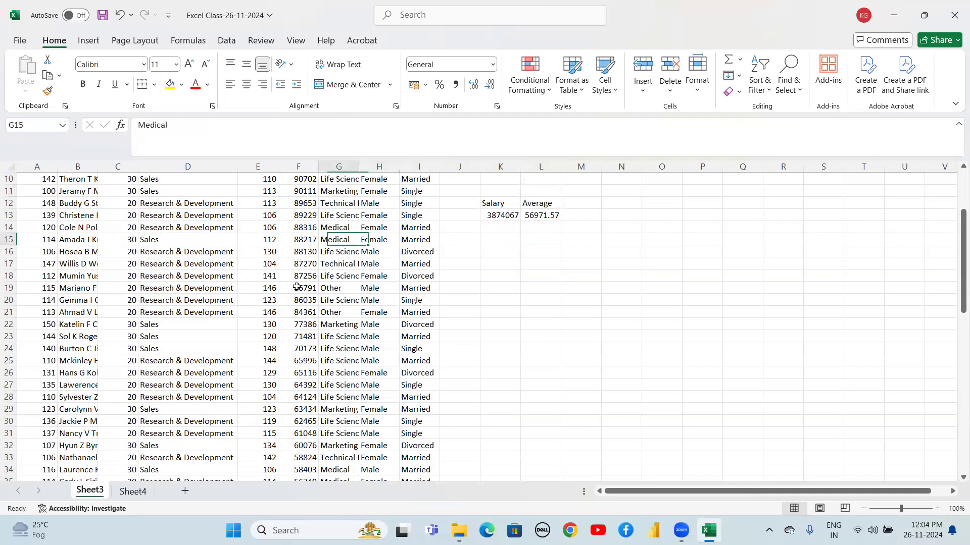
{"action": "key", "text": "ctrl+Up"}
{"action": "key", "text": "Left"}
{"action": "key", "text": "Left"}
{"action": "key", "text": "Left"}
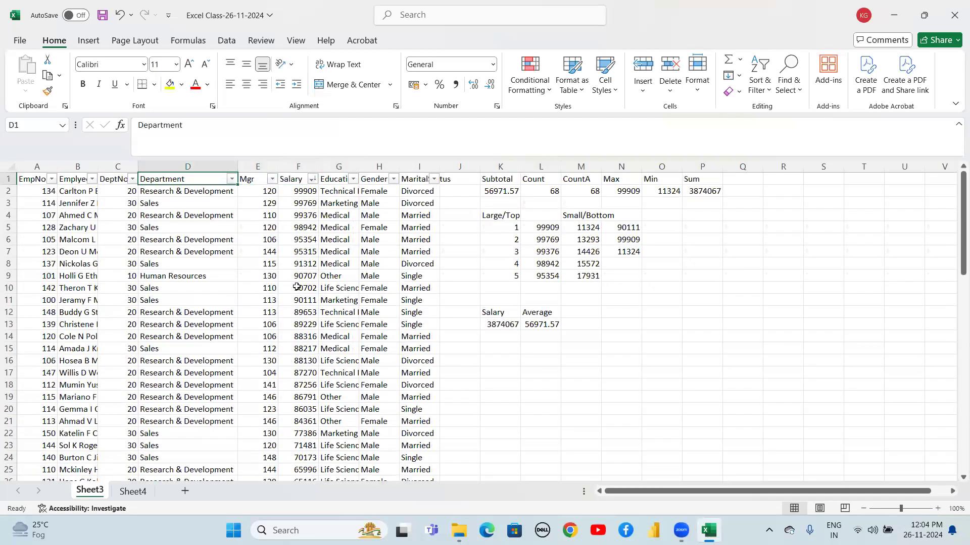
{"action": "key", "text": "ctrl+c"}
{"action": "key", "text": "Down"}
{"action": "key", "text": "Down"}
{"action": "key", "text": "Down"}
{"action": "key", "text": "Down"}
{"action": "key", "text": "Down"}
{"action": "key", "text": "Down"}
{"action": "key", "text": "Down"}
{"action": "key", "text": "Down"}
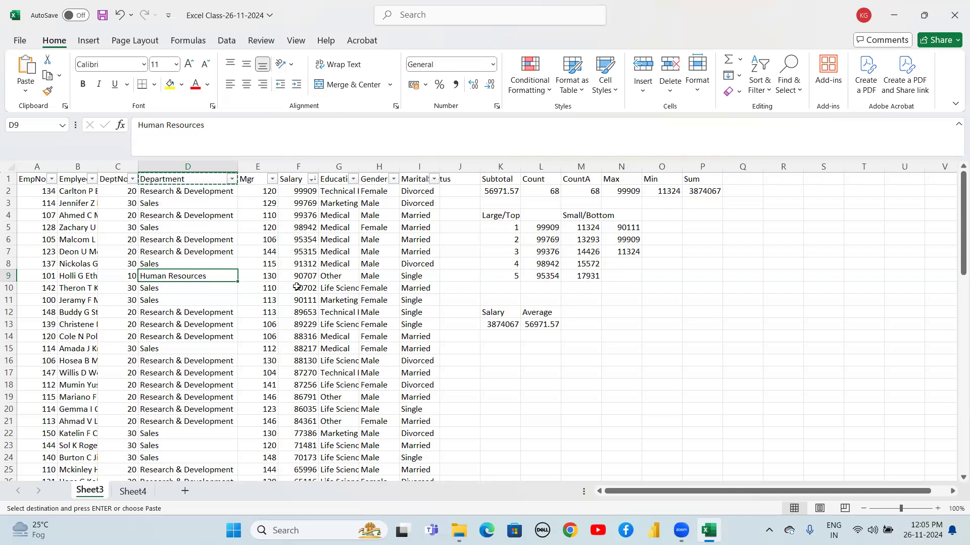
Change the L13 average formula so it averages the salary range F9:F69
{"action": "left_click", "coordinate": [541, 322]}
{"action": "double_click", "coordinate": [542, 322]}
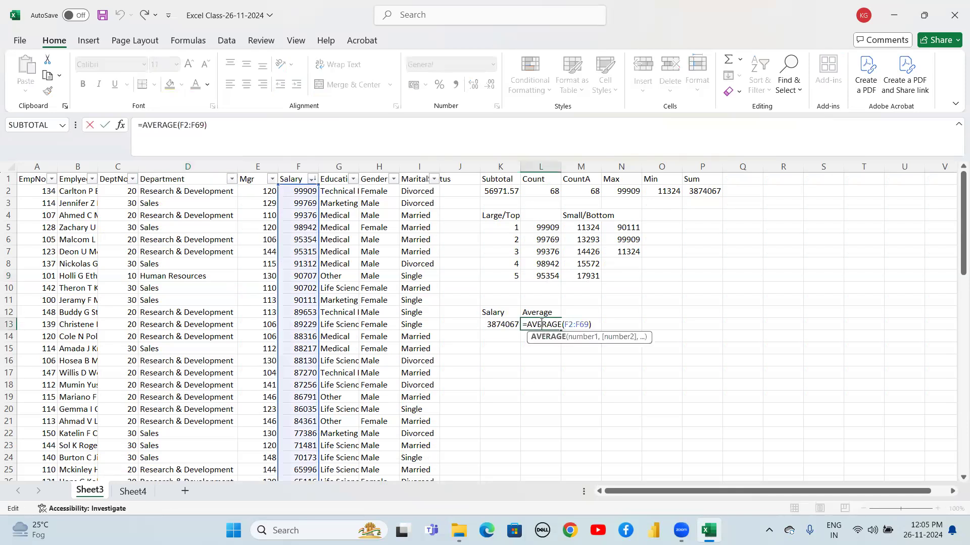
{"action": "left_click", "coordinate": [568, 324]}
{"action": "left_click", "coordinate": [594, 323]}
{"action": "key", "text": "BackSpace"}
{"action": "key", "text": "BackSpace"}
{"action": "key", "text": "BackSpace"}
{"action": "key", "text": "BackSpace"}
{"action": "key", "text": "BackSpace"}
{"action": "key", "text": "BackSpace"}
{"action": "key", "text": "BackSpace"}
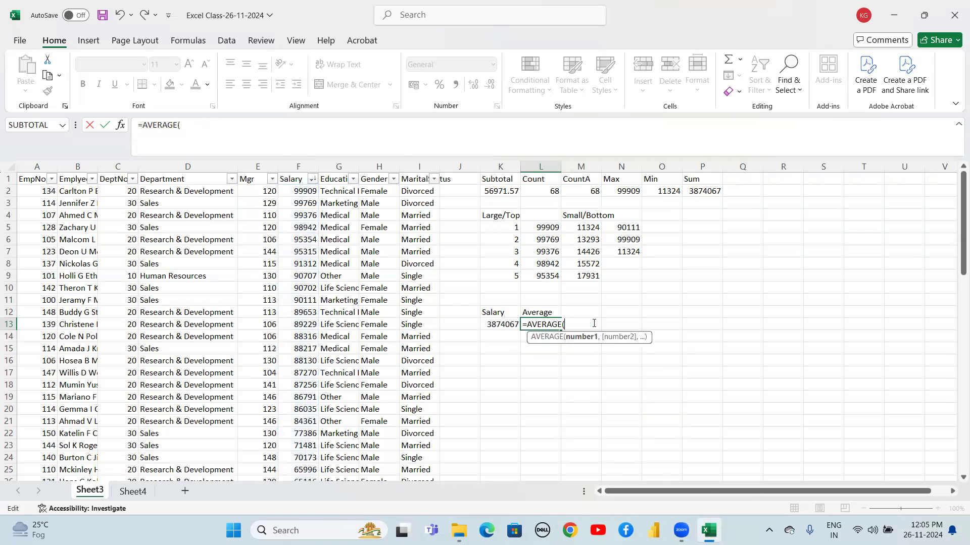
{"action": "left_click", "coordinate": [294, 273]}
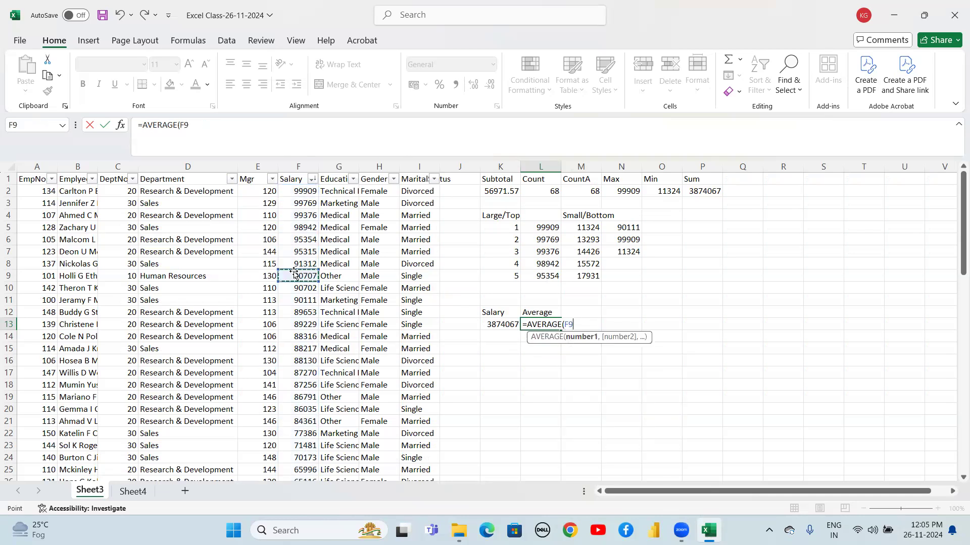
{"action": "key", "text": "shift+Down"}
{"action": "key", "text": "ctrl+shift+Down"}
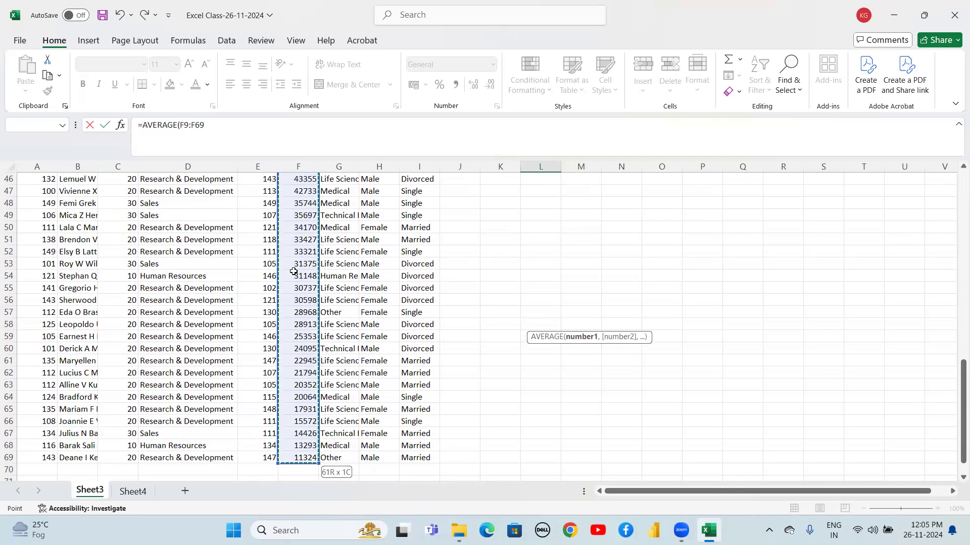
{"action": "type", "text": ")"}
{"action": "key", "text": "ctrl+Return"}
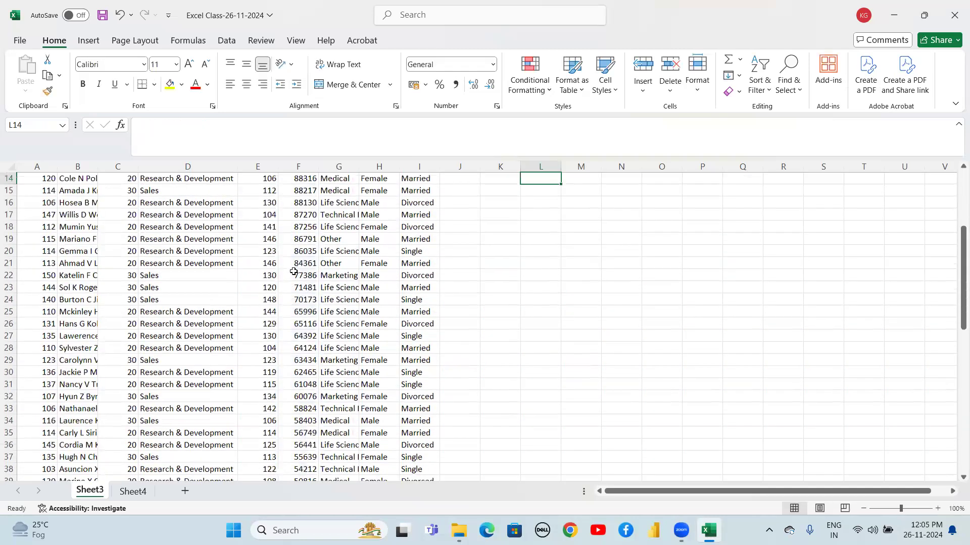
{"action": "scroll", "coordinate": [293, 272], "scroll_direction": "up", "scroll_amount": 1}
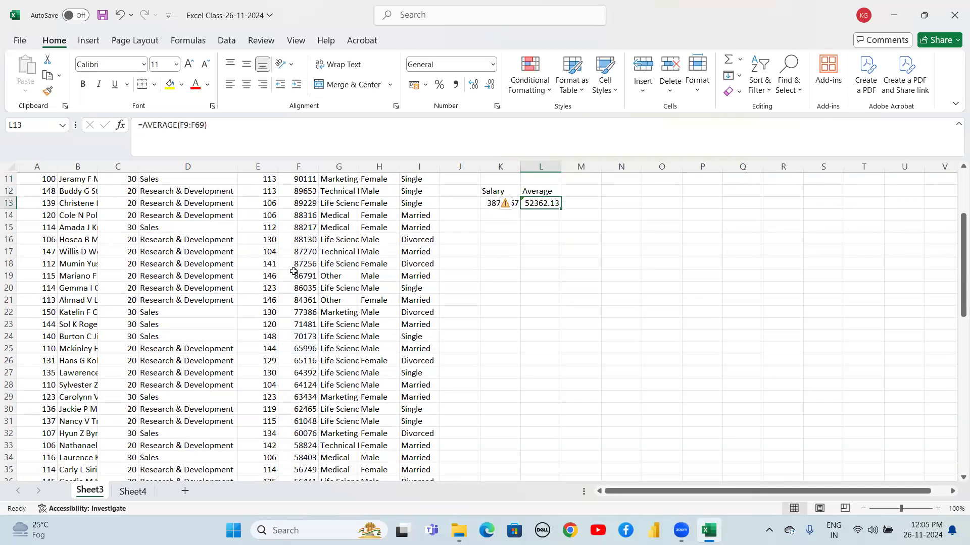
Re-enter the average in L13 as =AVERAGE(F2:F70) over the whole Salary column
{"action": "type", "text": "="}
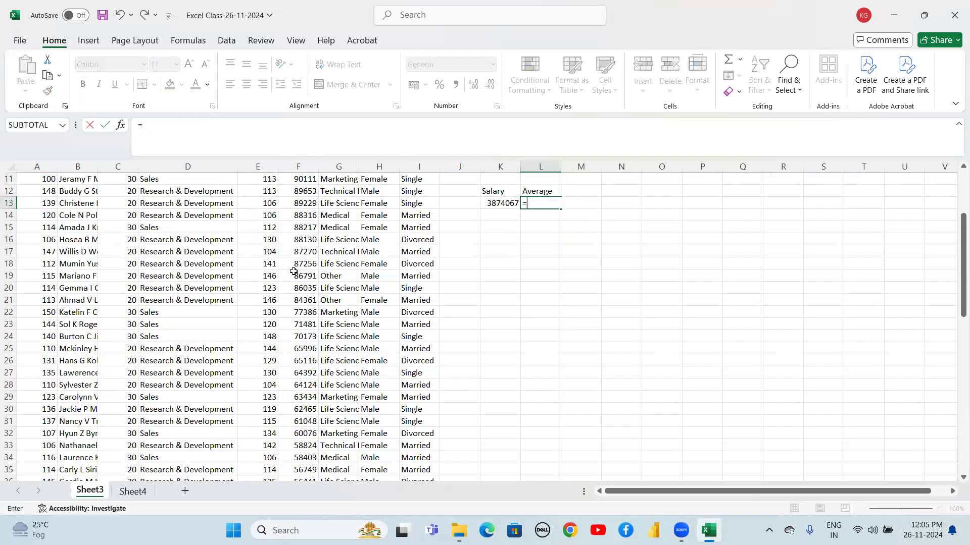
{"action": "type", "text": "aver"}
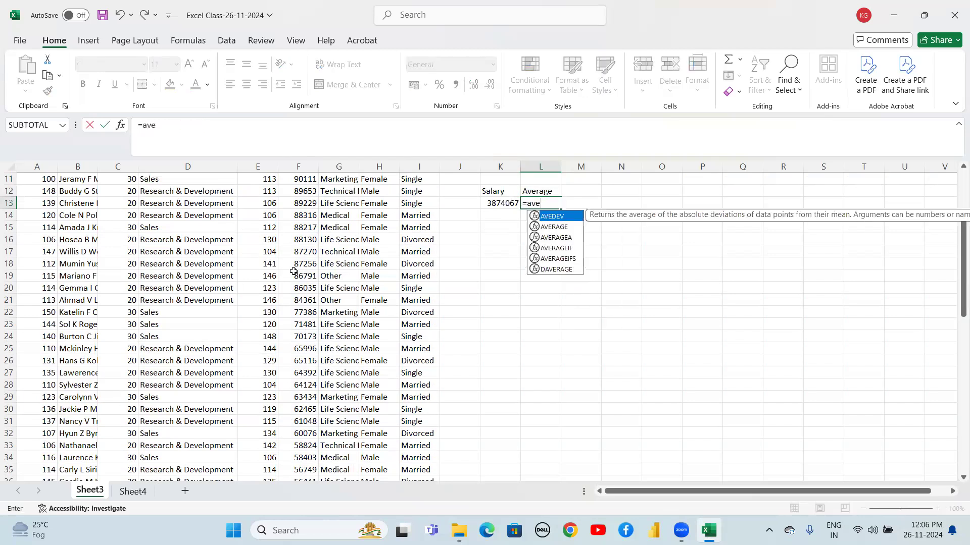
{"action": "key", "text": "Tab"}
{"action": "key", "text": "Left"}
{"action": "key", "text": "Left"}
{"action": "key", "text": "Left"}
{"action": "key", "text": "Left"}
{"action": "key", "text": "Left"}
{"action": "key", "text": "Left"}
{"action": "key", "text": "ctrl+Up"}
{"action": "key", "text": "Down"}
{"action": "key", "text": "shift+Down"}
{"action": "key", "text": "shift+Down"}
{"action": "key", "text": "shift+Down"}
{"action": "key", "text": "shift+Down"}
{"action": "key", "text": "shift+Down"}
{"action": "key", "text": "shift+Down"}
{"action": "key", "text": "shift+Down"}
{"action": "key", "text": "shift+Down"}
{"action": "key", "text": "shift+Down"}
{"action": "key", "text": "shift+Down"}
{"action": "key", "text": "shift+Down"}
{"action": "key", "text": "shift+Down"}
{"action": "key", "text": "shift+Down"}
{"action": "key", "text": "shift+Down"}
{"action": "key", "text": "shift+Down"}
{"action": "key", "text": "shift+Down"}
{"action": "key", "text": "shift+Down"}
{"action": "key", "text": "shift+Down"}
{"action": "key", "text": "shift+Down"}
{"action": "key", "text": "shift+Down"}
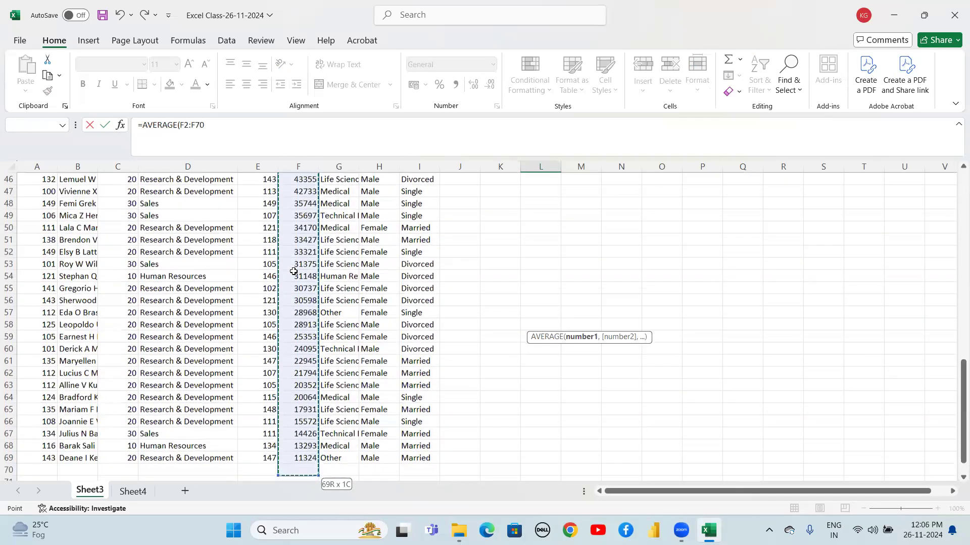
{"action": "key", "text": "Return"}
Paste the copied Department header into L15 to start a department summary table
{"action": "key", "text": "Up"}
{"action": "key", "text": "Left"}
{"action": "key", "text": "Left"}
{"action": "key", "text": "Left"}
{"action": "key", "text": "Left"}
{"action": "key", "text": "Left"}
{"action": "key", "text": "Left"}
{"action": "key", "text": "Down"}
{"action": "key", "text": "Down"}
{"action": "key", "text": "Left"}
{"action": "key", "text": "Left"}
{"action": "key", "text": "ctrl+Up"}
{"action": "key", "text": "Down"}
{"action": "key", "text": "Up"}
{"action": "key", "text": "ctrl+c"}
{"action": "key", "text": "Down"}
{"action": "key", "text": "Down"}
{"action": "key", "text": "Down"}
{"action": "key", "text": "Down"}
{"action": "key", "text": "Down"}
{"action": "key", "text": "Down"}
{"action": "key", "text": "Down"}
{"action": "key", "text": "Down"}
{"action": "key", "text": "Down"}
{"action": "key", "text": "Down"}
{"action": "key", "text": "Down"}
{"action": "key", "text": "Down"}
{"action": "key", "text": "Down"}
{"action": "key", "text": "Down"}
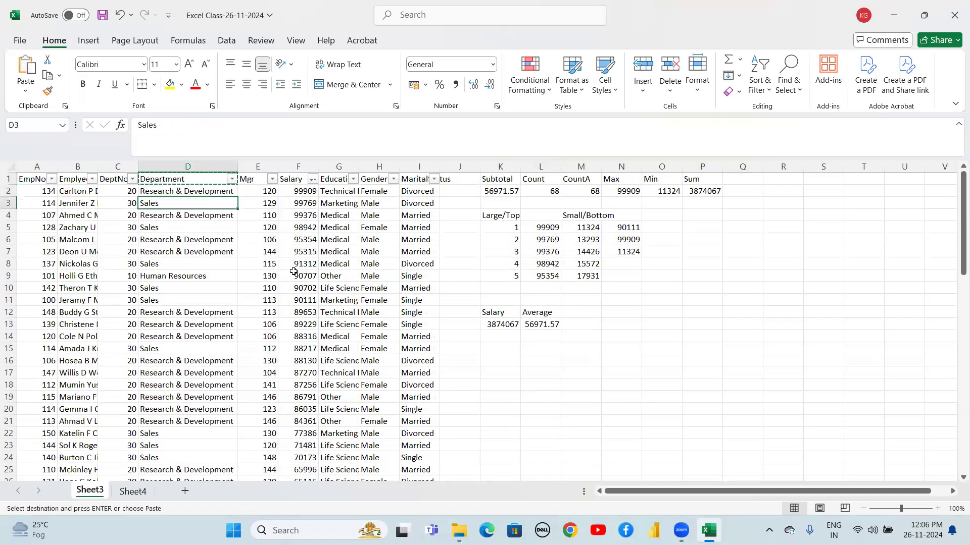
{"action": "key", "text": "Right"}
{"action": "key", "text": "Right"}
{"action": "key", "text": "Right"}
{"action": "key", "text": "Right"}
{"action": "key", "text": "Right"}
{"action": "key", "text": "Right"}
{"action": "key", "text": "Right"}
{"action": "key", "text": "Right"}
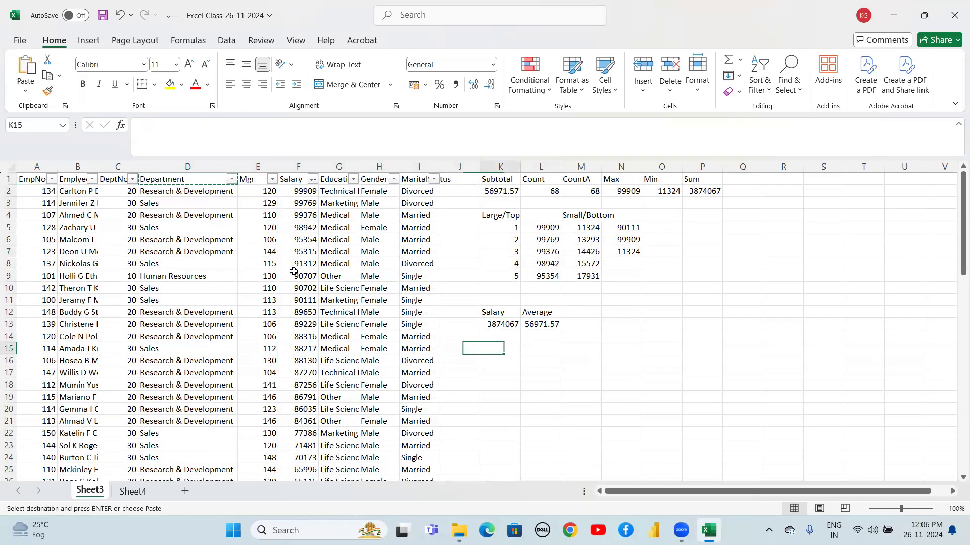
{"action": "key", "text": "ctrl+v"}
Copy Research & Development from the Department column and paste it into L16
{"action": "key", "text": "Down"}
{"action": "key", "text": "Left"}
{"action": "key", "text": "Left"}
{"action": "key", "text": "Left"}
{"action": "key", "text": "Left"}
{"action": "key", "text": "Left"}
{"action": "key", "text": "Left"}
{"action": "key", "text": "Left"}
{"action": "key", "text": "Left"}
{"action": "key", "text": "Up"}
{"action": "key", "text": "Up"}
{"action": "key", "text": "Up"}
{"action": "key", "text": "Up"}
{"action": "key", "text": "Up"}
{"action": "key", "text": "Up"}
{"action": "key", "text": "Up"}
{"action": "key", "text": "Up"}
{"action": "key", "text": "Up"}
{"action": "key", "text": "Up"}
{"action": "key", "text": "Up"}
{"action": "key", "text": "Up"}
{"action": "key", "text": "Up"}
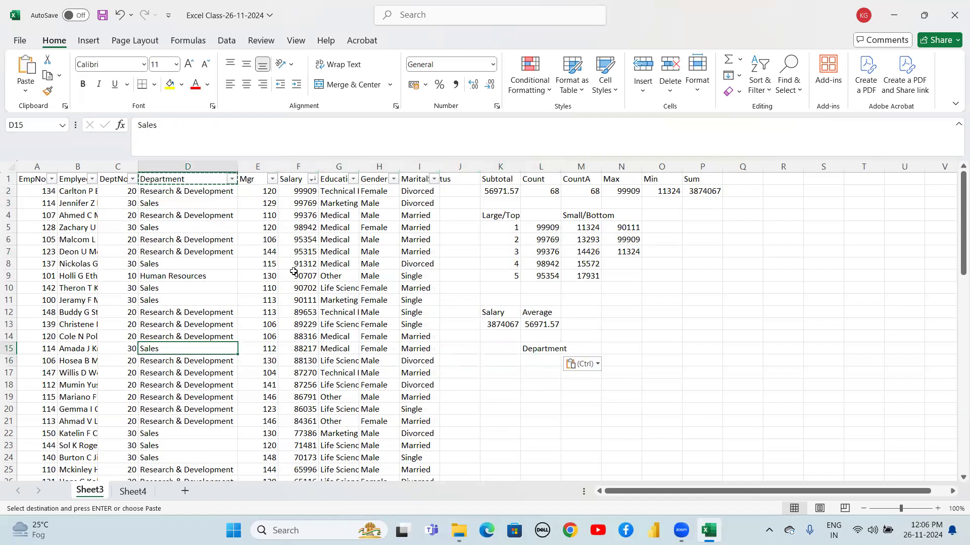
{"action": "key", "text": "Up"}
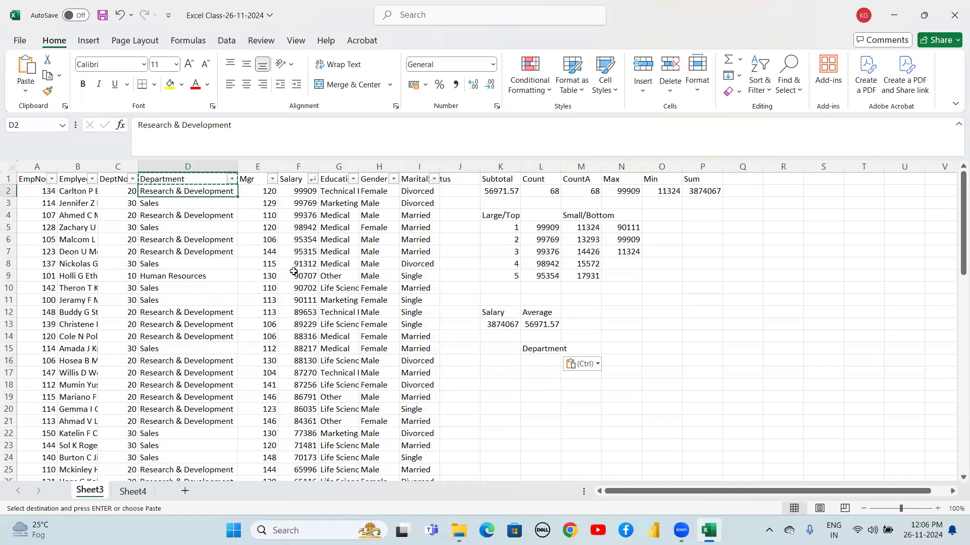
{"action": "key", "text": "Down"}
{"action": "key", "text": "Down"}
{"action": "key", "text": "Down"}
{"action": "key", "text": "Down"}
{"action": "key", "text": "Down"}
{"action": "key", "text": "Down"}
{"action": "key", "text": "Down"}
{"action": "key", "text": "Down"}
{"action": "key", "text": "Down"}
{"action": "key", "text": "Down"}
{"action": "key", "text": "Down"}
{"action": "key", "text": "Down"}
{"action": "key", "text": "Down"}
{"action": "key", "text": "Down"}
{"action": "key", "text": "Down"}
{"action": "key", "text": "Down"}
{"action": "key", "text": "Right"}
{"action": "key", "text": "Right"}
{"action": "key", "text": "Right"}
{"action": "key", "text": "Right"}
{"action": "key", "text": "Right"}
{"action": "key", "text": "Right"}
{"action": "key", "text": "Right"}
{"action": "key", "text": "Up"}
{"action": "key", "text": "Right"}
{"action": "key", "text": "Up"}
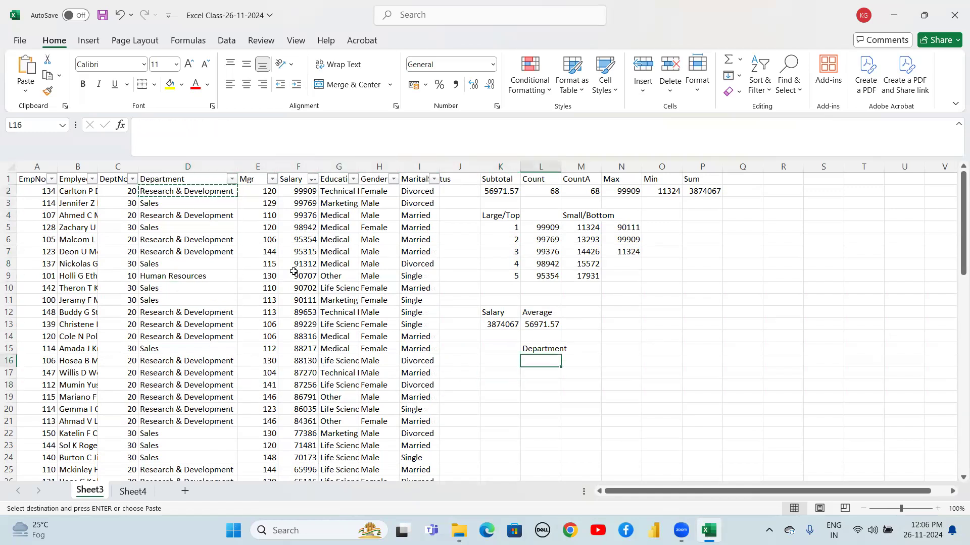
{"action": "key", "text": "ctrl+v"}
Copy Sales from the Department column and paste it into L17
{"action": "key", "text": "Left"}
{"action": "key", "text": "Left"}
{"action": "key", "text": "Left"}
{"action": "key", "text": "Left"}
{"action": "key", "text": "Left"}
{"action": "key", "text": "Left"}
{"action": "key", "text": "Left"}
{"action": "key", "text": "Left"}
{"action": "key", "text": "Left"}
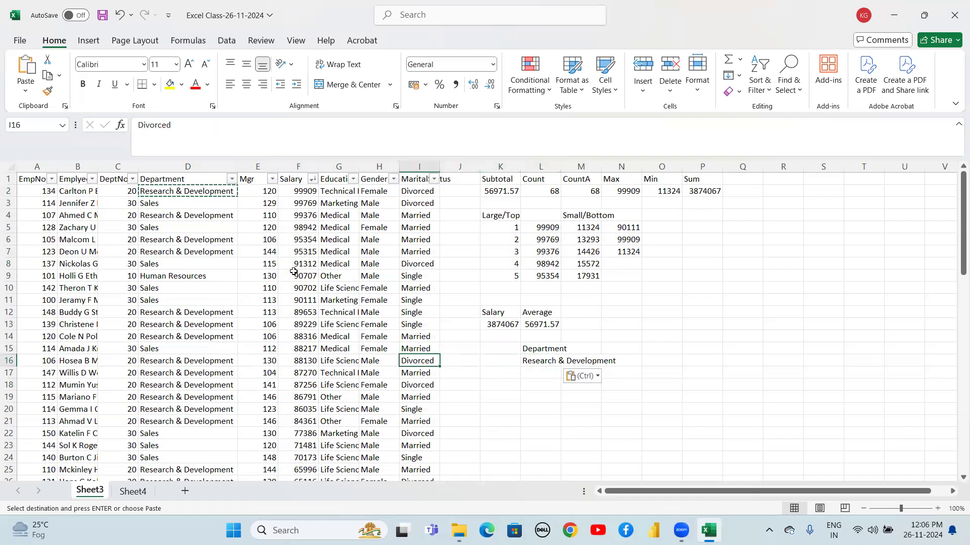
{"action": "key", "text": "Up"}
{"action": "key", "text": "Up"}
{"action": "key", "text": "Up"}
{"action": "key", "text": "Up"}
{"action": "key", "text": "Up"}
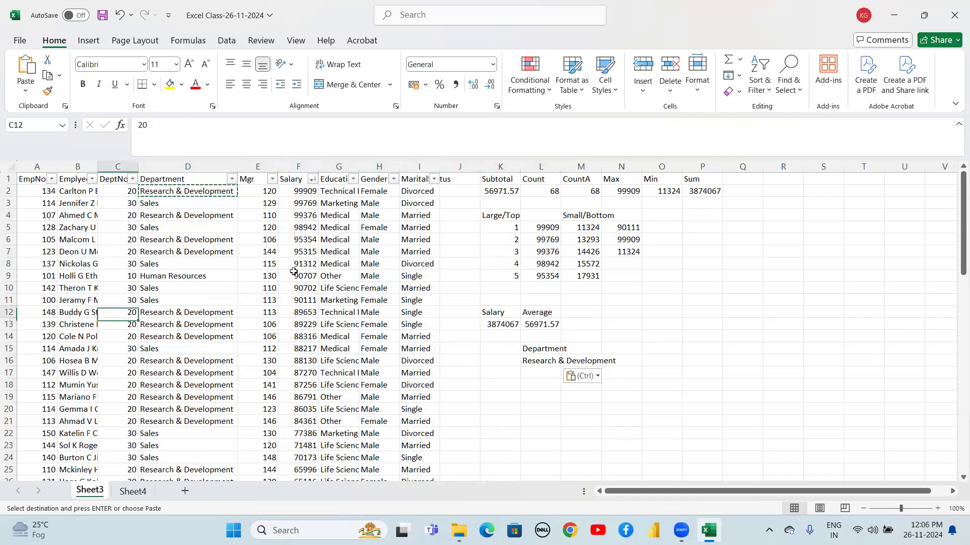
{"action": "key", "text": "Right"}
{"action": "key", "text": "ctrl+c"}
{"action": "key", "text": "Right"}
{"action": "key", "text": "Right"}
{"action": "key", "text": "Right"}
{"action": "key", "text": "Right"}
{"action": "key", "text": "Right"}
{"action": "key", "text": "Right"}
{"action": "key", "text": "Right"}
{"action": "key", "text": "Right"}
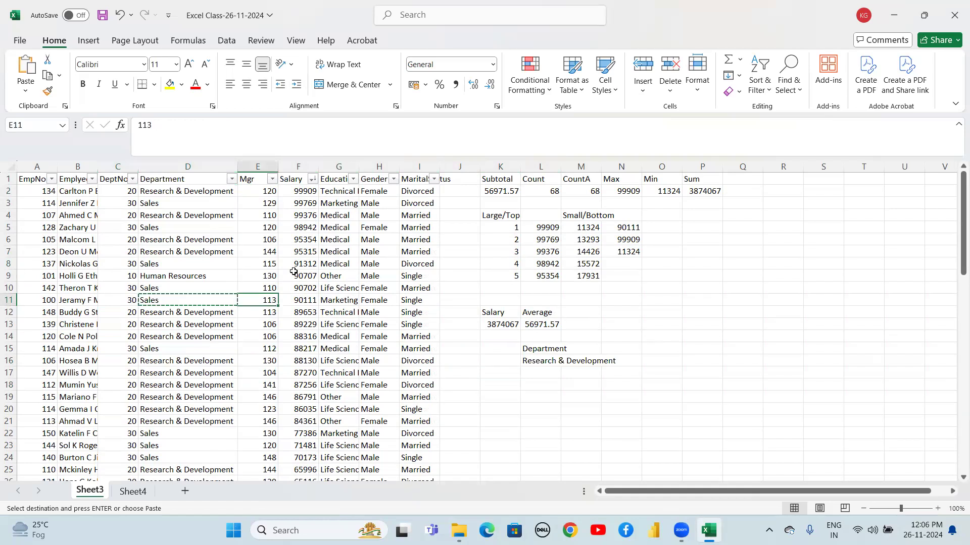
{"action": "key", "text": "Down"}
{"action": "key", "text": "Down"}
{"action": "key", "text": "Down"}
{"action": "key", "text": "Down"}
{"action": "key", "text": "Down"}
{"action": "key", "text": "Down"}
{"action": "key", "text": "Down"}
{"action": "key", "text": "Down"}
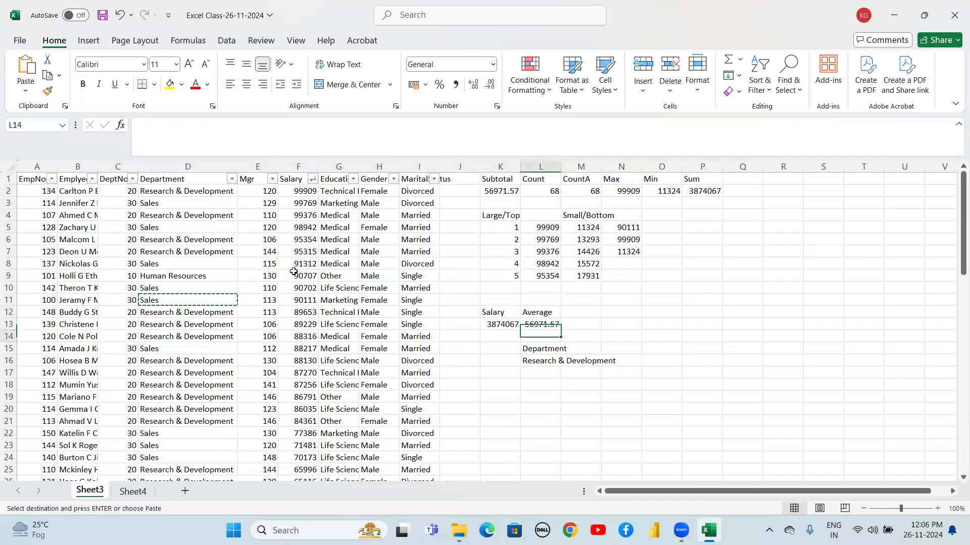
{"action": "key", "text": "Up"}
{"action": "key", "text": "Up"}
{"action": "key", "text": "ctrl+v"}
Copy Human Resources from the Department column and paste it into L18
{"action": "key", "text": "Left"}
{"action": "key", "text": "Left"}
{"action": "key", "text": "Left"}
{"action": "key", "text": "Left"}
{"action": "key", "text": "Left"}
{"action": "key", "text": "Left"}
{"action": "key", "text": "Left"}
{"action": "key", "text": "Left"}
{"action": "key", "text": "Left"}
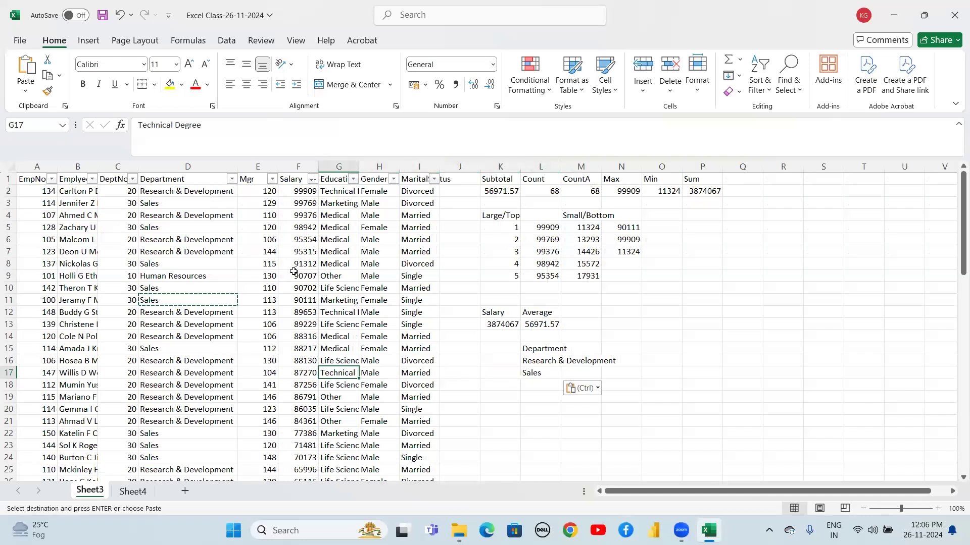
{"action": "key", "text": "Down"}
{"action": "key", "text": "Down"}
{"action": "key", "text": "Down"}
{"action": "key", "text": "Down"}
{"action": "key", "text": "Down"}
{"action": "key", "text": "Down"}
{"action": "key", "text": "Down"}
{"action": "key", "text": "Down"}
{"action": "key", "text": "Down"}
{"action": "key", "text": "Down"}
{"action": "key", "text": "Down"}
{"action": "key", "text": "Down"}
{"action": "key", "text": "Down"}
{"action": "key", "text": "Down"}
{"action": "key", "text": "Down"}
{"action": "key", "text": "Down"}
{"action": "key", "text": "Down"}
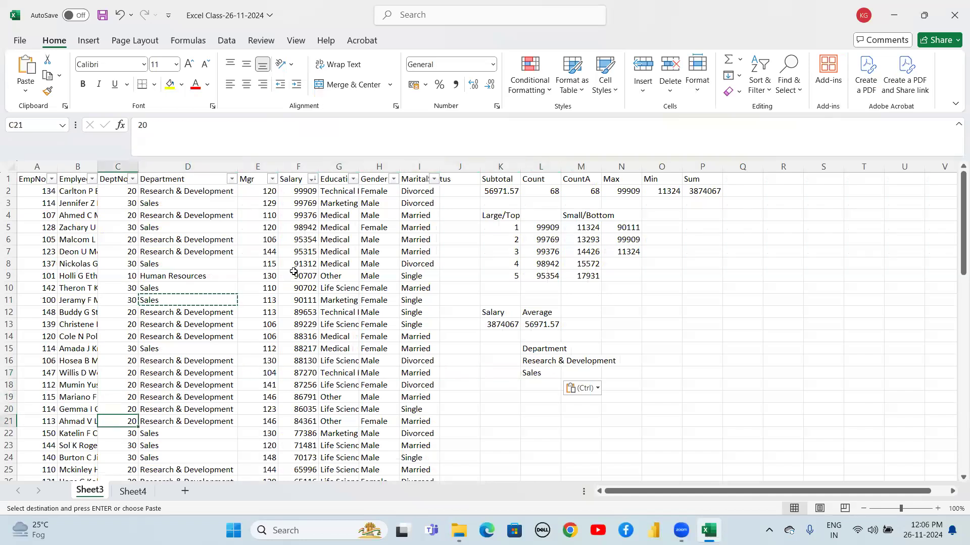
{"action": "key", "text": "Down"}
{"action": "key", "text": "Down"}
{"action": "key", "text": "Down"}
{"action": "key", "text": "Down"}
{"action": "key", "text": "Down"}
{"action": "key", "text": "Down"}
{"action": "key", "text": "Down"}
{"action": "key", "text": "Down"}
{"action": "key", "text": "Down"}
{"action": "key", "text": "Down"}
{"action": "key", "text": "Down"}
{"action": "key", "text": "Down"}
{"action": "key", "text": "Down"}
{"action": "key", "text": "Down"}
{"action": "key", "text": "Down"}
{"action": "key", "text": "Down"}
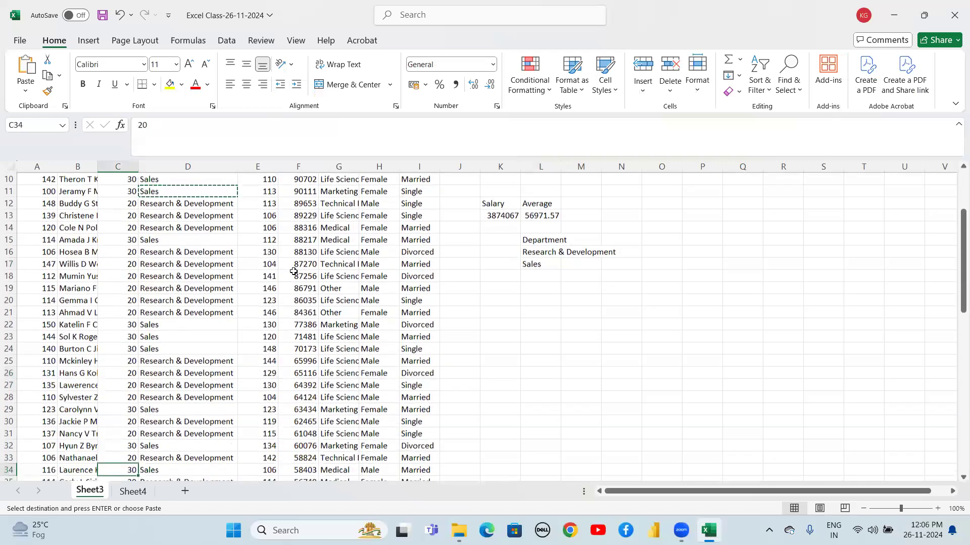
{"action": "key", "text": "Right"}
{"action": "key", "text": "Down"}
{"action": "key", "text": "Down"}
{"action": "key", "text": "Down"}
{"action": "key", "text": "Down"}
{"action": "key", "text": "Down"}
{"action": "key", "text": "Down"}
{"action": "key", "text": "Down"}
{"action": "key", "text": "Down"}
{"action": "key", "text": "Down"}
{"action": "key", "text": "Down"}
{"action": "key", "text": "Down"}
{"action": "key", "text": "Down"}
{"action": "key", "text": "Down"}
{"action": "key", "text": "Down"}
{"action": "key", "text": "Down"}
{"action": "key", "text": "Down"}
{"action": "key", "text": "Down"}
{"action": "key", "text": "Down"}
{"action": "key", "text": "Down"}
{"action": "key", "text": "Down"}
{"action": "key", "text": "Up"}
{"action": "key", "text": "Up"}
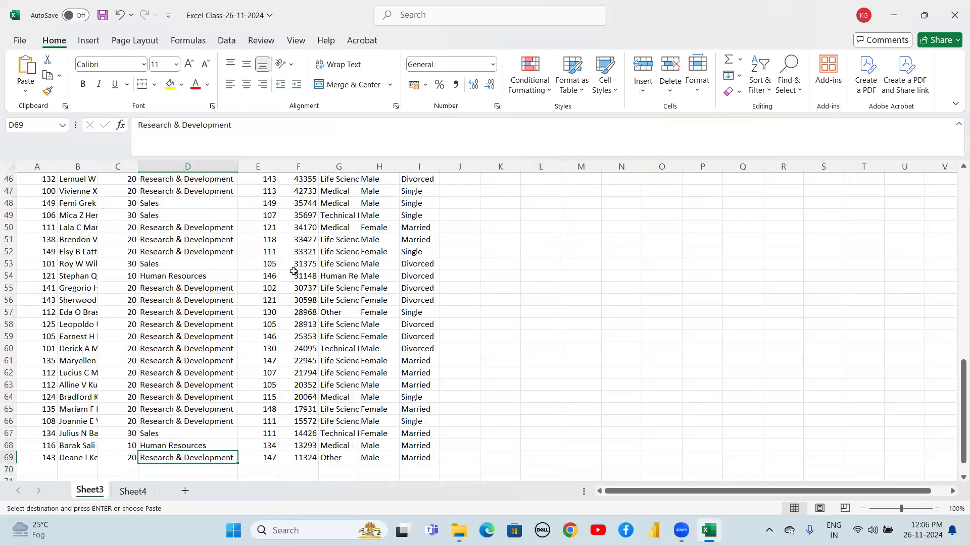
{"action": "key", "text": "ctrl+c"}
{"action": "key", "text": "ctrl+Up"}
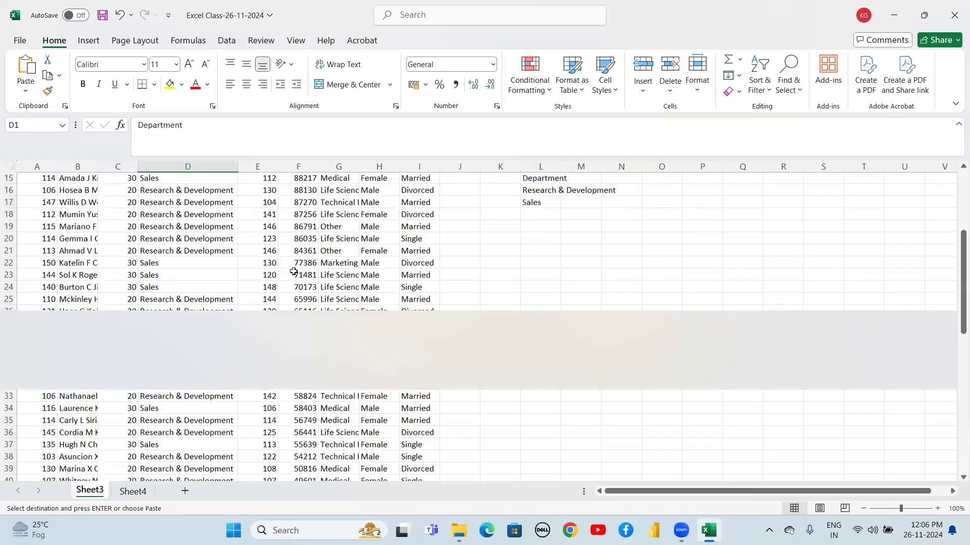
{"action": "key", "text": "Down"}
{"action": "key", "text": "Down"}
{"action": "key", "text": "Down"}
{"action": "key", "text": "Down"}
{"action": "key", "text": "Down"}
{"action": "key", "text": "Down"}
{"action": "key", "text": "Down"}
{"action": "key", "text": "Down"}
{"action": "key", "text": "Down"}
{"action": "key", "text": "Down"}
{"action": "key", "text": "Down"}
{"action": "key", "text": "Down"}
{"action": "key", "text": "Down"}
{"action": "key", "text": "Down"}
{"action": "key", "text": "Down"}
{"action": "key", "text": "Down"}
{"action": "key", "text": "Down"}
{"action": "key", "text": "Right"}
{"action": "key", "text": "Right"}
{"action": "key", "text": "Right"}
{"action": "key", "text": "Right"}
{"action": "key", "text": "Right"}
{"action": "key", "text": "Right"}
{"action": "key", "text": "Right"}
{"action": "key", "text": "Right"}
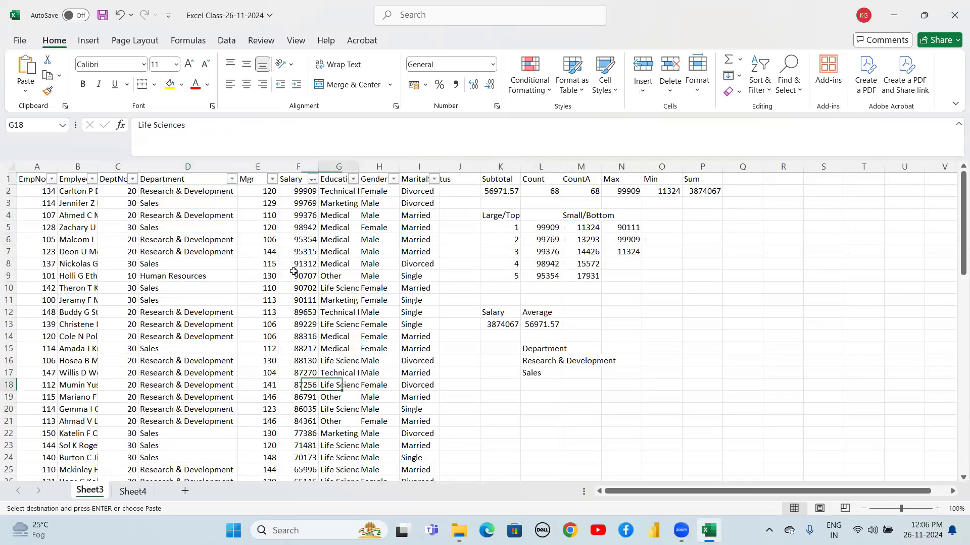
{"action": "key", "text": "ctrl+v"}
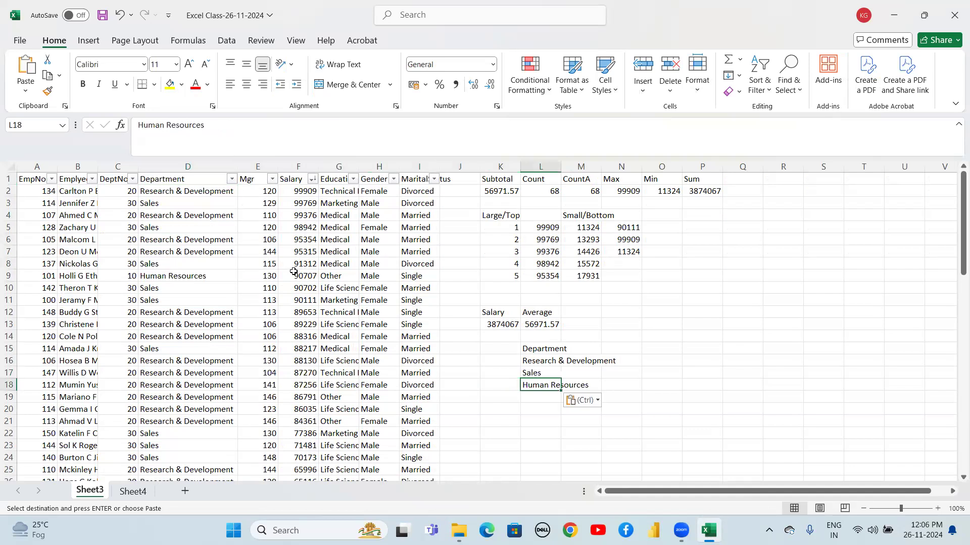
Enter the column label Sumif in M15 beside the Department heading
{"action": "key", "text": "Up"}
{"action": "key", "text": "Up"}
{"action": "key", "text": "Up"}
{"action": "key", "text": "Right"}
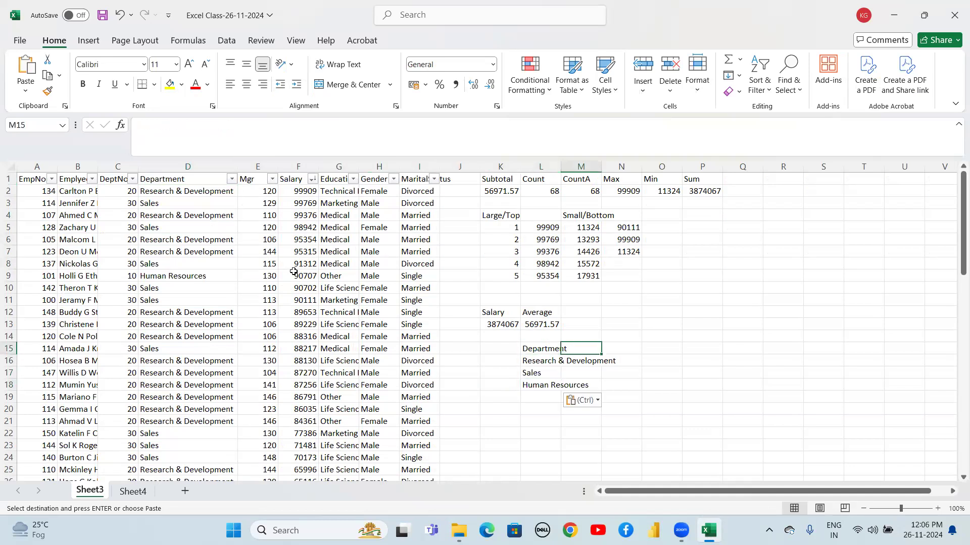
{"action": "type", "text": "Sumif"}
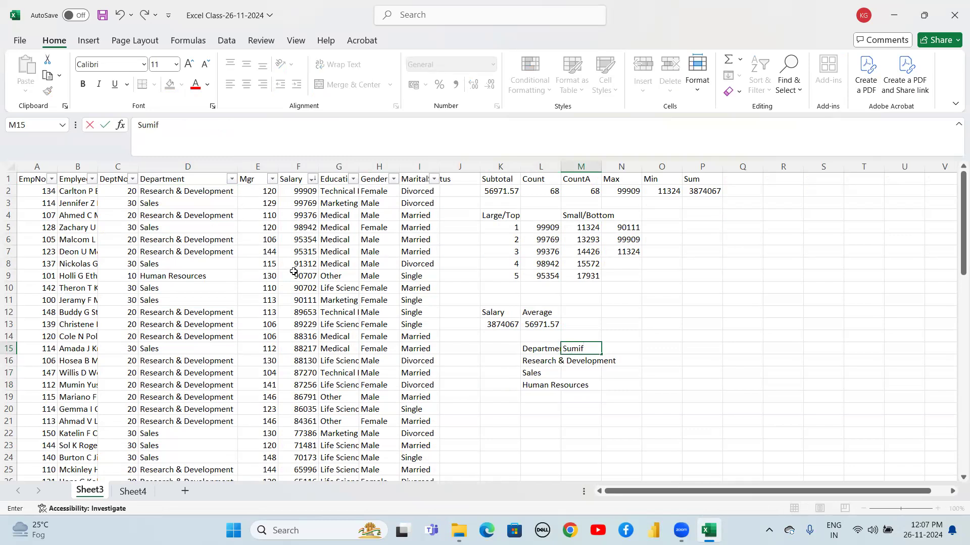
{"action": "key", "text": "Tab"}
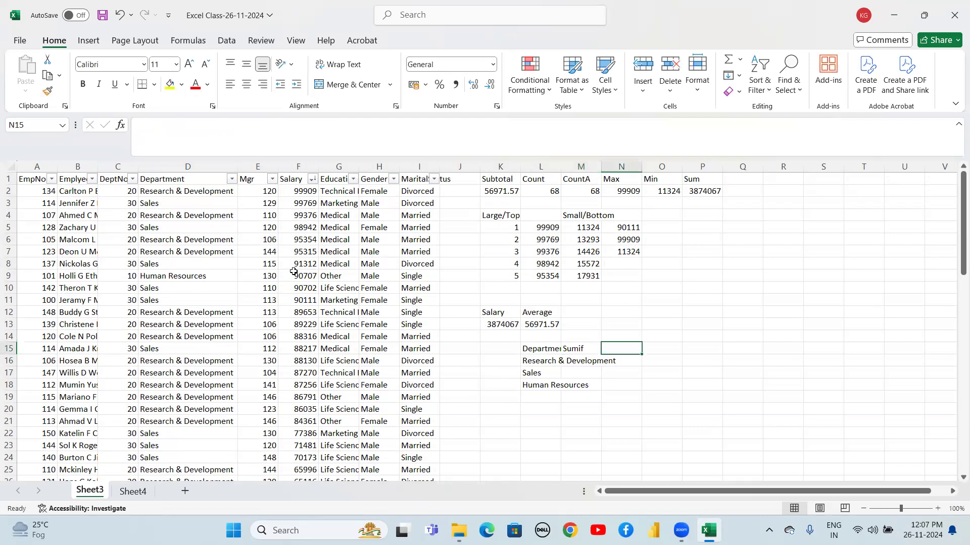
Enter the column label Averageif in N15, correcting its spelling
{"action": "type", "text": "Av"}
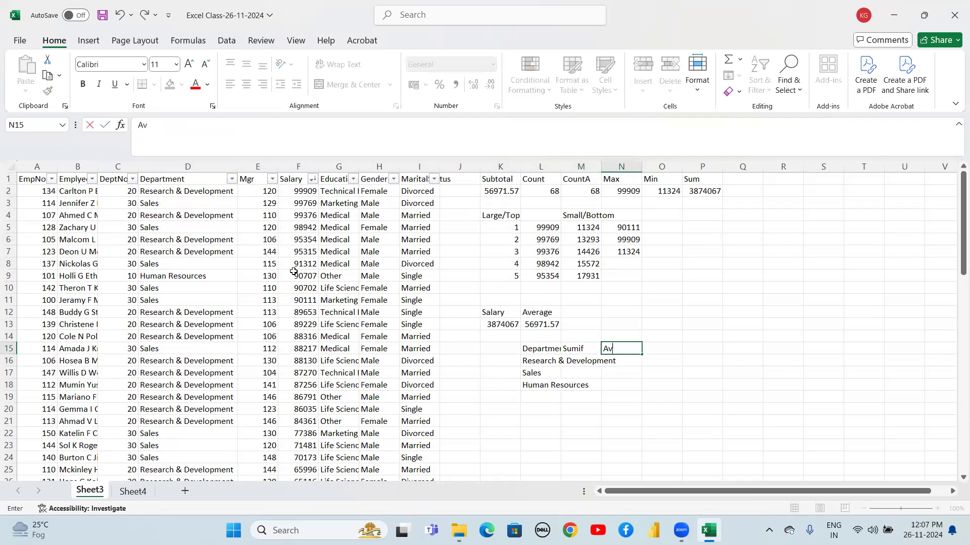
{"action": "type", "text": "erageig"}
{"action": "key", "text": "Return"}
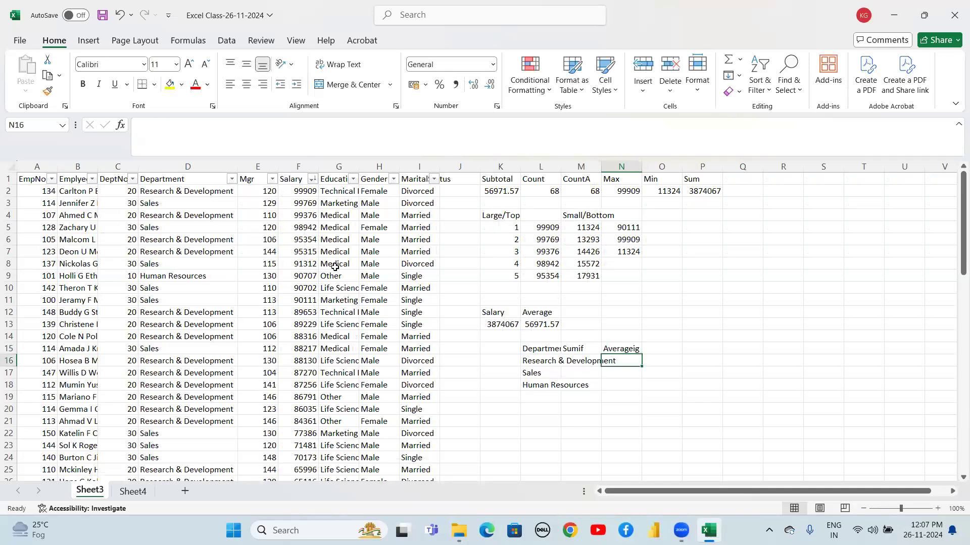
{"action": "double_click", "coordinate": [633, 349]}
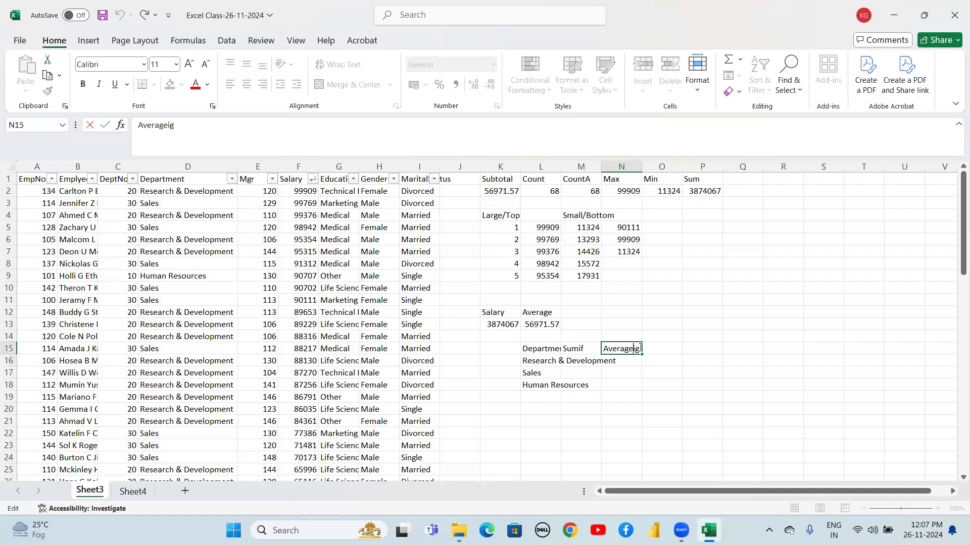
{"action": "key", "text": "BackSpace"}
{"action": "key", "text": "Return"}
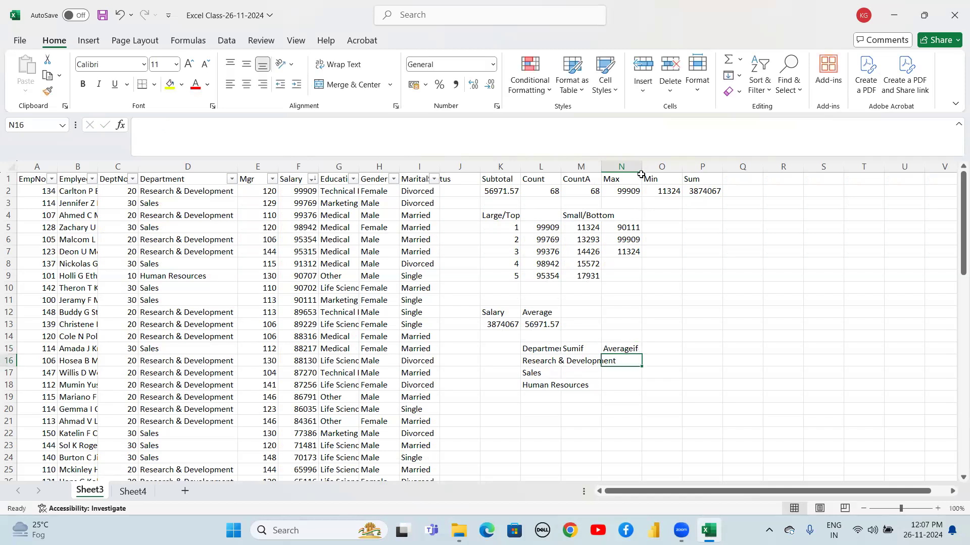
Autofit the widths of columns M and L to their contents
{"action": "left_click_drag", "start_coordinate": [641, 166], "coordinate": [640, 166]}
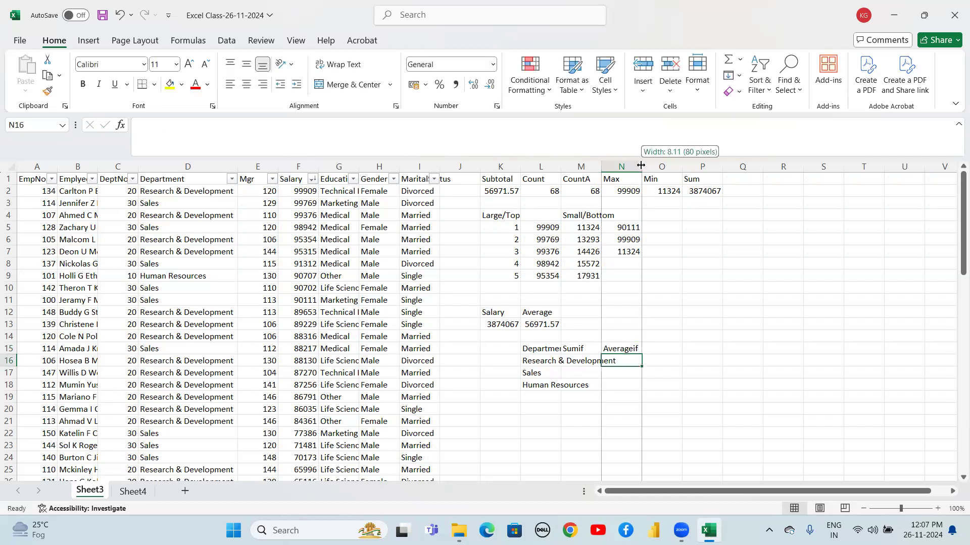
{"action": "double_click", "coordinate": [601, 165]}
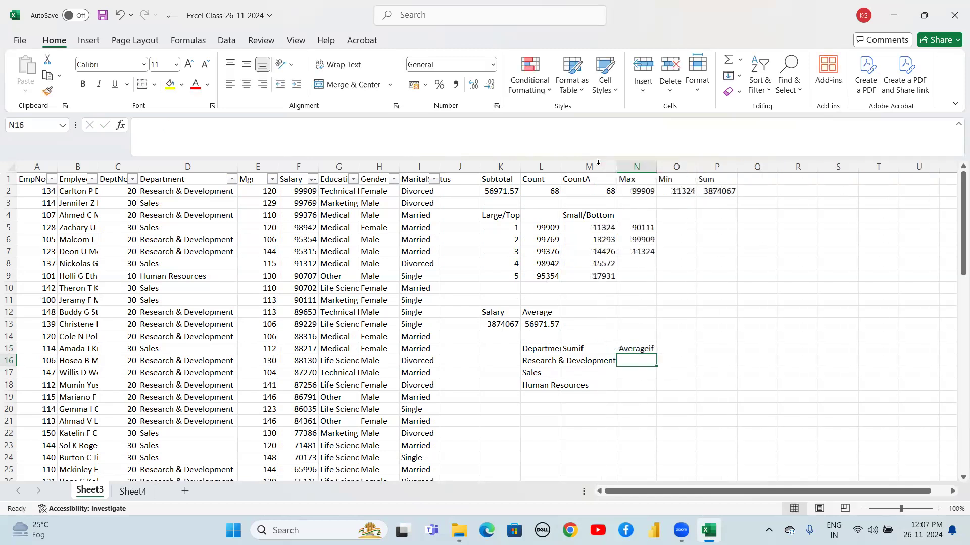
{"action": "double_click", "coordinate": [561, 166]}
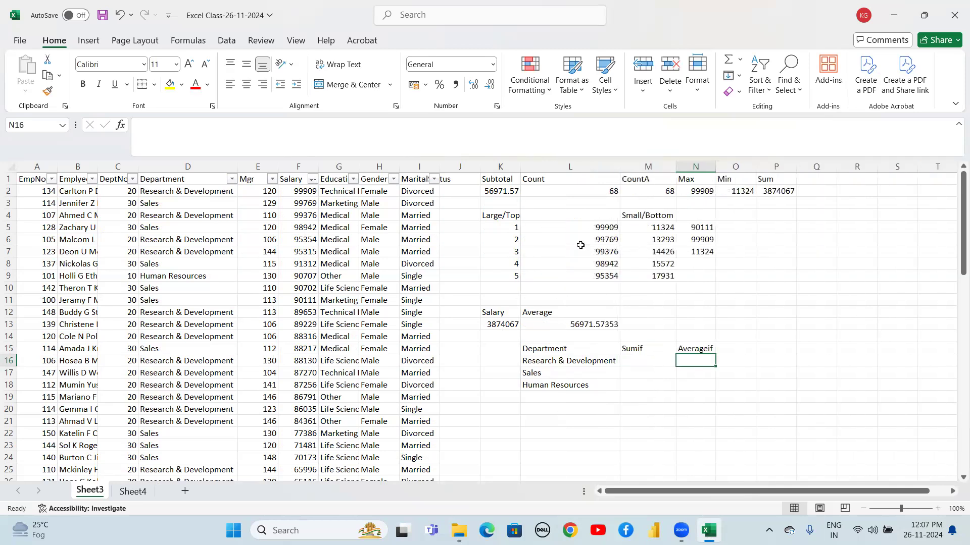
Begin a SUMIF formula in M16 using the absolute Department range $D$2:$D$69 as the condition range
{"action": "left_click", "coordinate": [640, 364]}
{"action": "type", "text": "="}
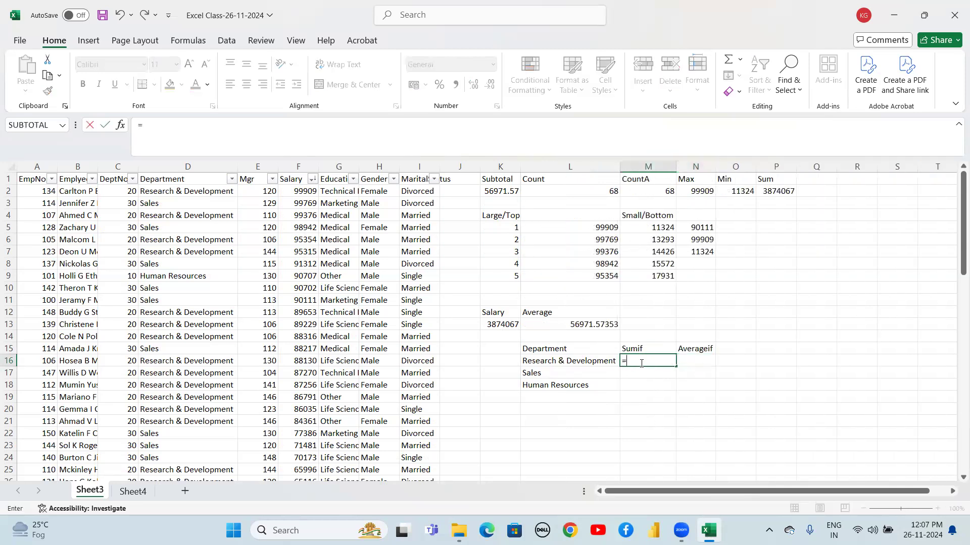
{"action": "type", "text": "s"}
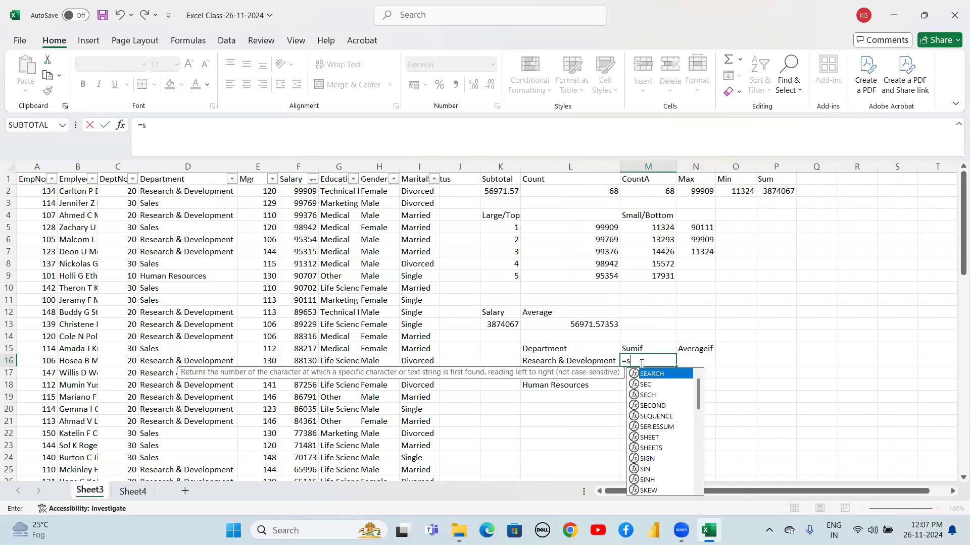
{"action": "type", "text": "umif"}
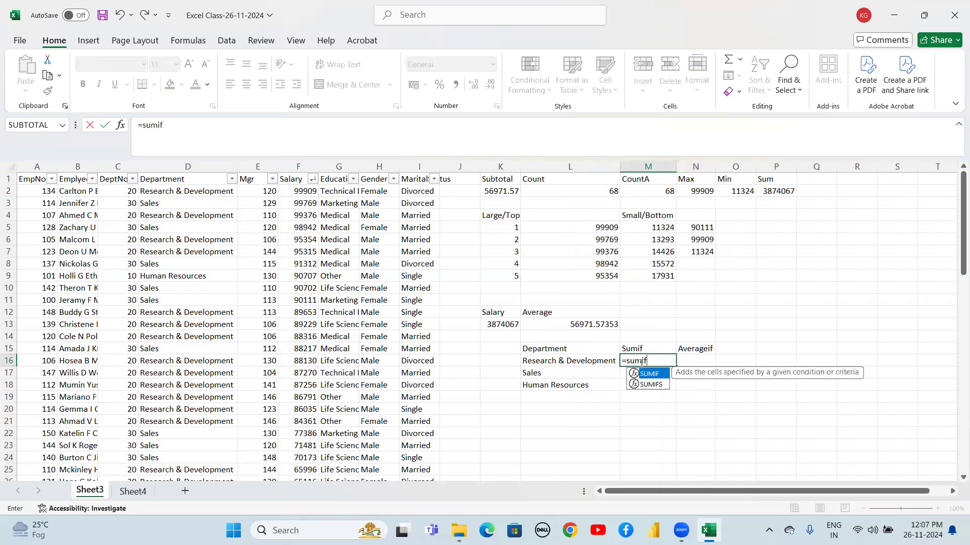
{"action": "type", "text": "("}
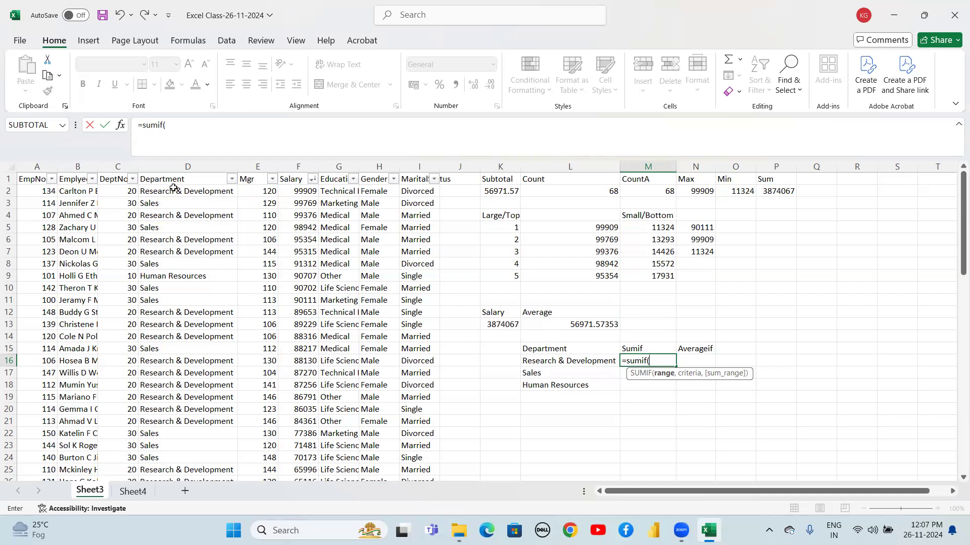
{"action": "left_click_drag", "start_coordinate": [171, 191], "coordinate": [172, 236]}
{"action": "key", "text": "ctrl+shift+Down"}
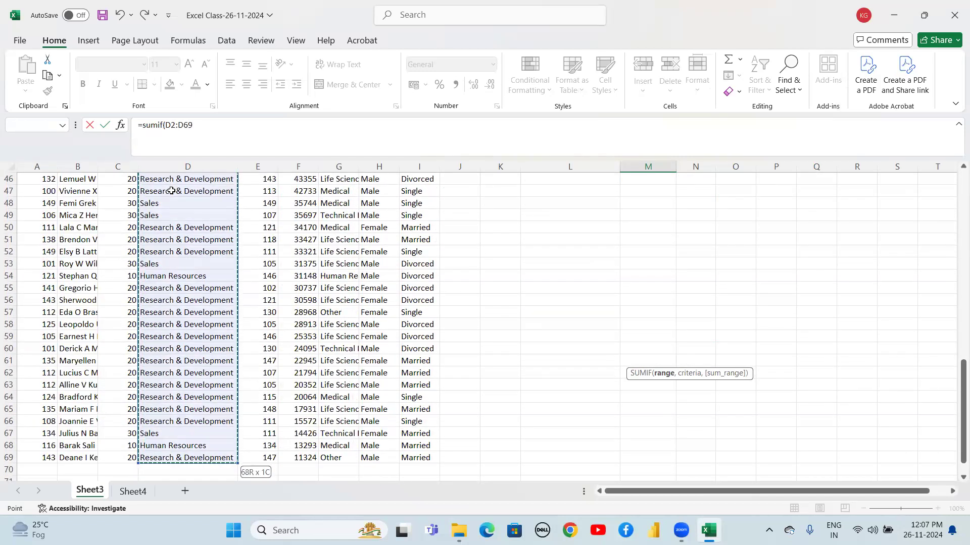
{"action": "key", "text": "F4"}
{"action": "scroll", "coordinate": [172, 191], "scroll_direction": "up", "scroll_amount": 14}
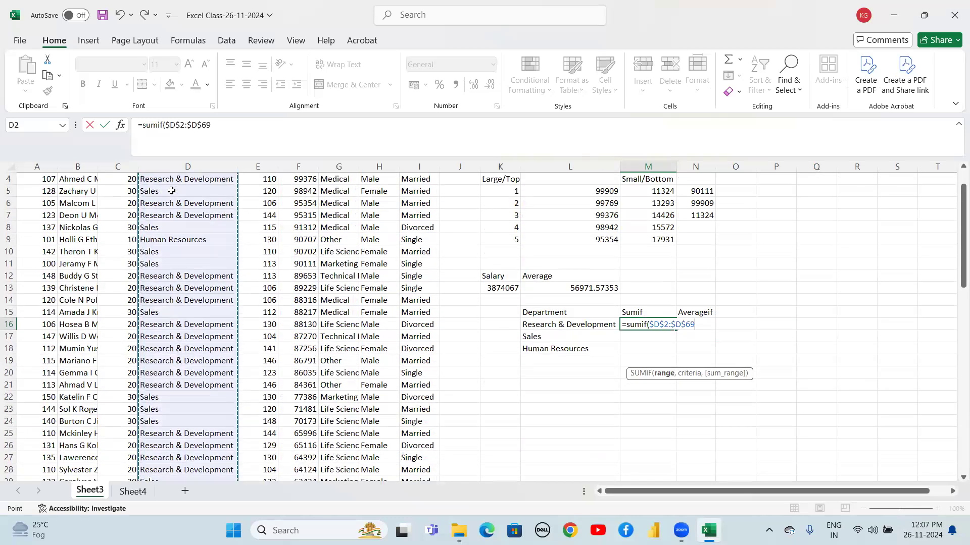
Add L16 as the criterion and $F$2:$F$69 as the sum range, then enter the SUMIF formula
{"action": "type", "text": ","}
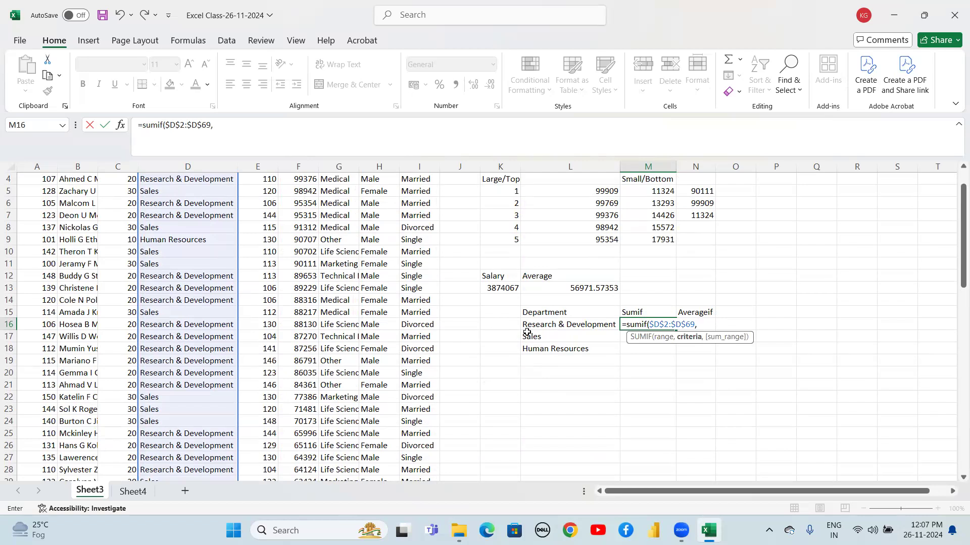
{"action": "left_click", "coordinate": [542, 325]}
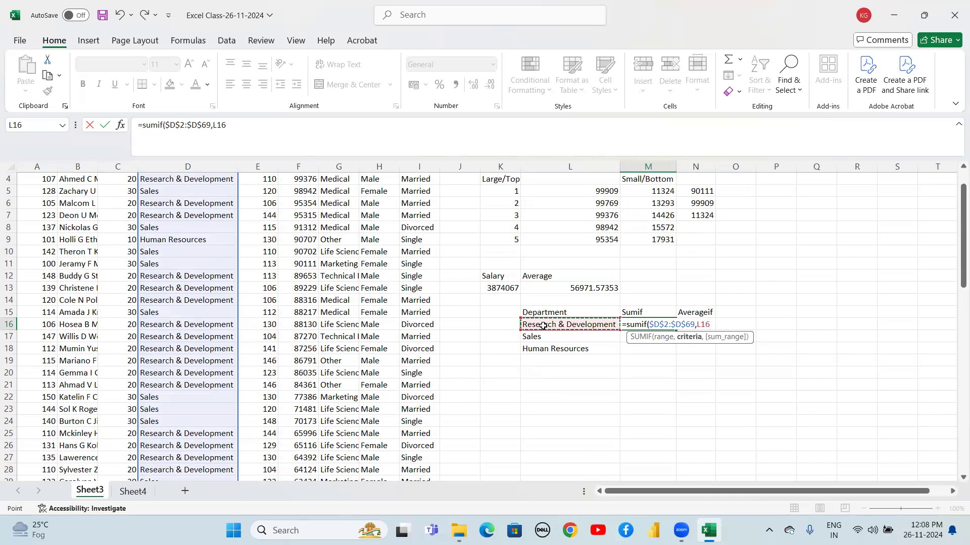
{"action": "key", "text": "F4"}
{"action": "key", "text": "F4"}
{"action": "key", "text": "F4"}
{"action": "type", "text": ","}
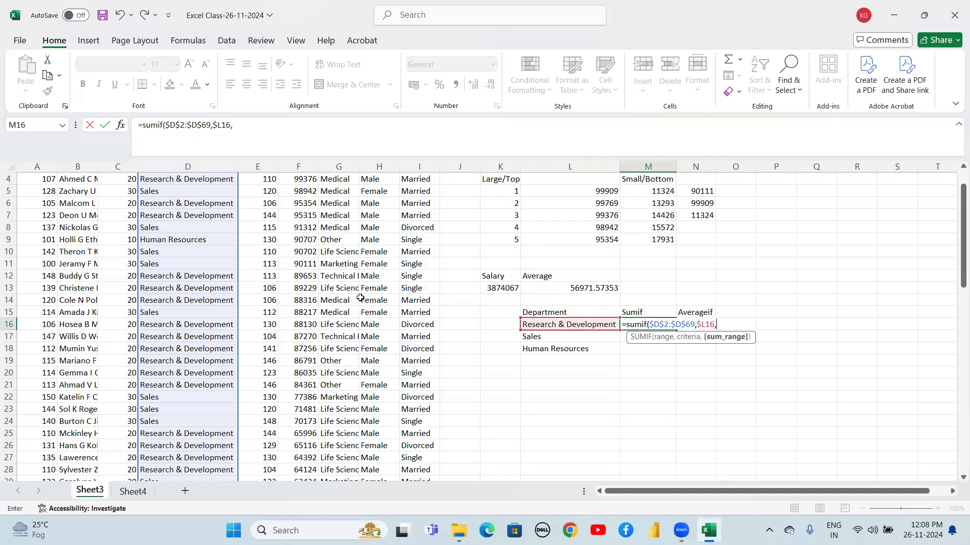
{"action": "left_click", "coordinate": [302, 251]}
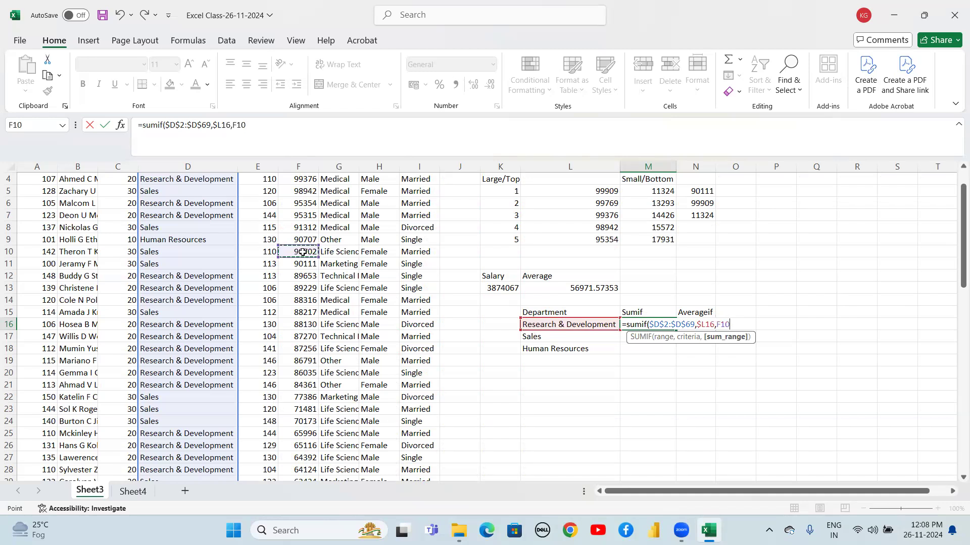
{"action": "key", "text": "Up"}
{"action": "key", "text": "Up"}
{"action": "key", "text": "Up"}
{"action": "key", "text": "Up"}
{"action": "key", "text": "Up"}
{"action": "key", "text": "Up"}
{"action": "key", "text": "Up"}
{"action": "key", "text": "Up"}
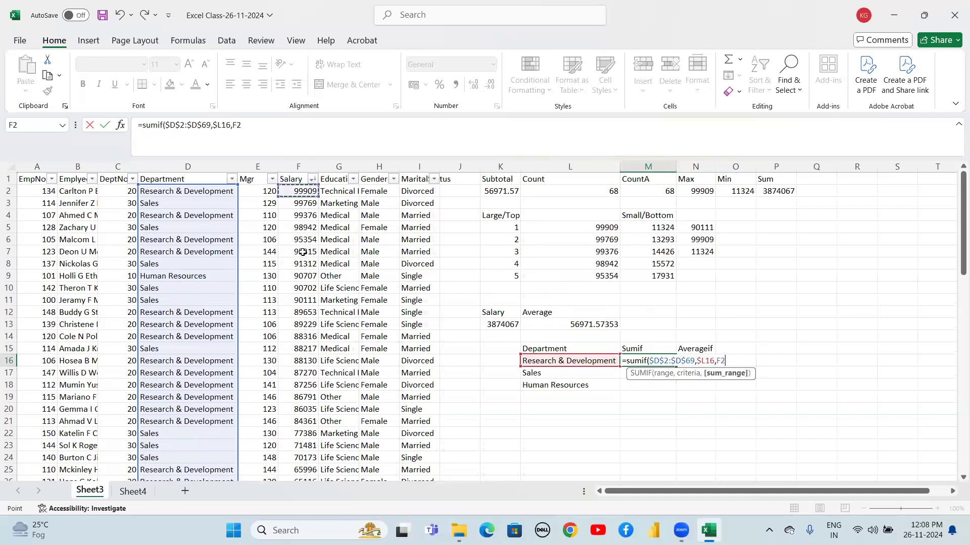
{"action": "key", "text": "ctrl+shift+Down"}
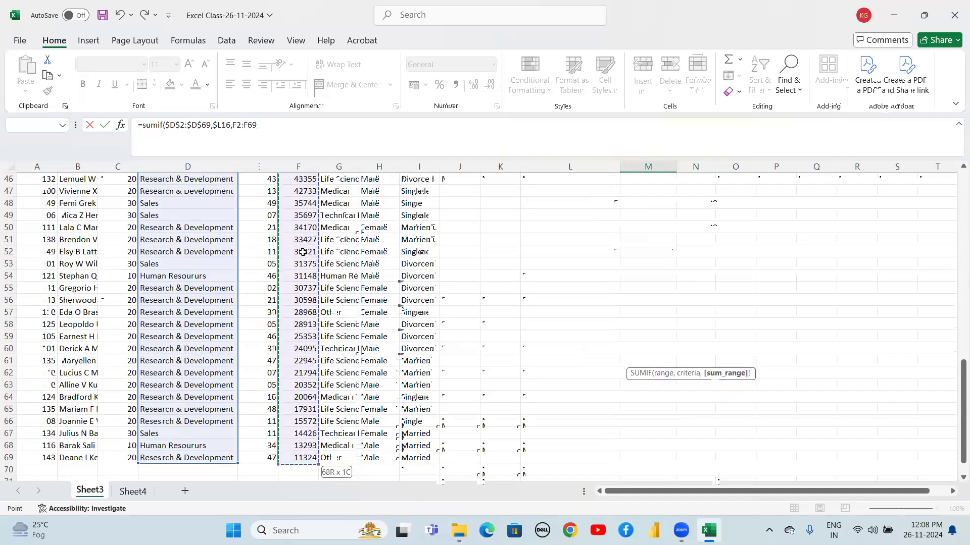
{"action": "key", "text": "F4"}
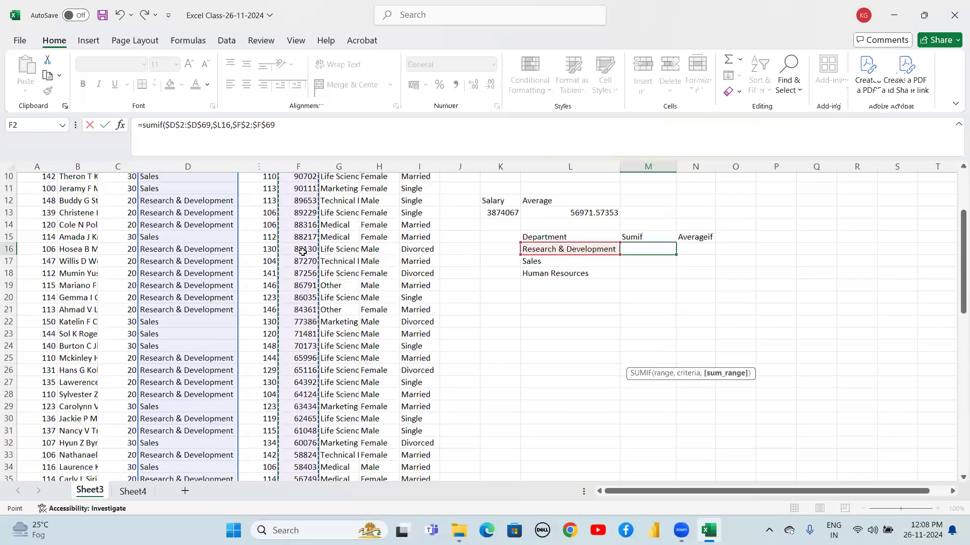
{"action": "type", "text": ")"}
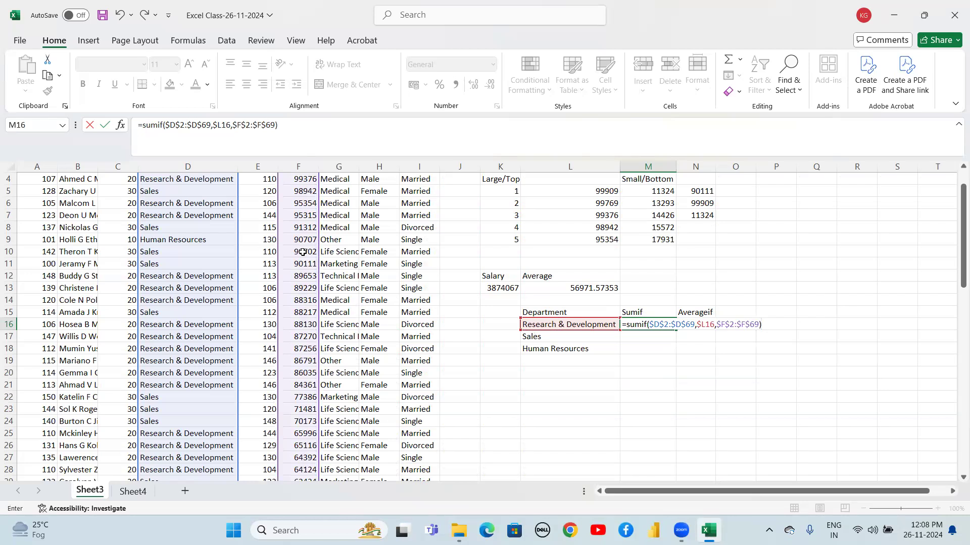
{"action": "key", "text": "Return"}
Fill the SUMIF formula down from M16 to M17:M18
{"action": "key", "text": "Up"}
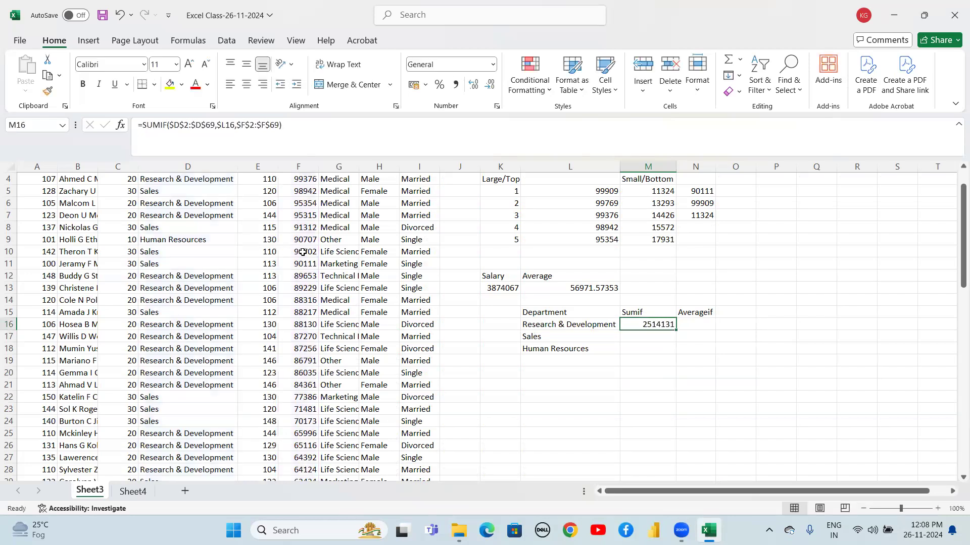
{"action": "key", "text": "shift+Down"}
{"action": "key", "text": "shift+Down"}
{"action": "key", "text": "ctrl+d"}
Review the SUMIF results in M16:M18 for each department
{"action": "key", "text": "Down"}
{"action": "key", "text": "Down"}
{"action": "key", "text": "Up"}
{"action": "key", "text": "Up"}
{"action": "key", "text": "Down"}
{"action": "key", "text": "Down"}
{"action": "key", "text": "Down"}
Begin an AVERAGEIF formula in N16 with the absolute Department range $D$2:$D$69 as the condition range
{"action": "key", "text": "Up"}
{"action": "key", "text": "Up"}
{"action": "key", "text": "Up"}
{"action": "key", "text": "Down"}
{"action": "key", "text": "Down"}
{"action": "key", "text": "Right"}
{"action": "key", "text": "Up"}
{"action": "key", "text": "Up"}
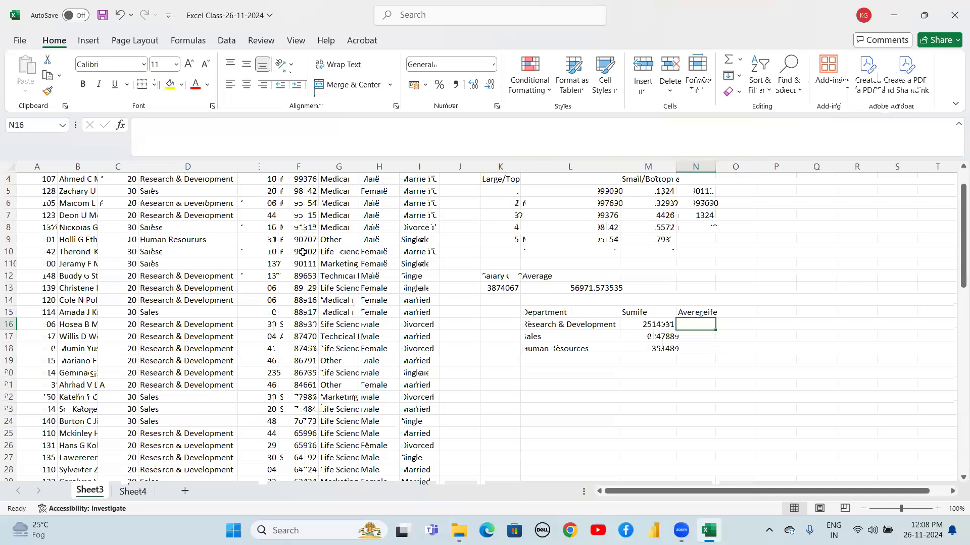
{"action": "type", "text": "=aver"}
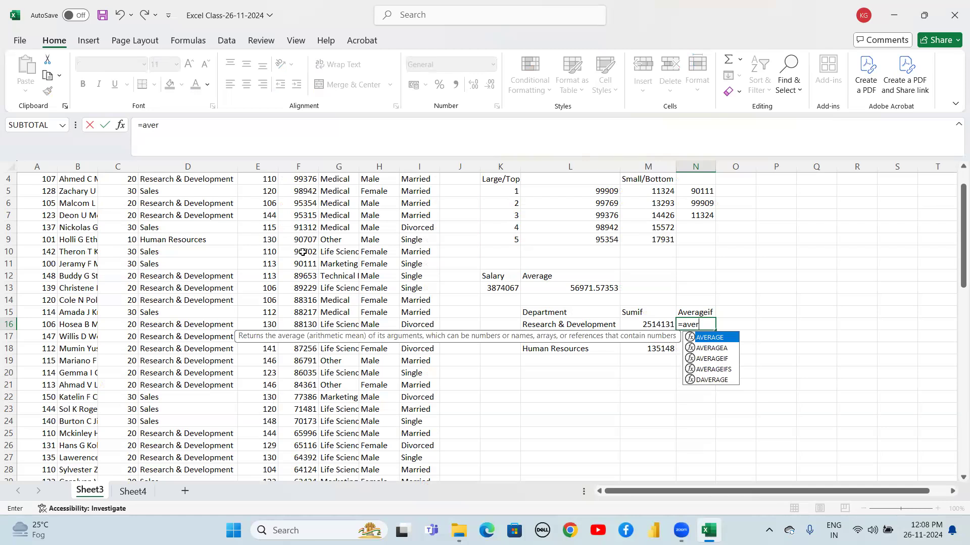
{"action": "key", "text": "Down"}
{"action": "key", "text": "Down"}
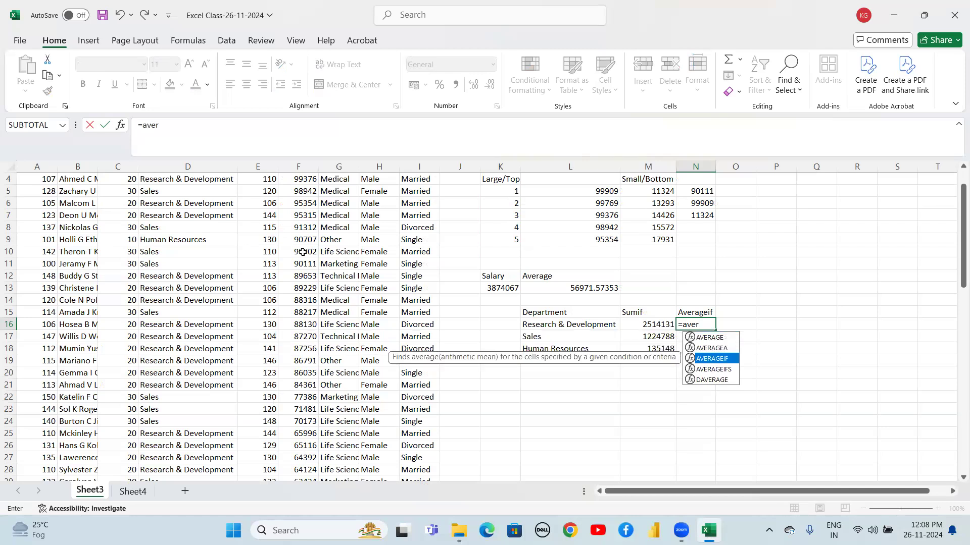
{"action": "key", "text": "Tab"}
{"action": "key", "text": "Left"}
{"action": "key", "text": "Left"}
{"action": "key", "text": "Left"}
{"action": "key", "text": "Left"}
{"action": "key", "text": "Left"}
{"action": "key", "text": "Left"}
{"action": "key", "text": "Left"}
{"action": "key", "text": "Left"}
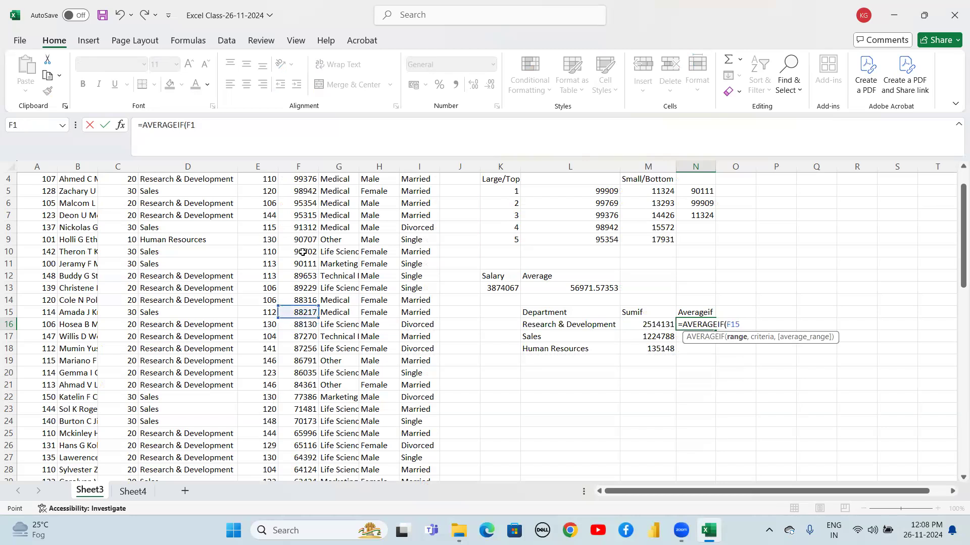
{"action": "key", "text": "ctrl+Up"}
{"action": "key", "text": "Down"}
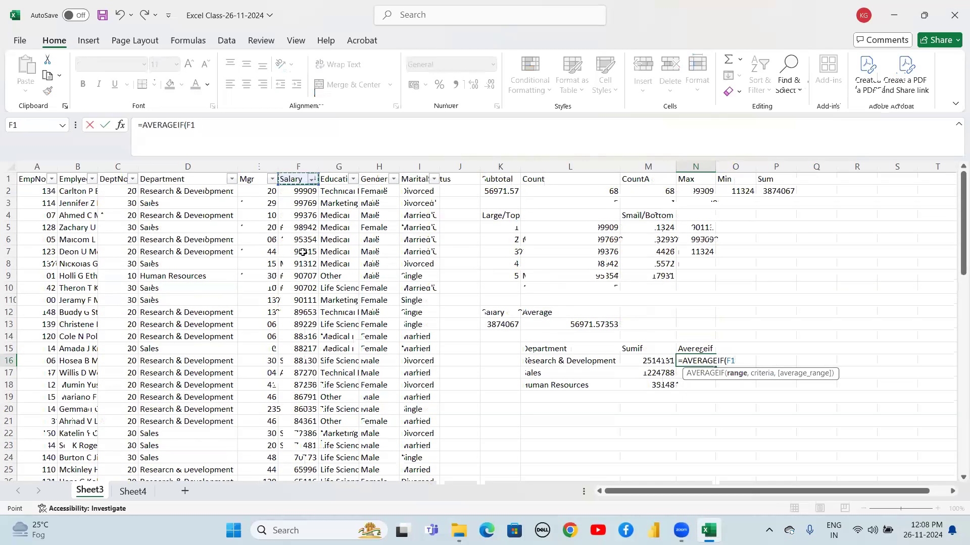
{"action": "key", "text": "ctrl+shift+Down"}
{"action": "key", "text": "shift+Down"}
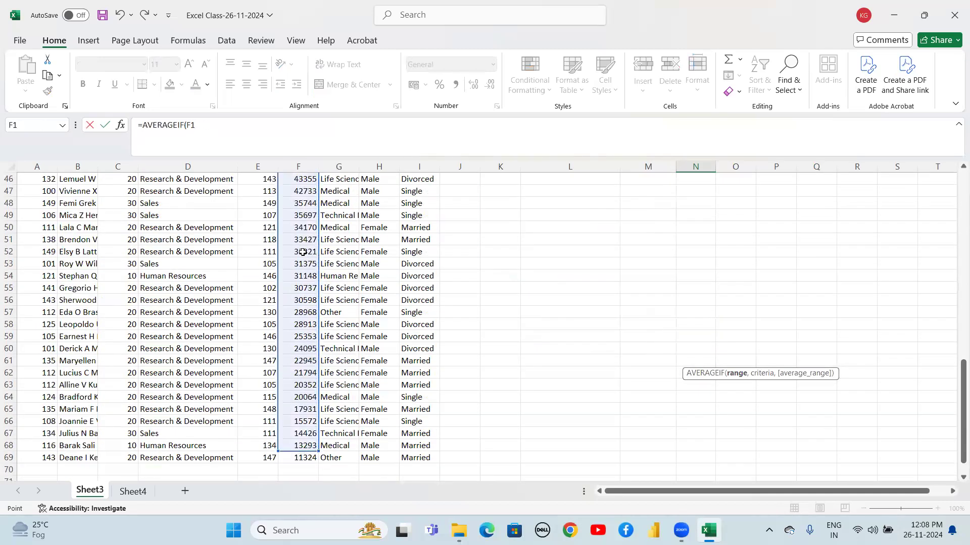
{"action": "key", "text": "ctrl+Up"}
{"action": "key", "text": "Down"}
{"action": "key", "text": "Left"}
{"action": "key", "text": "Left"}
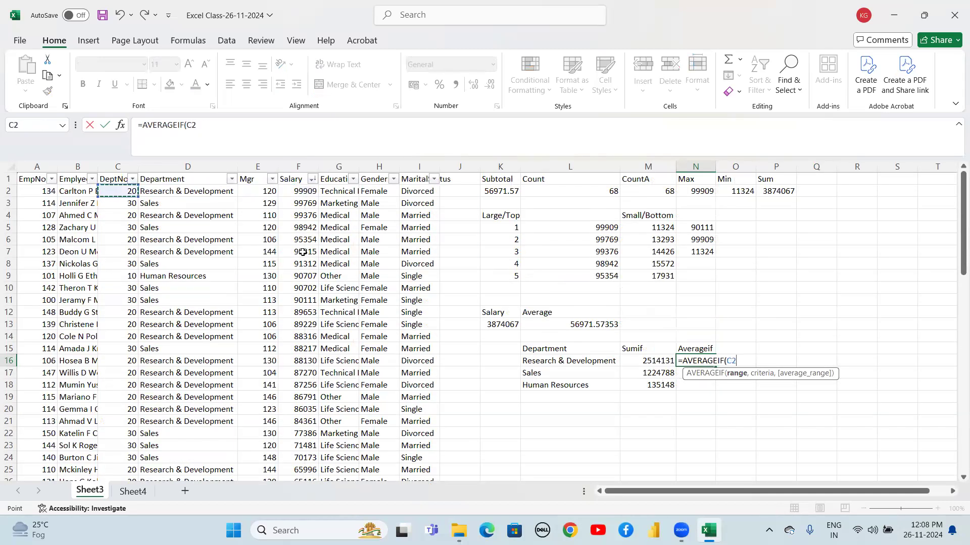
{"action": "key", "text": "ctrl+shift+Down"}
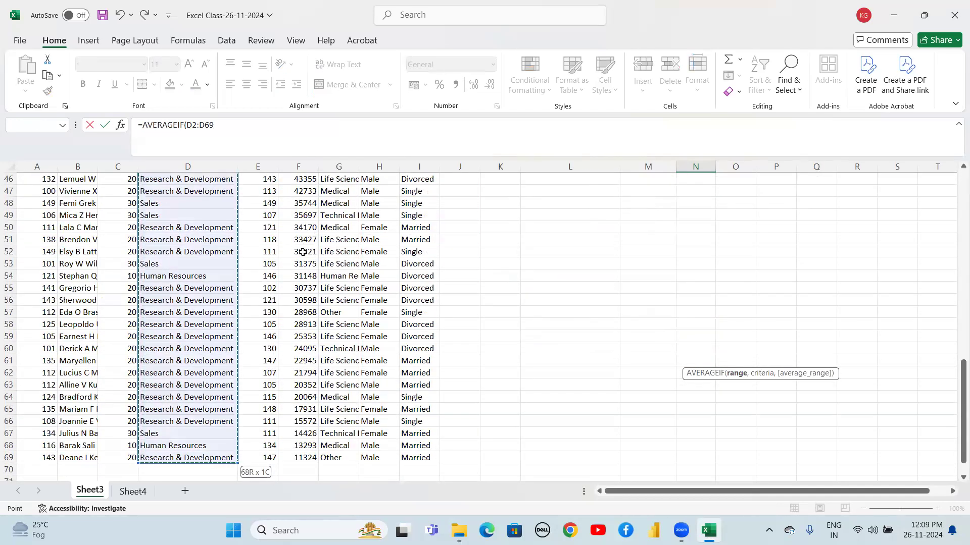
{"action": "key", "text": "F4"}
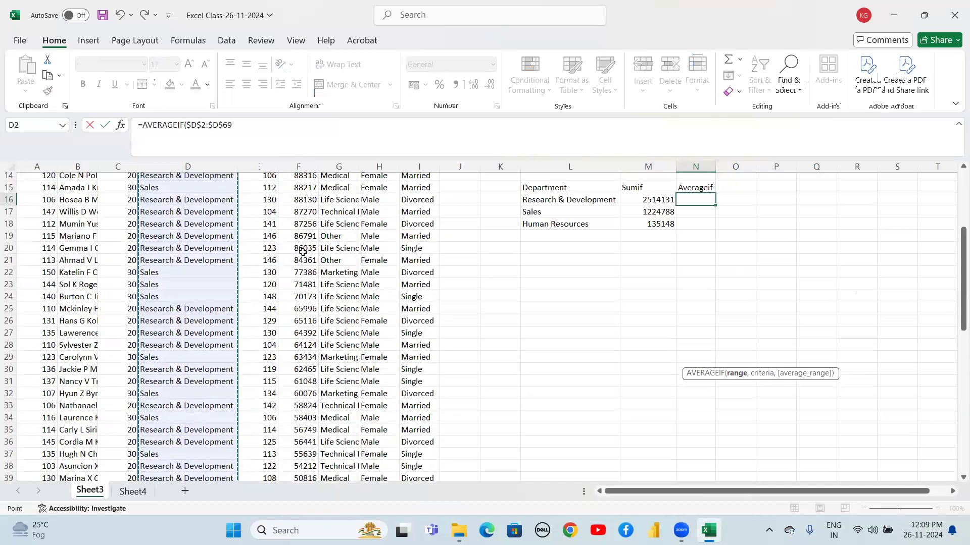
{"action": "scroll", "coordinate": [302, 251], "scroll_direction": "up", "scroll_amount": 3}
Add $L16 as the criterion and $F$2:$F$69 as the average range, then enter the AVERAGEIF formula
{"action": "type", "text": ","}
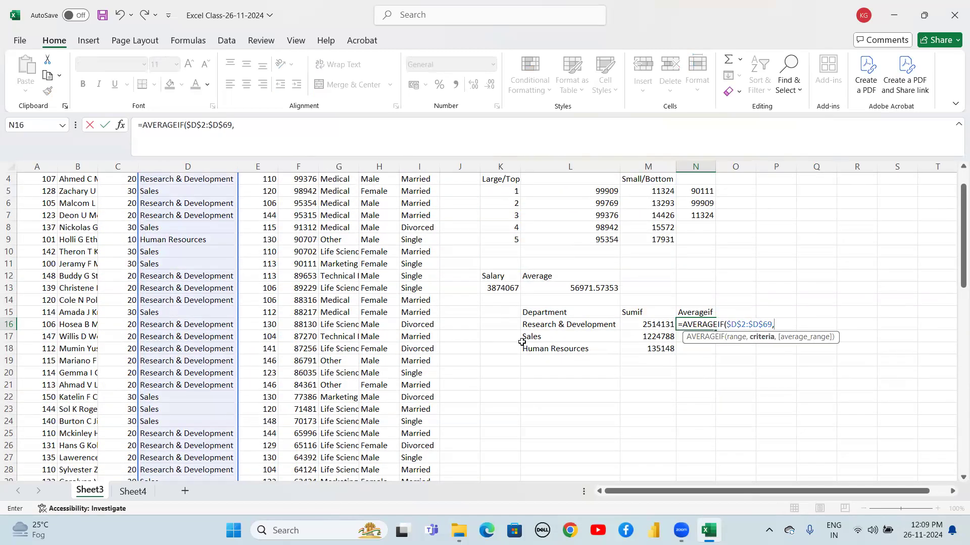
{"action": "left_click", "coordinate": [552, 324]}
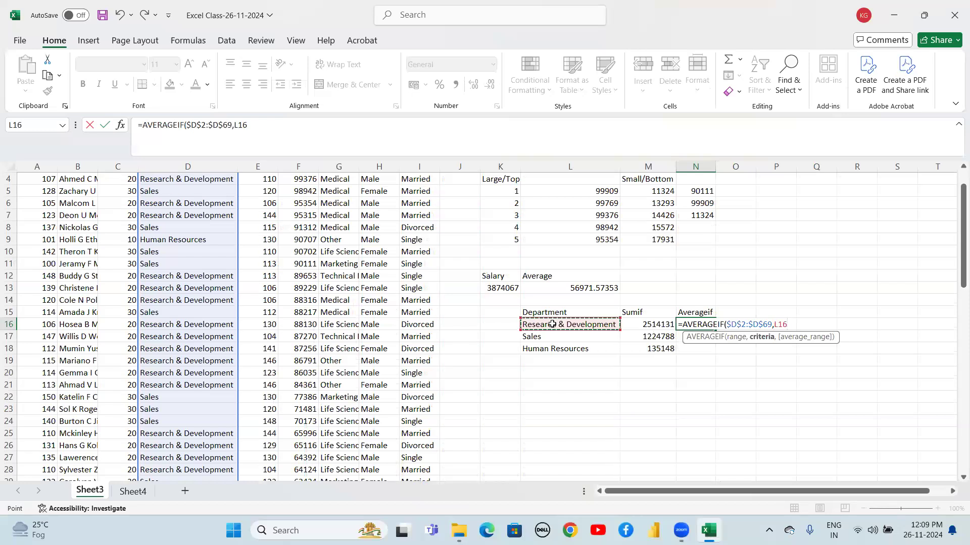
{"action": "type", "text": ","}
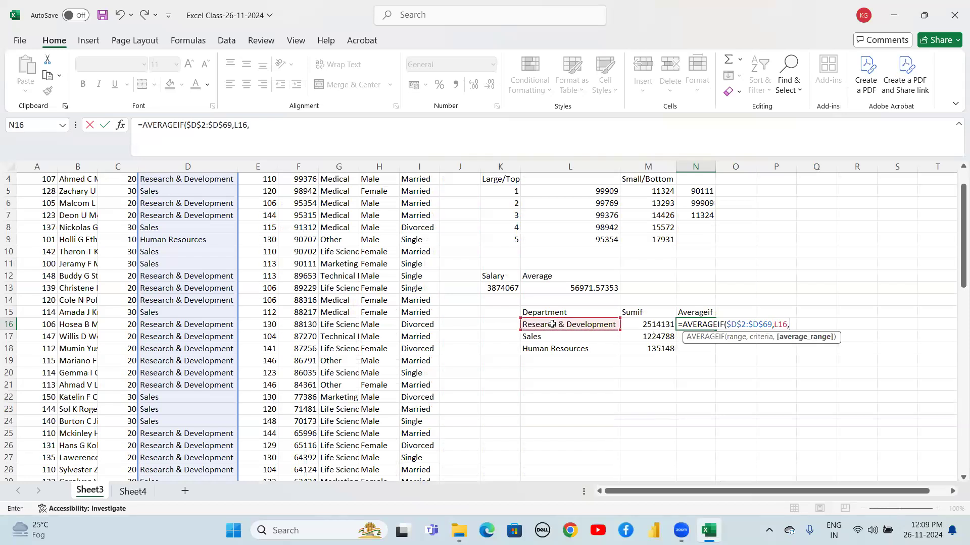
{"action": "key", "text": "BackSpace"}
{"action": "key", "text": "F4"}
{"action": "key", "text": "F4"}
{"action": "key", "text": "F4"}
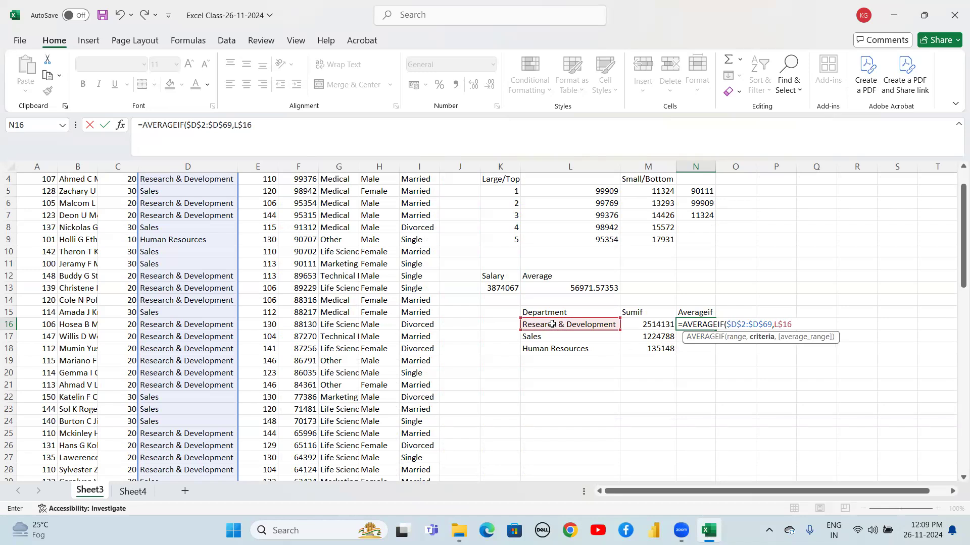
{"action": "type", "text": ","}
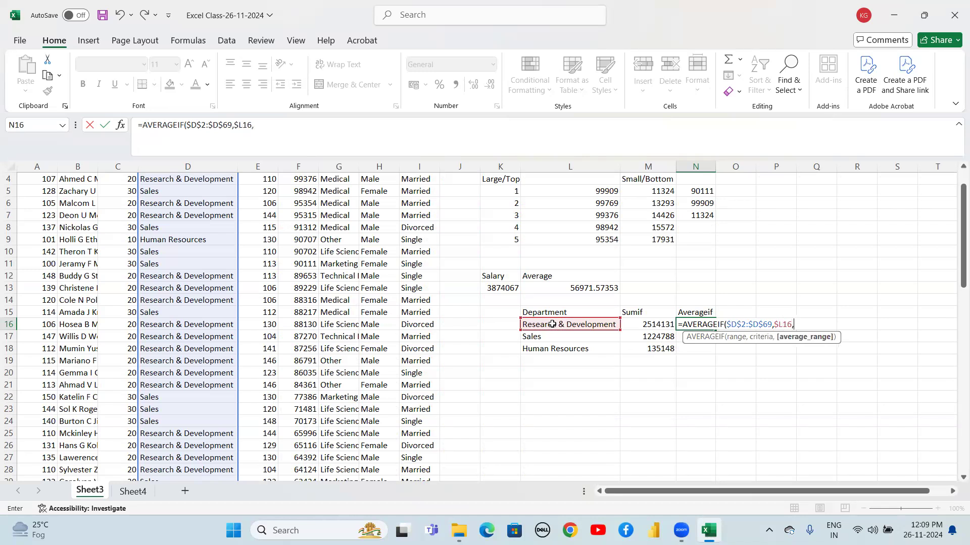
{"action": "left_click", "coordinate": [313, 225]}
{"action": "key", "text": "ctrl+Up"}
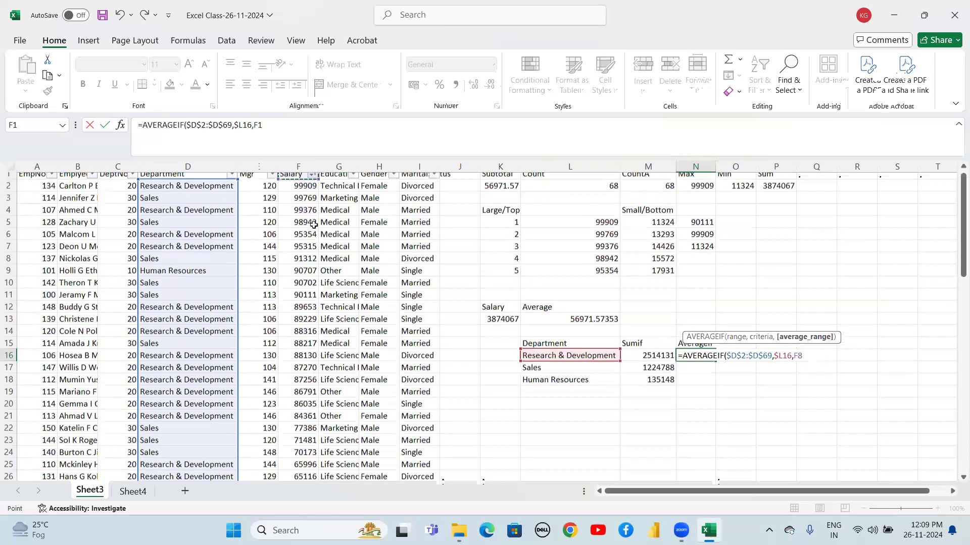
{"action": "key", "text": "Down"}
{"action": "key", "text": "ctrl+shift+Down"}
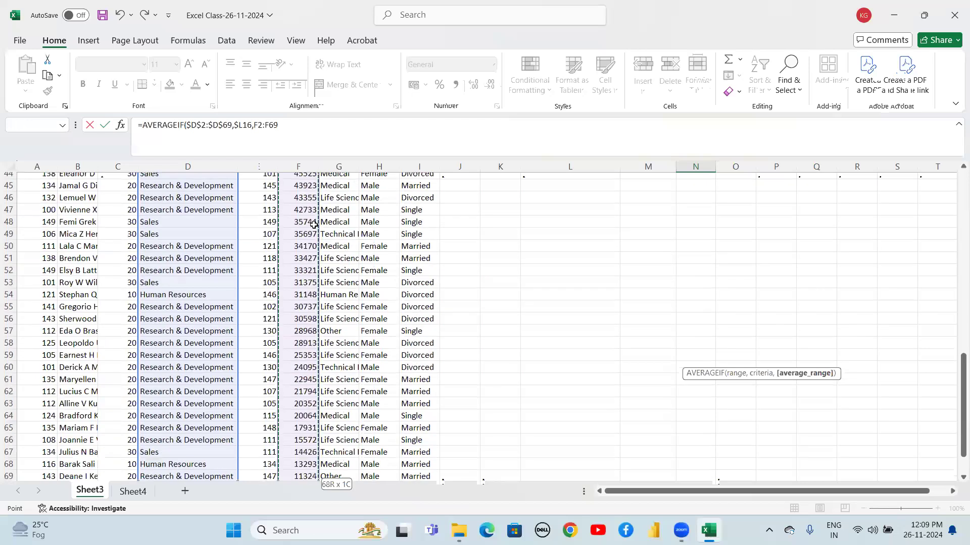
{"action": "key", "text": "F4"}
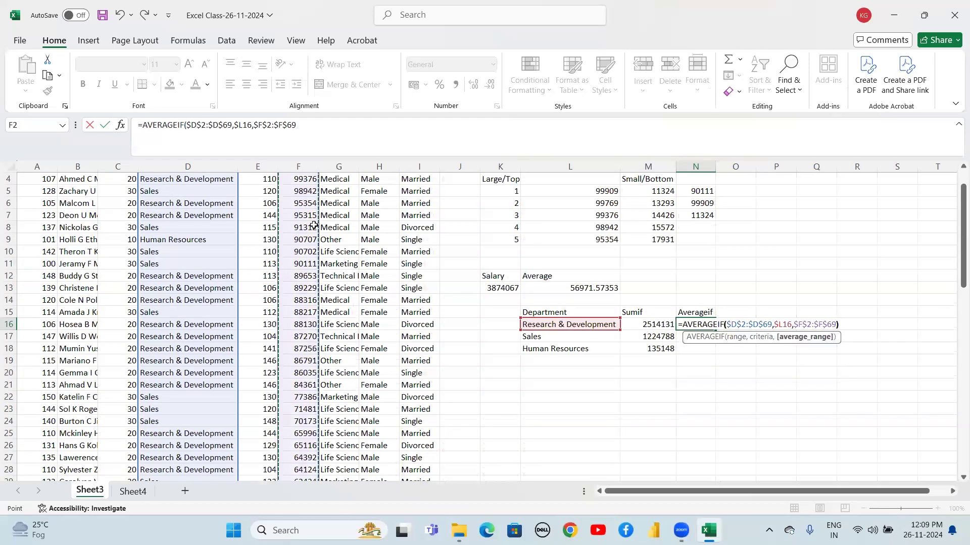
{"action": "type", "text": ")"}
{"action": "key", "text": "Return"}
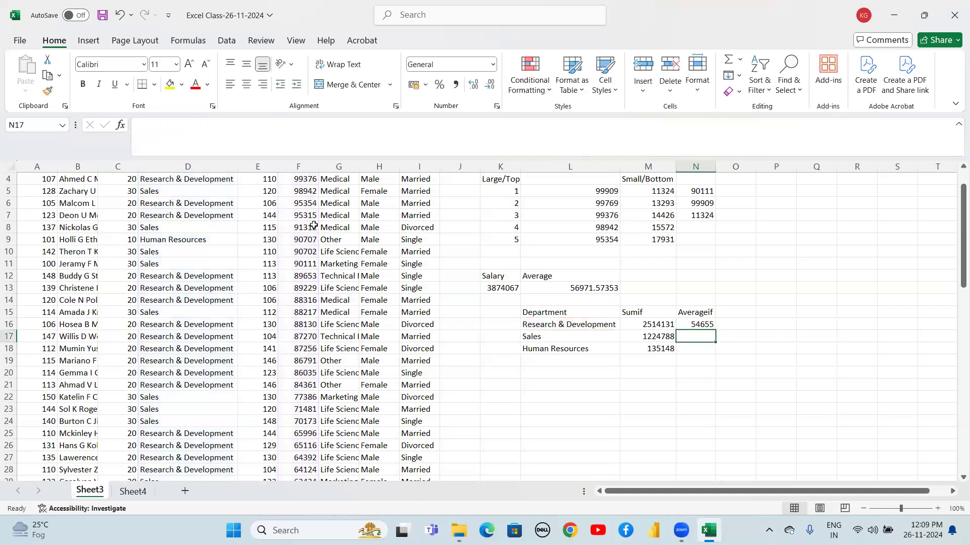
Fill the AVERAGEIF formula down from N16 to N17:N18
{"action": "key", "text": "Up"}
{"action": "key", "text": "shift+Down"}
{"action": "key", "text": "shift+Down"}
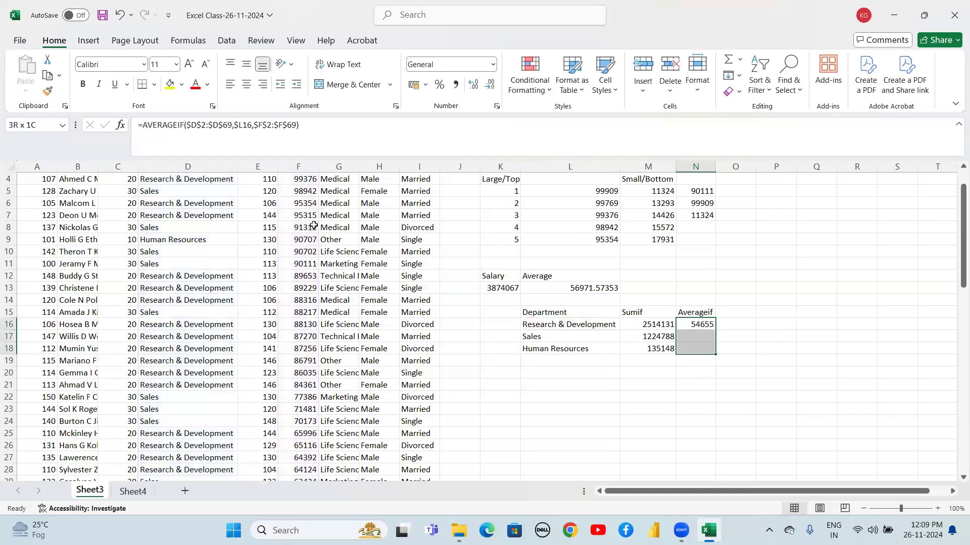
{"action": "key", "text": "ctrl+d"}
Review the AVERAGEIF results in N16:N18 for each department
{"action": "key", "text": "Down"}
{"action": "key", "text": "Up"}
{"action": "key", "text": "Up"}
{"action": "key", "text": "Down"}
{"action": "key", "text": "Down"}
{"action": "key", "text": "Down"}
{"action": "key", "text": "Down"}
{"action": "key", "text": "Up"}
{"action": "key", "text": "Up"}
{"action": "key", "text": "Up"}
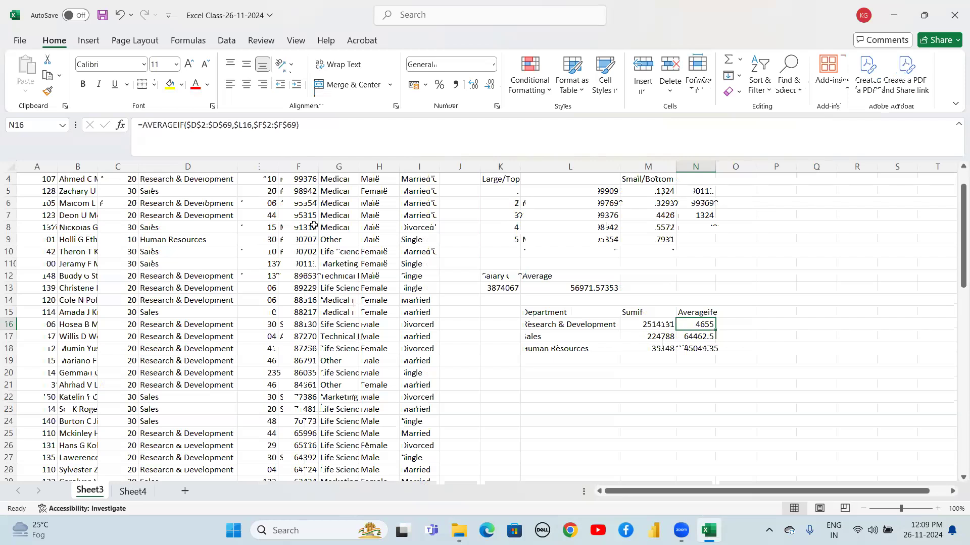
Apply All Borders to the department summary table L15:N18
{"action": "key", "text": "Left"}
{"action": "key", "text": "Left"}
{"action": "key", "text": "Left"}
{"action": "key", "text": "Up"}
{"action": "key", "text": "Right"}
{"action": "key", "text": "shift+Down"}
{"action": "key", "text": "shift+Down"}
{"action": "key", "text": "shift+Down"}
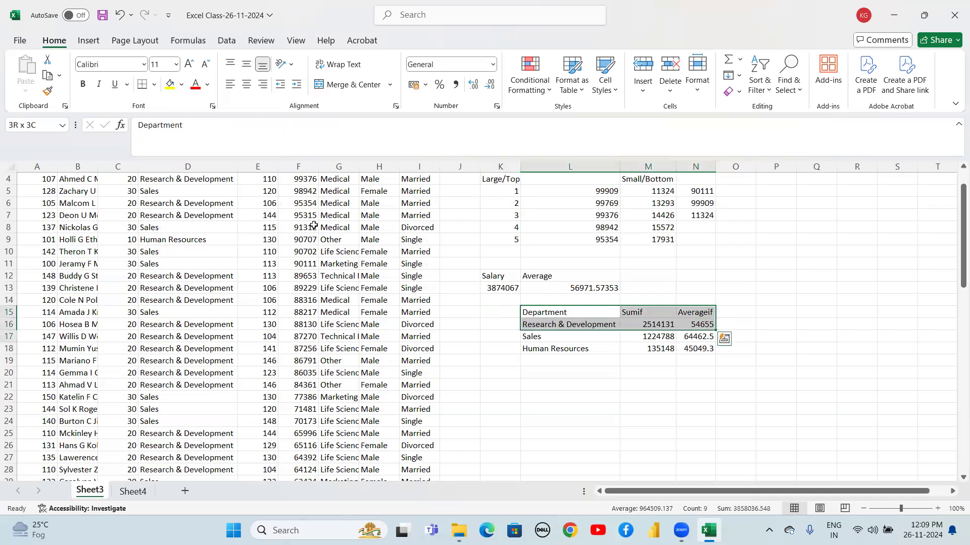
{"action": "left_click", "coordinate": [154, 85]}
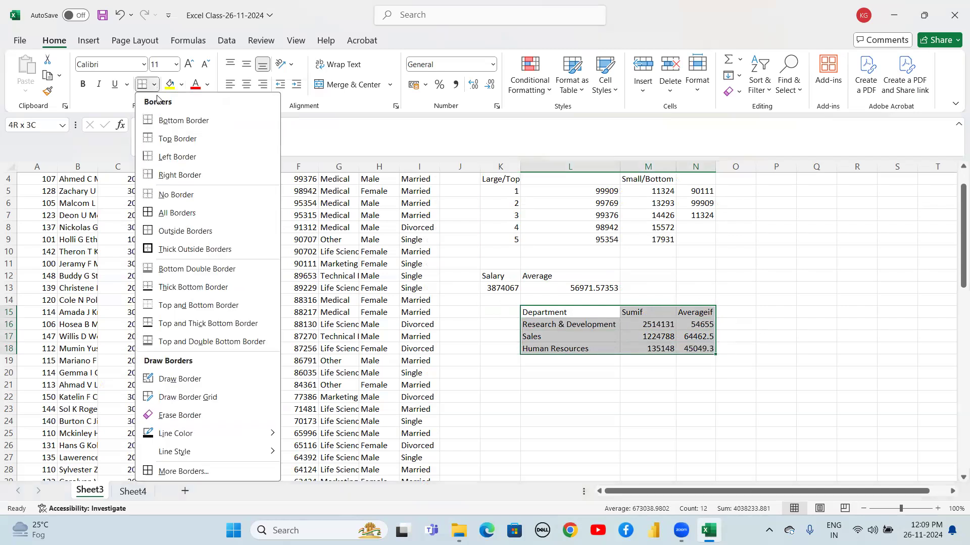
{"action": "left_click", "coordinate": [162, 214]}
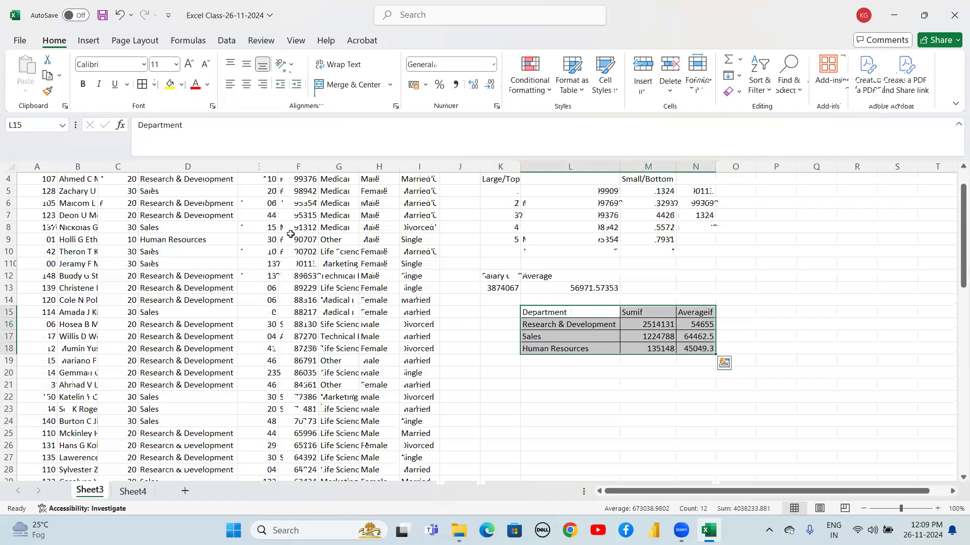
{"action": "left_click", "coordinate": [581, 381]}
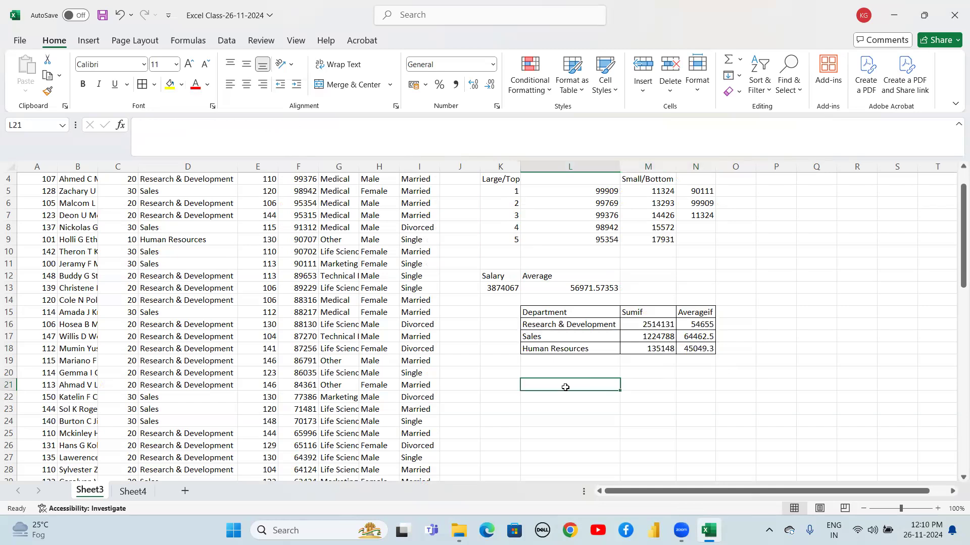
Copy the Department header and department names from L15:L18 into L20:L23
{"action": "left_click", "coordinate": [641, 324]}
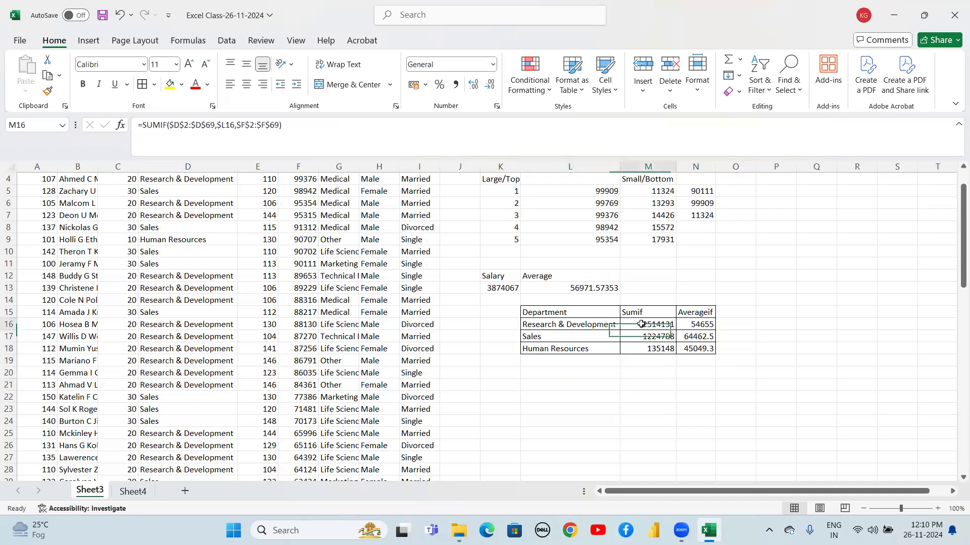
{"action": "left_click", "coordinate": [688, 327]}
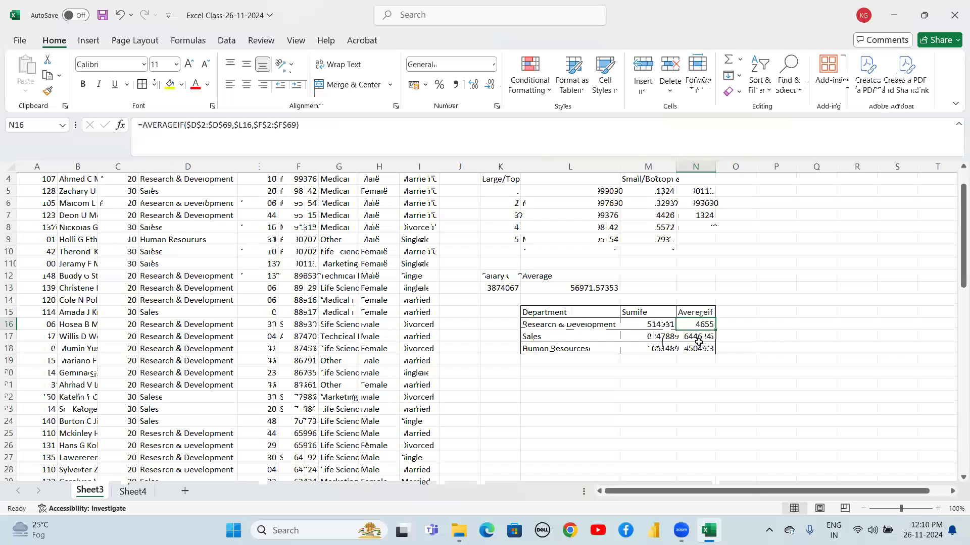
{"action": "left_click", "coordinate": [670, 365]}
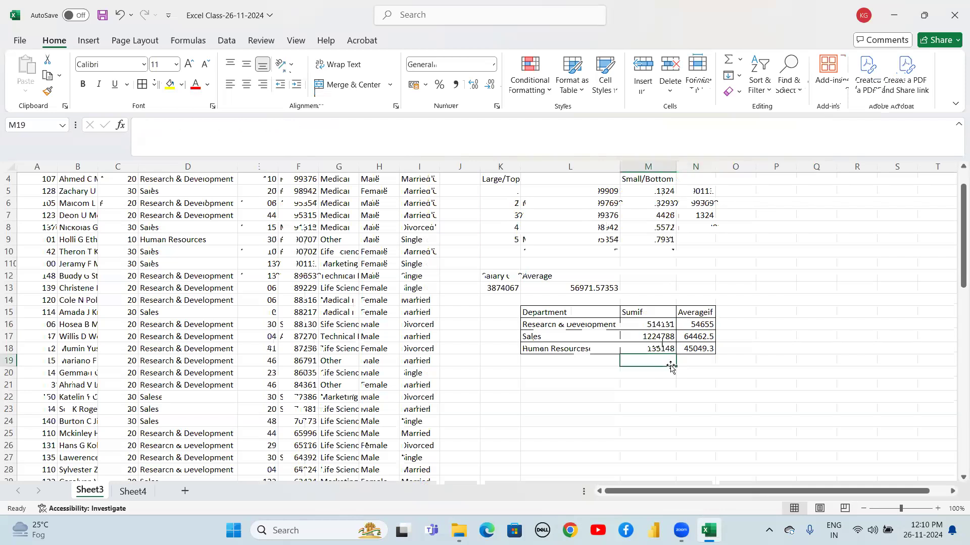
{"action": "left_click", "coordinate": [578, 372]}
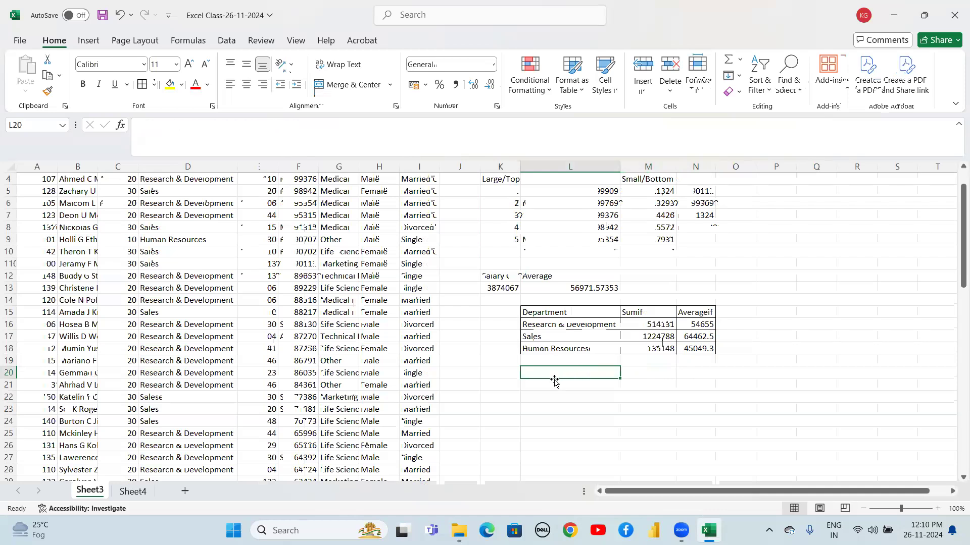
{"action": "key", "text": "Up"}
{"action": "key", "text": "Up"}
{"action": "key", "text": "Up"}
{"action": "key", "text": "Up"}
{"action": "key", "text": "Up"}
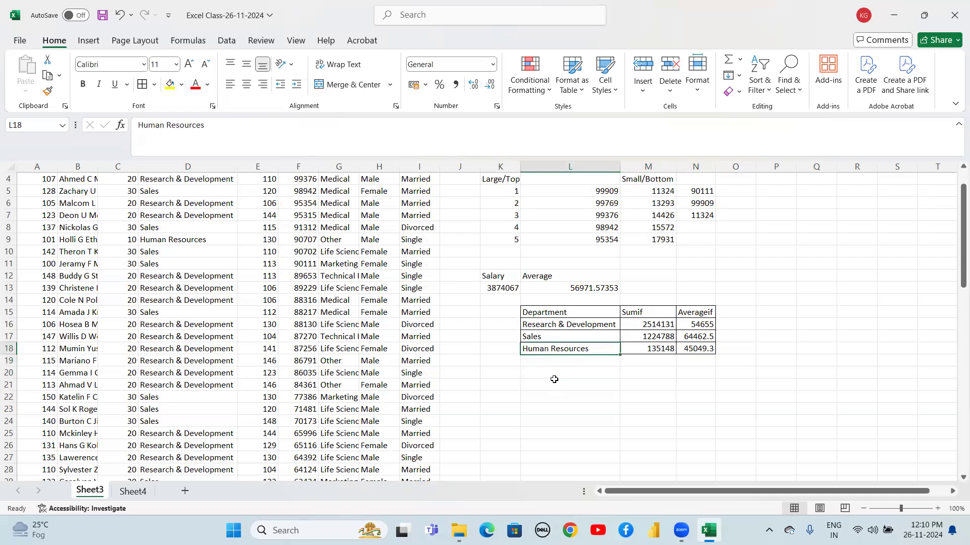
{"action": "key", "text": "shift+Down"}
{"action": "key", "text": "shift+Down"}
{"action": "key", "text": "shift+Down"}
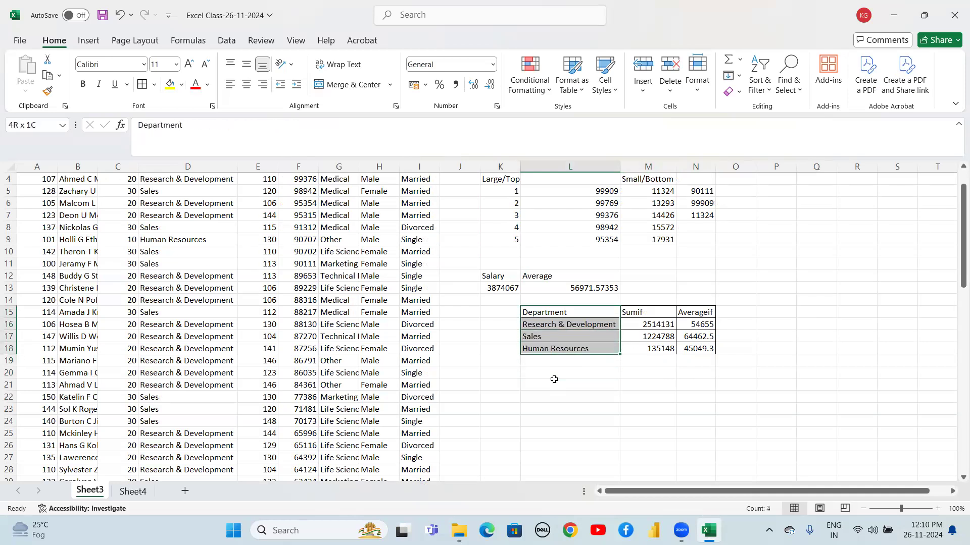
{"action": "key", "text": "ctrl+c"}
{"action": "key", "text": "Down"}
{"action": "key", "text": "Down"}
{"action": "key", "text": "Down"}
{"action": "key", "text": "Down"}
{"action": "key", "text": "Down"}
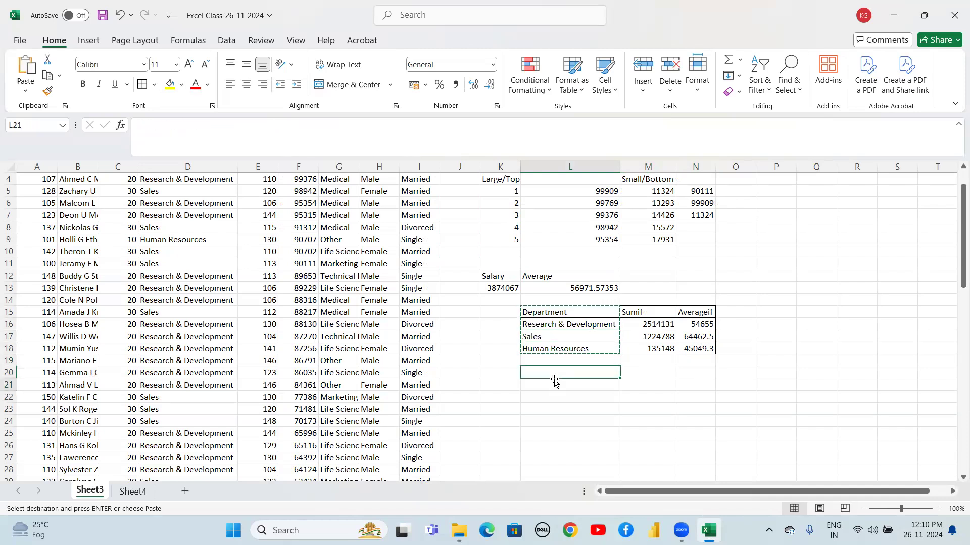
{"action": "key", "text": "ctrl+v"}
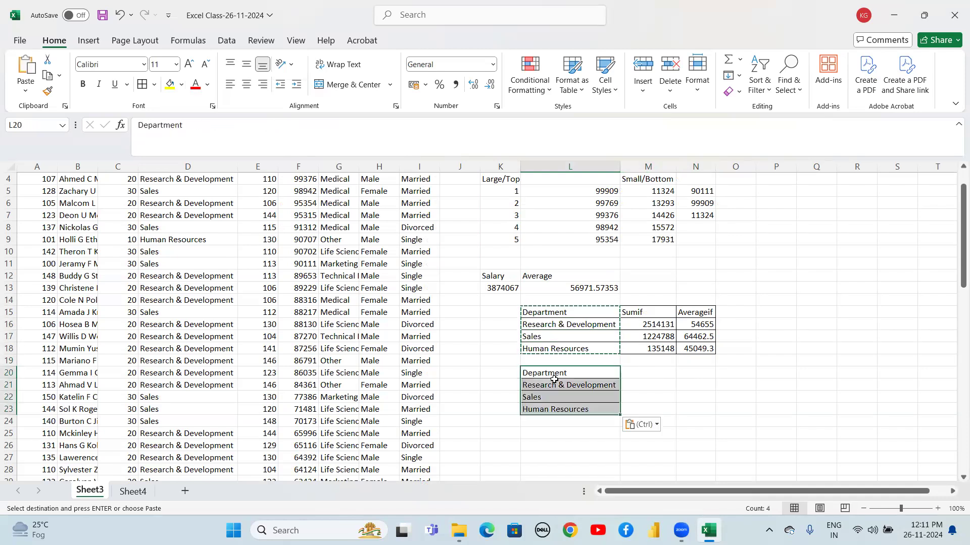
{"action": "key", "text": "ctrl"}
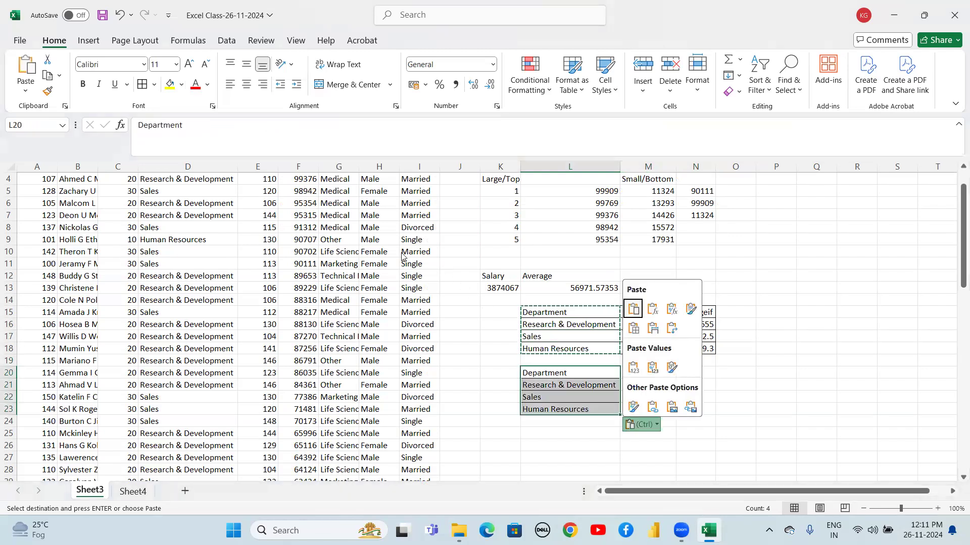
{"action": "key", "text": "Escape"}
Add Female and Male as column headers in M20 and N20, copied from the Gender column
{"action": "left_click", "coordinate": [400, 218]}
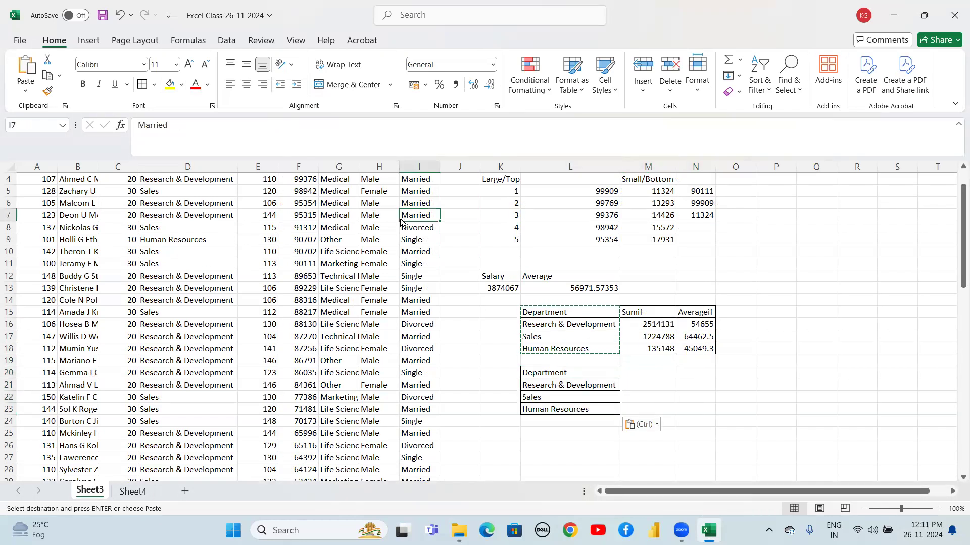
{"action": "key", "text": "ctrl+Up"}
{"action": "key", "text": "Down"}
{"action": "key", "text": "Left"}
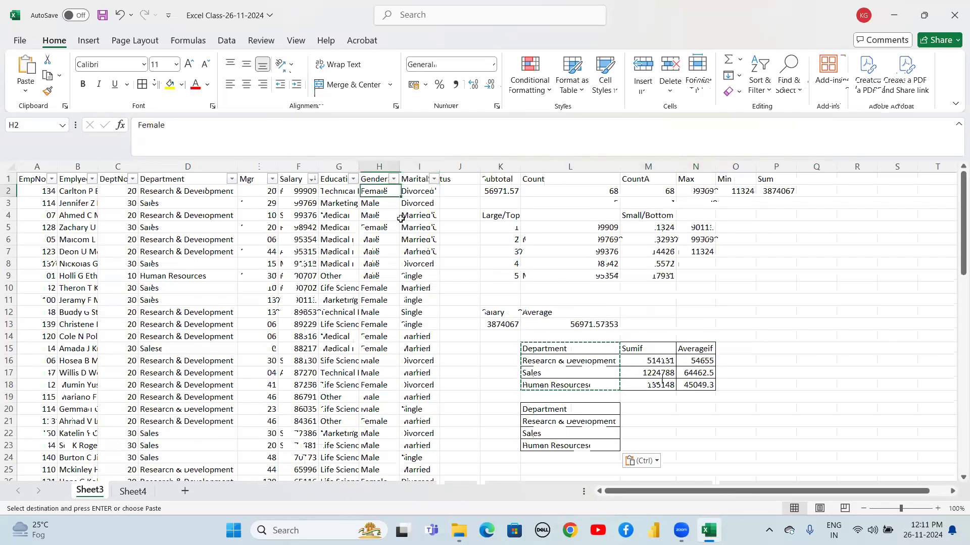
{"action": "key", "text": "Down"}
{"action": "key", "text": "Down"}
{"action": "key", "text": "Down"}
{"action": "key", "text": "Down"}
{"action": "key", "text": "Down"}
{"action": "key", "text": "Down"}
{"action": "key", "text": "Down"}
{"action": "key", "text": "Down"}
{"action": "key", "text": "Down"}
{"action": "key", "text": "Down"}
{"action": "key", "text": "Down"}
{"action": "key", "text": "Down"}
{"action": "key", "text": "Down"}
{"action": "key", "text": "Down"}
{"action": "key", "text": "Down"}
{"action": "key", "text": "Down"}
{"action": "key", "text": "Down"}
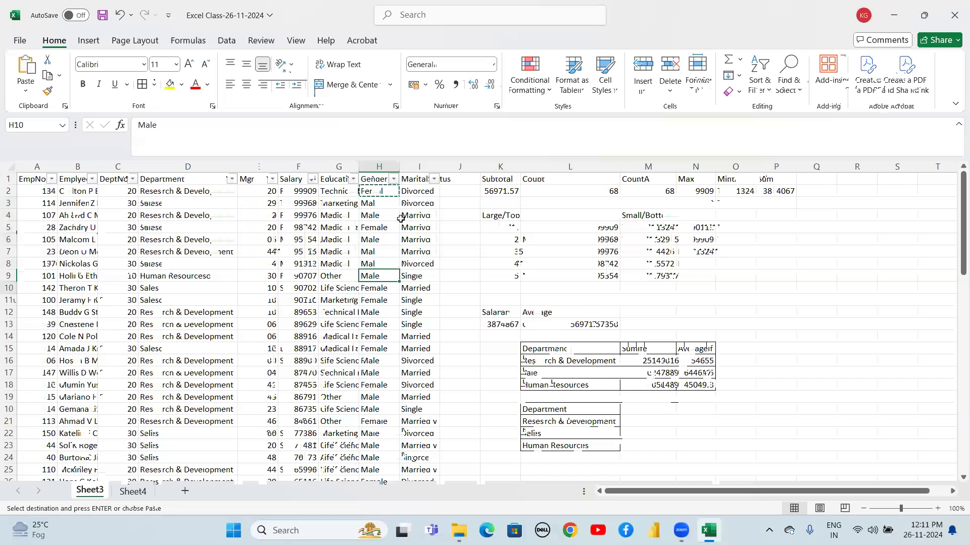
{"action": "key", "text": "Right"}
{"action": "key", "text": "Right"}
{"action": "key", "text": "Right"}
{"action": "key", "text": "Right"}
{"action": "key", "text": "Right"}
{"action": "key", "text": "Down"}
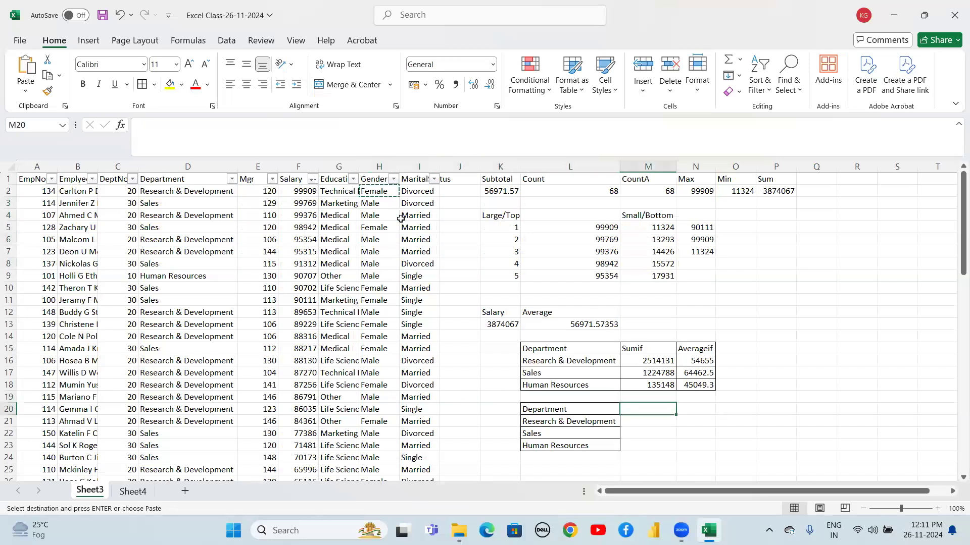
{"action": "key", "text": "ctrl+v"}
{"action": "key", "text": "Left"}
{"action": "key", "text": "Left"}
{"action": "key", "text": "Left"}
{"action": "key", "text": "Left"}
{"action": "key", "text": "Left"}
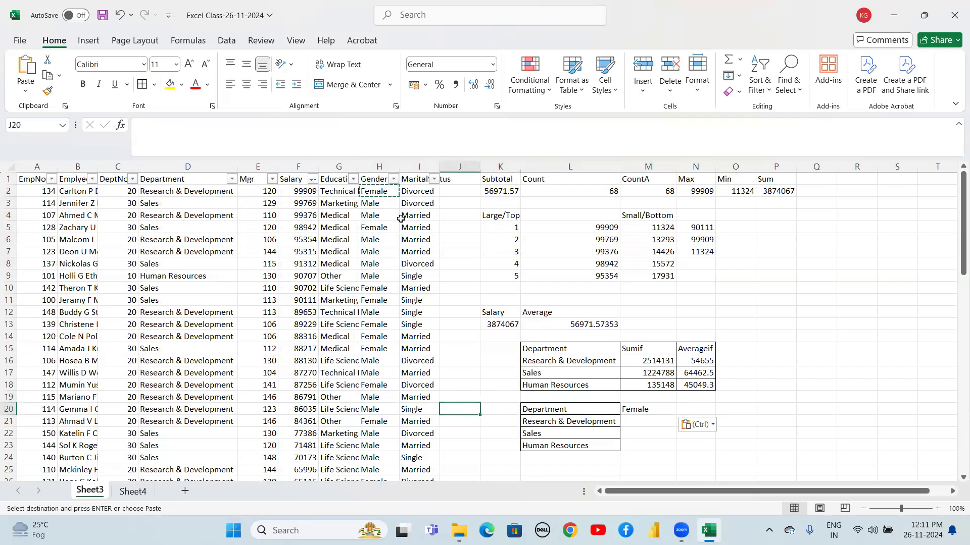
{"action": "key", "text": "ctrl+c"}
{"action": "key", "text": "Right"}
{"action": "key", "text": "Right"}
{"action": "key", "text": "Right"}
{"action": "key", "text": "Right"}
{"action": "key", "text": "Right"}
{"action": "key", "text": "Right"}
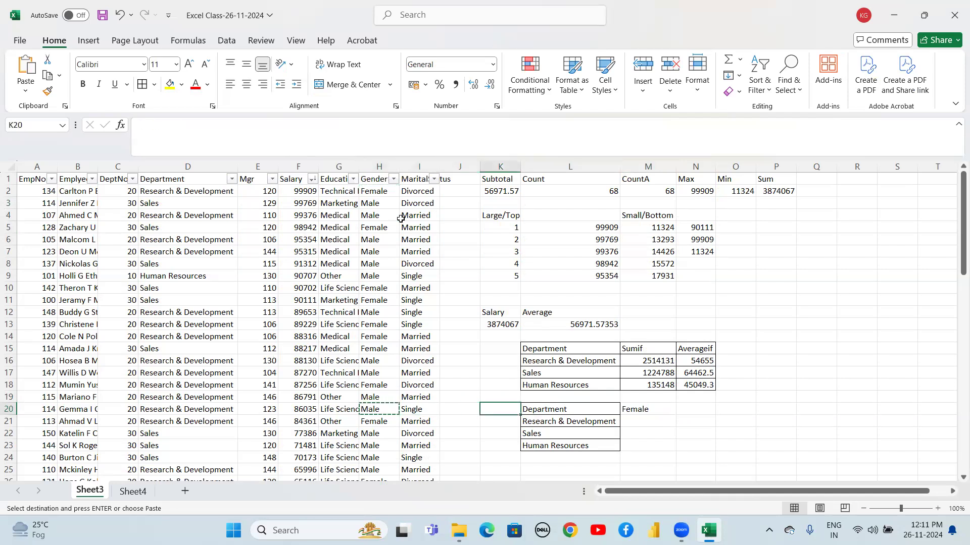
{"action": "key", "text": "ctrl+v"}
{"action": "key", "text": "Down"}
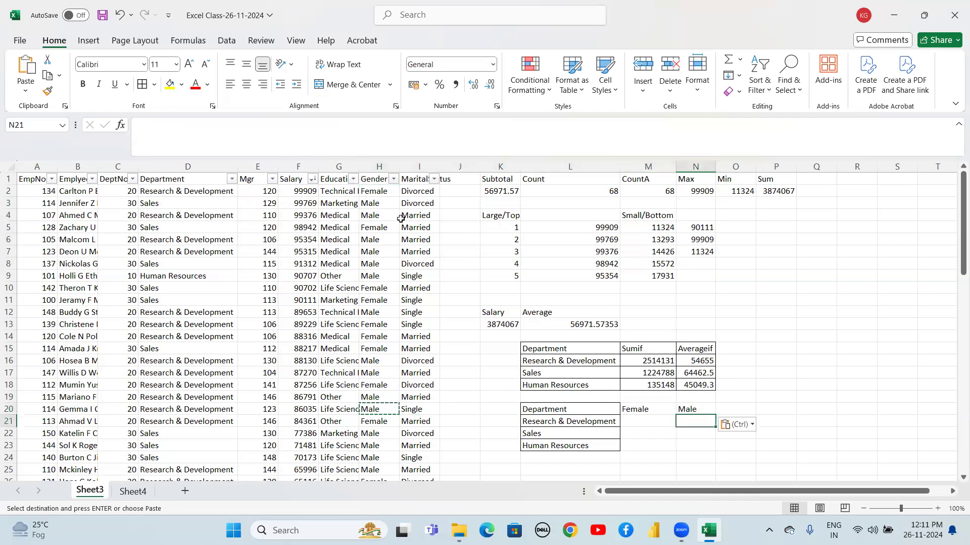
Apply All Borders to the new gender summary table L20:N23
{"action": "key", "text": "Left"}
{"action": "key", "text": "Left"}
{"action": "key", "text": "Up"}
{"action": "key", "text": "shift+Right"}
{"action": "key", "text": "shift+Right"}
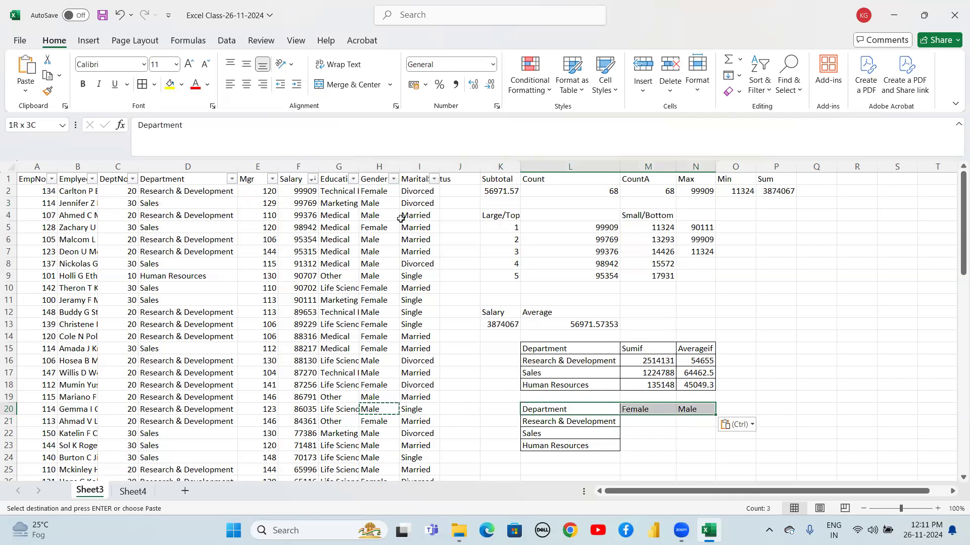
{"action": "key", "text": "shift+Down"}
{"action": "key", "text": "shift+Down"}
{"action": "key", "text": "shift+Down"}
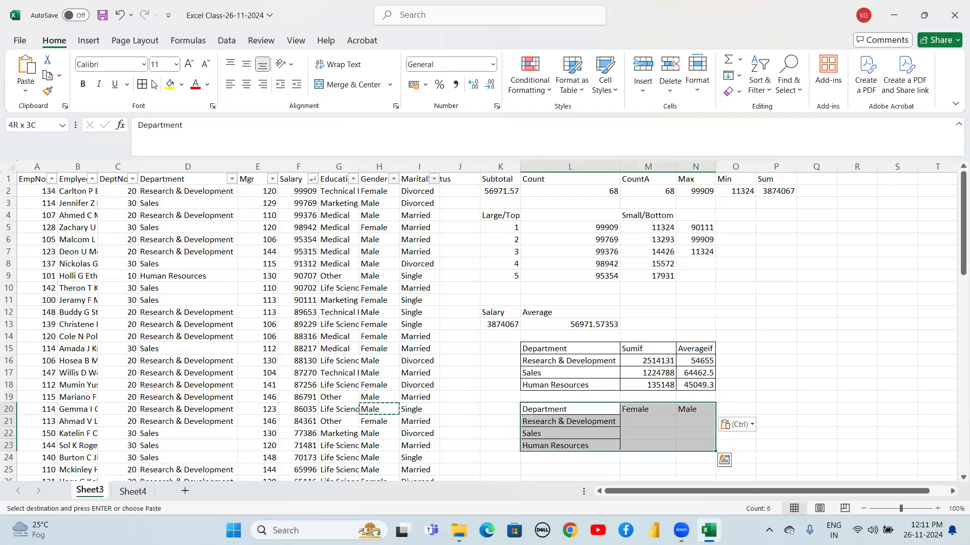
{"action": "left_click", "coordinate": [143, 83]}
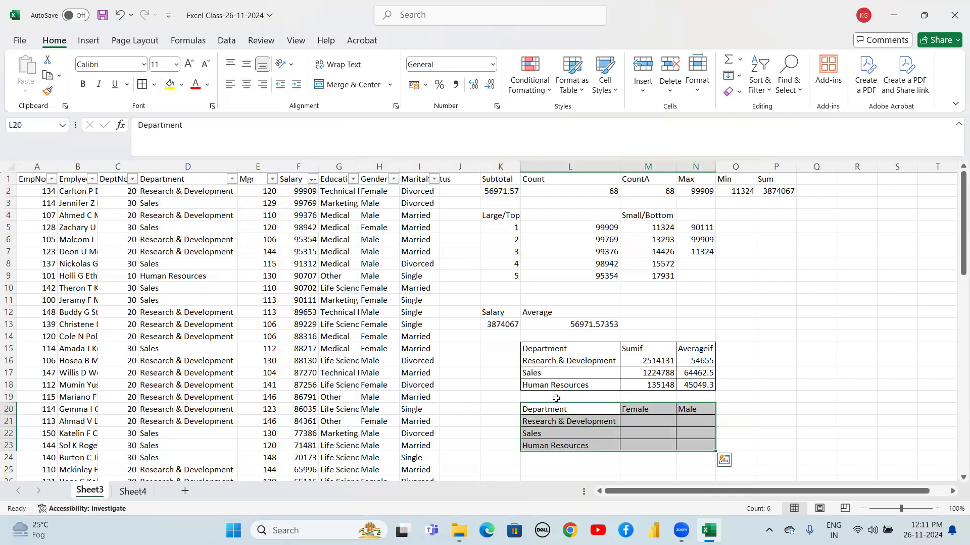
{"action": "left_click", "coordinate": [489, 421]}
Start a SUMIFS formula in M21 using the absolute salary range $F$2:$F$69 as the sum range
{"action": "key", "text": "Down"}
{"action": "key", "text": "Down"}
{"action": "key", "text": "Down"}
{"action": "key", "text": "Down"}
{"action": "key", "text": "Down"}
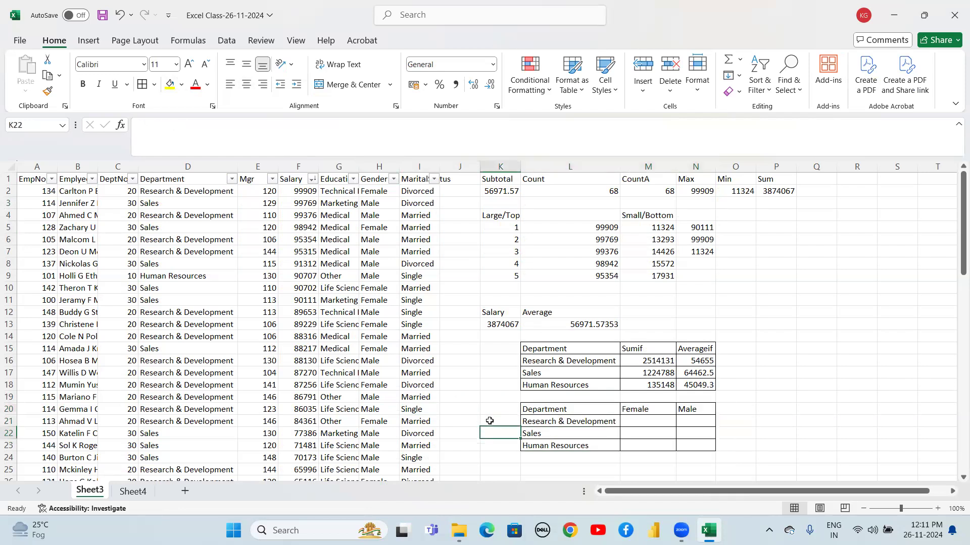
{"action": "key", "text": "Down"}
{"action": "key", "text": "Down"}
{"action": "key", "text": "Down"}
{"action": "key", "text": "Down"}
{"action": "key", "text": "Down"}
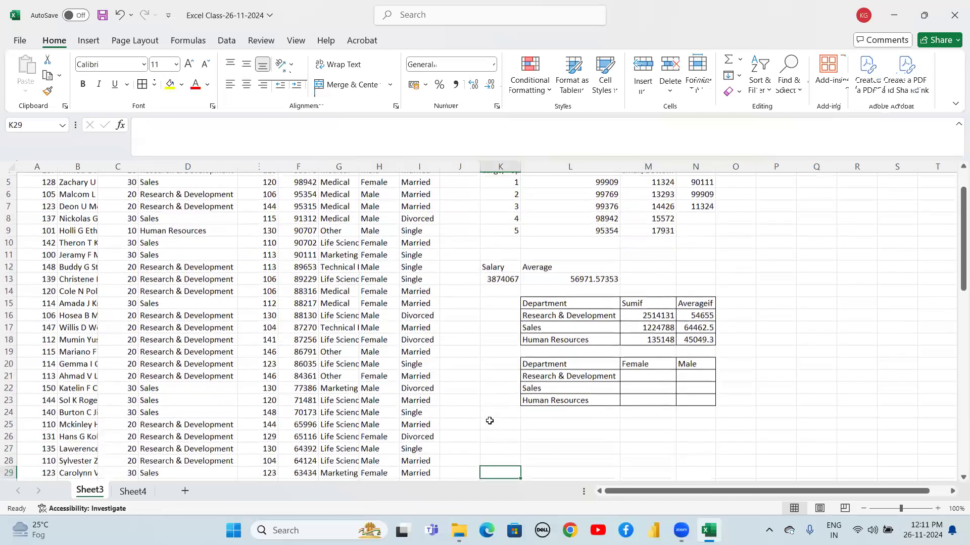
{"action": "key", "text": "Down"}
{"action": "left_click", "coordinate": [644, 336]}
{"action": "type", "text": "=sum"}
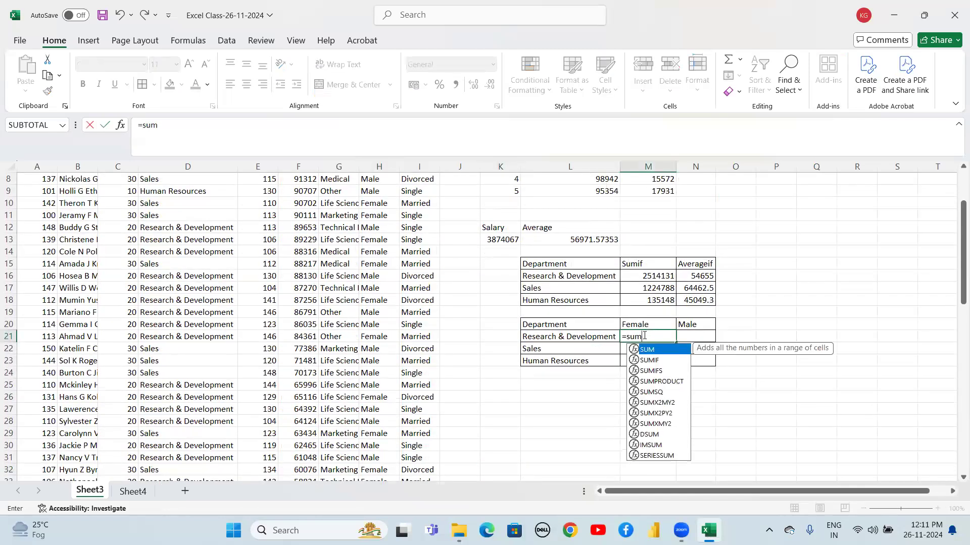
{"action": "type", "text": "if"}
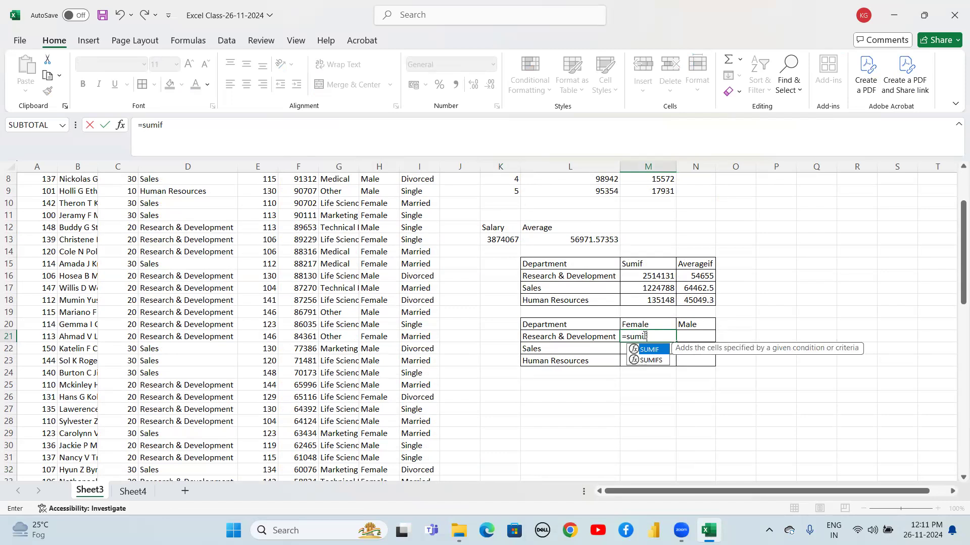
{"action": "type", "text": "s"}
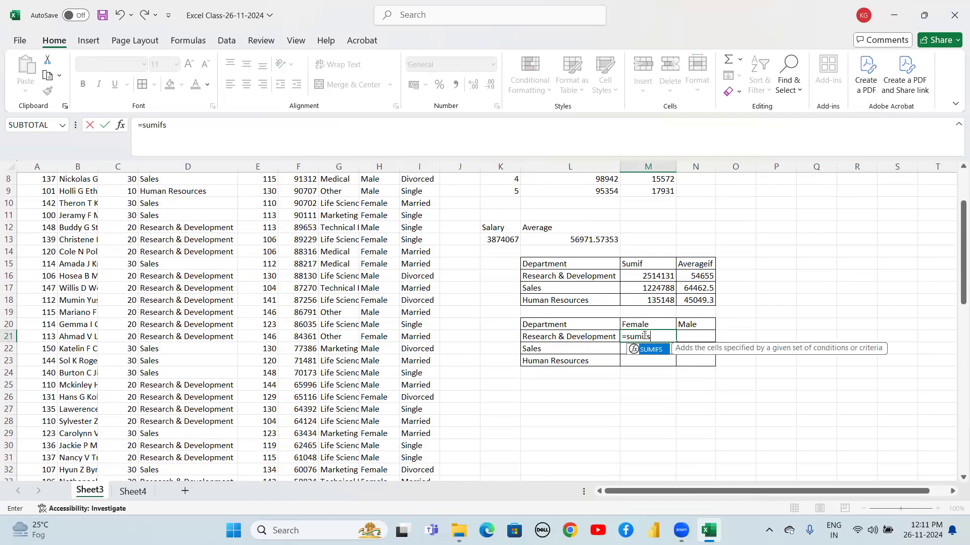
{"action": "type", "text": "("}
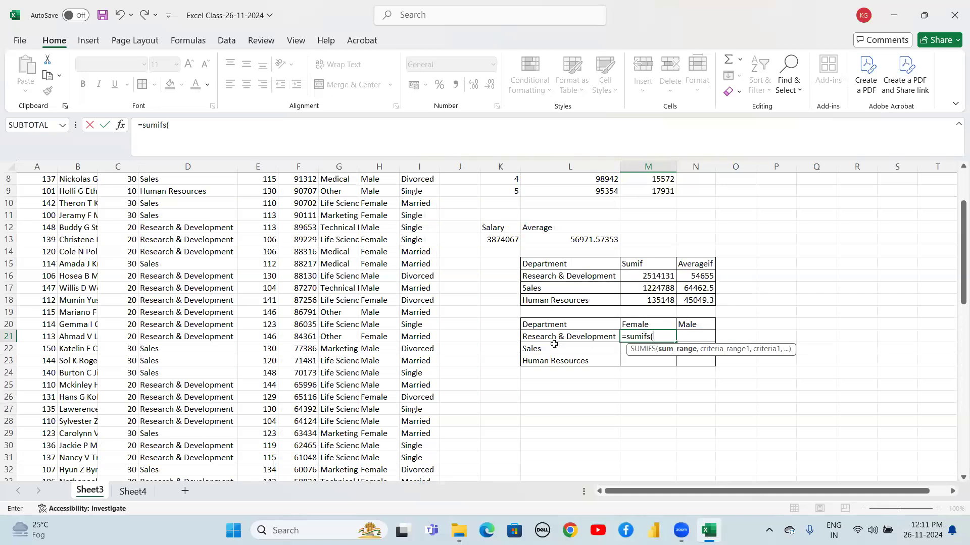
{"action": "left_click", "coordinate": [306, 276]}
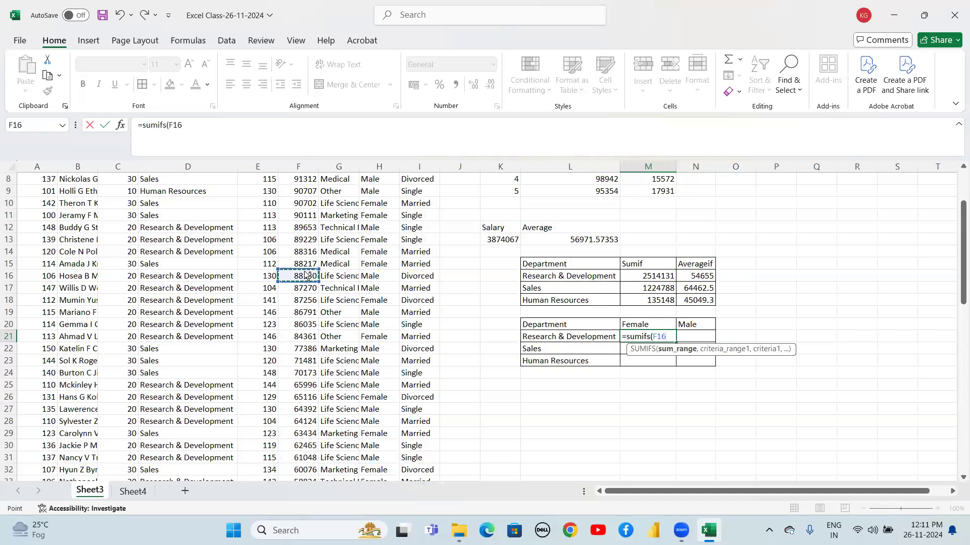
{"action": "key", "text": "Up"}
{"action": "key", "text": "Up"}
{"action": "key", "text": "Up"}
{"action": "key", "text": "Up"}
{"action": "key", "text": "Up"}
{"action": "key", "text": "Up"}
{"action": "key", "text": "Up"}
{"action": "key", "text": "Up"}
{"action": "key", "text": "Up"}
{"action": "key", "text": "Up"}
{"action": "key", "text": "Up"}
{"action": "key", "text": "Up"}
{"action": "key", "text": "Up"}
{"action": "key", "text": "Up"}
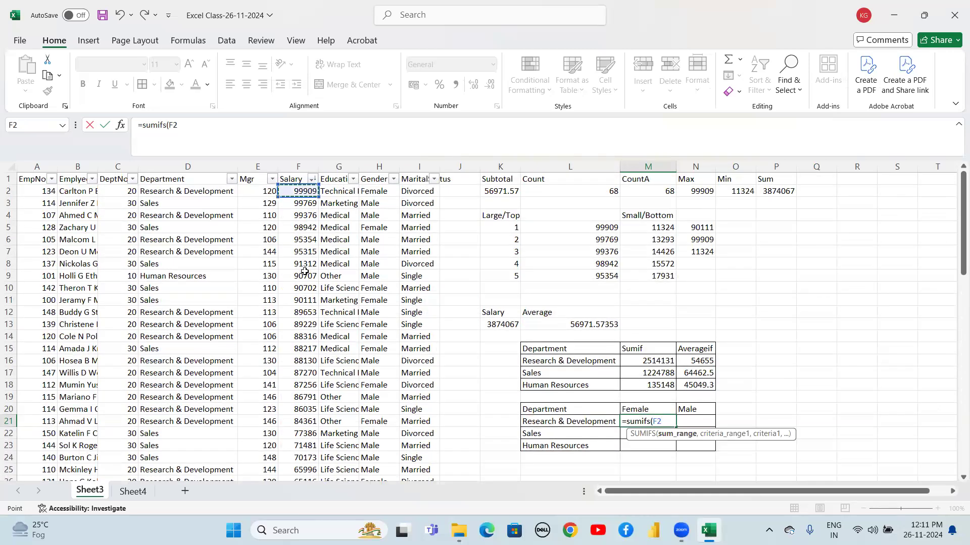
{"action": "key", "text": "ctrl+shift+Down"}
{"action": "key", "text": "shift+Up"}
{"action": "key", "text": "shift+Down"}
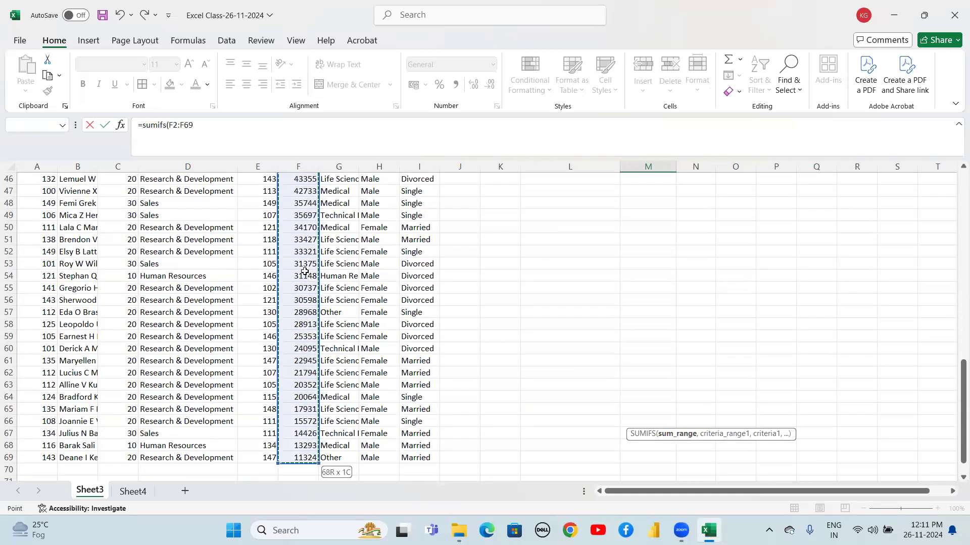
{"action": "key", "text": "F4"}
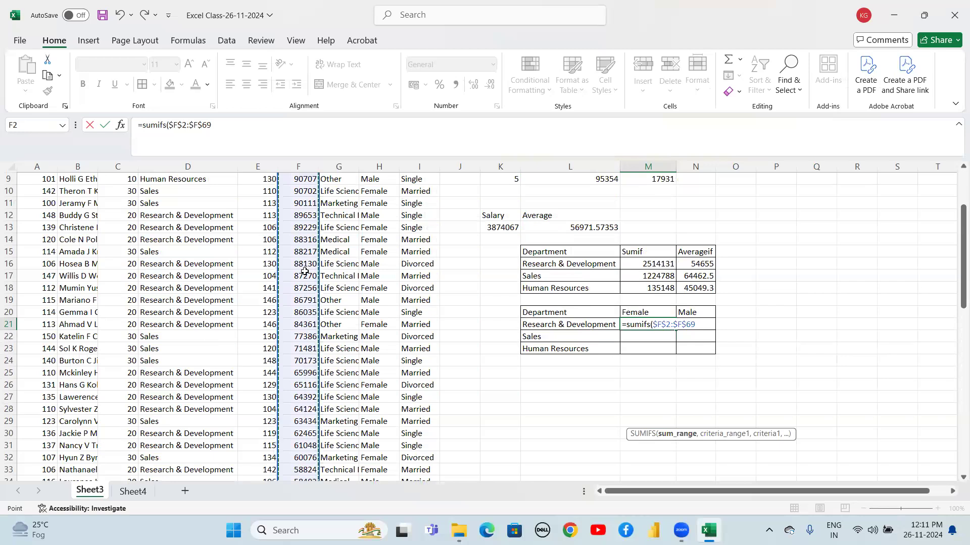
Add the department criteria range $D$2:$D$69 with the column-locked criterion $L21
{"action": "type", "text": ","}
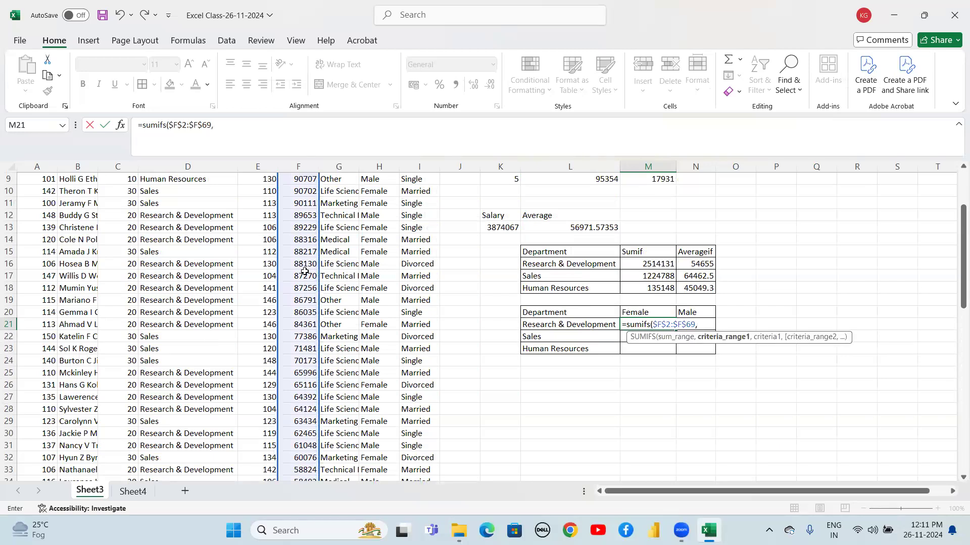
{"action": "left_click", "coordinate": [169, 273]}
{"action": "key", "text": "ctrl+Up"}
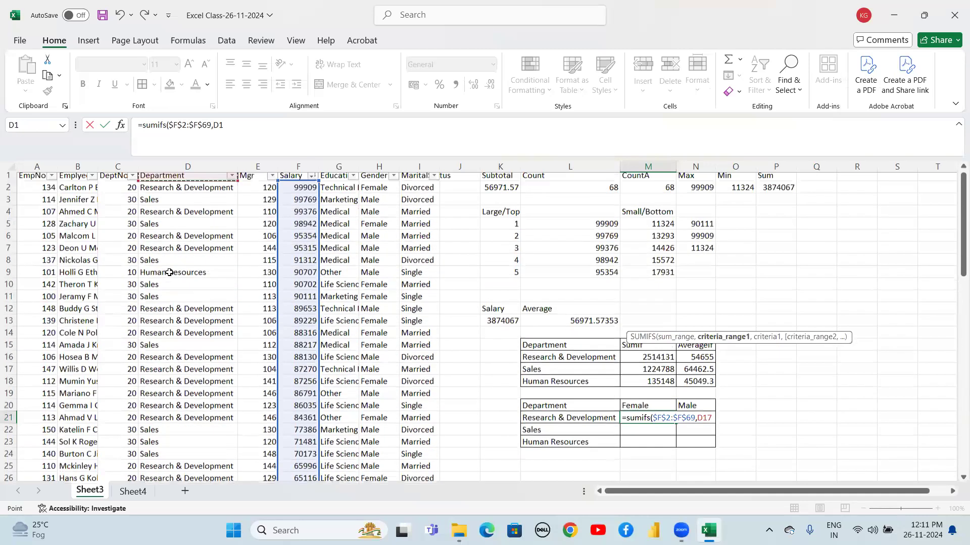
{"action": "key", "text": "Down"}
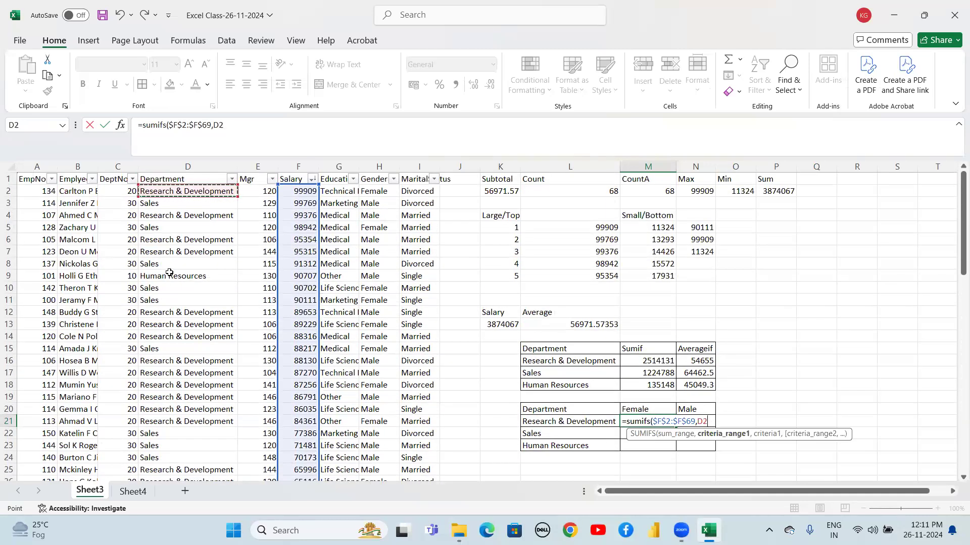
{"action": "key", "text": "ctrl+shift+Down"}
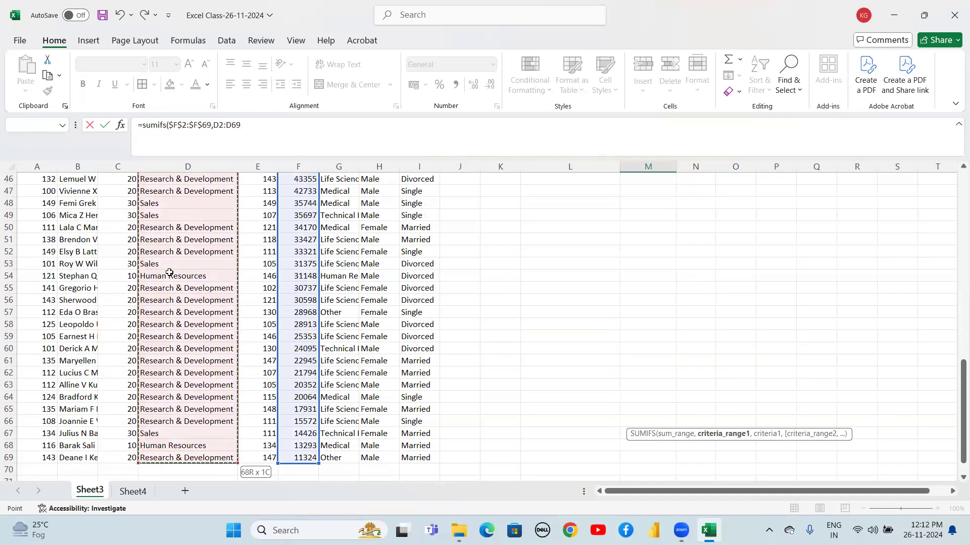
{"action": "key", "text": "F4"}
{"action": "type", "text": ","}
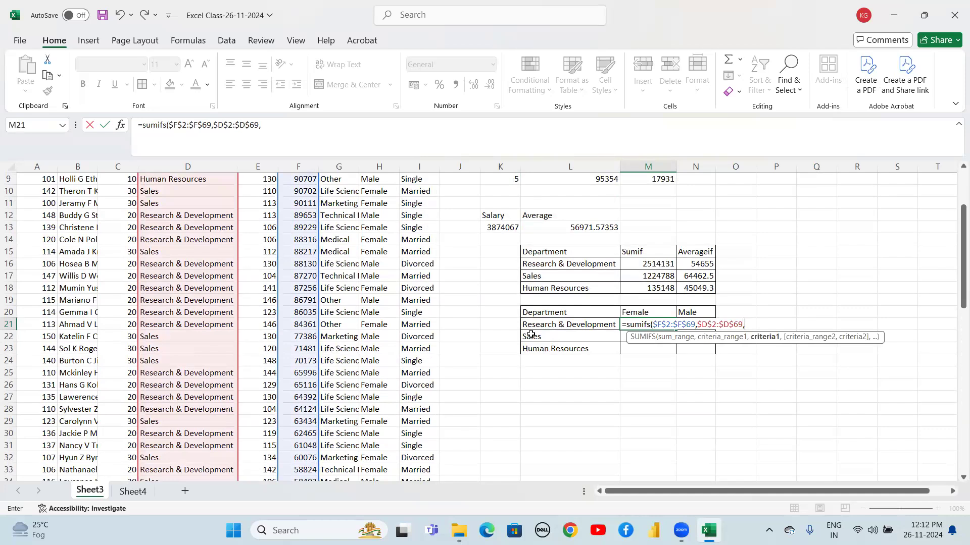
{"action": "left_click", "coordinate": [550, 325]}
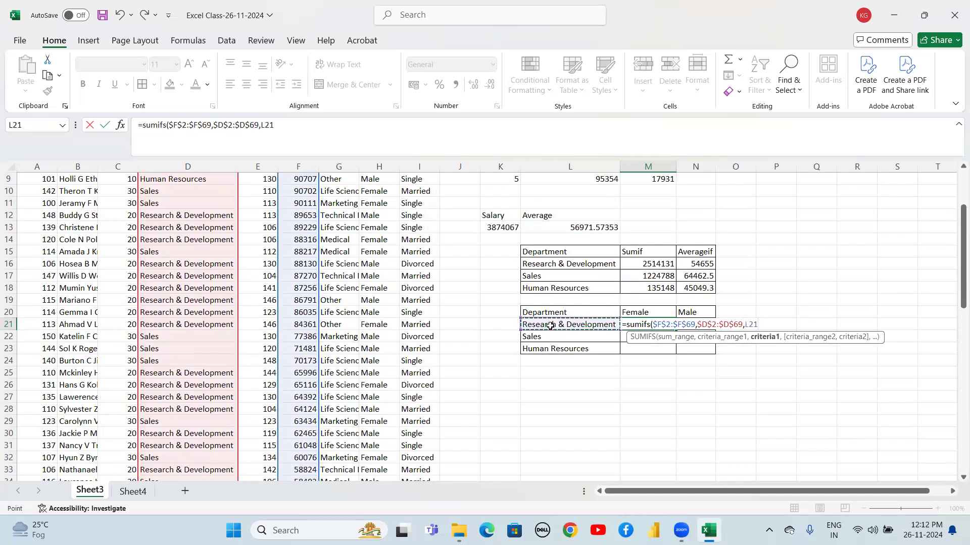
{"action": "key", "text": "F4"}
{"action": "key", "text": "F4"}
{"action": "key", "text": "F4"}
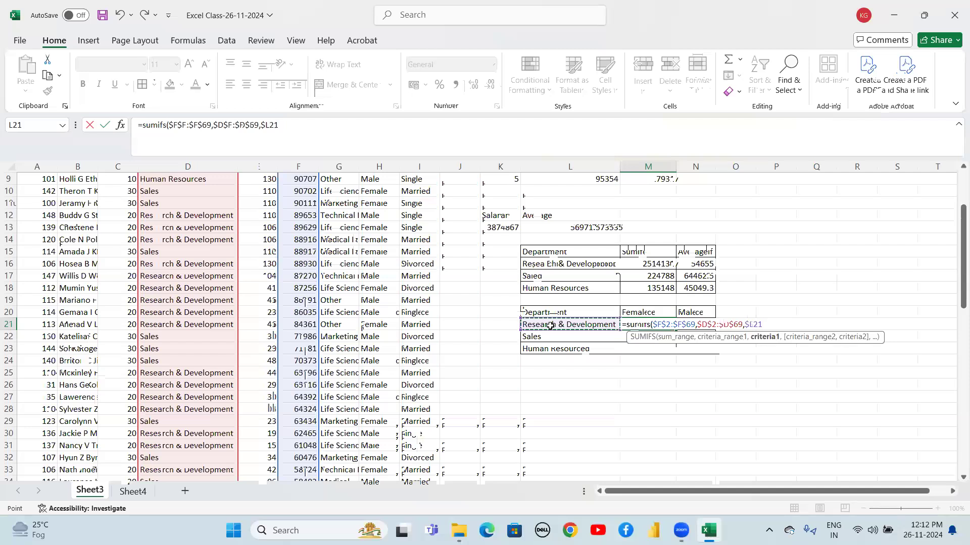
Add the gender criteria range $H$2:$H$69 with the row-locked criterion M$20 and complete the formula
{"action": "type", "text": ","}
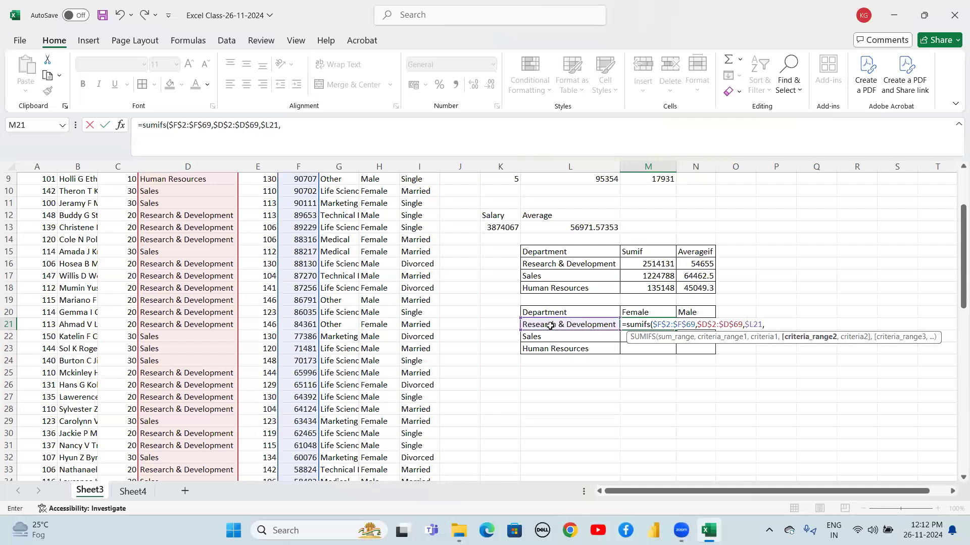
{"action": "left_click", "coordinate": [373, 249]}
{"action": "key", "text": "Up"}
{"action": "key", "text": "Up"}
{"action": "key", "text": "Up"}
{"action": "key", "text": "Up"}
{"action": "key", "text": "Up"}
{"action": "key", "text": "Up"}
{"action": "key", "text": "Up"}
{"action": "key", "text": "Up"}
{"action": "key", "text": "Up"}
{"action": "key", "text": "Up"}
{"action": "key", "text": "Up"}
{"action": "key", "text": "Up"}
{"action": "key", "text": "Up"}
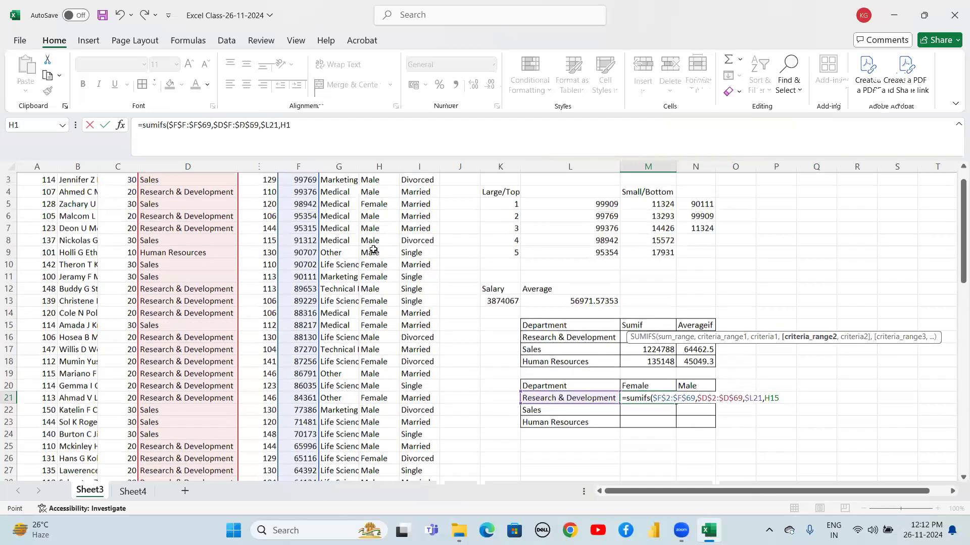
{"action": "key", "text": "ctrl+shift+Down"}
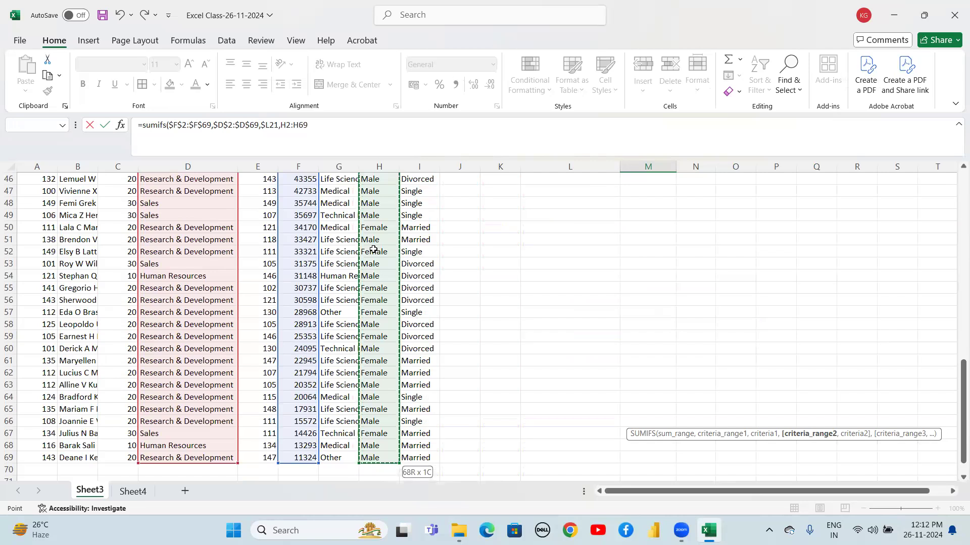
{"action": "scroll", "coordinate": [374, 249], "scroll_direction": "up", "scroll_amount": 4}
{"action": "key", "text": "F4"}
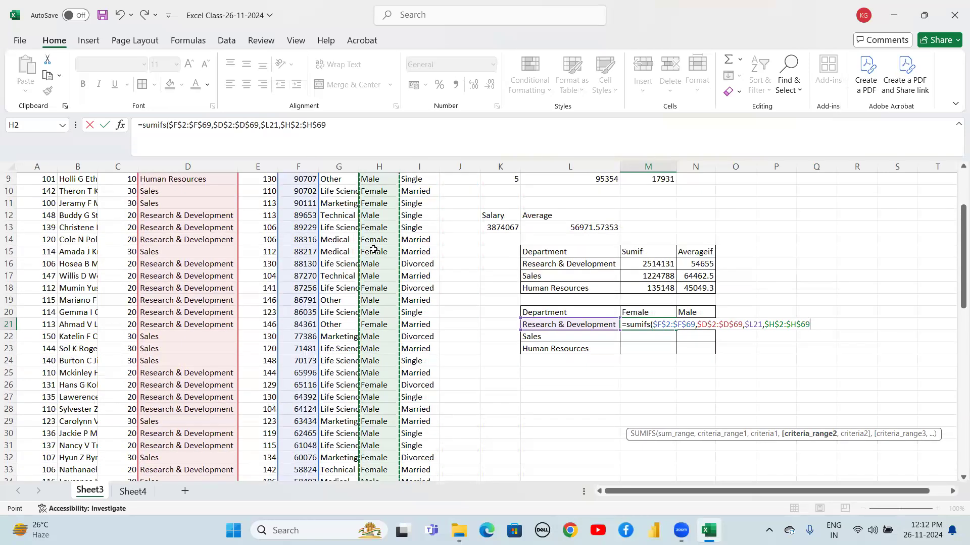
{"action": "type", "text": ","}
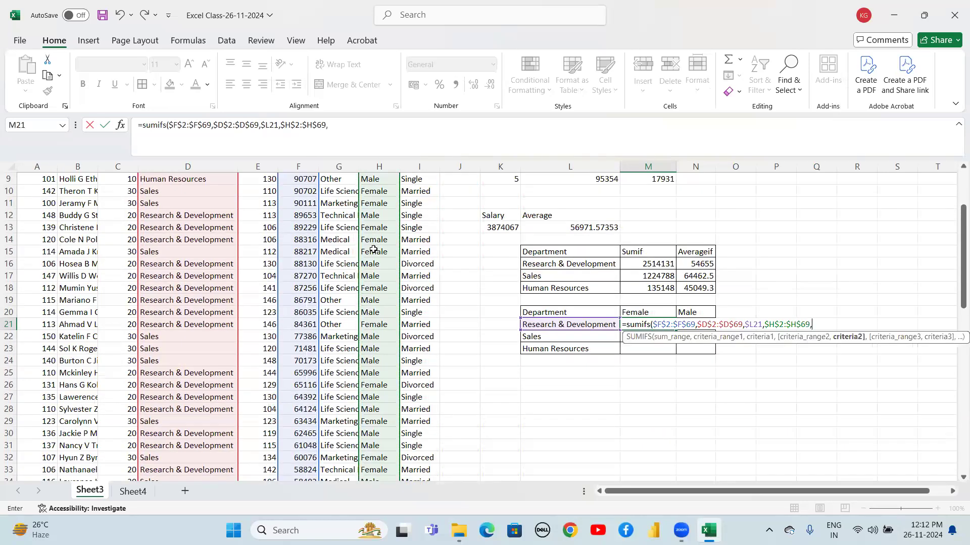
{"action": "left_click", "coordinate": [631, 311]}
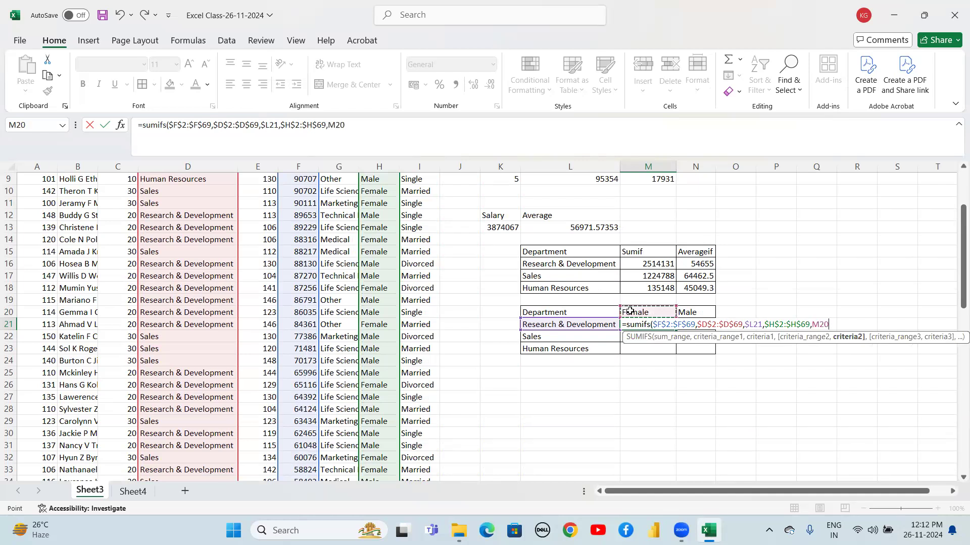
{"action": "key", "text": "F4"}
{"action": "key", "text": "F4"}
{"action": "key", "text": "F4"}
{"action": "key", "text": "F4"}
{"action": "key", "text": "F4"}
{"action": "key", "text": "F4"}
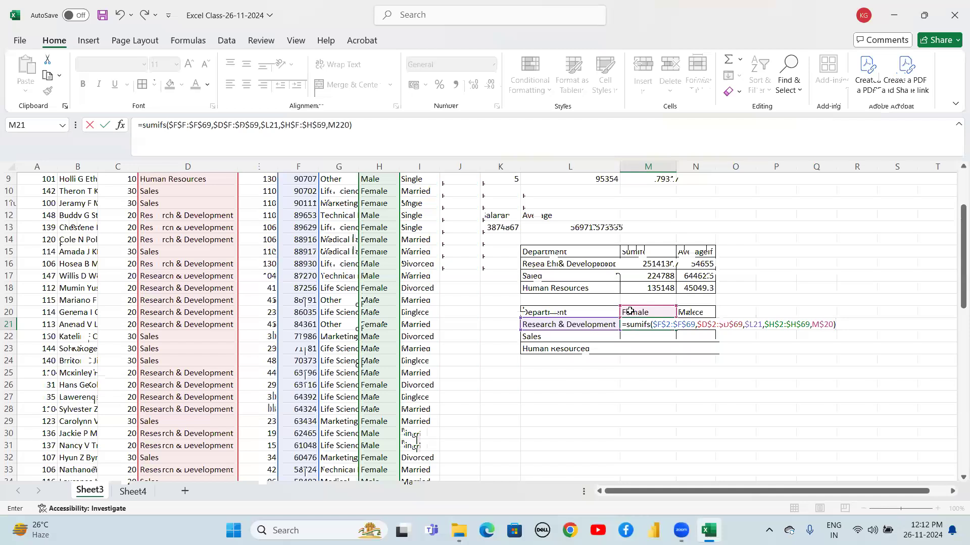
{"action": "key", "text": "Return"}
Fill the SUMIFS formula down to M23 and across into column N for the Male figures
{"action": "key", "text": "Up"}
{"action": "key", "text": "shift+Down"}
{"action": "key", "text": "shift+Down"}
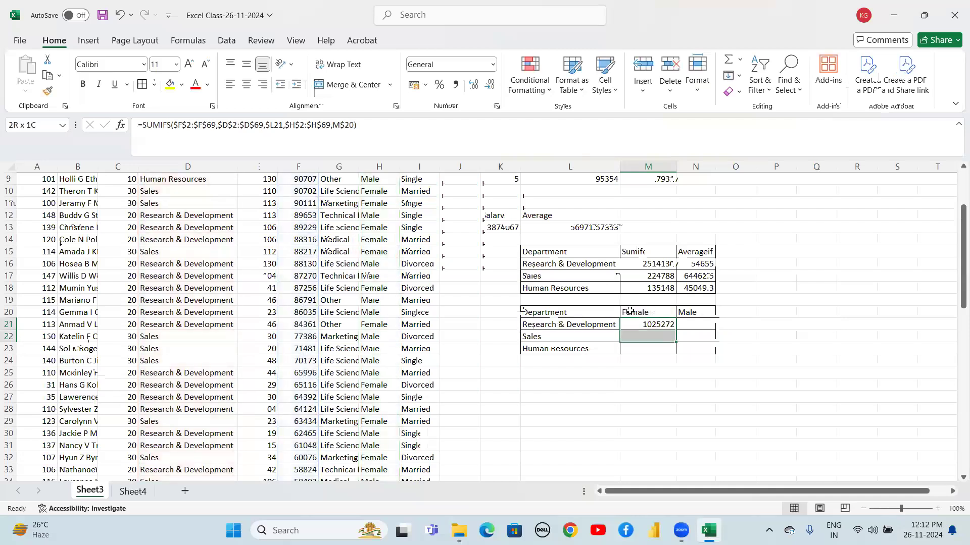
{"action": "key", "text": "ctrl+d"}
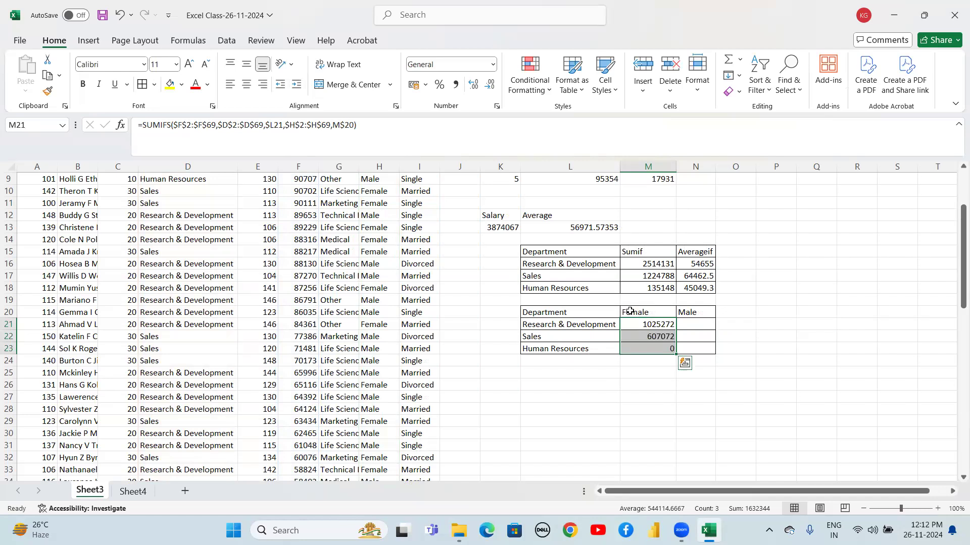
{"action": "key", "text": "shift+Right"}
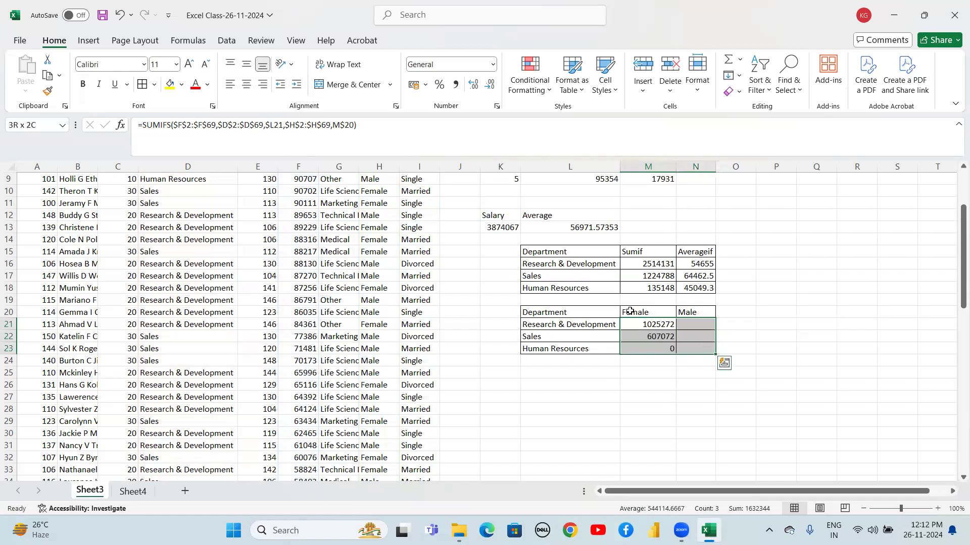
{"action": "key", "text": "ctrl+r"}
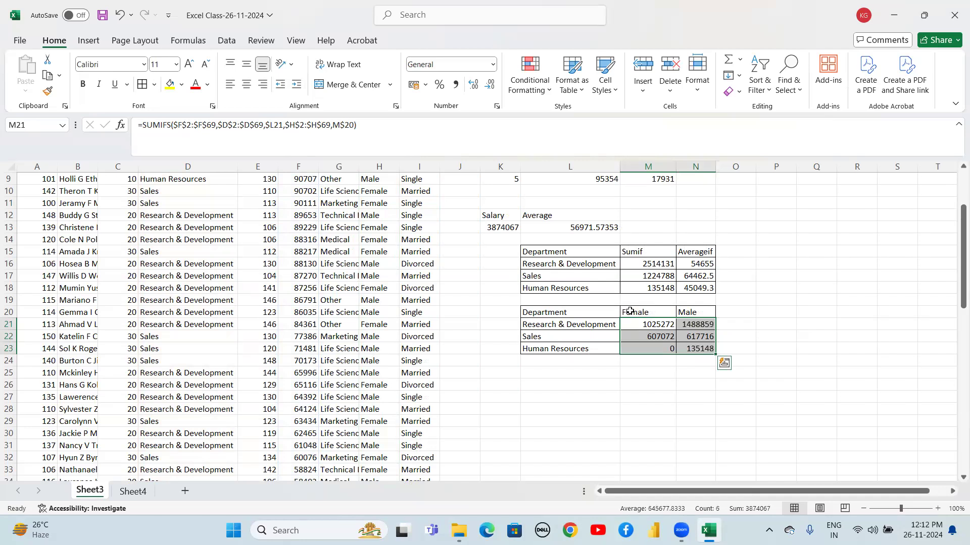
Label the gender summary table as SUM in K20
{"action": "left_click", "coordinate": [637, 361]}
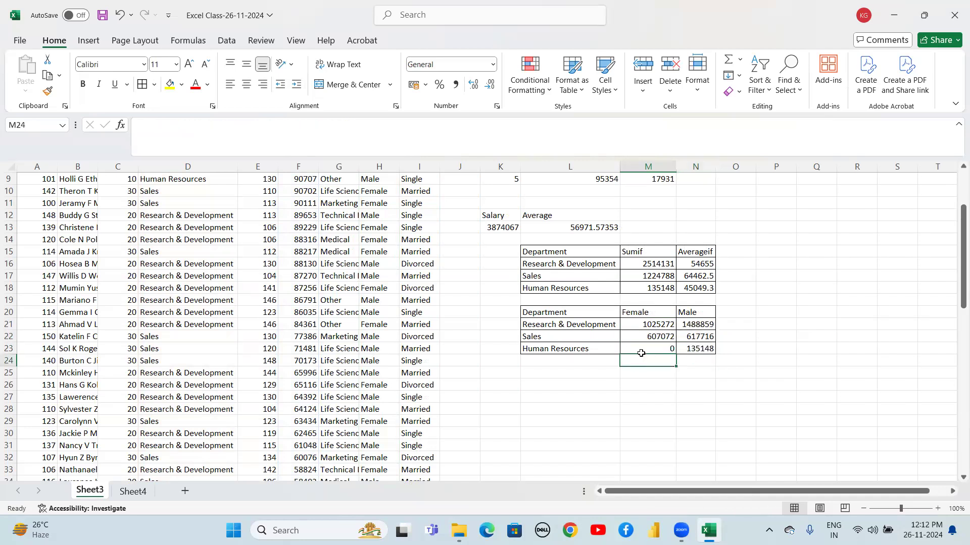
{"action": "left_click", "coordinate": [648, 325]}
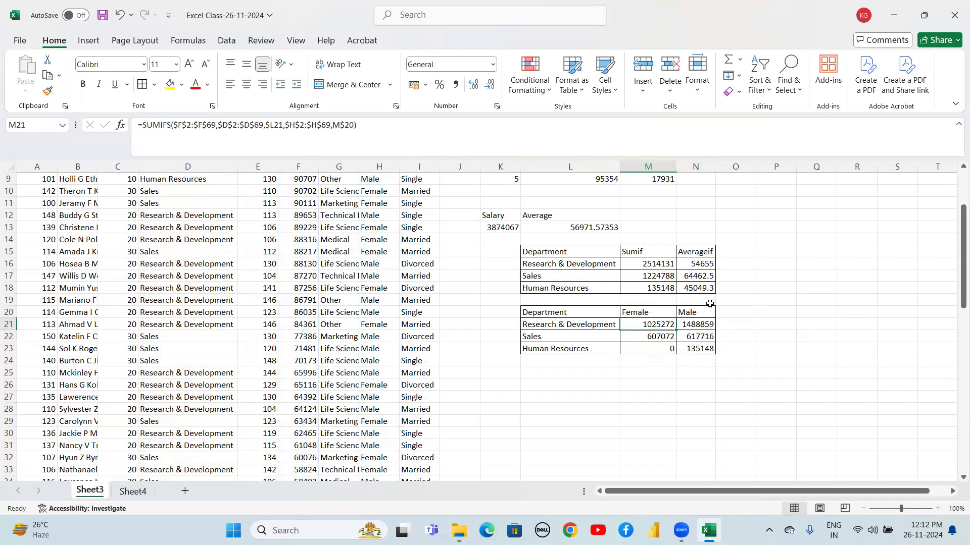
{"action": "left_click", "coordinate": [496, 314]}
{"action": "type", "text": "SUM"}
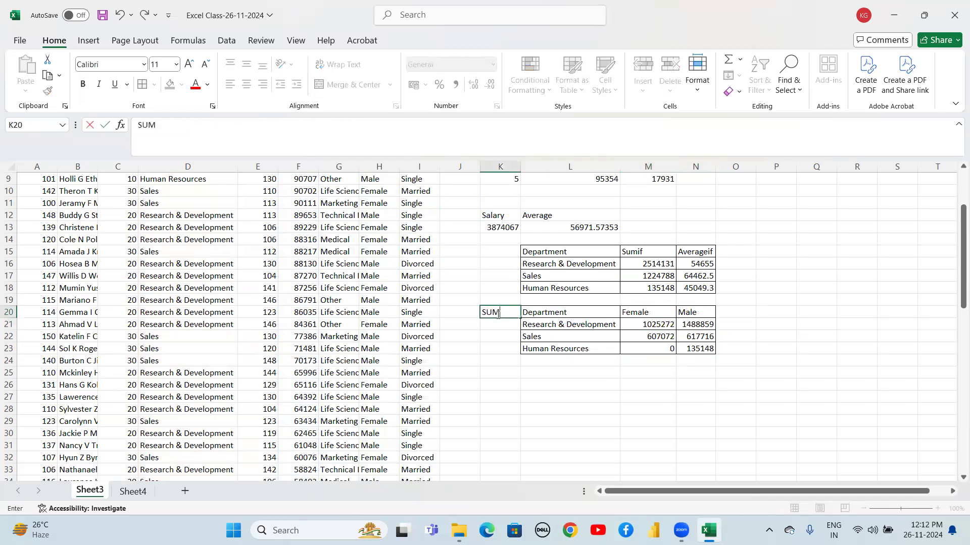
{"action": "key", "text": "Return"}
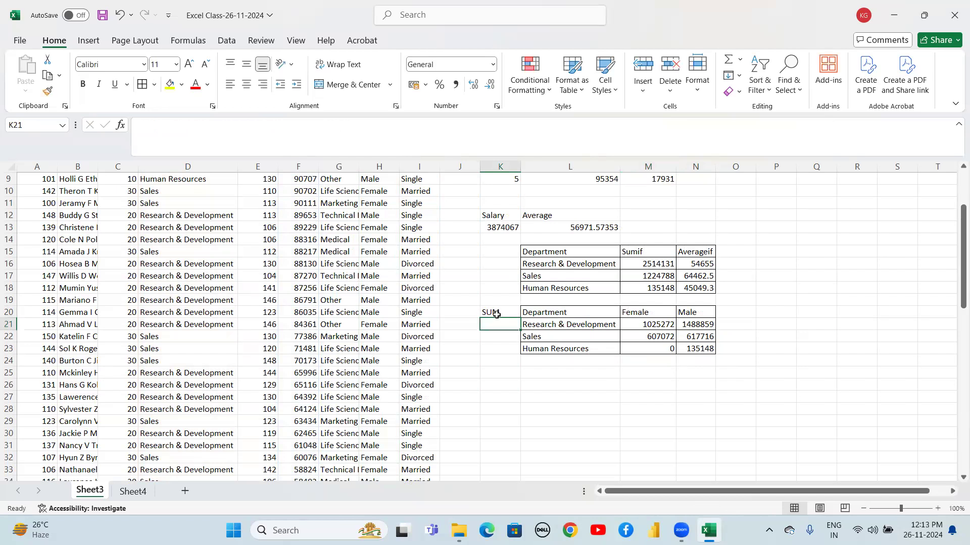
Copy the gender summary table L20:N23 and paste it at L25
{"action": "key", "text": "Right"}
{"action": "key", "text": "Right"}
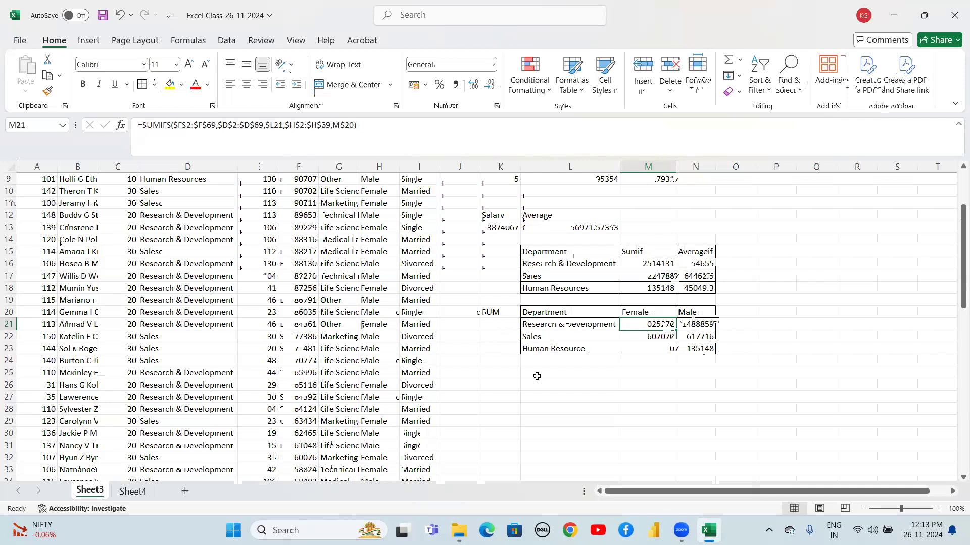
{"action": "left_click", "coordinate": [552, 314]}
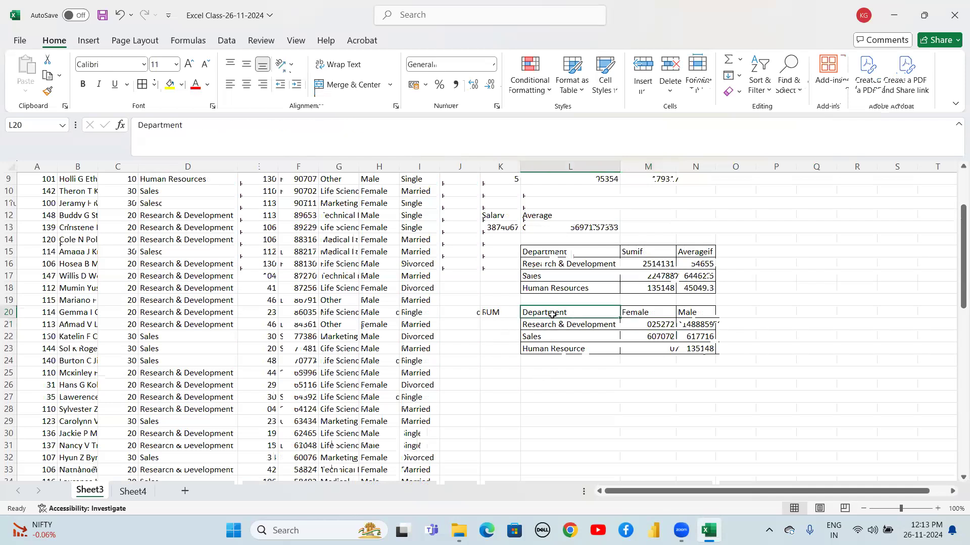
{"action": "key", "text": "shift+Right"}
{"action": "key", "text": "shift+Right"}
{"action": "key", "text": "shift+Down"}
{"action": "key", "text": "shift+Down"}
{"action": "key", "text": "shift+Down"}
{"action": "key", "text": "ctrl+c"}
{"action": "key", "text": "Down"}
{"action": "key", "text": "Down"}
{"action": "key", "text": "Down"}
{"action": "key", "text": "Down"}
{"action": "key", "text": "Down"}
{"action": "key", "text": "Down"}
{"action": "key", "text": "Up"}
{"action": "key", "text": "ctrl+v"}
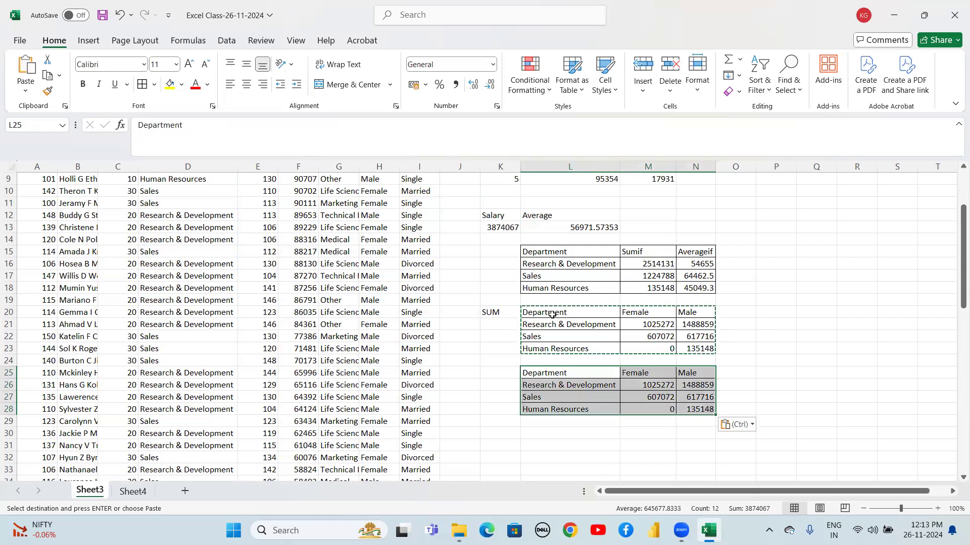
Label the second gender table as Avg in K25
{"action": "key", "text": "Down"}
{"action": "key", "text": "Left"}
{"action": "key", "text": "Up"}
{"action": "type", "text": "Av"}
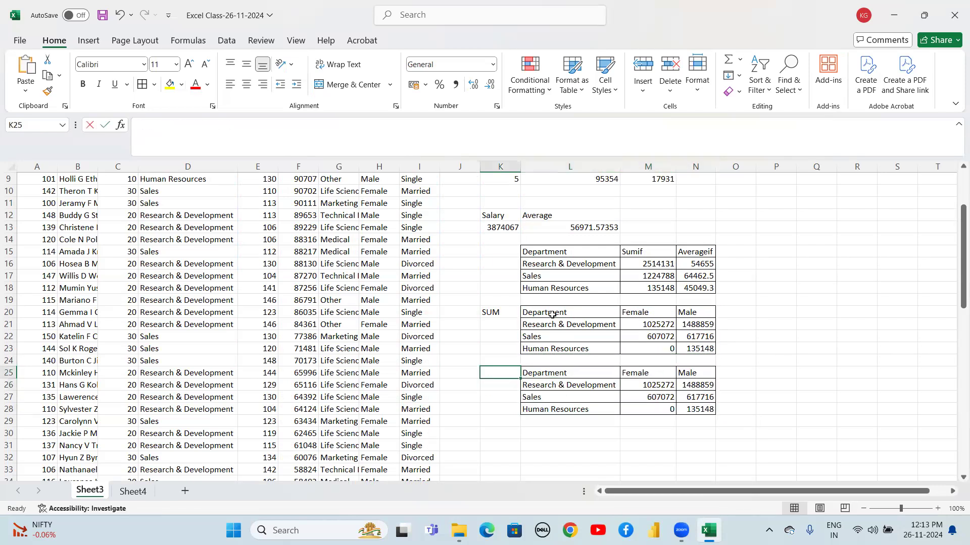
{"action": "type", "text": "g"}
{"action": "key", "text": "Return"}
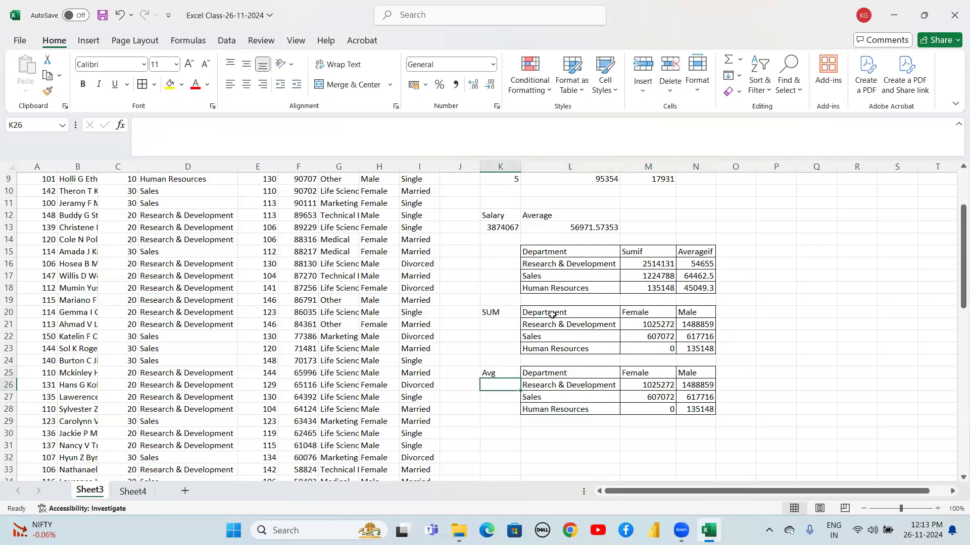
Clear the copied SUMIFS values from M26:N28 of the Avg table
{"action": "left_click", "coordinate": [645, 385]}
{"action": "key", "text": "shift+Right"}
{"action": "key", "text": "shift+Down"}
{"action": "key", "text": "shift+Down"}
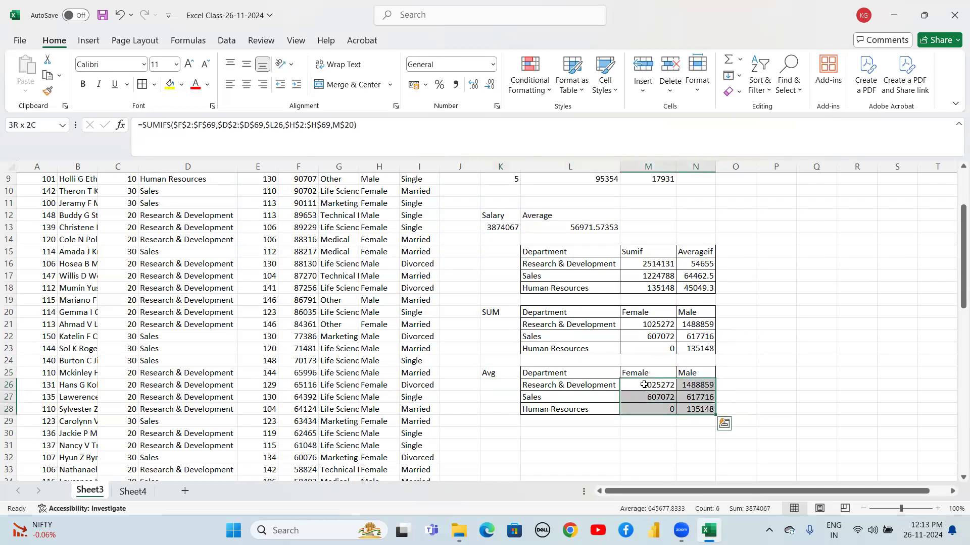
{"action": "key", "text": "Delete"}
Start an AVERAGEIFS formula in M26 with the salary range $F$2:$F$69 as the average range
{"action": "left_click", "coordinate": [645, 385]}
{"action": "key", "text": "Up"}
{"action": "key", "text": "Down"}
{"action": "type", "text": "=aver"}
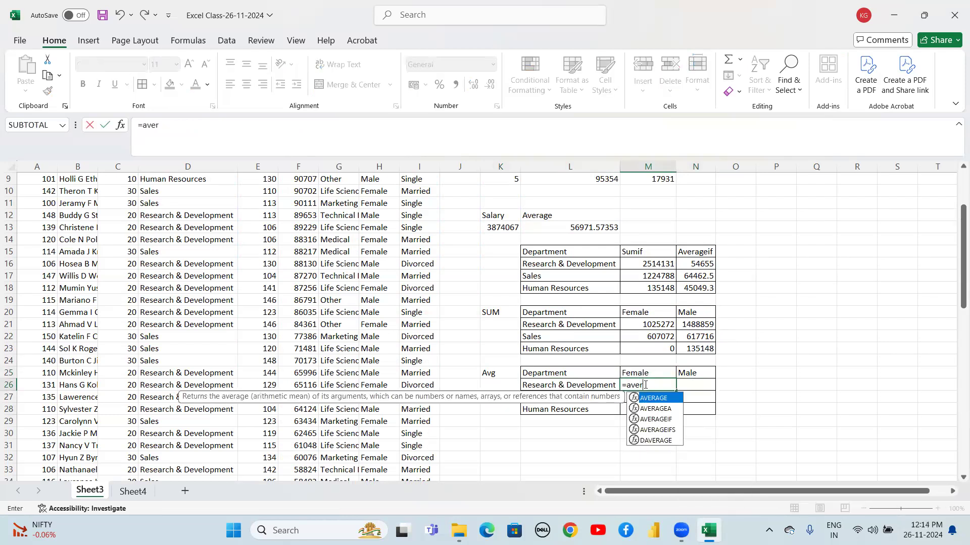
{"action": "key", "text": "Down"}
{"action": "key", "text": "Down"}
{"action": "key", "text": "Down"}
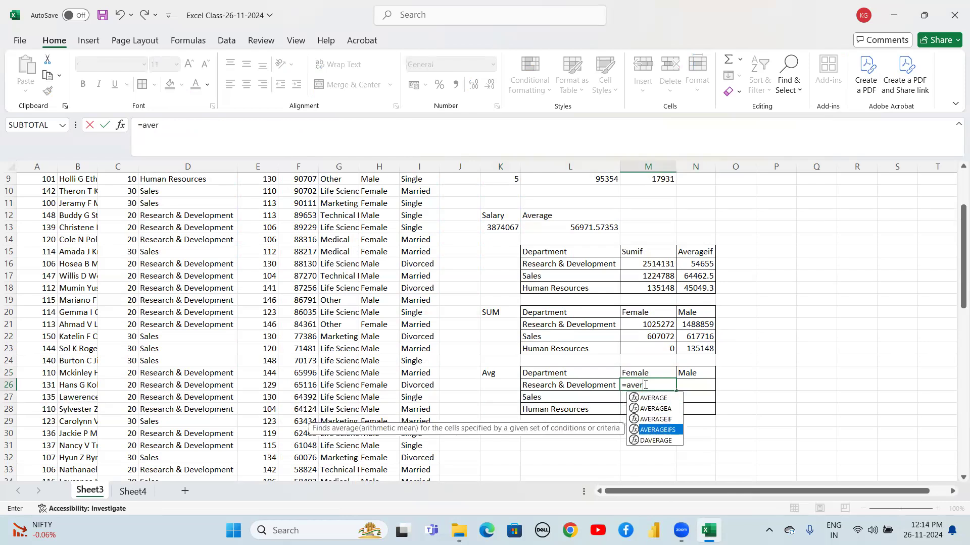
{"action": "key", "text": "Tab"}
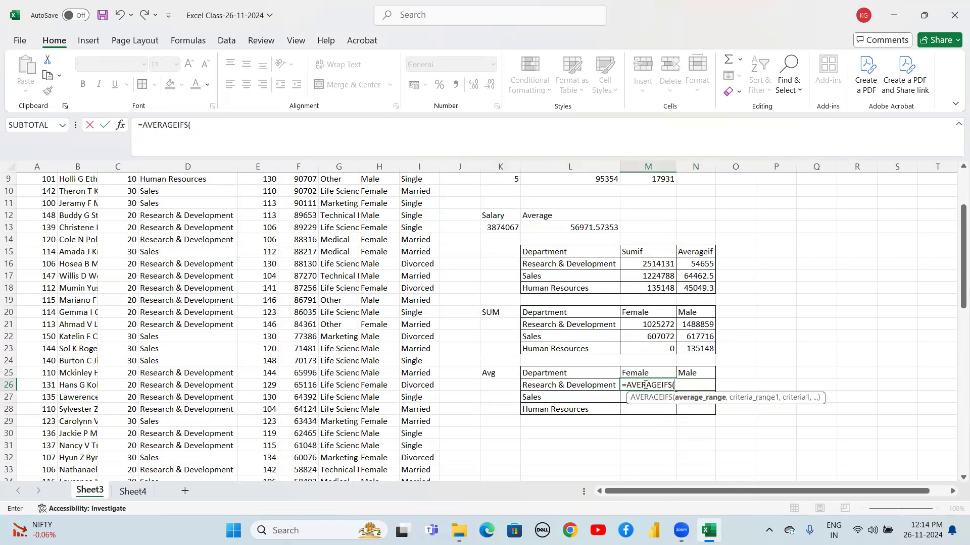
{"action": "left_click", "coordinate": [303, 263]}
{"action": "key", "text": "ctrl+Up"}
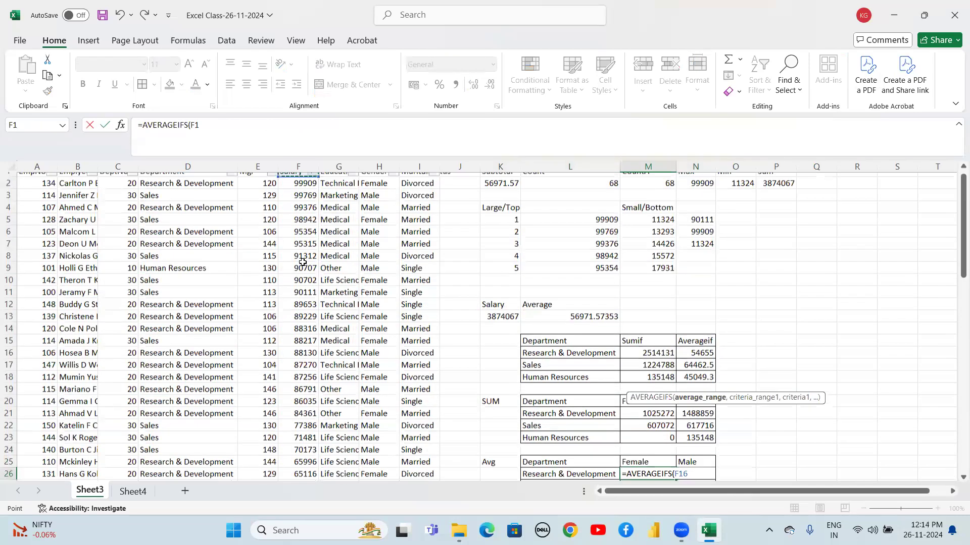
{"action": "key", "text": "Down"}
{"action": "key", "text": "ctrl+shift+Down"}
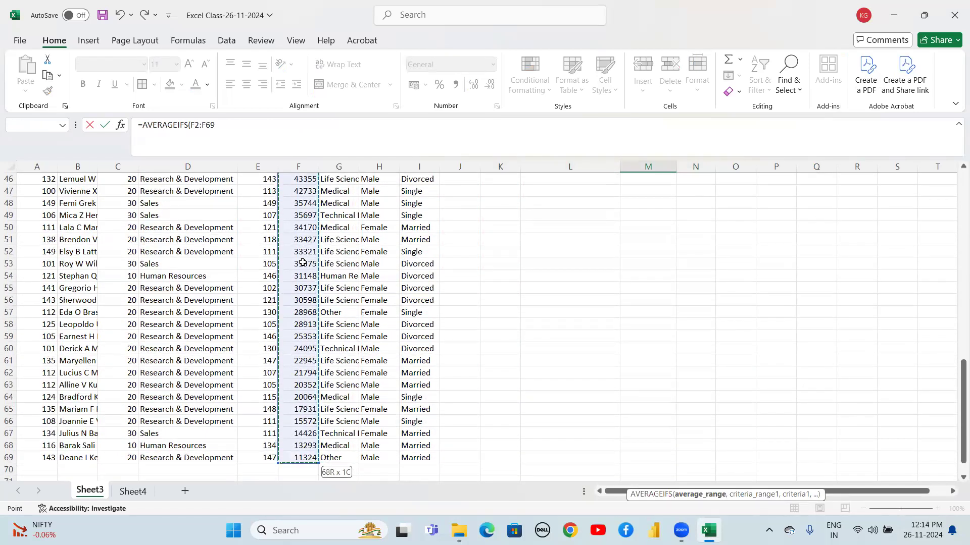
{"action": "key", "text": "F4"}
{"action": "type", "text": ","}
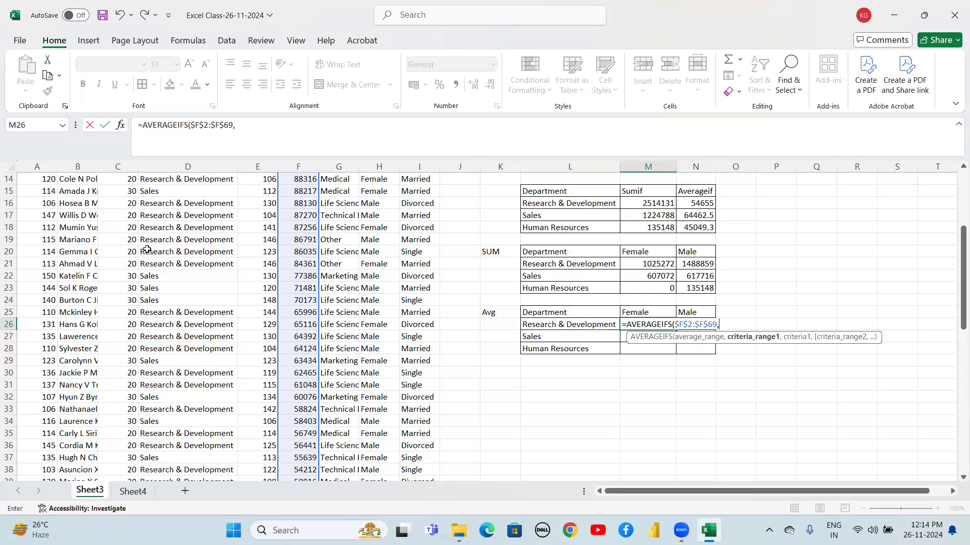
Add the department criteria range $D$2:$D$69 with the column-locked criterion $L26
{"action": "left_click", "coordinate": [159, 240]}
{"action": "key", "text": "Up"}
{"action": "key", "text": "Up"}
{"action": "key", "text": "Up"}
{"action": "key", "text": "Up"}
{"action": "key", "text": "Up"}
{"action": "key", "text": "Up"}
{"action": "key", "text": "Up"}
{"action": "key", "text": "Up"}
{"action": "key", "text": "Up"}
{"action": "key", "text": "Up"}
{"action": "key", "text": "Up"}
{"action": "key", "text": "Up"}
{"action": "key", "text": "Up"}
{"action": "key", "text": "Up"}
{"action": "key", "text": "Up"}
{"action": "key", "text": "Up"}
{"action": "key", "text": "Up"}
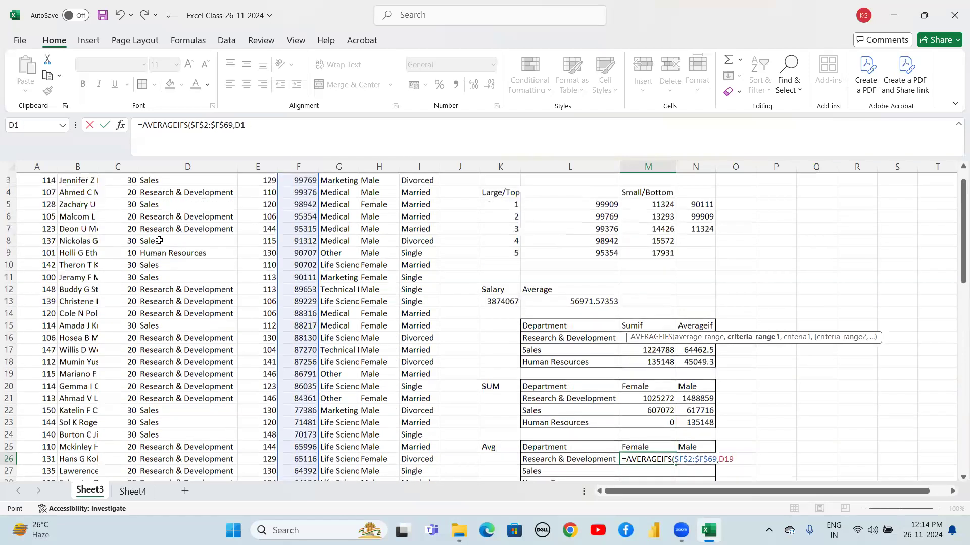
{"action": "key", "text": "ctrl+shift+Down"}
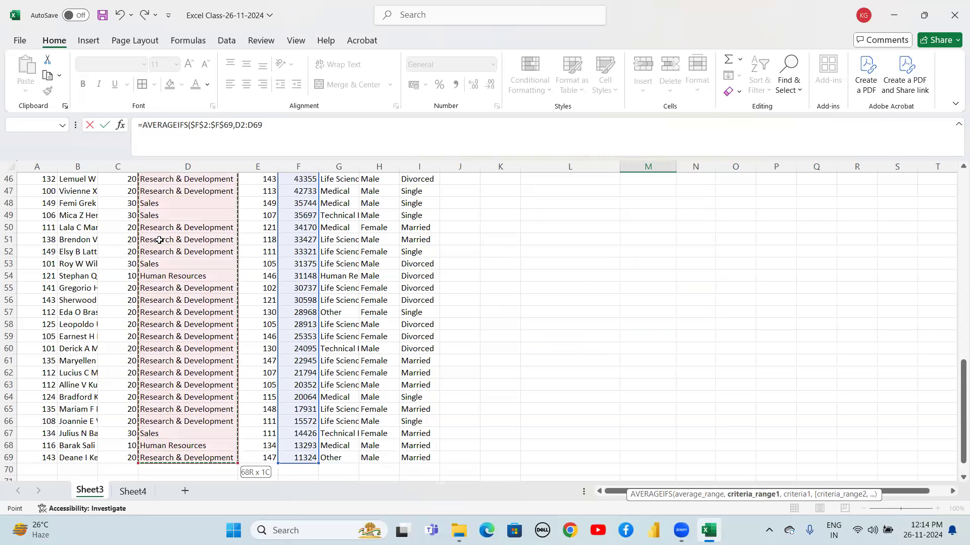
{"action": "key", "text": "F4"}
{"action": "type", "text": ","}
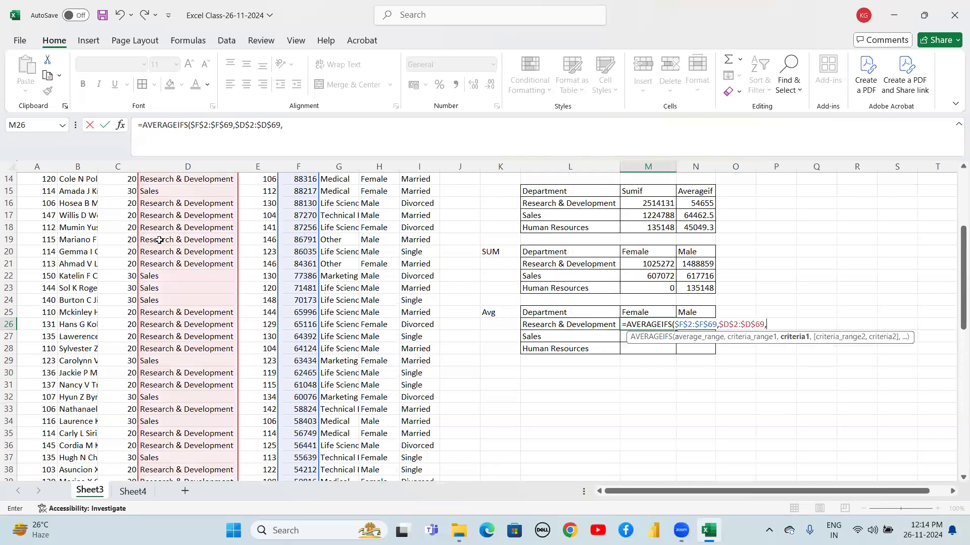
{"action": "left_click", "coordinate": [540, 326]}
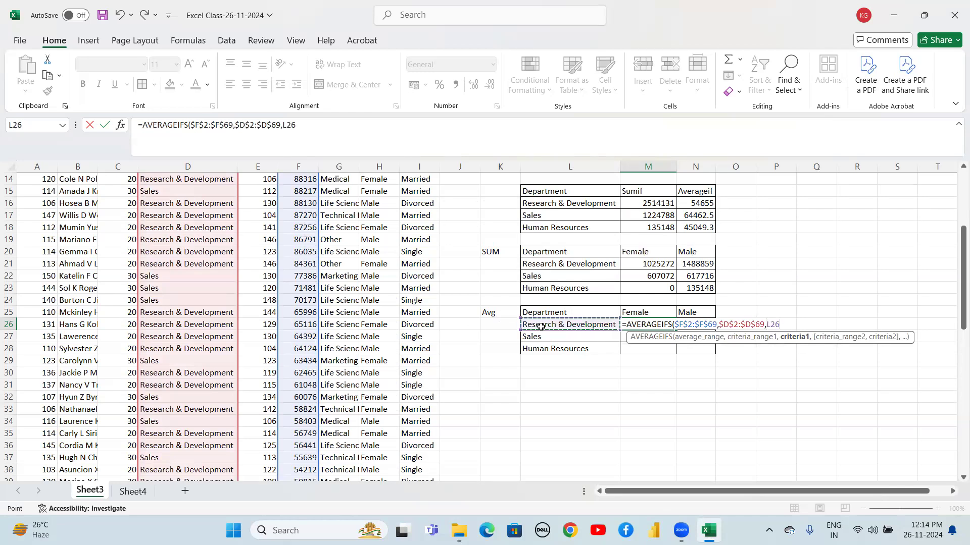
{"action": "key", "text": "F4"}
{"action": "key", "text": "F4"}
{"action": "key", "text": "F4"}
{"action": "type", "text": ","}
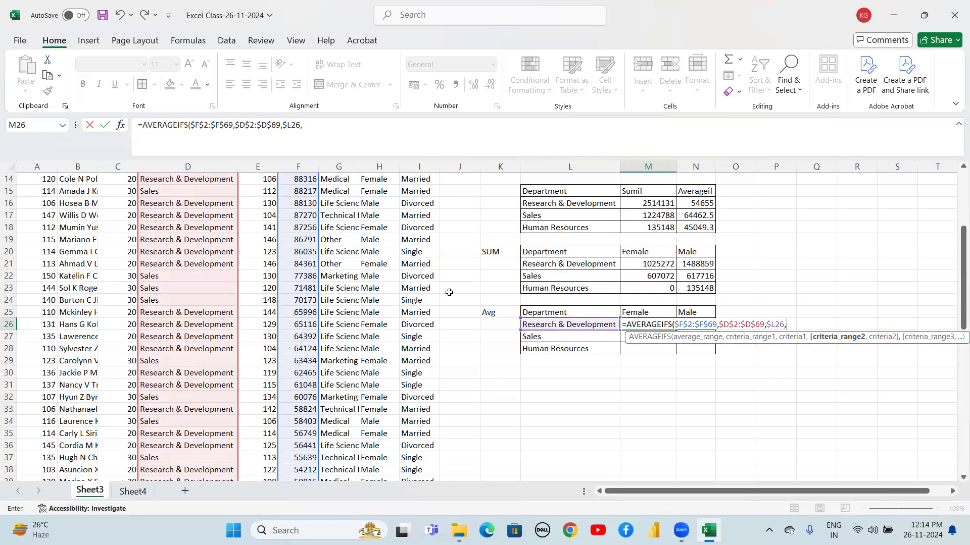
Add the gender criteria range $H$2:$H$69 with the row-locked criterion M$25 and complete the formula
{"action": "left_click", "coordinate": [378, 251]}
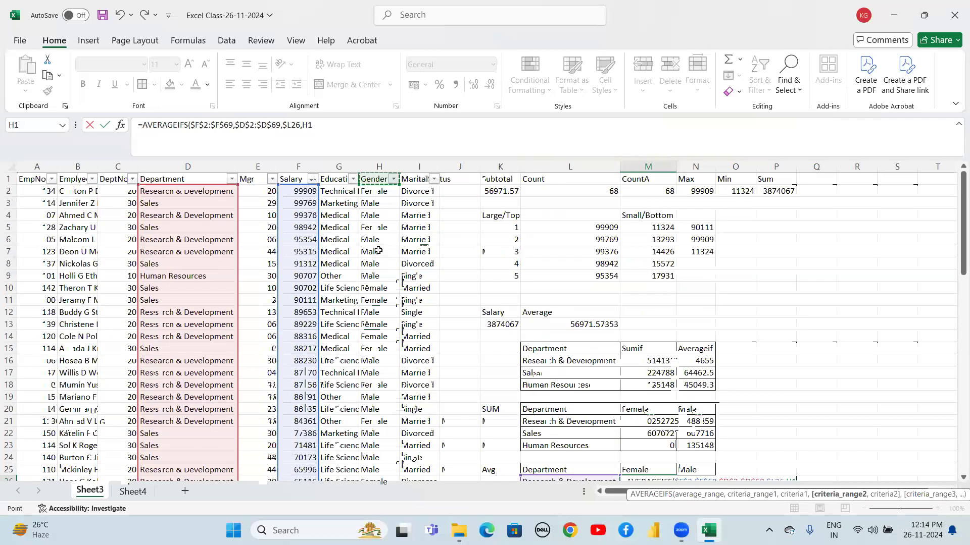
{"action": "key", "text": "Down"}
{"action": "key", "text": "ctrl+shift+Down"}
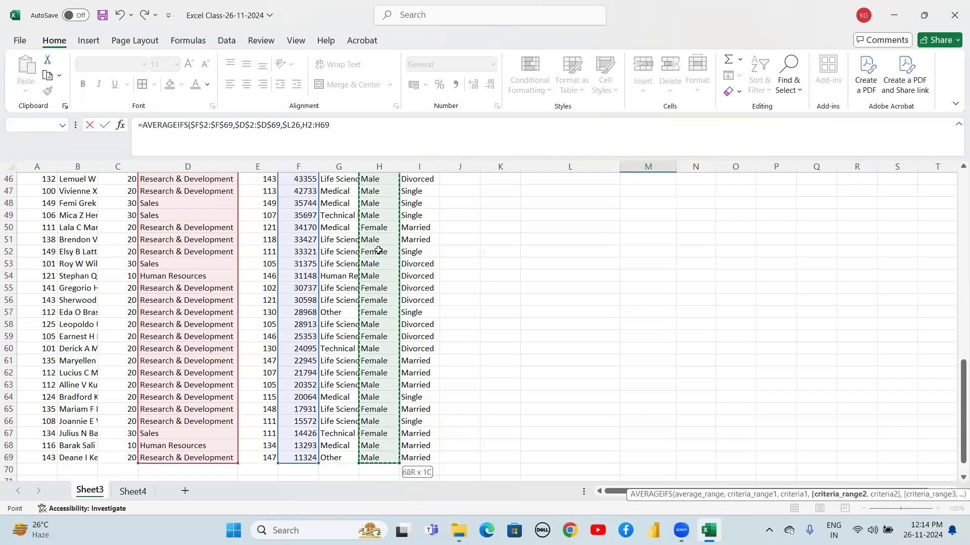
{"action": "key", "text": "F4"}
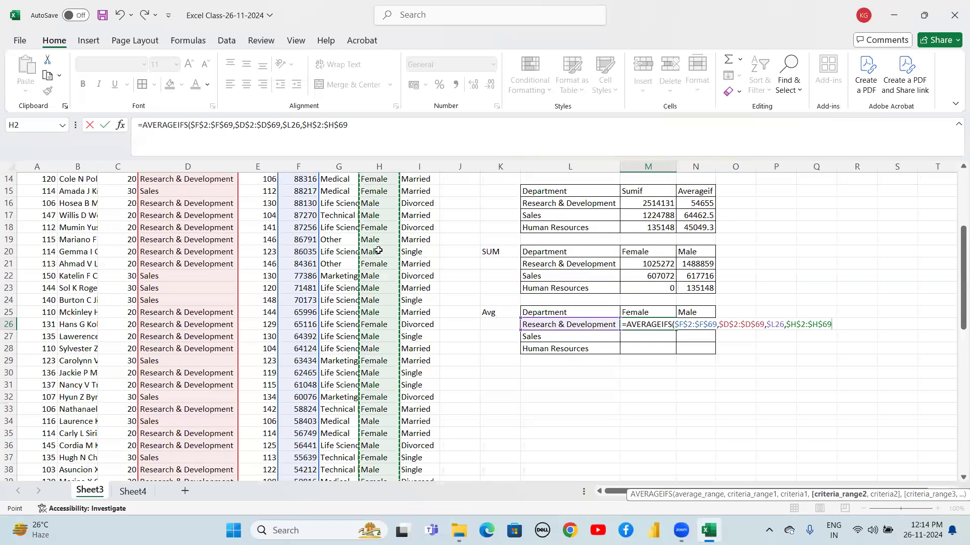
{"action": "type", "text": ","}
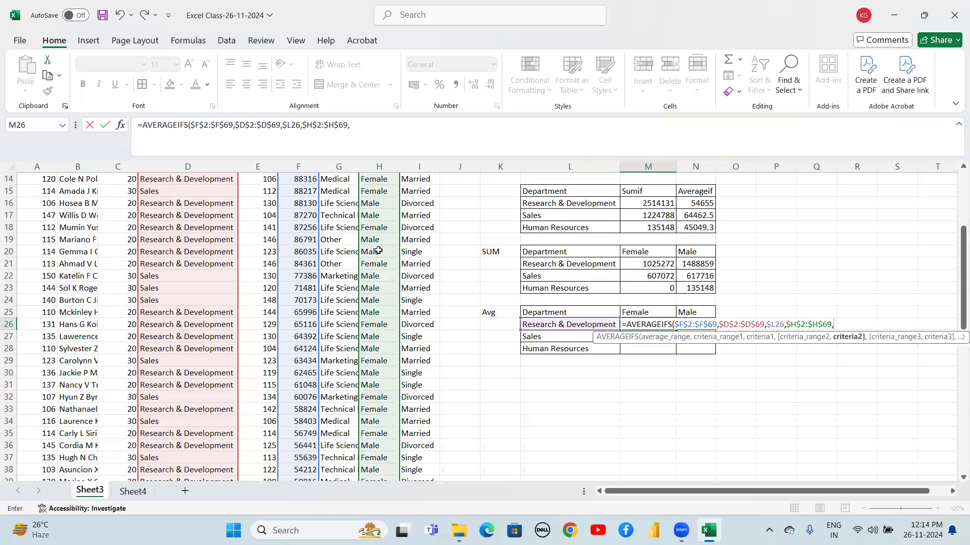
{"action": "left_click", "coordinate": [638, 312]}
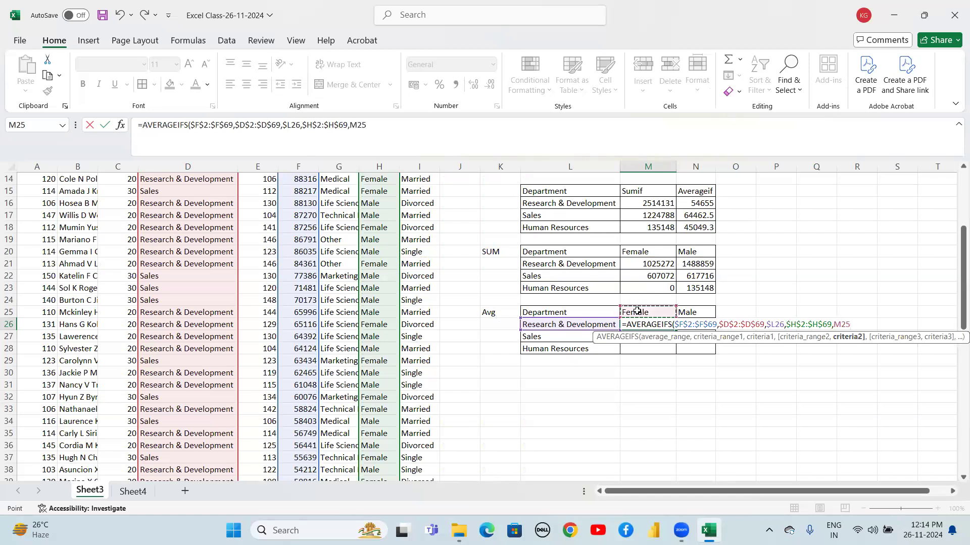
{"action": "key", "text": "F4"}
{"action": "key", "text": "F4"}
{"action": "key", "text": "F4"}
{"action": "key", "text": "F4"}
{"action": "key", "text": "F4"}
{"action": "key", "text": "F4"}
{"action": "type", "text": ")"}
{"action": "key", "text": "Return"}
Fill the AVERAGEIFS formula down from M26 to M28
{"action": "key", "text": "Up"}
{"action": "key", "text": "shift+Down"}
{"action": "key", "text": "shift+Down"}
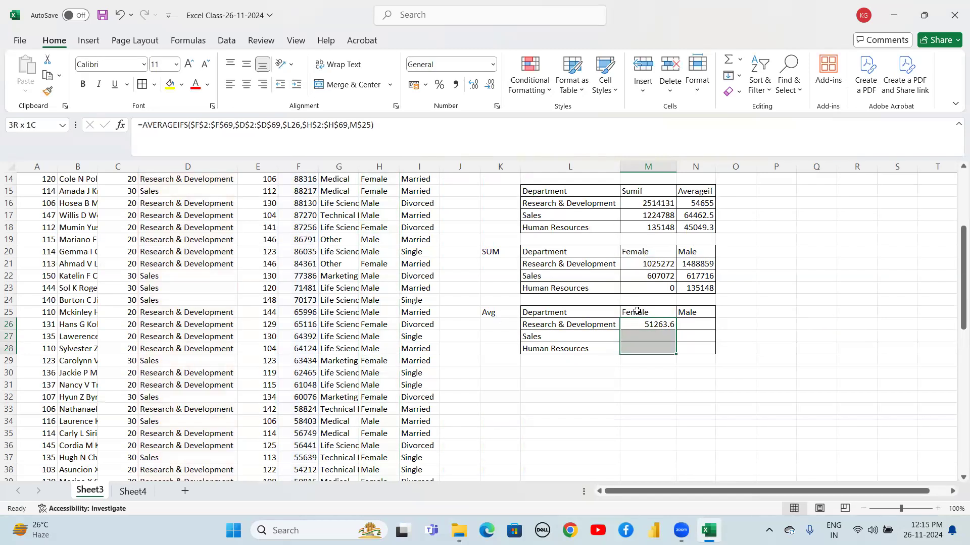
{"action": "key", "text": "ctrl+v"}
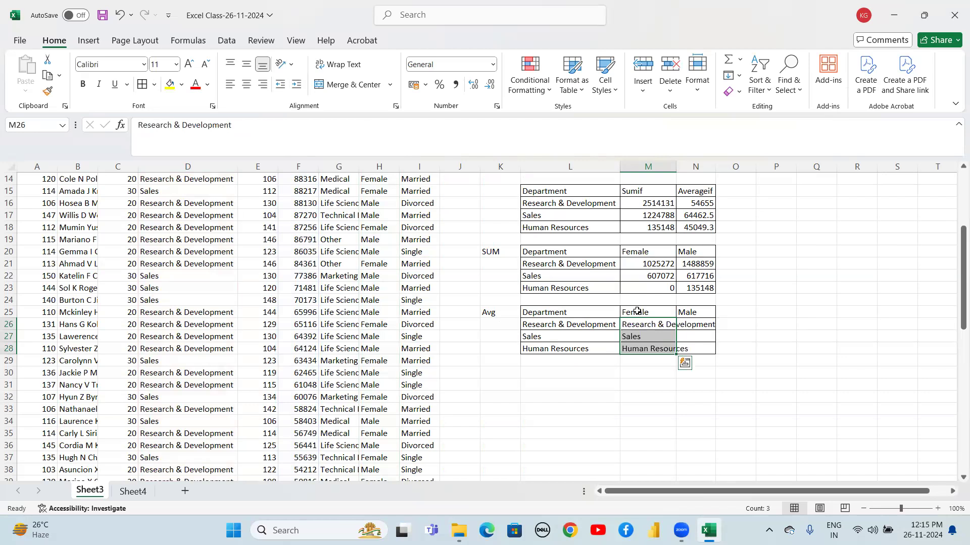
{"action": "key", "text": "Down"}
{"action": "key", "text": "Up"}
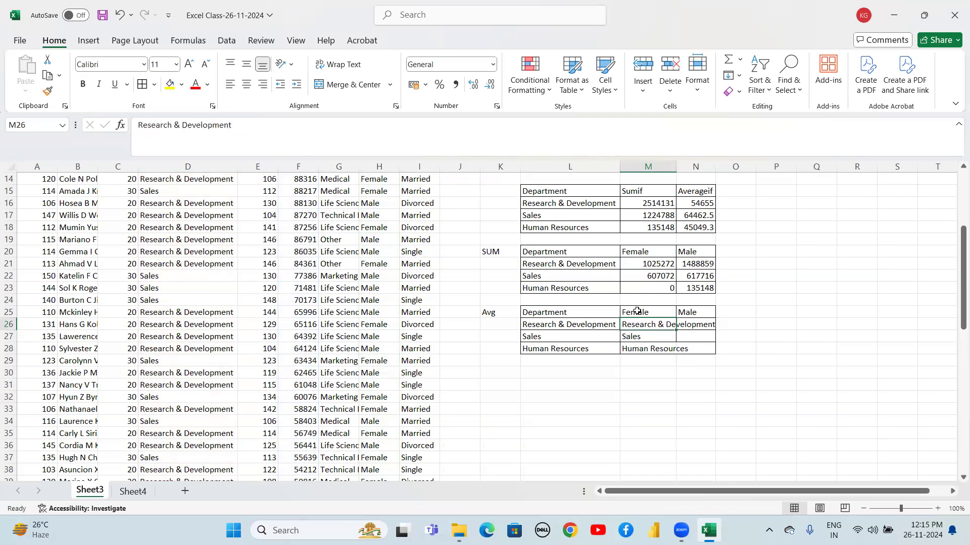
{"action": "key", "text": "ctrl+z"}
{"action": "key", "text": "Down"}
{"action": "key", "text": "Down"}
{"action": "key", "text": "Up"}
{"action": "key", "text": "Up"}
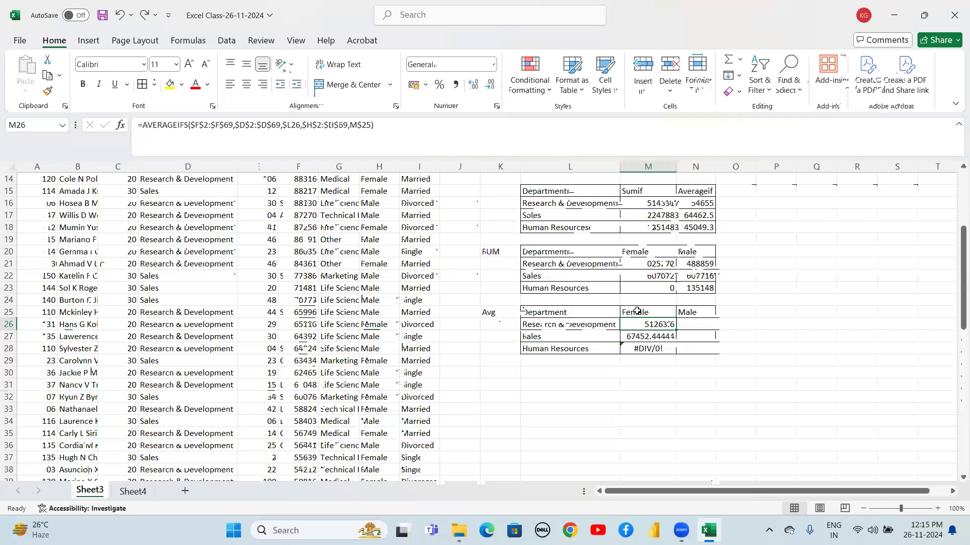
Fill the AVERAGEIFS formulas right into column N for the Male averages
{"action": "key", "text": "shift+Right"}
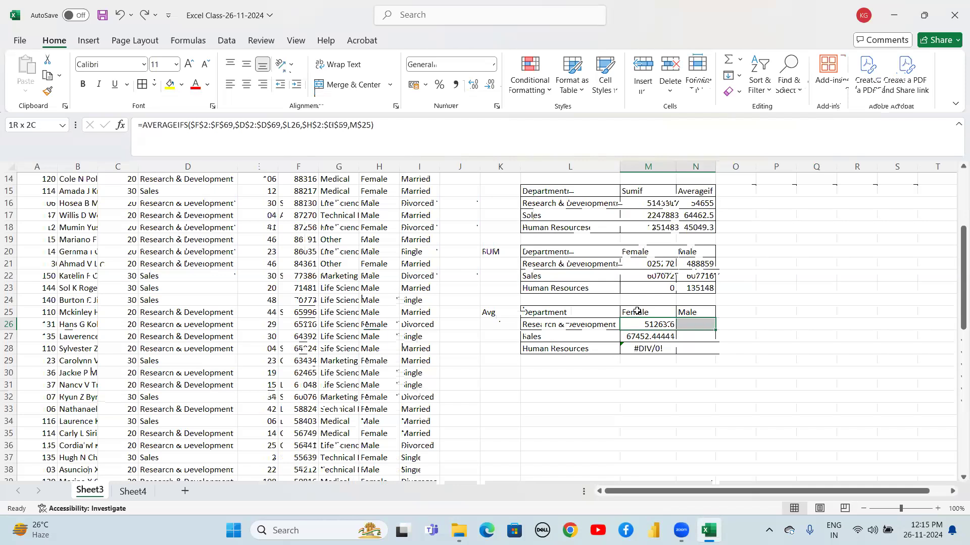
{"action": "key", "text": "shift+Down"}
{"action": "key", "text": "shift+Down"}
{"action": "key", "text": "ctrl+r"}
{"action": "key", "text": "shift+Left"}
{"action": "key", "text": "shift+Up"}
{"action": "key", "text": "shift+Up"}
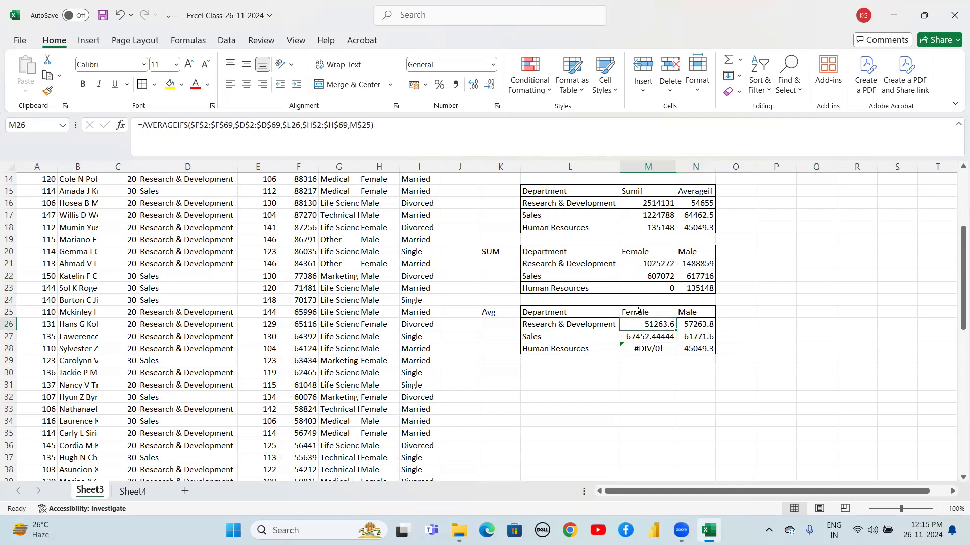
{"action": "key", "text": "Down"}
{"action": "key", "text": "Down"}
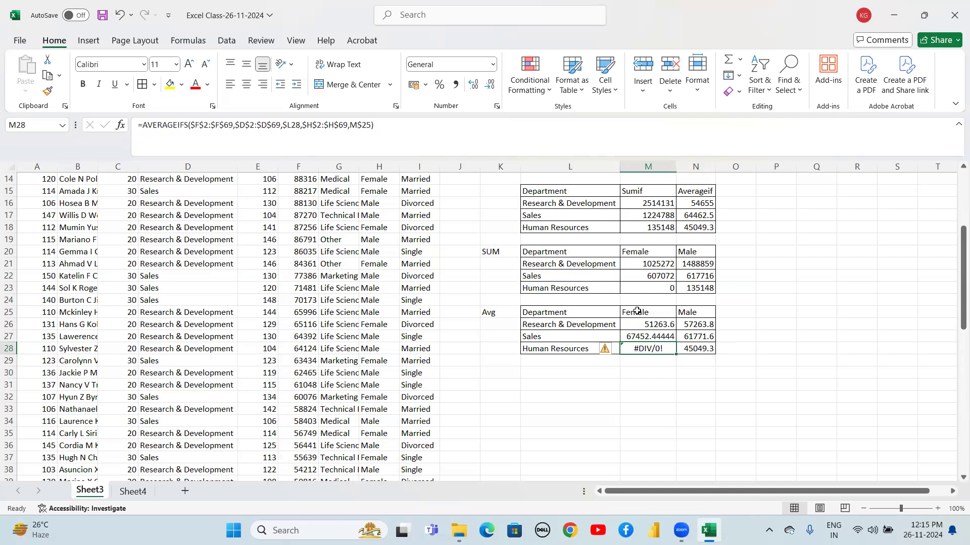
{"action": "left_click", "coordinate": [557, 389]}
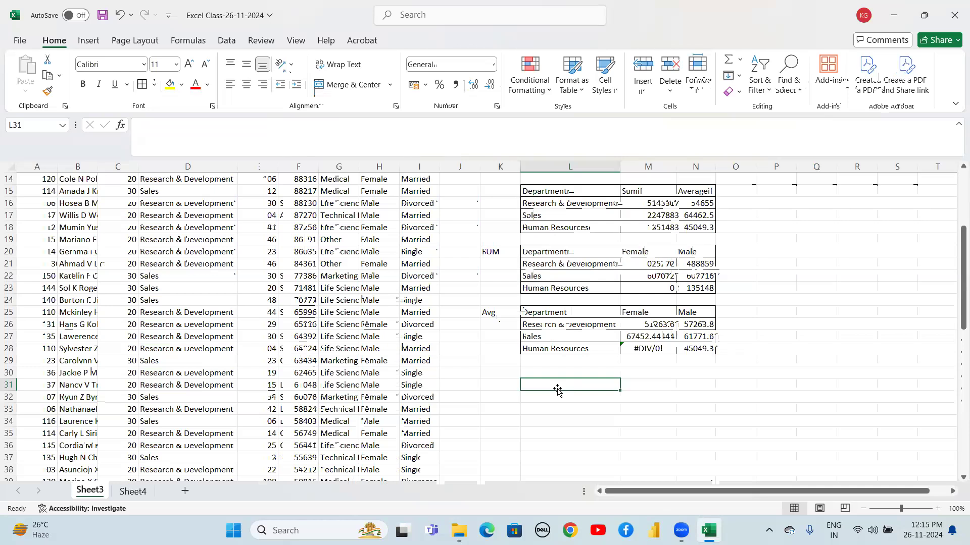
{"action": "key", "text": "Up"}
{"action": "key", "text": "Up"}
{"action": "key", "text": "Up"}
{"action": "key", "text": "Up"}
{"action": "key", "text": "Up"}
{"action": "key", "text": "Up"}
{"action": "key", "text": "Down"}
Copy the department labels L25:L28 of the Avg table
{"action": "key", "text": "Down"}
{"action": "key", "text": "Down"}
{"action": "key", "text": "Up"}
{"action": "key", "text": "Up"}
{"action": "key", "text": "Up"}
{"action": "key", "text": "Up"}
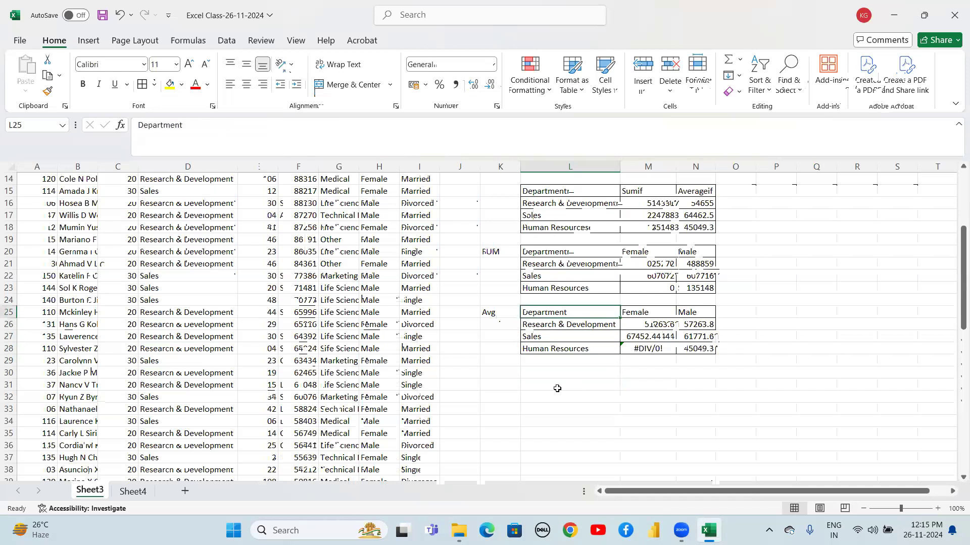
{"action": "key", "text": "Down"}
{"action": "key", "text": "Down"}
{"action": "key", "text": "Down"}
{"action": "key", "text": "Down"}
{"action": "key", "text": "Down"}
{"action": "key", "text": "Down"}
{"action": "key", "text": "Down"}
{"action": "key", "text": "Up"}
{"action": "key", "text": "Up"}
{"action": "key", "text": "Up"}
{"action": "key", "text": "Up"}
{"action": "key", "text": "Up"}
{"action": "key", "text": "Up"}
{"action": "key", "text": "shift+Down"}
{"action": "key", "text": "shift+Down"}
{"action": "key", "text": "shift+Down"}
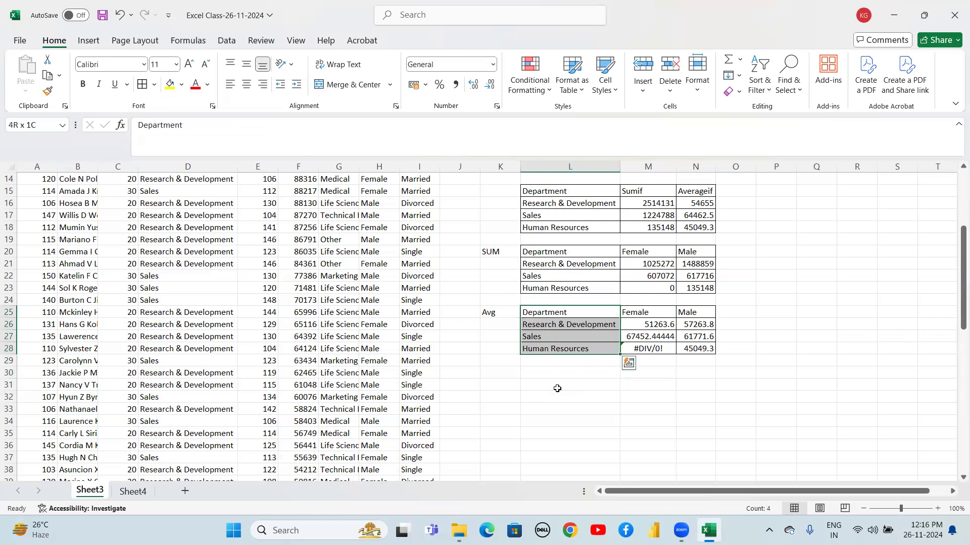
{"action": "key", "text": "ctrl+c"}
{"action": "key", "text": "Down"}
{"action": "key", "text": "Down"}
{"action": "key", "text": "Down"}
{"action": "key", "text": "Down"}
{"action": "key", "text": "Down"}
{"action": "key", "text": "Down"}
{"action": "key", "text": "Up"}
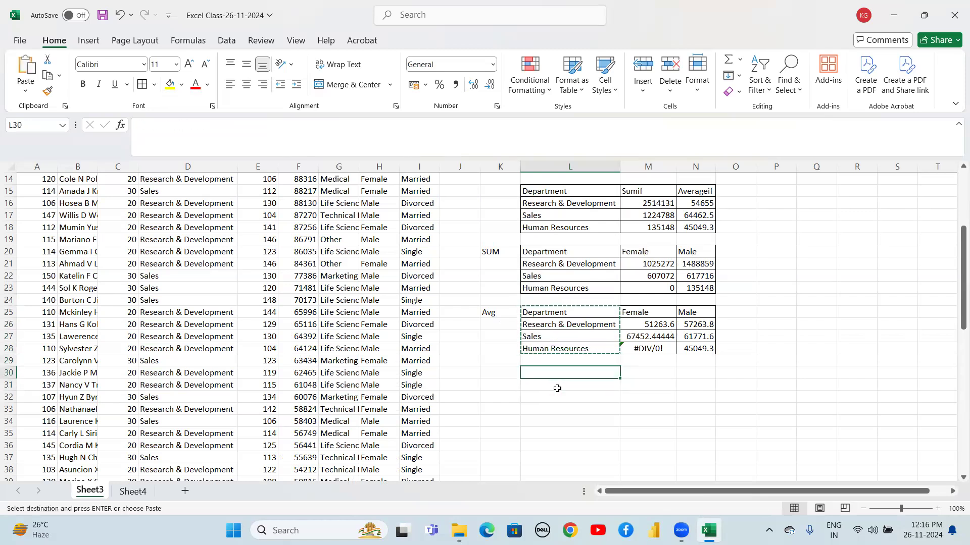
{"action": "key", "text": "ctrl+v"}
{"action": "key", "text": "Right"}
{"action": "key", "text": "Right"}
{"action": "key", "text": "Up"}
{"action": "key", "text": "Up"}
{"action": "key", "text": "Up"}
{"action": "key", "text": "Up"}
{"action": "key", "text": "Up"}
{"action": "key", "text": "Down"}
{"action": "key", "text": "Down"}
{"action": "key", "text": "Down"}
{"action": "key", "text": "Down"}
{"action": "key", "text": "Down"}
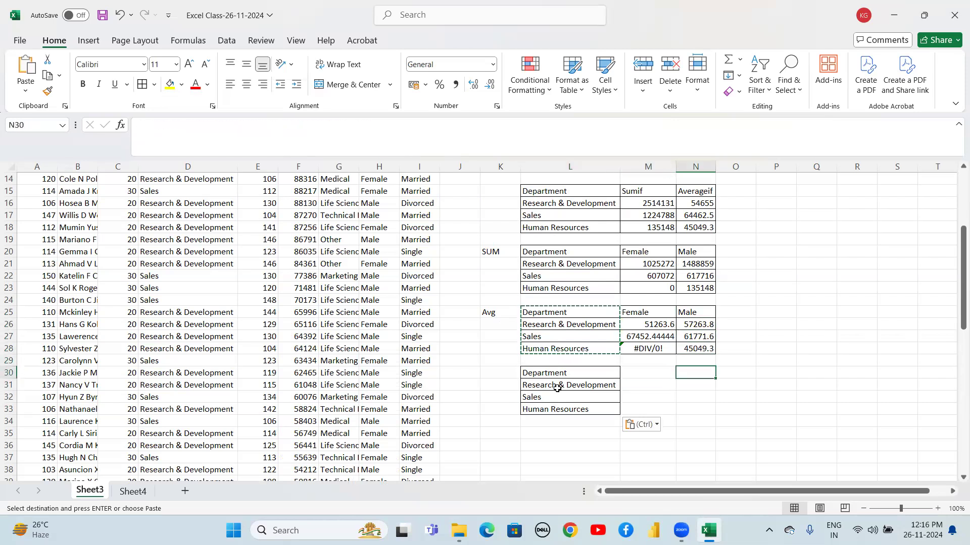
{"action": "key", "text": "ctrl+z"}
Paste the department labels starting at L32
{"action": "left_click", "coordinate": [558, 392]}
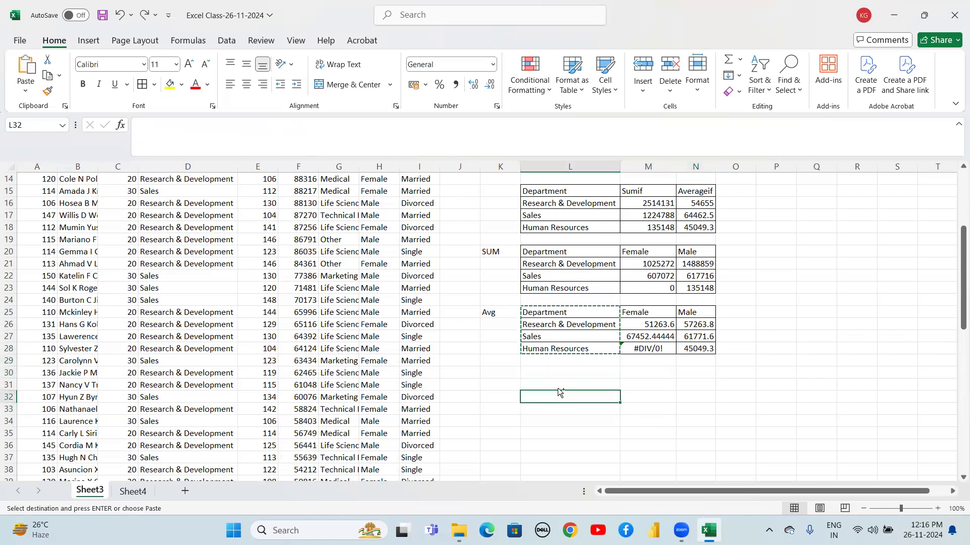
{"action": "key", "text": "ctrl+v"}
{"action": "key", "text": "Up"}
{"action": "key", "text": "Up"}
{"action": "key", "text": "Up"}
{"action": "key", "text": "Up"}
{"action": "key", "text": "Up"}
{"action": "key", "text": "Up"}
{"action": "key", "text": "Up"}
Copy the Female and Male headers M25:N25 and paste them at M32
{"action": "key", "text": "Right"}
{"action": "key", "text": "shift+Right"}
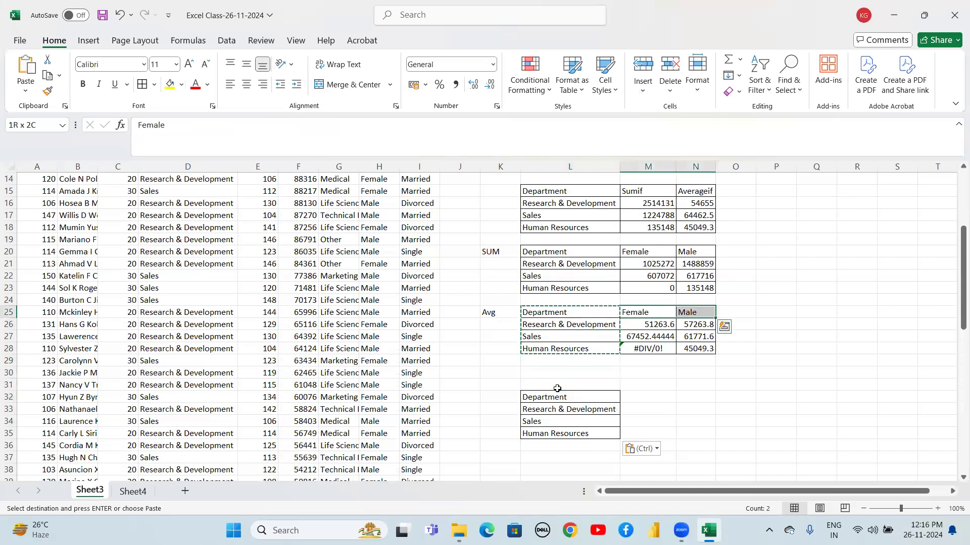
{"action": "key", "text": "ctrl+c"}
{"action": "key", "text": "Down"}
{"action": "key", "text": "Down"}
{"action": "key", "text": "Down"}
{"action": "key", "text": "Down"}
{"action": "key", "text": "Down"}
{"action": "key", "text": "Down"}
{"action": "key", "text": "Down"}
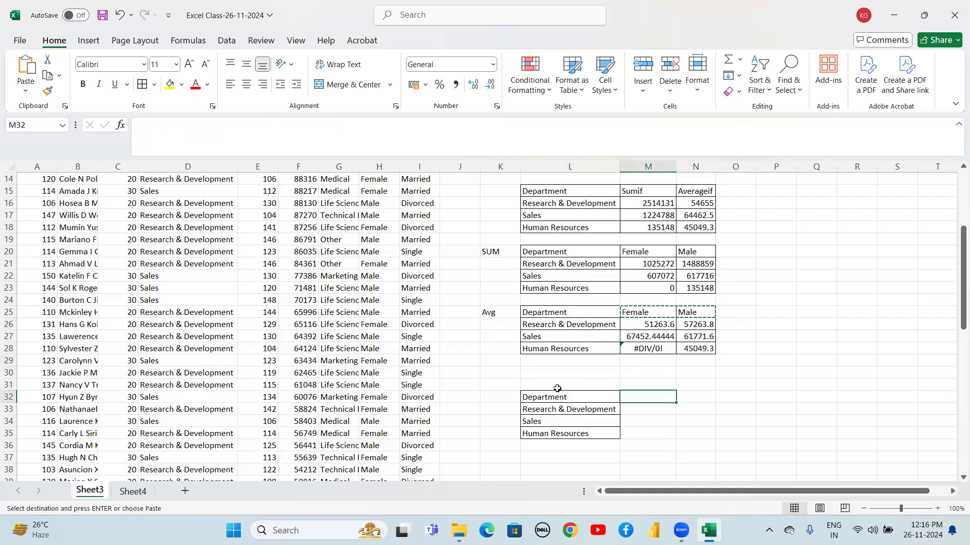
{"action": "key", "text": "ctrl+v"}
{"action": "key", "text": "Up"}
{"action": "key", "text": "Up"}
{"action": "key", "text": "Down"}
{"action": "key", "text": "Left"}
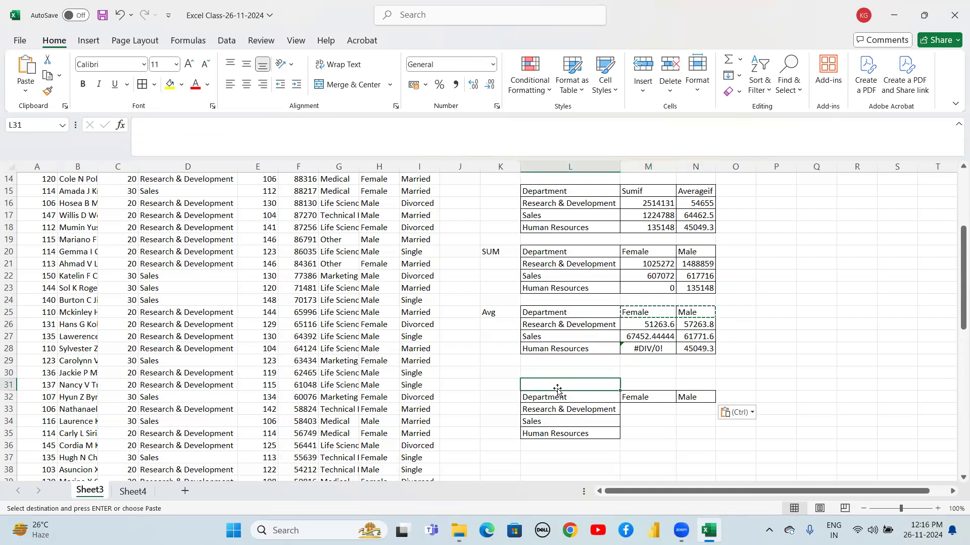
Enter the label Married in L31 above the copied department table
{"action": "type", "text": "Married"}
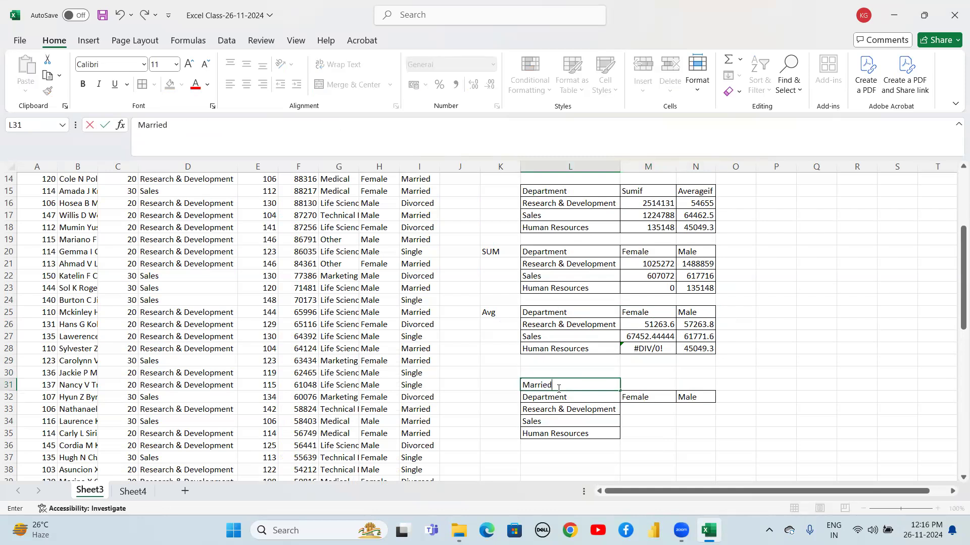
{"action": "key", "text": "Return"}
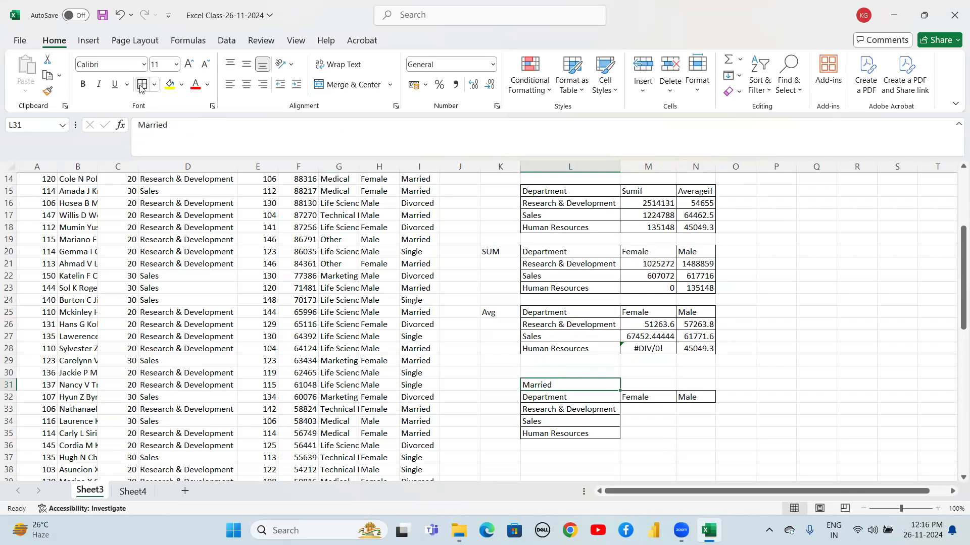
Start a SUMIFS formula in M33 with the absolute salary range $F$2:$F$69 as the sum range
{"action": "left_click", "coordinate": [457, 418]}
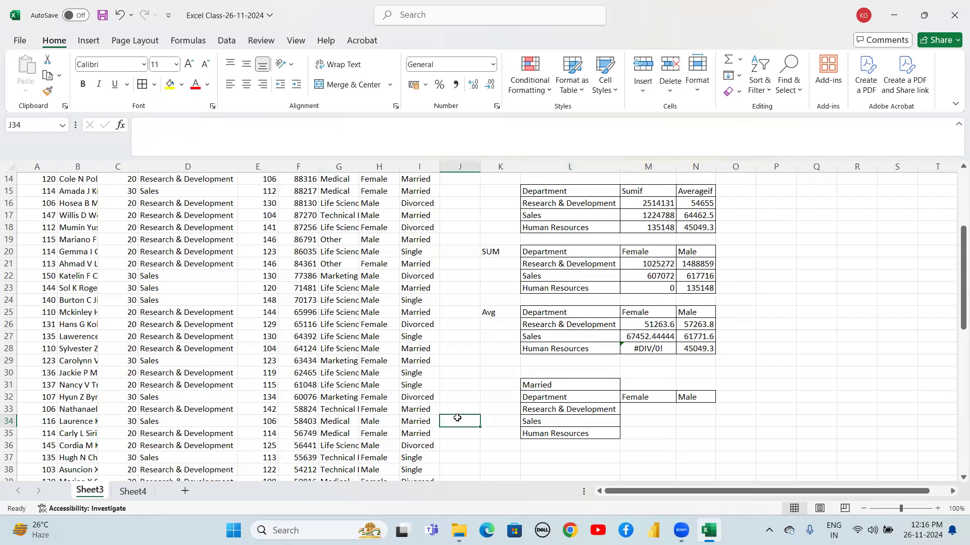
{"action": "left_click", "coordinate": [642, 410]}
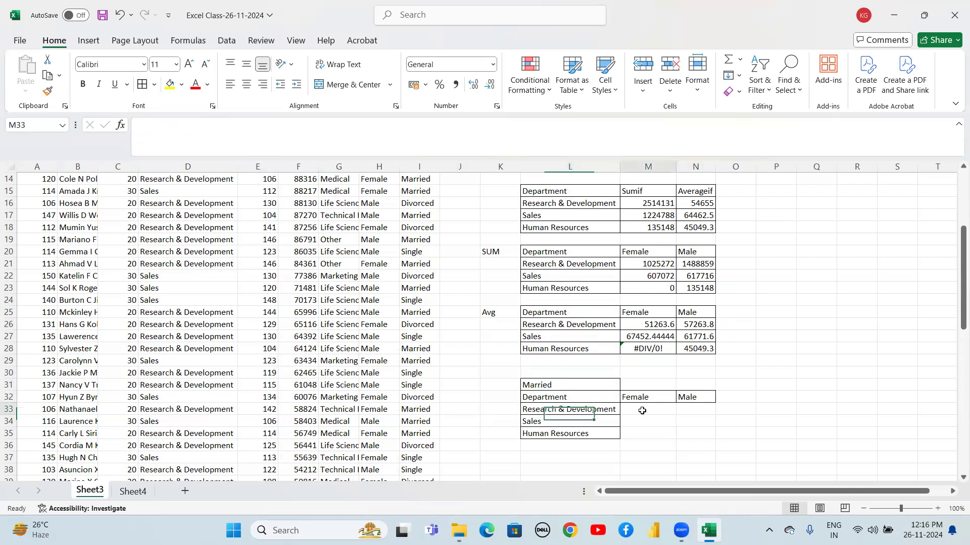
{"action": "key", "text": "shift+Right"}
{"action": "key", "text": "shift+Down"}
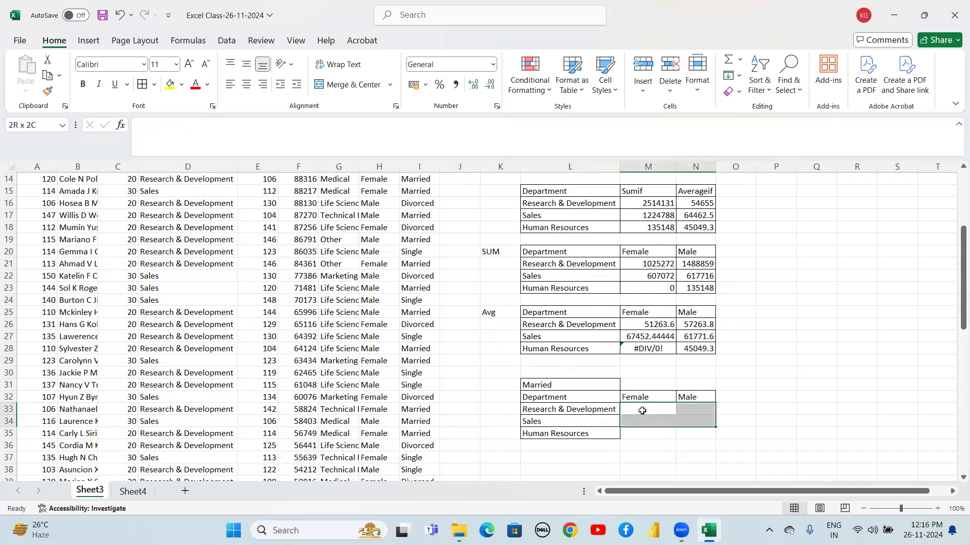
{"action": "key", "text": "shift+Down"}
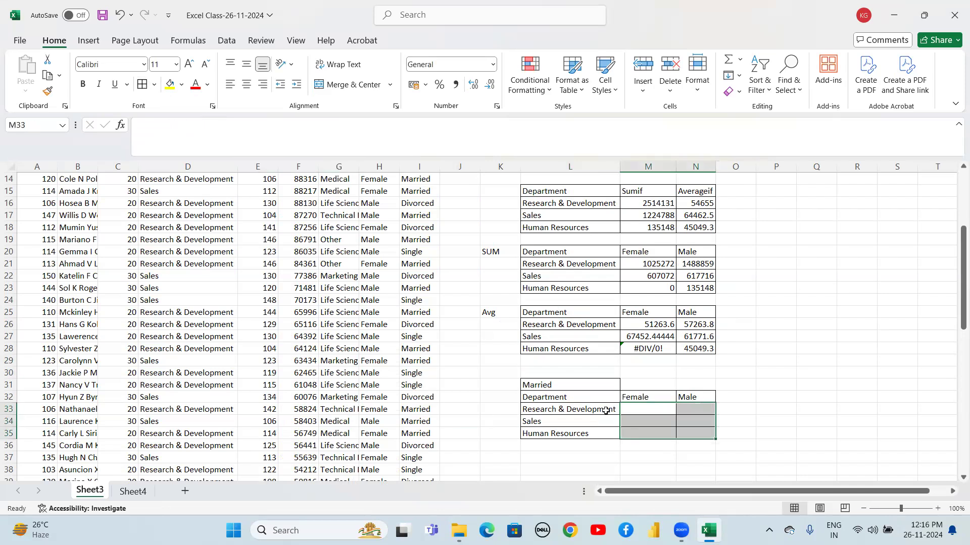
{"action": "double_click", "coordinate": [638, 409]}
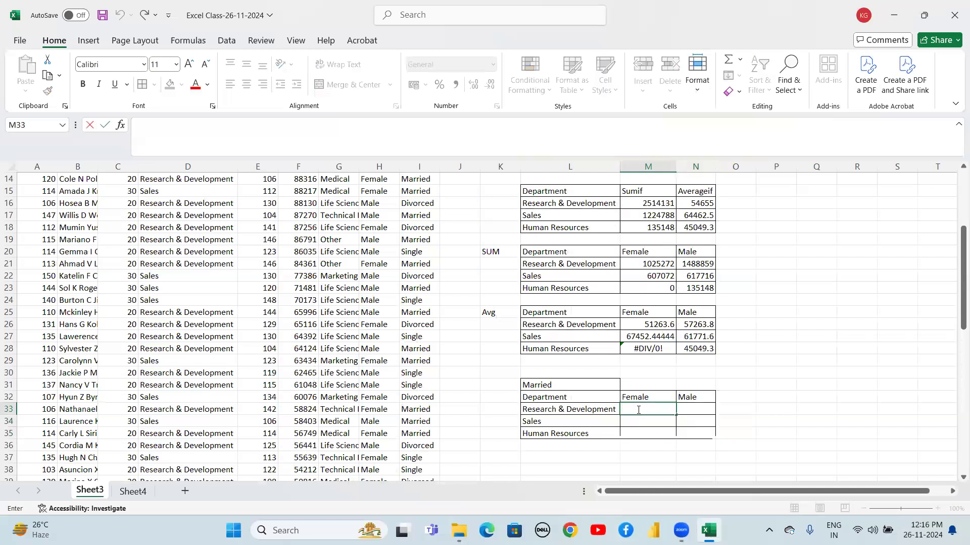
{"action": "type", "text": "=sum"}
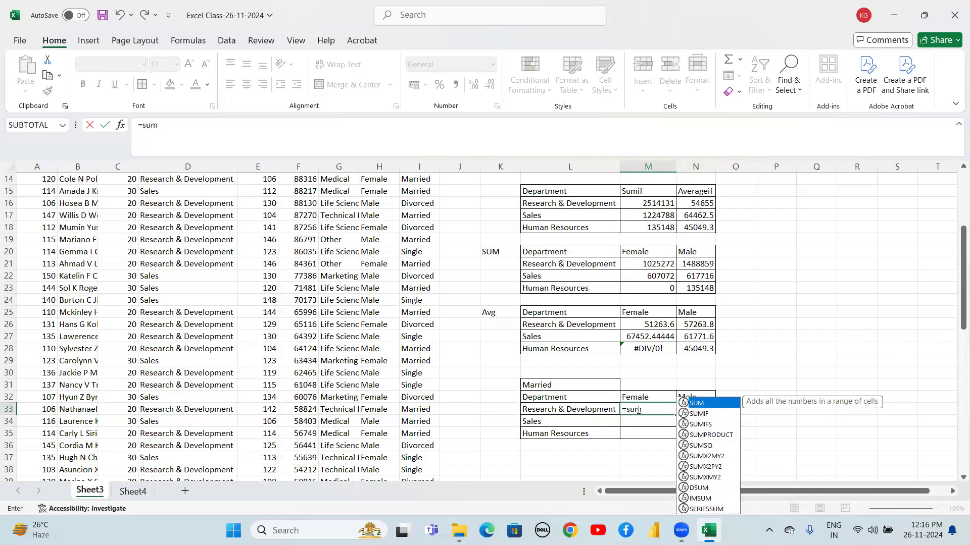
{"action": "type", "text": "ifs"}
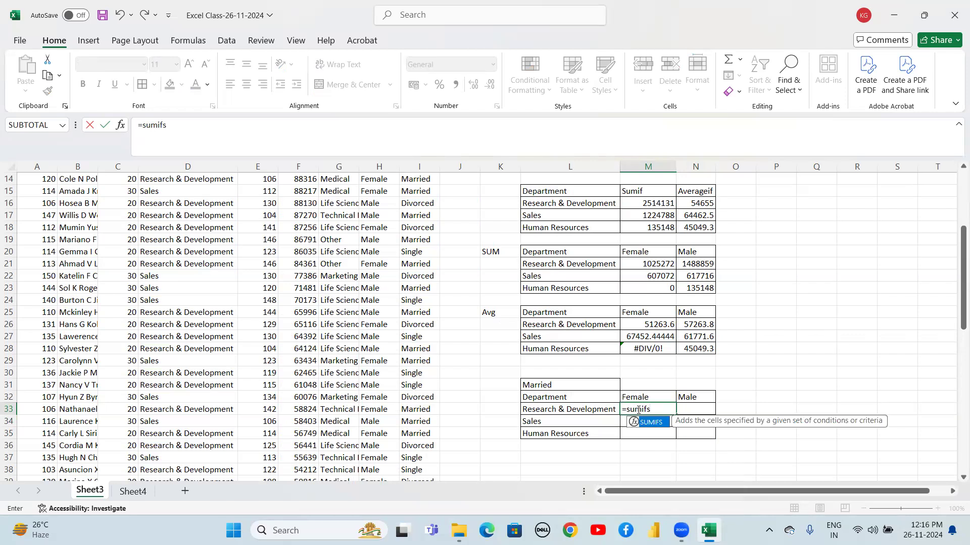
{"action": "type", "text": "("}
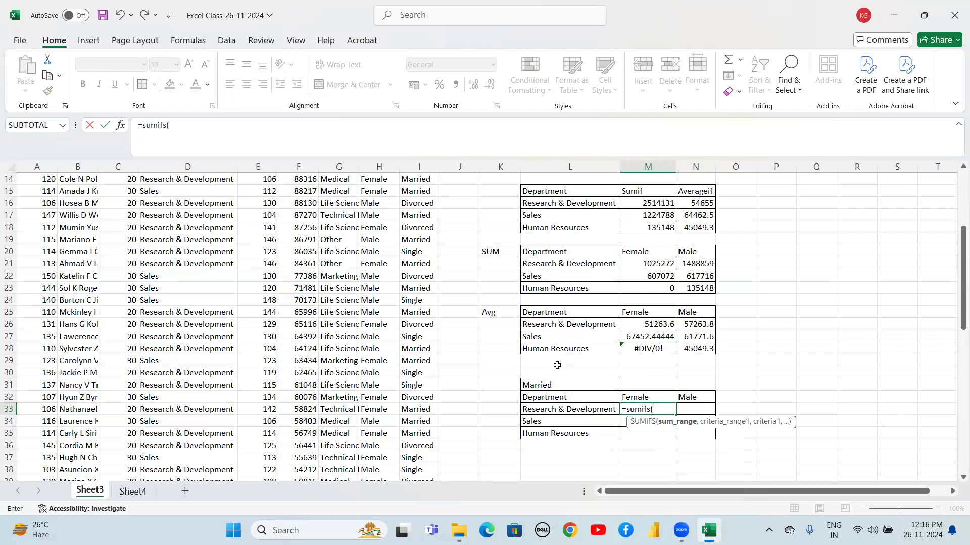
{"action": "left_click", "coordinate": [307, 279]}
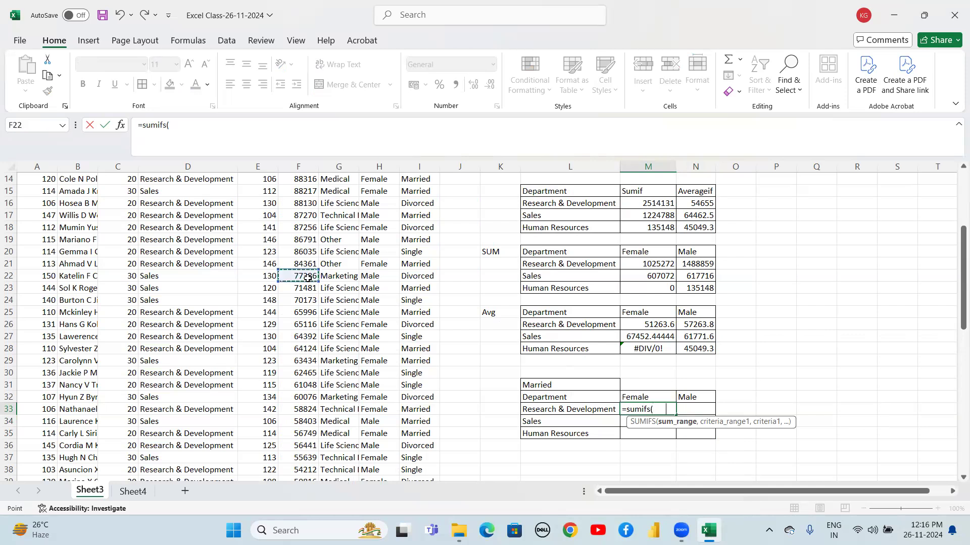
{"action": "key", "text": "ctrl+Up"}
{"action": "key", "text": "Down"}
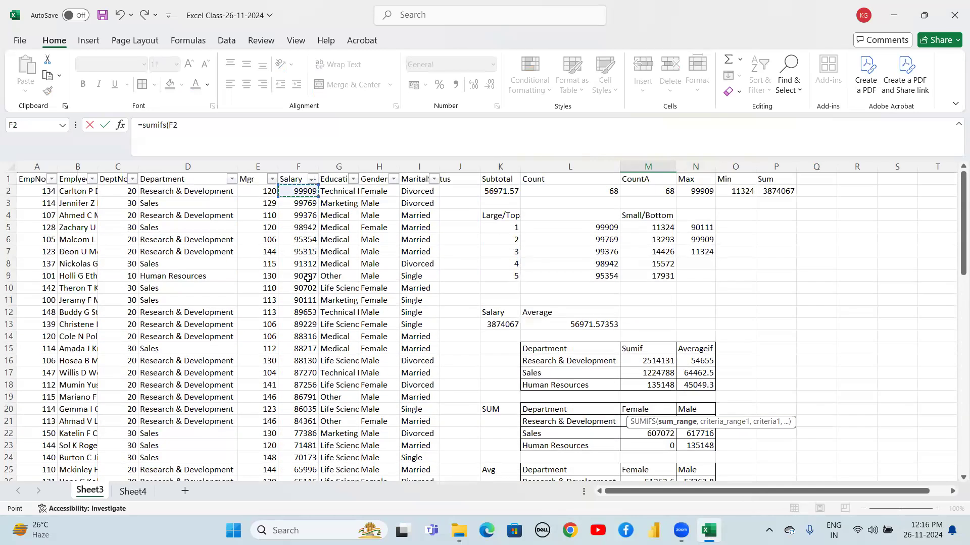
{"action": "key", "text": "ctrl+shift+Down"}
{"action": "key", "text": "shift+Up"}
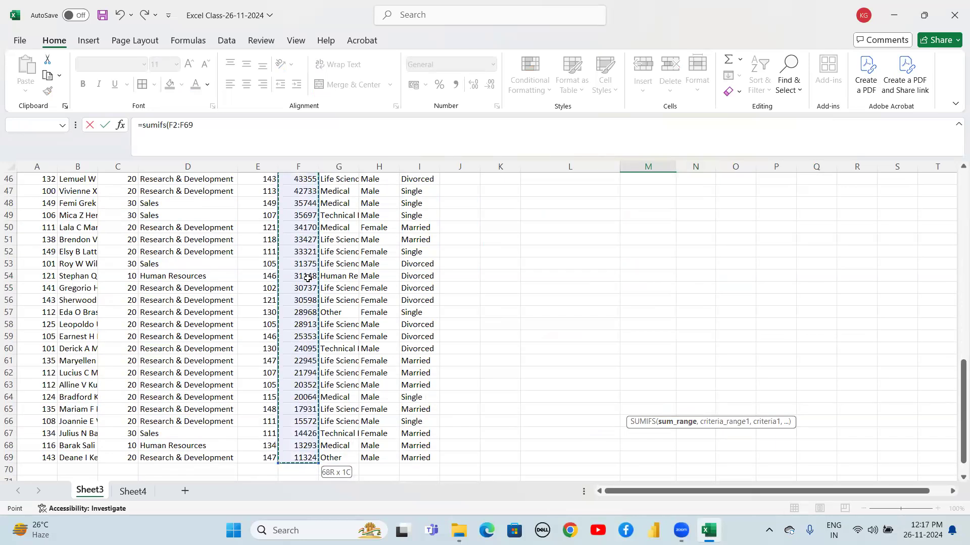
{"action": "scroll", "coordinate": [307, 278], "scroll_direction": "up", "scroll_amount": 8}
{"action": "key", "text": "F4"}
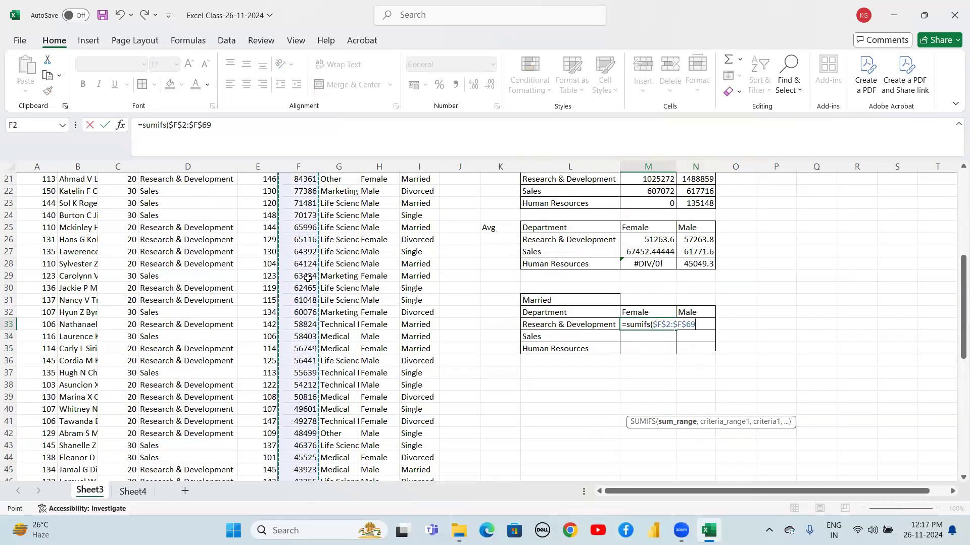
{"action": "type", "text": ","}
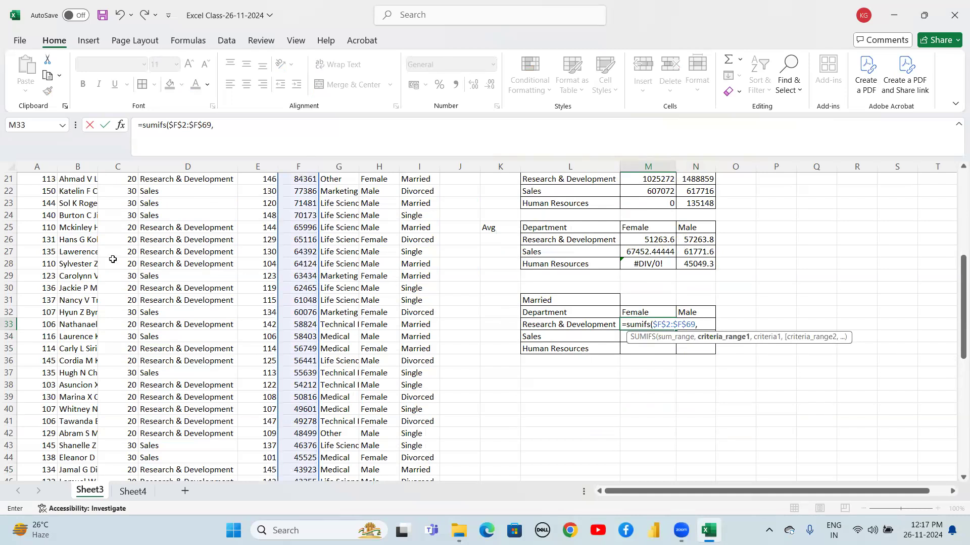
Add the department criteria range $D$2:$D$69 with criterion $L33 to the SUMIFS formula
{"action": "left_click", "coordinate": [173, 237]}
{"action": "key", "text": "ctrl+Up"}
{"action": "key", "text": "Down"}
{"action": "key", "text": "shift+Down"}
{"action": "key", "text": "shift+Down"}
{"action": "key", "text": "shift+Down"}
{"action": "key", "text": "shift+Down"}
{"action": "key", "text": "shift+Down"}
{"action": "key", "text": "shift+Down"}
{"action": "key", "text": "shift+Down"}
{"action": "key", "text": "shift+Down"}
{"action": "key", "text": "shift+Down"}
{"action": "key", "text": "shift+Down"}
{"action": "key", "text": "shift+Down"}
{"action": "key", "text": "shift+Down"}
{"action": "key", "text": "shift+Down"}
{"action": "key", "text": "shift+Down"}
{"action": "key", "text": "shift+Down"}
{"action": "key", "text": "shift+Down"}
{"action": "key", "text": "shift+Down"}
{"action": "key", "text": "shift+Down"}
{"action": "key", "text": "shift+Down"}
{"action": "key", "text": "shift+Down"}
{"action": "key", "text": "shift+Down"}
{"action": "key", "text": "shift+Down"}
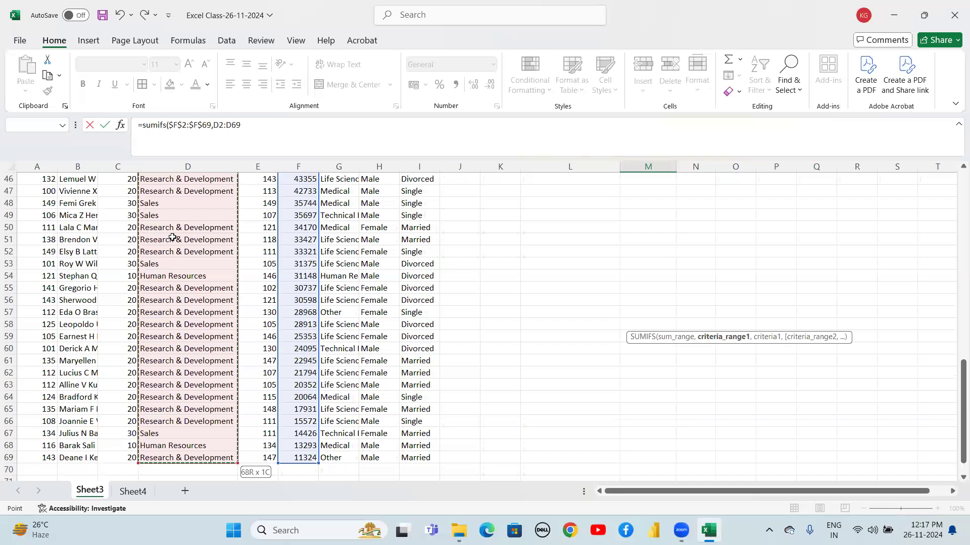
{"action": "key", "text": "F4"}
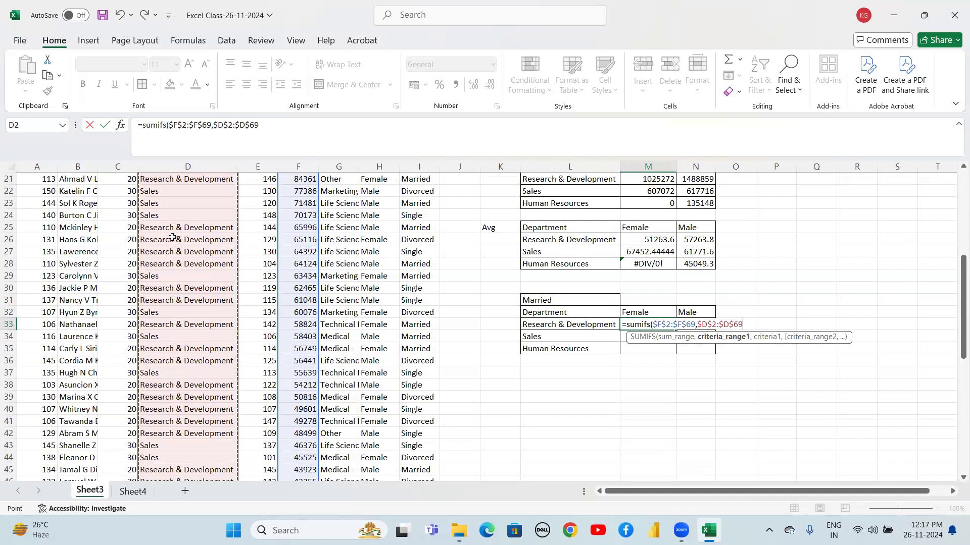
{"action": "type", "text": ","}
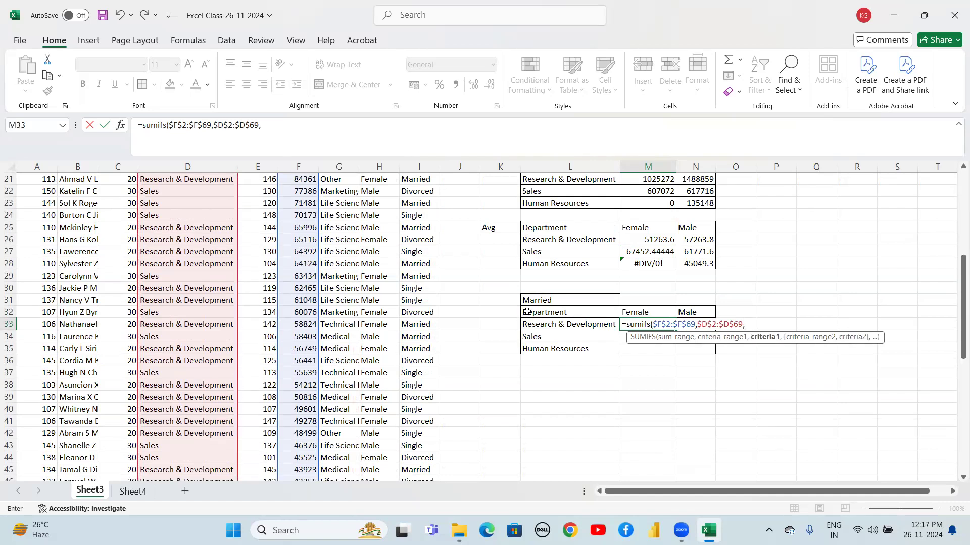
{"action": "left_click", "coordinate": [557, 327]}
{"action": "key", "text": "F4"}
{"action": "key", "text": "F4"}
{"action": "key", "text": "F4"}
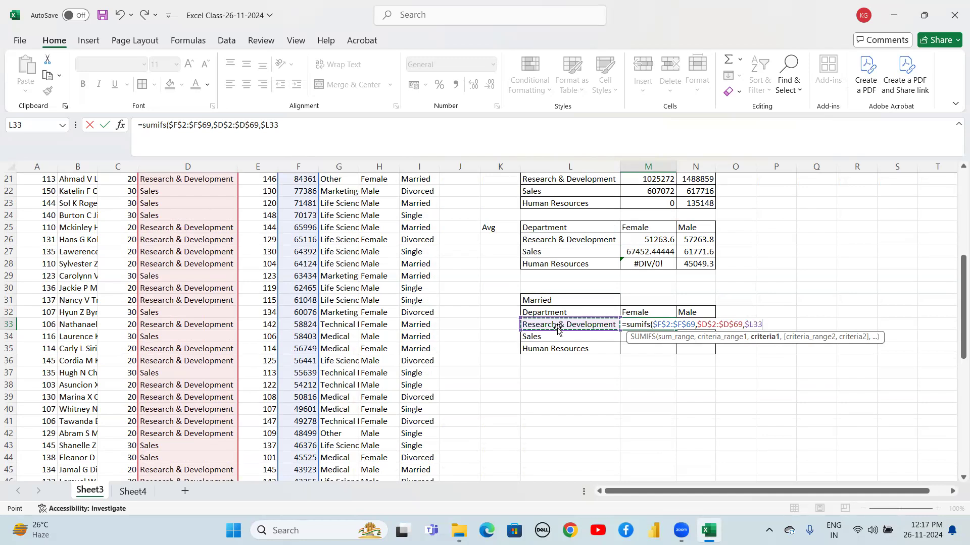
{"action": "type", "text": ","}
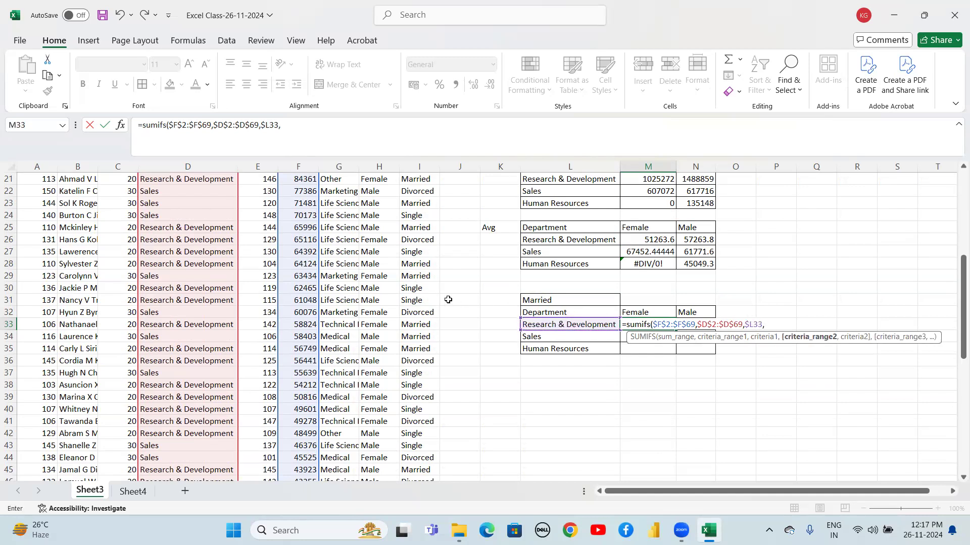
Add the gender criteria range $H$2:$H$69 with criterion M$32 to the SUMIFS formula
{"action": "left_click", "coordinate": [378, 258]}
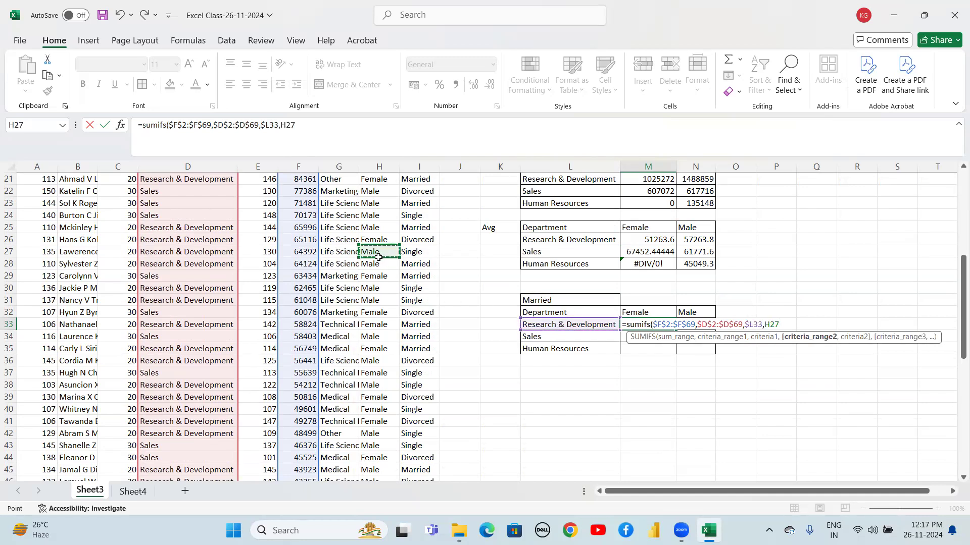
{"action": "key", "text": "ctrl+Up"}
{"action": "key", "text": "Down"}
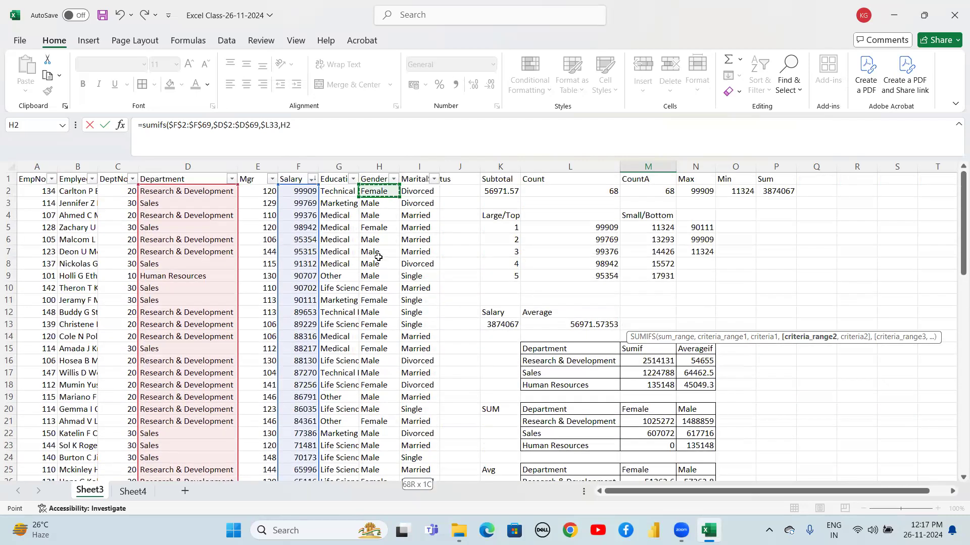
{"action": "key", "text": "ctrl+shift+Down"}
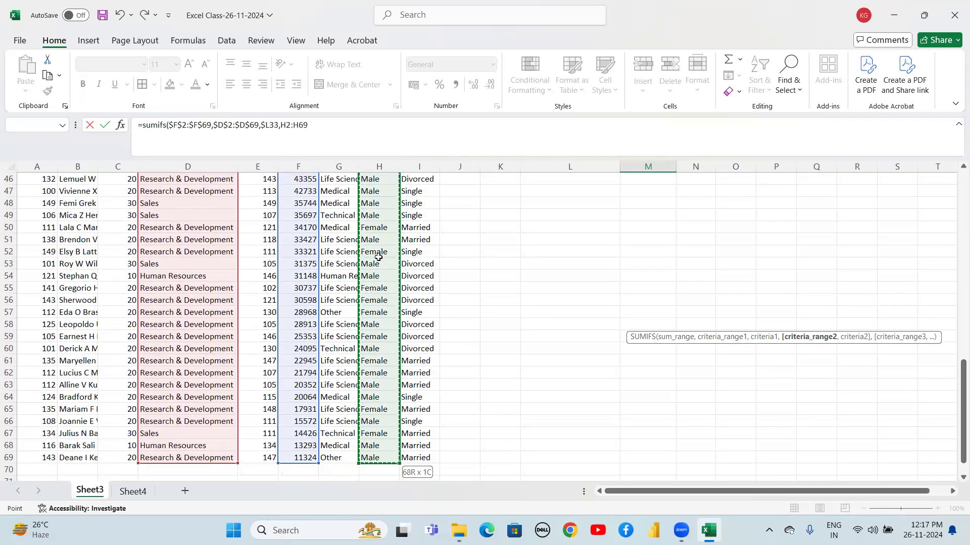
{"action": "key", "text": "F4"}
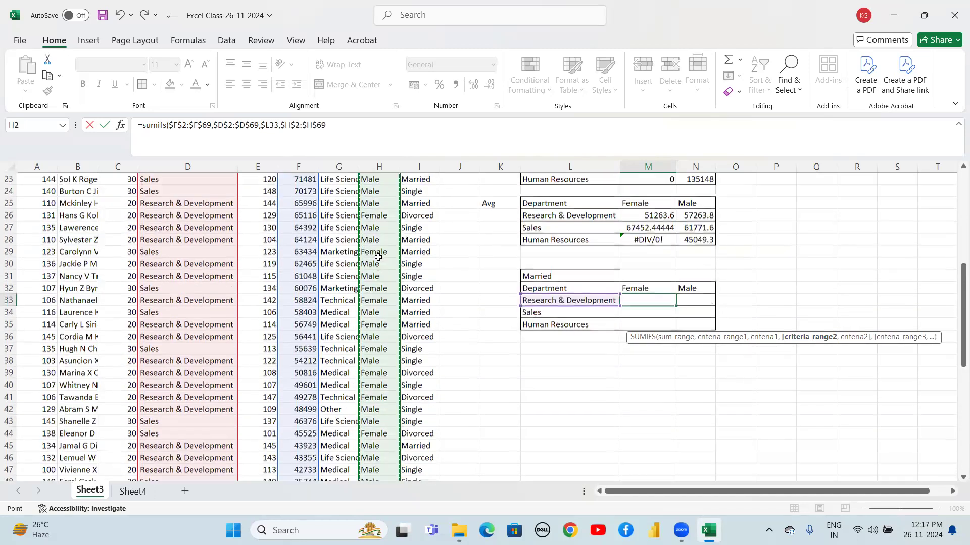
{"action": "type", "text": ","}
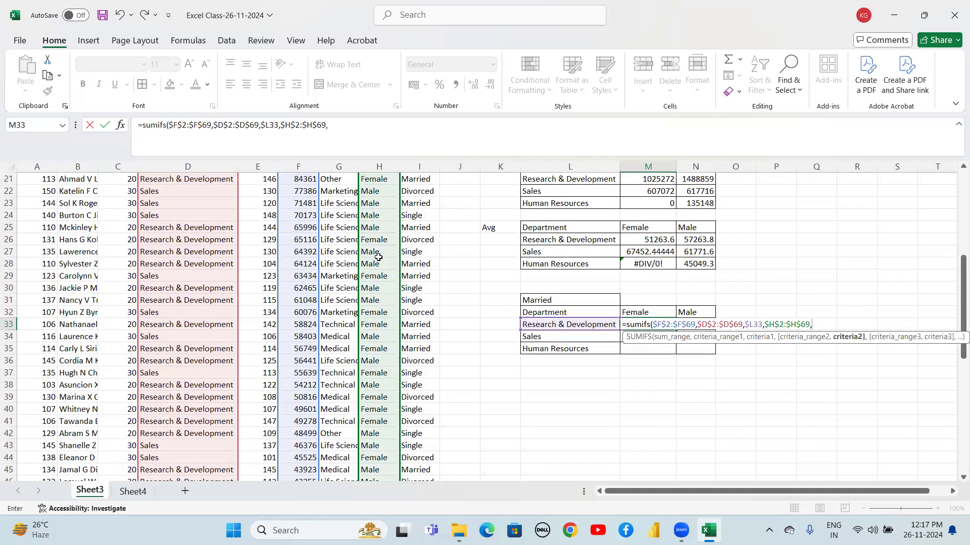
{"action": "left_click", "coordinate": [648, 313]}
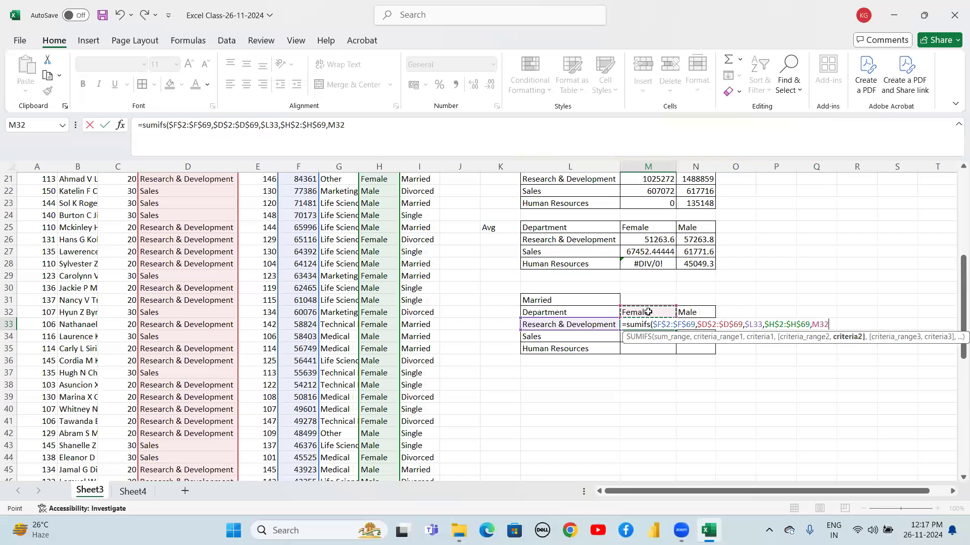
{"action": "key", "text": "F4"}
{"action": "key", "text": "F4"}
{"action": "key", "text": "F4"}
{"action": "key", "text": "F4"}
{"action": "key", "text": "F4"}
{"action": "key", "text": "F4"}
{"action": "type", "text": ","}
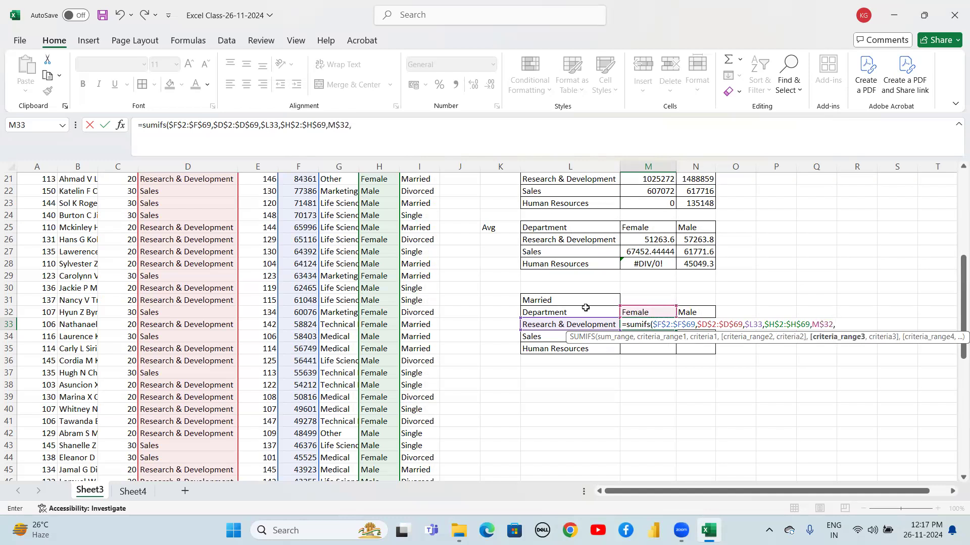
Add the marital status criteria range $I$2:$I$69 with criterion $L$31, then close and enter the formula
{"action": "left_click", "coordinate": [419, 241]}
{"action": "key", "text": "ctrl+Up"}
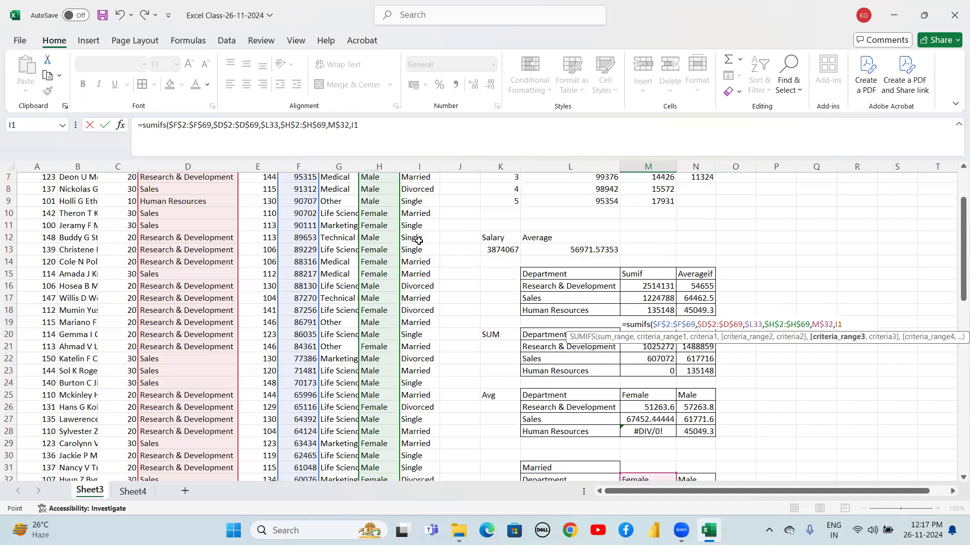
{"action": "key", "text": "Down"}
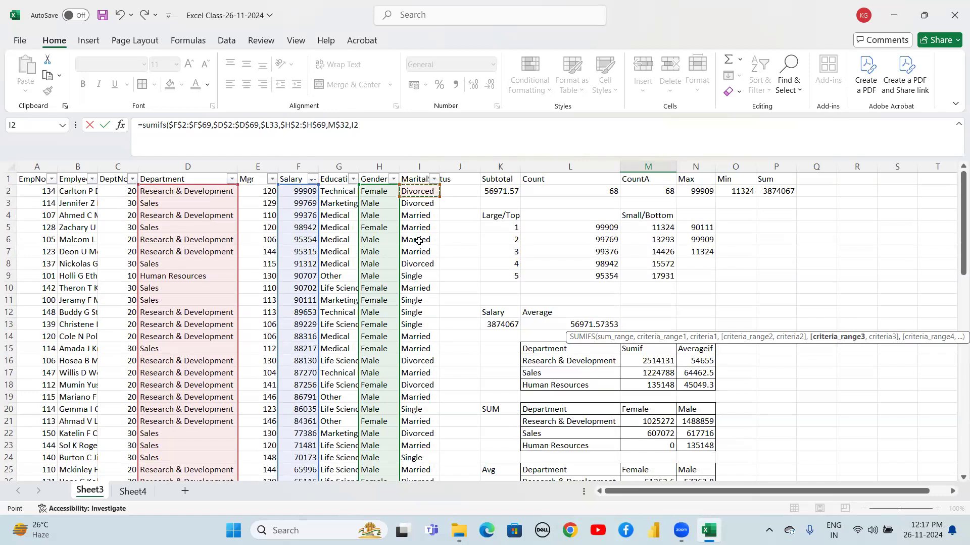
{"action": "key", "text": "ctrl+shift+Down"}
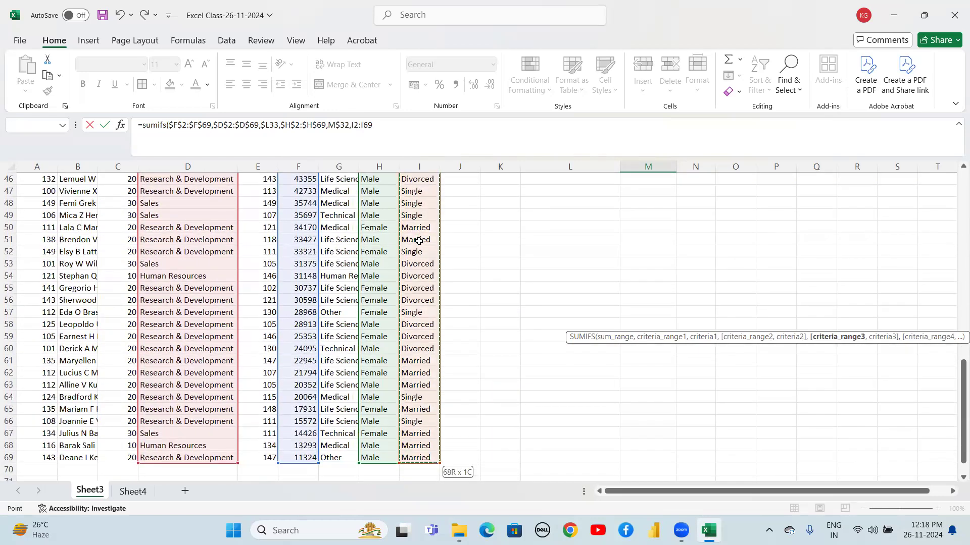
{"action": "key", "text": "F4"}
{"action": "type", "text": ","}
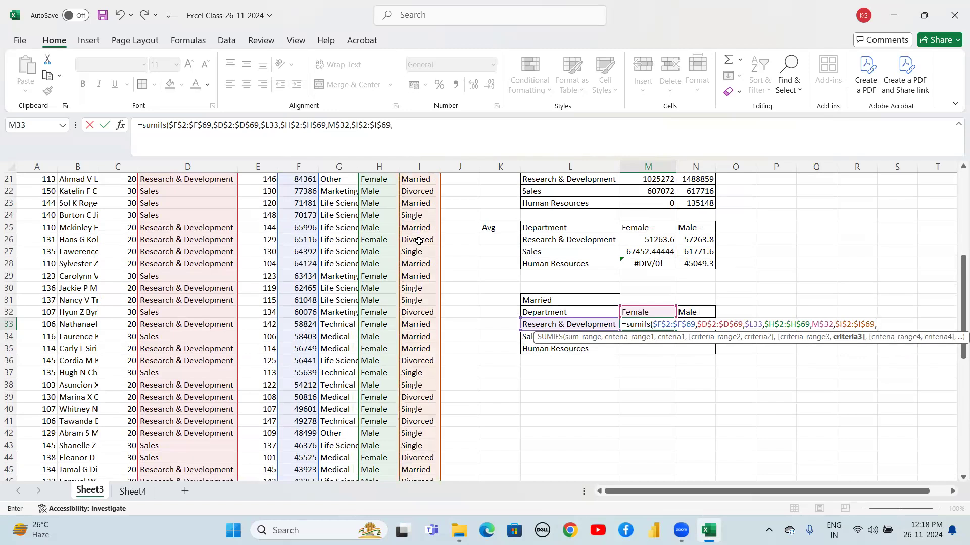
{"action": "left_click", "coordinate": [539, 297]}
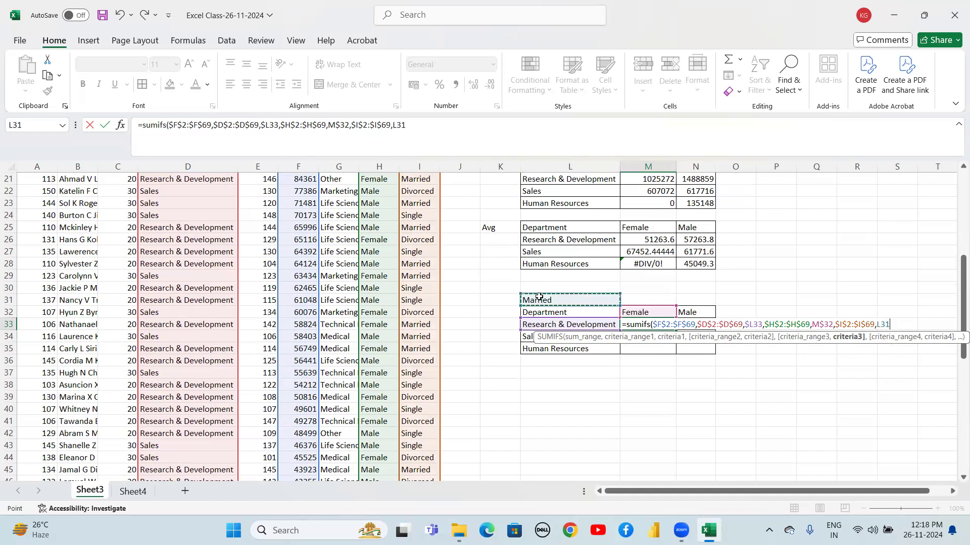
{"action": "key", "text": "F4"}
{"action": "type", "text": ")"}
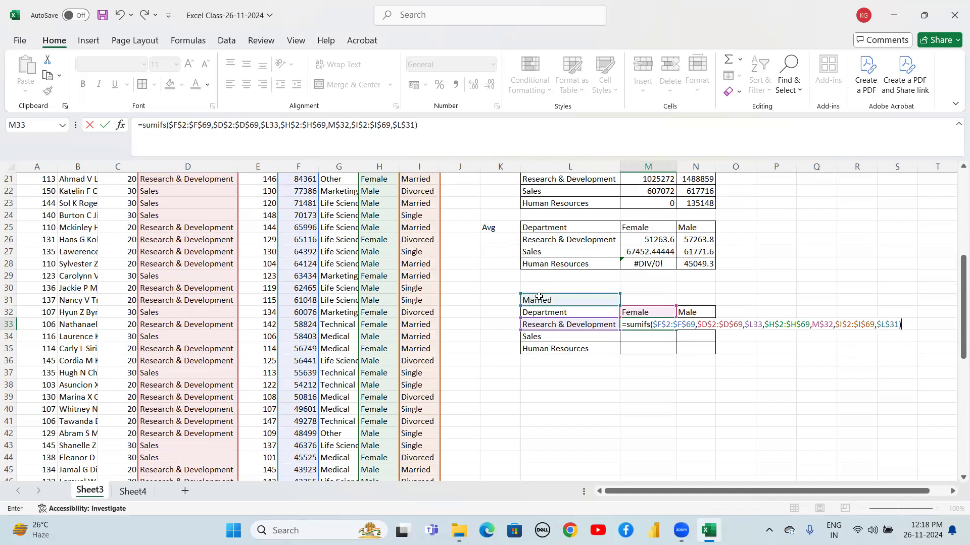
{"action": "key", "text": "Return"}
Fill the Married SUMIFS formula down through M35 for the Female column
{"action": "key", "text": "Up"}
{"action": "key", "text": "shift+Down"}
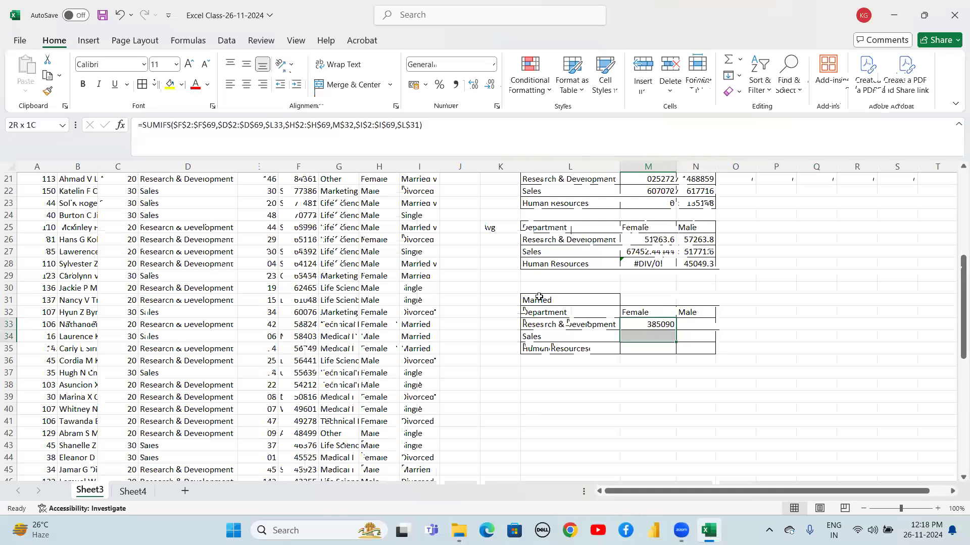
{"action": "key", "text": "shift+Down"}
{"action": "key", "text": "ctrl+d"}
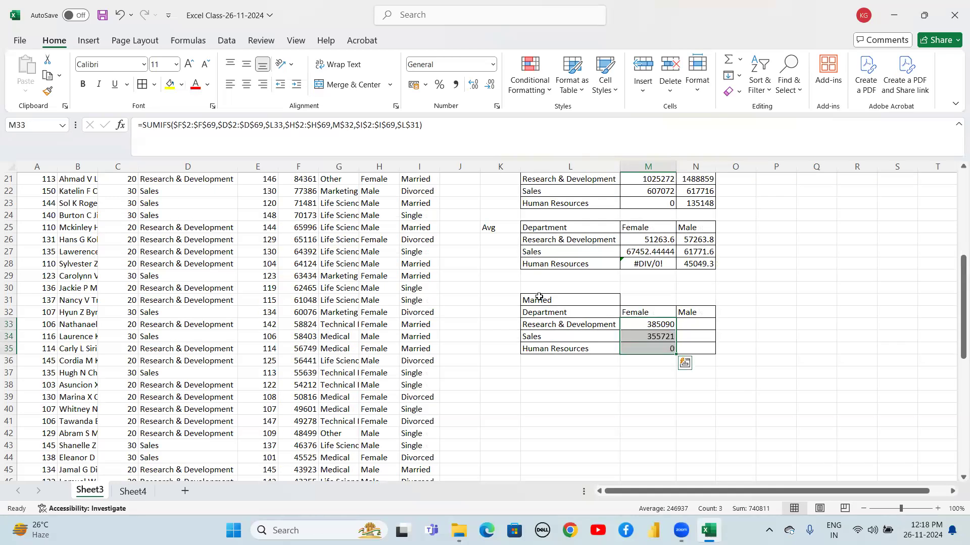
Fill the SUMIFS formulas right into the Male column for the Married table rows
{"action": "key", "text": "shift+Right"}
{"action": "key", "text": "ctrl+r"}
{"action": "key", "text": "Down"}
{"action": "key", "text": "Down"}
{"action": "key", "text": "Down"}
{"action": "key", "text": "Down"}
{"action": "key", "text": "Down"}
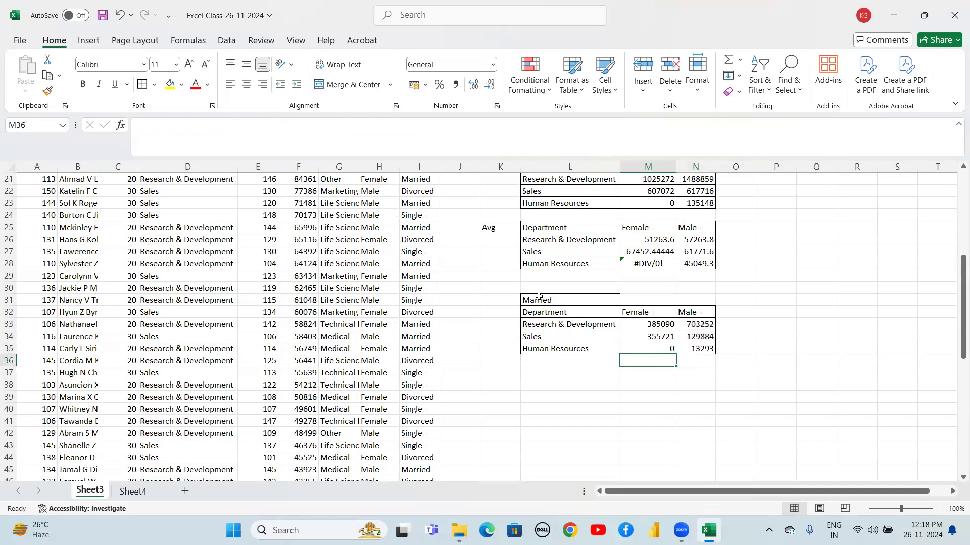
Label the marital status sum table as Sum in cell K33
{"action": "key", "text": "Up"}
{"action": "key", "text": "Up"}
{"action": "key", "text": "Up"}
{"action": "key", "text": "Left"}
{"action": "key", "text": "Left"}
{"action": "key", "text": "Up"}
{"action": "key", "text": "Up"}
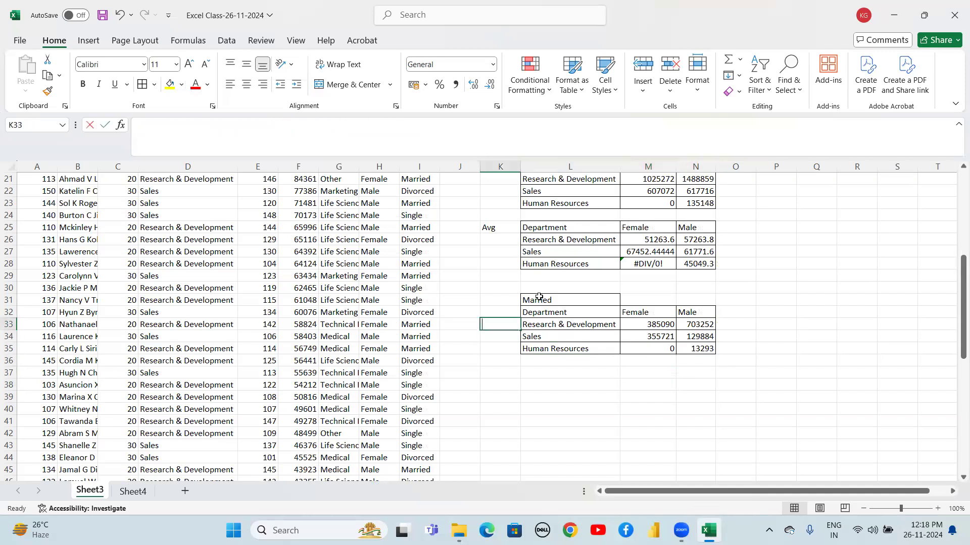
{"action": "type", "text": "Sum"}
{"action": "key", "text": "Return"}
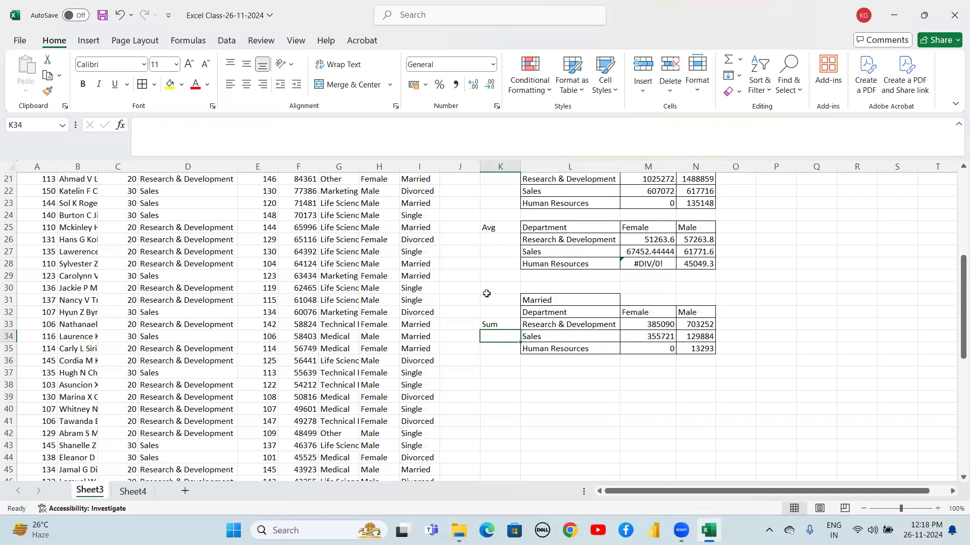
Change the marital status heading in L31 to Single
{"action": "left_click", "coordinate": [553, 301]}
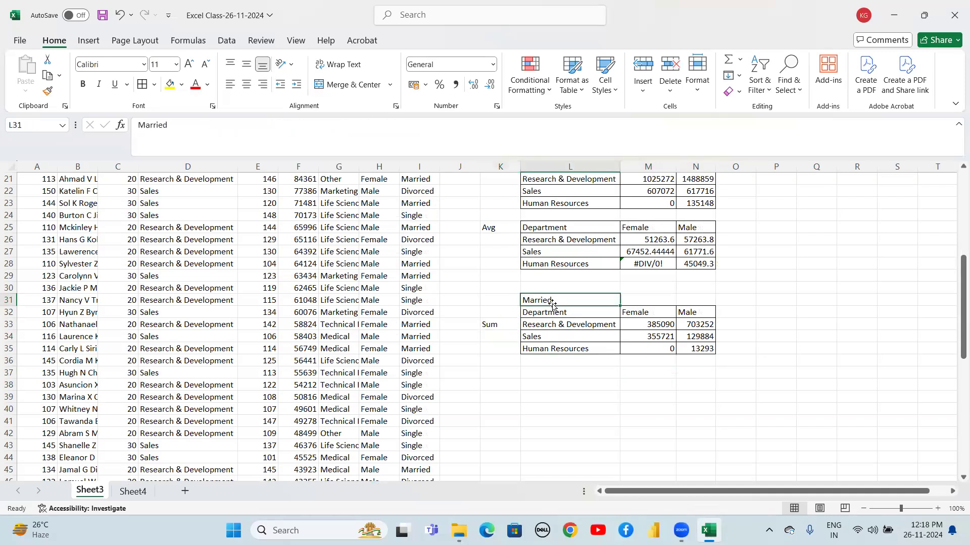
{"action": "type", "text": "Single"}
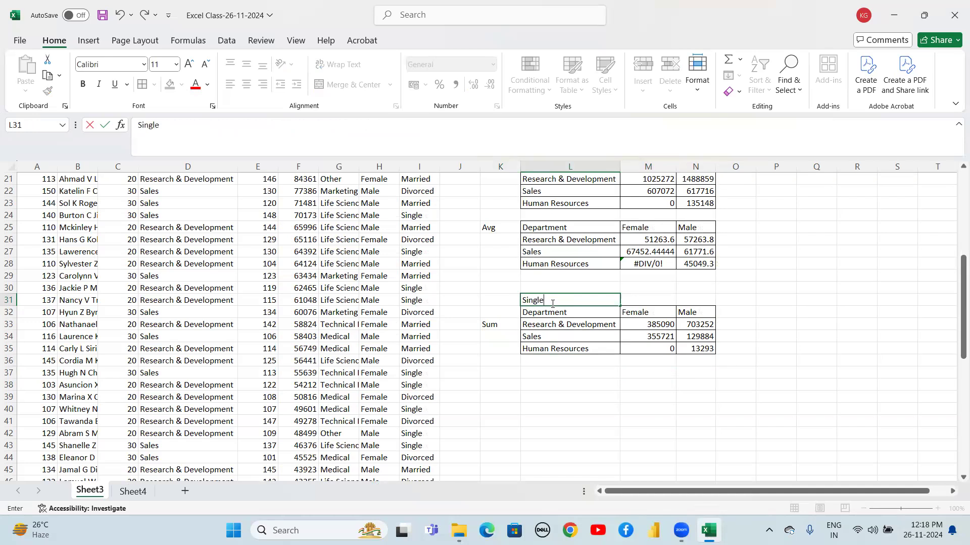
{"action": "key", "text": "Return"}
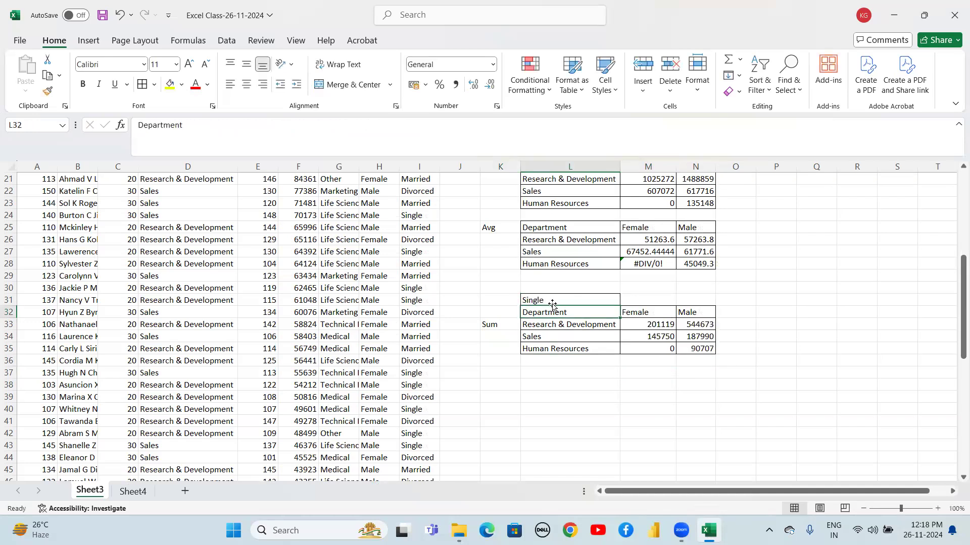
Copy the Single summary table L31:N35 and paste it starting at L37
{"action": "left_click", "coordinate": [568, 380]}
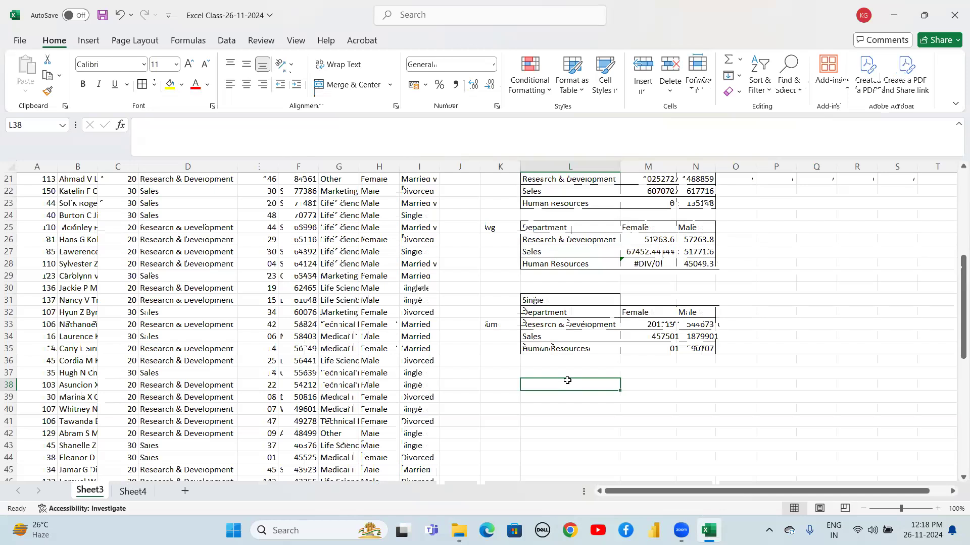
{"action": "key", "text": "Up"}
{"action": "key", "text": "Up"}
{"action": "key", "text": "Up"}
{"action": "key", "text": "Up"}
{"action": "key", "text": "Up"}
{"action": "key", "text": "Up"}
{"action": "key", "text": "Up"}
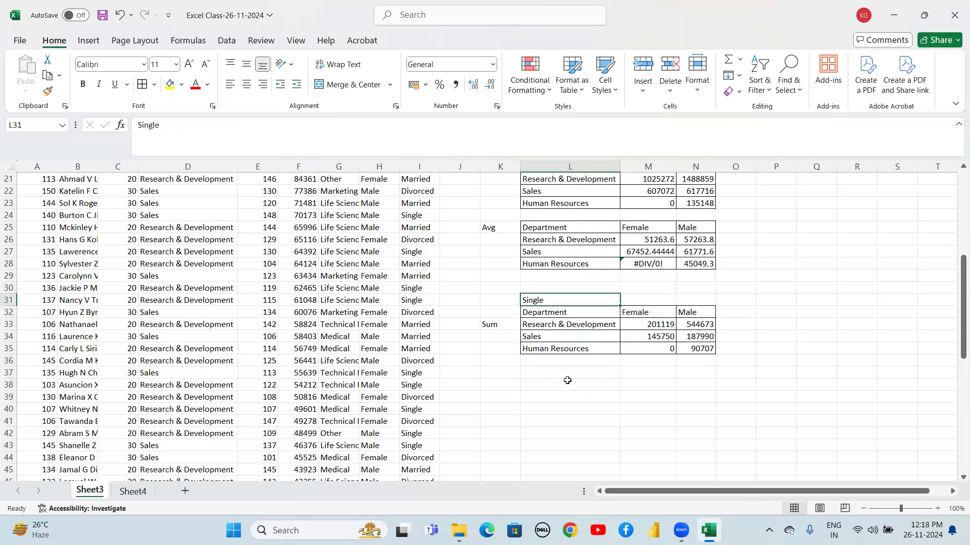
{"action": "key", "text": "shift+Down"}
{"action": "key", "text": "shift+Down"}
{"action": "key", "text": "shift+Down"}
{"action": "key", "text": "shift+Down"}
{"action": "key", "text": "shift+Right"}
{"action": "key", "text": "shift+Right"}
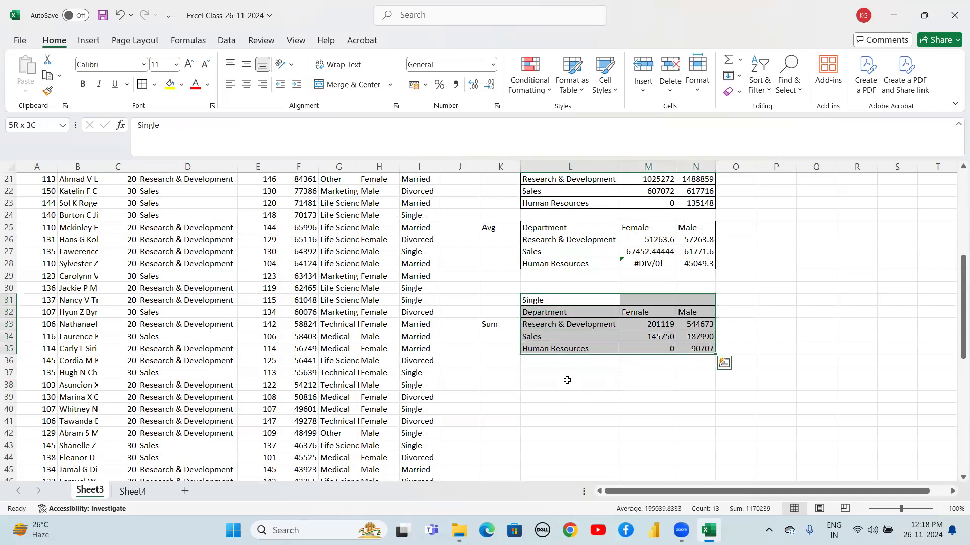
{"action": "key", "text": "ctrl+c"}
{"action": "key", "text": "Down"}
{"action": "key", "text": "Down"}
{"action": "key", "text": "Down"}
{"action": "key", "text": "Down"}
{"action": "key", "text": "Down"}
{"action": "key", "text": "Down"}
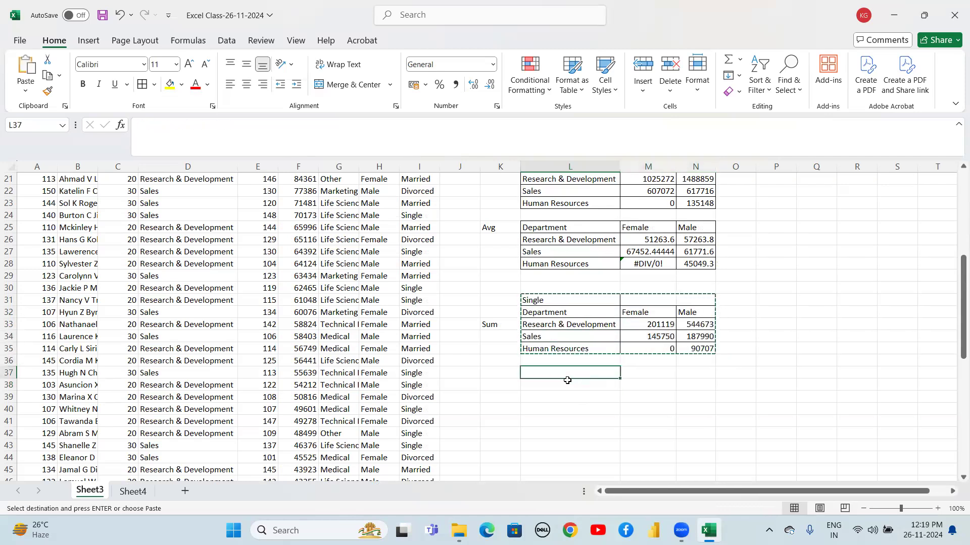
{"action": "key", "text": "ctrl+v"}
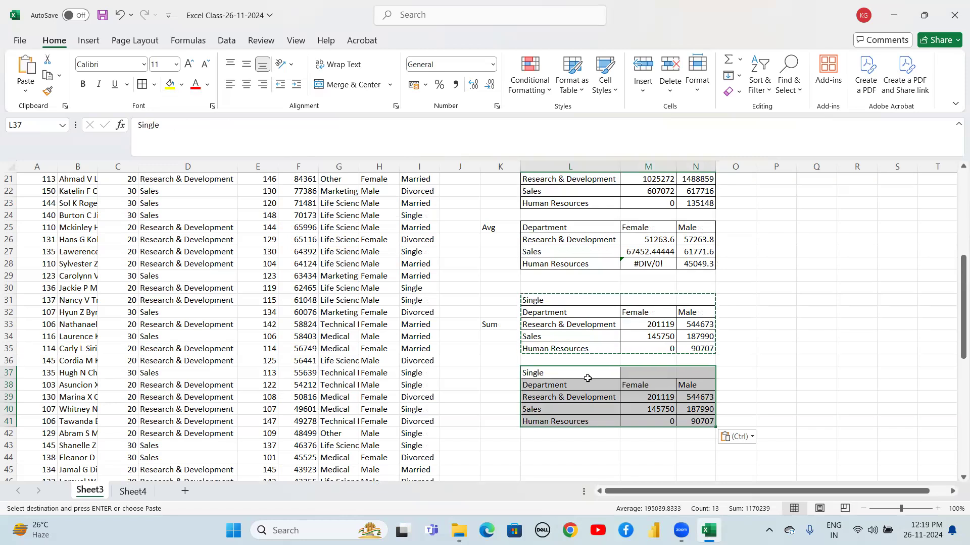
Clear the pasted sum values from M39:N41 in the new table
{"action": "left_click", "coordinate": [639, 399]}
{"action": "key", "text": "shift+Right"}
{"action": "key", "text": "shift+Down"}
{"action": "key", "text": "shift+Down"}
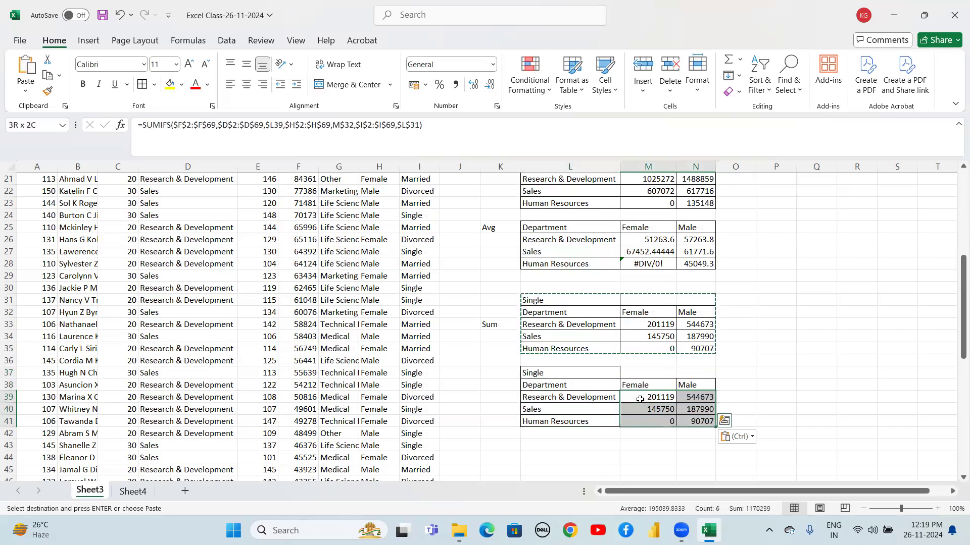
{"action": "key", "text": "Delete"}
Start an AVERAGEIFS formula in M39 with the salary average range $F$2:$F$69
{"action": "left_click", "coordinate": [640, 399]}
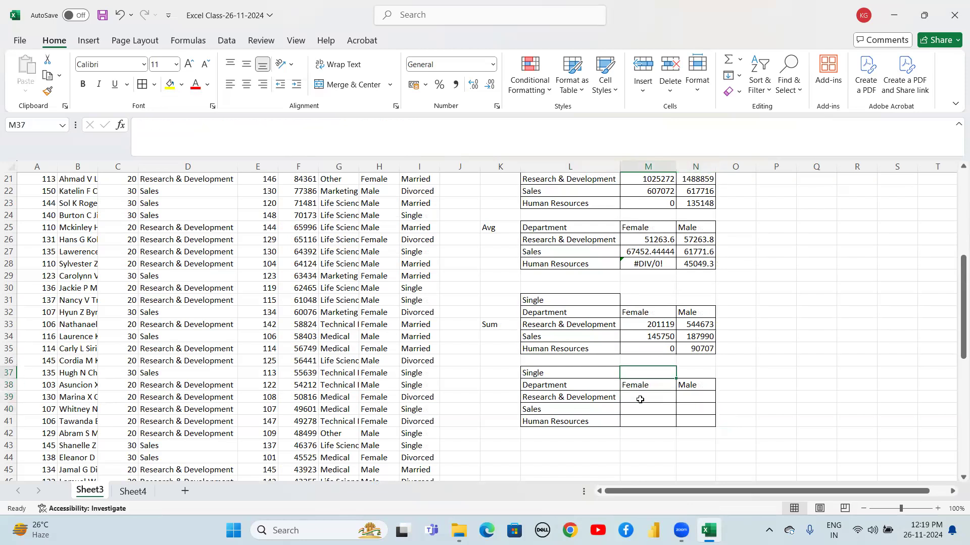
{"action": "type", "text": "=a"}
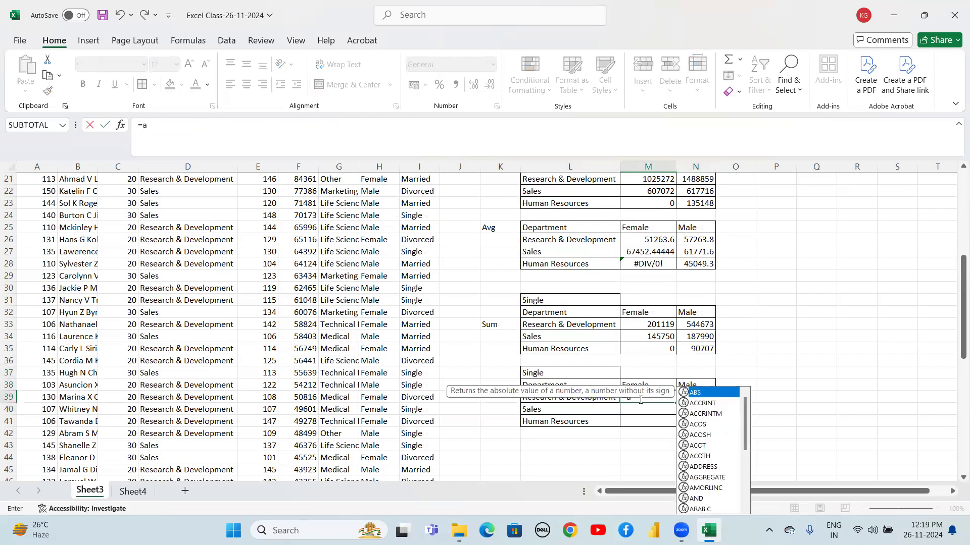
{"action": "type", "text": "ver"}
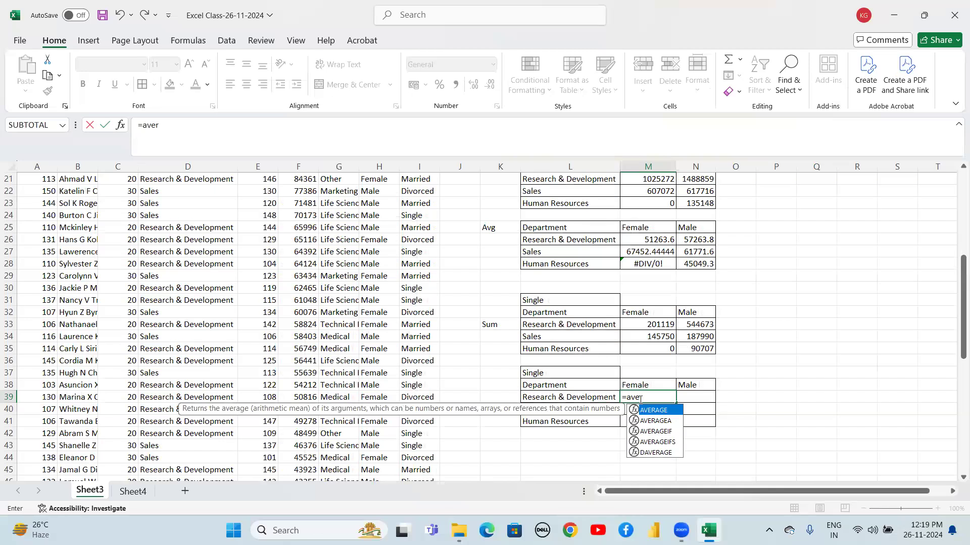
{"action": "key", "text": "Down"}
{"action": "key", "text": "Down"}
{"action": "key", "text": "Down"}
{"action": "key", "text": "Tab"}
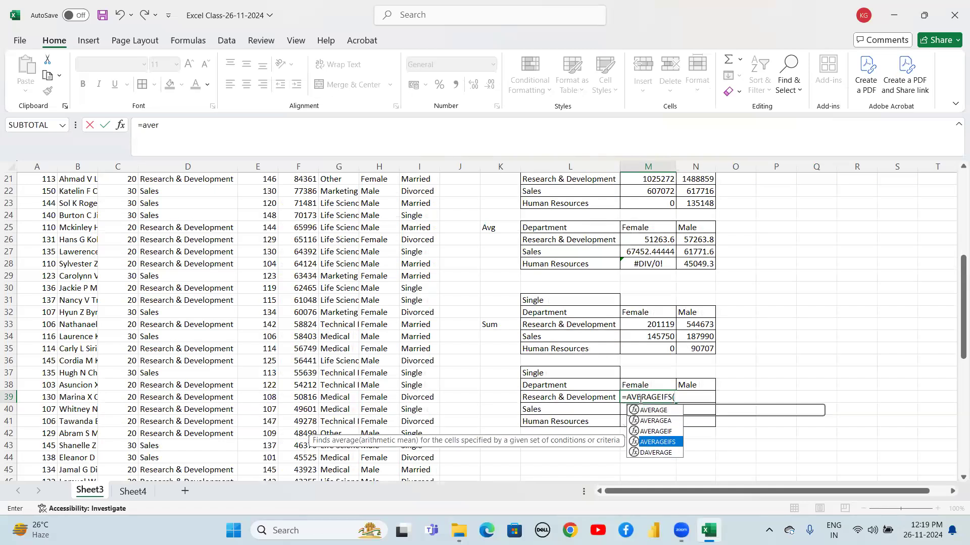
{"action": "left_click", "coordinate": [295, 276]}
{"action": "key", "text": "Up"}
{"action": "key", "text": "Up"}
{"action": "key", "text": "Up"}
{"action": "key", "text": "Up"}
{"action": "key", "text": "Up"}
{"action": "key", "text": "Up"}
{"action": "key", "text": "Up"}
{"action": "key", "text": "Up"}
{"action": "key", "text": "Up"}
{"action": "key", "text": "Up"}
{"action": "key", "text": "Up"}
{"action": "key", "text": "Up"}
{"action": "key", "text": "Up"}
{"action": "key", "text": "Up"}
{"action": "key", "text": "Up"}
{"action": "key", "text": "Up"}
{"action": "key", "text": "Up"}
{"action": "key", "text": "Up"}
{"action": "key", "text": "Up"}
{"action": "key", "text": "Up"}
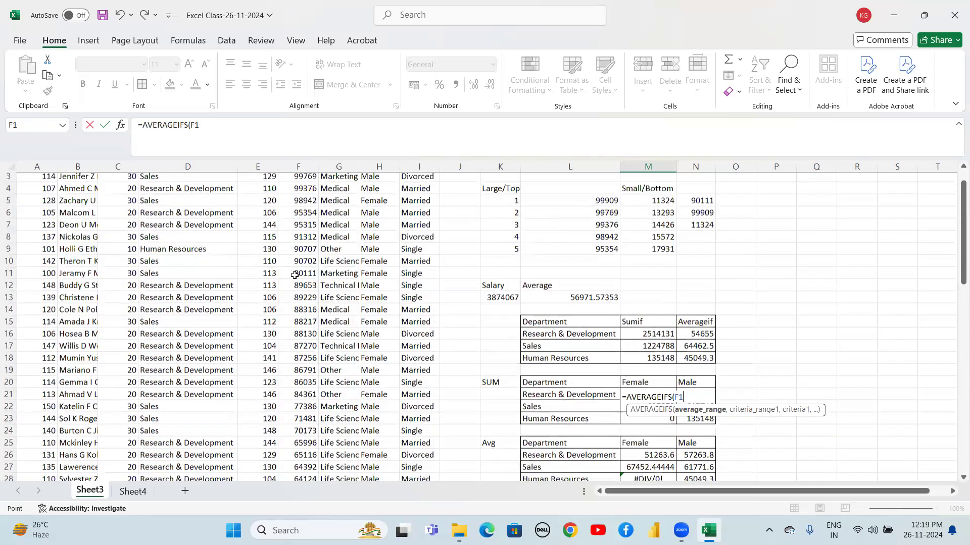
{"action": "key", "text": "Up"}
{"action": "key", "text": "ctrl+shift+Down"}
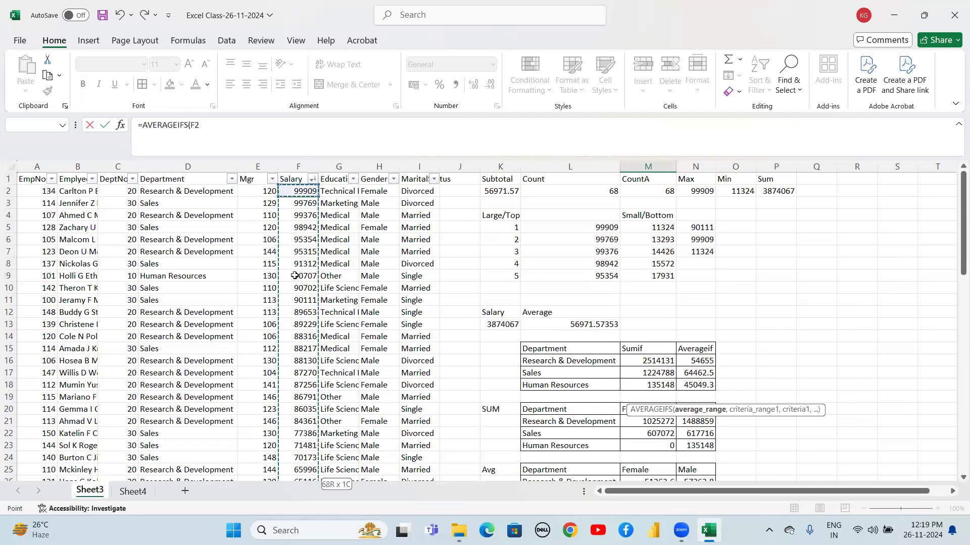
{"action": "key", "text": "shift+Up"}
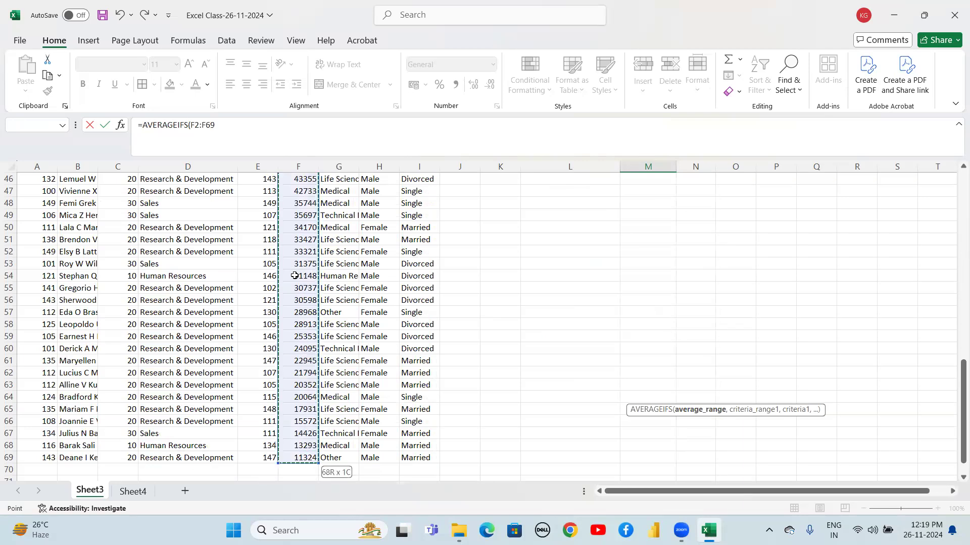
{"action": "key", "text": "F4"}
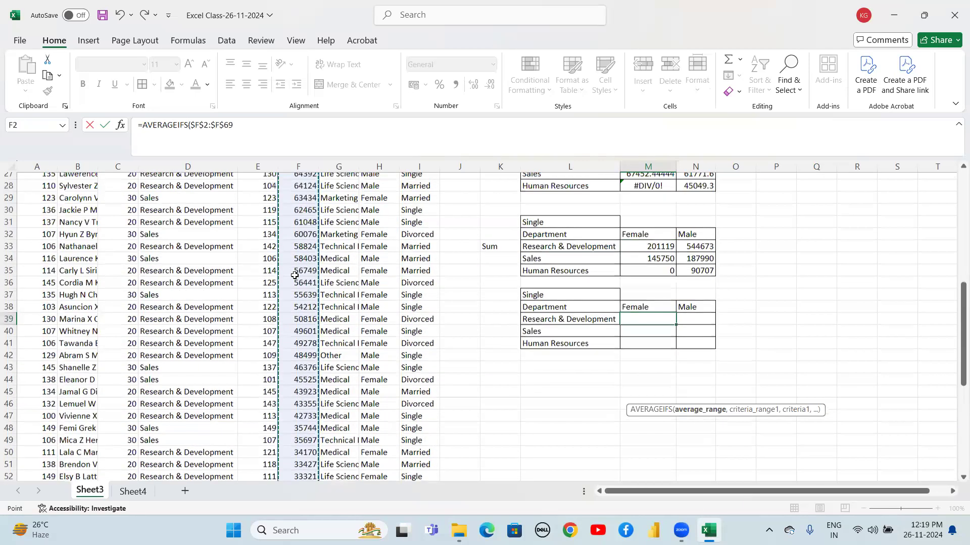
{"action": "type", "text": ","}
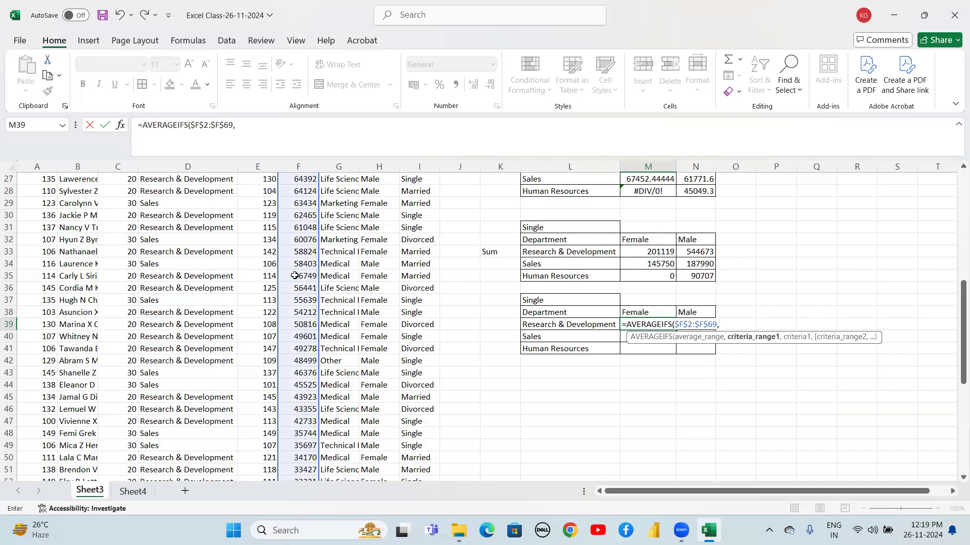
Add the department criteria range $D$2:$D$69 and the criterion $L39 to the AVERAGEIFS formula in M39
{"action": "left_click", "coordinate": [182, 245]}
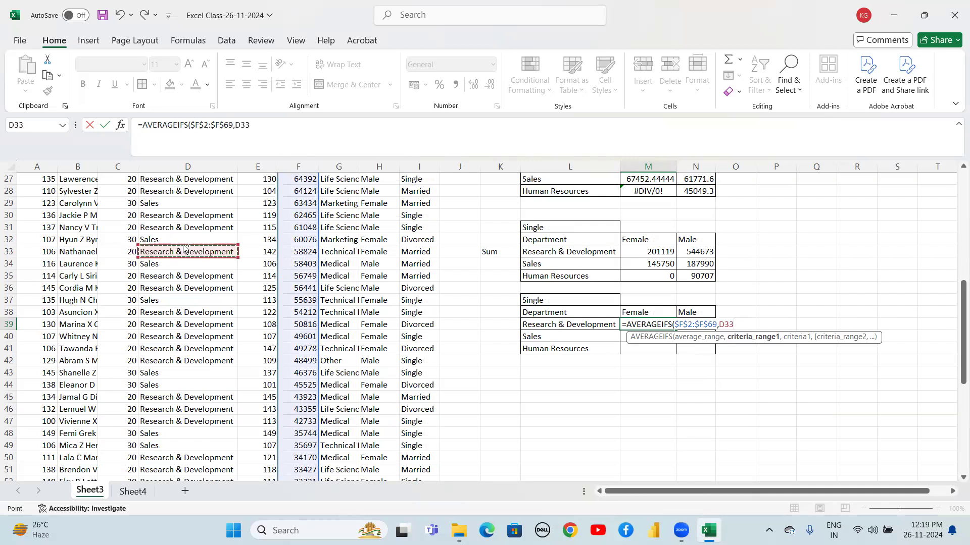
{"action": "key", "text": "Up"}
{"action": "key", "text": "Up"}
{"action": "key", "text": "Up"}
{"action": "key", "text": "Up"}
{"action": "key", "text": "Up"}
{"action": "key", "text": "Up"}
{"action": "key", "text": "Up"}
{"action": "key", "text": "Up"}
{"action": "key", "text": "Up"}
{"action": "key", "text": "Up"}
{"action": "key", "text": "Up"}
{"action": "key", "text": "Up"}
{"action": "key", "text": "Up"}
{"action": "key", "text": "Up"}
{"action": "key", "text": "Up"}
{"action": "key", "text": "Up"}
{"action": "key", "text": "Up"}
{"action": "key", "text": "Up"}
{"action": "key", "text": "Up"}
{"action": "key", "text": "Up"}
{"action": "key", "text": "Up"}
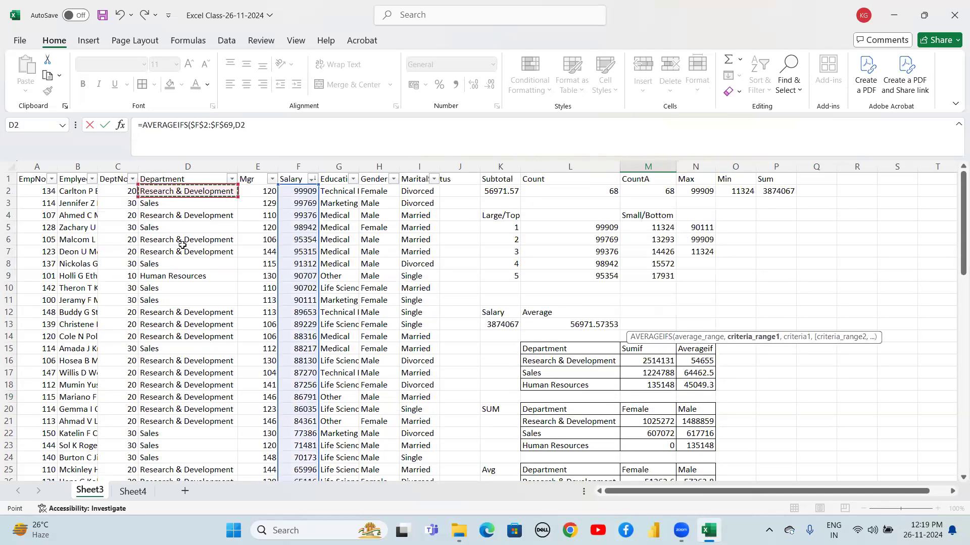
{"action": "key", "text": "ctrl+shift+Down"}
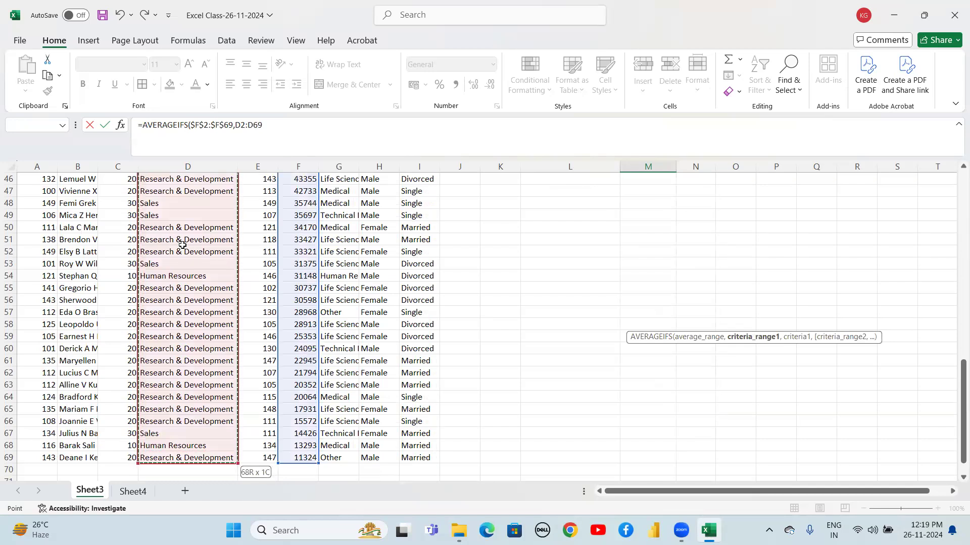
{"action": "key", "text": "F4"}
{"action": "type", "text": ","}
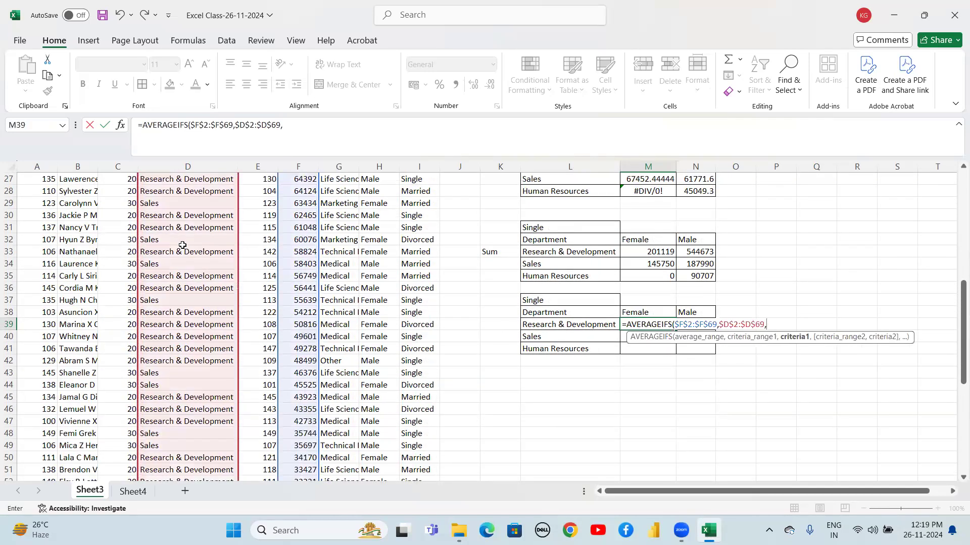
{"action": "left_click", "coordinate": [560, 325]}
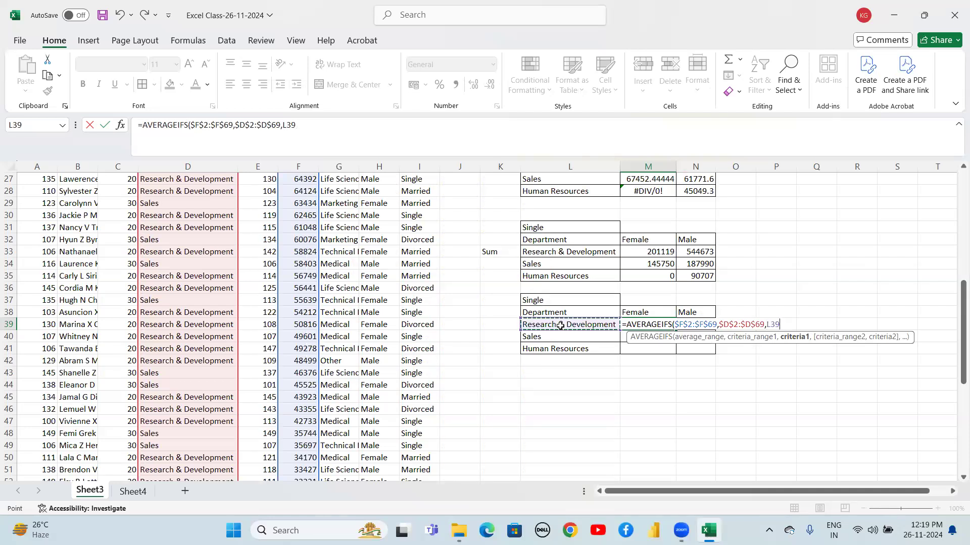
{"action": "key", "text": "F4"}
{"action": "key", "text": "F4"}
{"action": "key", "text": "F4"}
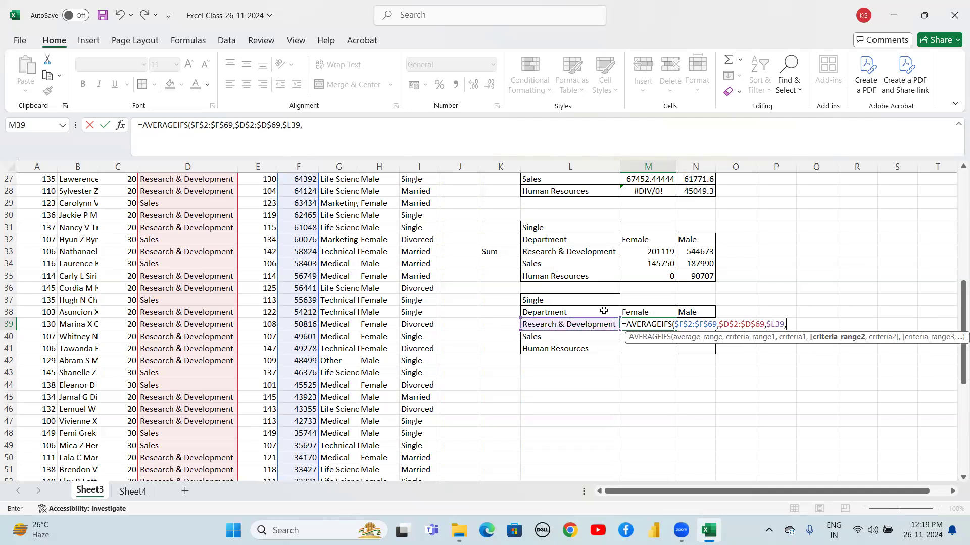
Add the gender criteria range $H$2:$H$69 and the criterion M$38 to the formula
{"action": "left_click", "coordinate": [380, 285]}
{"action": "key", "text": "ctrl+Up"}
{"action": "key", "text": "Down"}
{"action": "key", "text": "ctrl+shift+Down"}
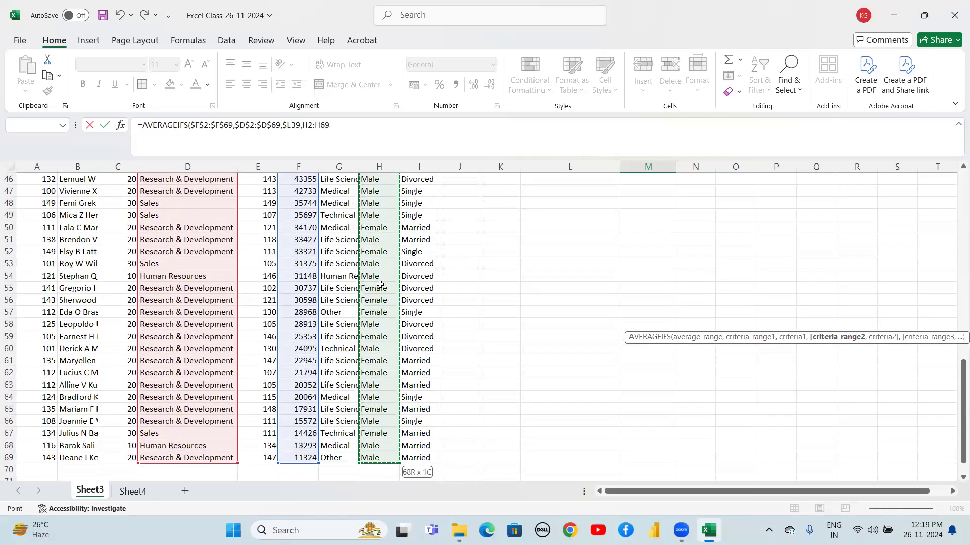
{"action": "key", "text": "F4"}
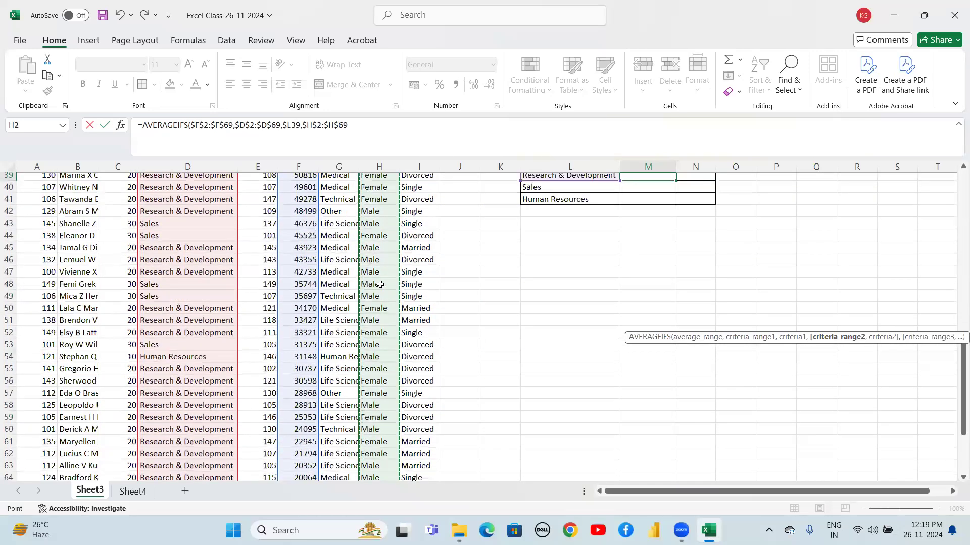
{"action": "type", "text": ","}
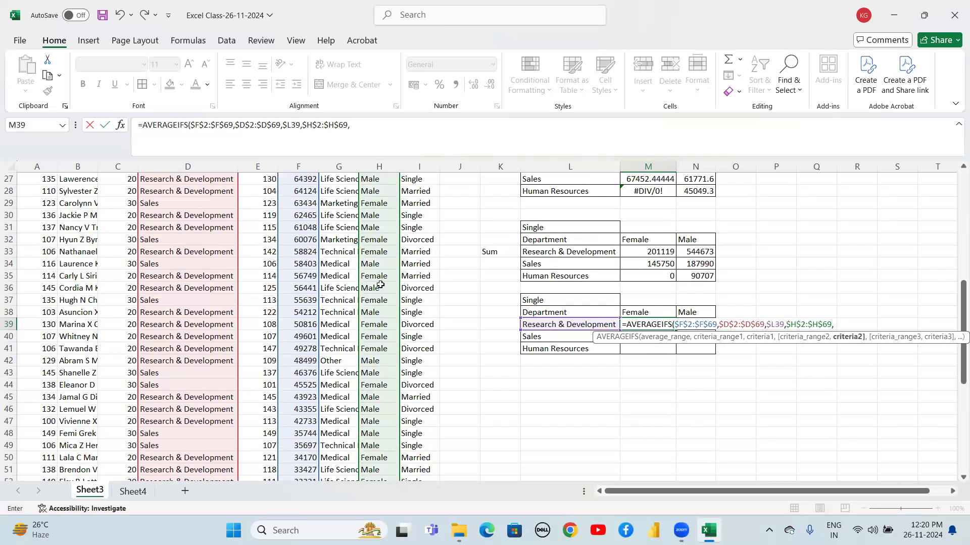
{"action": "left_click", "coordinate": [646, 311]}
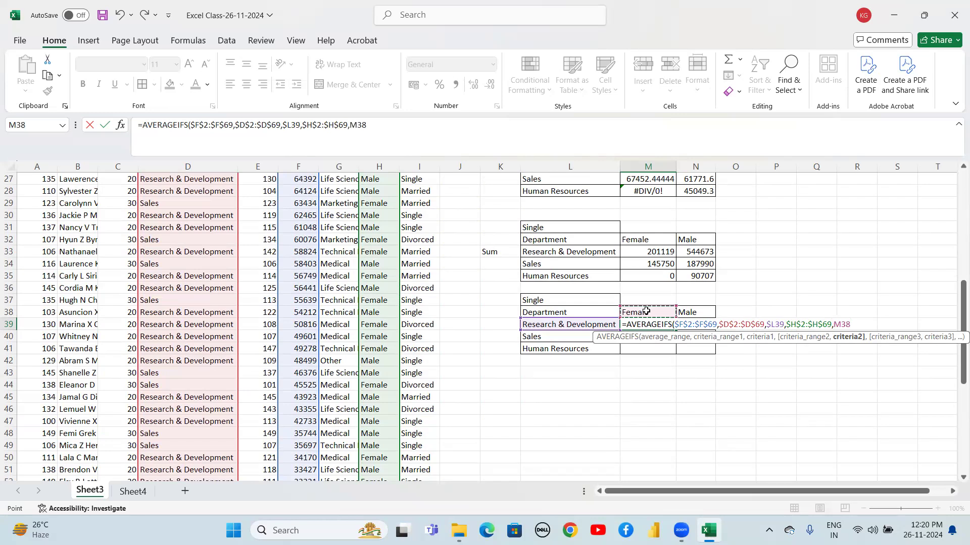
{"action": "key", "text": "F4"}
{"action": "key", "text": "F4"}
{"action": "type", "text": ","}
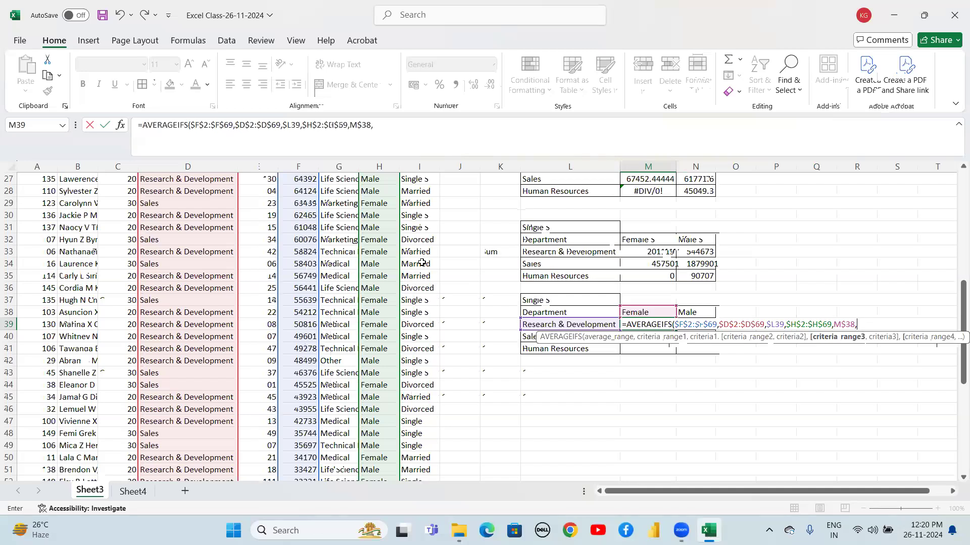
Add the marital status criteria range $I$2:$I$69 and the criterion $L$37, then enter the formula
{"action": "left_click", "coordinate": [424, 238]}
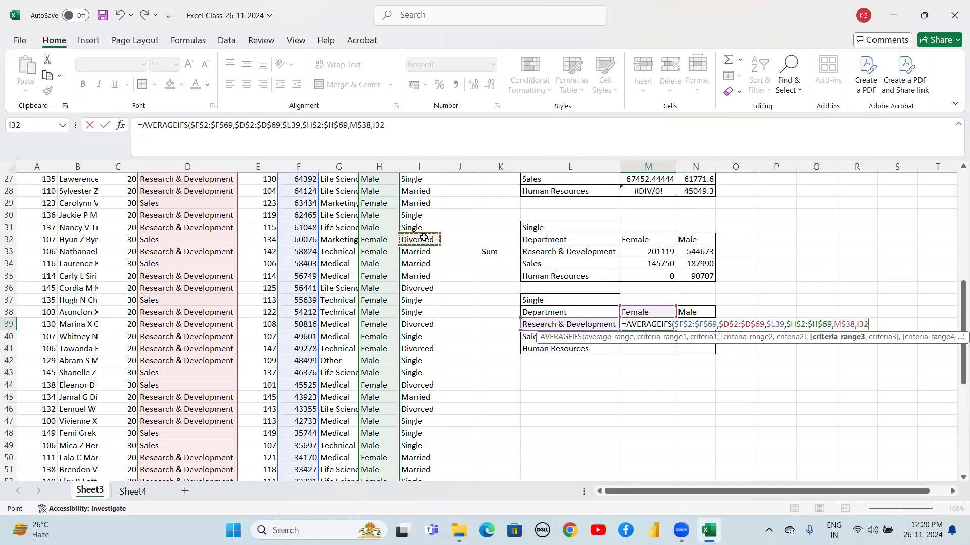
{"action": "key", "text": "ctrl+Up"}
{"action": "key", "text": "Down"}
{"action": "key", "text": "ctrl+shift+Down"}
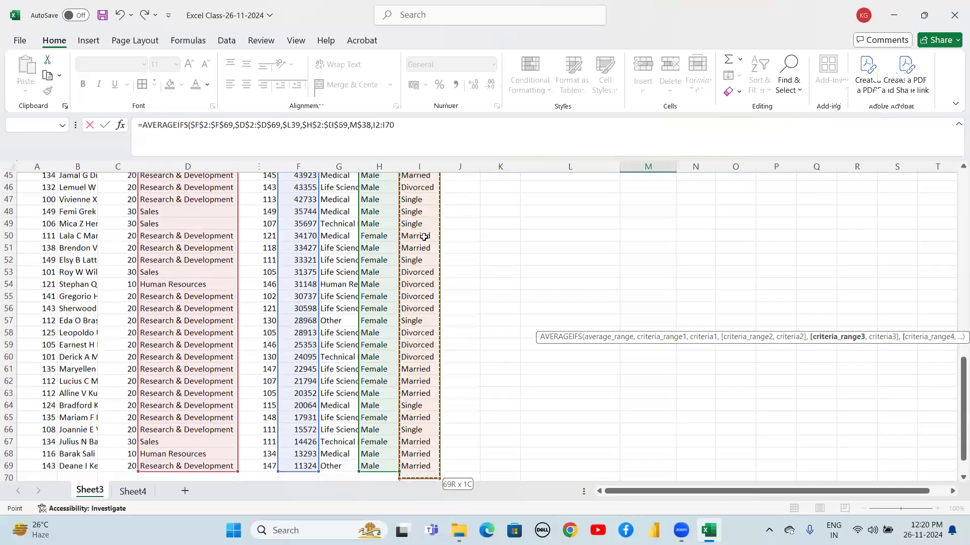
{"action": "key", "text": "shift+Up"}
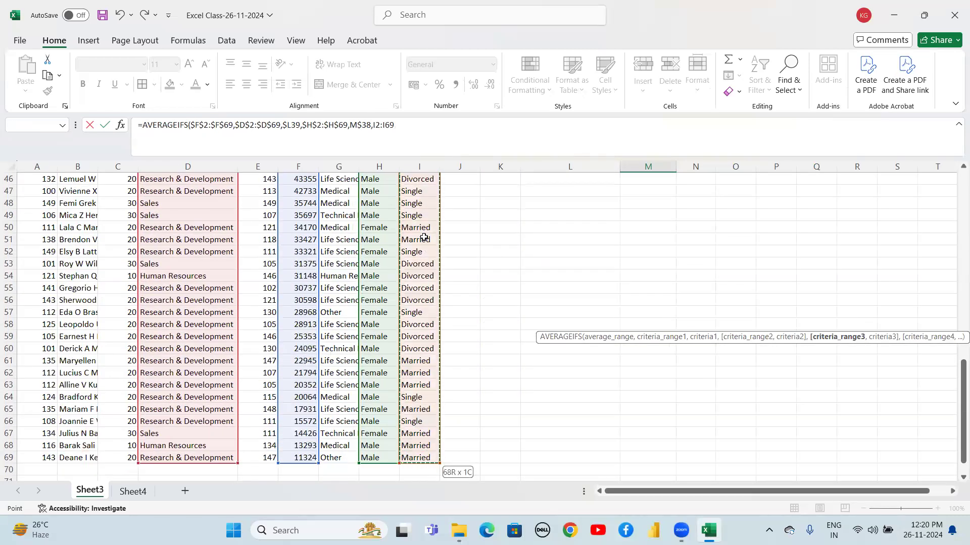
{"action": "key", "text": "F4"}
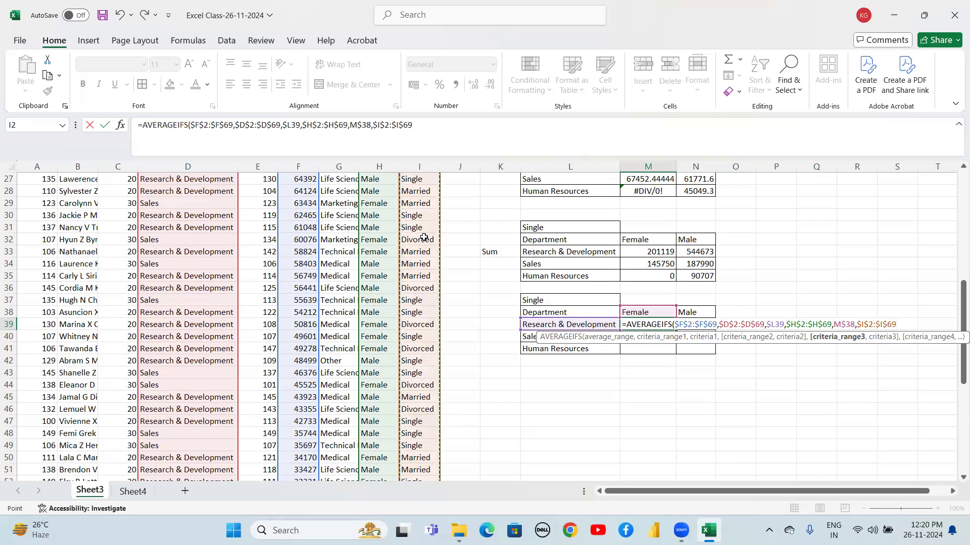
{"action": "type", "text": ","}
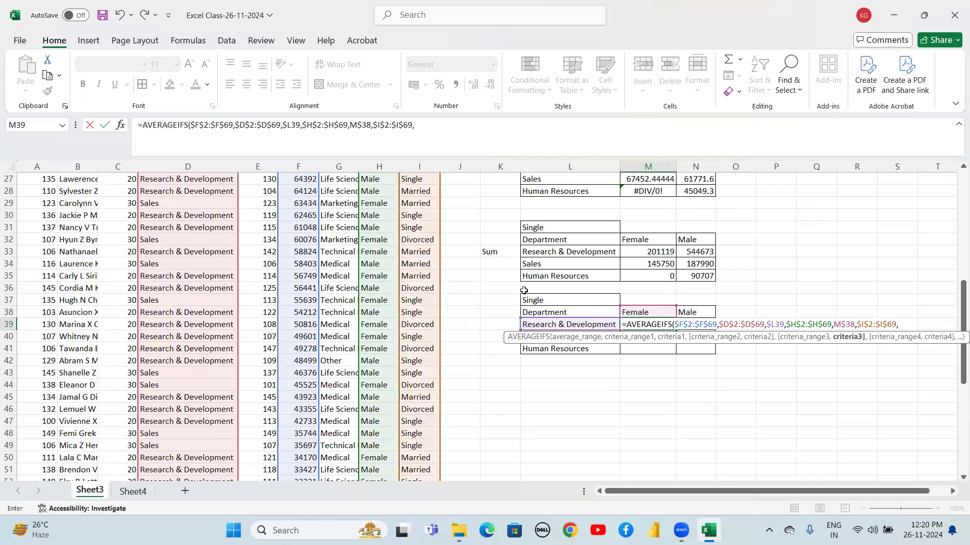
{"action": "left_click", "coordinate": [547, 302]}
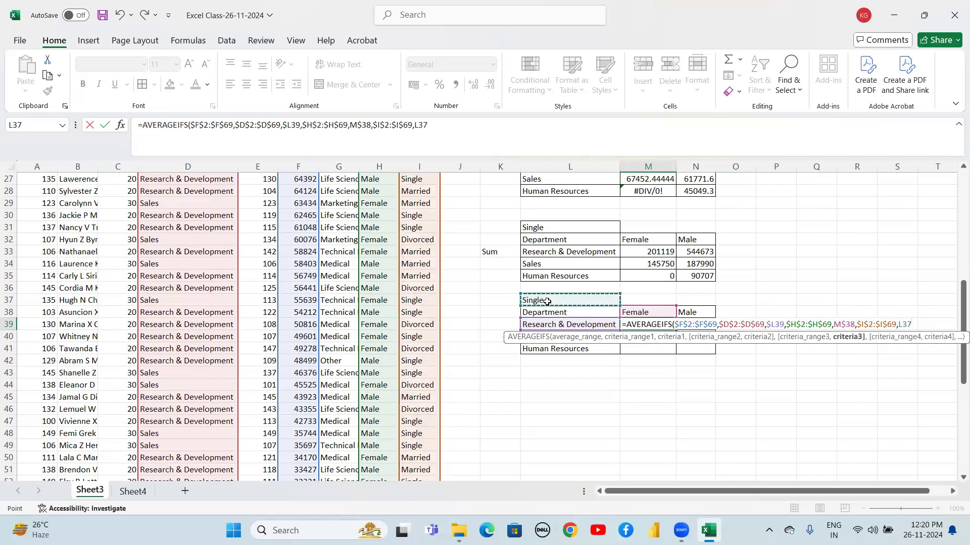
{"action": "key", "text": "F4"}
{"action": "key", "text": "ctrl+Return"}
Fill the M39 formula down and across the range M39:N41
{"action": "key", "text": "shift+Down"}
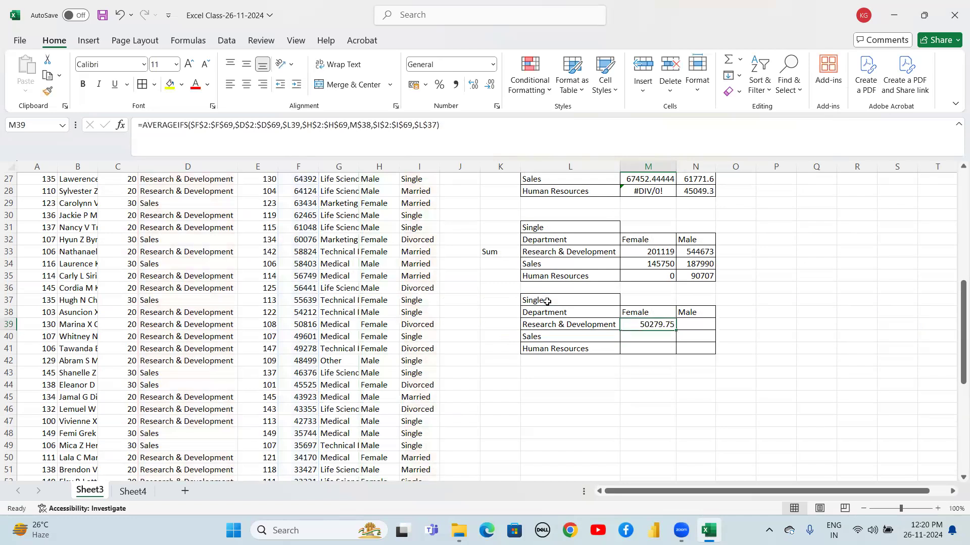
{"action": "key", "text": "shift+Down"}
{"action": "key", "text": "shift+Right"}
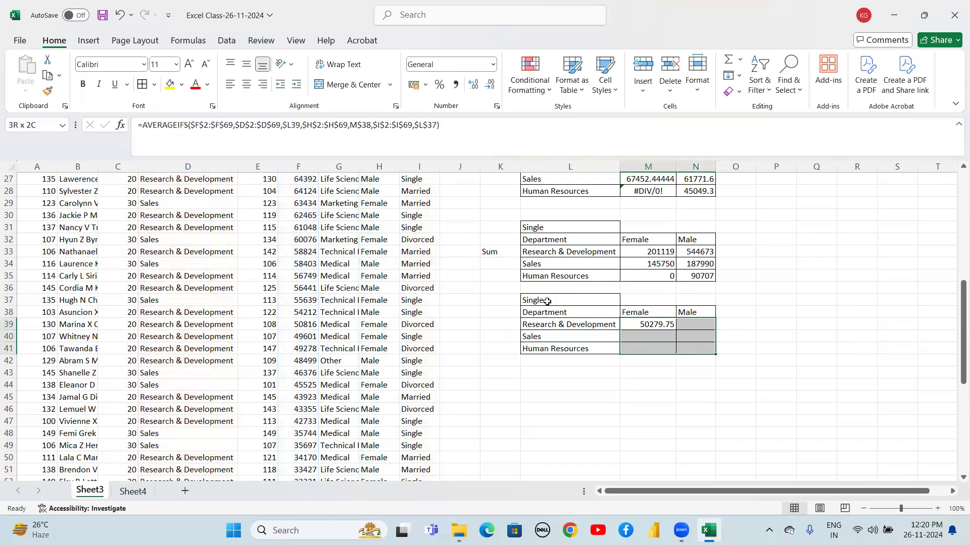
{"action": "key", "text": "ctrl+d"}
{"action": "key", "text": "ctrl+r"}
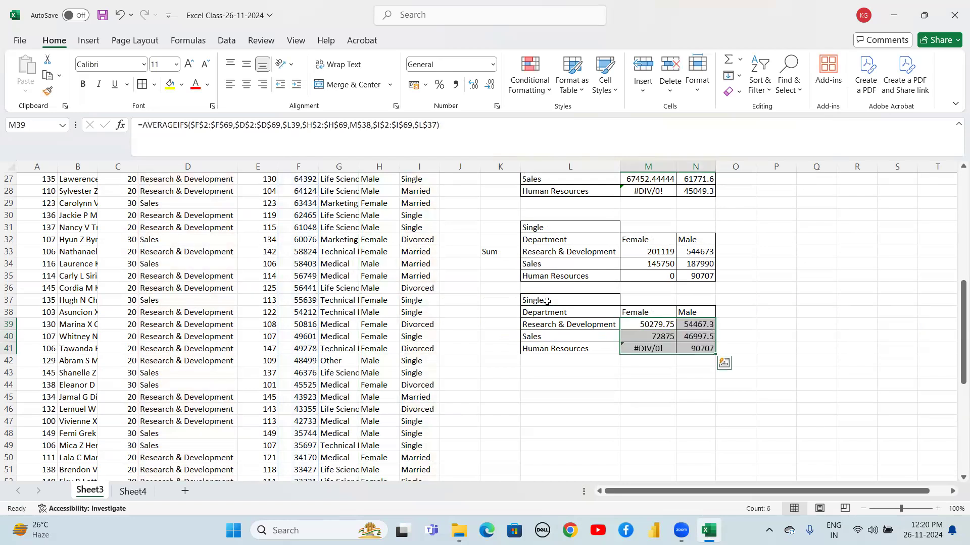
Label the new Single average table by entering Avg in K39
{"action": "key", "text": "Down"}
{"action": "key", "text": "Down"}
{"action": "key", "text": "Up"}
{"action": "key", "text": "Down"}
{"action": "key", "text": "Up"}
{"action": "key", "text": "Up"}
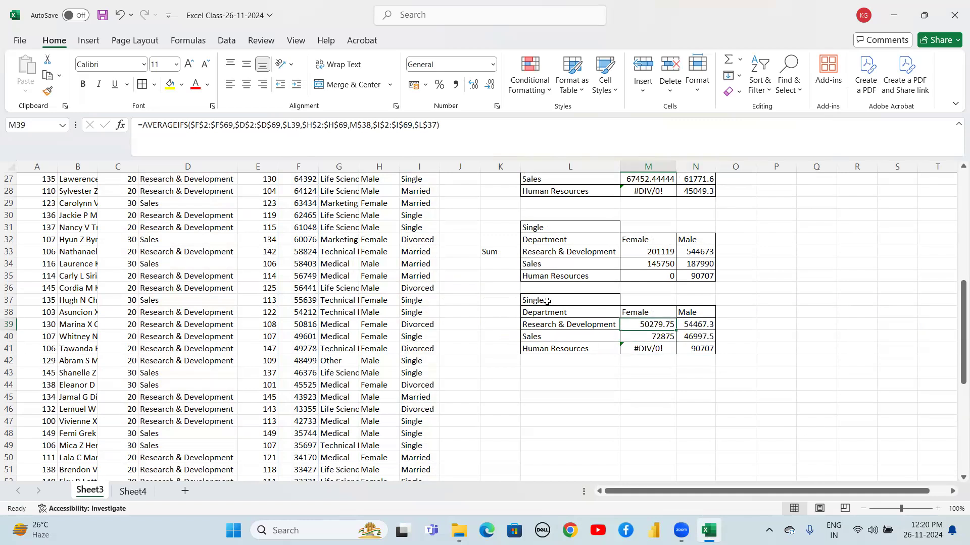
{"action": "key", "text": "Up"}
{"action": "key", "text": "Up"}
{"action": "key", "text": "Up"}
{"action": "key", "text": "Up"}
{"action": "key", "text": "Down"}
{"action": "key", "text": "Down"}
{"action": "key", "text": "Down"}
{"action": "key", "text": "Down"}
{"action": "key", "text": "Down"}
{"action": "key", "text": "Down"}
{"action": "key", "text": "Down"}
{"action": "key", "text": "Up"}
{"action": "key", "text": "Down"}
{"action": "key", "text": "Down"}
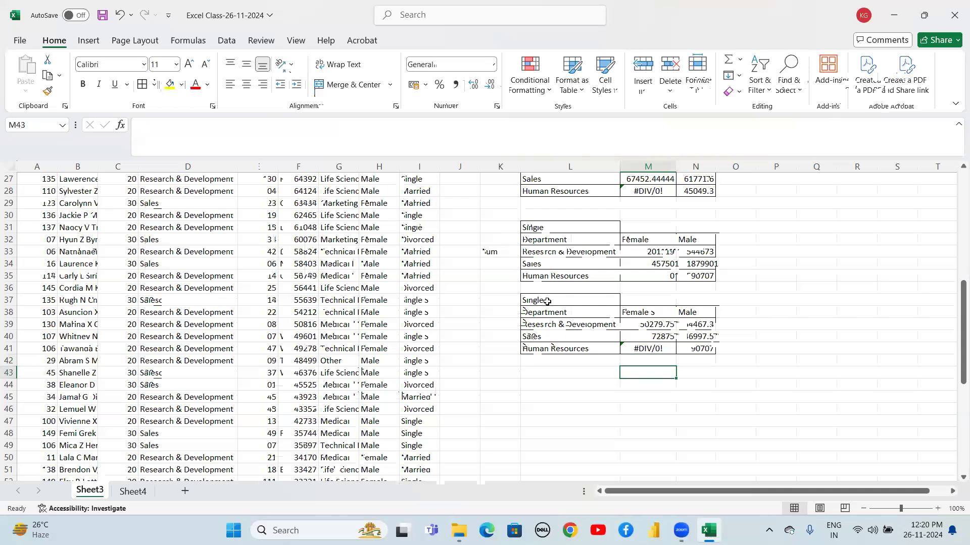
{"action": "key", "text": "Left"}
{"action": "key", "text": "Left"}
{"action": "key", "text": "Up"}
{"action": "key", "text": "Up"}
{"action": "key", "text": "Up"}
{"action": "key", "text": "Up"}
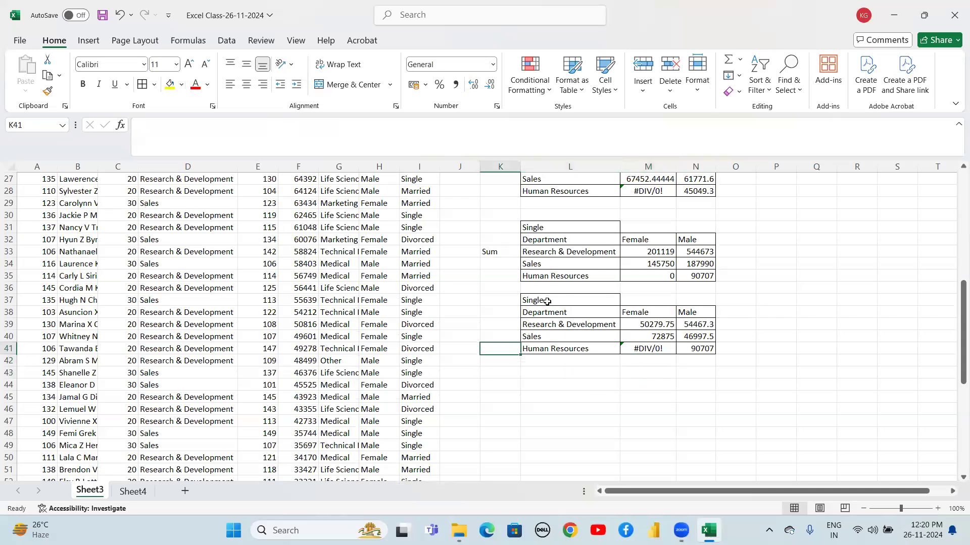
{"action": "type", "text": "Avg"}
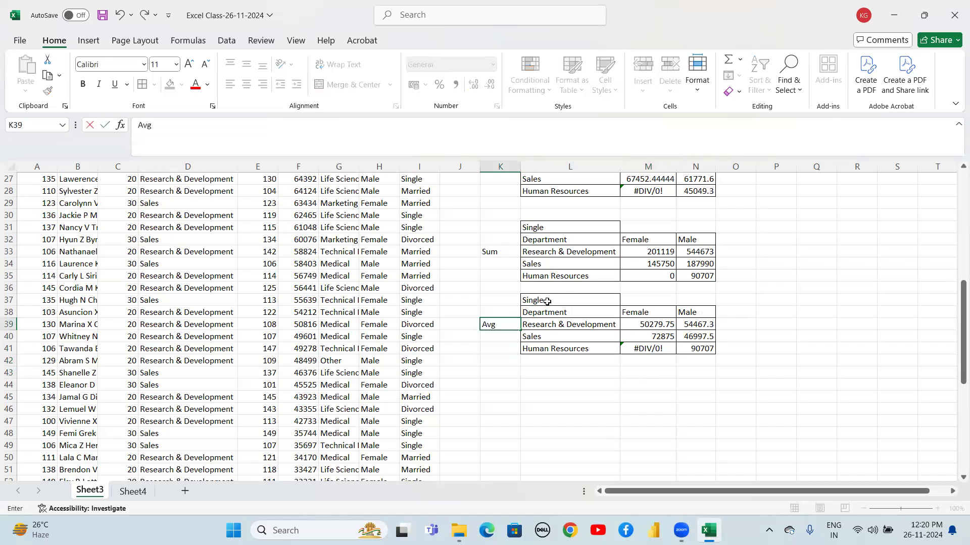
{"action": "key", "text": "Return"}
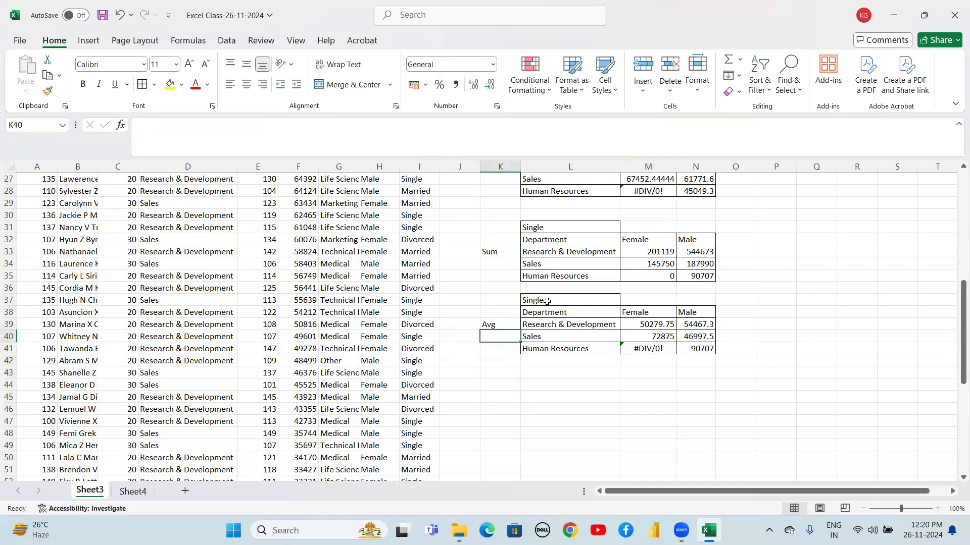
Copy the department-by-gender average table L25:N28
{"action": "key", "text": "Up"}
{"action": "key", "text": "Up"}
{"action": "key", "text": "Up"}
{"action": "key", "text": "Up"}
{"action": "key", "text": "Up"}
{"action": "key", "text": "Up"}
{"action": "key", "text": "Up"}
{"action": "key", "text": "Up"}
{"action": "key", "text": "Up"}
{"action": "key", "text": "Up"}
{"action": "key", "text": "Up"}
{"action": "key", "text": "Up"}
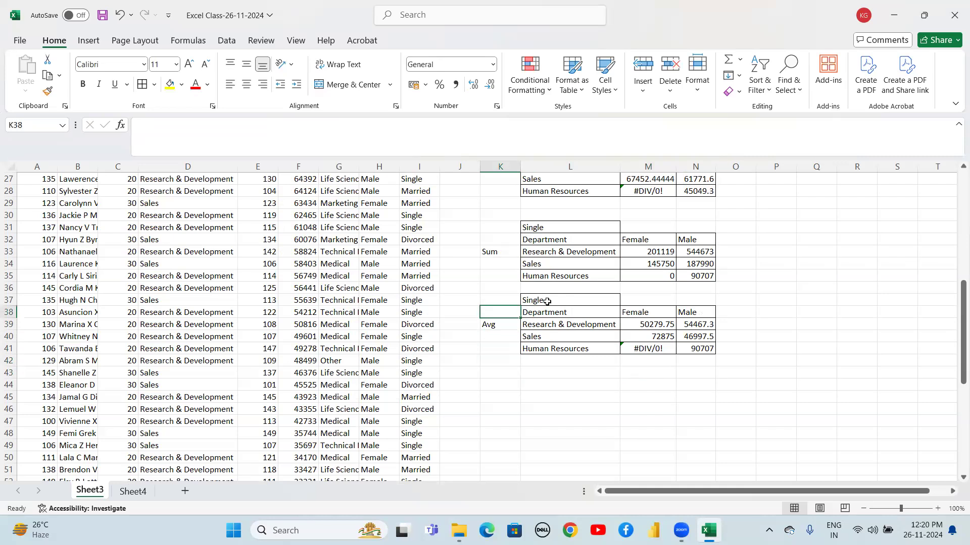
{"action": "key", "text": "Up"}
{"action": "key", "text": "Up"}
{"action": "key", "text": "Up"}
{"action": "key", "text": "Up"}
{"action": "key", "text": "Up"}
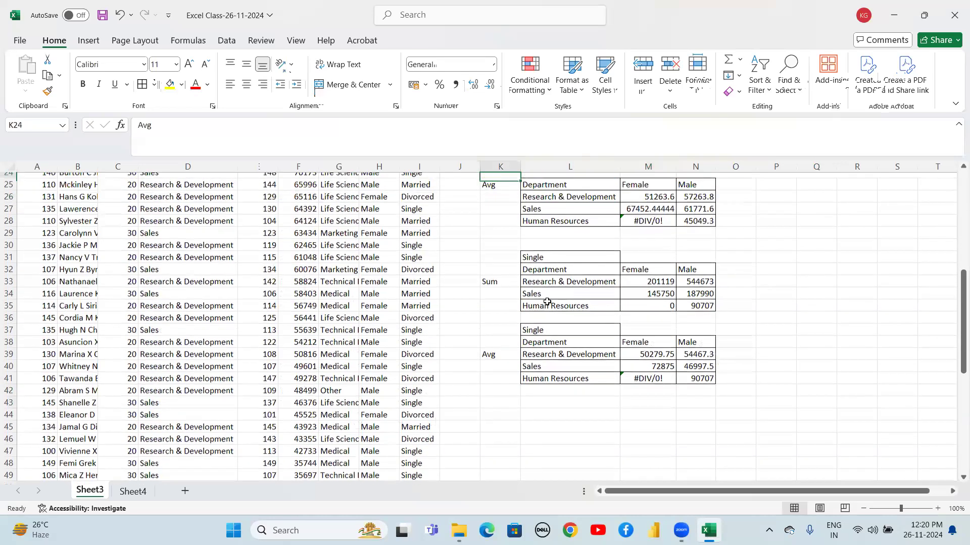
{"action": "key", "text": "Down"}
{"action": "key", "text": "Down"}
{"action": "key", "text": "Right"}
{"action": "key", "text": "shift+Right"}
{"action": "key", "text": "shift+Right"}
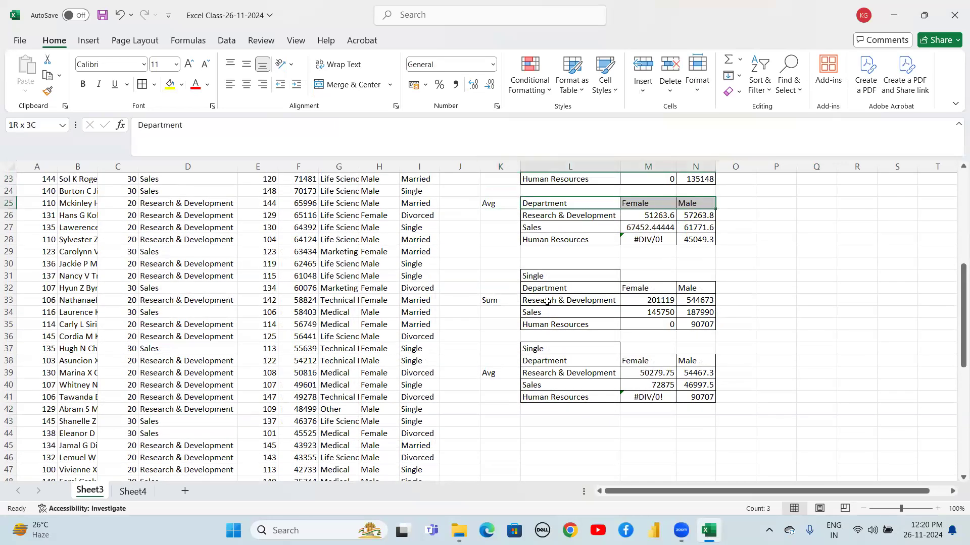
{"action": "key", "text": "shift+Down"}
{"action": "key", "text": "shift+Down"}
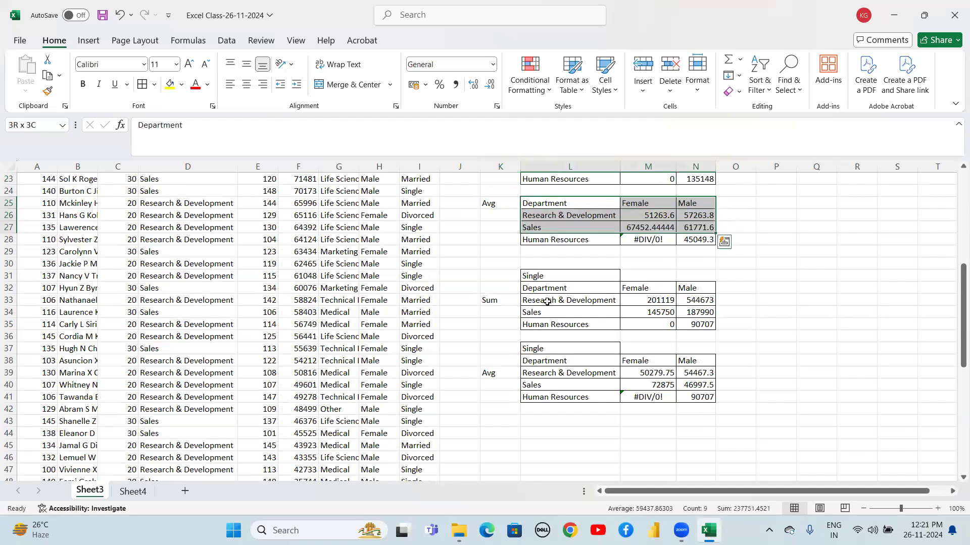
{"action": "key", "text": "shift+Down"}
{"action": "key", "text": "ctrl+c"}
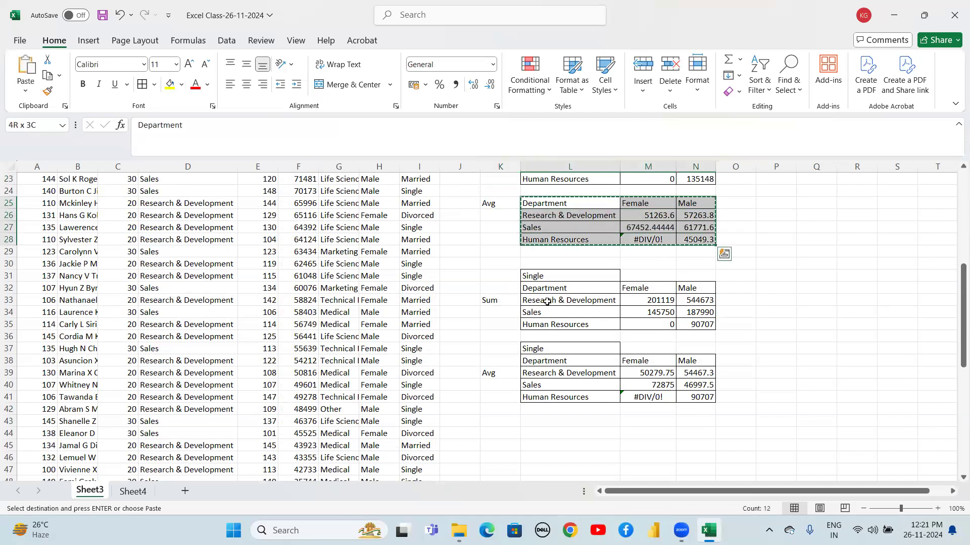
Paste the copied average table below the Single tables, starting at L44
{"action": "key", "text": "Down"}
{"action": "key", "text": "Down"}
{"action": "key", "text": "Down"}
{"action": "key", "text": "Down"}
{"action": "key", "text": "Down"}
{"action": "key", "text": "Down"}
{"action": "key", "text": "Down"}
{"action": "key", "text": "Down"}
{"action": "key", "text": "Down"}
{"action": "key", "text": "Down"}
{"action": "key", "text": "Down"}
{"action": "key", "text": "Down"}
{"action": "key", "text": "Down"}
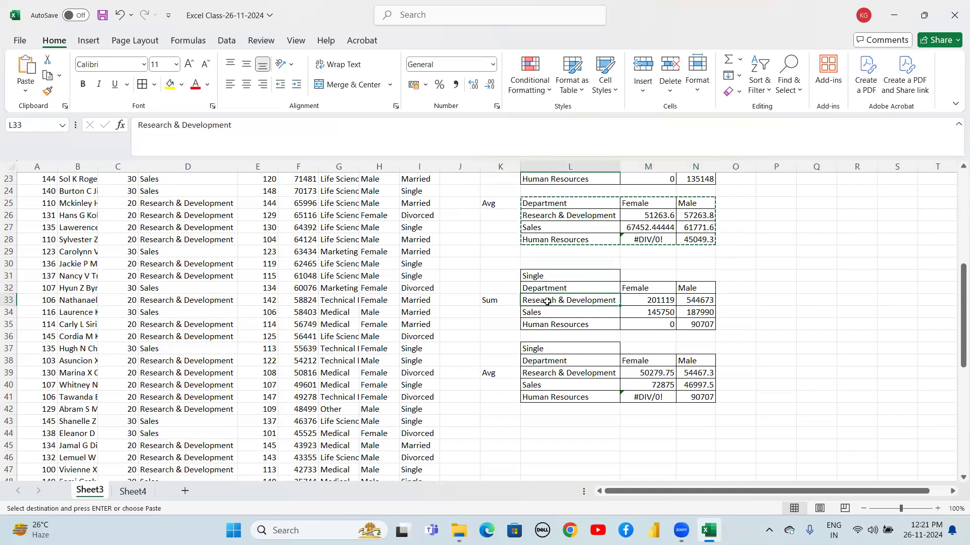
{"action": "key", "text": "Down"}
{"action": "key", "text": "Down"}
{"action": "key", "text": "Down"}
{"action": "key", "text": "Down"}
{"action": "key", "text": "Down"}
{"action": "key", "text": "Down"}
{"action": "key", "text": "Down"}
{"action": "key", "text": "Down"}
{"action": "key", "text": "Down"}
{"action": "key", "text": "Down"}
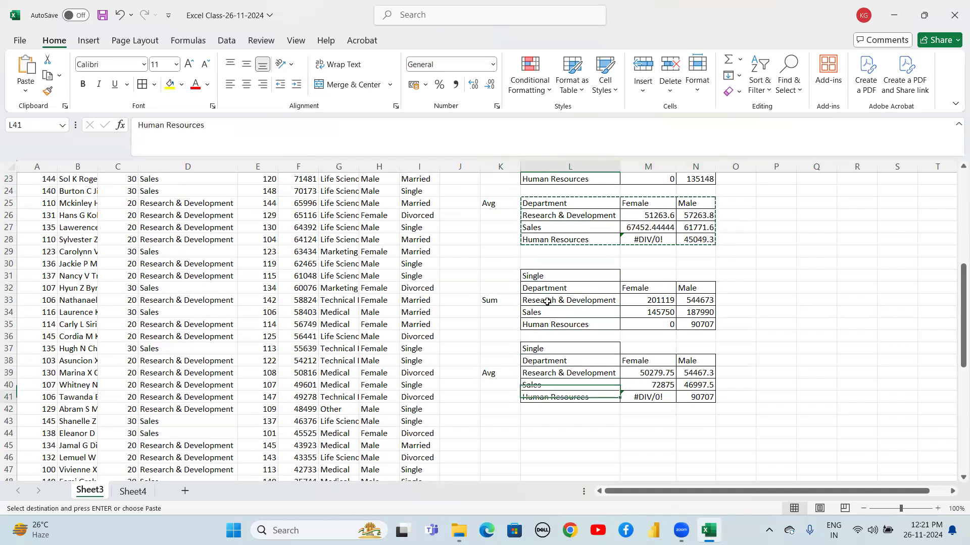
{"action": "key", "text": "Down"}
{"action": "key", "text": "Down"}
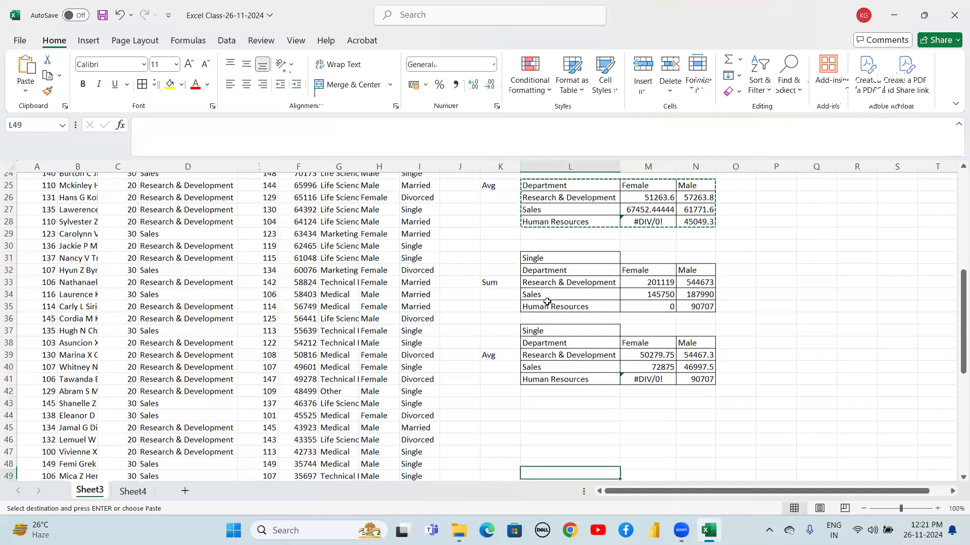
{"action": "key", "text": "Up"}
{"action": "key", "text": "Up"}
{"action": "key", "text": "Up"}
{"action": "key", "text": "Up"}
{"action": "key", "text": "Up"}
{"action": "key", "text": "Up"}
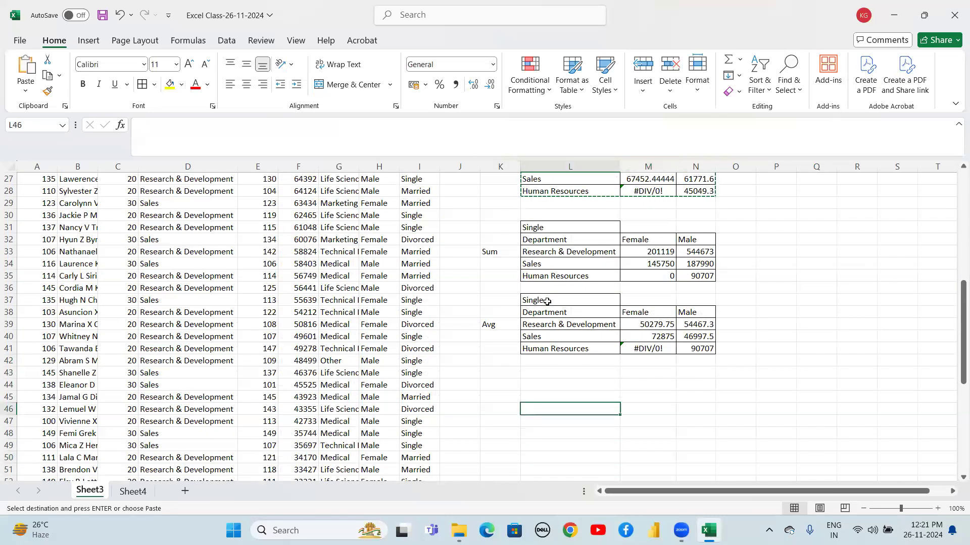
{"action": "key", "text": "ctrl+v"}
Merge and center cells M43:N43 as a header above the pasted average table
{"action": "key", "text": "Down"}
{"action": "key", "text": "Down"}
{"action": "key", "text": "Up"}
{"action": "key", "text": "Up"}
{"action": "key", "text": "Right"}
{"action": "key", "text": "Up"}
{"action": "key", "text": "shift+Right"}
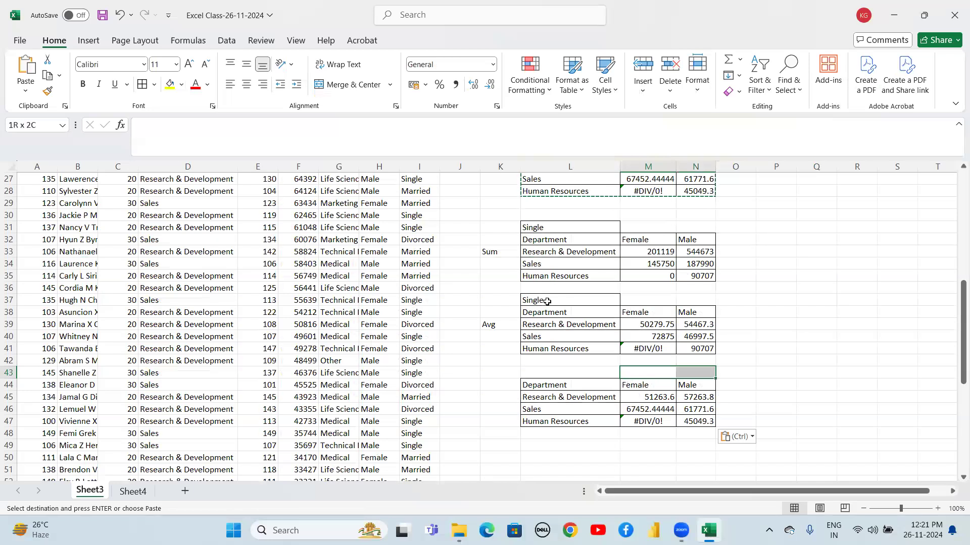
{"action": "left_click", "coordinate": [366, 86]}
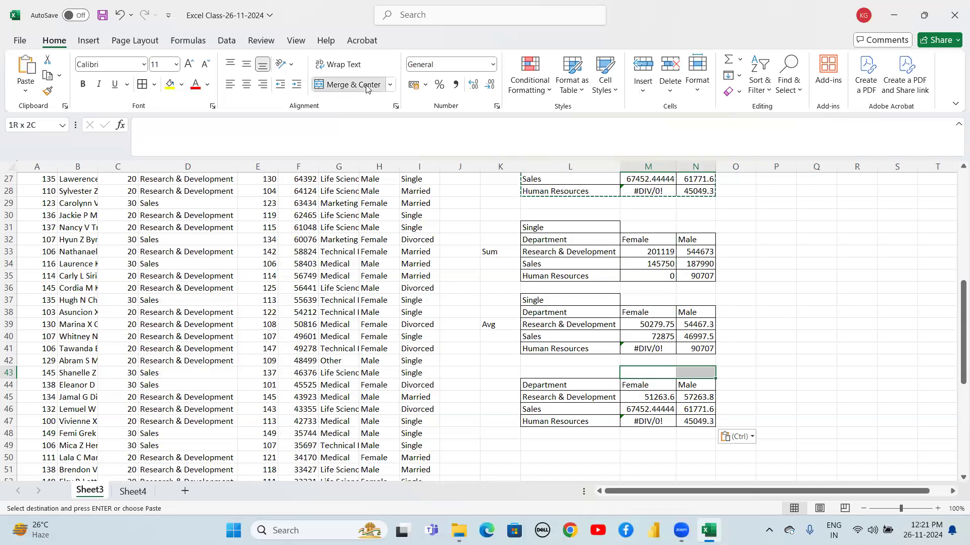
Copy the Single label from the data column into the merged header M43
{"action": "left_click", "coordinate": [429, 213]}
{"action": "key", "text": "ctrl+c"}
{"action": "left_click", "coordinate": [654, 371]}
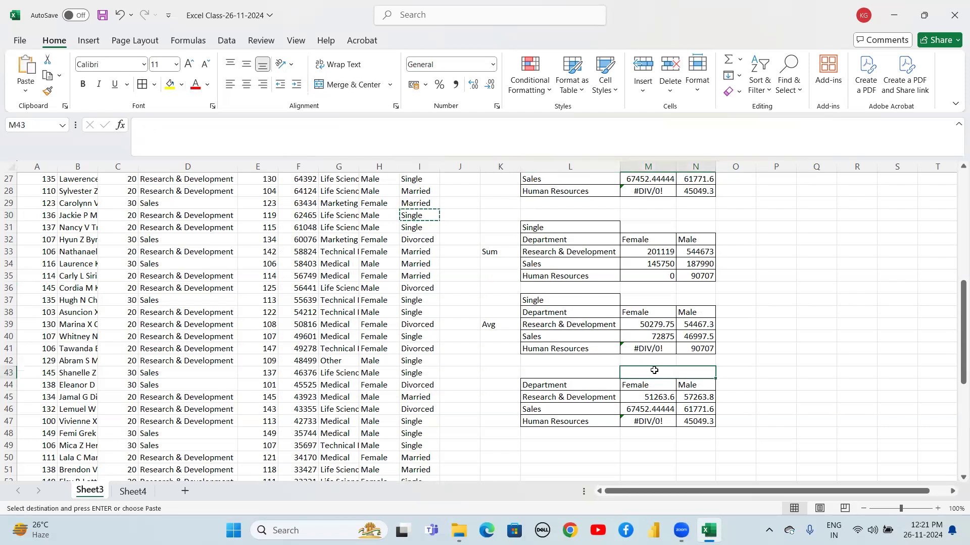
{"action": "key", "text": "ctrl+v"}
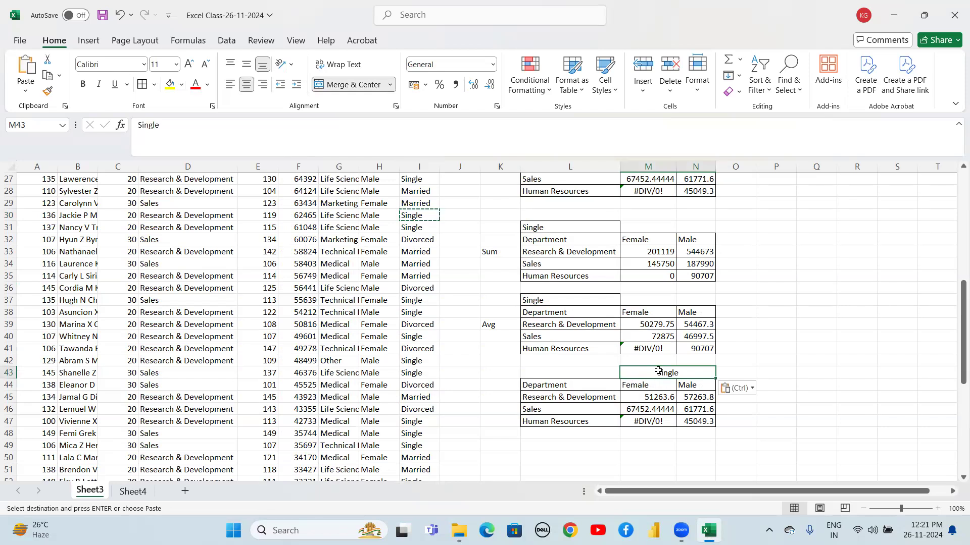
Copy the headed table block M43:N47 and paste it alongside, starting at O43
{"action": "key", "text": "shift+Down"}
{"action": "key", "text": "shift+Down"}
{"action": "key", "text": "shift+Down"}
{"action": "key", "text": "shift+Down"}
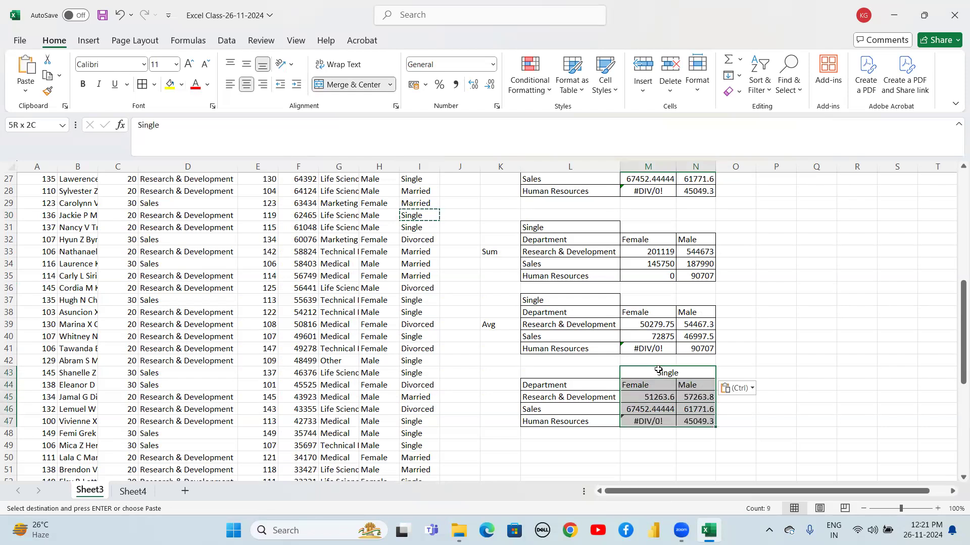
{"action": "key", "text": "ctrl+c"}
{"action": "key", "text": "Right"}
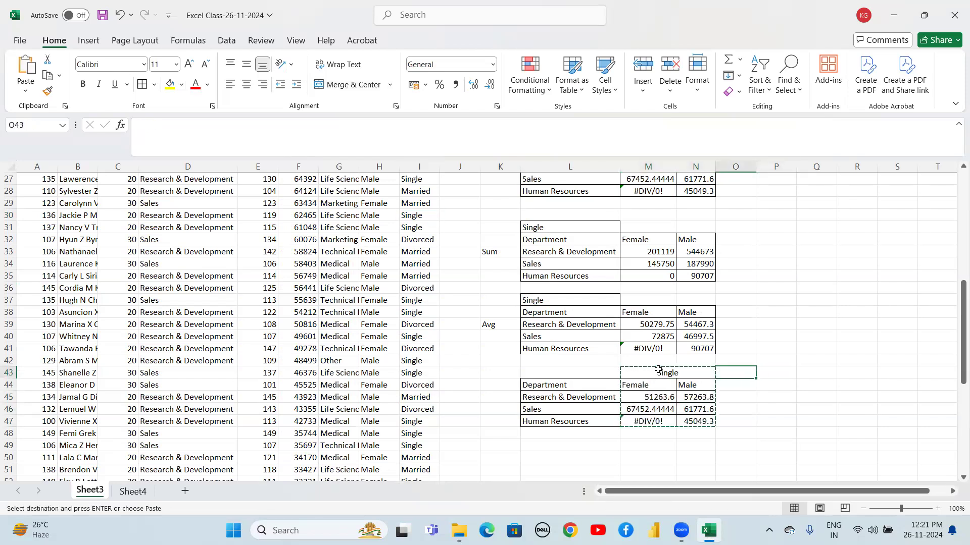
{"action": "key", "text": "ctrl+v"}
{"action": "key", "text": "Down"}
{"action": "key", "text": "Up"}
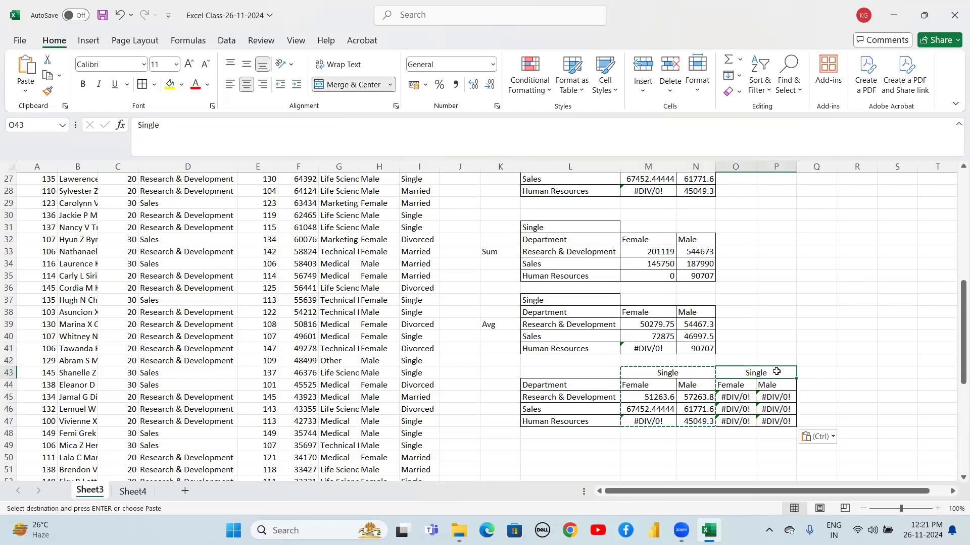
Replace the second block's header with Divorced, copied from the marital-status column
{"action": "left_click", "coordinate": [415, 323]}
{"action": "key", "text": "ctrl+c"}
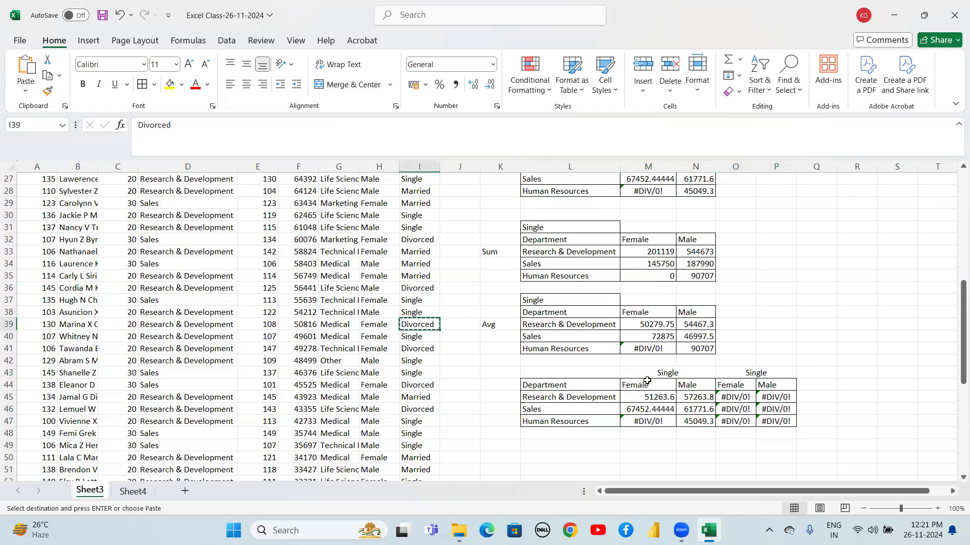
{"action": "left_click", "coordinate": [750, 372]}
{"action": "key", "text": "ctrl+v"}
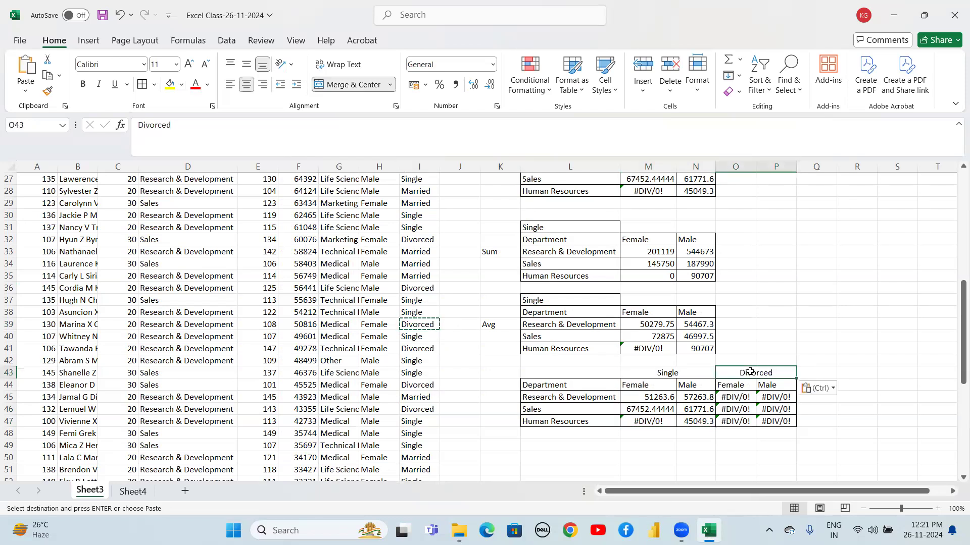
Copy the Divorced block O43:P48 and paste it alongside, starting at Q43
{"action": "left_click", "coordinate": [428, 275]}
{"action": "key", "text": "ctrl"}
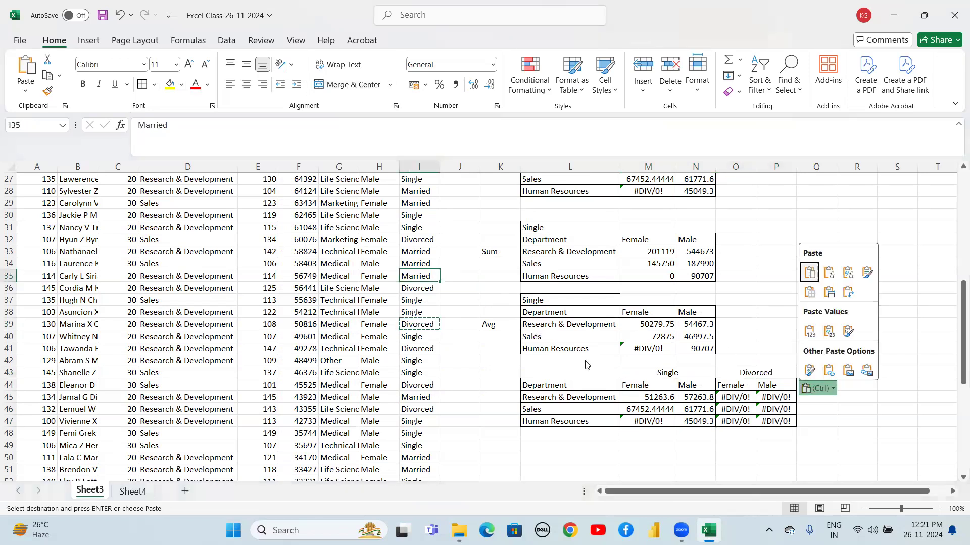
{"action": "left_click", "coordinate": [740, 377]}
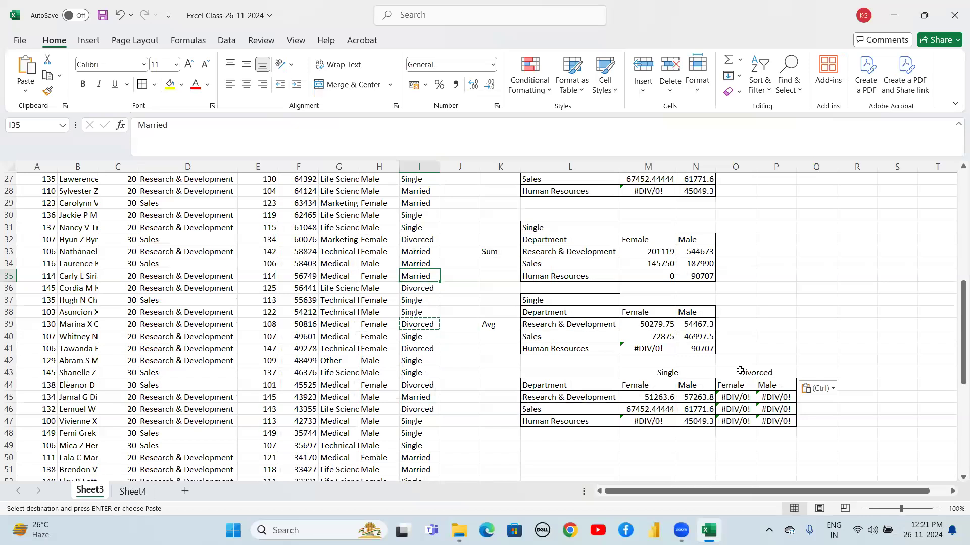
{"action": "left_click", "coordinate": [740, 372]}
{"action": "key", "text": "shift+Down"}
{"action": "key", "text": "shift+Down"}
{"action": "key", "text": "shift+Down"}
{"action": "key", "text": "shift+Down"}
{"action": "key", "text": "shift+Down"}
{"action": "key", "text": "shift+Up"}
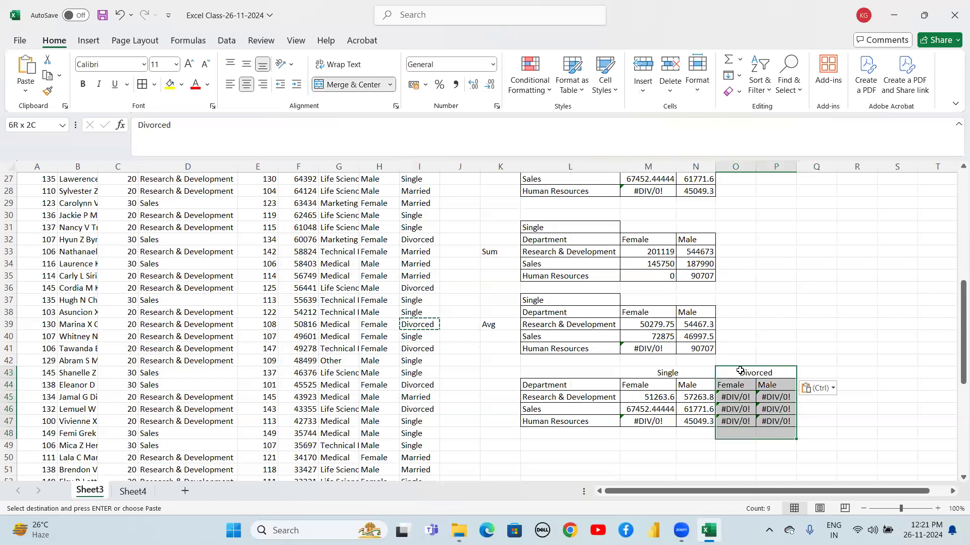
{"action": "key", "text": "ctrl+c"}
{"action": "key", "text": "Right"}
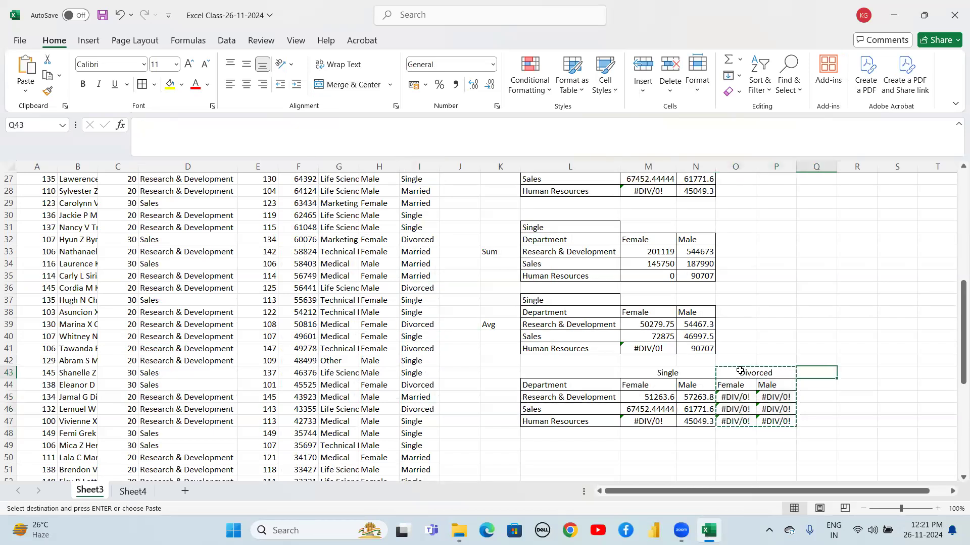
{"action": "key", "text": "ctrl+v"}
{"action": "key", "text": "Down"}
{"action": "key", "text": "Up"}
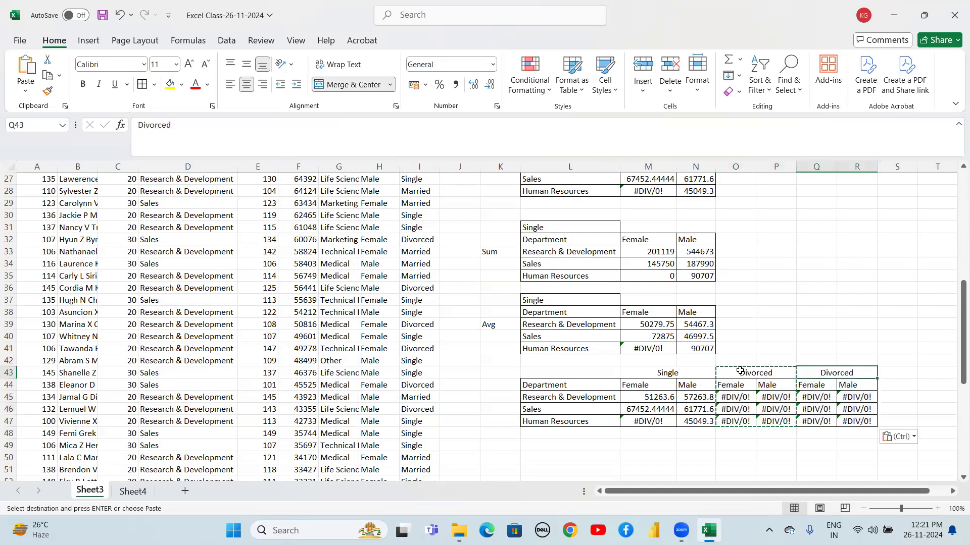
Replace the third block's header with Married, copied from the marital-status column
{"action": "left_click", "coordinate": [422, 276]}
{"action": "key", "text": "ctrl+c"}
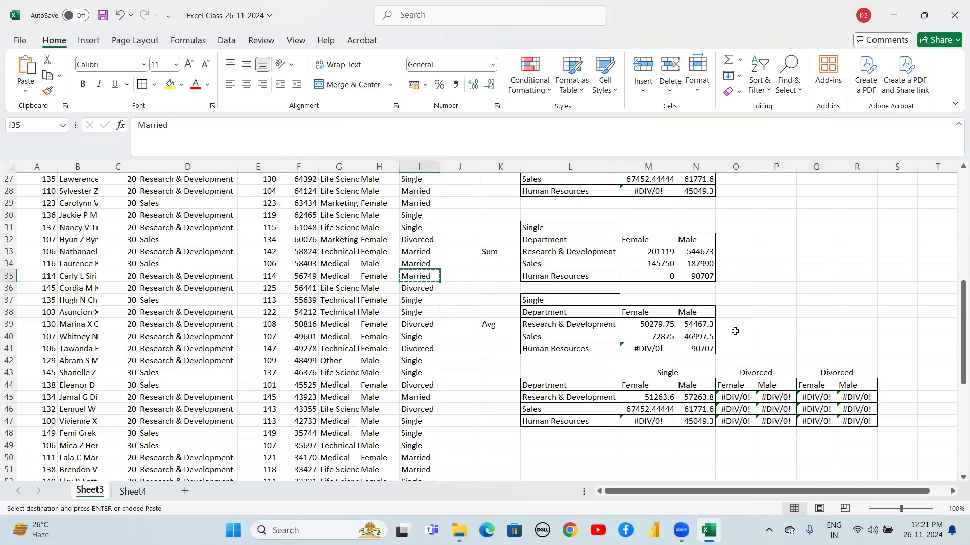
{"action": "left_click", "coordinate": [841, 374]}
{"action": "key", "text": "ctrl+v"}
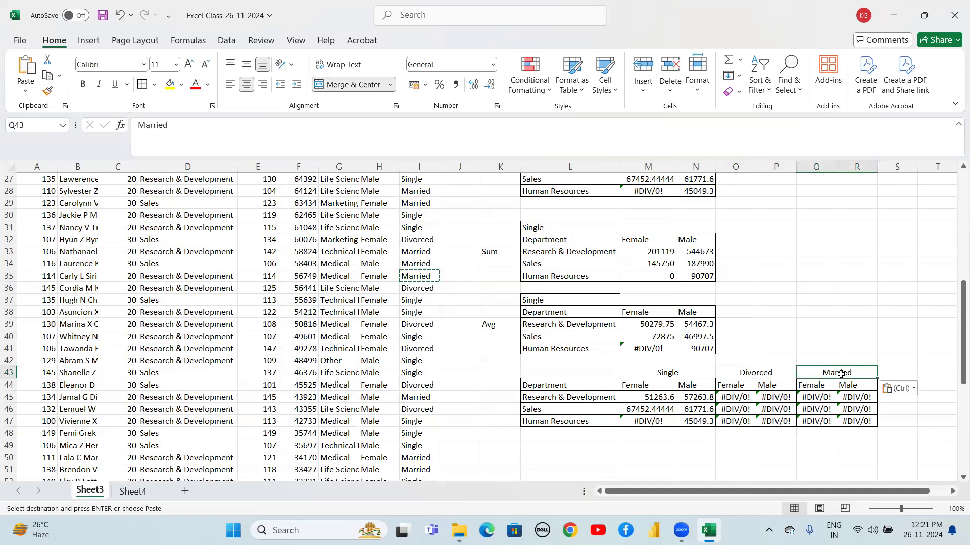
Clear the copied values from M45:R47 in the marital-status average table
{"action": "left_click", "coordinate": [649, 398]}
{"action": "key", "text": "shift+Right"}
{"action": "key", "text": "shift+Right"}
{"action": "key", "text": "shift+Right"}
{"action": "key", "text": "shift+Right"}
{"action": "key", "text": "shift+Right"}
{"action": "key", "text": "shift+Down"}
{"action": "key", "text": "shift+Down"}
{"action": "key", "text": "shift+Up"}
{"action": "key", "text": "shift+Up"}
{"action": "key", "text": "shift+Down"}
{"action": "key", "text": "shift+Down"}
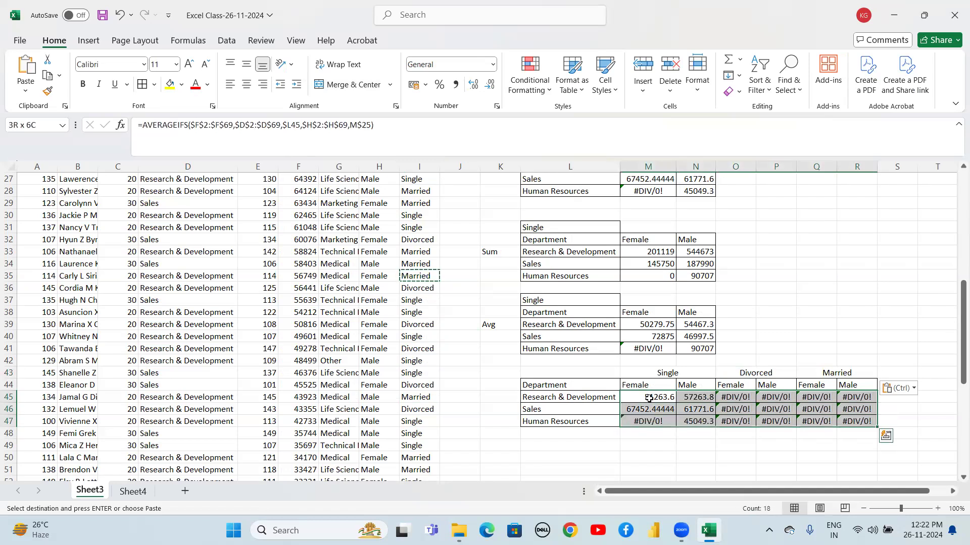
{"action": "key", "text": "Delete"}
{"action": "key", "text": "Up"}
{"action": "key", "text": "Up"}
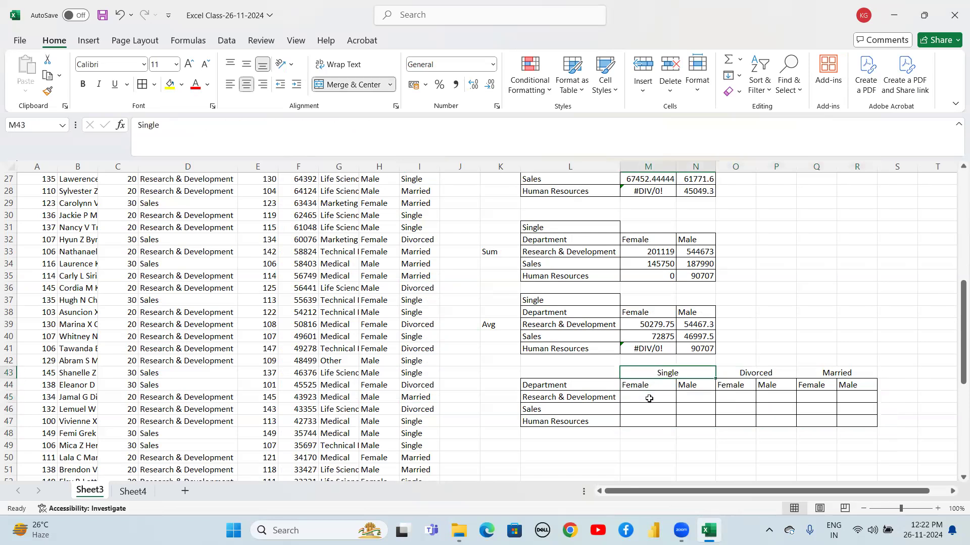
{"action": "key", "text": "shift+Right"}
{"action": "key", "text": "shift+Right"}
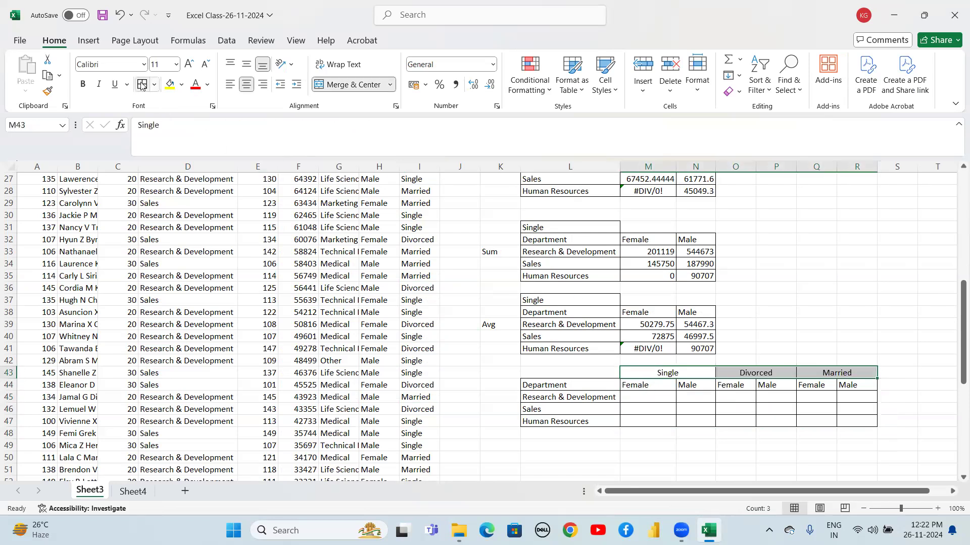
Start a SUMIFS formula in M45 with the absolute salary range $F$2:$F$69 as sum range
{"action": "left_click", "coordinate": [644, 399]}
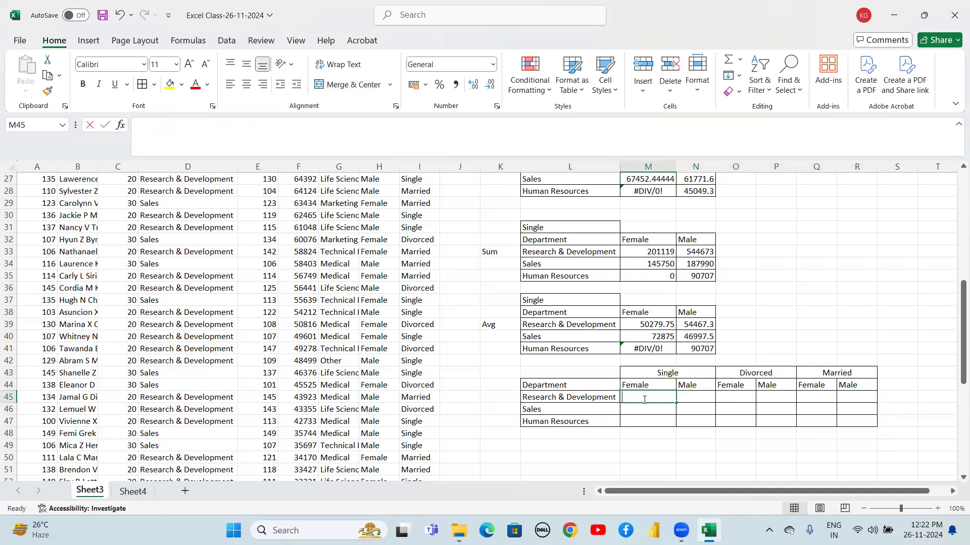
{"action": "type", "text": "="}
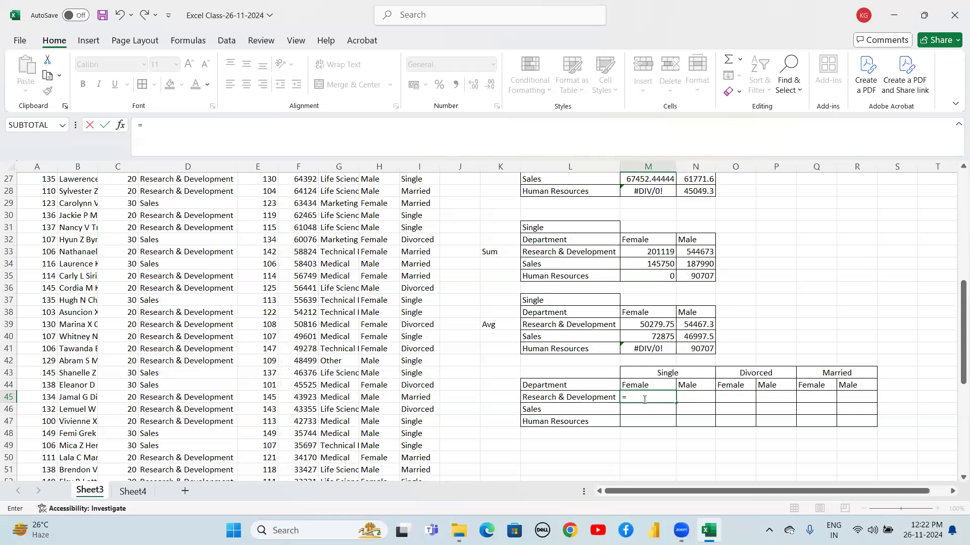
{"action": "type", "text": "sumifs"}
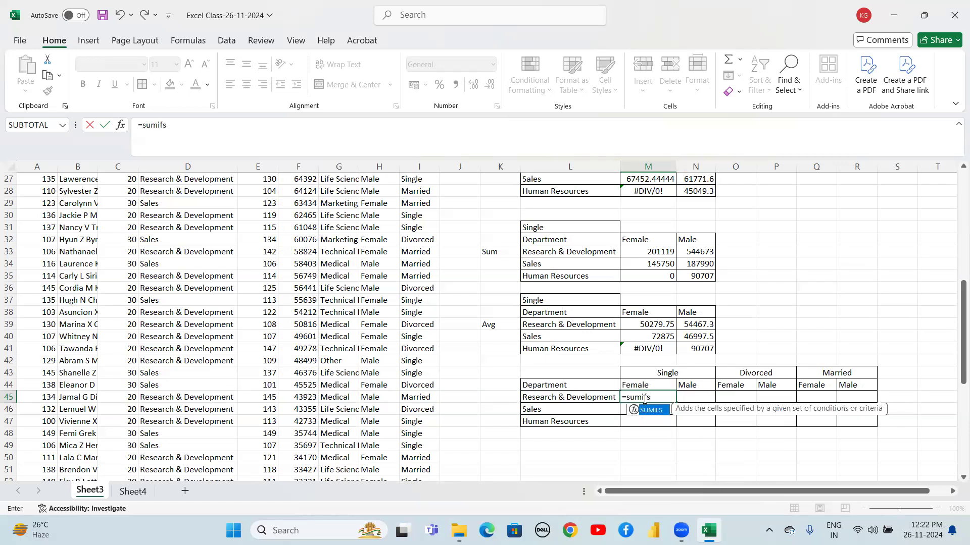
{"action": "type", "text": "("}
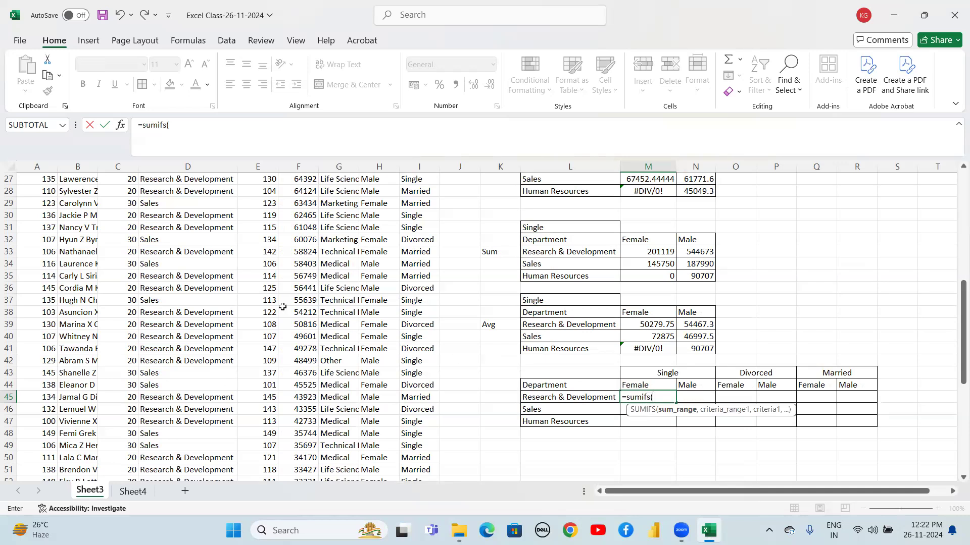
{"action": "left_click", "coordinate": [301, 265]}
{"action": "key", "text": "ctrl+Up"}
{"action": "key", "text": "Down"}
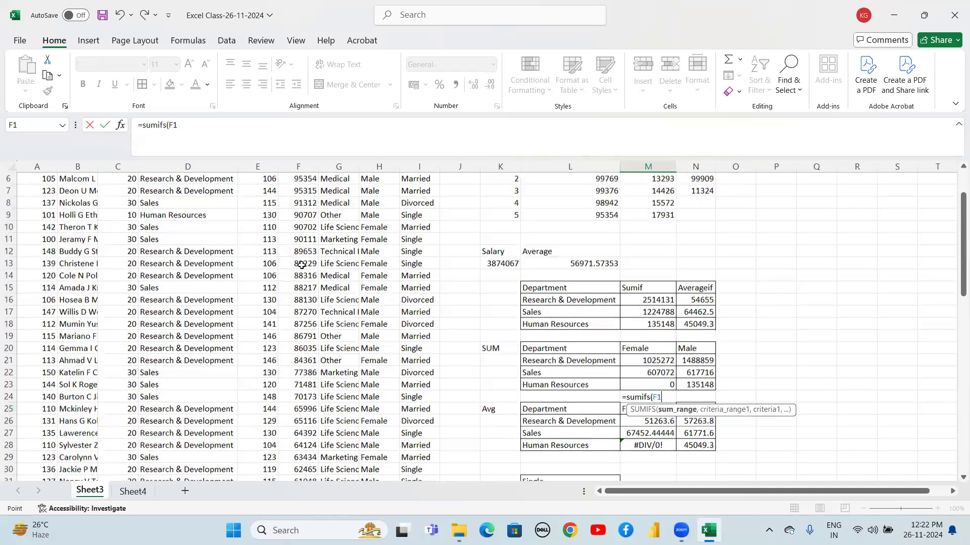
{"action": "key", "text": "ctrl+shift+Down"}
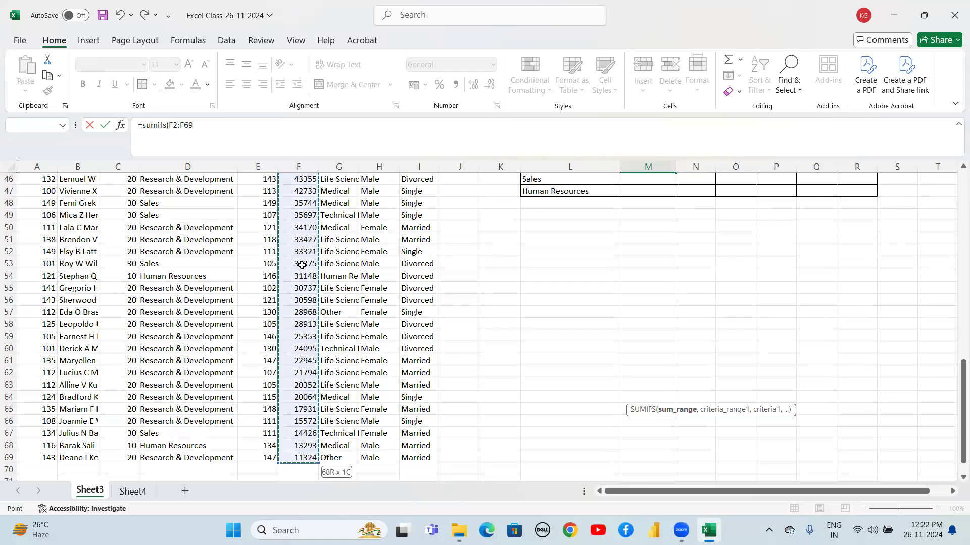
{"action": "key", "text": "F4"}
{"action": "type", "text": ","}
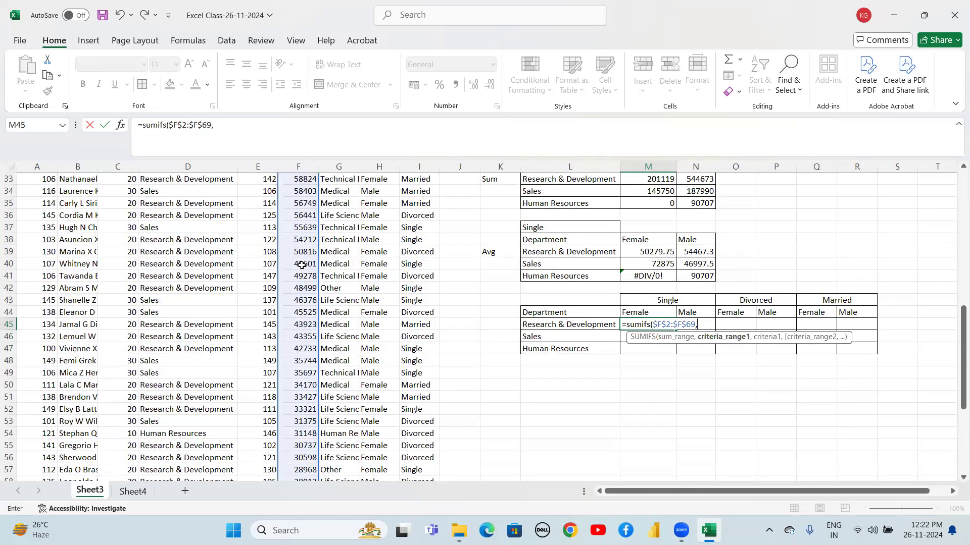
Add the department range $D$2:$D$69 as first criteria range and $L45 as its criterion
{"action": "left_click", "coordinate": [186, 249]}
{"action": "key", "text": "ctrl+Up"}
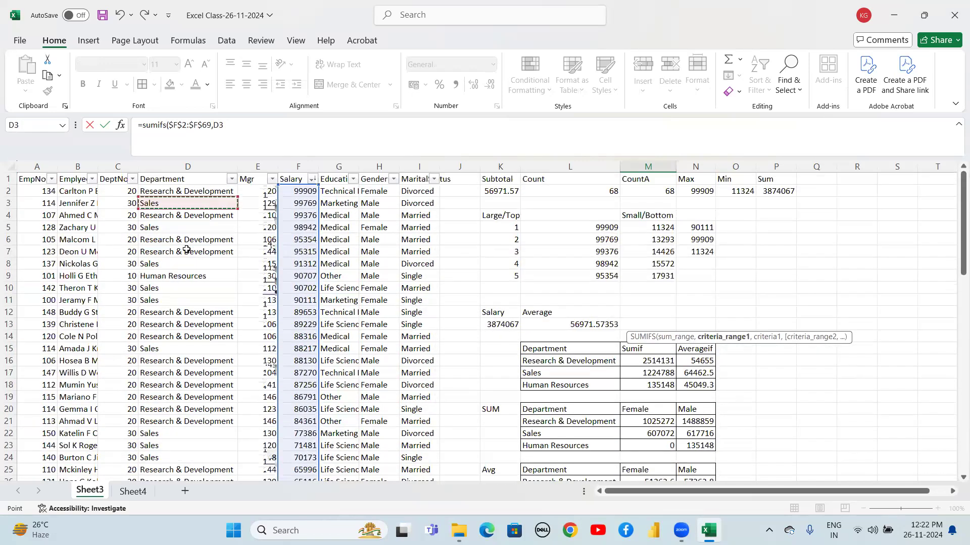
{"action": "key", "text": "Down"}
{"action": "key", "text": "ctrl+shift+Down"}
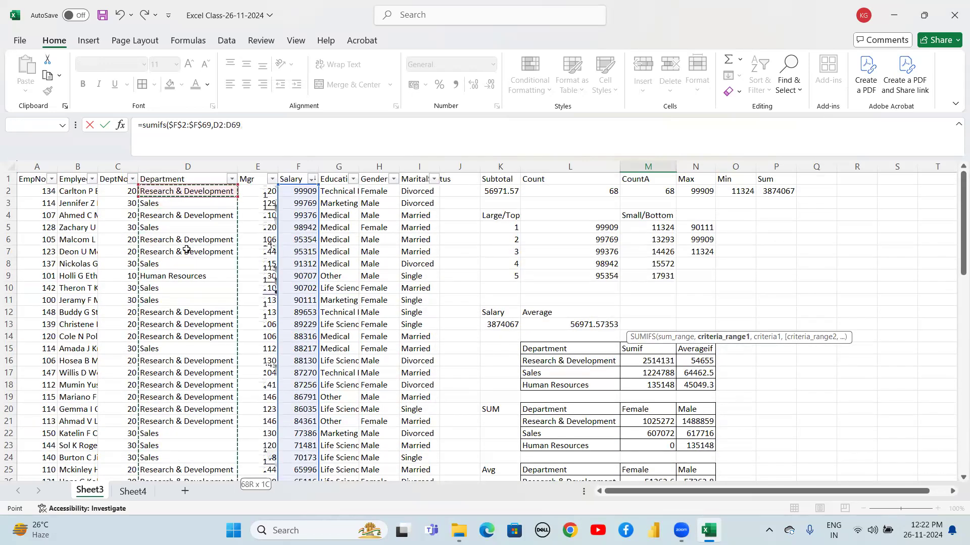
{"action": "key", "text": "shift+Down"}
{"action": "key", "text": "shift+Up"}
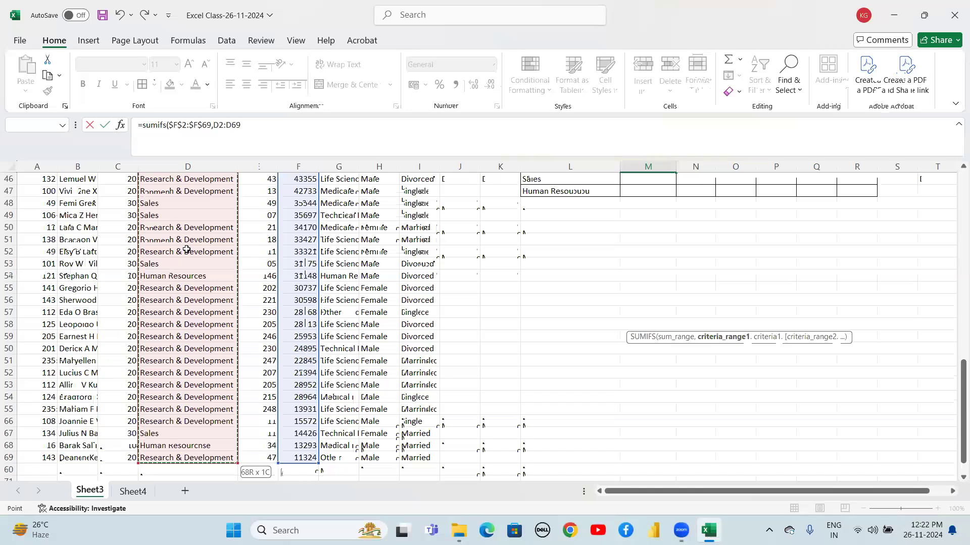
{"action": "key", "text": "F4"}
{"action": "type", "text": ","}
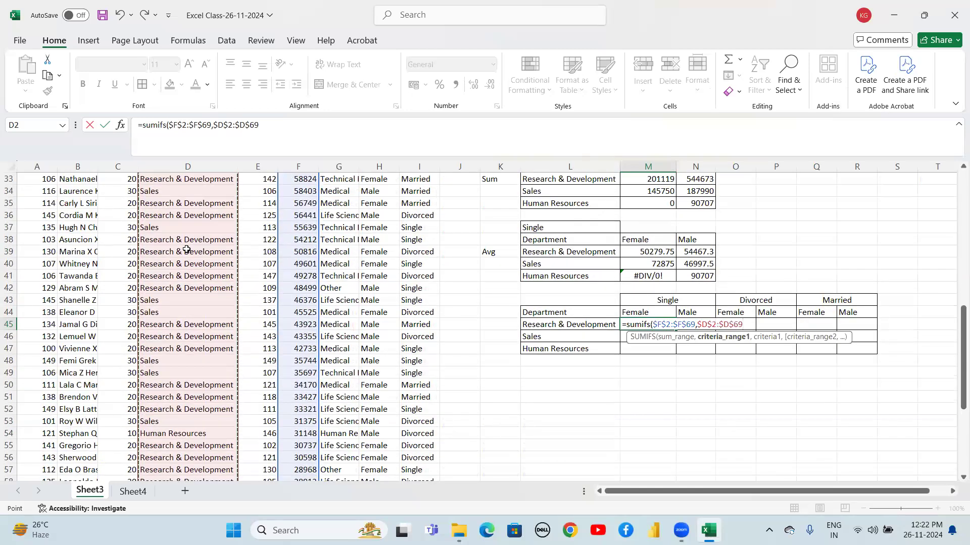
{"action": "left_click", "coordinate": [552, 325]}
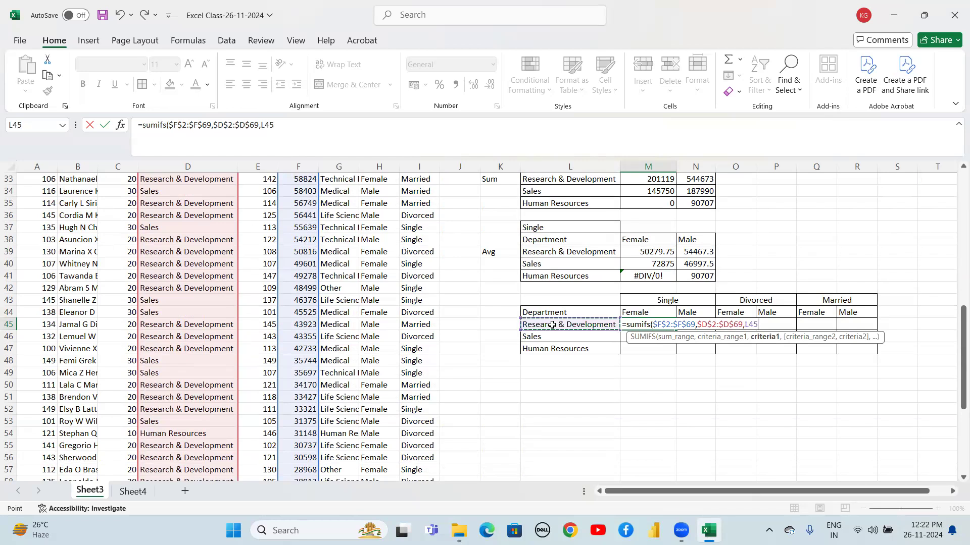
{"action": "key", "text": "F4"}
{"action": "key", "text": "F4"}
{"action": "type", "text": ","}
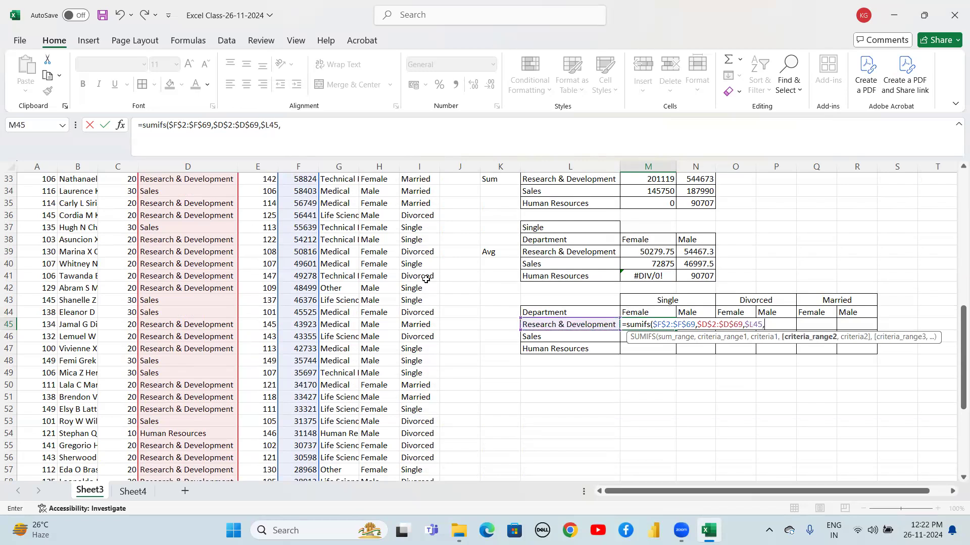
Add the gender range $H$2:$H$69 as the second criteria range with M$44 as its criterion
{"action": "left_click", "coordinate": [370, 251]}
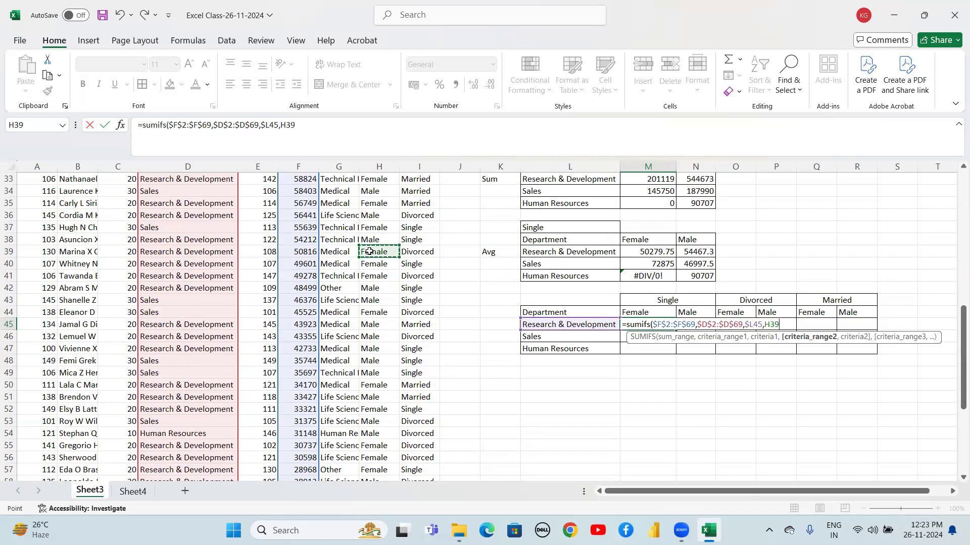
{"action": "key", "text": "ctrl+Up"}
{"action": "key", "text": "Down"}
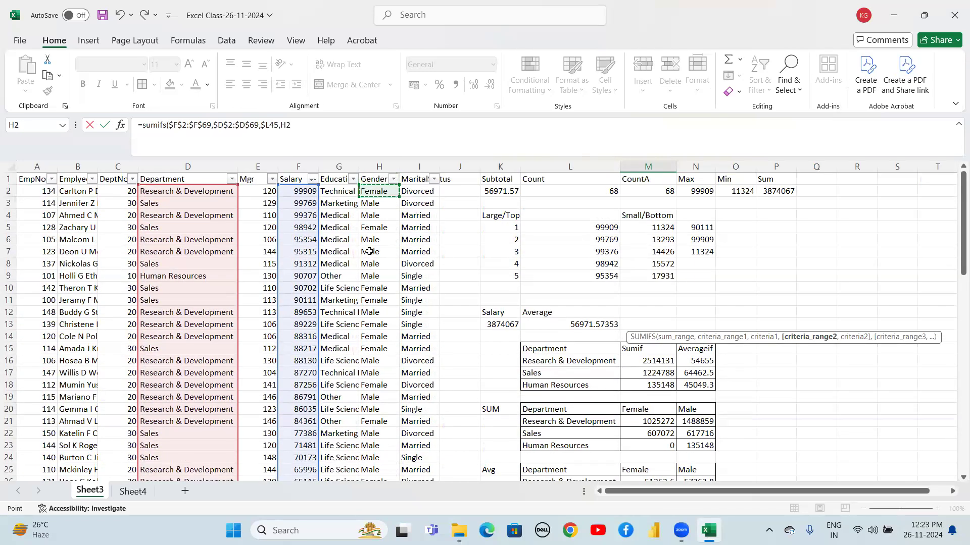
{"action": "key", "text": "ctrl+shift+Down"}
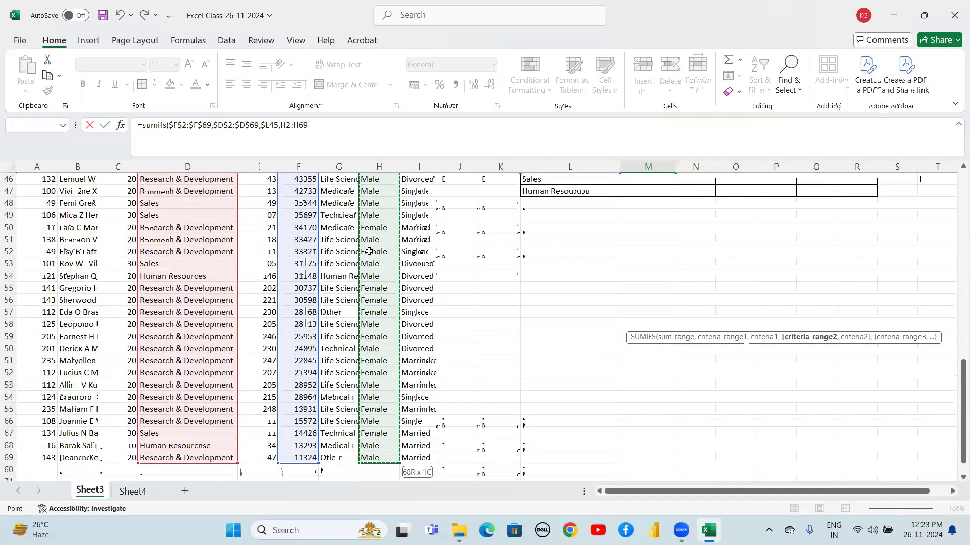
{"action": "key", "text": "F4"}
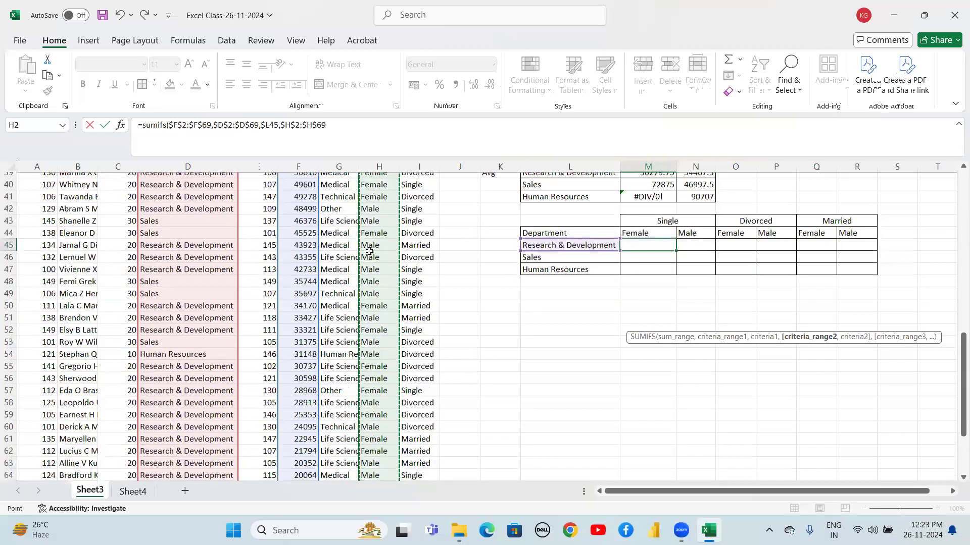
{"action": "scroll", "coordinate": [369, 251], "scroll_direction": "up", "scroll_amount": 2}
{"action": "type", "text": ","}
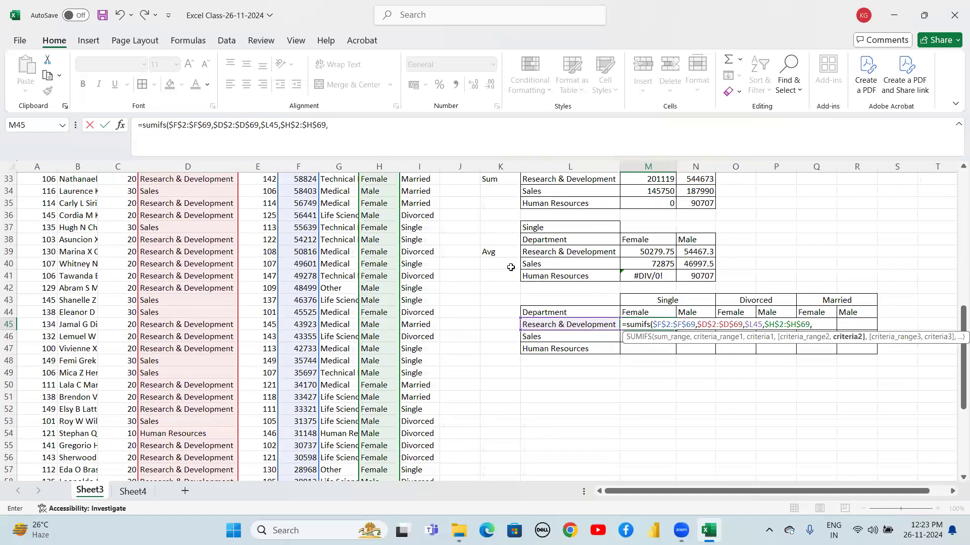
{"action": "left_click", "coordinate": [641, 312]}
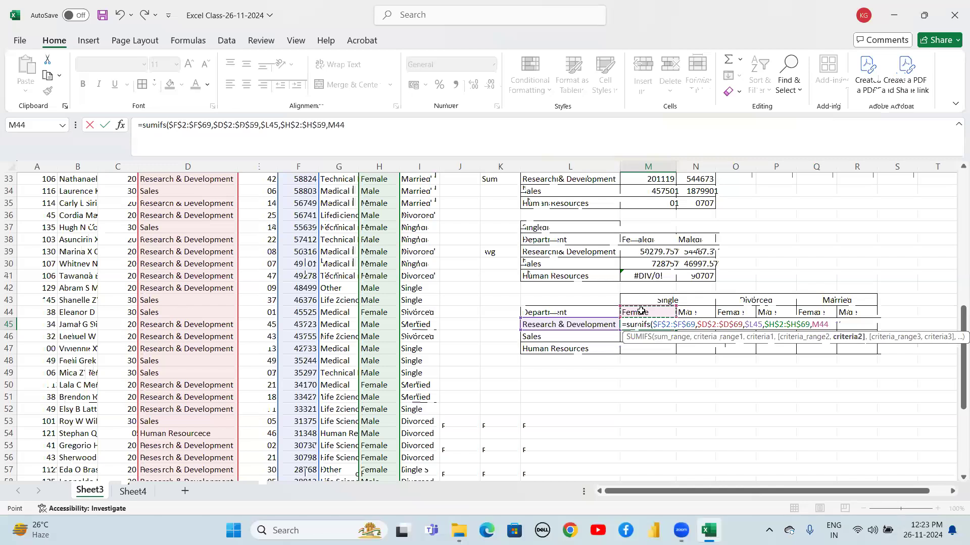
{"action": "key", "text": "F4"}
{"action": "key", "text": "F4"}
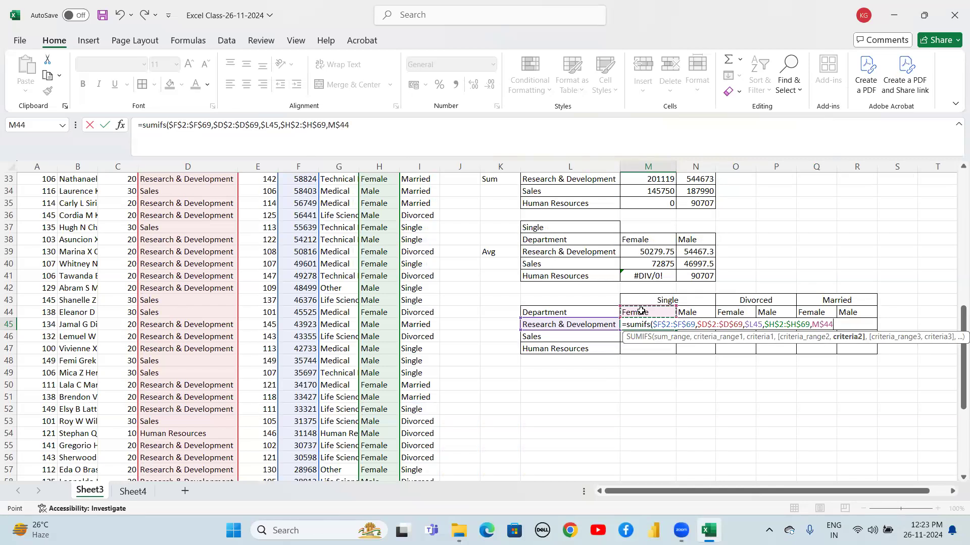
{"action": "type", "text": ","}
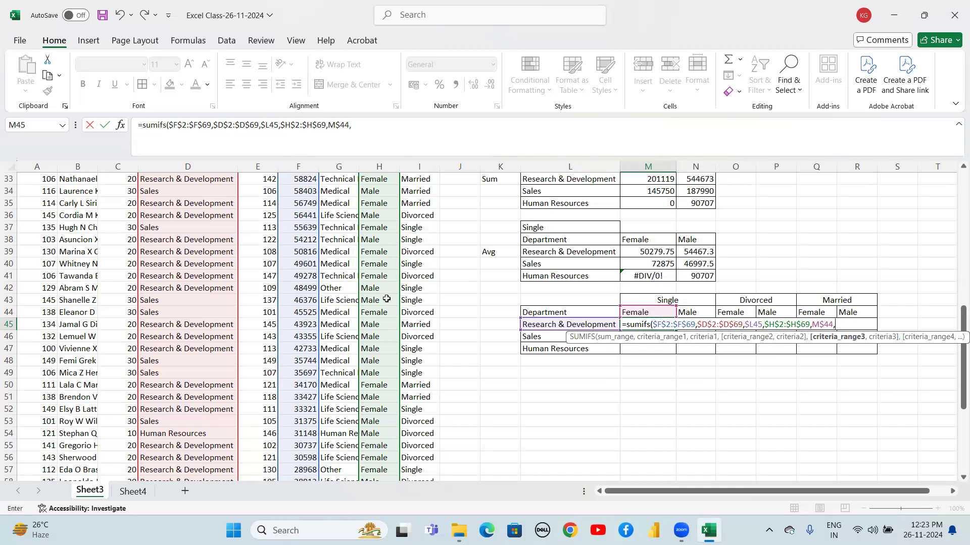
Add the marital-status range $I$2:$I$69 as the third criteria range with $M$43 as criterion, and close the formula
{"action": "left_click", "coordinate": [421, 242]}
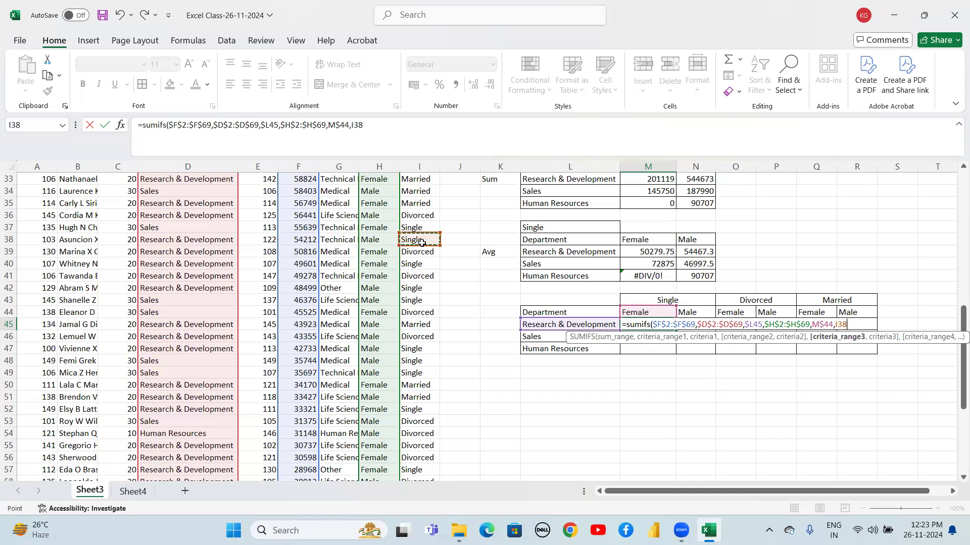
{"action": "key", "text": "ctrl+Up"}
{"action": "key", "text": "Down"}
{"action": "key", "text": "ctrl+shift+Down"}
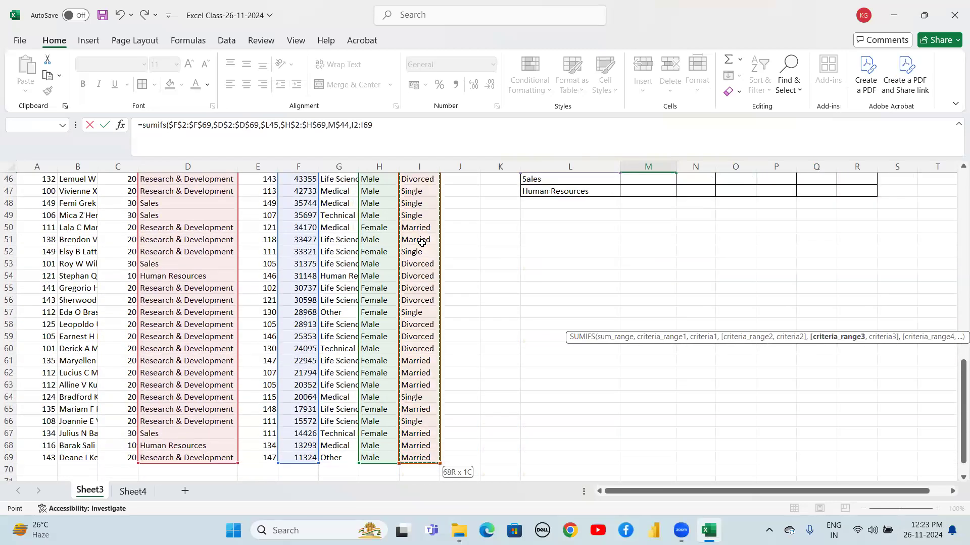
{"action": "key", "text": "F4"}
{"action": "type", "text": ","}
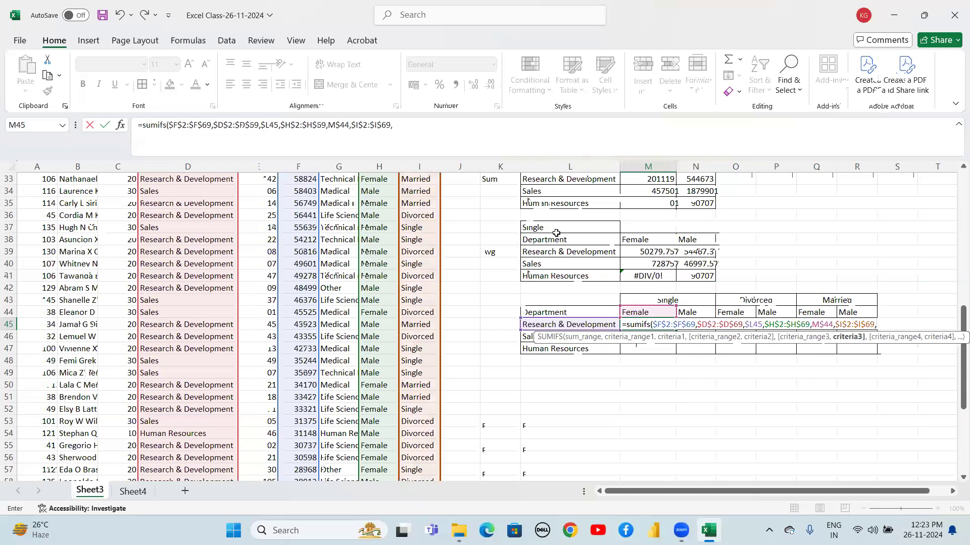
{"action": "left_click", "coordinate": [662, 301]}
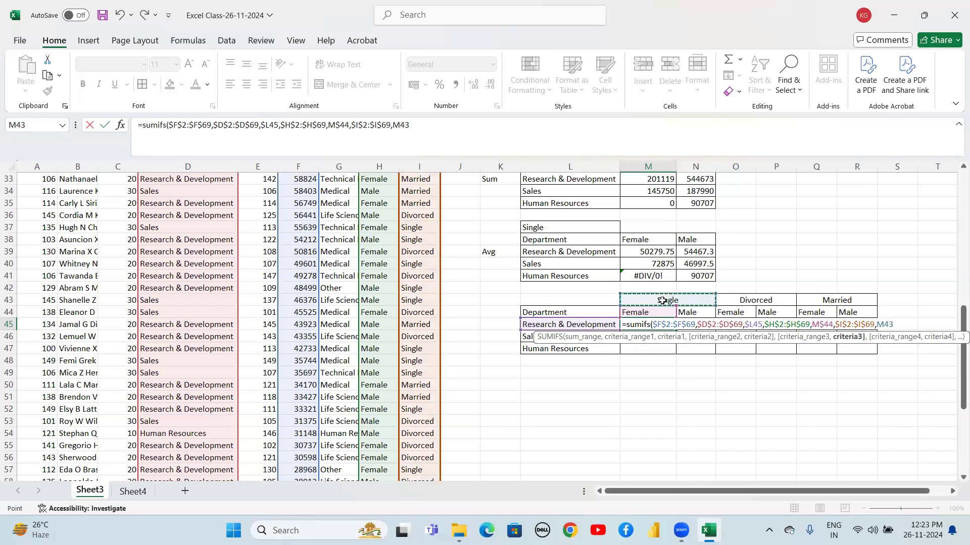
{"action": "key", "text": "F4"}
{"action": "type", "text": ")"}
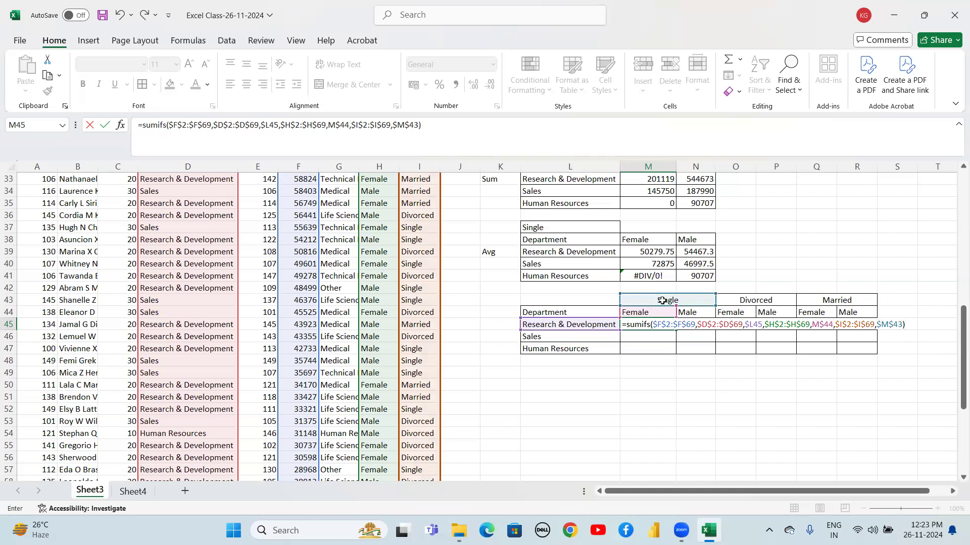
Enter the formula and fill it down to row 47 and across into the Male column of the Single block
{"action": "key", "text": "Return"}
{"action": "key", "text": "Up"}
{"action": "key", "text": "shift+Down"}
{"action": "key", "text": "shift+Down"}
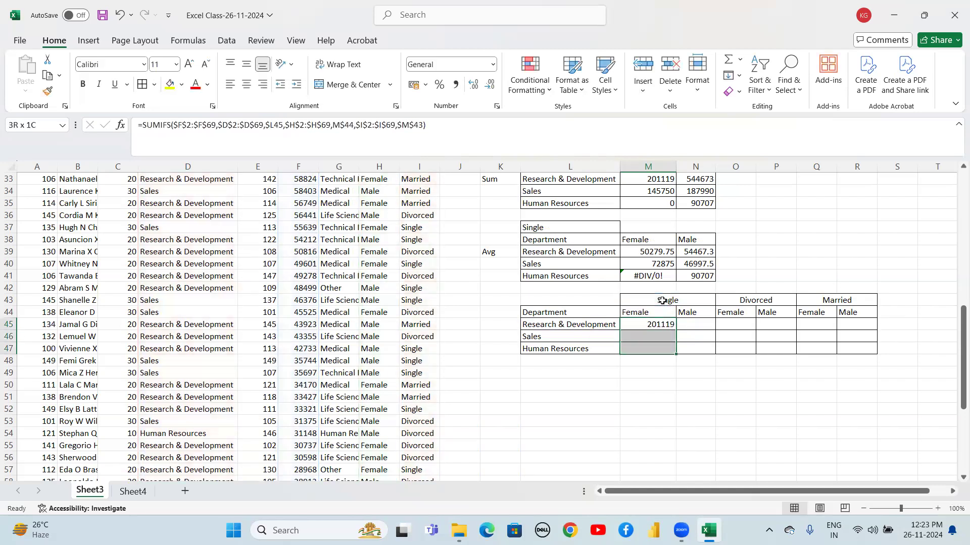
{"action": "key", "text": "ctrl+d"}
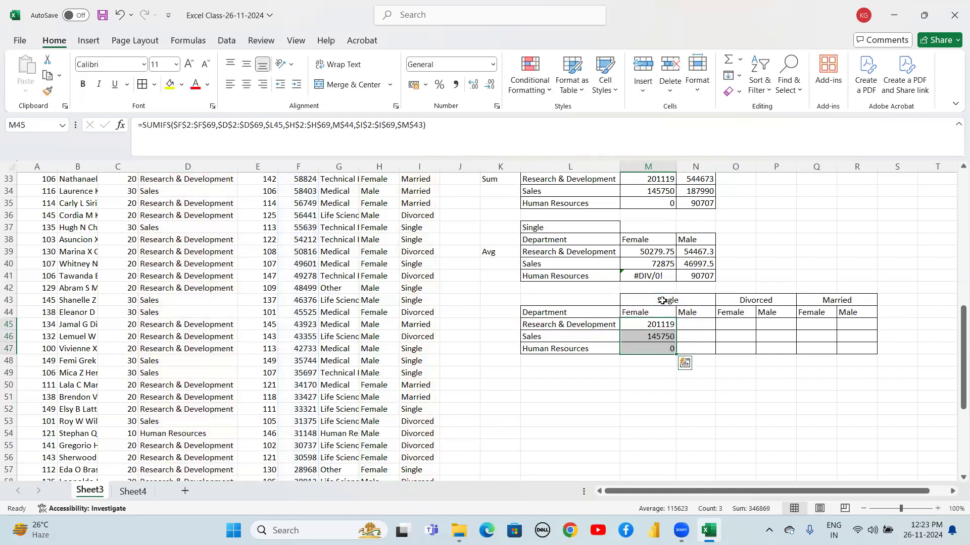
{"action": "key", "text": "shift+Right"}
{"action": "key", "text": "ctrl+r"}
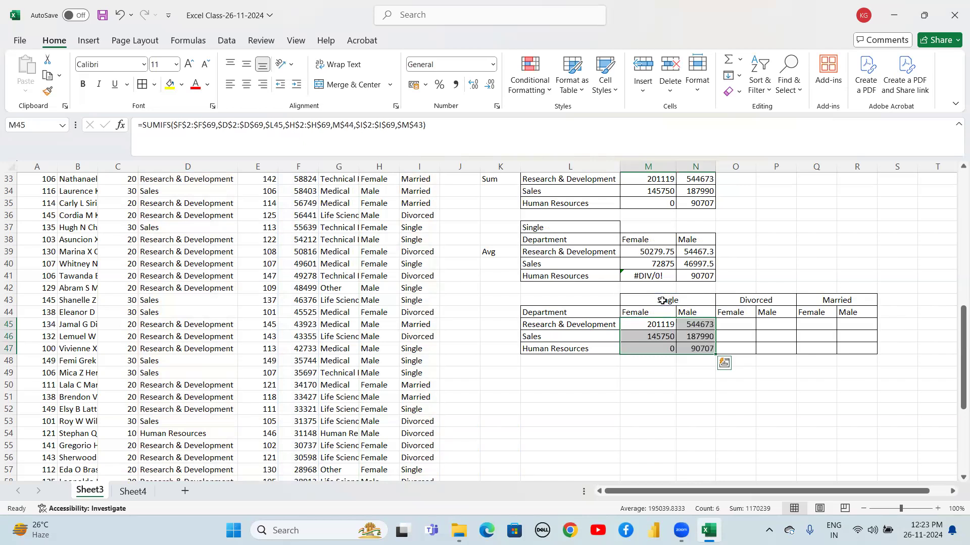
Begin a SUMIFS formula in O45, the Divorced Female cell for Research & Development
{"action": "key", "text": "Right"}
{"action": "key", "text": "Right"}
{"action": "key", "text": "Right"}
{"action": "key", "text": "Left"}
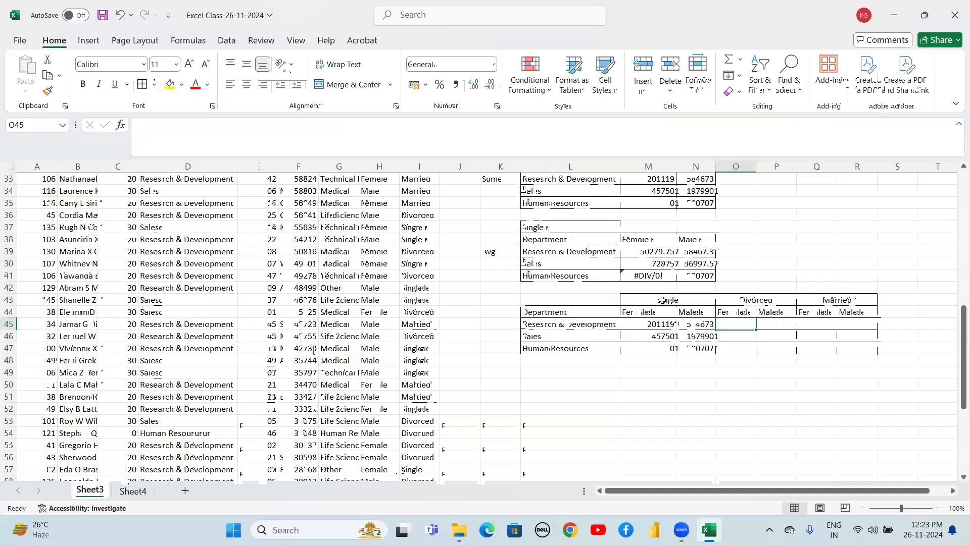
{"action": "type", "text": "="}
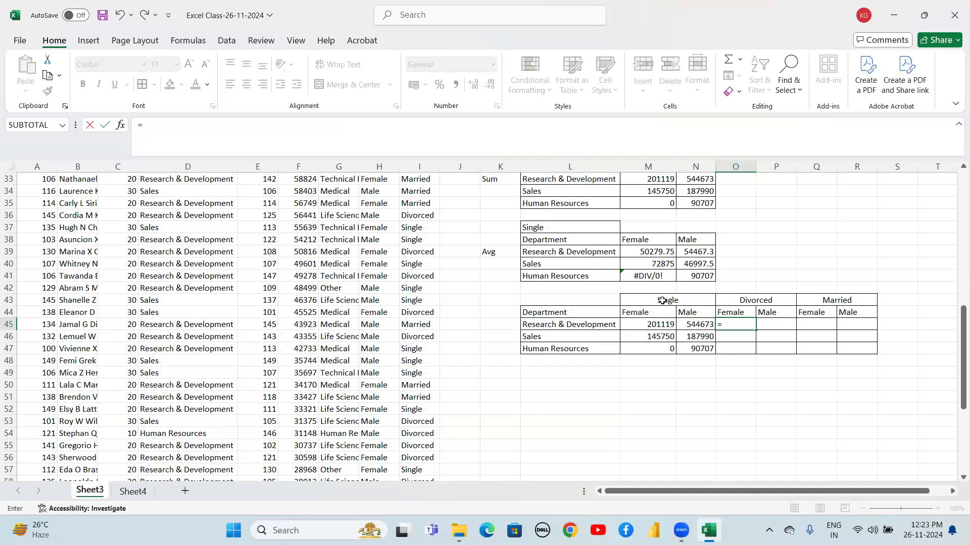
{"action": "type", "text": "sumi"}
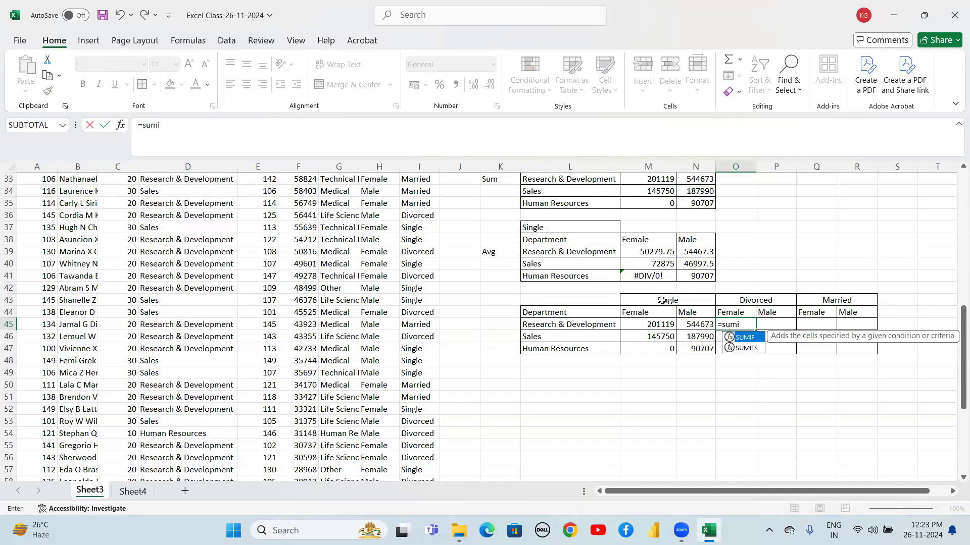
{"action": "type", "text": "fs"}
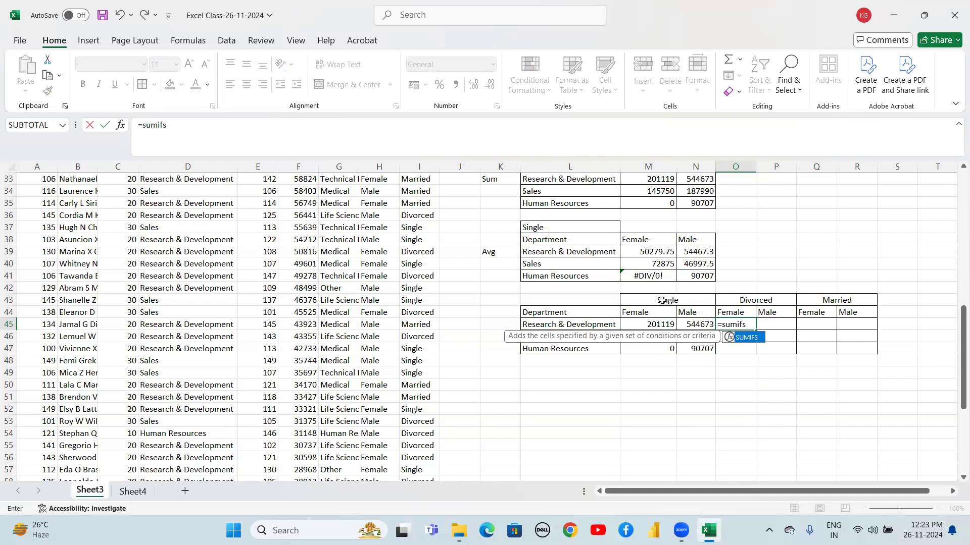
{"action": "type", "text": "("}
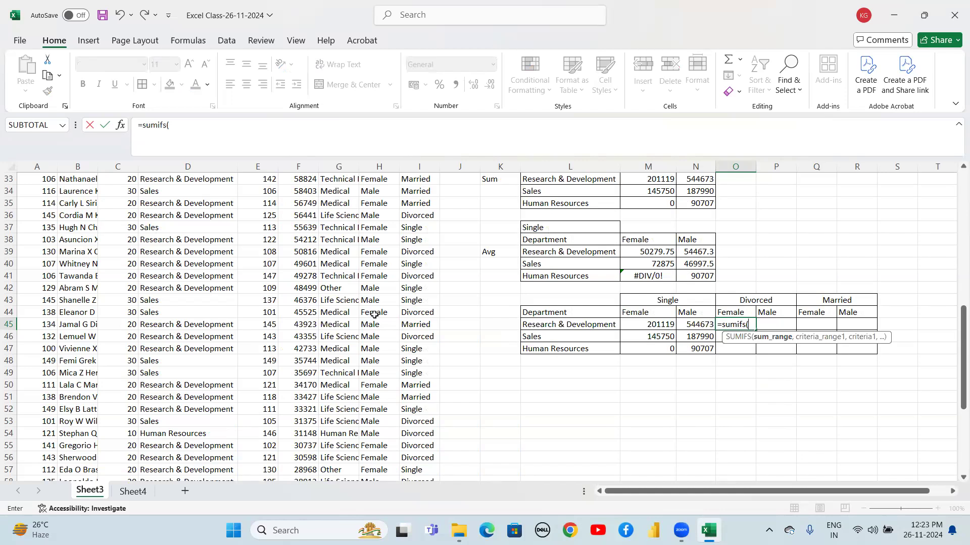
Enter the absolute salary range $F$2:$F$69 as the sum range
{"action": "left_click", "coordinate": [310, 265]}
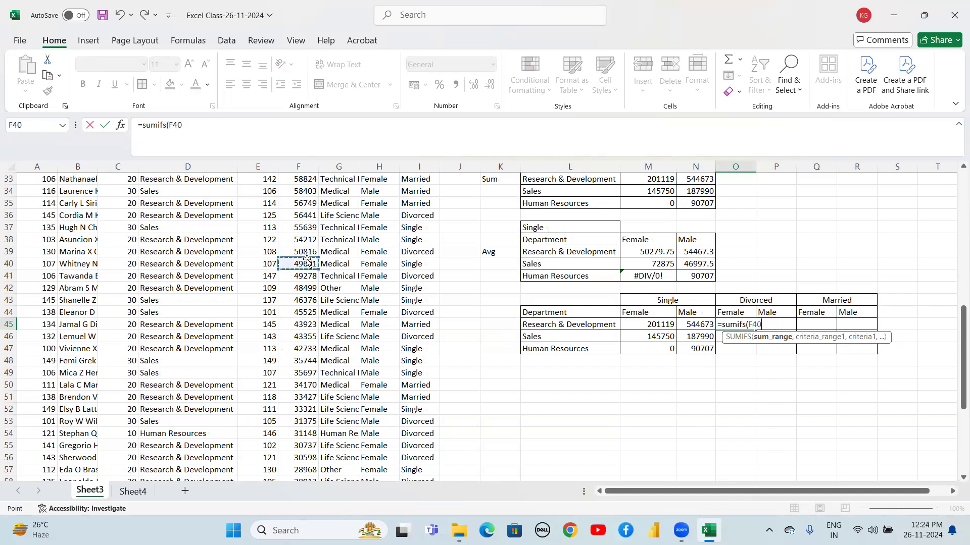
{"action": "key", "text": "ctrl+Up"}
{"action": "key", "text": "Down"}
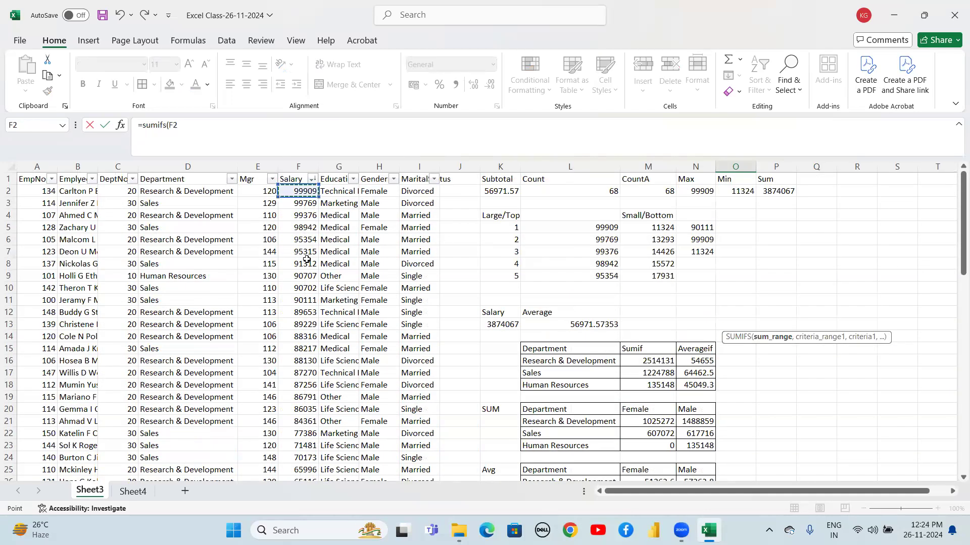
{"action": "key", "text": "ctrl+shift+Down"}
{"action": "key", "text": "shift+Down"}
{"action": "key", "text": "shift+Up"}
{"action": "key", "text": "shift+Up"}
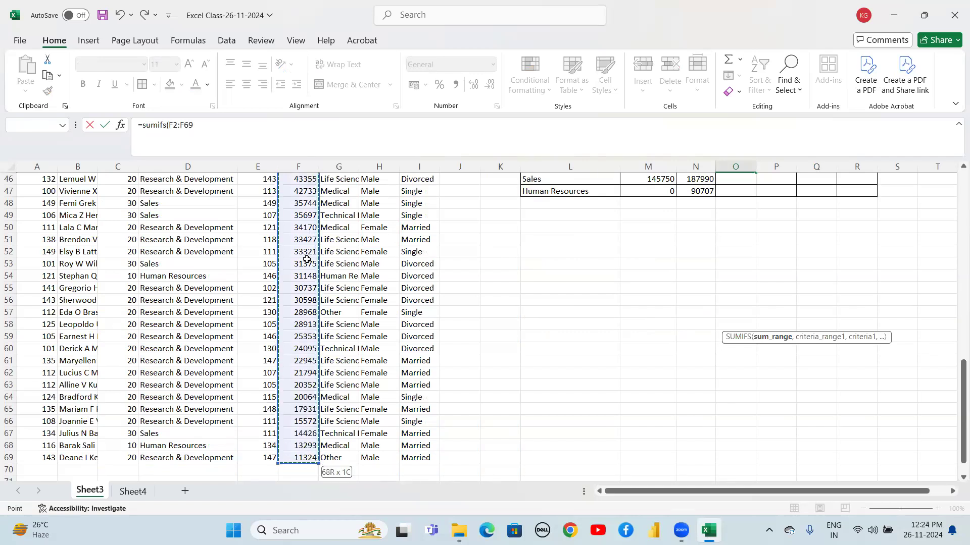
{"action": "key", "text": "F4"}
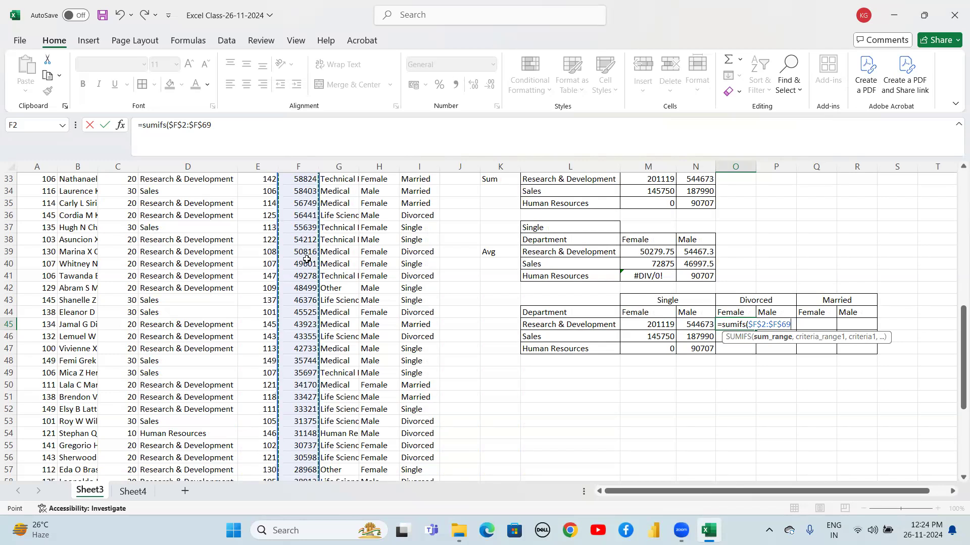
{"action": "type", "text": ","}
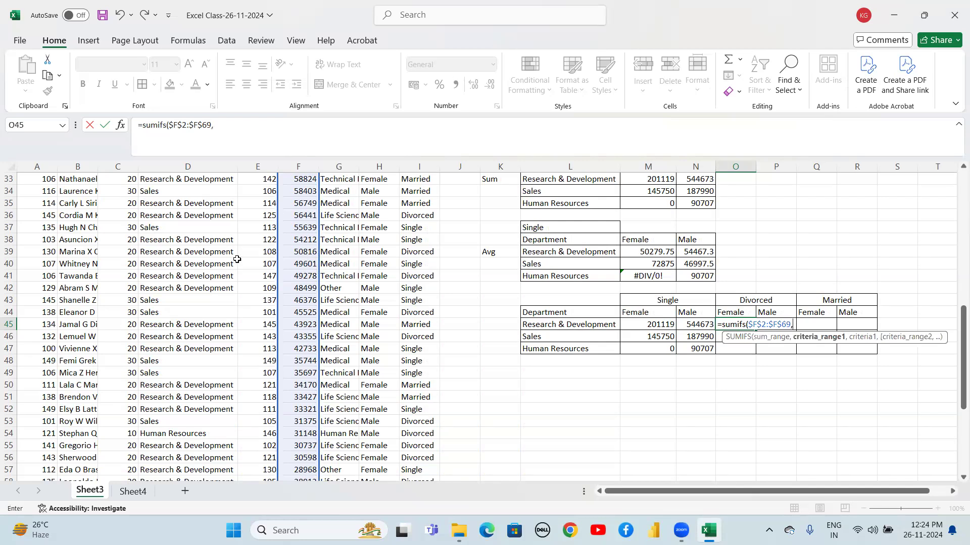
Add the department range $D$2:$D$69 as first criteria range in O45's formula, with $L45 as its criterion
{"action": "left_click", "coordinate": [178, 243]}
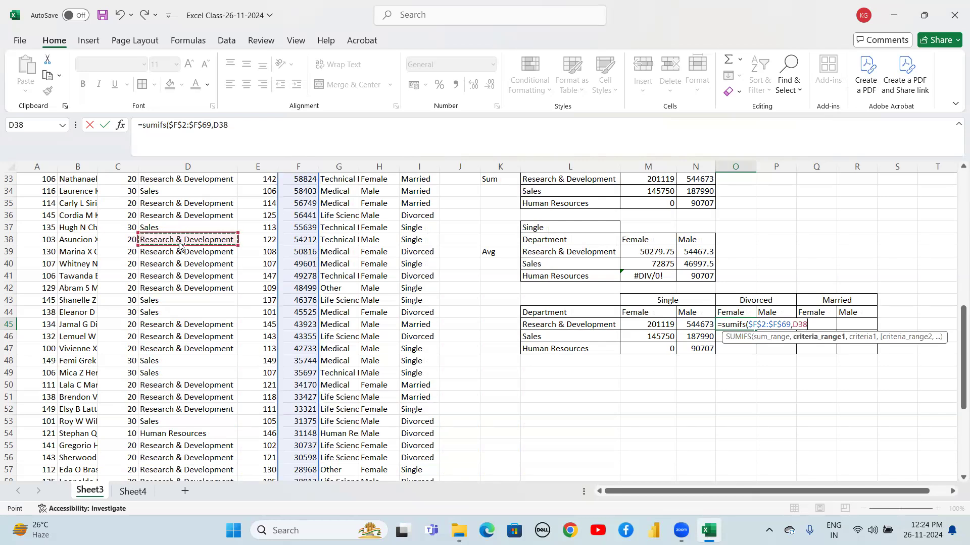
{"action": "key", "text": "ctrl+Up"}
{"action": "key", "text": "Down"}
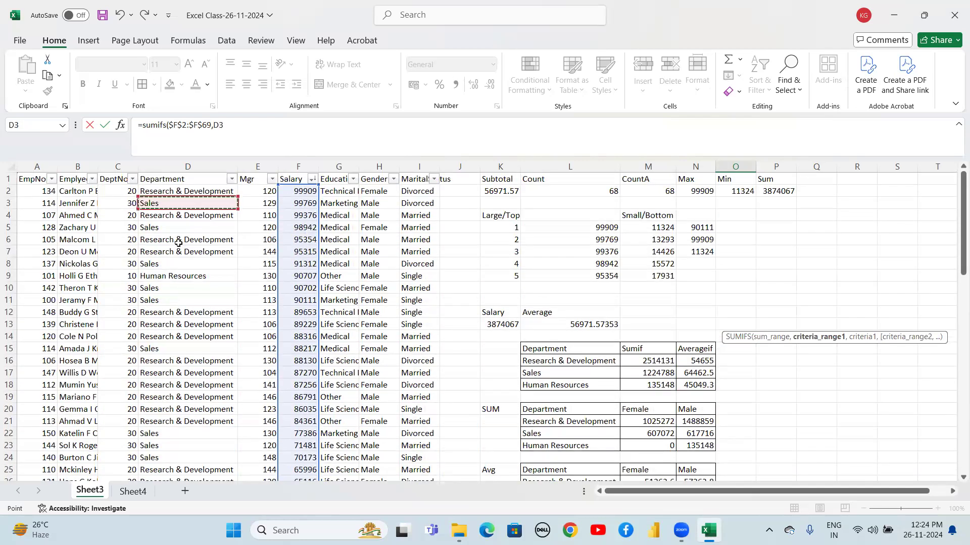
{"action": "key", "text": "ctrl+shift+Down"}
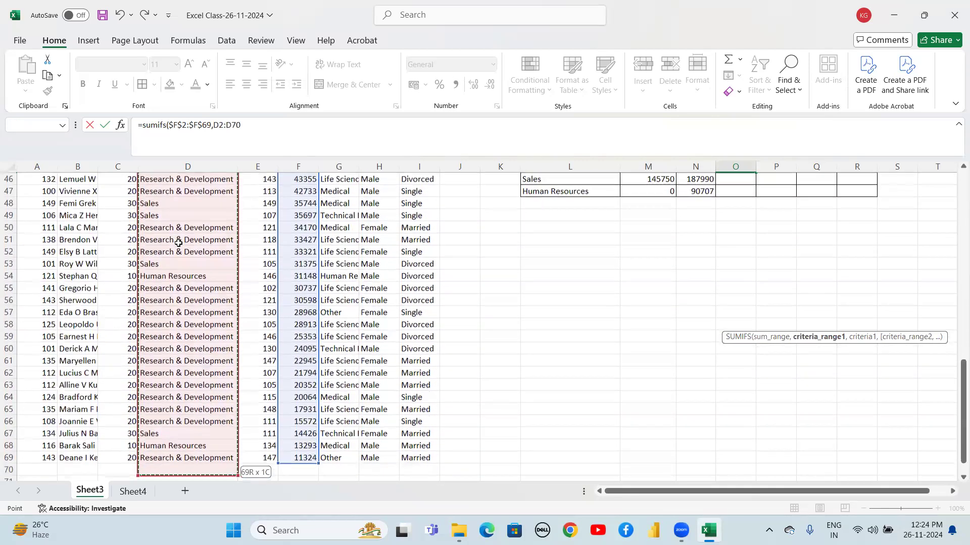
{"action": "key", "text": "F4"}
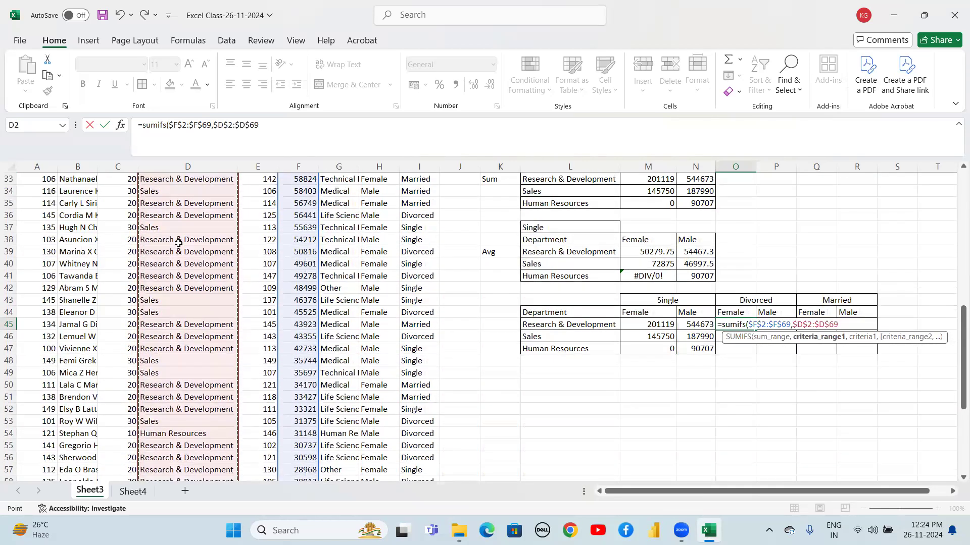
{"action": "type", "text": ","}
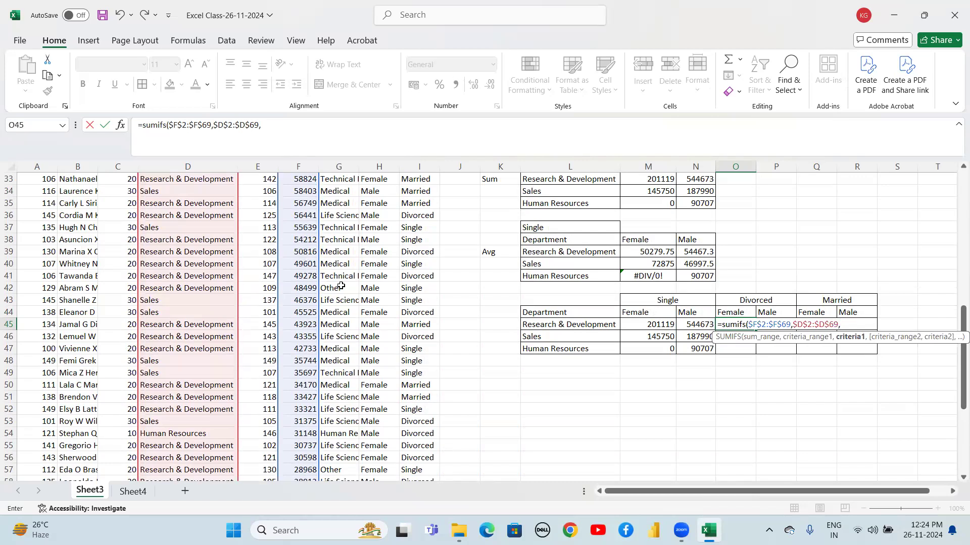
{"action": "left_click", "coordinate": [563, 325]}
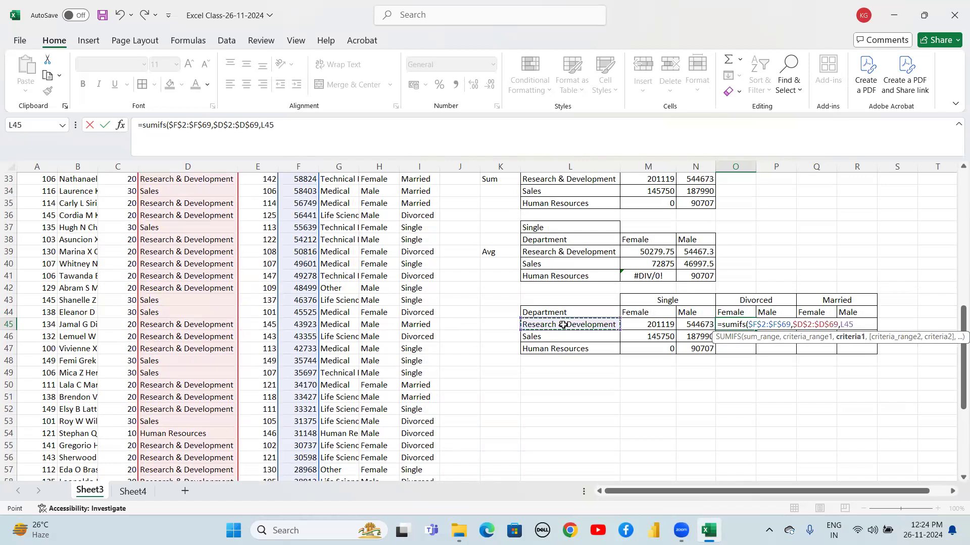
{"action": "key", "text": "F4"}
{"action": "key", "text": "F4"}
{"action": "key", "text": "F4"}
{"action": "type", "text": ","}
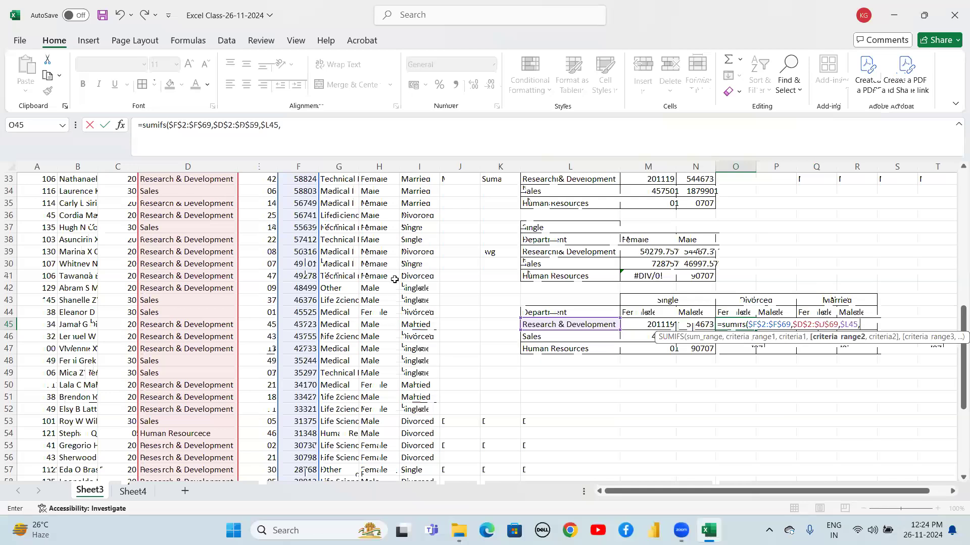
Add the gender range $H$2:$H$69 as second criteria range in O45's formula, with O$44 as its criterion
{"action": "left_click", "coordinate": [412, 262]}
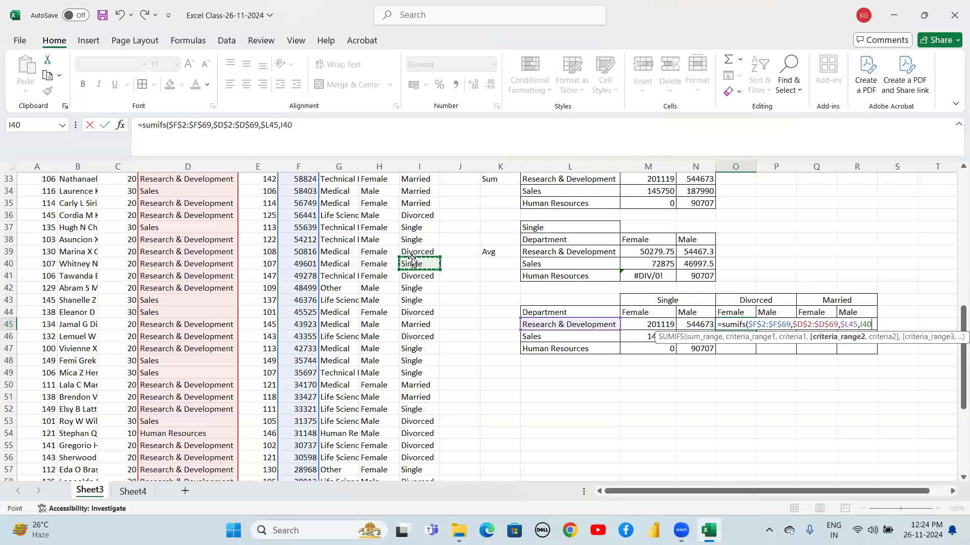
{"action": "left_click", "coordinate": [379, 250]}
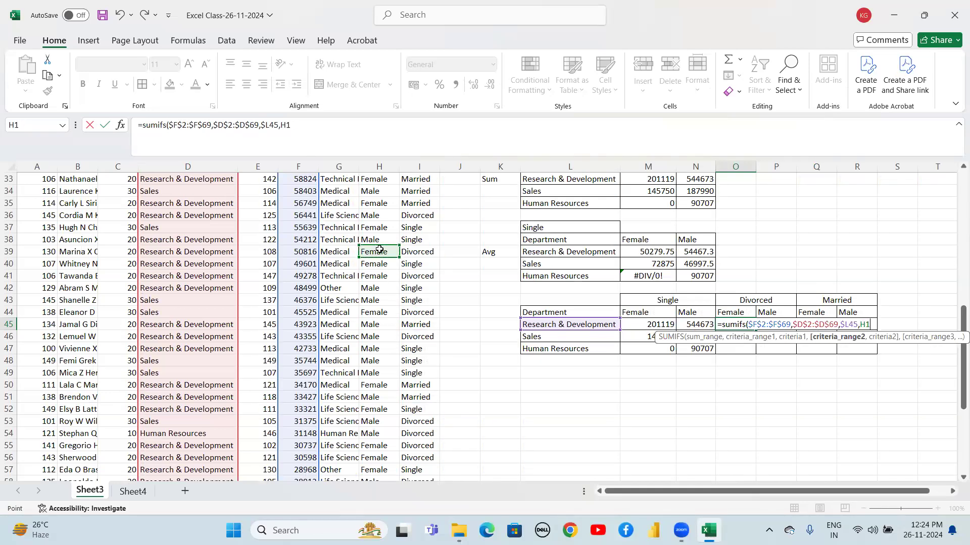
{"action": "key", "text": "Down"}
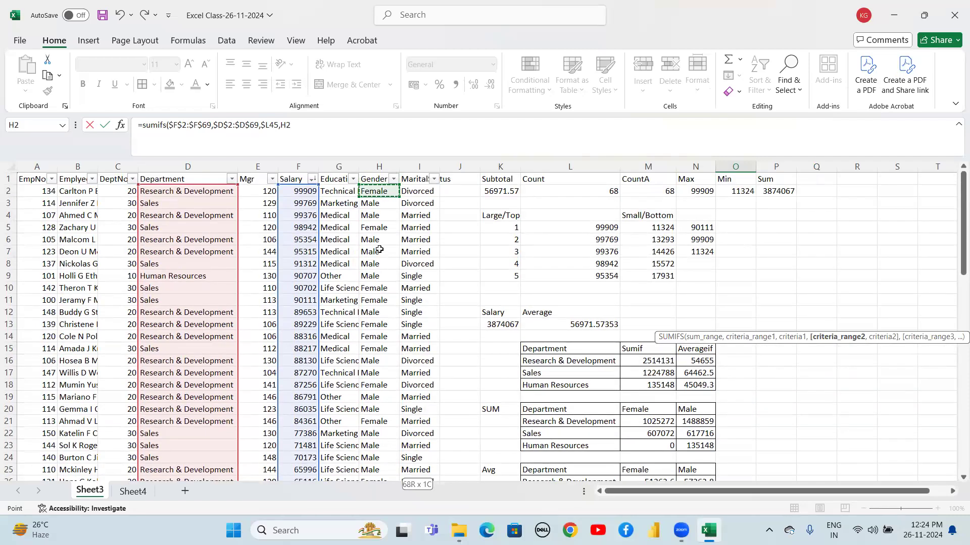
{"action": "key", "text": "ctrl+shift+Down"}
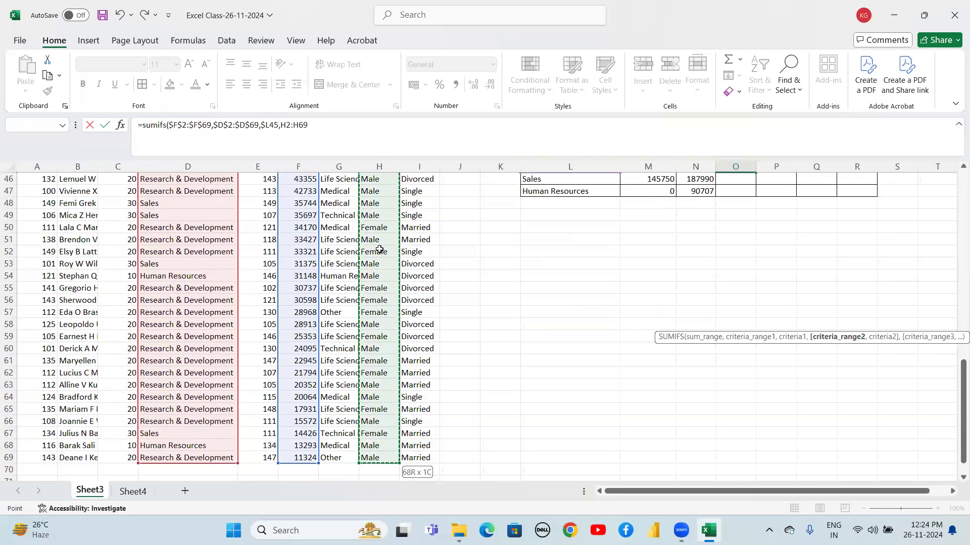
{"action": "key", "text": "F4"}
{"action": "type", "text": ","}
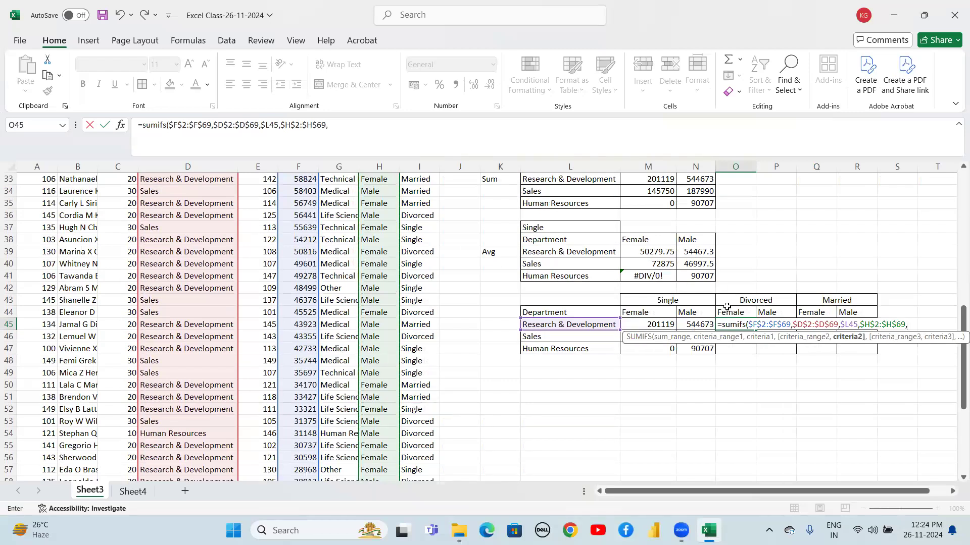
{"action": "left_click", "coordinate": [726, 312]}
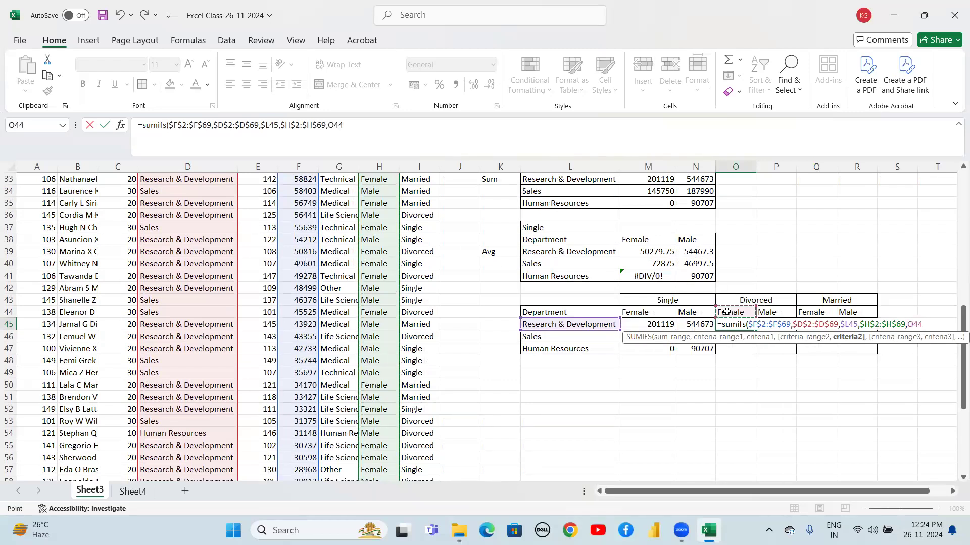
{"action": "key", "text": "F4"}
{"action": "key", "text": "F4"}
{"action": "type", "text": ","}
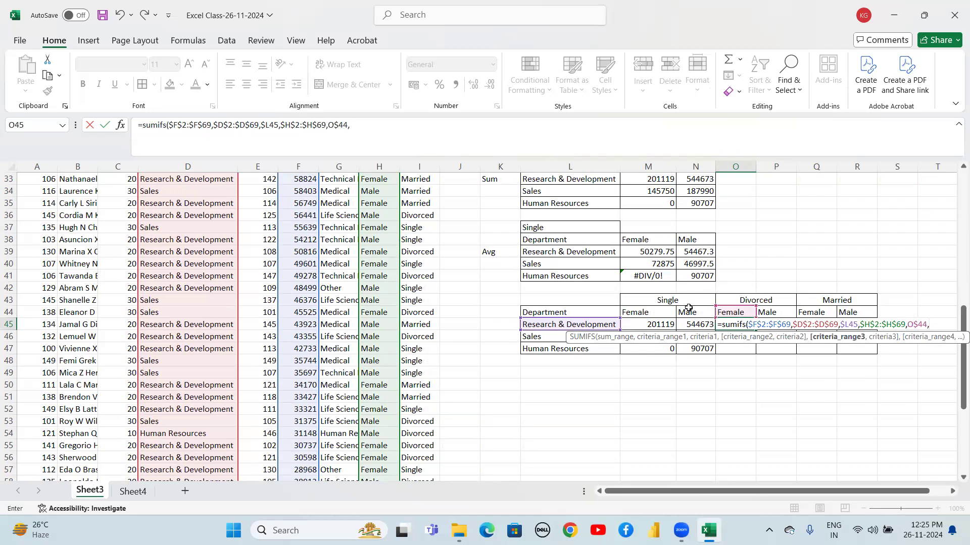
Add the marital-status range $I$2:$I$69 with criterion O$43 and complete the SUMIFS formula
{"action": "left_click", "coordinate": [422, 238]}
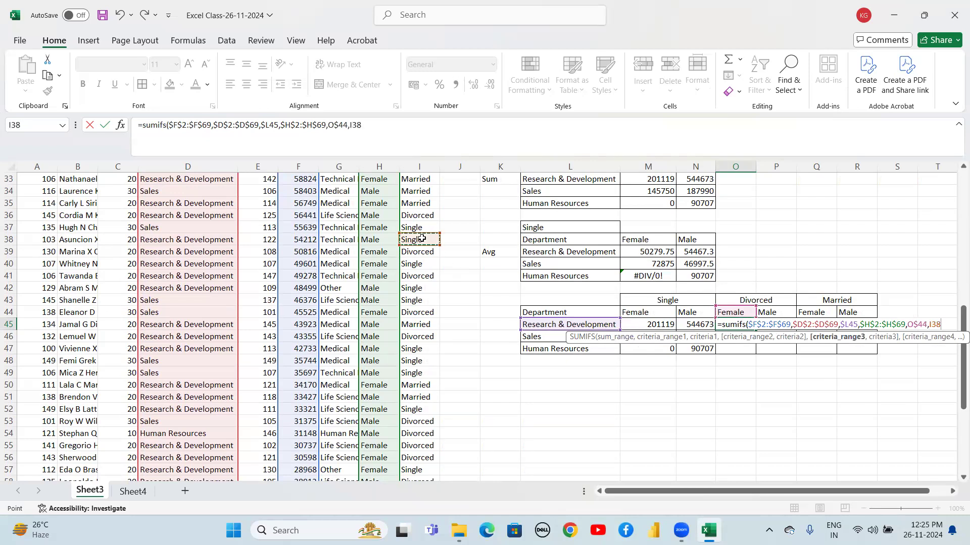
{"action": "key", "text": "ctrl+Up"}
{"action": "key", "text": "Down"}
{"action": "key", "text": "ctrl+shift+Down"}
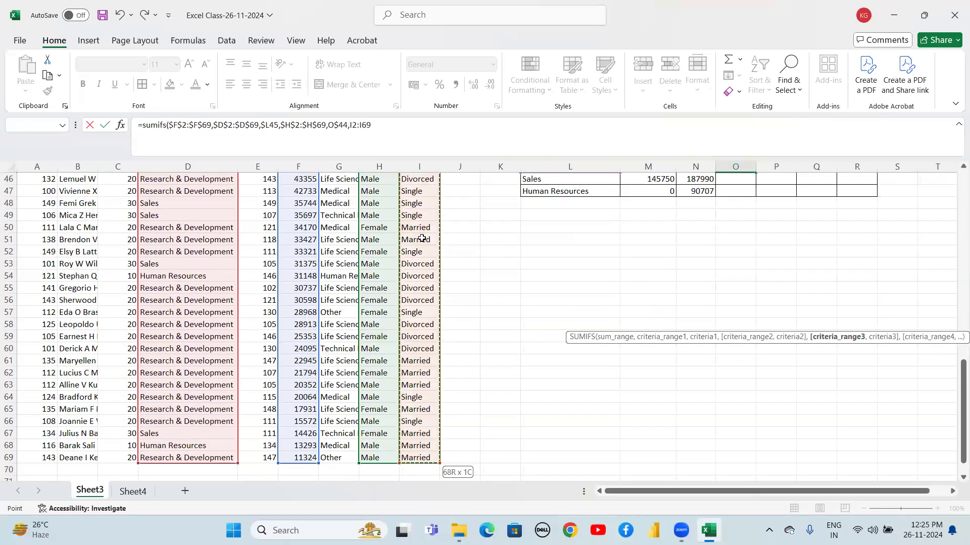
{"action": "key", "text": "F4"}
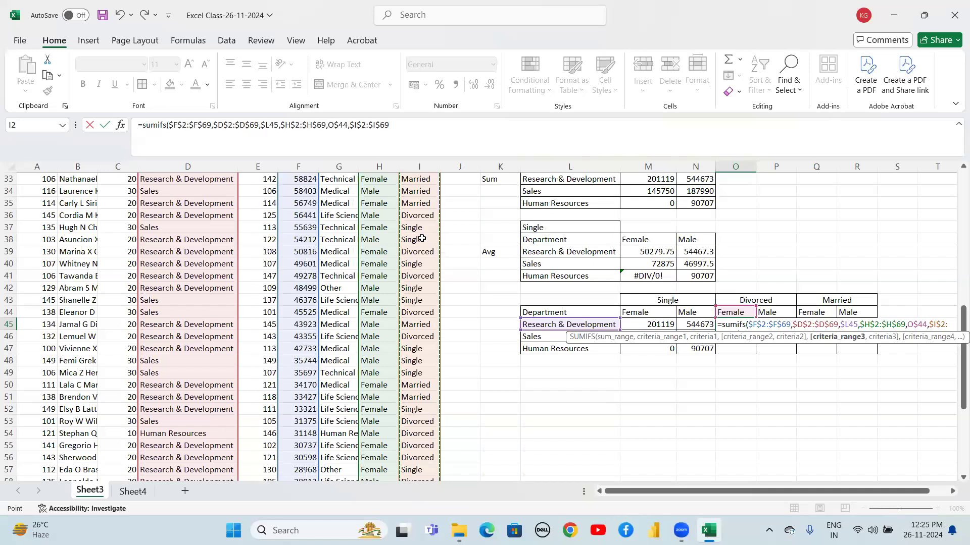
{"action": "type", "text": ","}
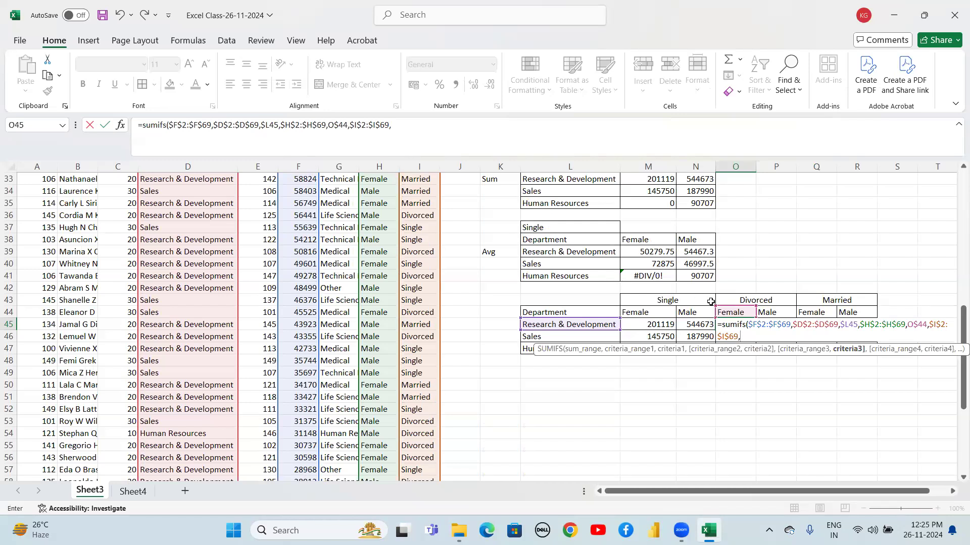
{"action": "left_click", "coordinate": [753, 301]}
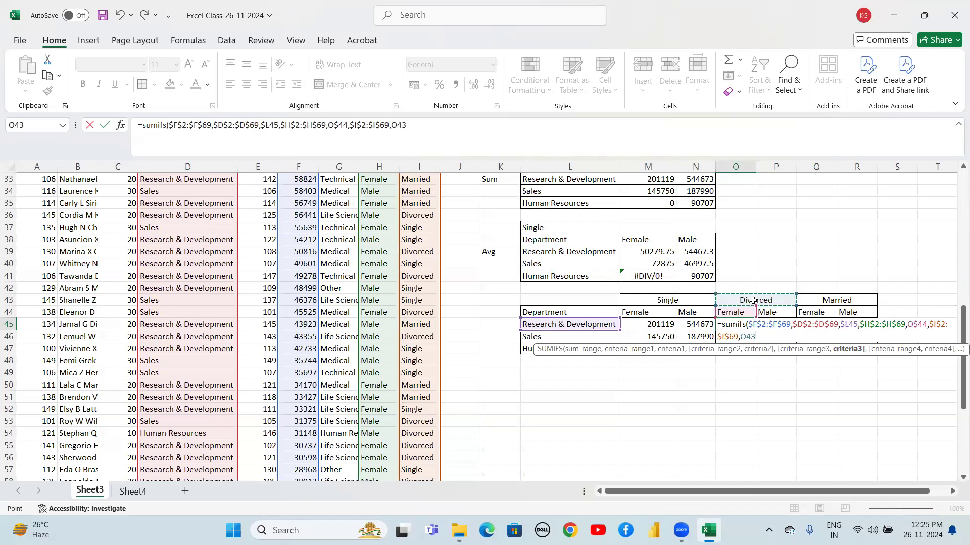
{"action": "key", "text": "F4"}
{"action": "type", "text": ")"}
{"action": "key", "text": "Return"}
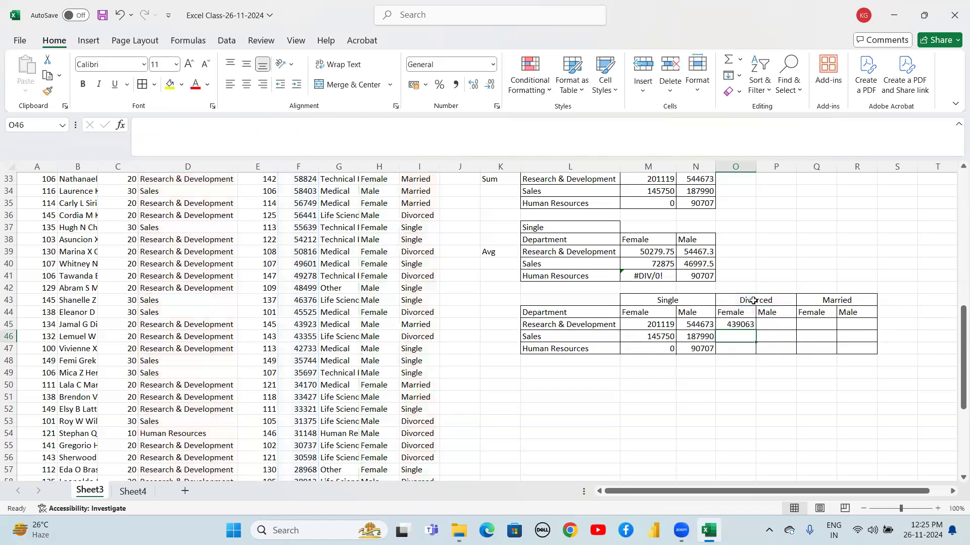
Fill the formula down to row 47 and across into the Male column of the Divorced block
{"action": "key", "text": "Up"}
{"action": "key", "text": "shift+Right"}
{"action": "key", "text": "shift+Down"}
{"action": "key", "text": "shift+Down"}
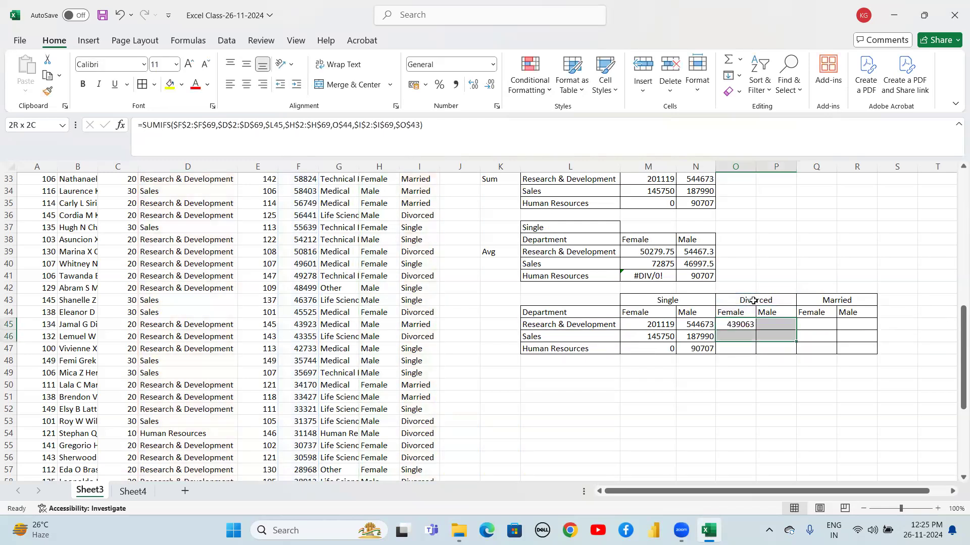
{"action": "key", "text": "ctrl+d"}
{"action": "key", "text": "ctrl+r"}
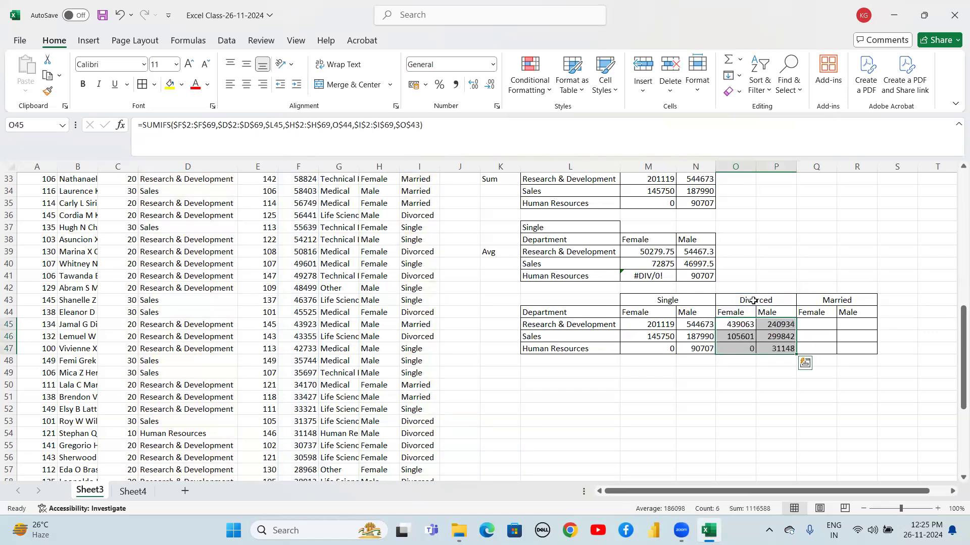
Copy O45's formula text and paste it into Q45, the Married Female cell for Research & Development
{"action": "key", "text": "Right"}
{"action": "key", "text": "Right"}
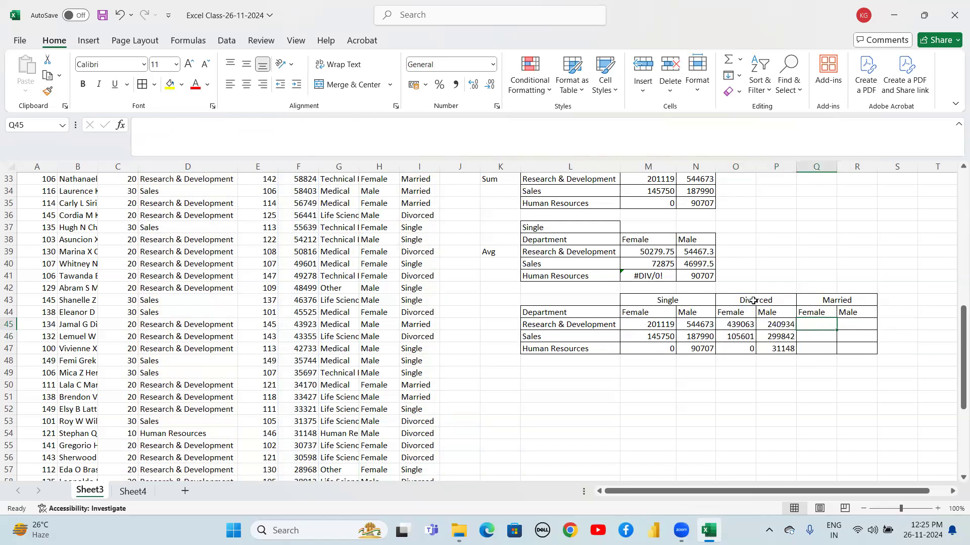
{"action": "key", "text": "Left"}
{"action": "key", "text": "Left"}
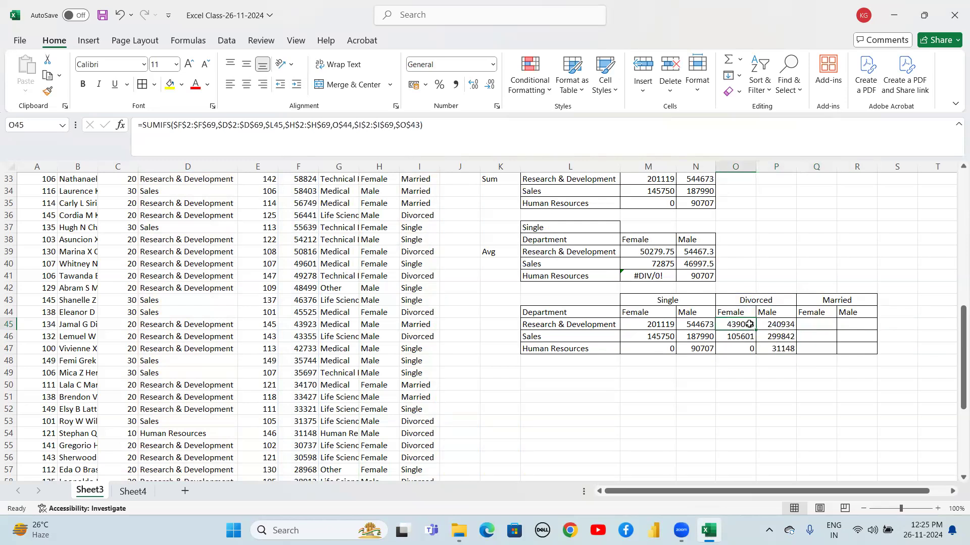
{"action": "double_click", "coordinate": [749, 324]}
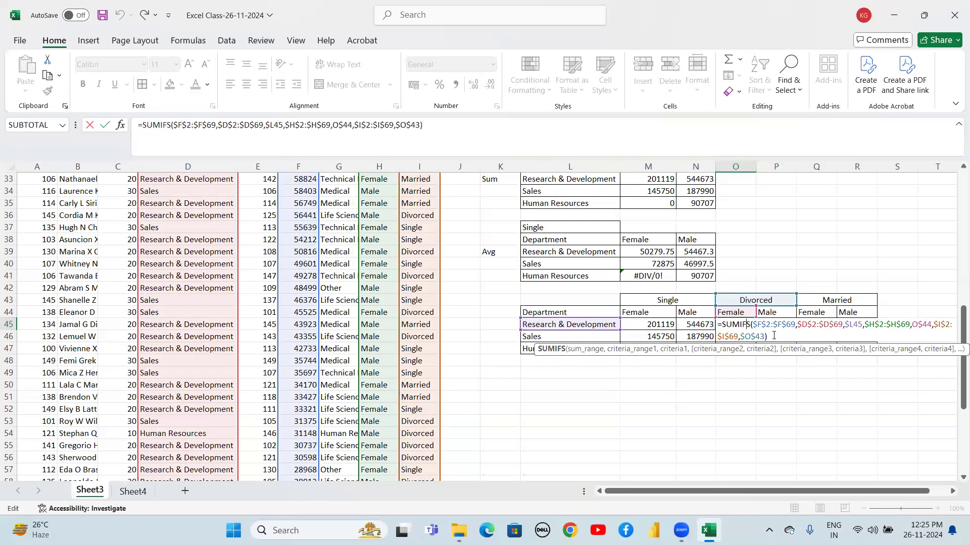
{"action": "left_click_drag", "start_coordinate": [773, 335], "coordinate": [716, 324]}
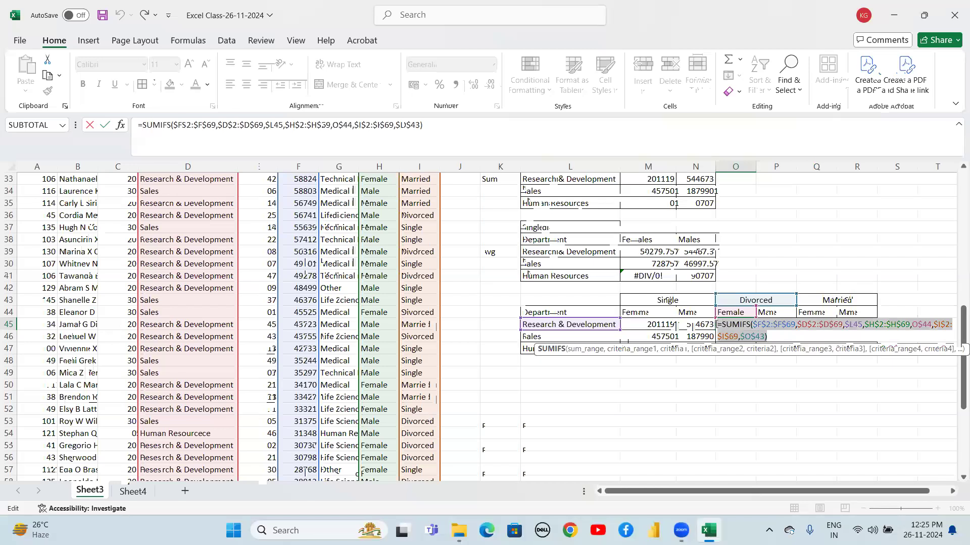
{"action": "key", "text": "ctrl+c"}
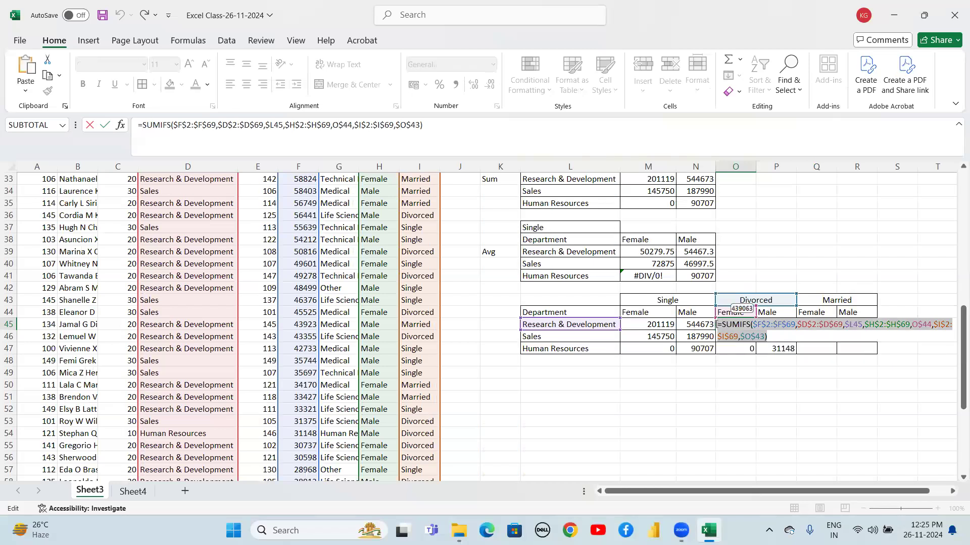
{"action": "key", "text": "Escape"}
{"action": "double_click", "coordinate": [809, 325]}
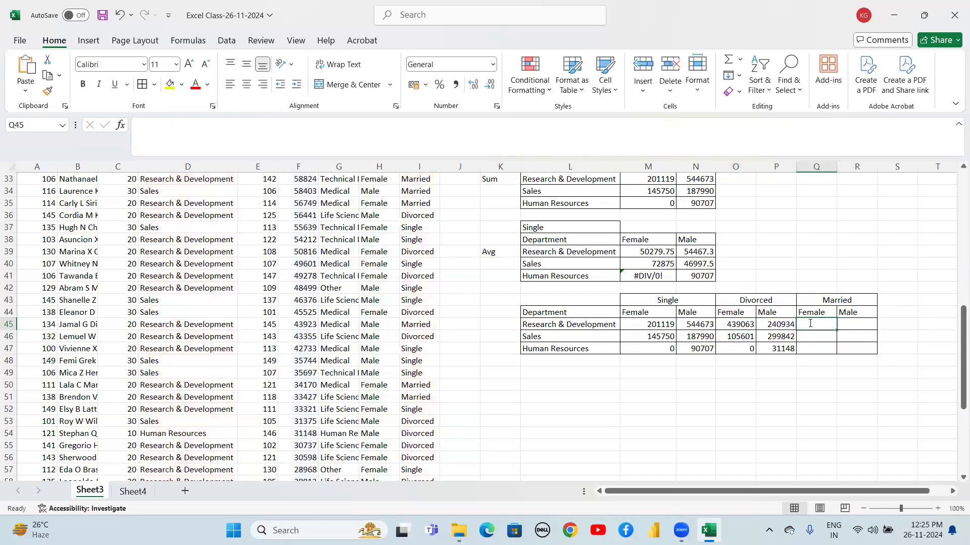
{"action": "key", "text": "ctrl+v"}
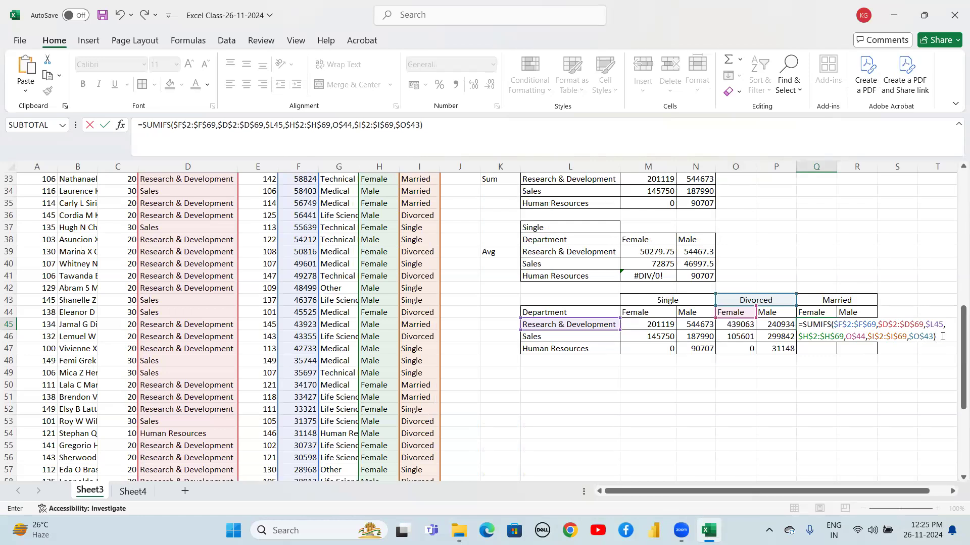
{"action": "key", "text": "Return"}
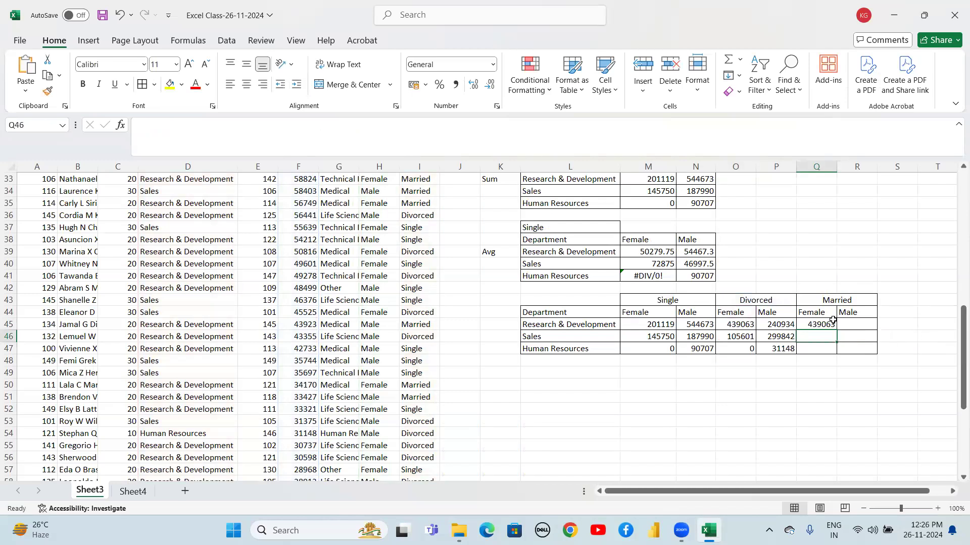
Change Q45's marital-status criterion reference to Q$43
{"action": "key", "text": "Up"}
{"action": "key", "text": "Up"}
{"action": "key", "text": "Up"}
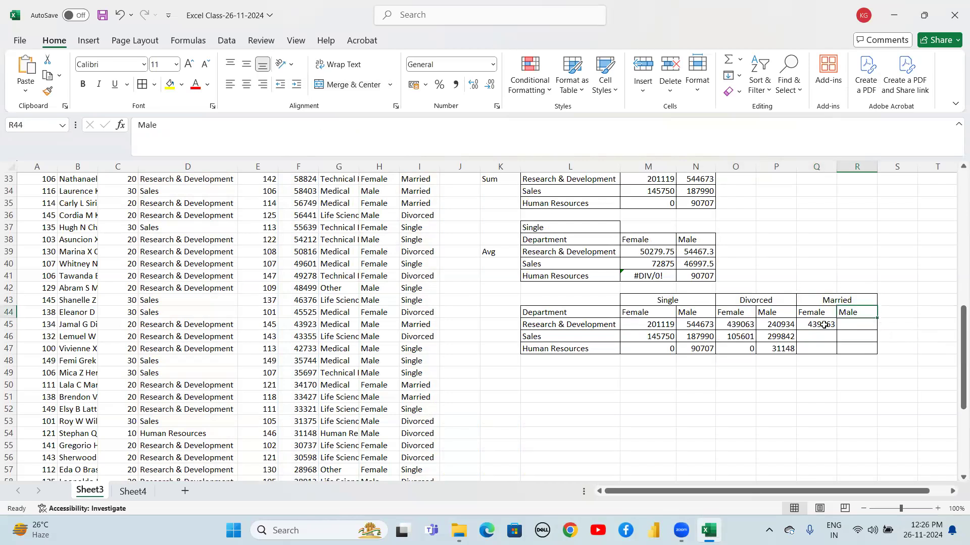
{"action": "left_click", "coordinate": [821, 325]}
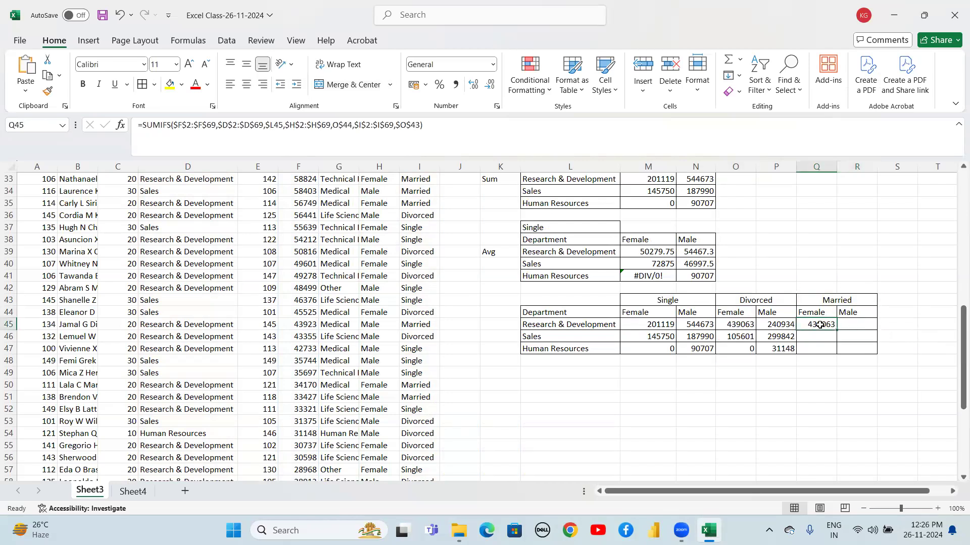
{"action": "right_click", "coordinate": [819, 325]}
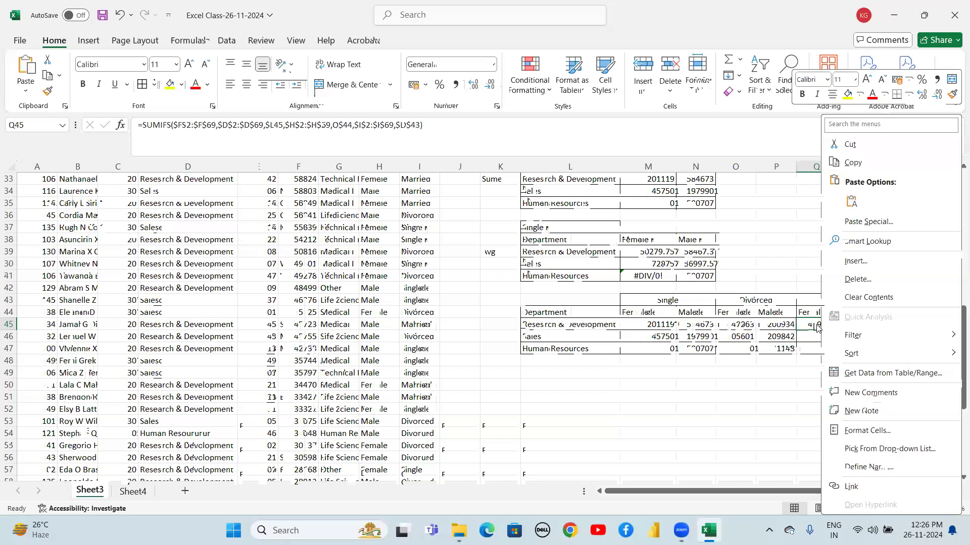
{"action": "double_click", "coordinate": [817, 325]}
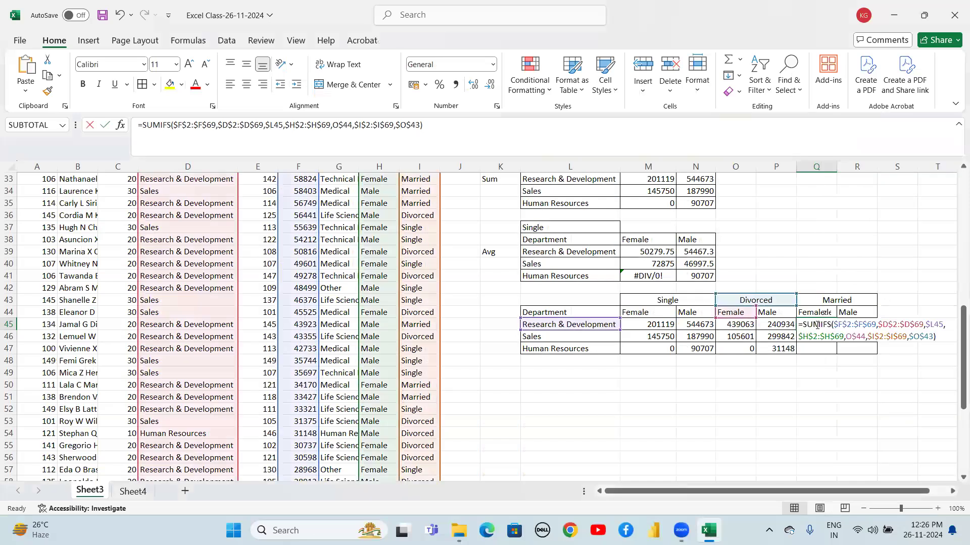
{"action": "left_click", "coordinate": [919, 336]}
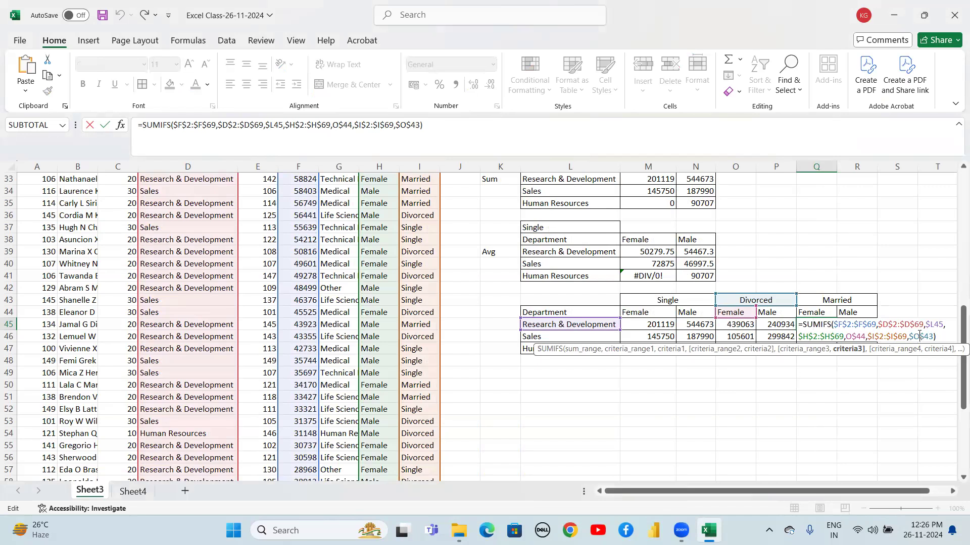
{"action": "key", "text": "BackSpace"}
{"action": "type", "text": "Q"}
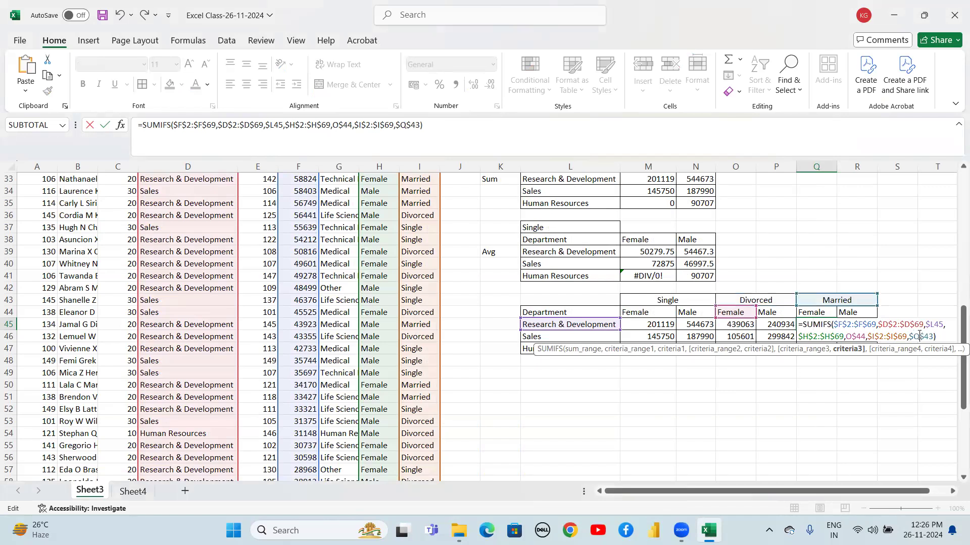
{"action": "key", "text": "Return"}
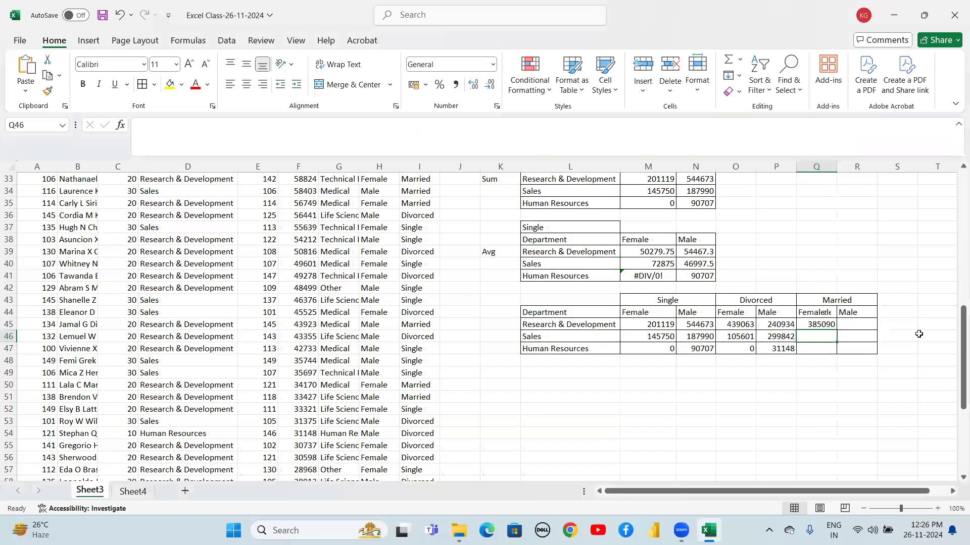
Fill Q45's formula down to row 47 and across into the Male column of the Married block
{"action": "key", "text": "Up"}
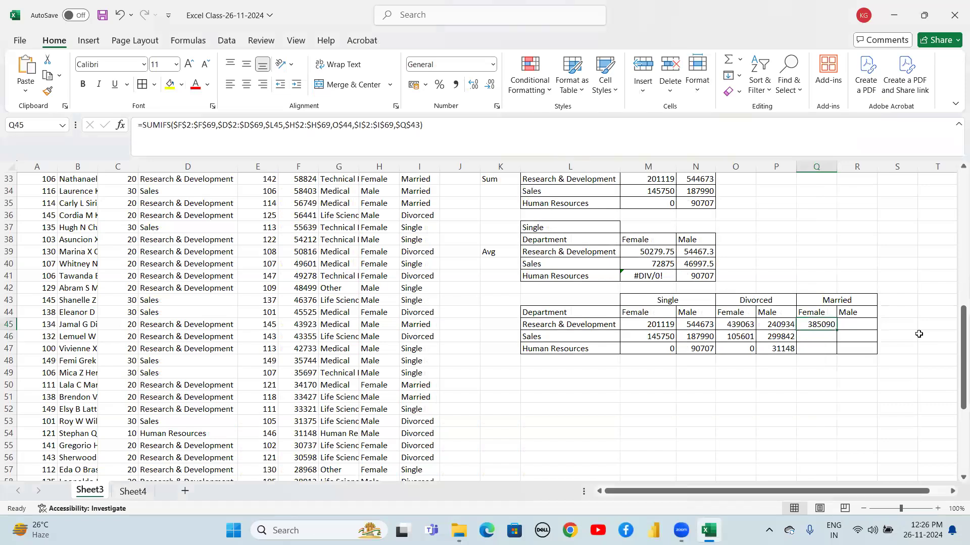
{"action": "key", "text": "shift+Down"}
{"action": "key", "text": "shift+Down"}
{"action": "key", "text": "shift+Right"}
{"action": "key", "text": "ctrl+d"}
{"action": "key", "text": "ctrl+r"}
{"action": "key", "text": "Down"}
{"action": "key", "text": "Down"}
{"action": "key", "text": "Down"}
{"action": "key", "text": "Down"}
{"action": "key", "text": "Down"}
{"action": "key", "text": "Down"}
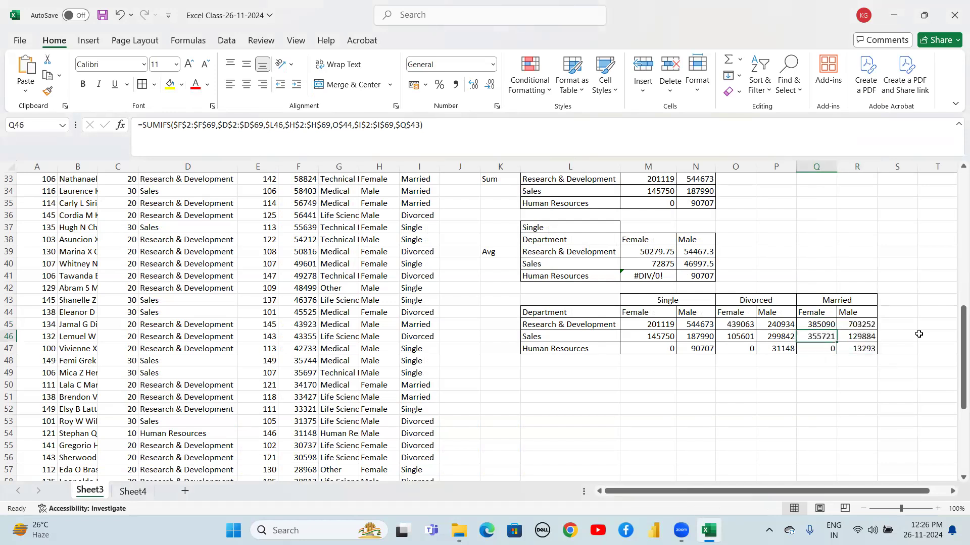
{"action": "key", "text": "Down"}
{"action": "key", "text": "Down"}
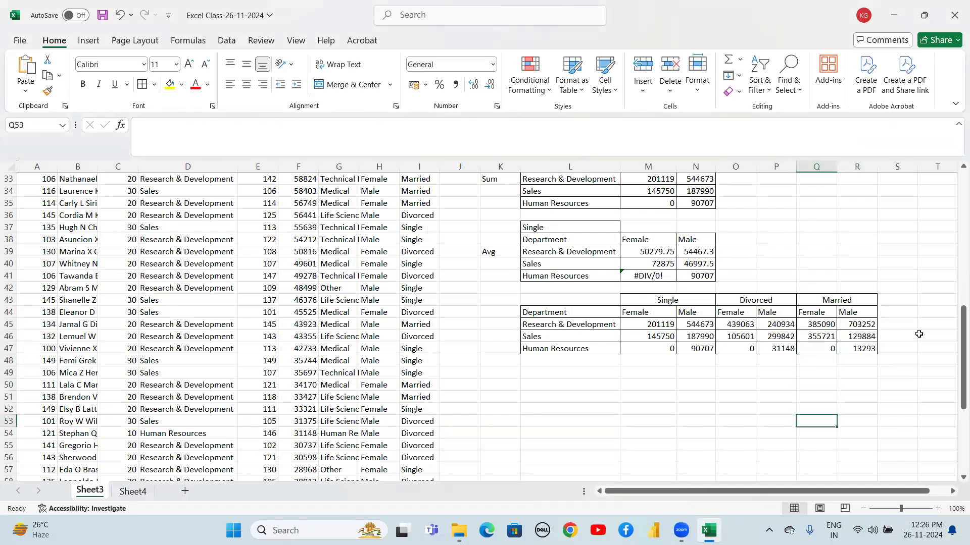
{"action": "key", "text": "Left"}
{"action": "key", "text": "Left"}
{"action": "key", "text": "Left"}
{"action": "key", "text": "Left"}
{"action": "key", "text": "Left"}
{"action": "key", "text": "Left"}
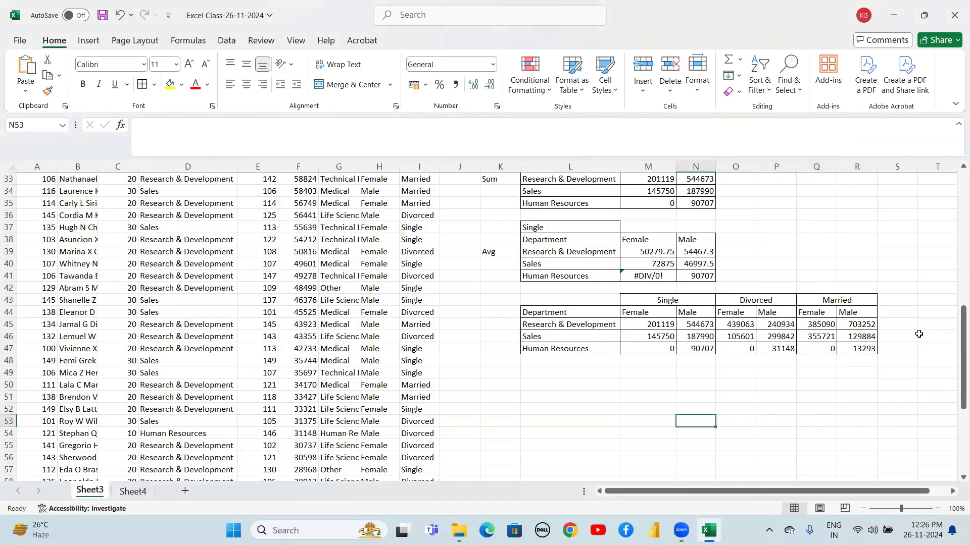
{"action": "key", "text": "Up"}
{"action": "key", "text": "Up"}
{"action": "key", "text": "Up"}
{"action": "key", "text": "Up"}
{"action": "key", "text": "Up"}
{"action": "key", "text": "Up"}
{"action": "key", "text": "Up"}
{"action": "key", "text": "Up"}
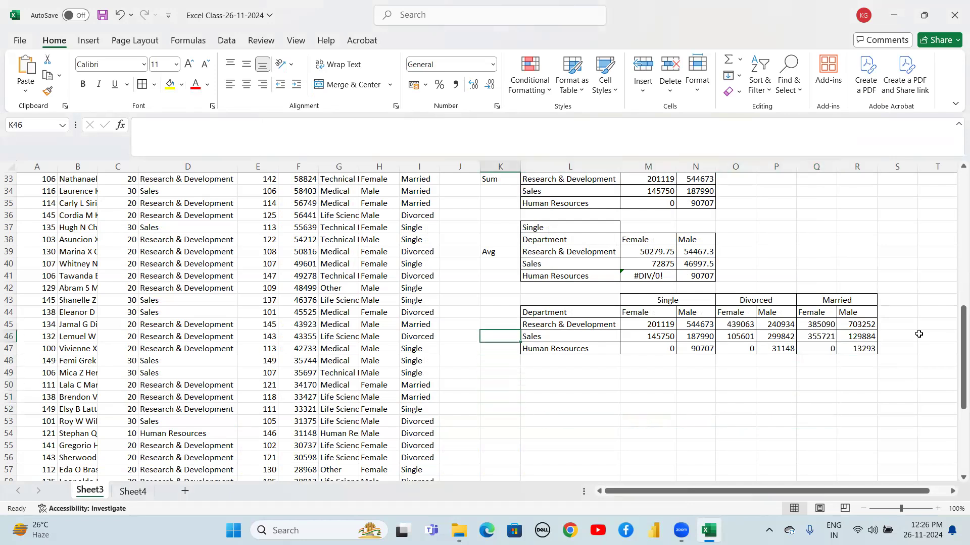
Label the marital-status summary table SUM in K45
{"action": "type", "text": "SUM"}
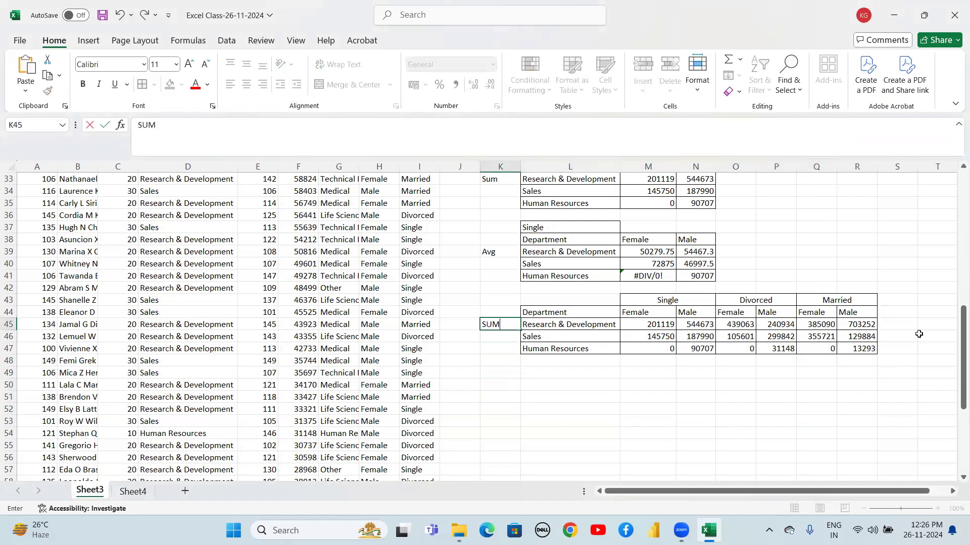
{"action": "key", "text": "Return"}
{"action": "key", "text": "Down"}
{"action": "key", "text": "Down"}
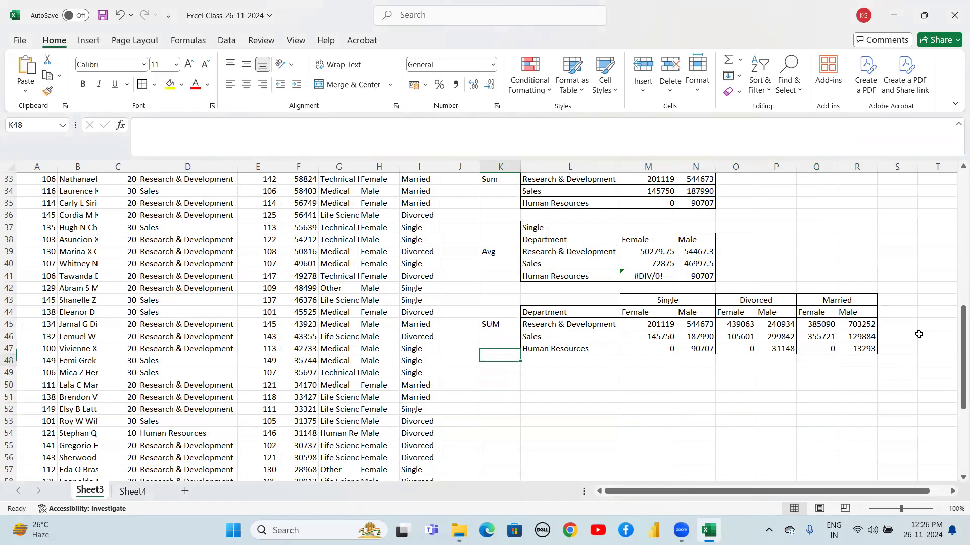
Copy the marital-status summary table L43:R47 and paste a duplicate starting at L49
{"action": "key", "text": "Right"}
{"action": "key", "text": "Up"}
{"action": "key", "text": "Up"}
{"action": "key", "text": "Up"}
{"action": "key", "text": "Up"}
{"action": "key", "text": "Up"}
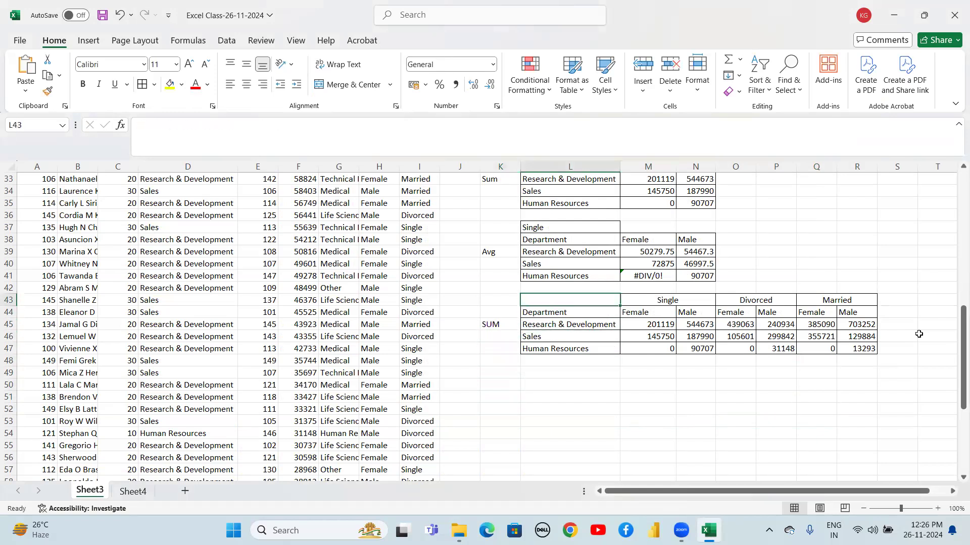
{"action": "key", "text": "shift+Right"}
{"action": "key", "text": "shift+Right"}
{"action": "key", "text": "shift+Right"}
{"action": "key", "text": "shift+Right"}
{"action": "key", "text": "shift+Right"}
{"action": "key", "text": "shift+Right"}
{"action": "key", "text": "shift+Right"}
{"action": "key", "text": "shift+Left"}
{"action": "key", "text": "shift+Down"}
{"action": "key", "text": "shift+Down"}
{"action": "key", "text": "shift+Down"}
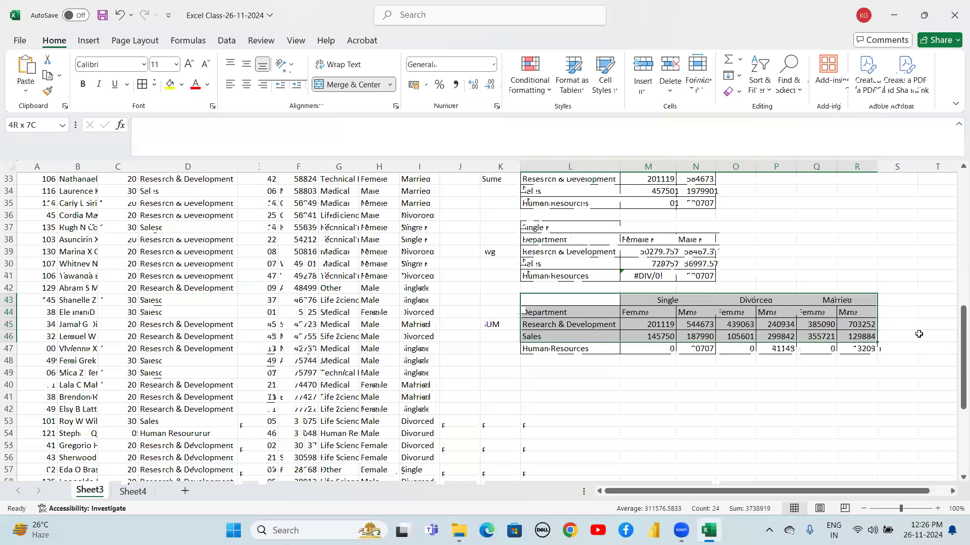
{"action": "key", "text": "shift+Down"}
{"action": "key", "text": "ctrl+c"}
{"action": "key", "text": "Down"}
{"action": "key", "text": "Down"}
{"action": "key", "text": "Down"}
{"action": "key", "text": "Down"}
{"action": "key", "text": "Down"}
{"action": "key", "text": "Down"}
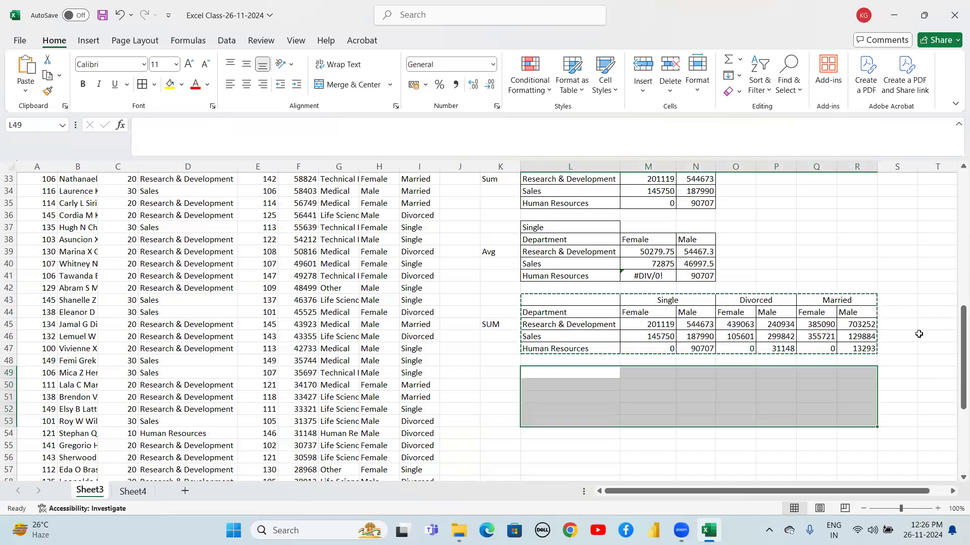
{"action": "key", "text": "ctrl+v"}
Label the duplicated table AVG in K51
{"action": "key", "text": "Down"}
{"action": "key", "text": "Up"}
{"action": "key", "text": "Left"}
{"action": "key", "text": "Down"}
{"action": "key", "text": "Down"}
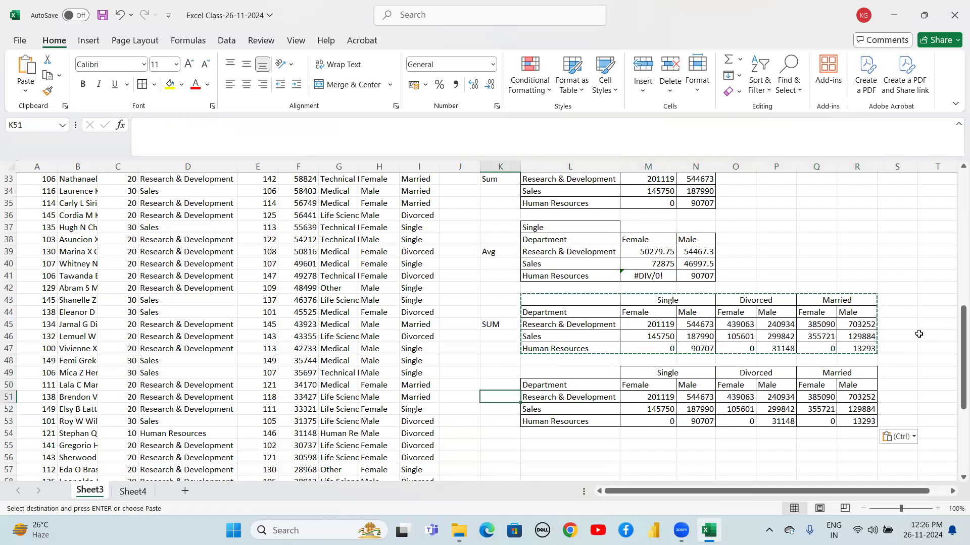
{"action": "type", "text": "AVG"}
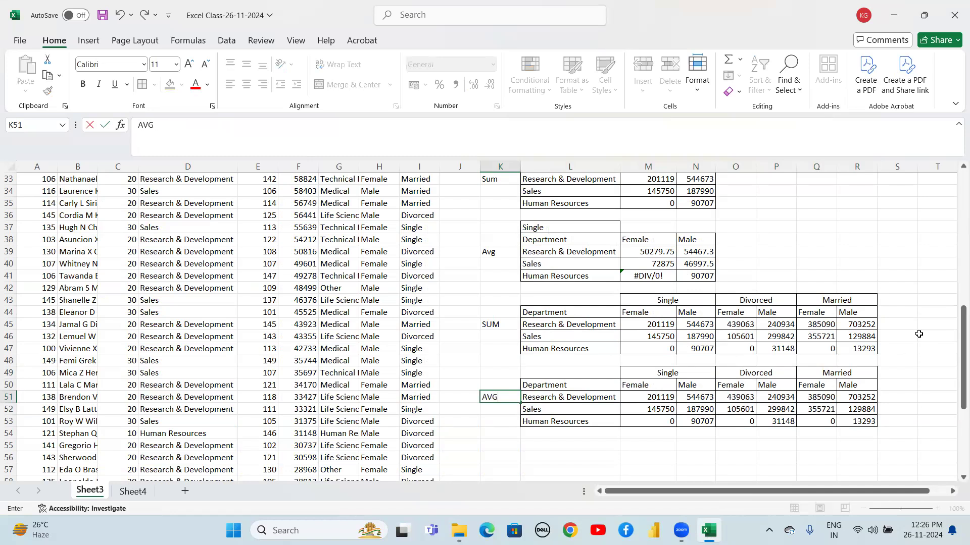
{"action": "key", "text": "Return"}
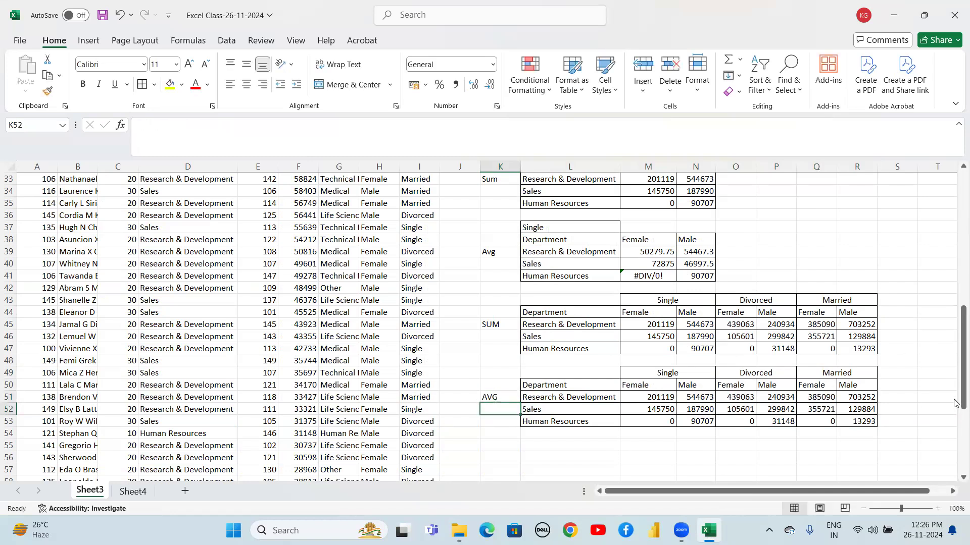
Clear the copied values from M51:R53 in the AVG table
{"action": "left_click", "coordinate": [639, 396]}
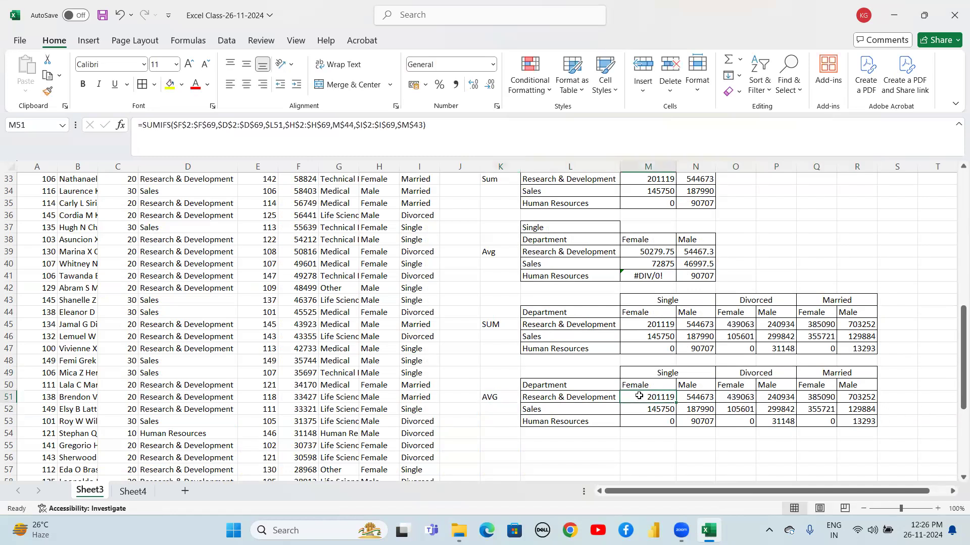
{"action": "key", "text": "shift+Right"}
{"action": "key", "text": "shift+Right"}
{"action": "key", "text": "shift+Right"}
{"action": "key", "text": "shift+Right"}
{"action": "key", "text": "shift+Right"}
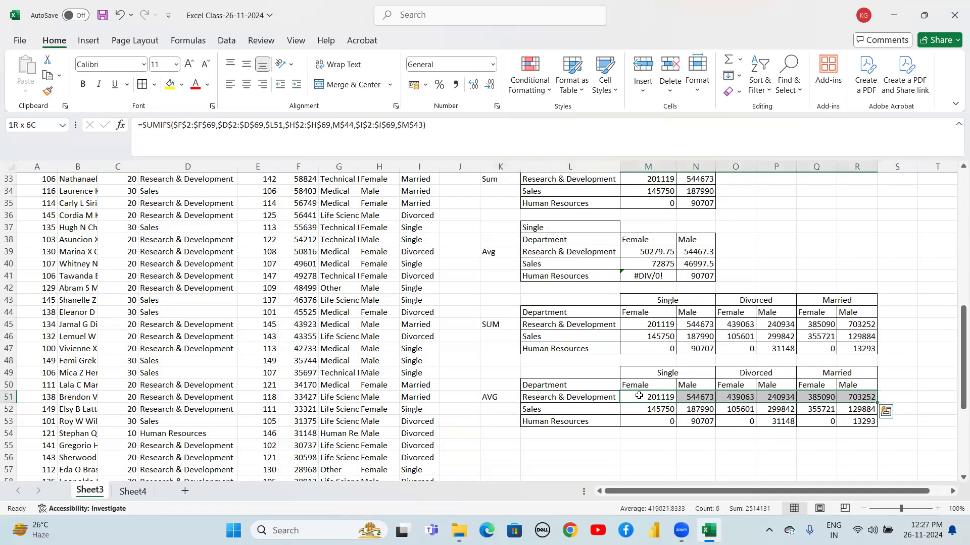
{"action": "key", "text": "shift+Down"}
{"action": "key", "text": "shift+Down"}
{"action": "key", "text": "Delete"}
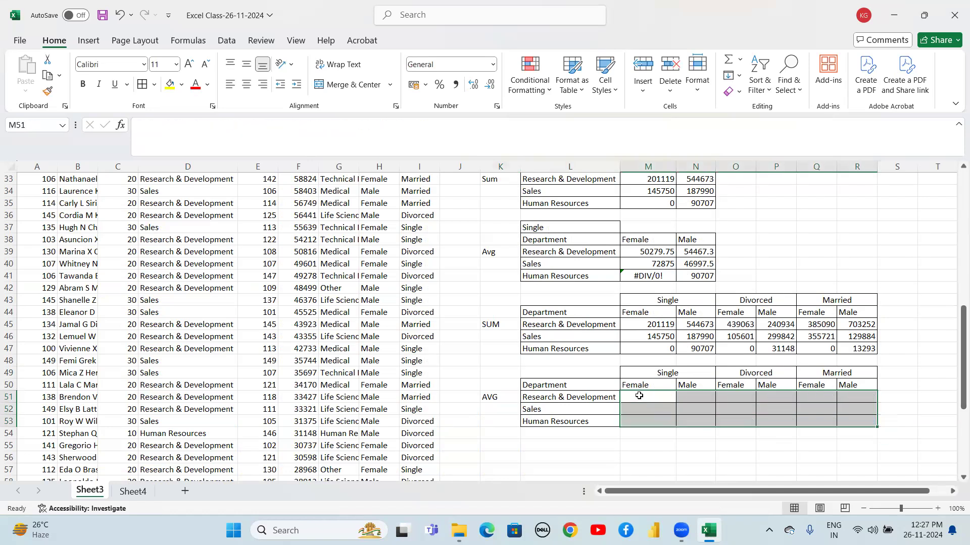
{"action": "key", "text": "Up"}
{"action": "key", "text": "Up"}
{"action": "key", "text": "Down"}
{"action": "key", "text": "Down"}
{"action": "key", "text": "Up"}
{"action": "key", "text": "Down"}
{"action": "key", "text": "Up"}
{"action": "key", "text": "Down"}
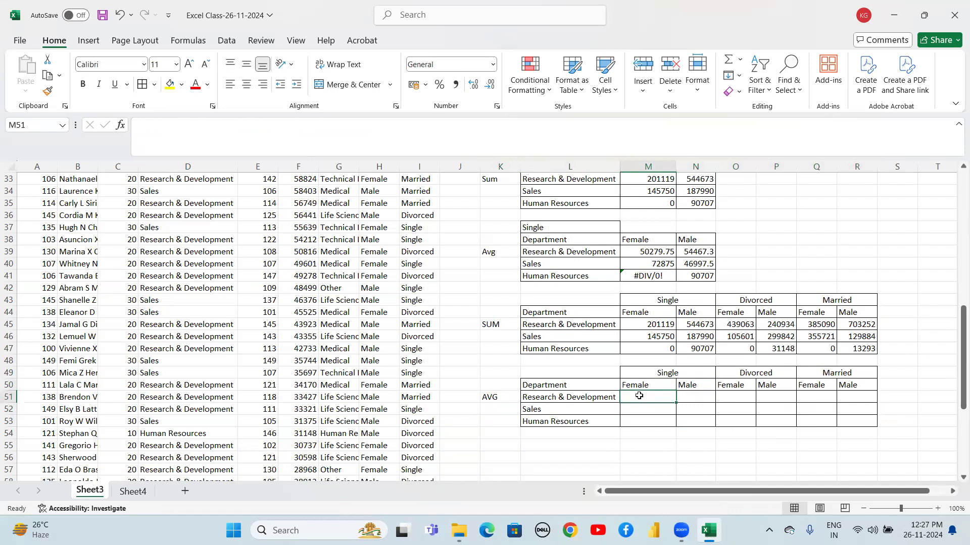
Start an AVERAGEIF formula in M51 with the absolute salary range $F$2:$F$69 as first argument
{"action": "type", "text": "="}
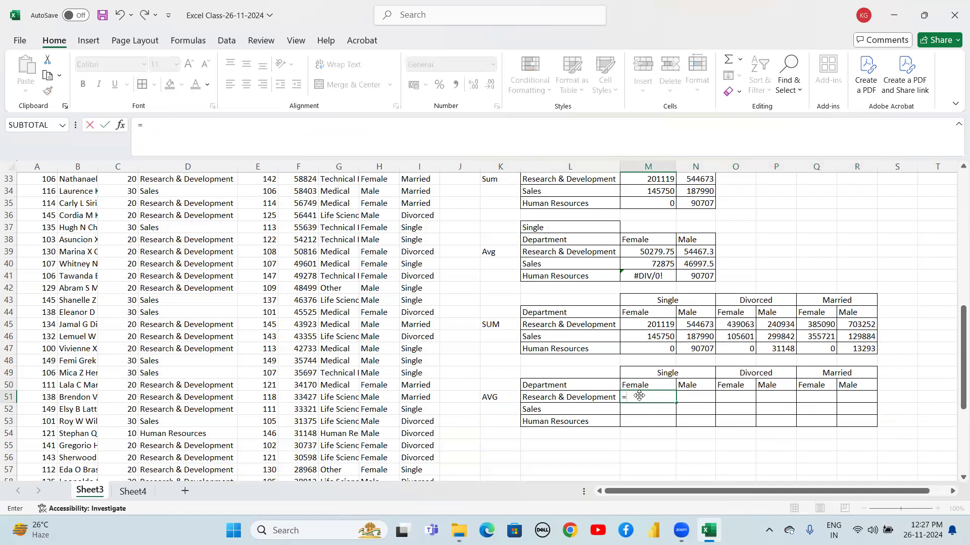
{"action": "type", "text": "AVER"}
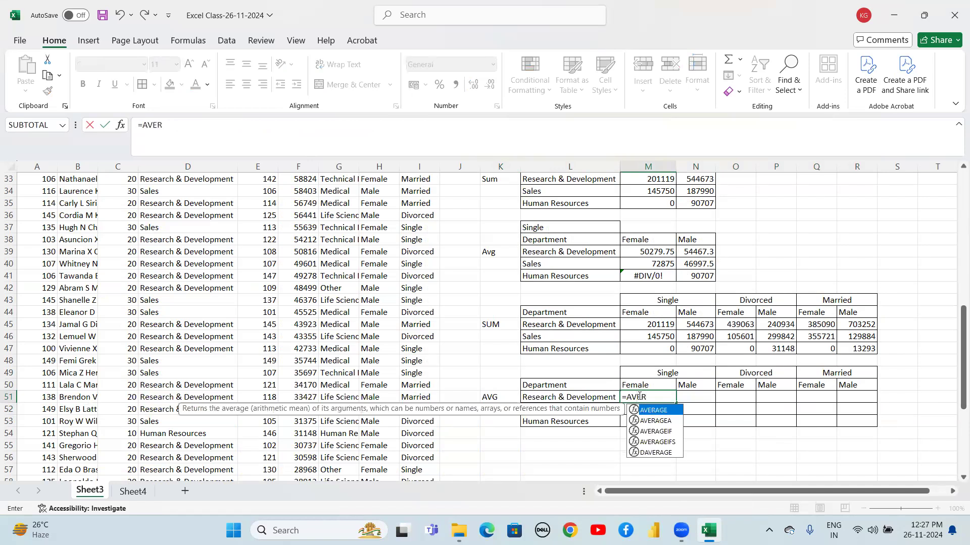
{"action": "key", "text": "Down"}
{"action": "key", "text": "Down"}
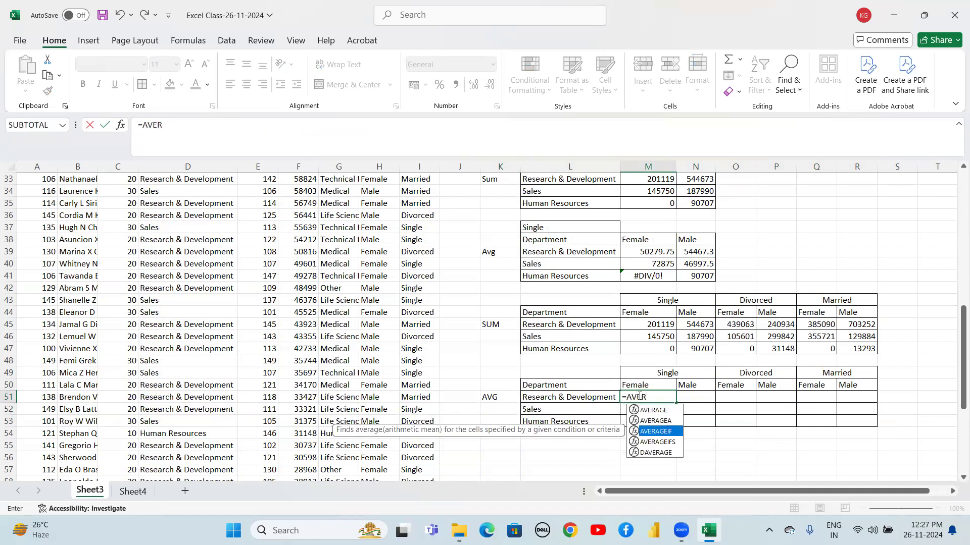
{"action": "key", "text": "Tab"}
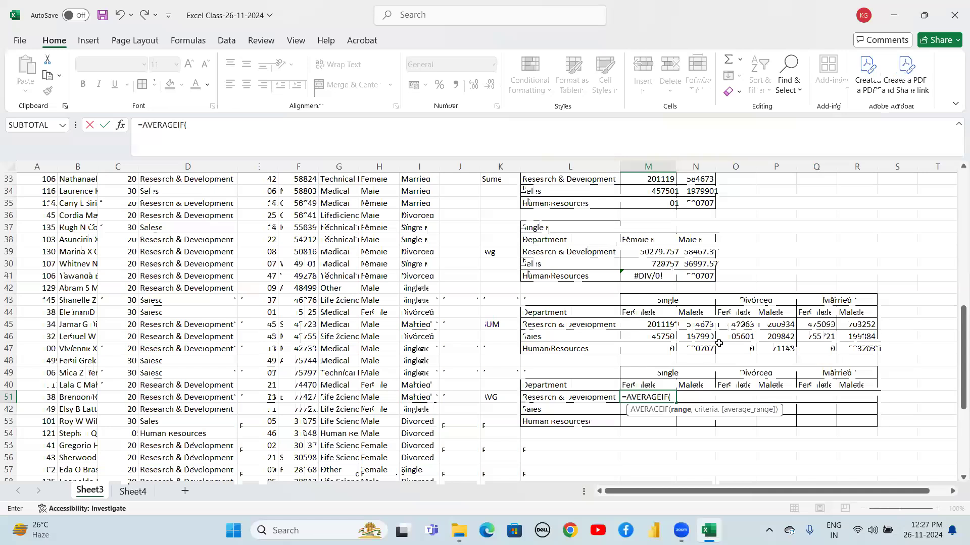
{"action": "left_click", "coordinate": [306, 256]}
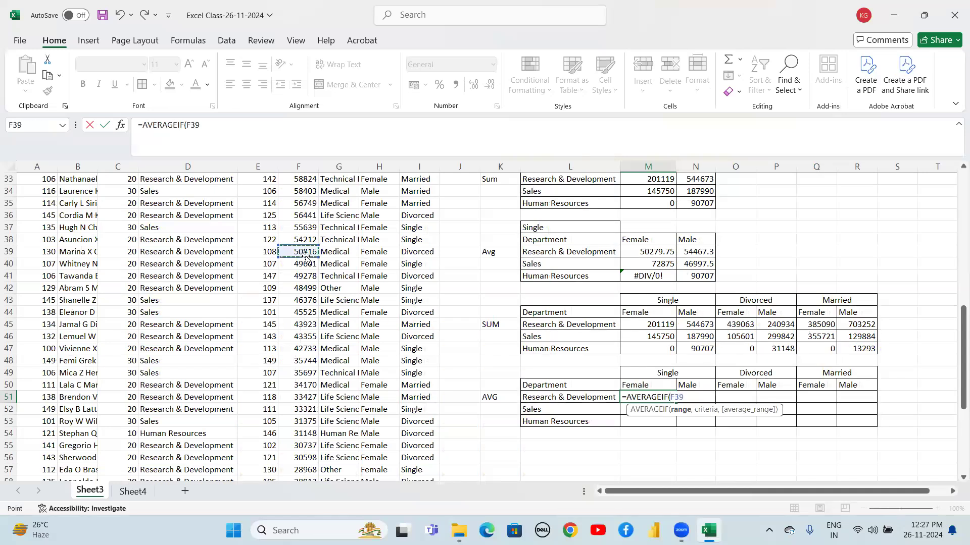
{"action": "key", "text": "ctrl+Up"}
{"action": "key", "text": "Down"}
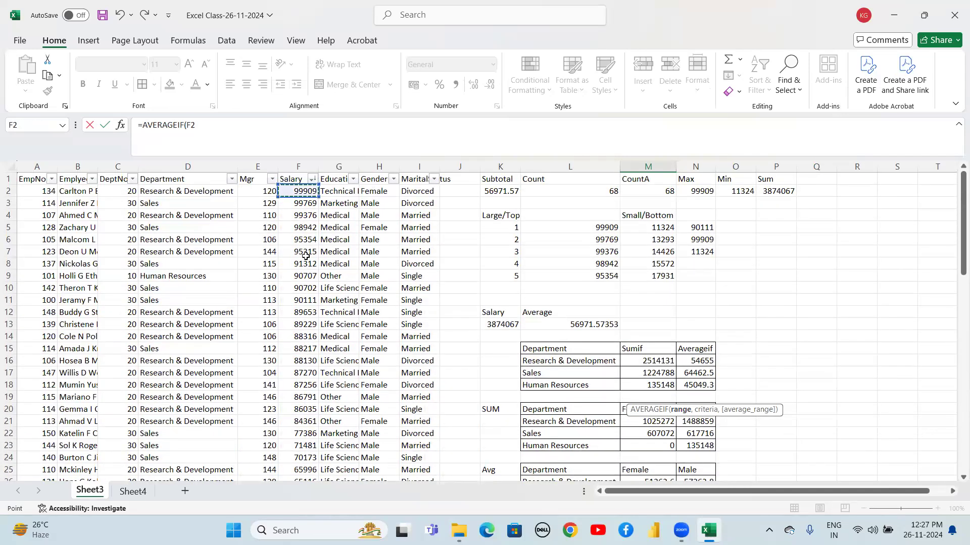
{"action": "key", "text": "ctrl+shift+Down"}
{"action": "key", "text": "shift+Up"}
{"action": "key", "text": "shift+Down"}
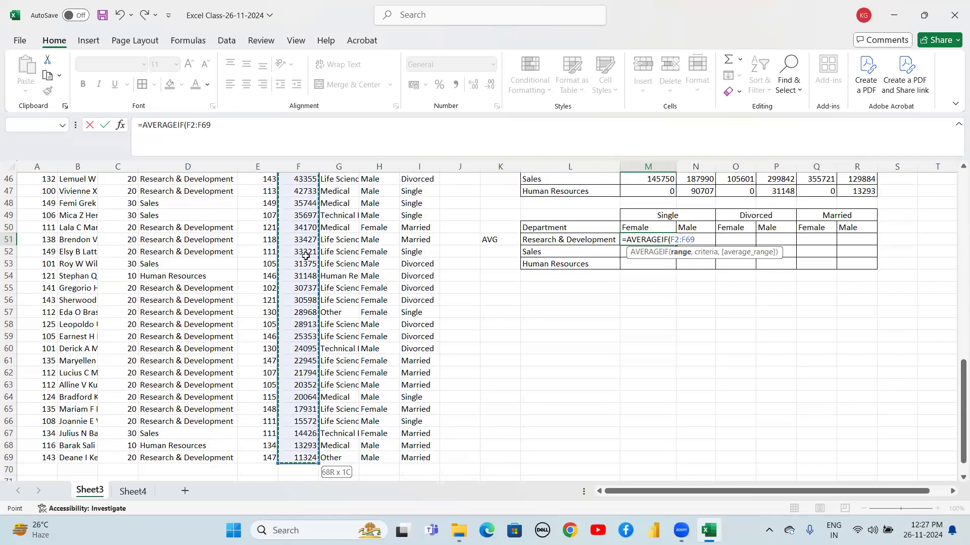
{"action": "key", "text": "F4"}
Add the absolute department range $D$2:$D$69 as the next argument
{"action": "type", "text": ","}
{"action": "left_click", "coordinate": [192, 217]}
{"action": "key", "text": "ctrl+Up"}
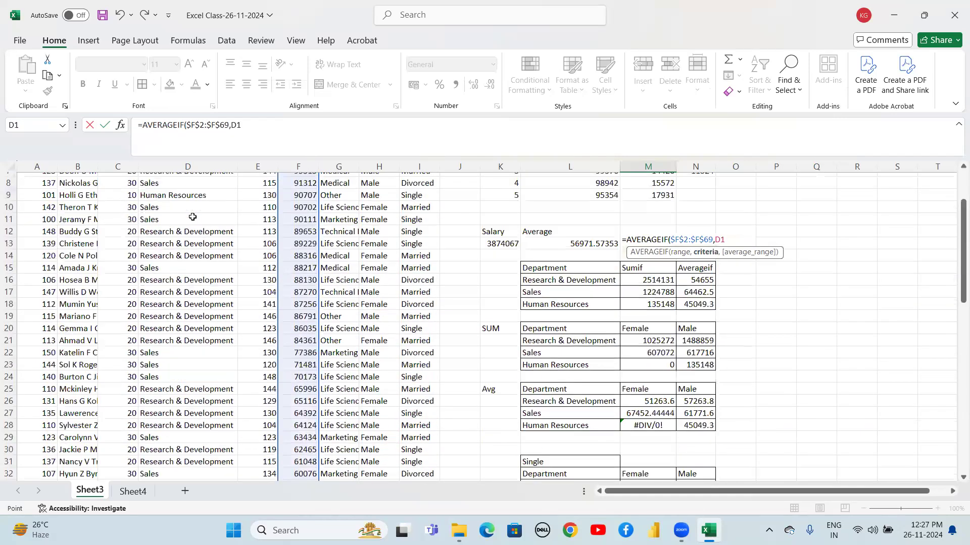
{"action": "key", "text": "Down"}
{"action": "key", "text": "ctrl+shift+Down"}
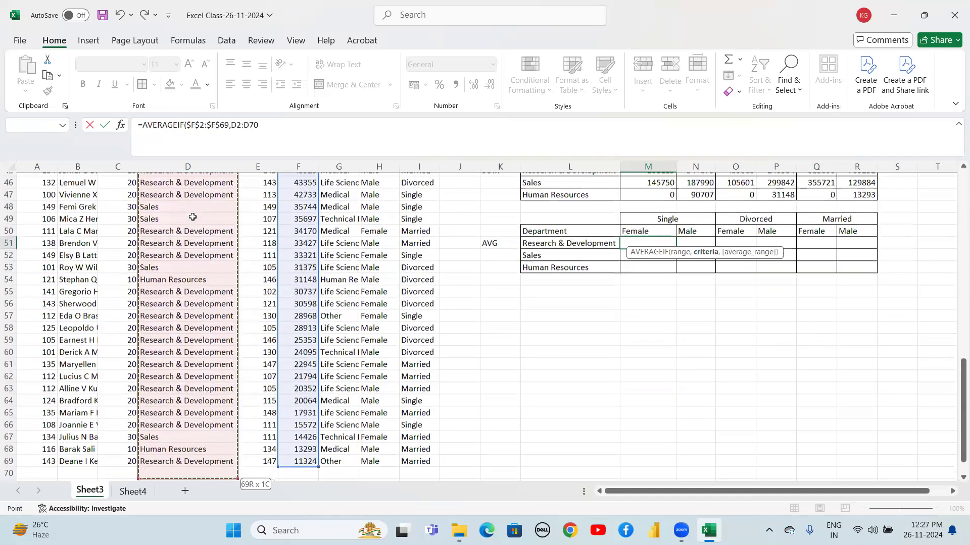
{"action": "key", "text": "F4"}
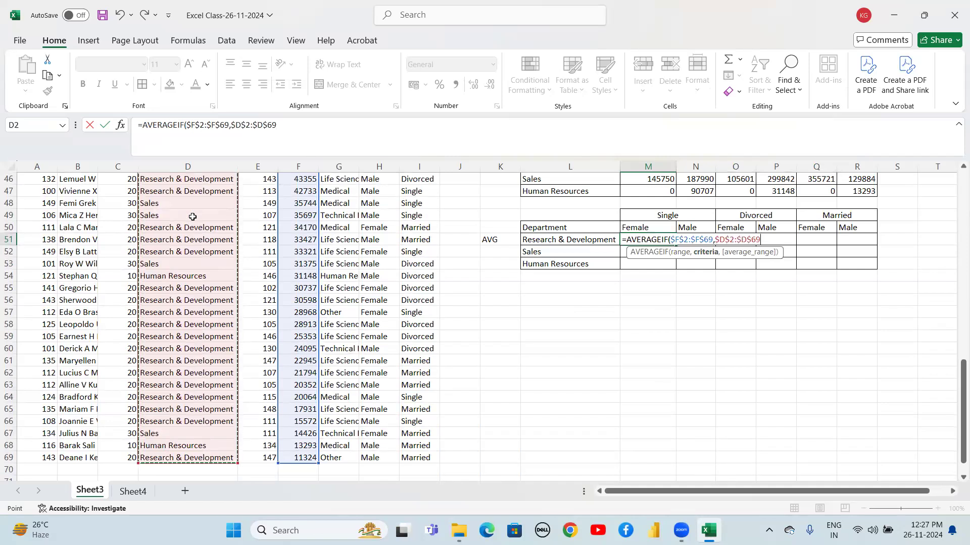
{"action": "type", "text": ","}
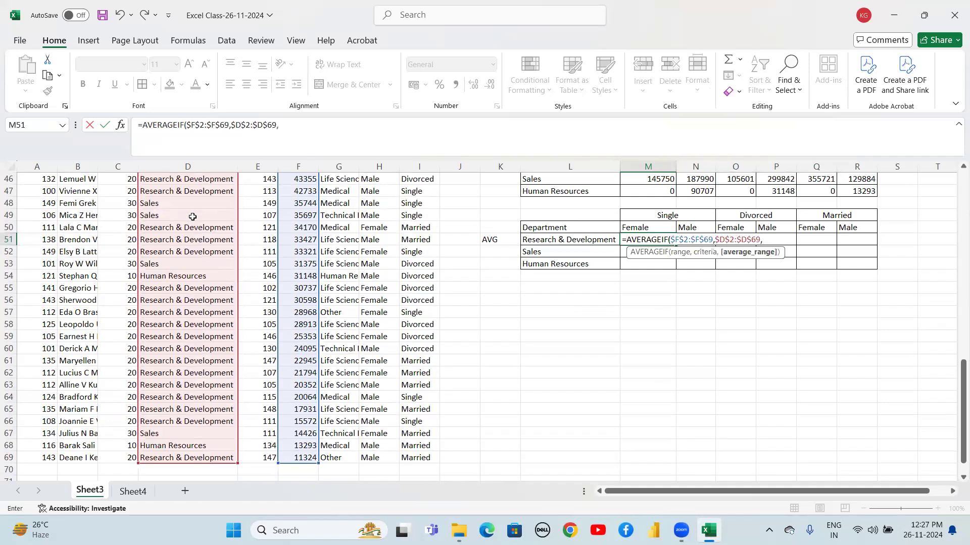
Add the department criterion $L51 with its column locked
{"action": "left_click", "coordinate": [544, 242]}
{"action": "key", "text": "F4"}
{"action": "key", "text": "F4"}
{"action": "key", "text": "F4"}
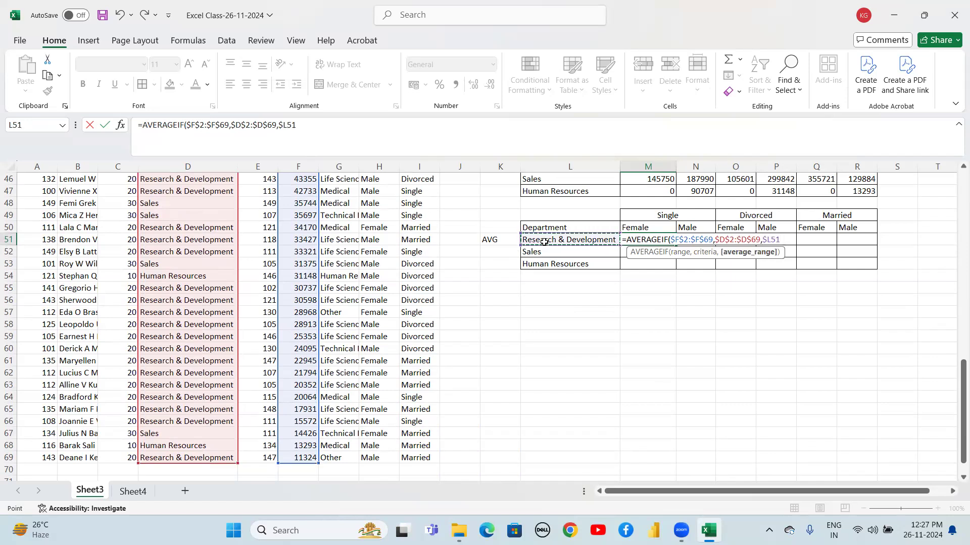
{"action": "type", "text": ","}
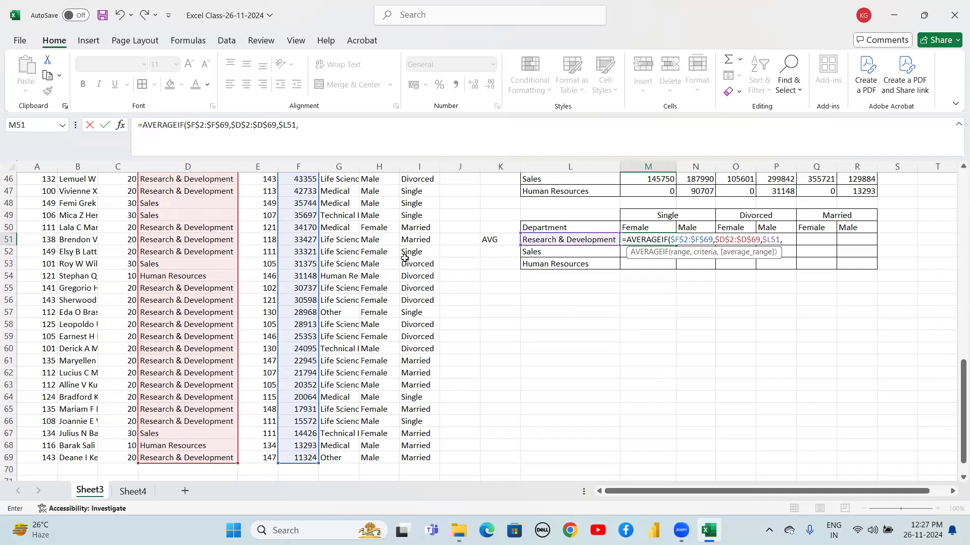
Add the absolute gender range $H$2:$H$69 as the next argument
{"action": "left_click", "coordinate": [388, 212]}
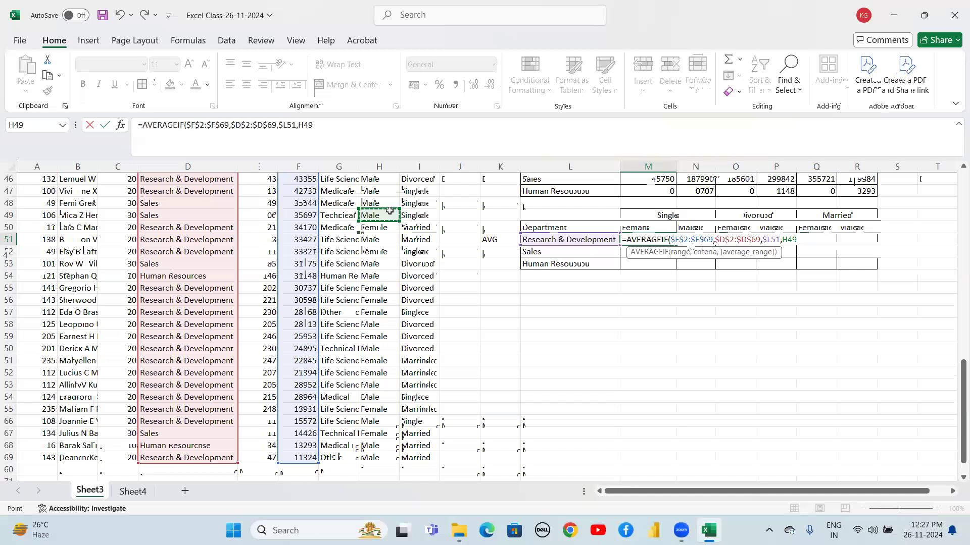
{"action": "key", "text": "Up"}
{"action": "key", "text": "Up"}
{"action": "key", "text": "Up"}
{"action": "key", "text": "Up"}
{"action": "key", "text": "Up"}
{"action": "key", "text": "Up"}
{"action": "key", "text": "Up"}
{"action": "key", "text": "Up"}
{"action": "key", "text": "Up"}
{"action": "key", "text": "Up"}
{"action": "key", "text": "Up"}
{"action": "key", "text": "Up"}
{"action": "key", "text": "Up"}
{"action": "key", "text": "Up"}
{"action": "key", "text": "Up"}
{"action": "key", "text": "Up"}
{"action": "key", "text": "Up"}
{"action": "key", "text": "Up"}
{"action": "key", "text": "Up"}
{"action": "key", "text": "Up"}
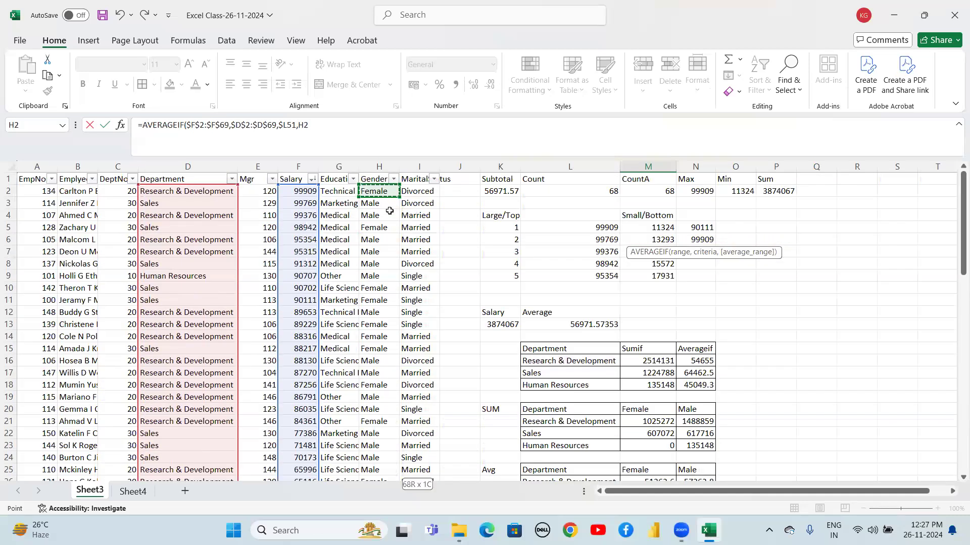
{"action": "key", "text": "ctrl+shift+Down"}
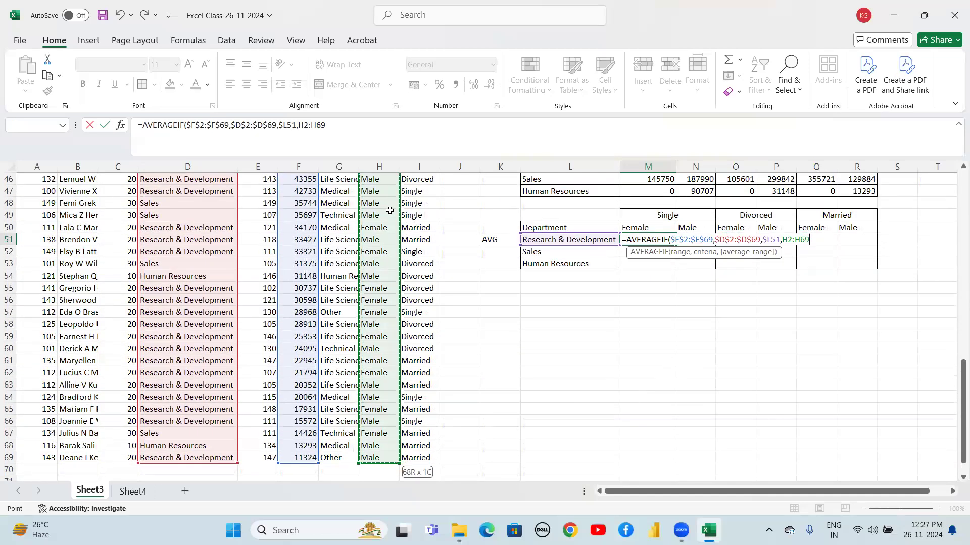
{"action": "key", "text": "F4"}
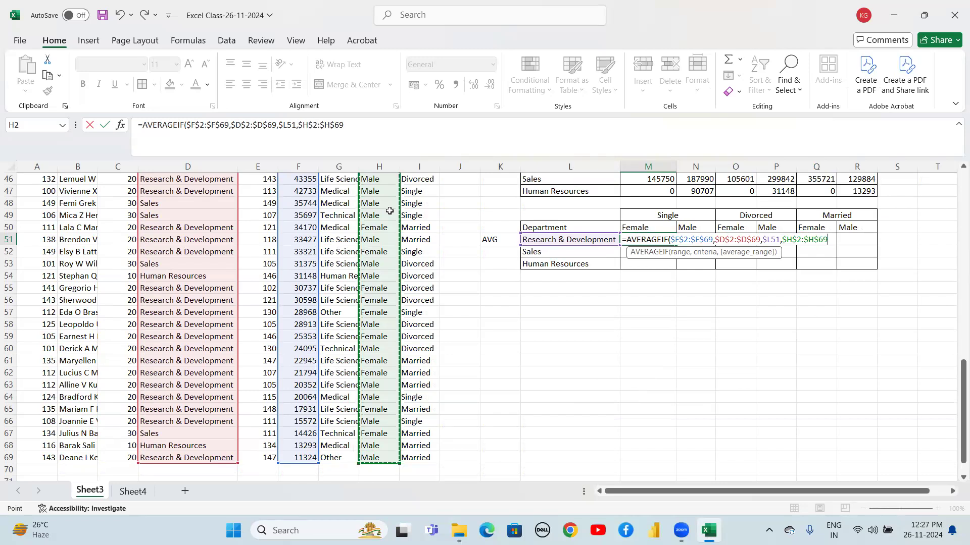
{"action": "type", "text": ","}
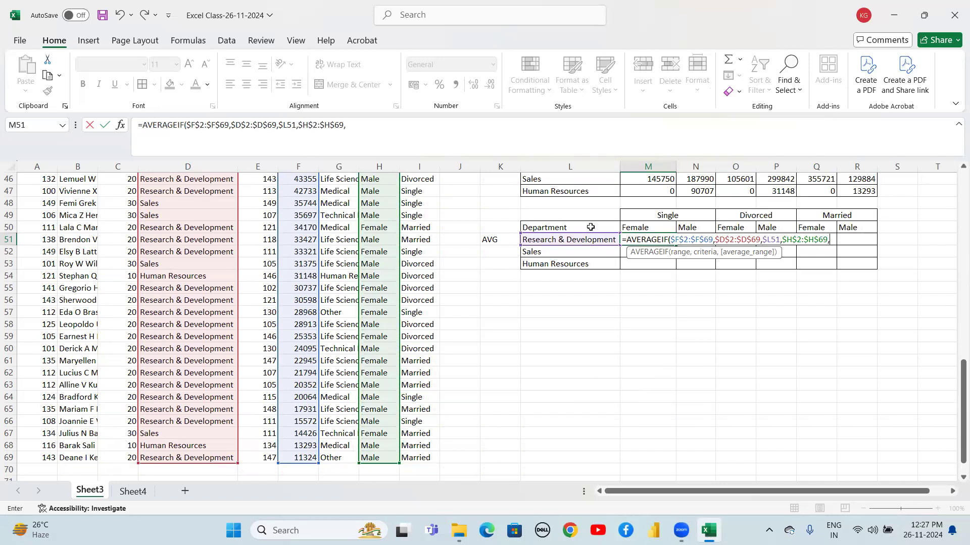
Add the gender header M50 as the next criterion
{"action": "left_click", "coordinate": [634, 229]}
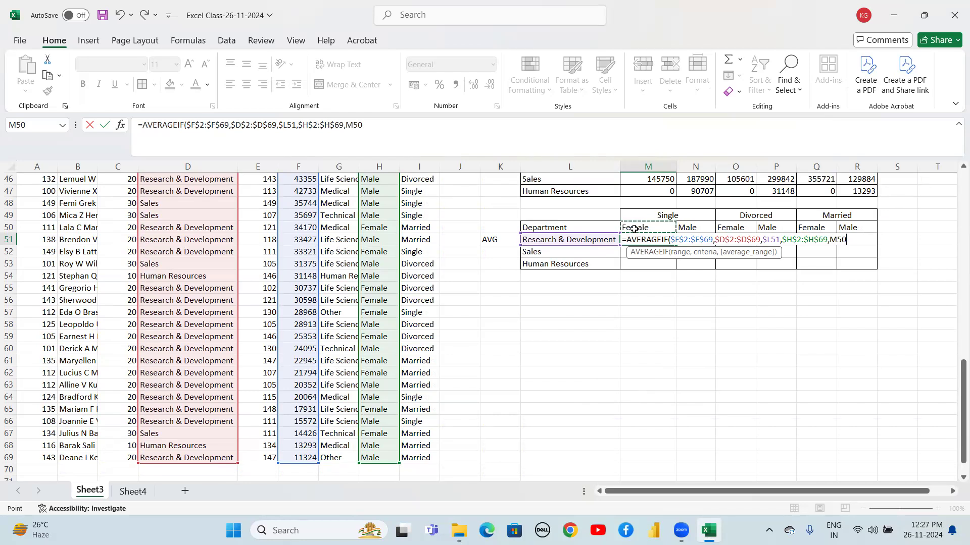
{"action": "key", "text": "F4"}
{"action": "key", "text": "F4"}
{"action": "key", "text": "F4"}
{"action": "key", "text": "F4"}
{"action": "key", "text": "F4"}
{"action": "key", "text": "F4"}
{"action": "type", "text": ","}
Add the absolute marital-status range $I$2:$I$69 as the next argument
{"action": "left_click", "coordinate": [411, 205]}
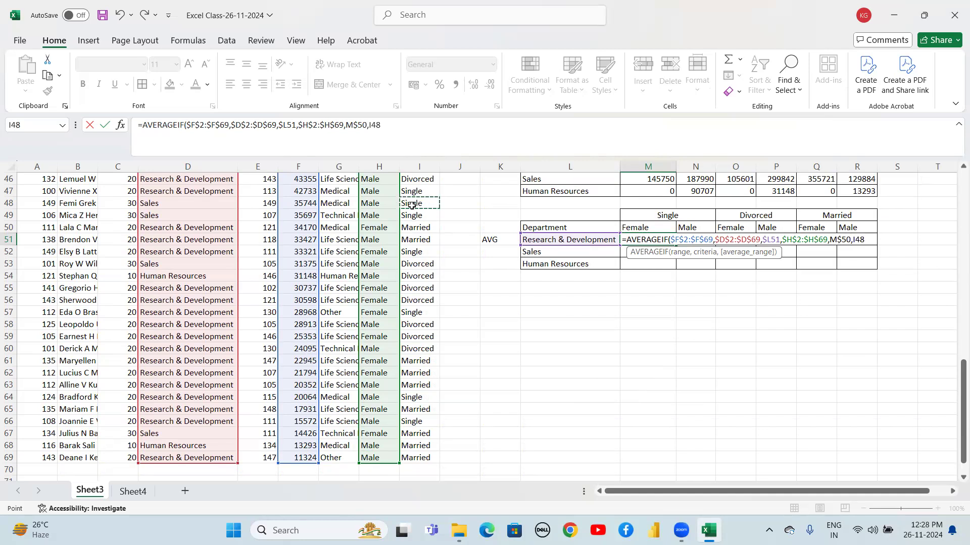
{"action": "key", "text": "ctrl+Up"}
{"action": "key", "text": "ctrl+shift+Down"}
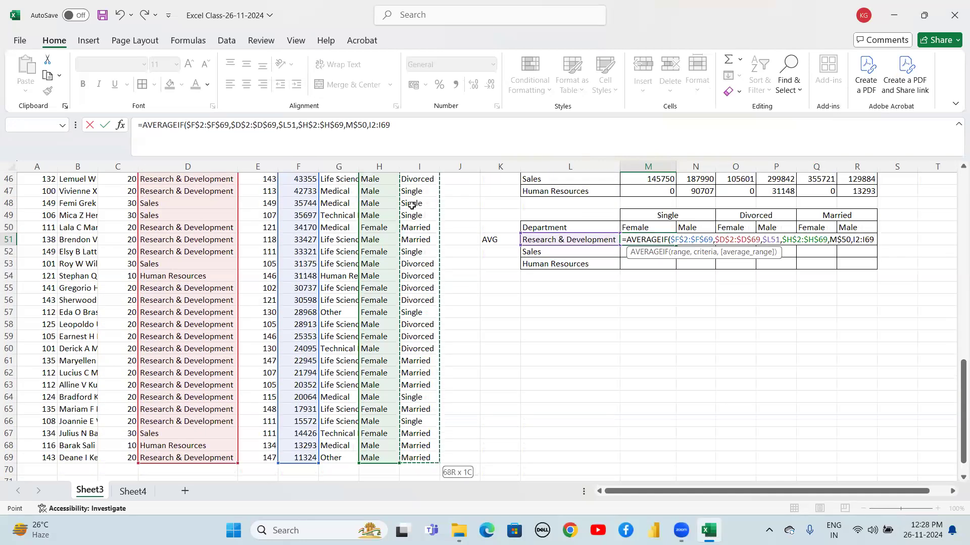
{"action": "key", "text": "F4"}
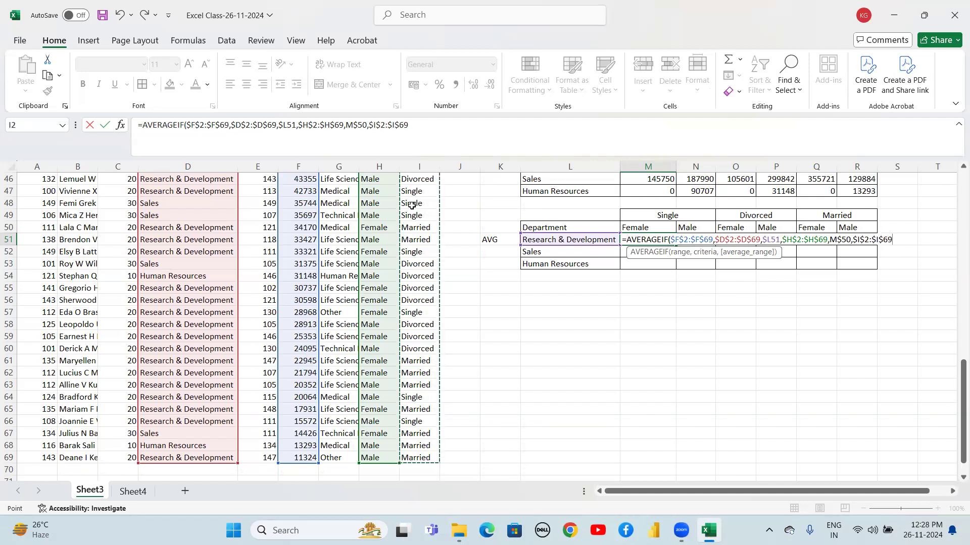
{"action": "type", "text": ","}
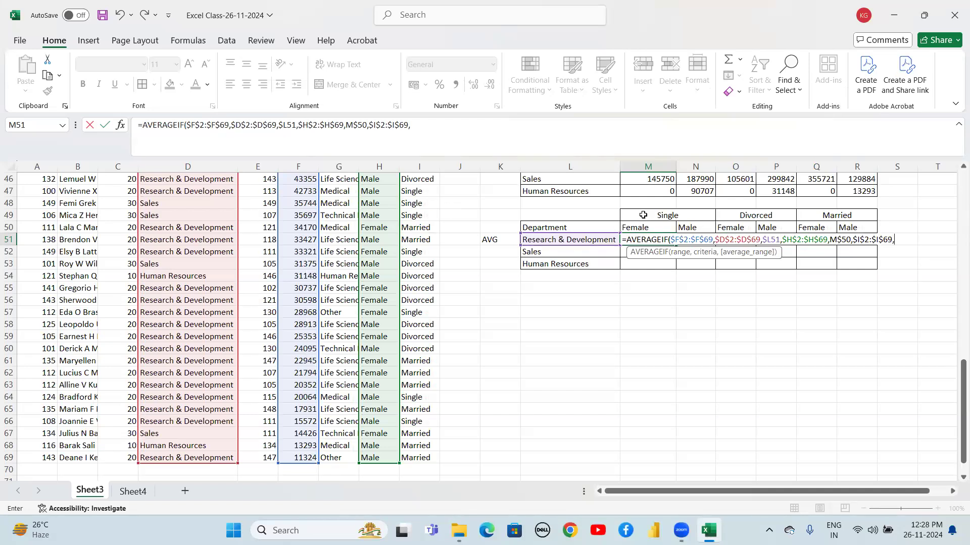
Add the locked Single header $M$49 as the final criterion and close the formula
{"action": "left_click", "coordinate": [860, 225]}
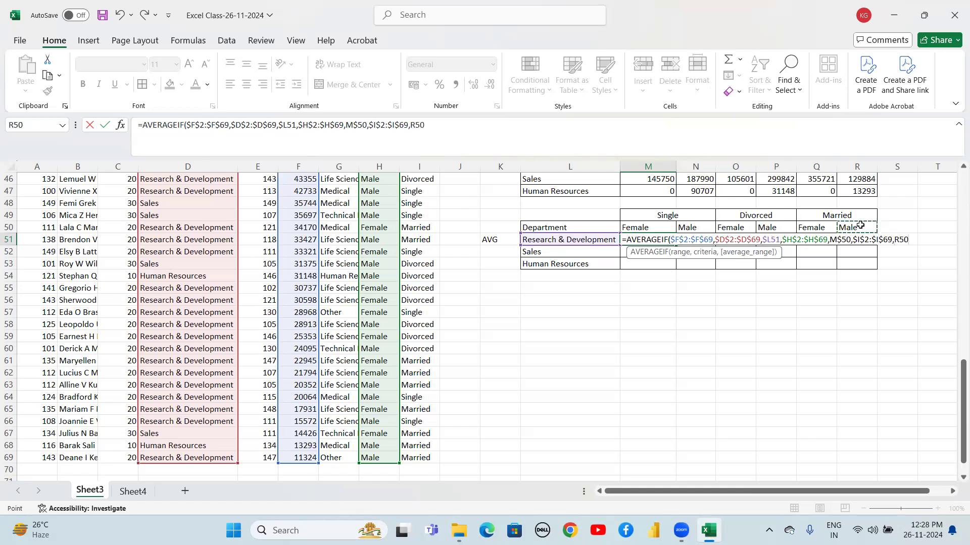
{"action": "left_click", "coordinate": [661, 216]}
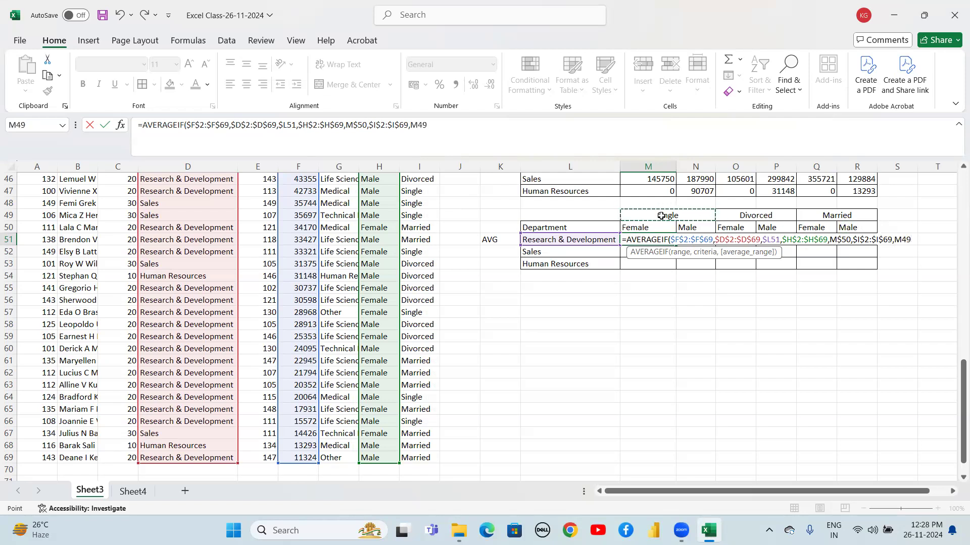
{"action": "key", "text": "F4"}
{"action": "type", "text": ")"}
{"action": "key", "text": "Return"}
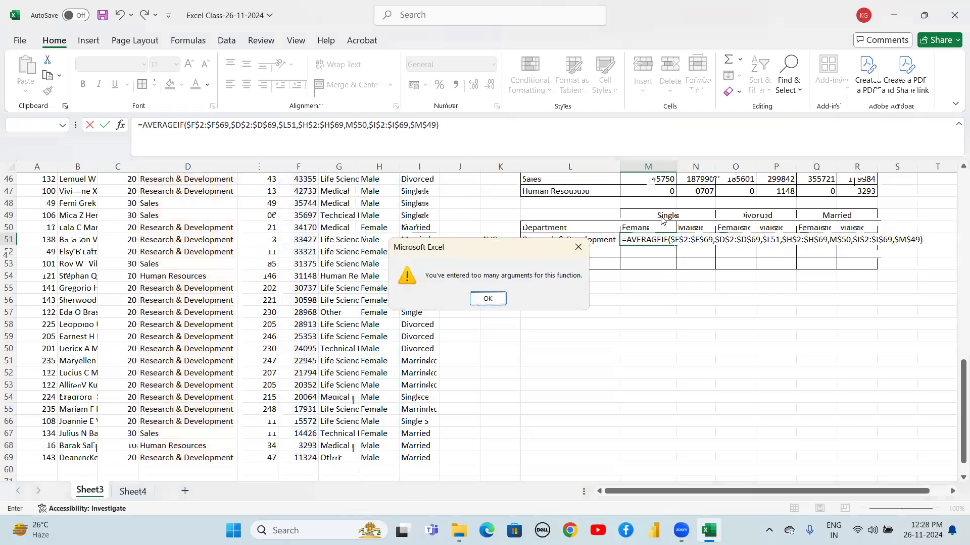
{"action": "key", "text": "Return"}
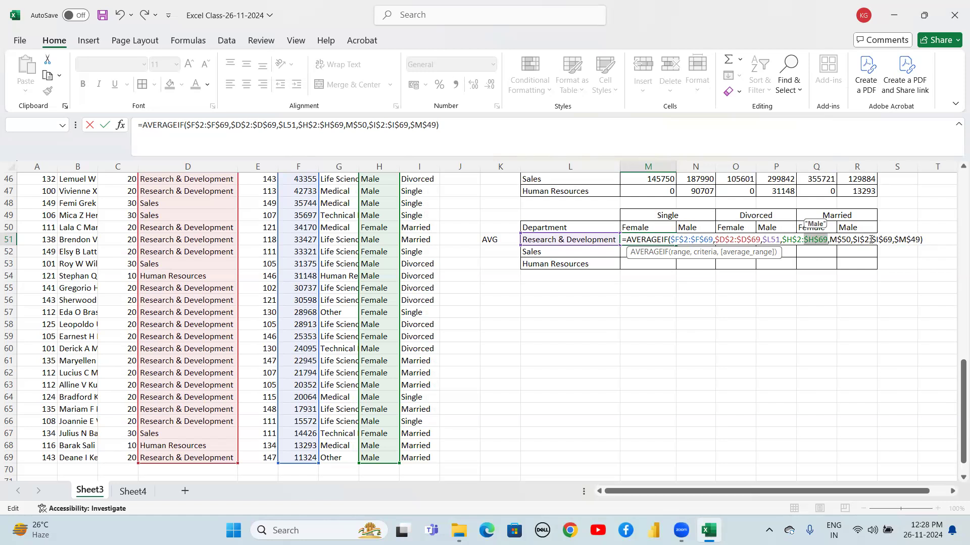
Change the function from AVERAGEIF to AVERAGEIFS and enter the Research & Development Single Female average
{"action": "left_click", "coordinate": [922, 240]}
{"action": "key", "text": "Return"}
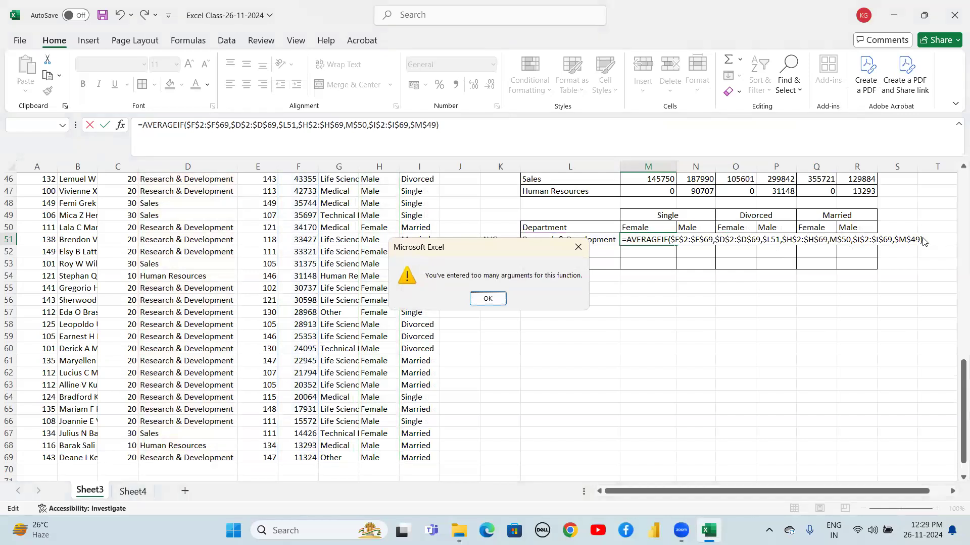
{"action": "key", "text": "Return"}
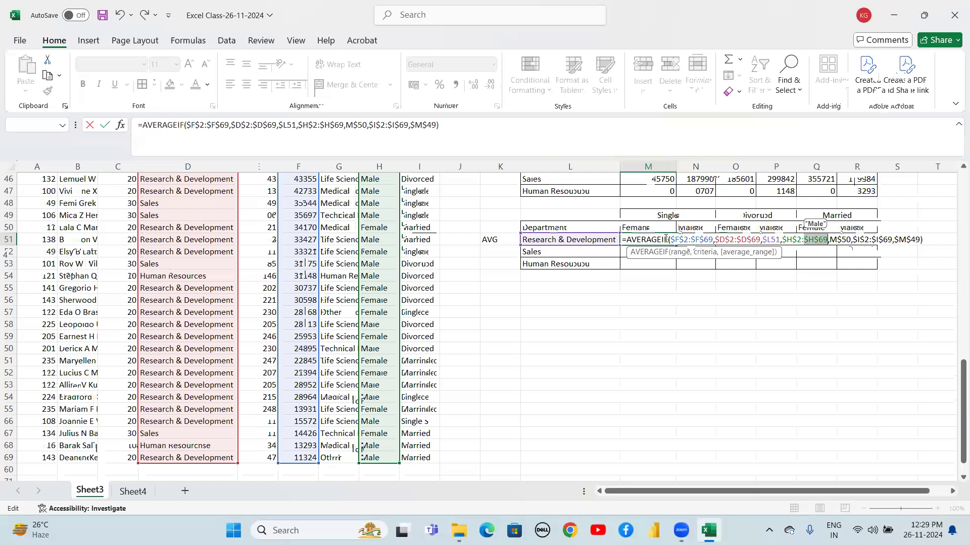
{"action": "left_click", "coordinate": [665, 240]}
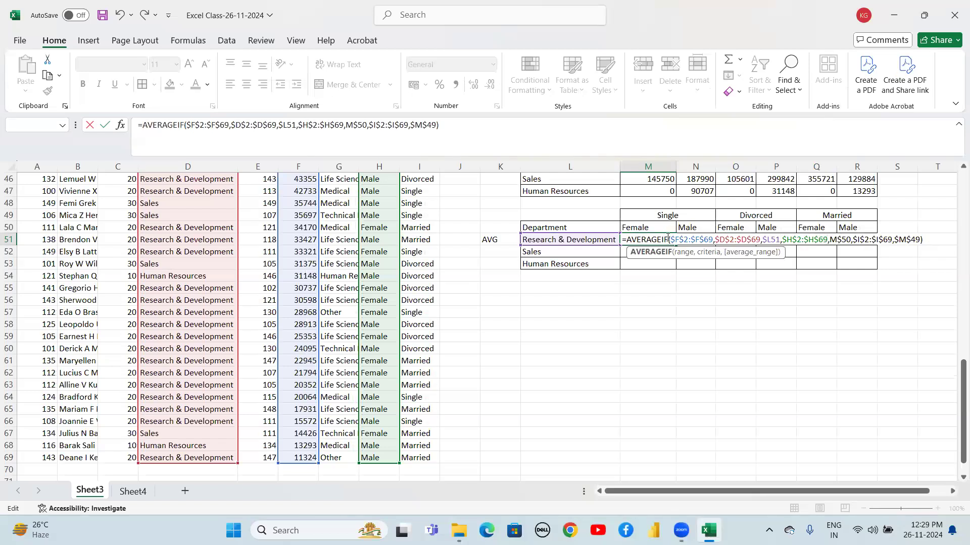
{"action": "type", "text": "S"}
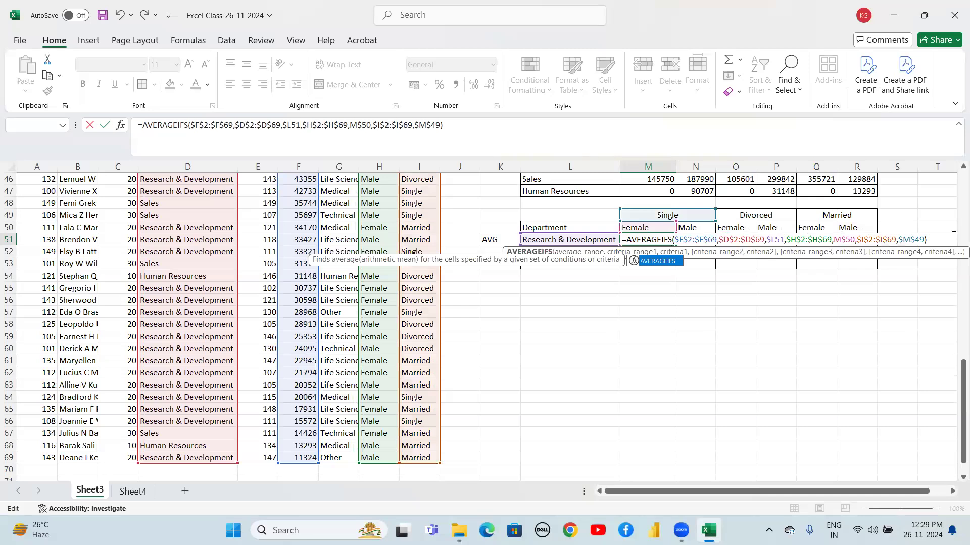
{"action": "left_click", "coordinate": [932, 239]}
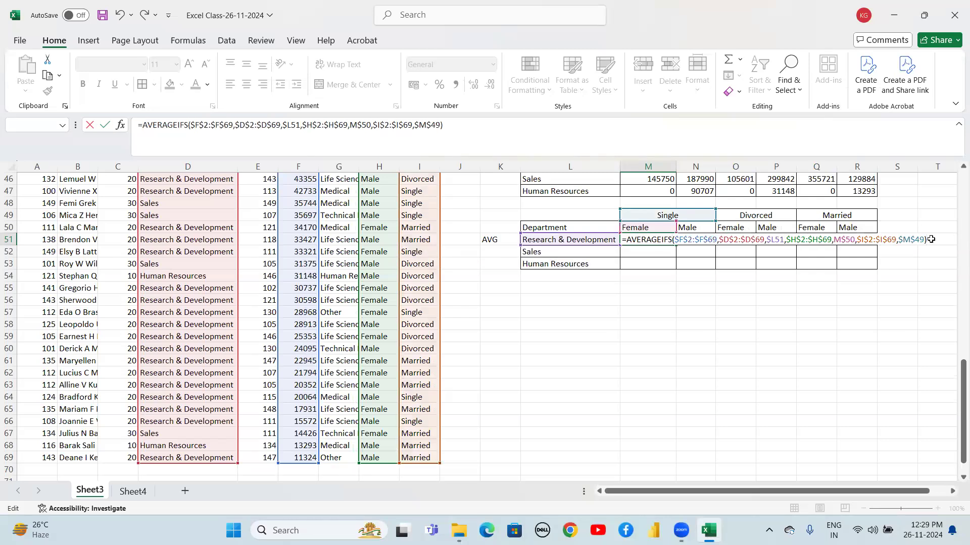
{"action": "key", "text": "Return"}
Fill the formula down to Human Resources and across into the Single Male column
{"action": "key", "text": "Up"}
{"action": "key", "text": "shift+Down"}
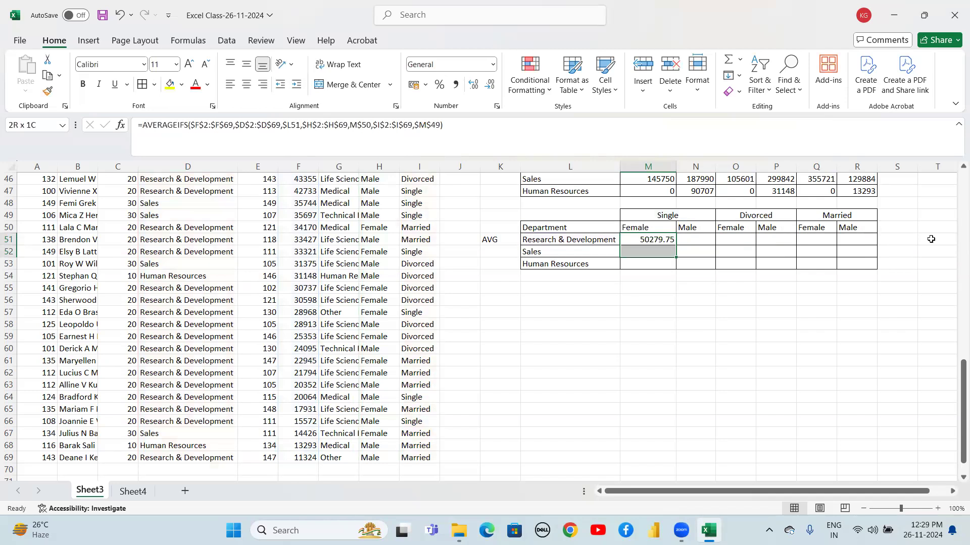
{"action": "key", "text": "shift+Down"}
{"action": "key", "text": "ctrl+d"}
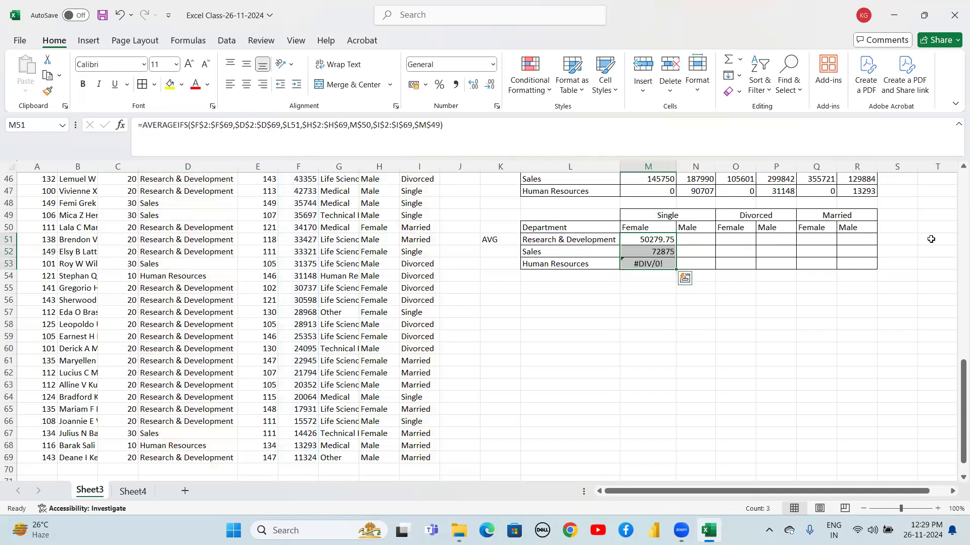
{"action": "key", "text": "shift+Right"}
{"action": "key", "text": "ctrl+r"}
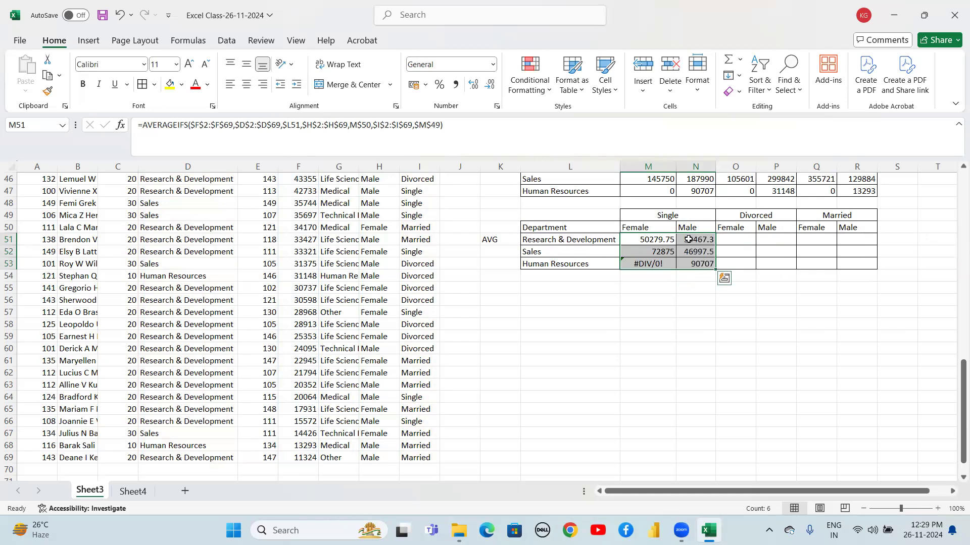
Copy the Single Female formula into the Divorced Female cell for Research & Development
{"action": "left_click", "coordinate": [661, 238]}
{"action": "key", "text": "ctrl+c"}
{"action": "key", "text": "Right"}
{"action": "key", "text": "Right"}
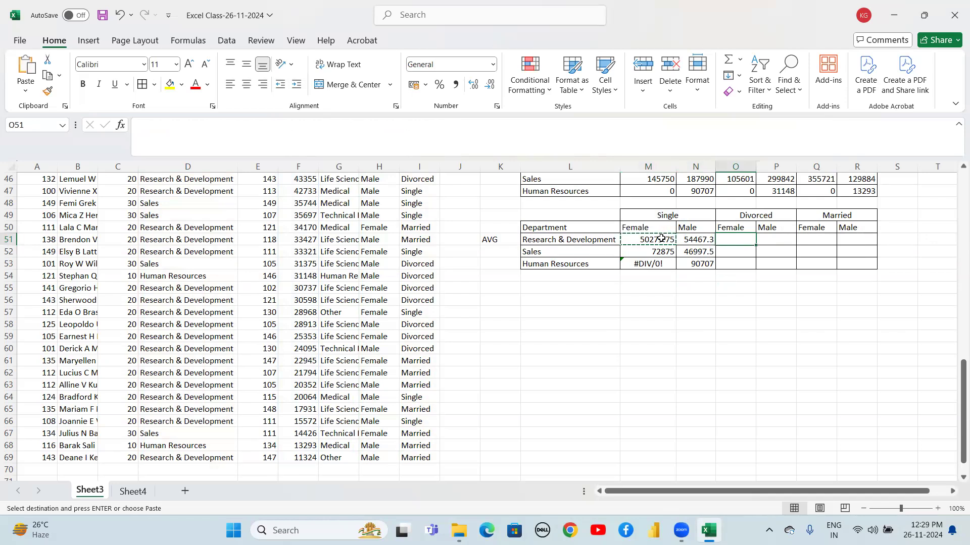
{"action": "key", "text": "ctrl+v"}
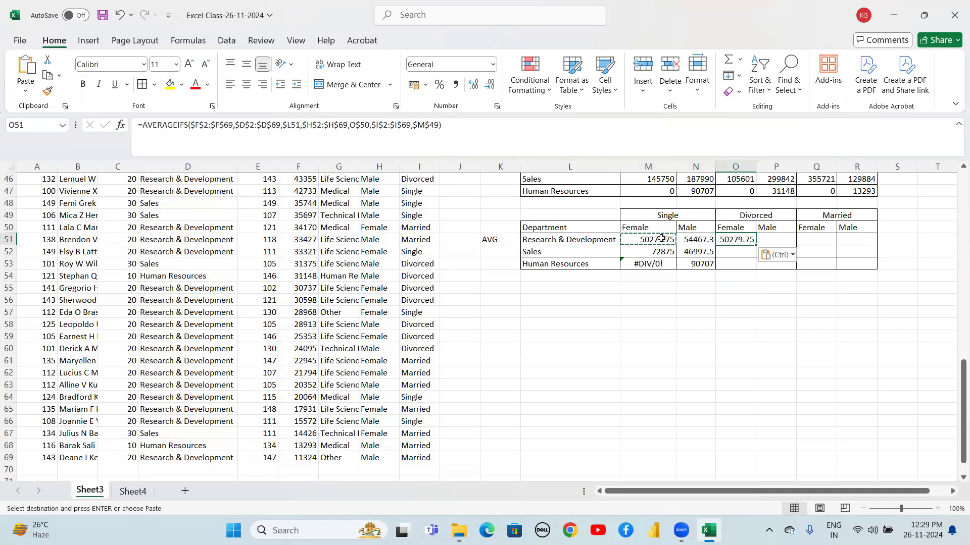
Change the Divorced Female formula's marital-status criterion to $Q$49
{"action": "left_click", "coordinate": [744, 212]}
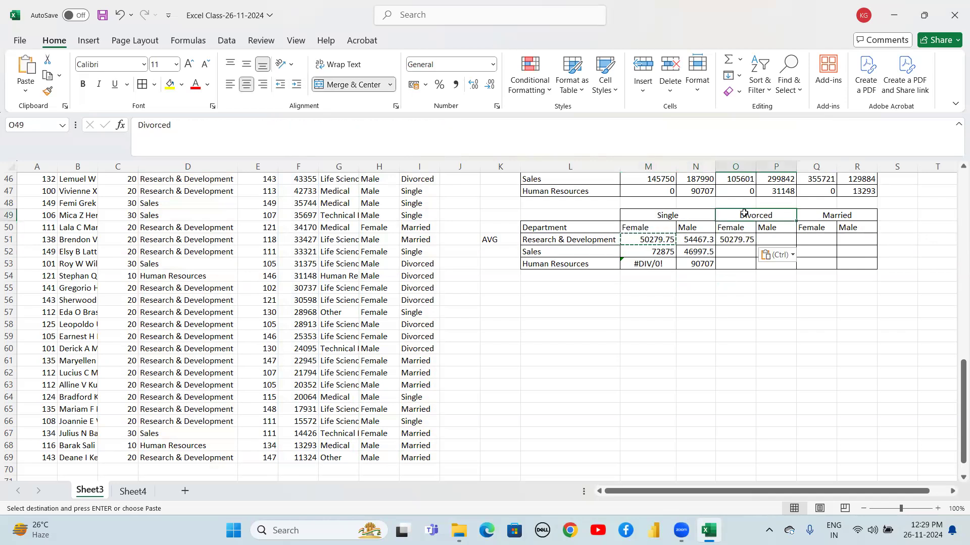
{"action": "double_click", "coordinate": [737, 240]}
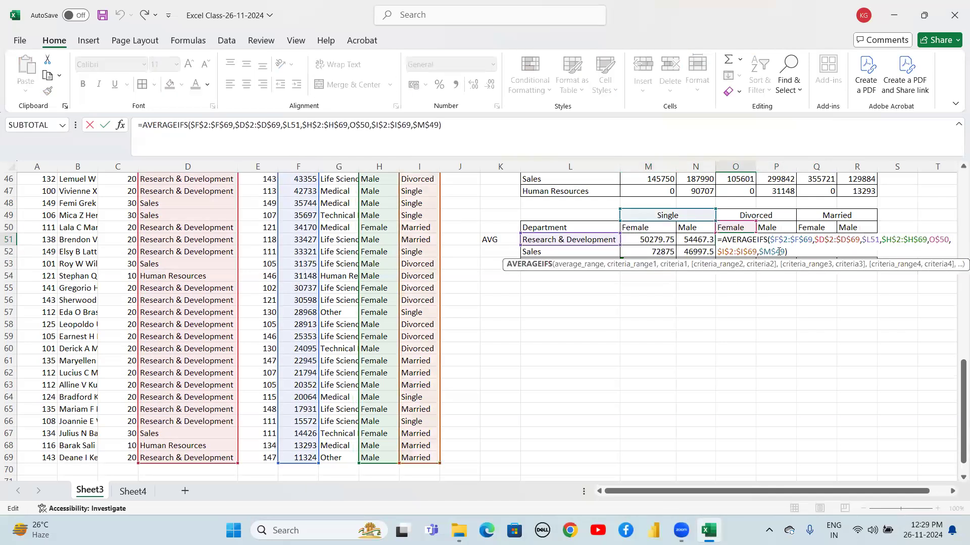
{"action": "left_click", "coordinate": [768, 251]}
{"action": "key", "text": "BackSpace"}
{"action": "type", "text": "q"}
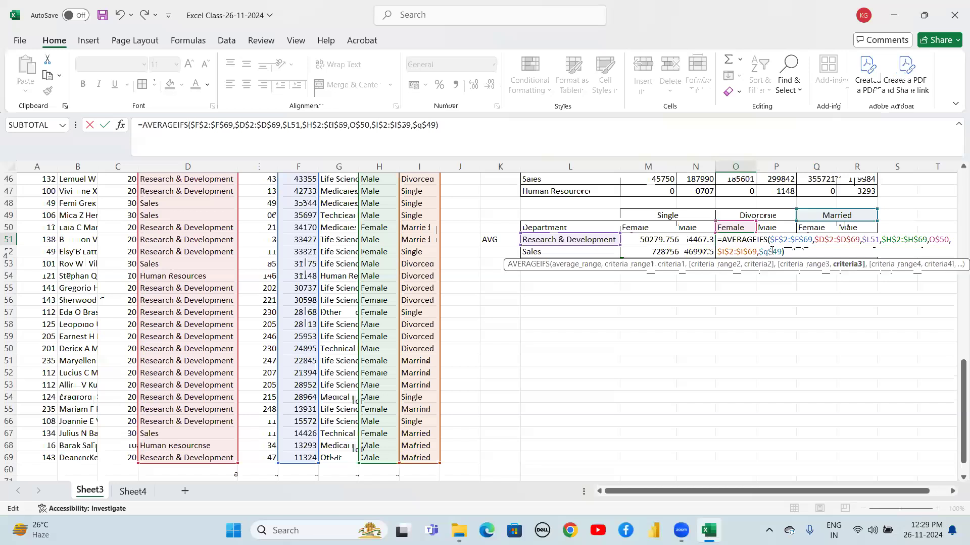
{"action": "key", "text": "BackSpace"}
{"action": "type", "text": "Q"}
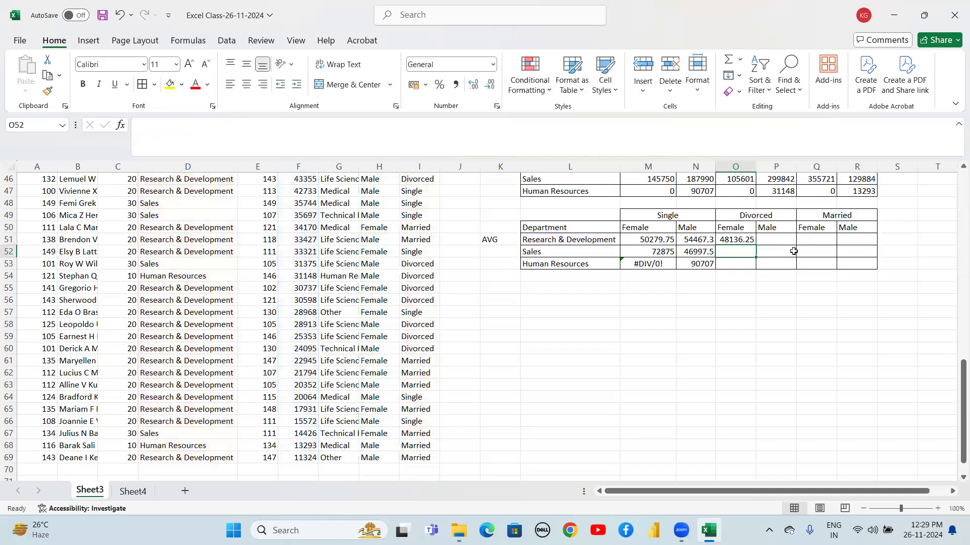
Fill the Divorced Female formula down to Human Resources and across into the Divorced Male column
{"action": "key", "text": "Up"}
{"action": "key", "text": "shift+Down"}
{"action": "key", "text": "shift+Down"}
{"action": "key", "text": "ctrl+d"}
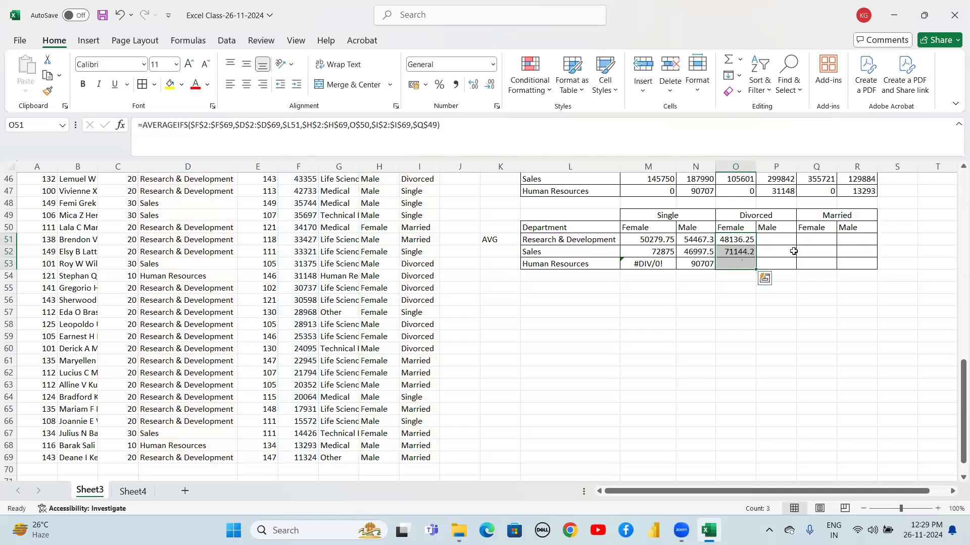
{"action": "key", "text": "shift+Right"}
{"action": "key", "text": "ctrl+r"}
Copy the Divorced Female formula into the Married Female cell for Research & Development
{"action": "key", "text": "Tab"}
{"action": "key", "text": "Right"}
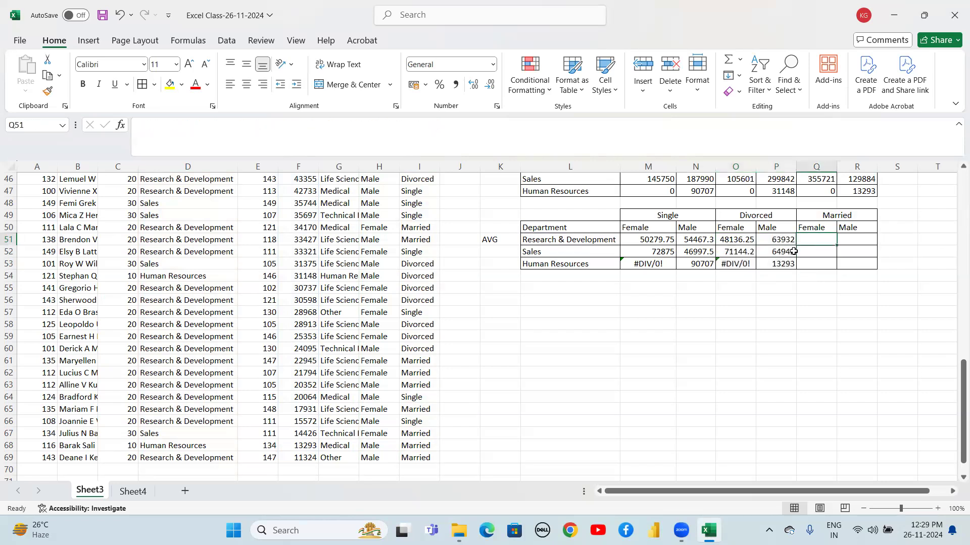
{"action": "key", "text": "Left"}
{"action": "key", "text": "Left"}
{"action": "key", "text": "Left"}
{"action": "key", "text": "Right"}
{"action": "key", "text": "ctrl+c"}
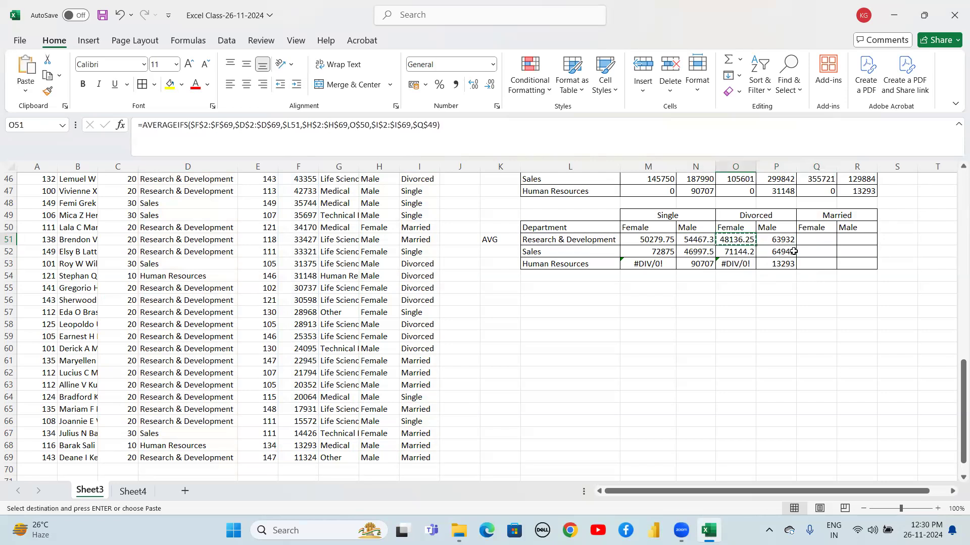
{"action": "key", "text": "Right"}
{"action": "key", "text": "Right"}
{"action": "key", "text": "ctrl+v"}
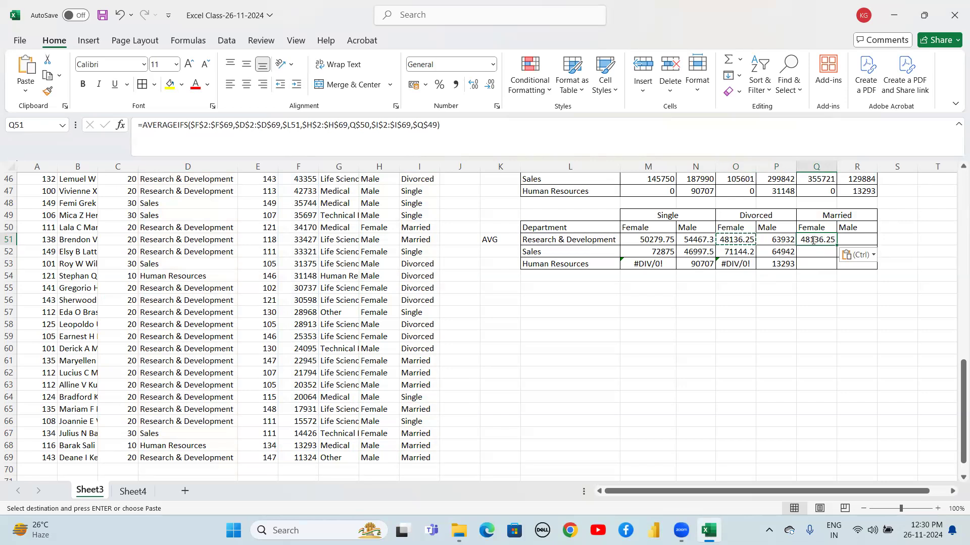
Inspect the Married Female formula and the Married header it references
{"action": "double_click", "coordinate": [811, 240]}
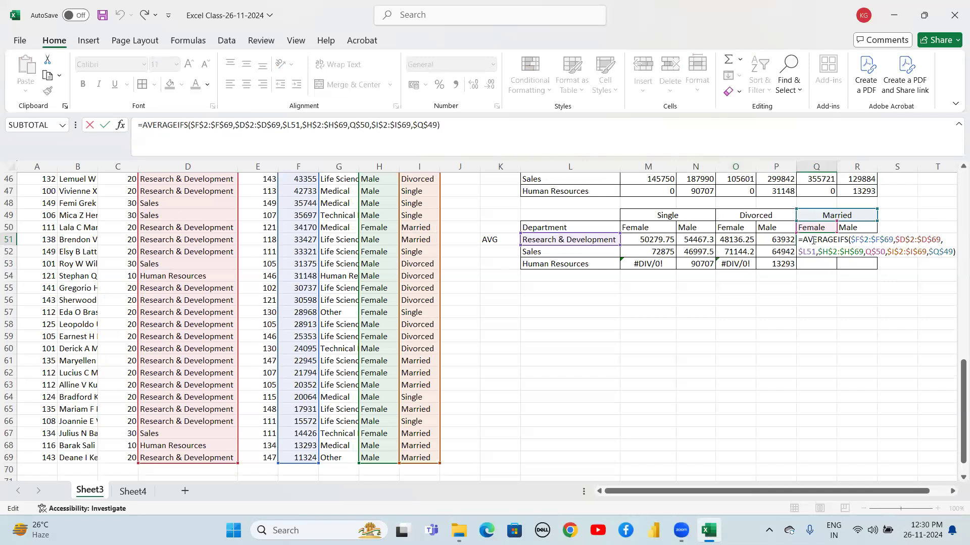
{"action": "key", "text": "Return"}
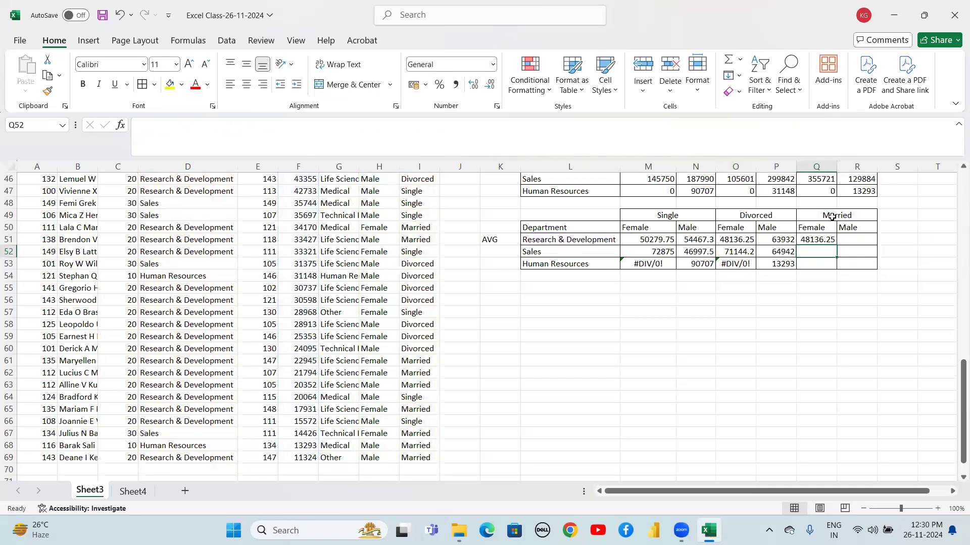
{"action": "key", "text": "Up"}
{"action": "key", "text": "Up"}
{"action": "key", "text": "Up"}
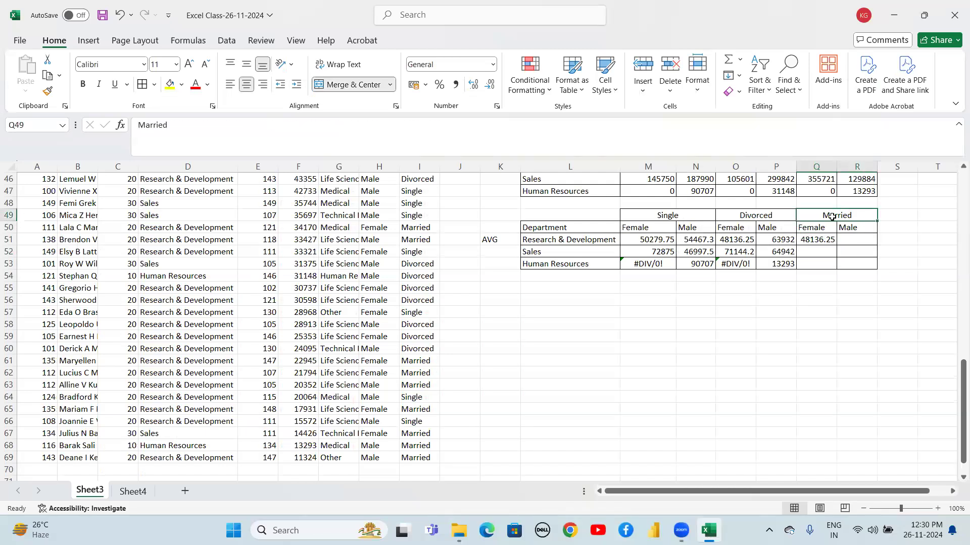
{"action": "key", "text": "Down"}
{"action": "key", "text": "Down"}
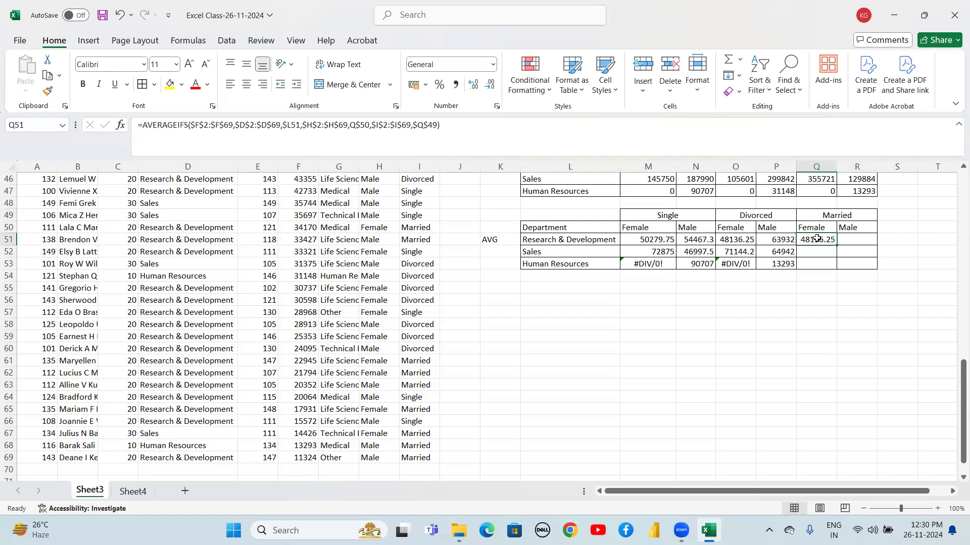
{"action": "double_click", "coordinate": [817, 239]}
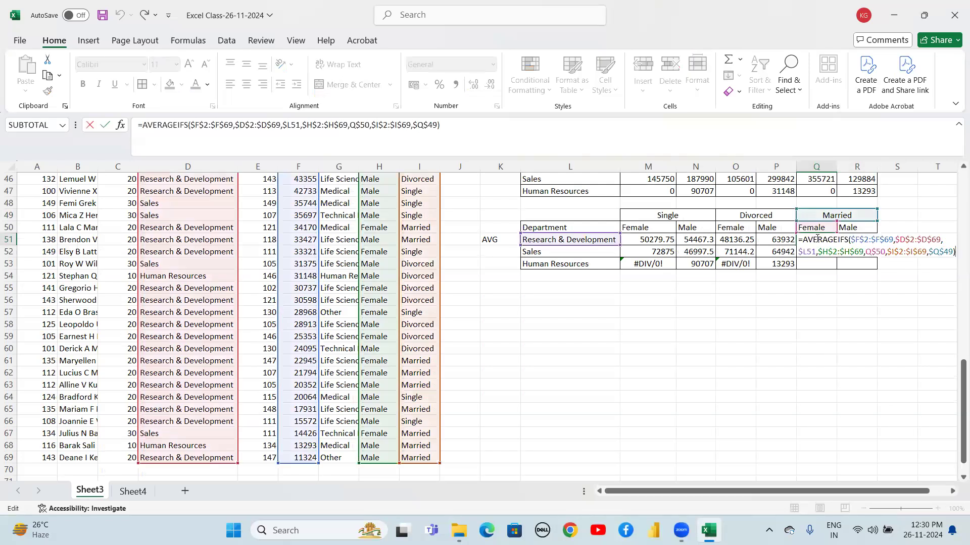
{"action": "left_click", "coordinate": [938, 251]}
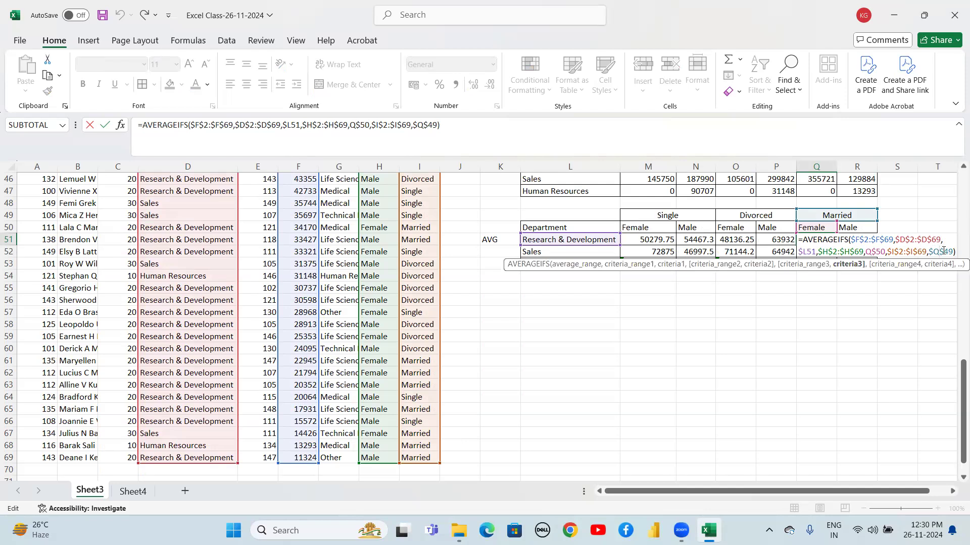
{"action": "key", "text": "Return"}
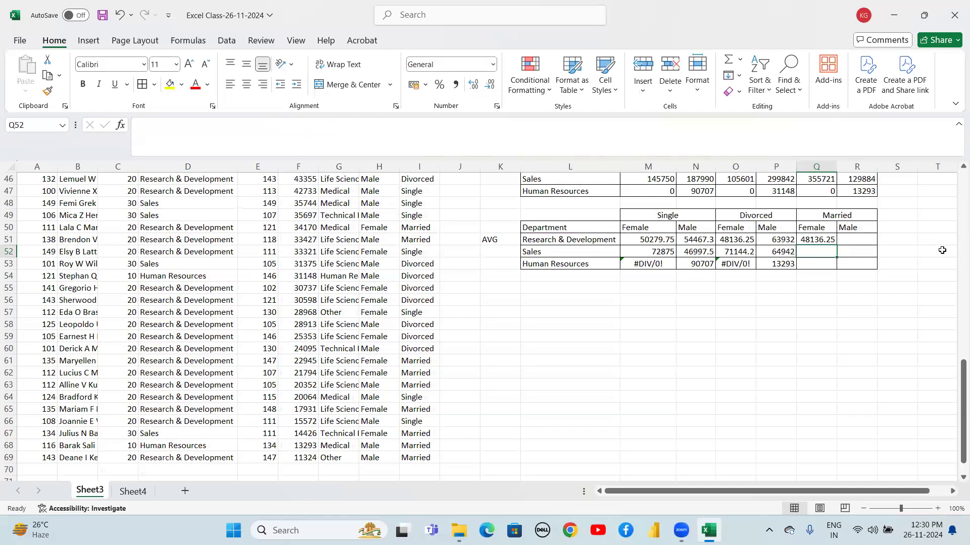
Correct the Divorced Female formula's marital-status criterion to $O$49
{"action": "left_click", "coordinate": [734, 238]}
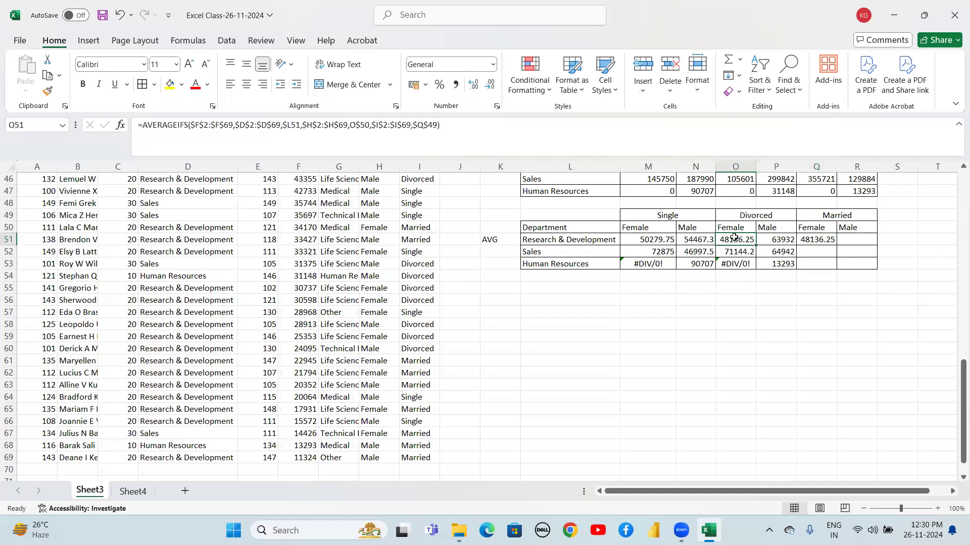
{"action": "left_click", "coordinate": [743, 216]}
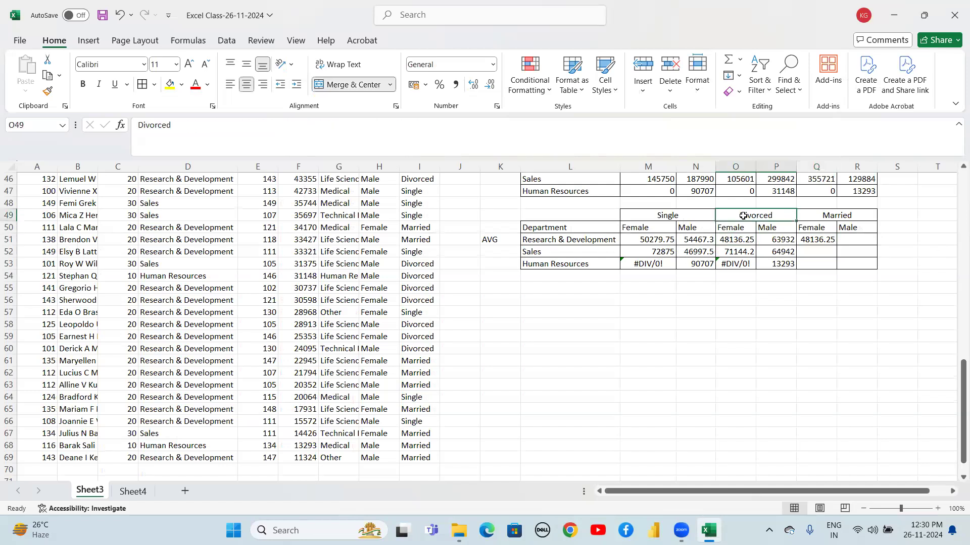
{"action": "double_click", "coordinate": [736, 241]}
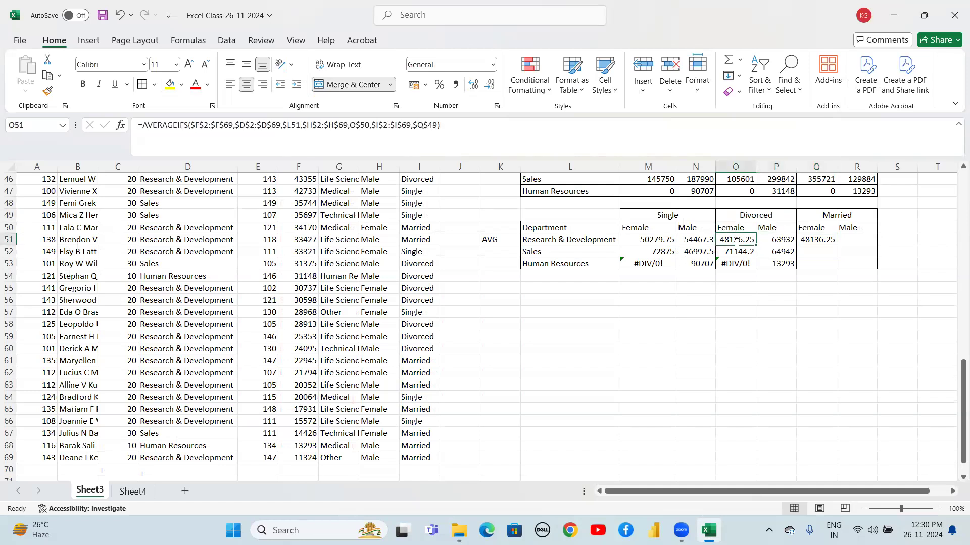
{"action": "left_click", "coordinate": [769, 252]}
{"action": "key", "text": "BackSpace"}
{"action": "type", "text": "O"}
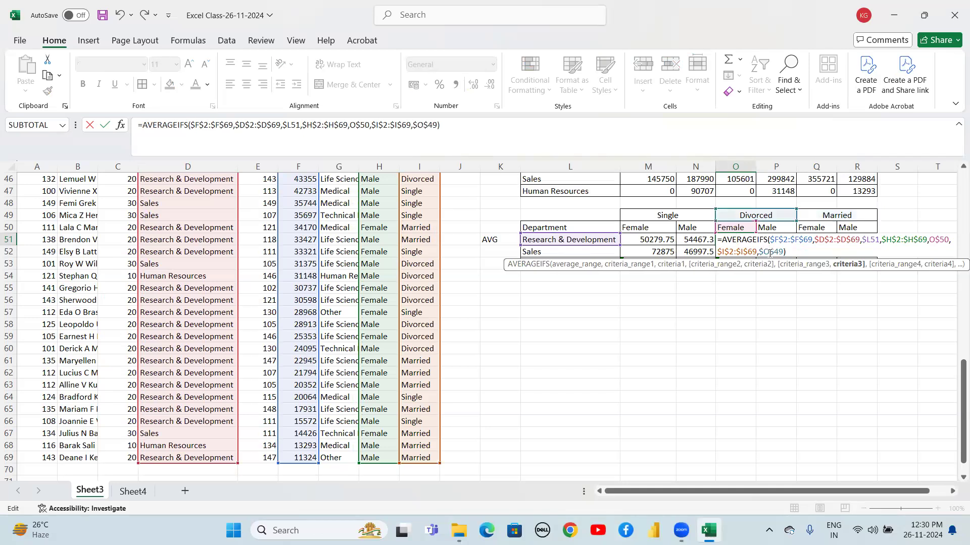
{"action": "key", "text": "Return"}
Paste the corrected formula down all three departments and across the Divorced Female and Male columns
{"action": "key", "text": "Up"}
{"action": "key", "text": "Up"}
{"action": "key", "text": "Down"}
{"action": "key", "text": "ctrl+c"}
{"action": "key", "text": "shift+Down"}
{"action": "key", "text": "shift+Down"}
{"action": "key", "text": "ctrl+v"}
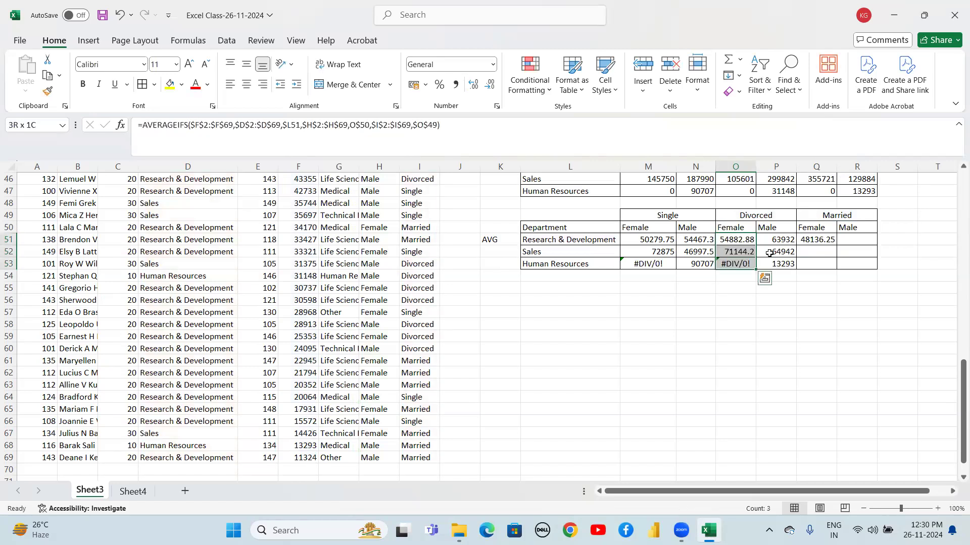
{"action": "key", "text": "shift+Right"}
{"action": "key", "text": "ctrl+v"}
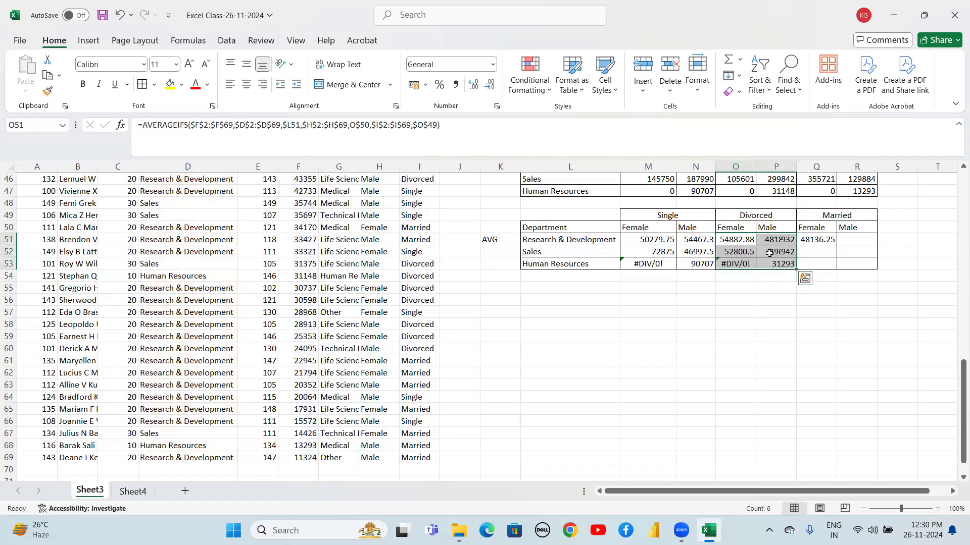
Paste the marital-status AVERAGEIFS formula into the Married Female and Male cells for all three departments
{"action": "key", "text": "Right"}
{"action": "key", "text": "Right"}
{"action": "key", "text": "shift+Down"}
{"action": "key", "text": "shift+Down"}
{"action": "key", "text": "shift+Right"}
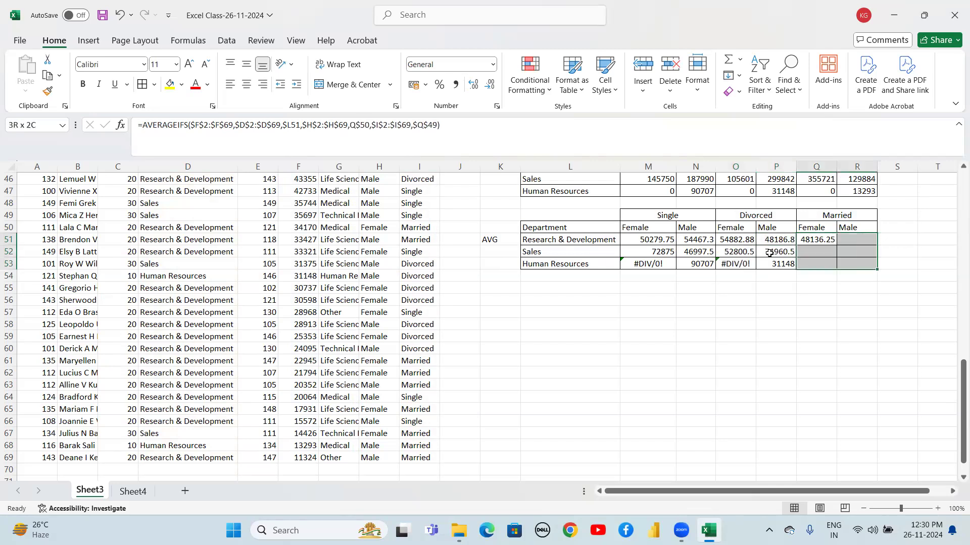
{"action": "key", "text": "ctrl+v"}
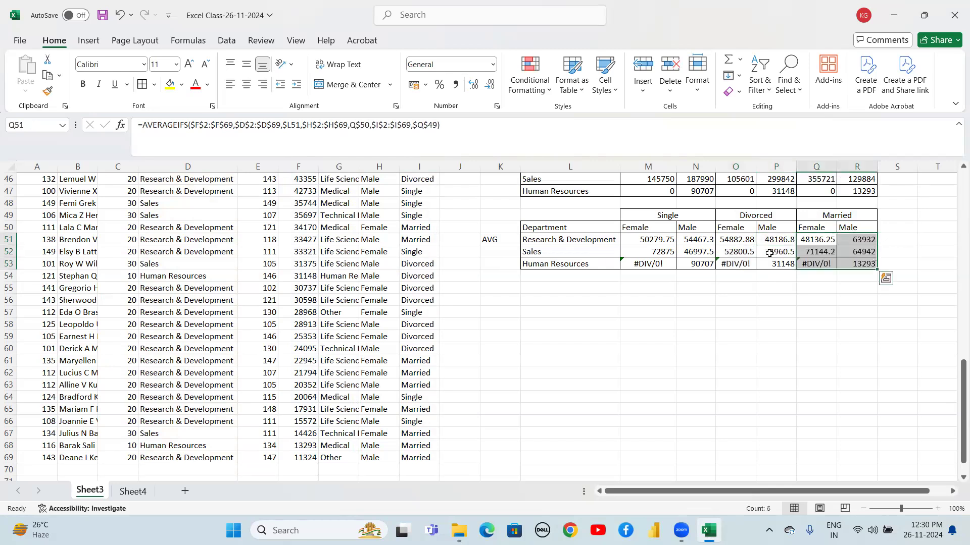
Browse up through the worksheet to review the earlier summary tables and function results
{"action": "key", "text": "Down"}
{"action": "key", "text": "Down"}
{"action": "key", "text": "Down"}
{"action": "key", "text": "Down"}
{"action": "key", "text": "Down"}
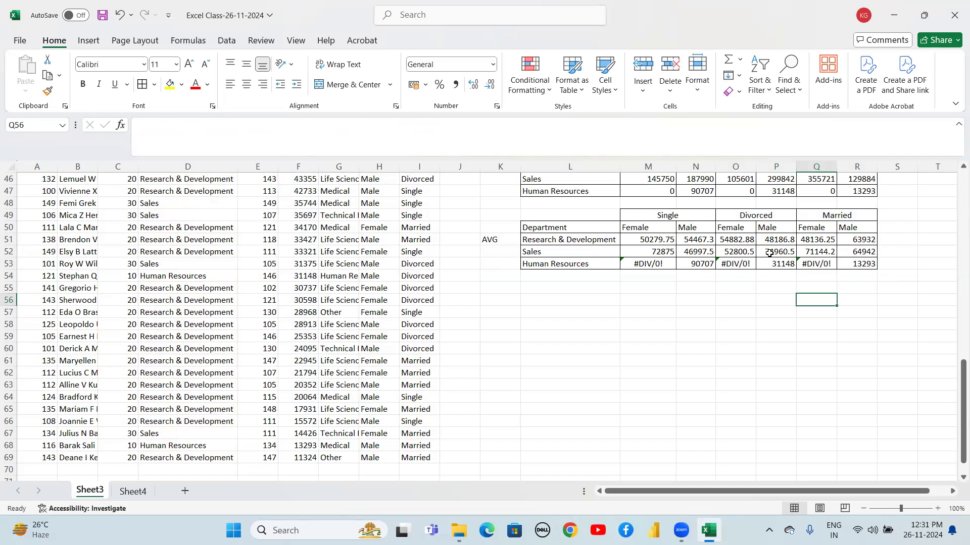
{"action": "key", "text": "Up"}
{"action": "key", "text": "Up"}
{"action": "key", "text": "Up"}
{"action": "key", "text": "Up"}
{"action": "key", "text": "Up"}
{"action": "key", "text": "Up"}
{"action": "key", "text": "Up"}
{"action": "key", "text": "Up"}
{"action": "key", "text": "Up"}
{"action": "key", "text": "Up"}
{"action": "key", "text": "Up"}
{"action": "key", "text": "Up"}
{"action": "key", "text": "Up"}
{"action": "key", "text": "Up"}
{"action": "key", "text": "Up"}
{"action": "key", "text": "Up"}
{"action": "key", "text": "Up"}
{"action": "key", "text": "Up"}
{"action": "key", "text": "Up"}
{"action": "key", "text": "Up"}
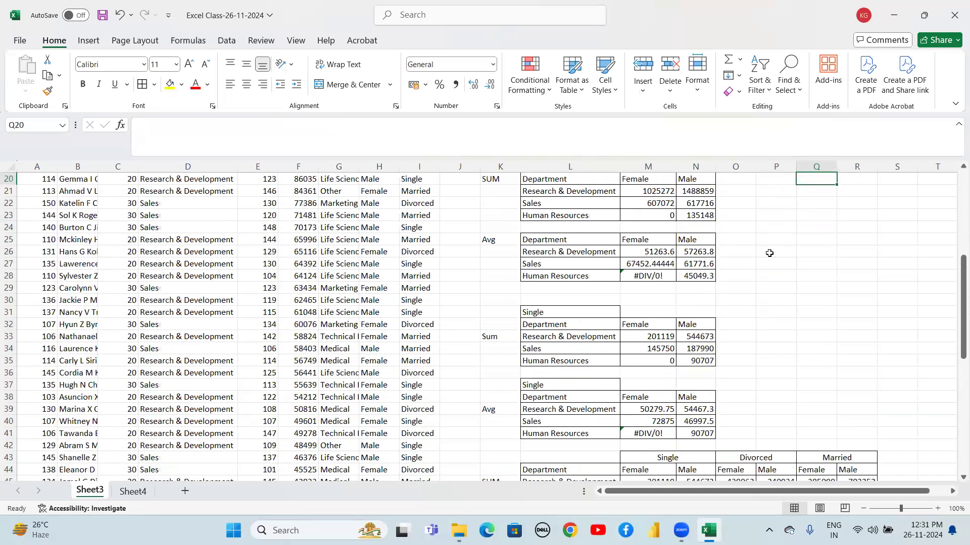
{"action": "key", "text": "Up"}
{"action": "key", "text": "Up"}
{"action": "key", "text": "Up"}
{"action": "key", "text": "Up"}
{"action": "key", "text": "Up"}
{"action": "key", "text": "Up"}
{"action": "key", "text": "Up"}
{"action": "key", "text": "Up"}
{"action": "key", "text": "Up"}
{"action": "key", "text": "Up"}
{"action": "key", "text": "Up"}
{"action": "key", "text": "Up"}
{"action": "key", "text": "Up"}
{"action": "key", "text": "Up"}
{"action": "key", "text": "Up"}
{"action": "key", "text": "Up"}
{"action": "key", "text": "Up"}
{"action": "key", "text": "Up"}
{"action": "key", "text": "Up"}
{"action": "key", "text": "Down"}
{"action": "key", "text": "Down"}
{"action": "key", "text": "Down"}
{"action": "key", "text": "Down"}
{"action": "key", "text": "Down"}
{"action": "key", "text": "Down"}
{"action": "key", "text": "Down"}
{"action": "key", "text": "Down"}
{"action": "key", "text": "Down"}
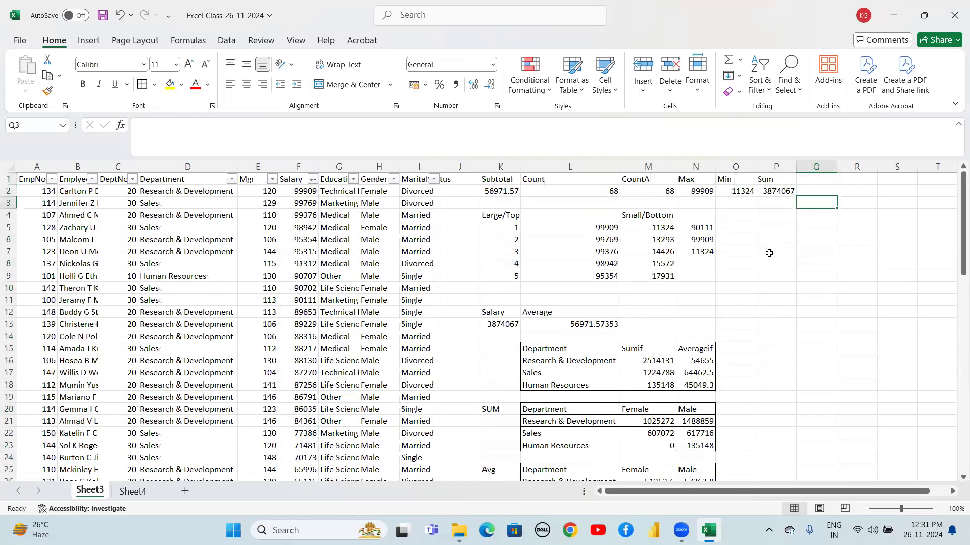
{"action": "key", "text": "Down"}
{"action": "key", "text": "Down"}
{"action": "key", "text": "Down"}
{"action": "key", "text": "Down"}
{"action": "key", "text": "Down"}
{"action": "key", "text": "Down"}
{"action": "key", "text": "Down"}
{"action": "key", "text": "Down"}
{"action": "key", "text": "Down"}
{"action": "key", "text": "Down"}
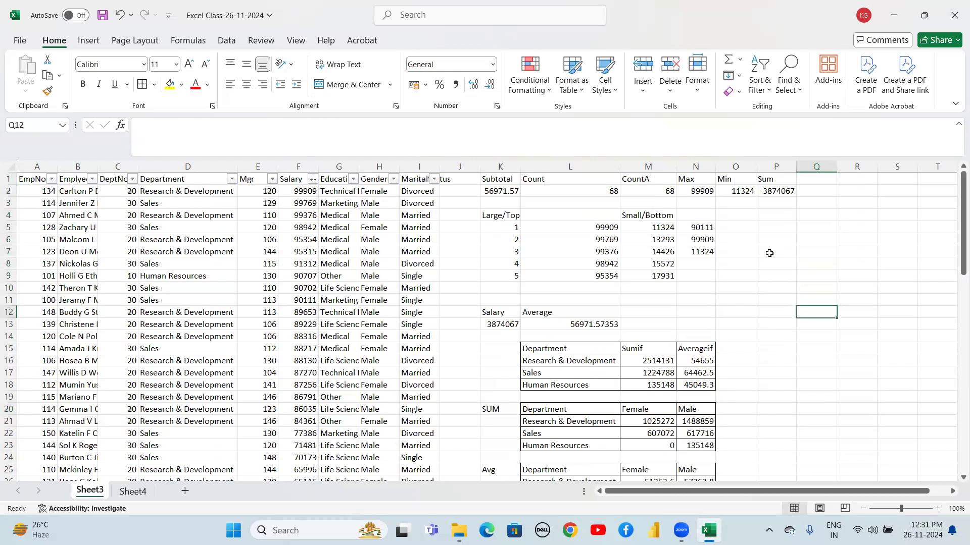
{"action": "key", "text": "Down"}
{"action": "key", "text": "Down"}
{"action": "key", "text": "Down"}
{"action": "key", "text": "Down"}
{"action": "key", "text": "Down"}
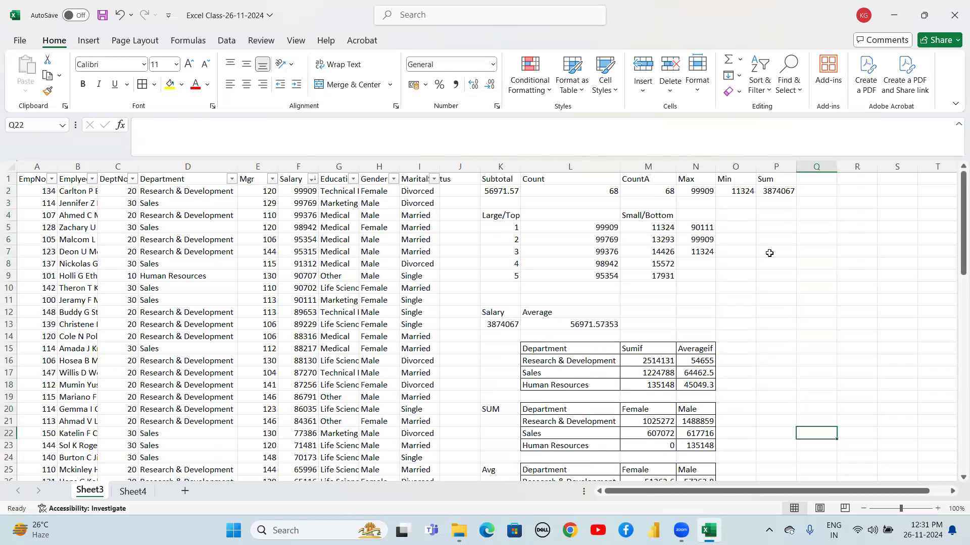
{"action": "key", "text": "Up"}
{"action": "key", "text": "Up"}
{"action": "key", "text": "Up"}
{"action": "key", "text": "Up"}
{"action": "key", "text": "Up"}
{"action": "key", "text": "Up"}
{"action": "key", "text": "Up"}
{"action": "key", "text": "Up"}
{"action": "key", "text": "Up"}
{"action": "key", "text": "Up"}
{"action": "key", "text": "Up"}
{"action": "key", "text": "Up"}
{"action": "key", "text": "Up"}
{"action": "key", "text": "Up"}
{"action": "key", "text": "Up"}
{"action": "key", "text": "Up"}
{"action": "key", "text": "Up"}
{"action": "key", "text": "Up"}
{"action": "key", "text": "Up"}
{"action": "key", "text": "Up"}
{"action": "key", "text": "Up"}
{"action": "key", "text": "Up"}
{"action": "key", "text": "Up"}
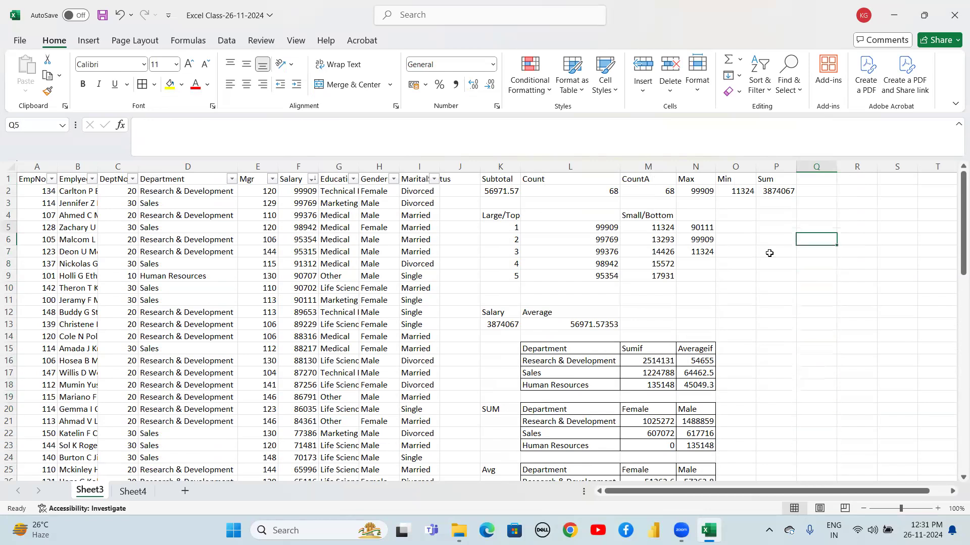
{"action": "key", "text": "Down"}
{"action": "key", "text": "Down"}
{"action": "key", "text": "Down"}
{"action": "key", "text": "Down"}
{"action": "key", "text": "Down"}
{"action": "key", "text": "Down"}
{"action": "key", "text": "Down"}
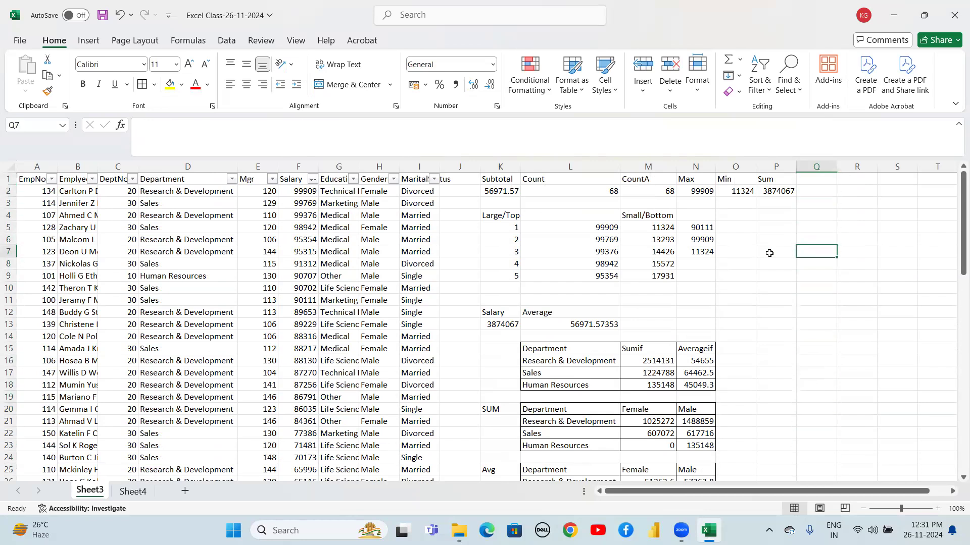
Save the workbook
{"action": "key", "text": "ctrl+s"}
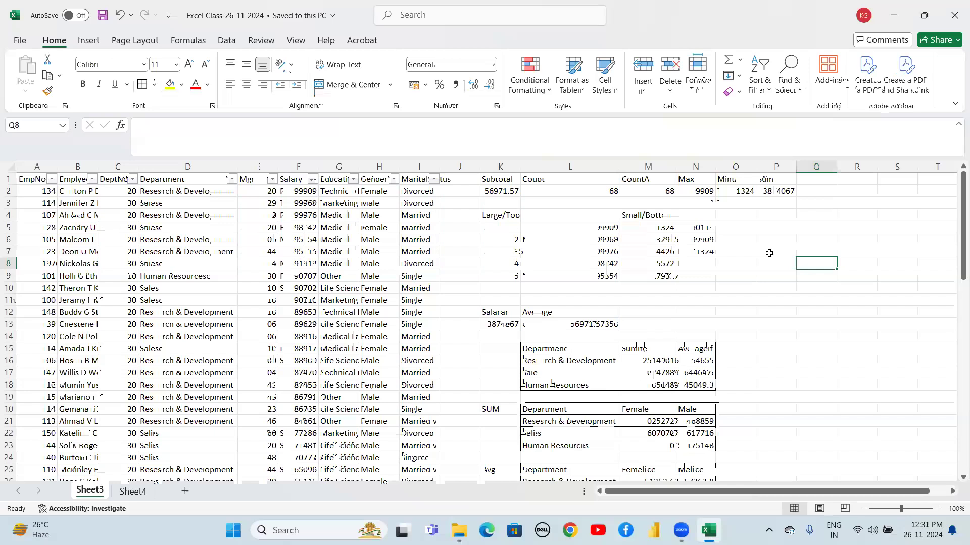
{"action": "left_click", "coordinate": [781, 241]}
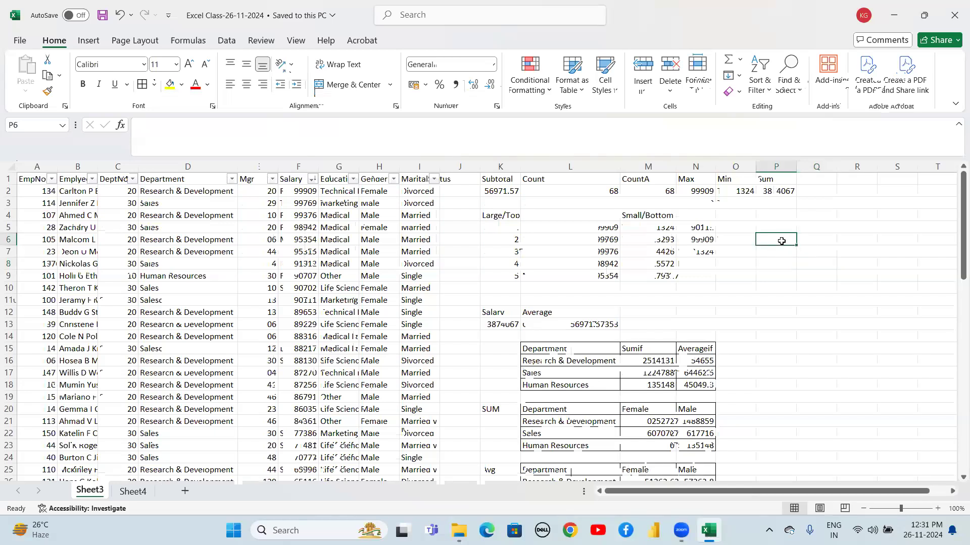